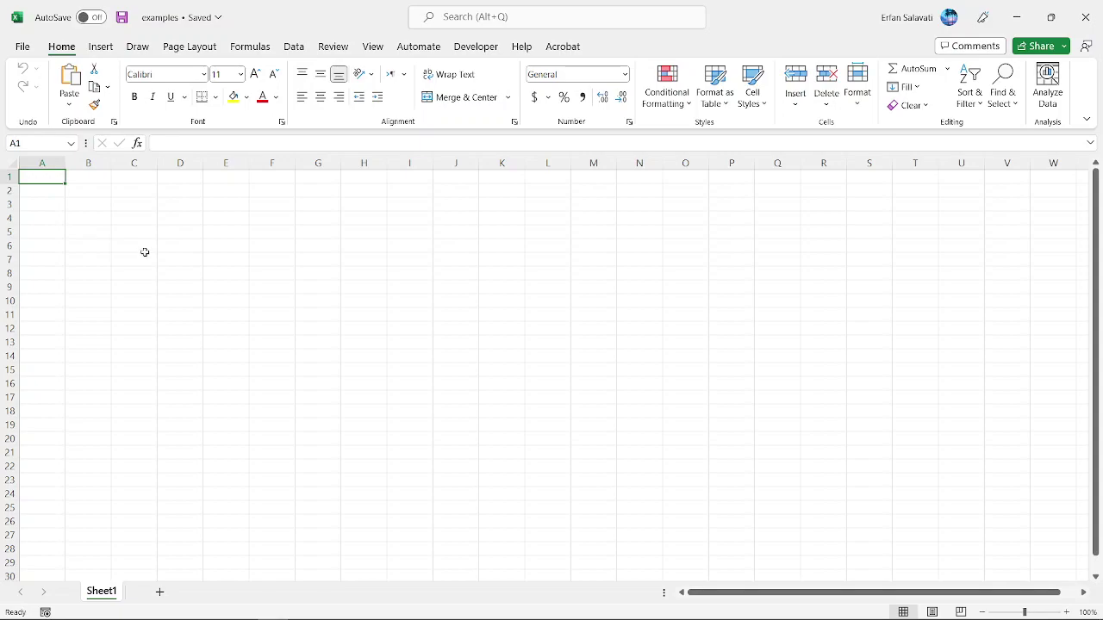
- Enter the column headers x in cell A1 and f(x) in cell B1
{"action": "key", "text": "alt+Tab"}
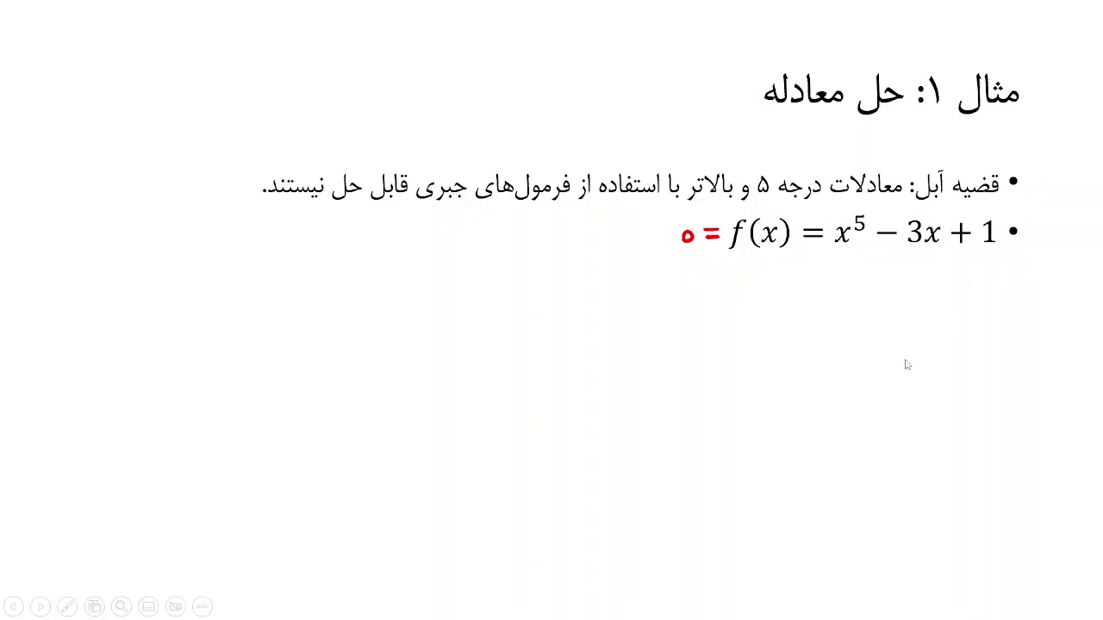
{"action": "key", "text": "alt+Tab"}
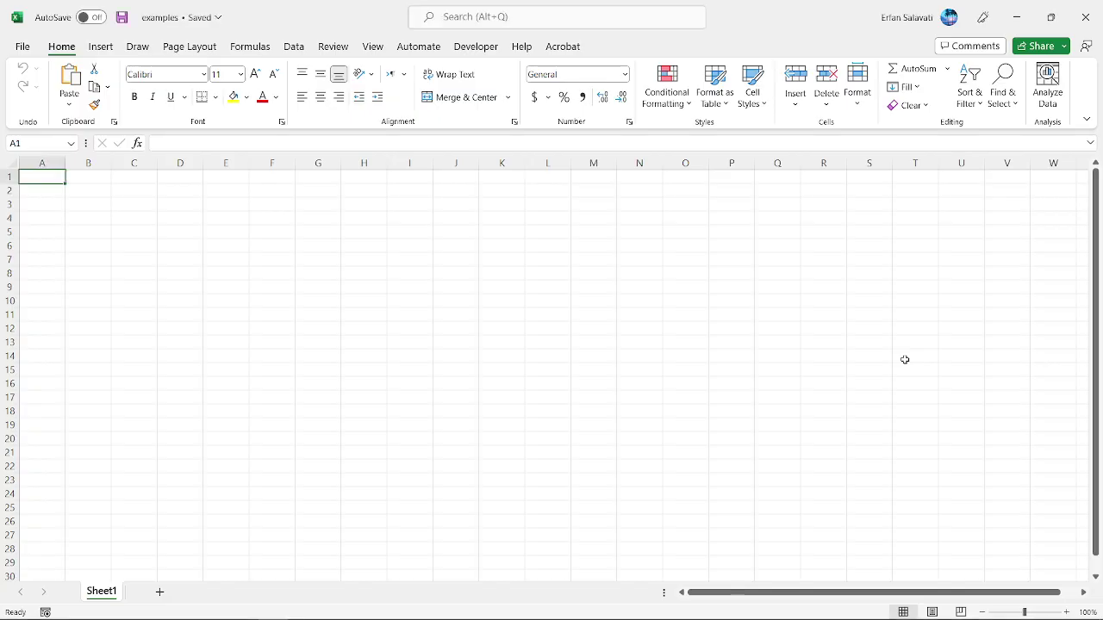
{"action": "left_click", "coordinate": [79, 193]}
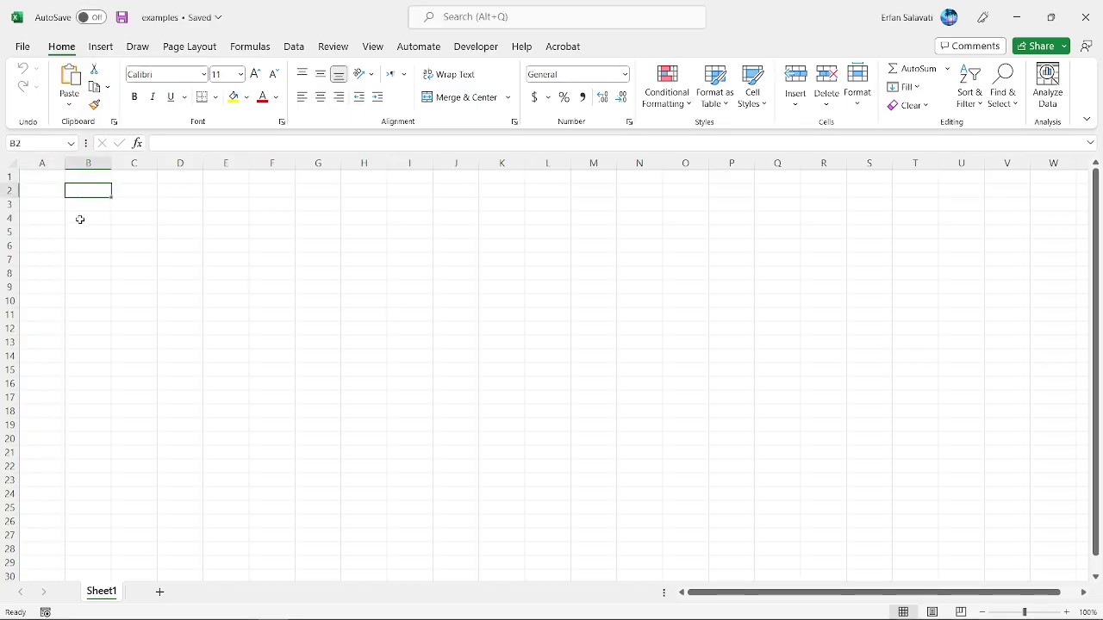
{"action": "scroll", "coordinate": [79, 219], "scroll_direction": "up", "scroll_amount": 5}
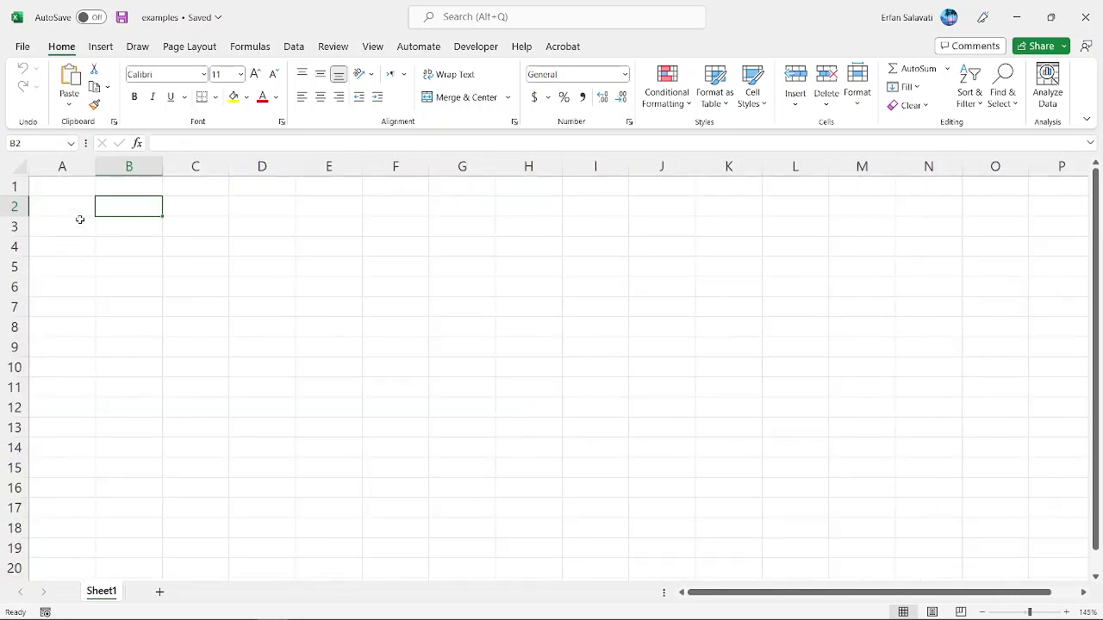
{"action": "scroll", "coordinate": [79, 219], "scroll_direction": "up", "scroll_amount": 3}
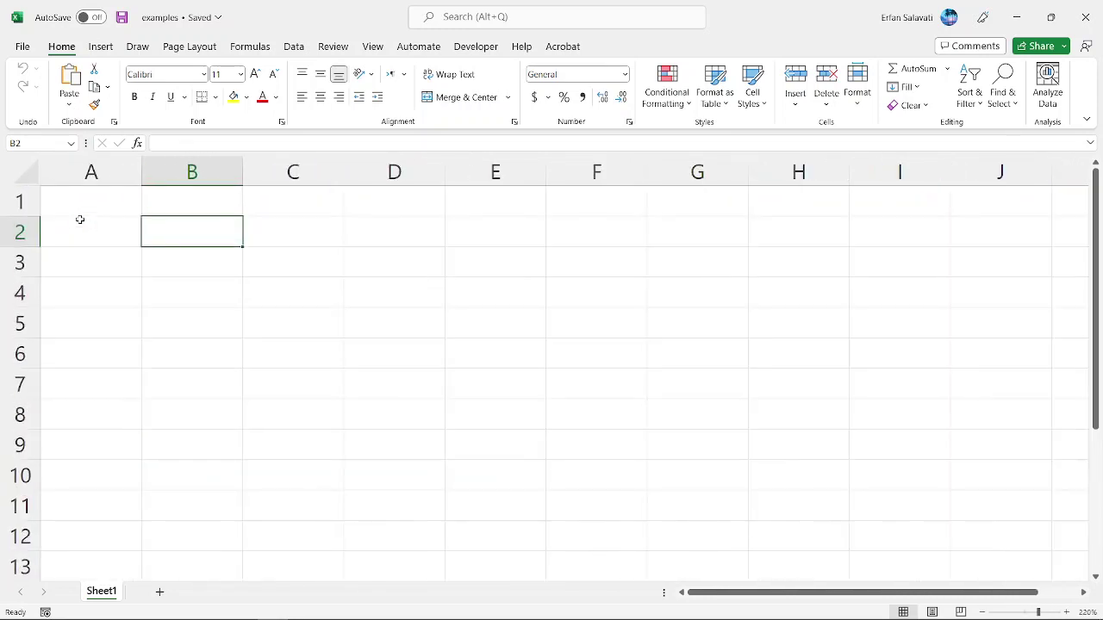
{"action": "left_click", "coordinate": [136, 249]}
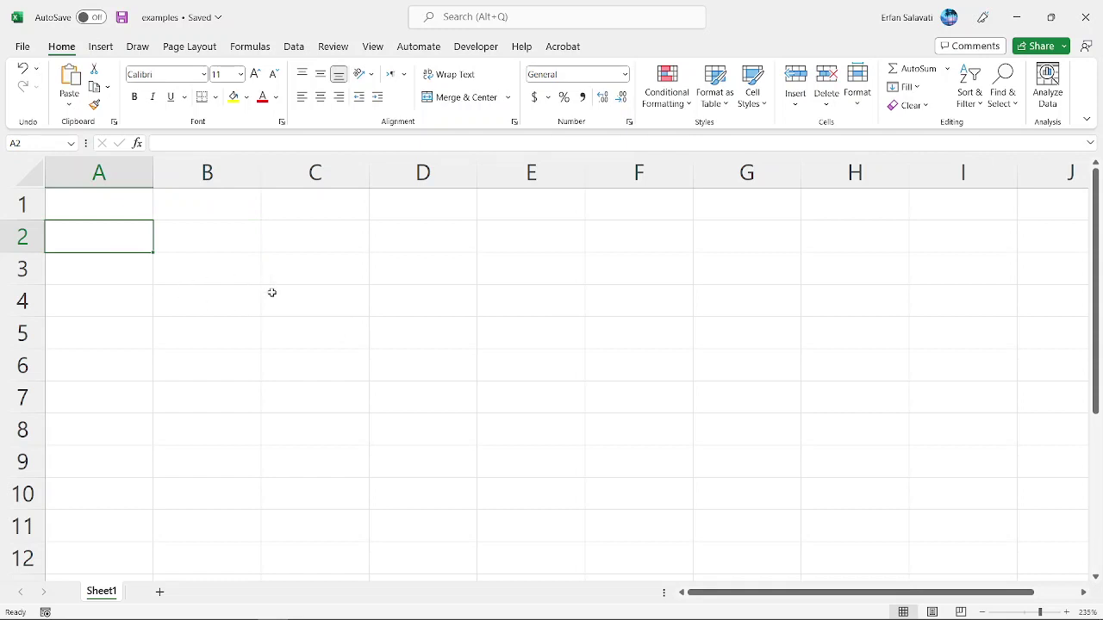
{"action": "key", "text": "Up"}
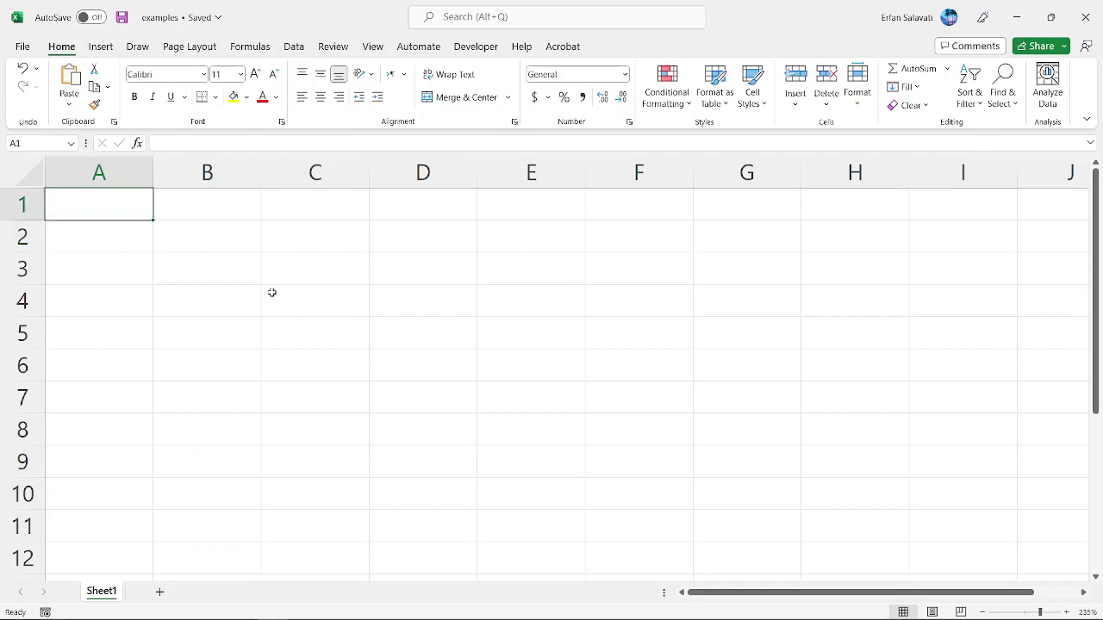
{"action": "type", "text": "x"}
{"action": "key", "text": "Tab"}
{"action": "type", "text": "f"}
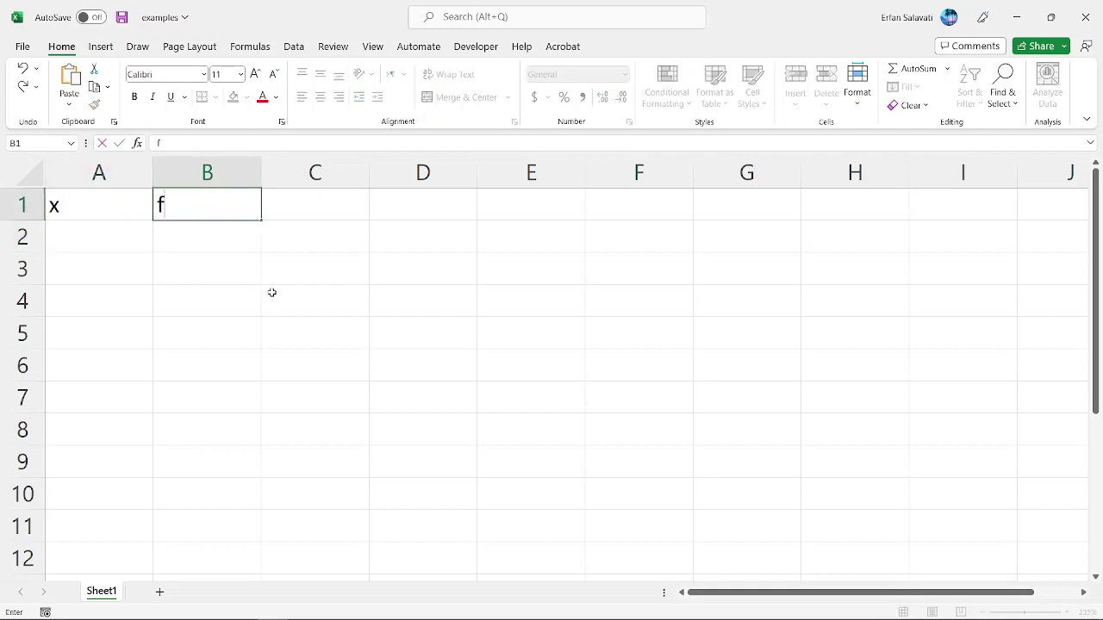
{"action": "type", "text": "(x)"}
{"action": "key", "text": "Return"}
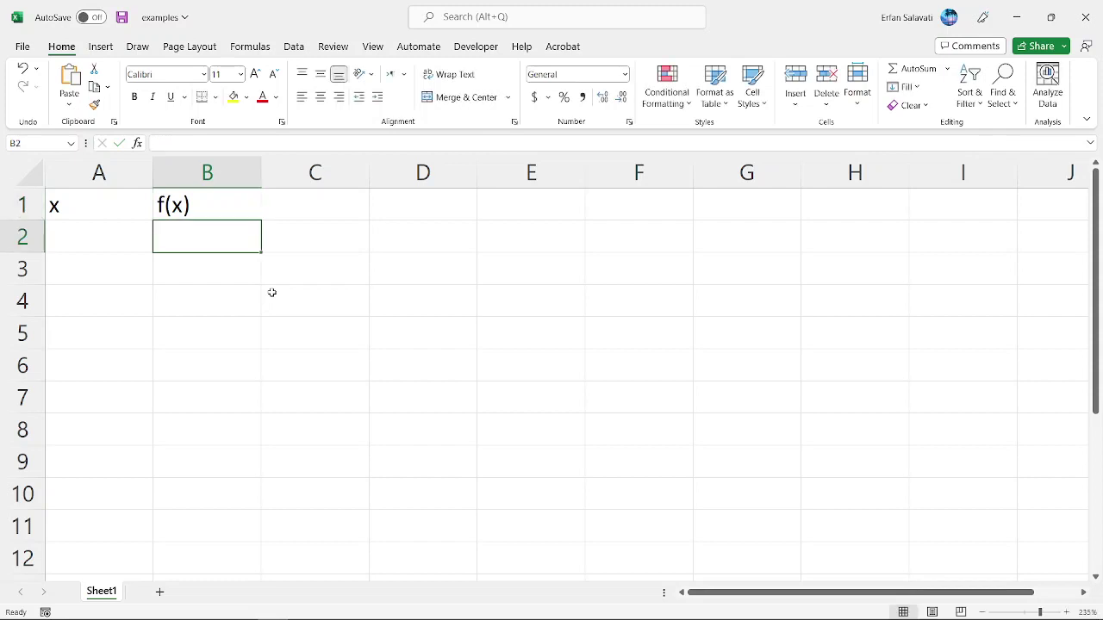
- Apply all borders to the range A1:B10 to frame the two-column table
{"action": "key", "text": "ctrl+Home"}
{"action": "key", "text": "shift+Right"}
{"action": "key", "text": "shift+Down"}
{"action": "key", "text": "shift+Down"}
{"action": "key", "text": "shift+Down"}
{"action": "key", "text": "shift+Down"}
{"action": "key", "text": "shift+Down"}
{"action": "key", "text": "shift+Down"}
{"action": "key", "text": "shift+Down"}
{"action": "key", "text": "shift+Down"}
{"action": "key", "text": "shift+Down"}
{"action": "key", "text": "shift+Down"}
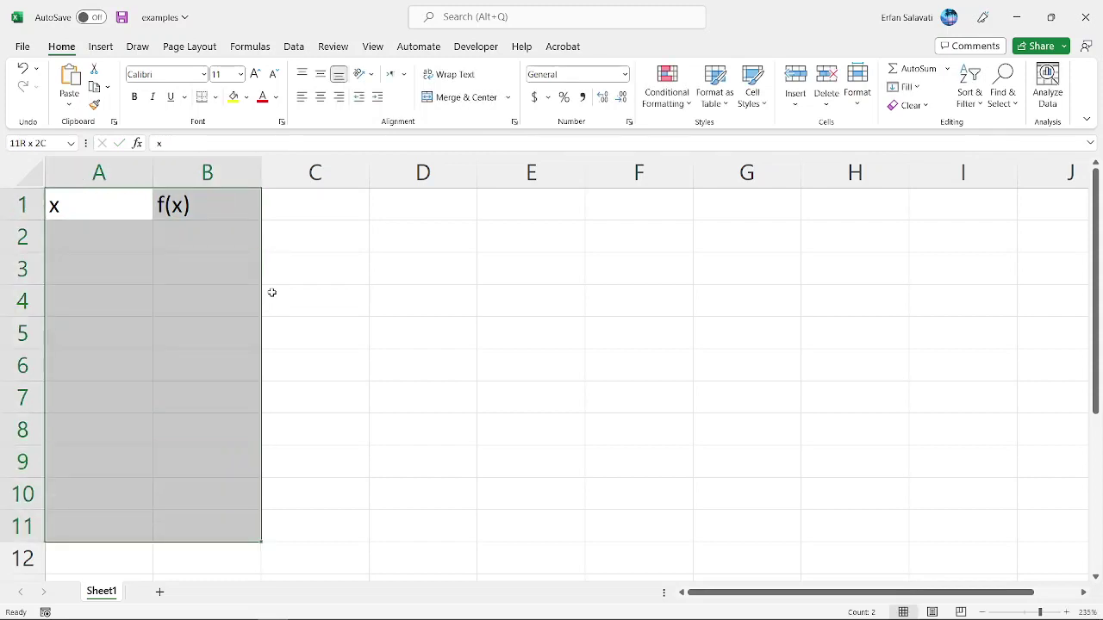
{"action": "key", "text": "shift+Up"}
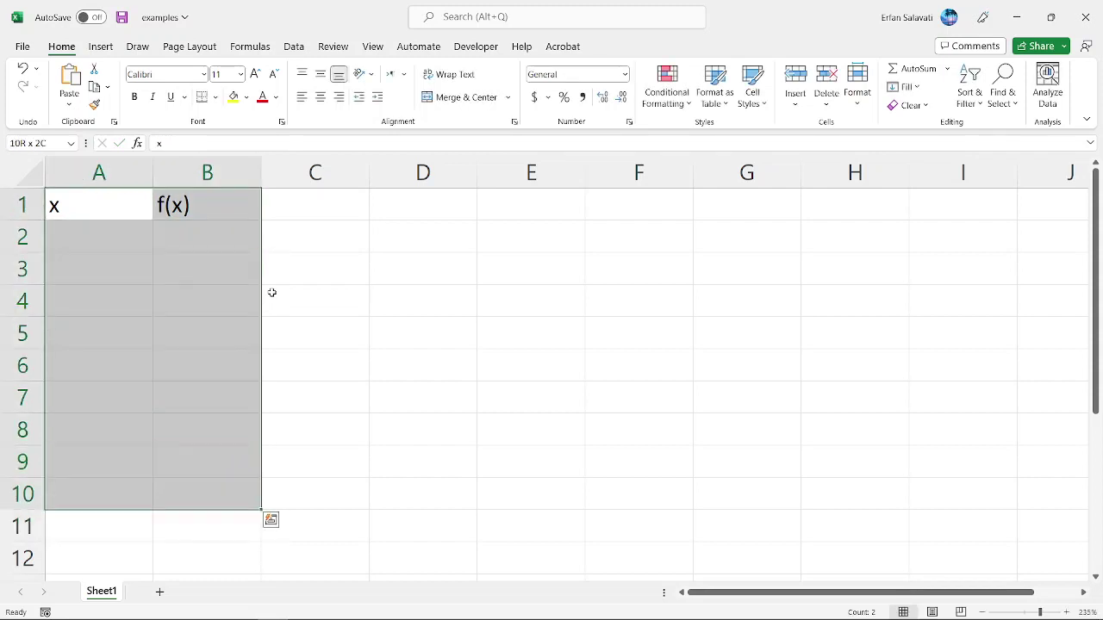
{"action": "left_click", "coordinate": [214, 96]}
{"action": "left_click", "coordinate": [242, 243]}
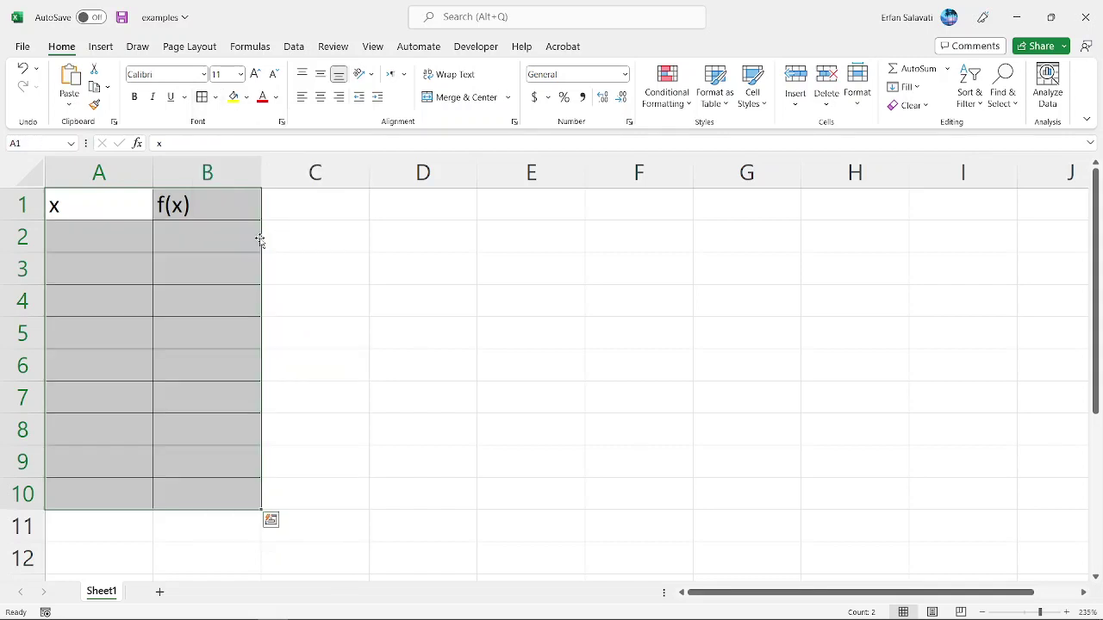
- Fill the x column from A2 to A10 with the integers 0 through 8
{"action": "left_click", "coordinate": [102, 237]}
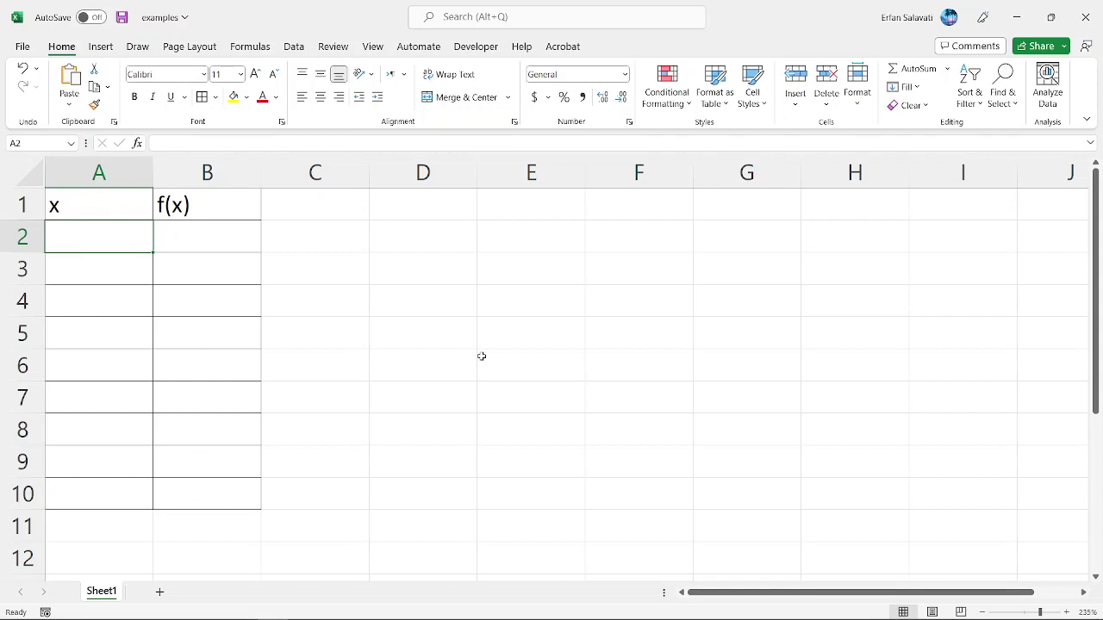
{"action": "type", "text": "0"}
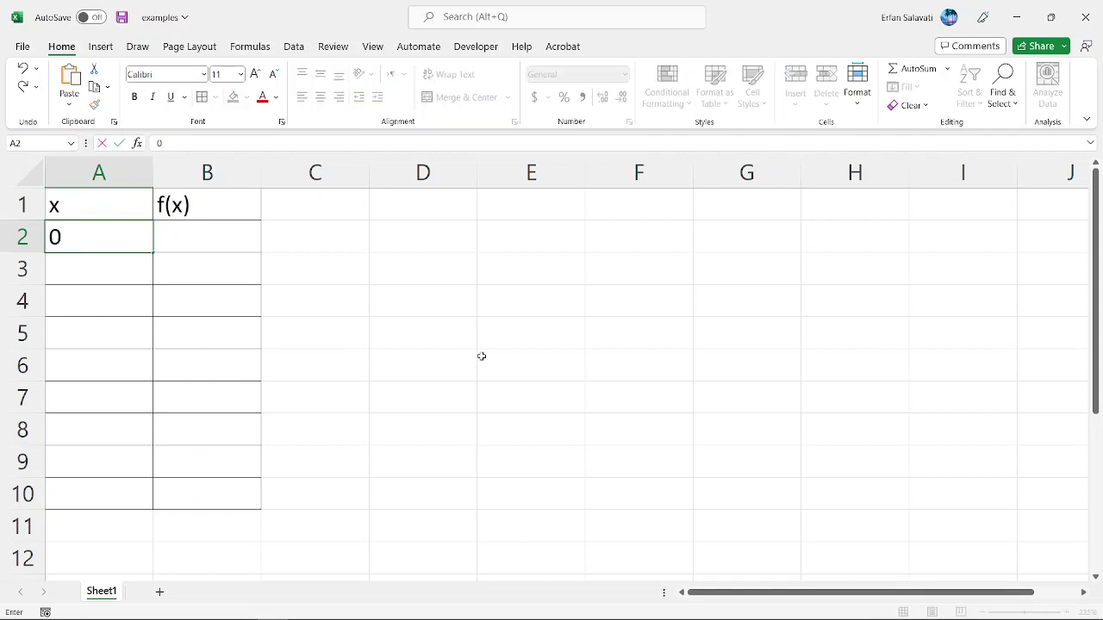
{"action": "key", "text": "Return"}
{"action": "type", "text": "1"}
{"action": "key", "text": "Return"}
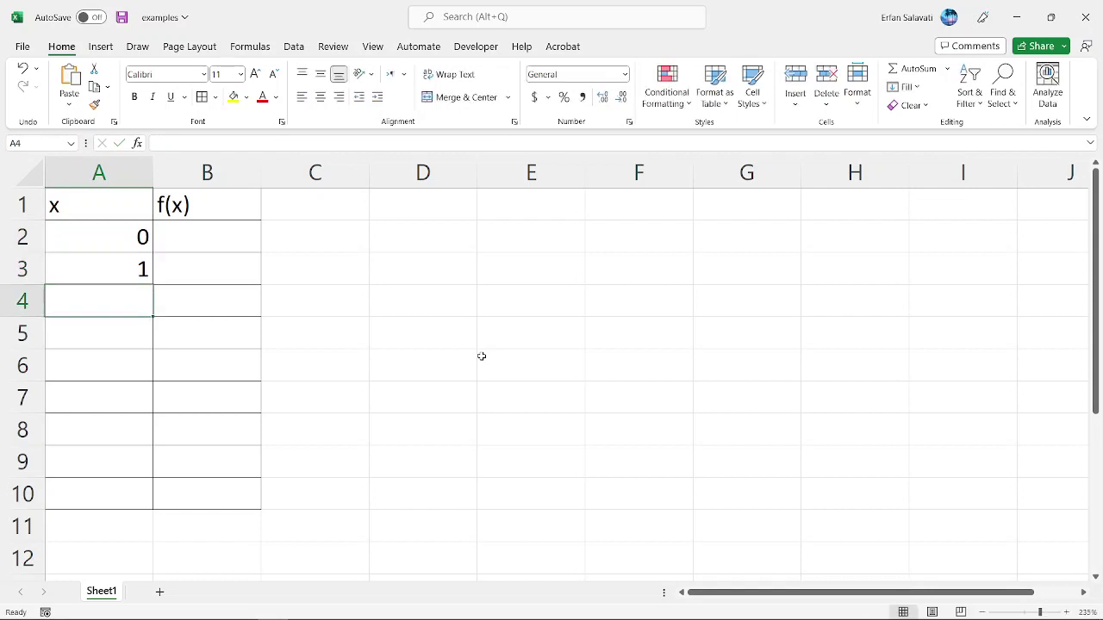
{"action": "type", "text": "2"}
{"action": "key", "text": "Return"}
{"action": "type", "text": "3"}
{"action": "key", "text": "Return"}
{"action": "type", "text": "4"}
{"action": "key", "text": "Return"}
{"action": "type", "text": "5"}
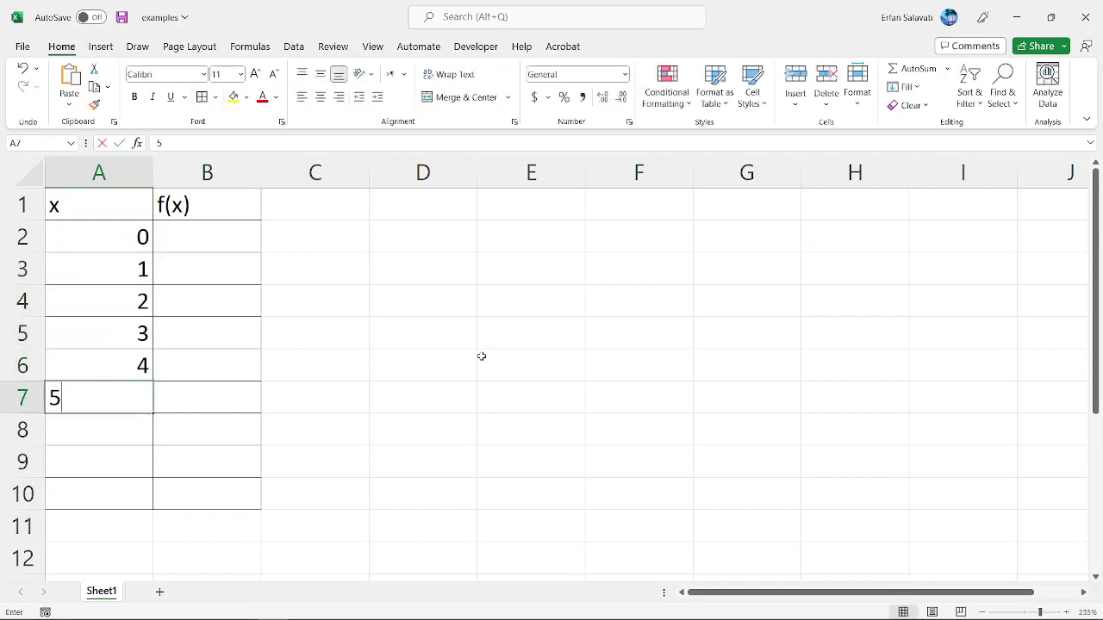
{"action": "key", "text": "Return"}
{"action": "type", "text": "6"}
{"action": "key", "text": "Return"}
{"action": "type", "text": "7"}
{"action": "key", "text": "Return"}
{"action": "type", "text": "8"}
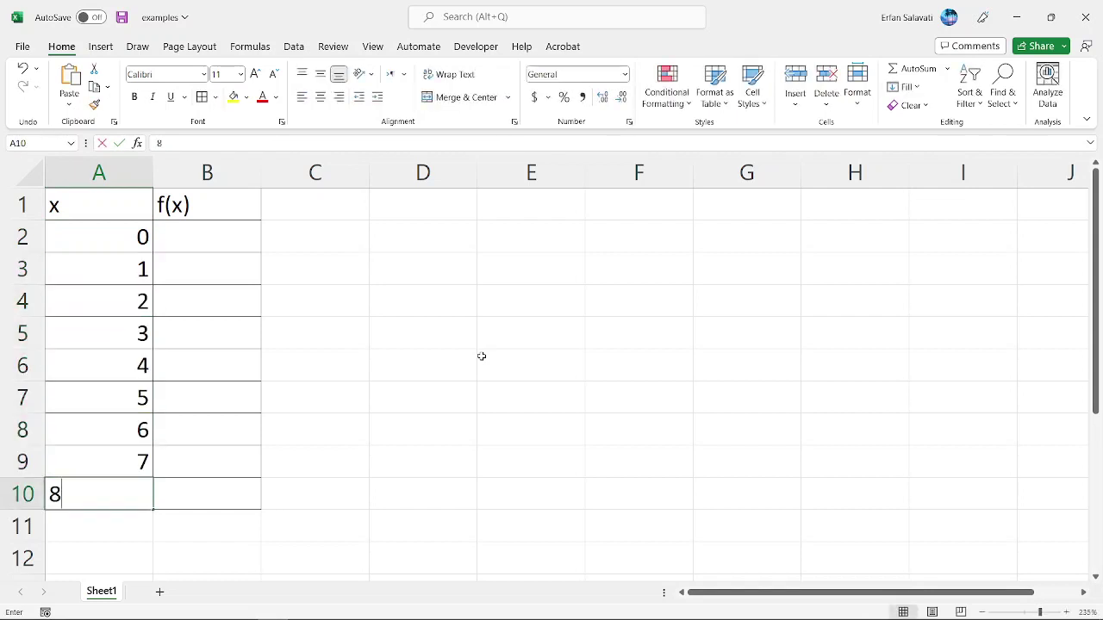
{"action": "key", "text": "Return"}
- Enter the formula =A2^5-3*A2+1 in cell B2 to calculate f(x) from the first x value
{"action": "key", "text": "Up"}
{"action": "key", "text": "ctrl+Up"}
{"action": "key", "text": "Right"}
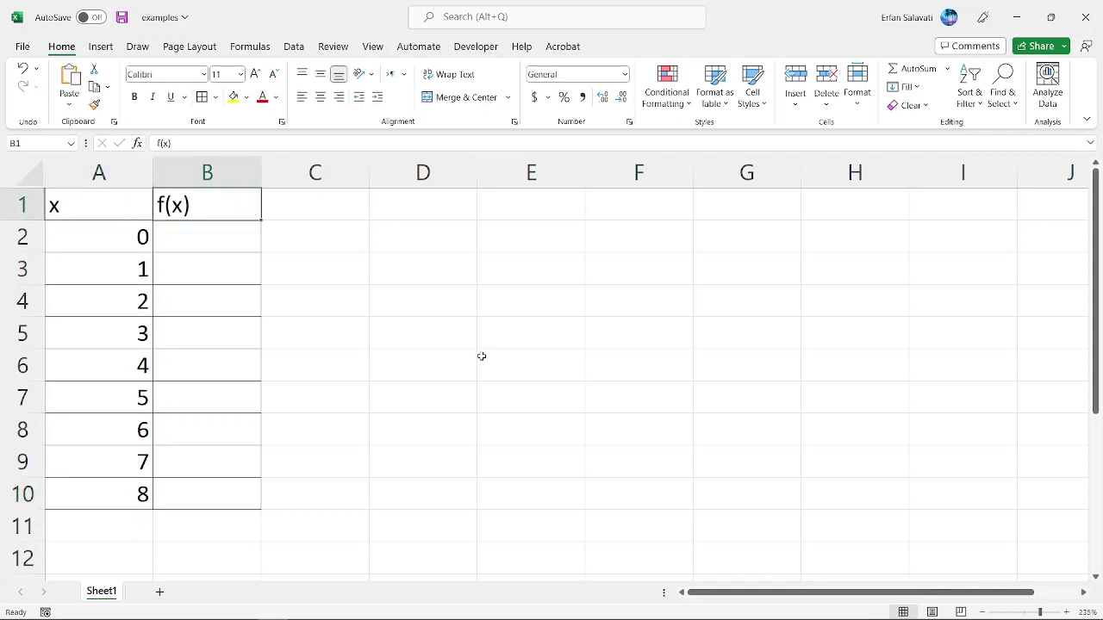
{"action": "key", "text": "Down"}
{"action": "key", "text": "Left"}
{"action": "key", "text": "Right"}
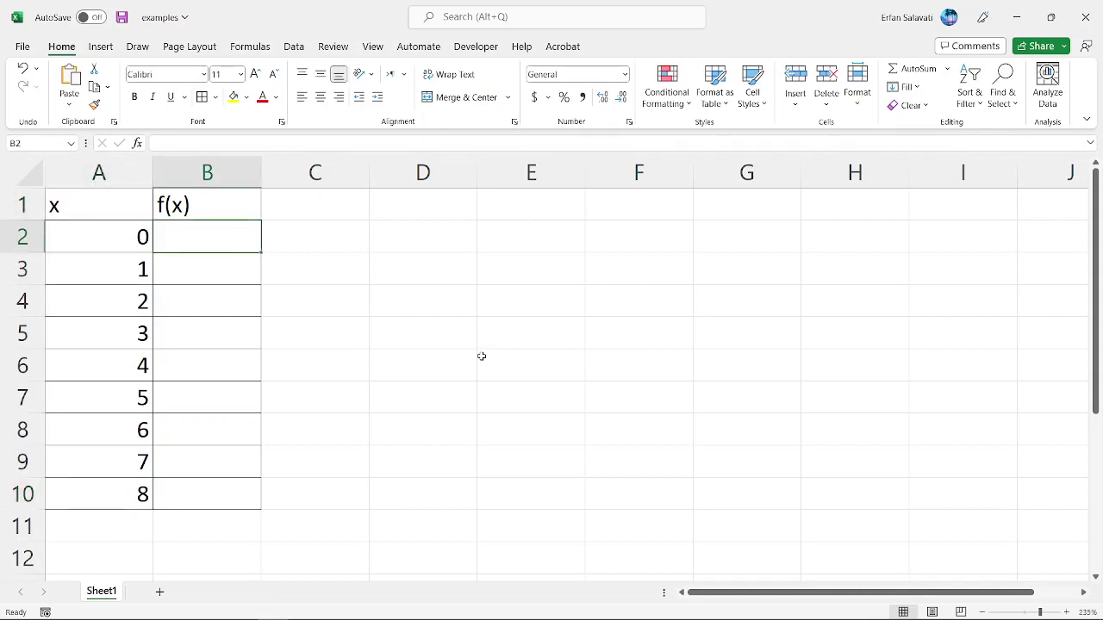
{"action": "key", "text": "Left"}
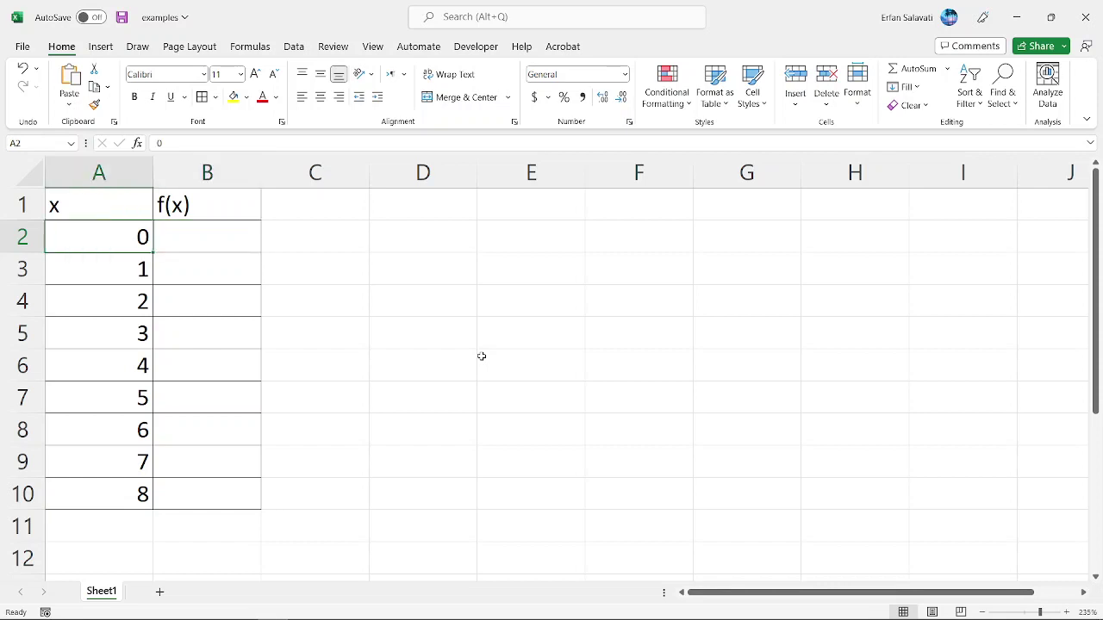
{"action": "key", "text": "Right"}
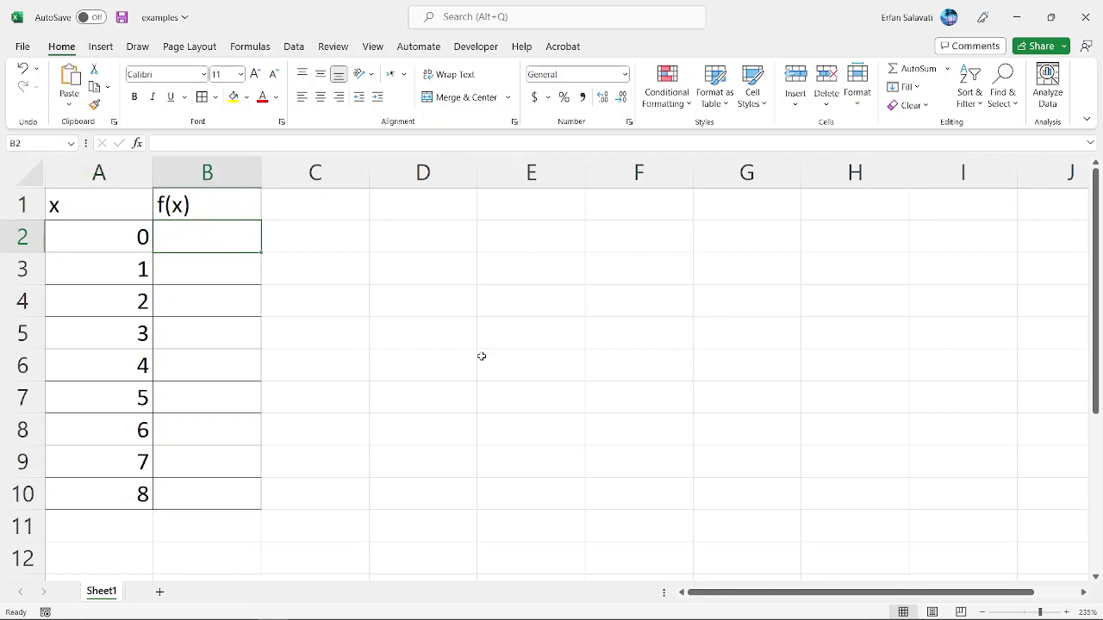
{"action": "key", "text": "Left"}
{"action": "key", "text": "Right"}
{"action": "key", "text": "alt+Tab"}
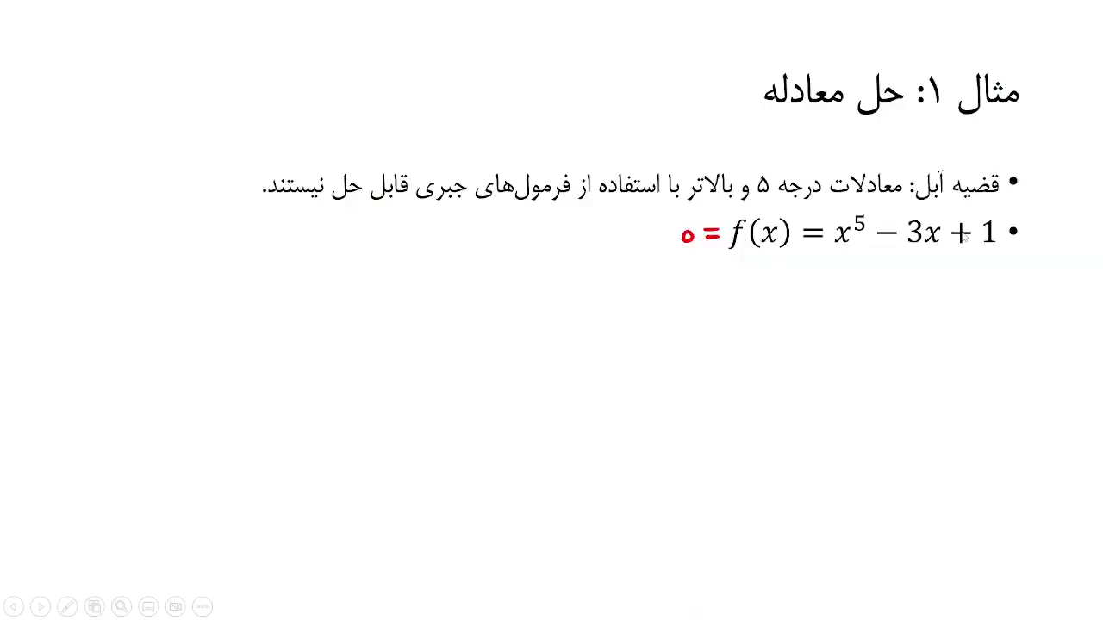
{"action": "key", "text": "alt+Tab"}
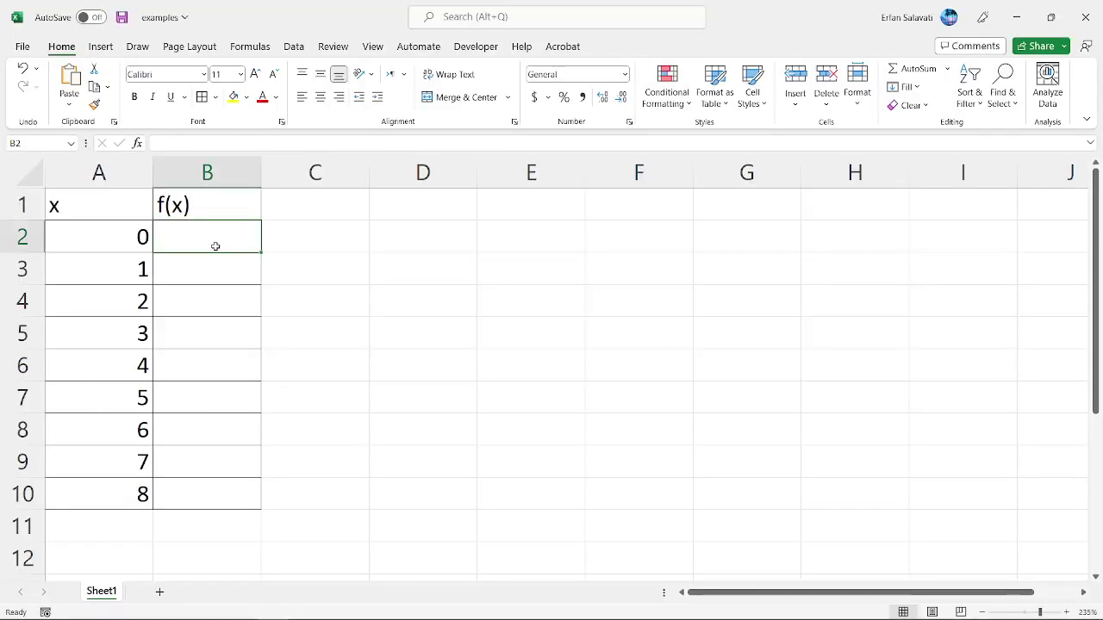
{"action": "type", "text": "="}
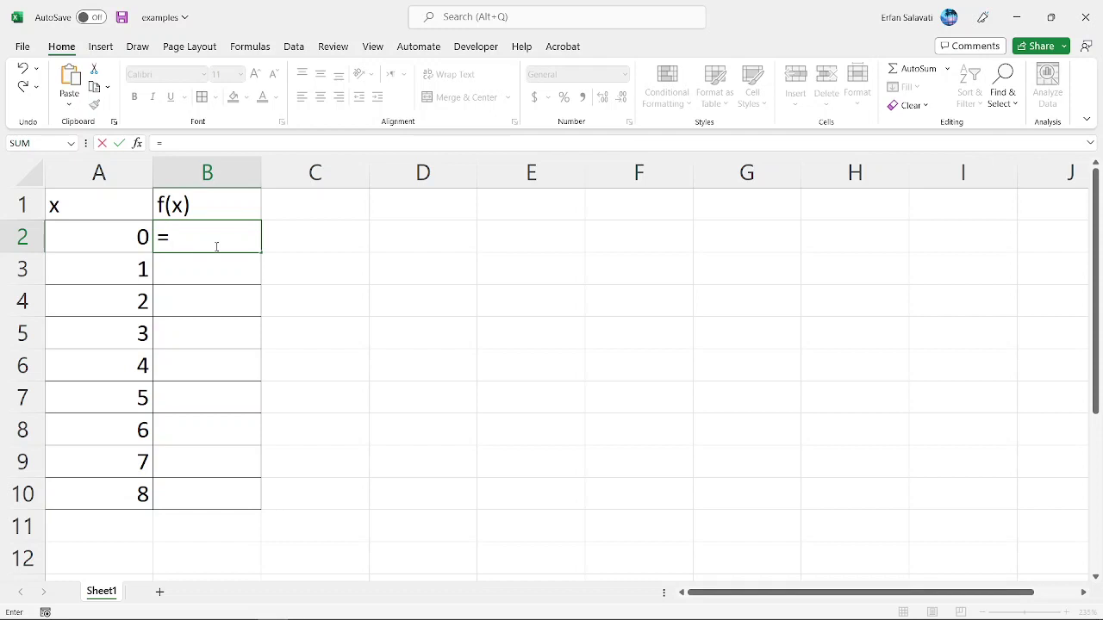
{"action": "left_click", "coordinate": [107, 237]}
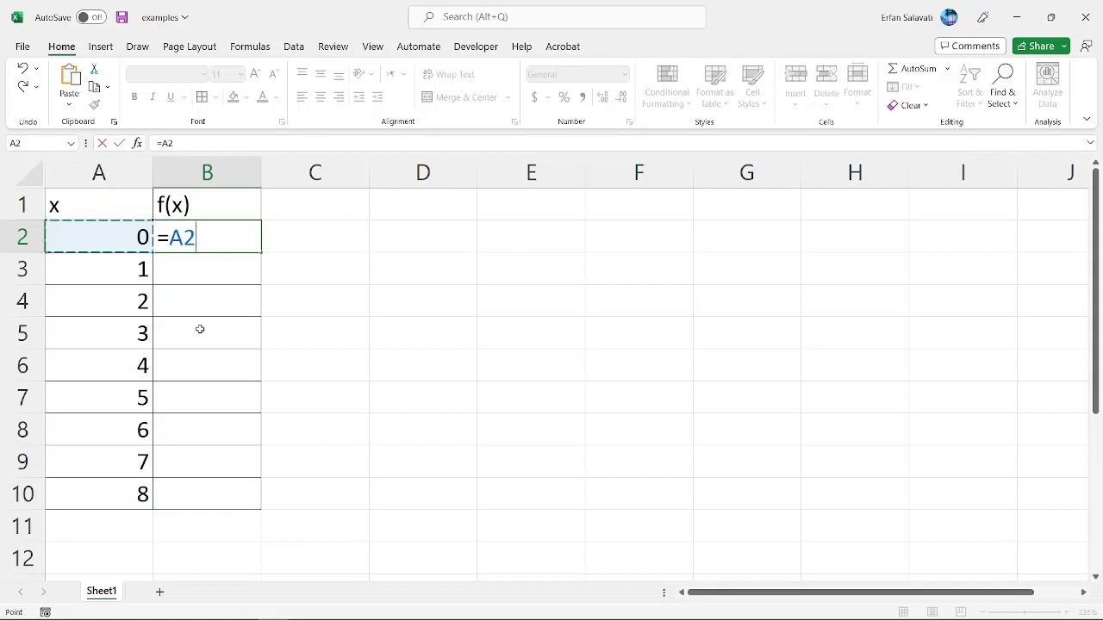
{"action": "type", "text": "^"}
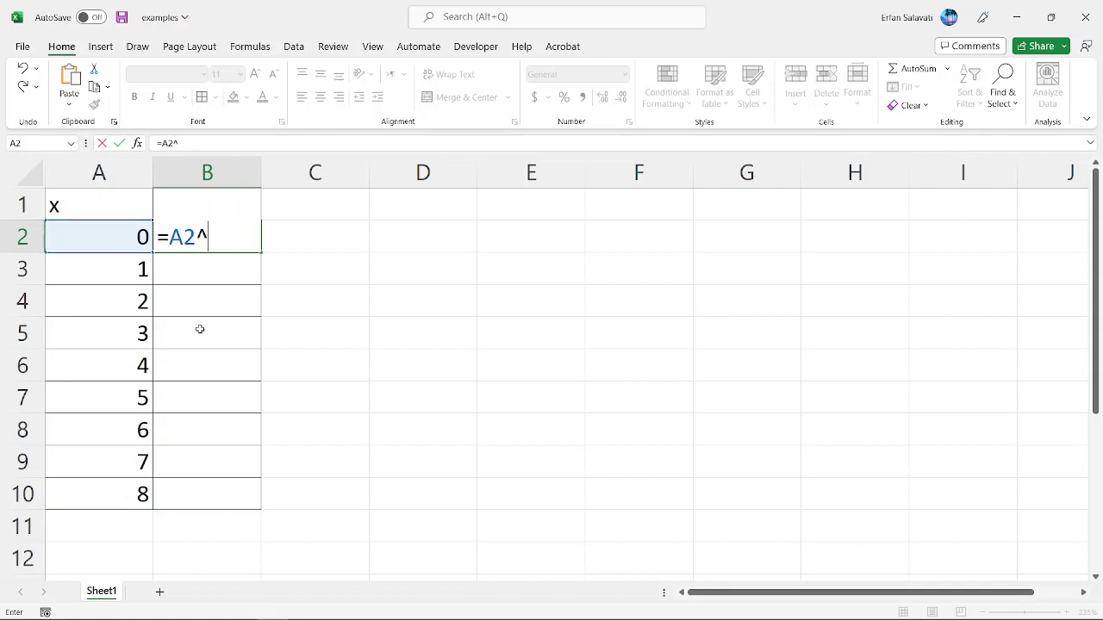
{"action": "type", "text": "5-3*"}
{"action": "left_click", "coordinate": [121, 232]}
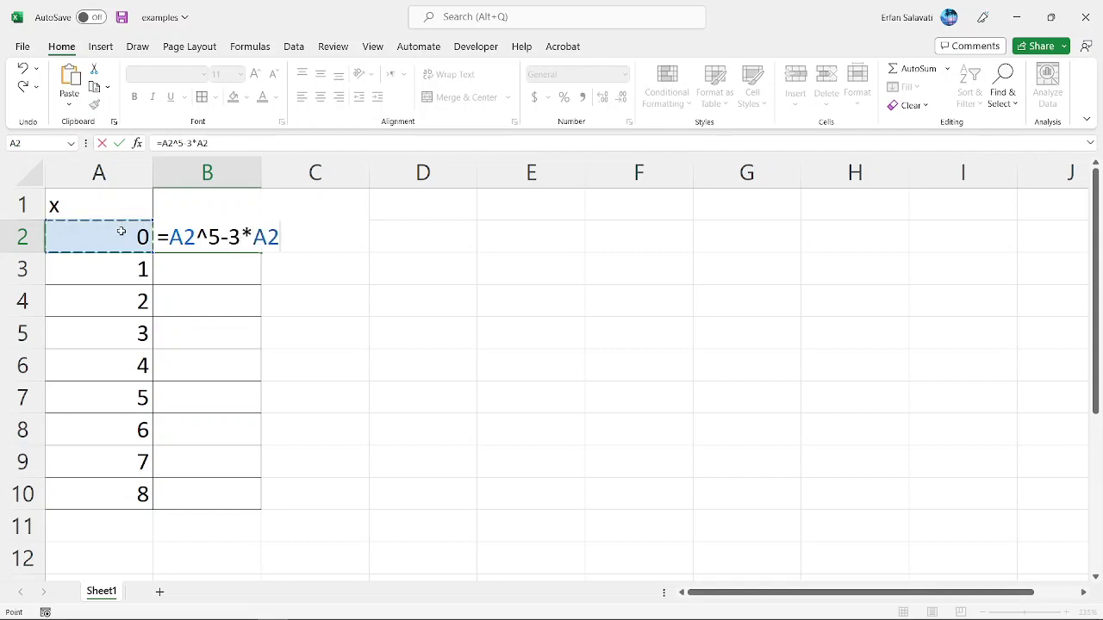
{"action": "type", "text": "+1"}
{"action": "key", "text": "Return"}
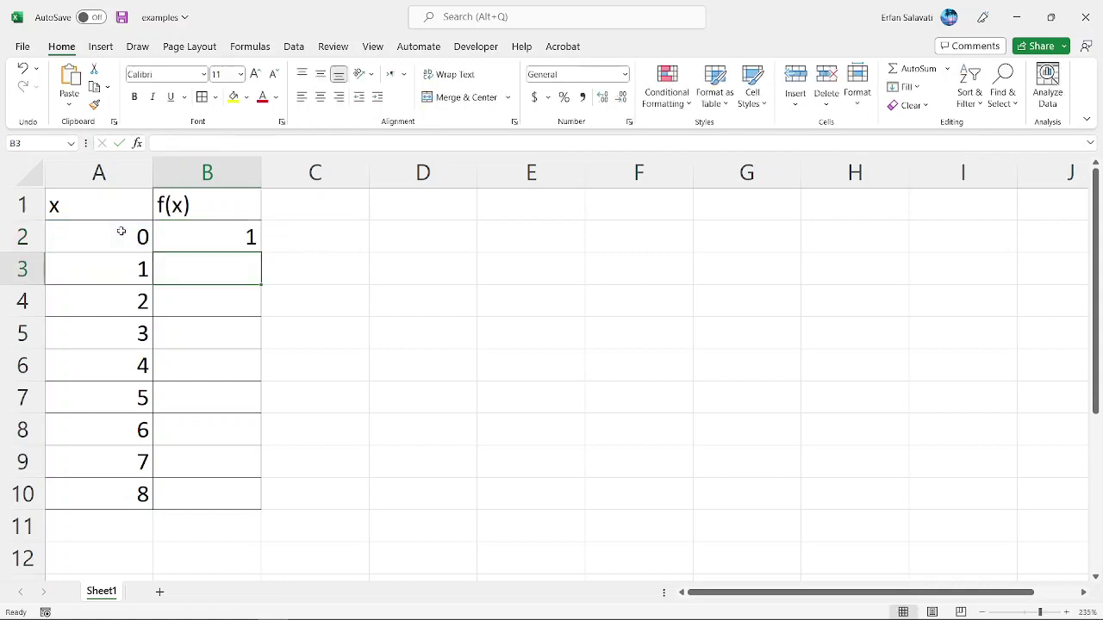
- Copy the formula in B2 down through B10 so every x value has its f(x)
{"action": "key", "text": "Up"}
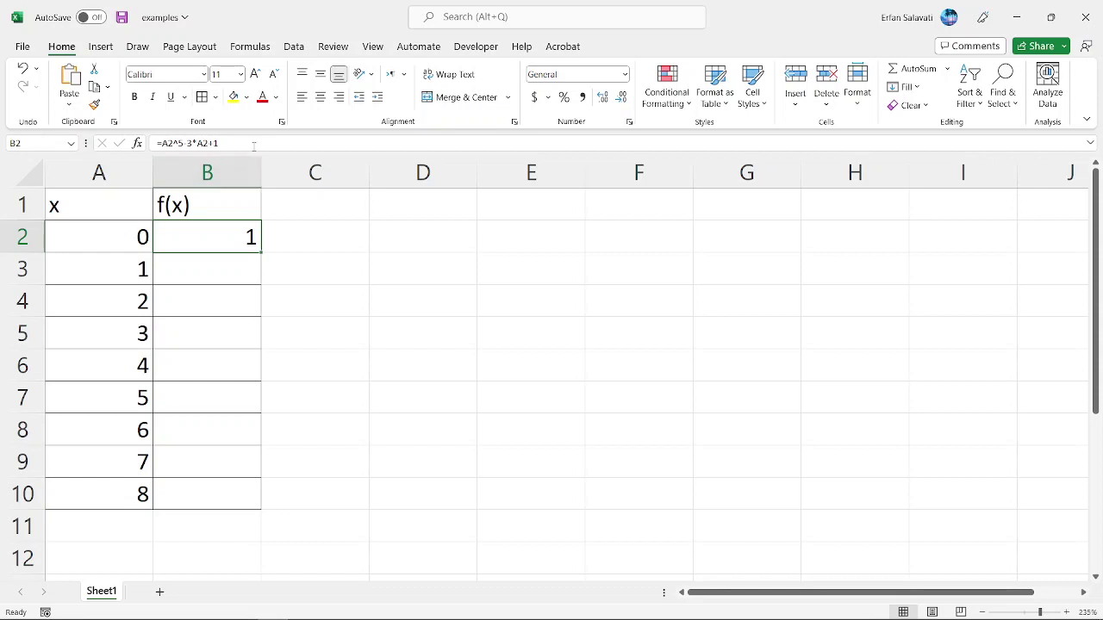
{"action": "left_click_drag", "start_coordinate": [254, 145], "coordinate": [153, 143]}
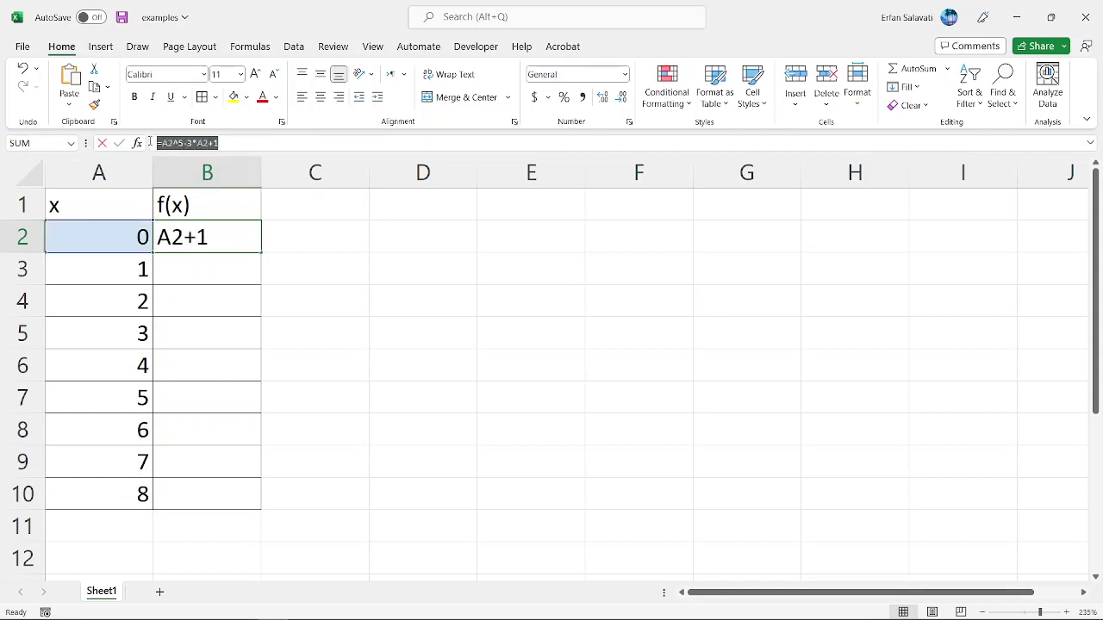
{"action": "left_click", "coordinate": [256, 144]}
{"action": "key", "text": "Return"}
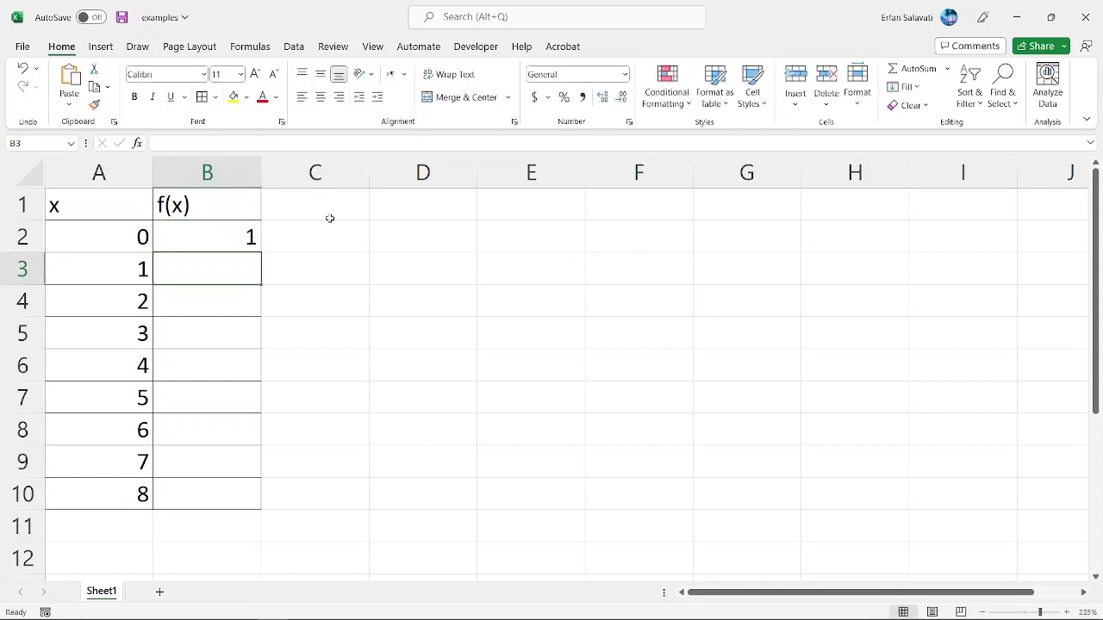
{"action": "left_click", "coordinate": [234, 241]}
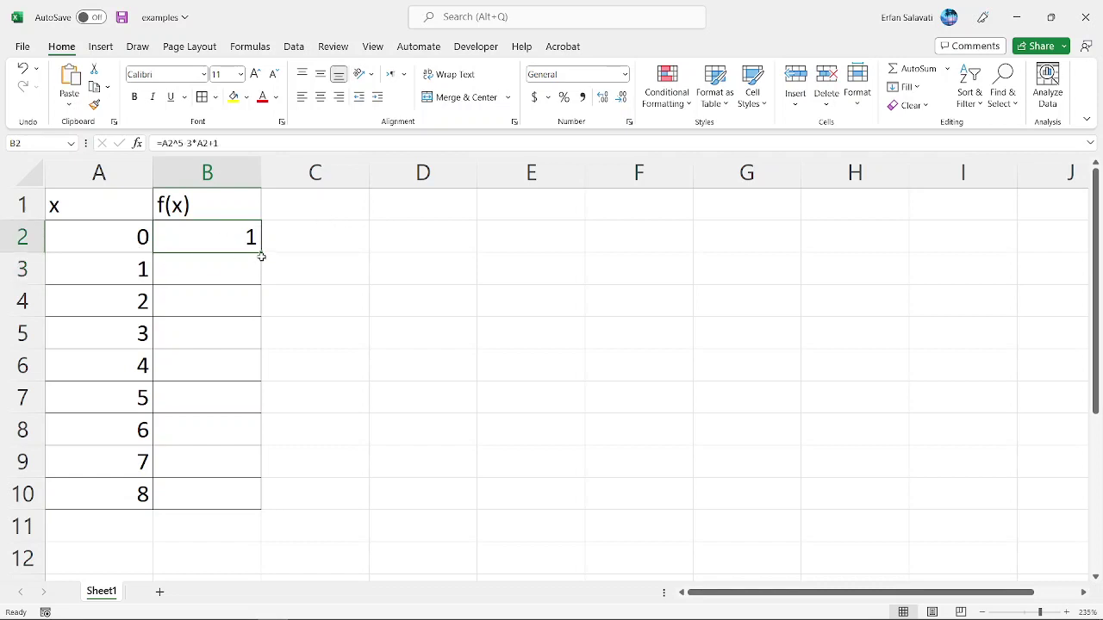
{"action": "left_click_drag", "start_coordinate": [262, 252], "coordinate": [262, 251]}
{"action": "left_click_drag", "start_coordinate": [258, 254], "coordinate": [250, 496]}
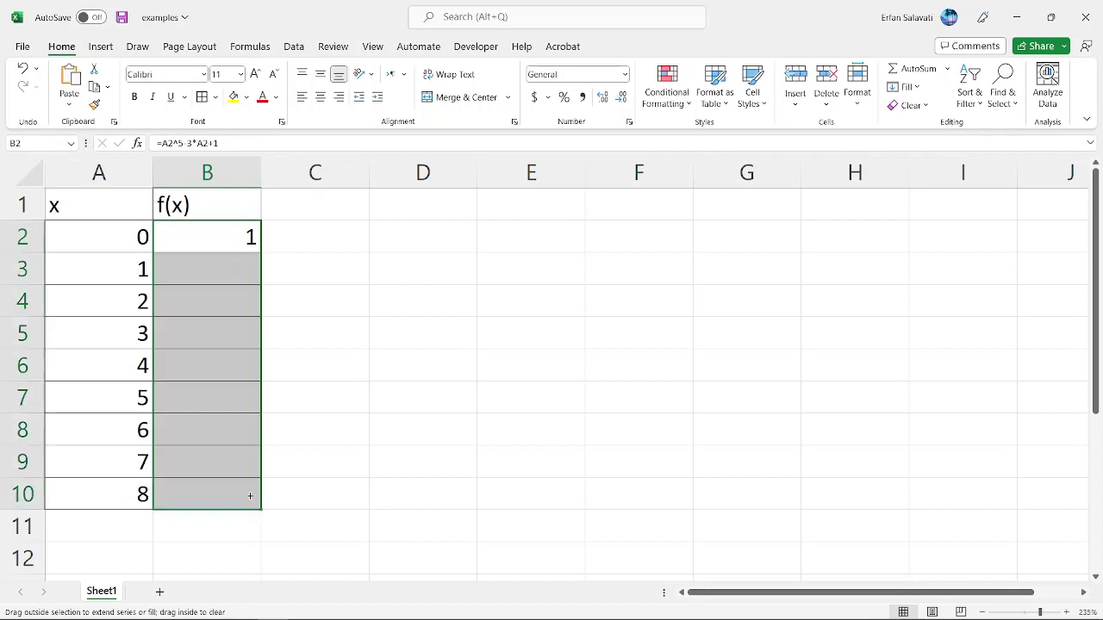
- Check the cell references of the copied formulas in the f(x) column, going down from B3
{"action": "left_click", "coordinate": [234, 273]}
{"action": "left_click", "coordinate": [237, 302]}
{"action": "left_click", "coordinate": [235, 335]}
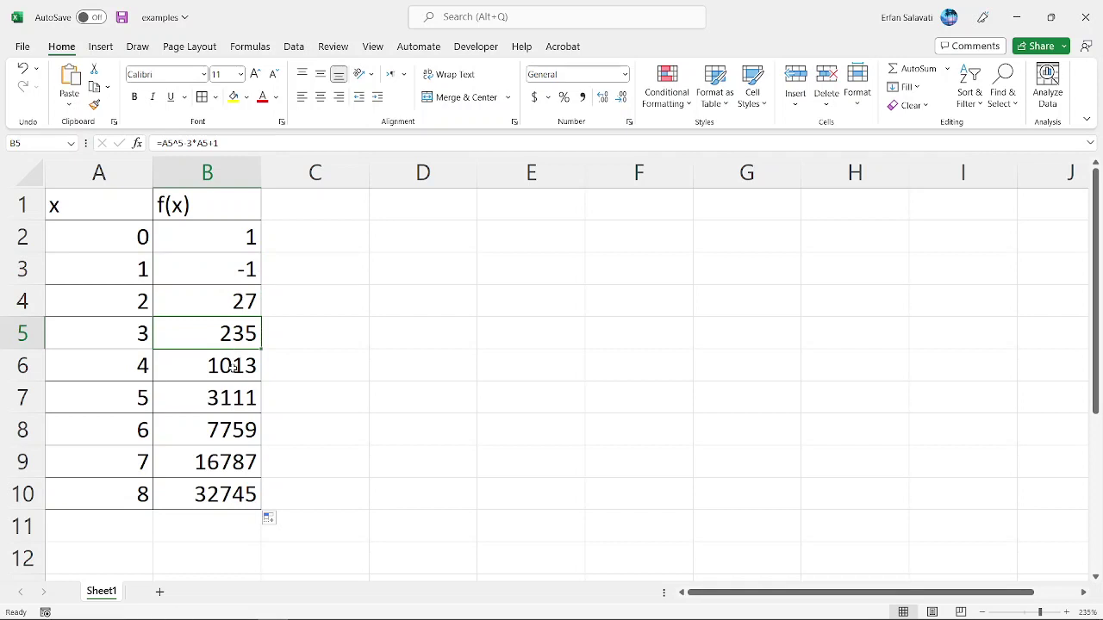
{"action": "left_click", "coordinate": [233, 366]}
{"action": "left_click", "coordinate": [235, 405]}
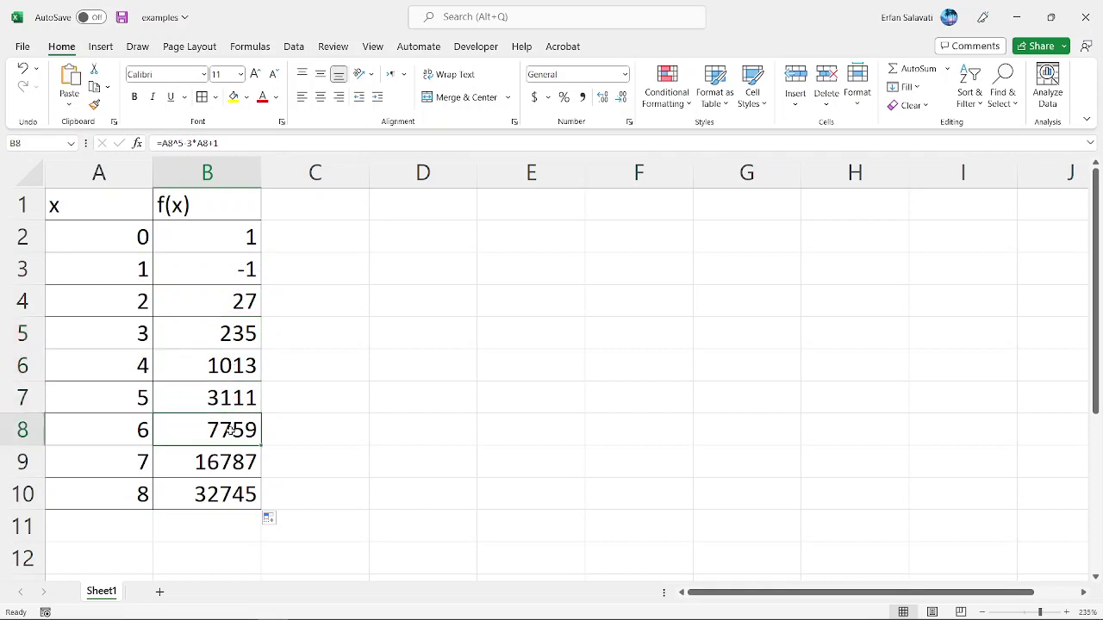
- Check the cell references of the copied formulas in B8, B9 and B10
{"action": "left_click", "coordinate": [230, 429]}
{"action": "left_click", "coordinate": [229, 461]}
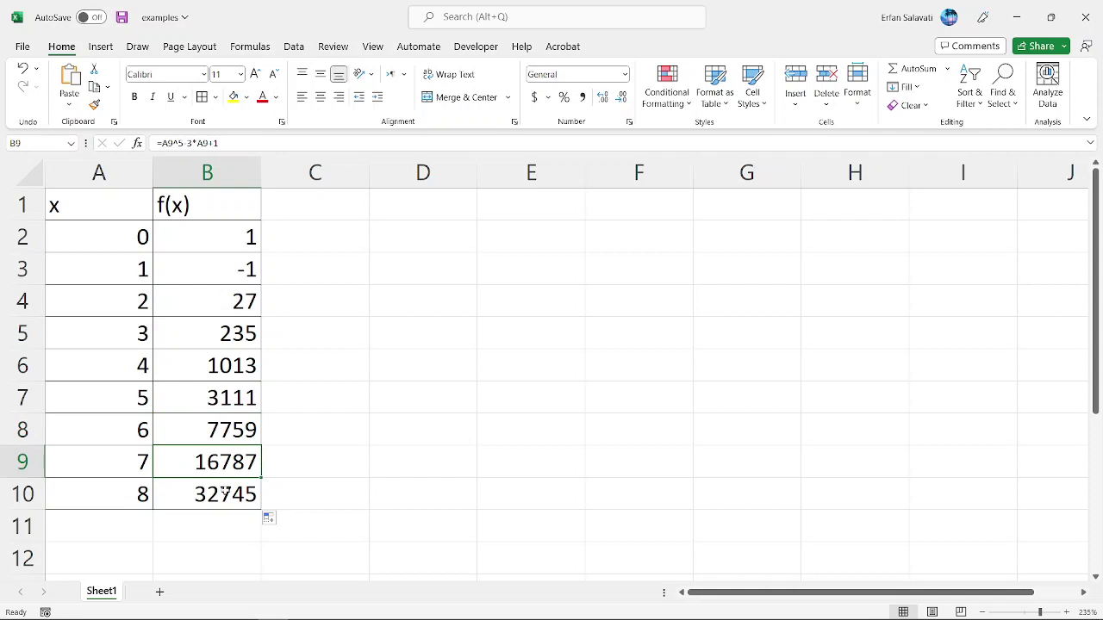
{"action": "left_click", "coordinate": [224, 488]}
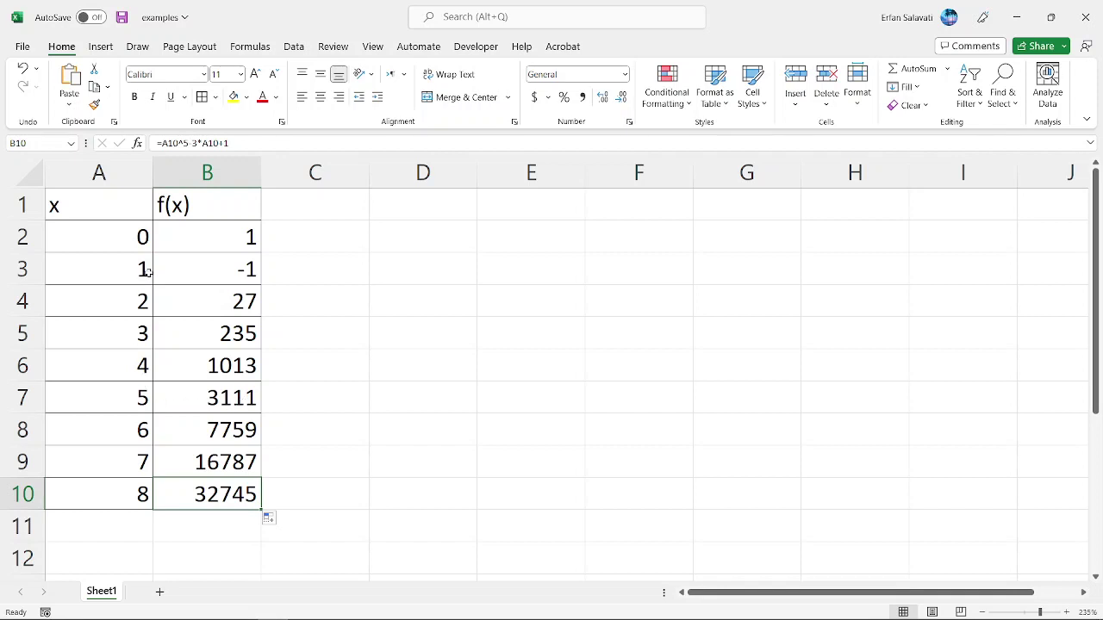
- Insert the recommended scatter chart with connected points from the x and f(x) values in A2:B10
{"action": "left_click_drag", "start_coordinate": [125, 241], "coordinate": [247, 487]}
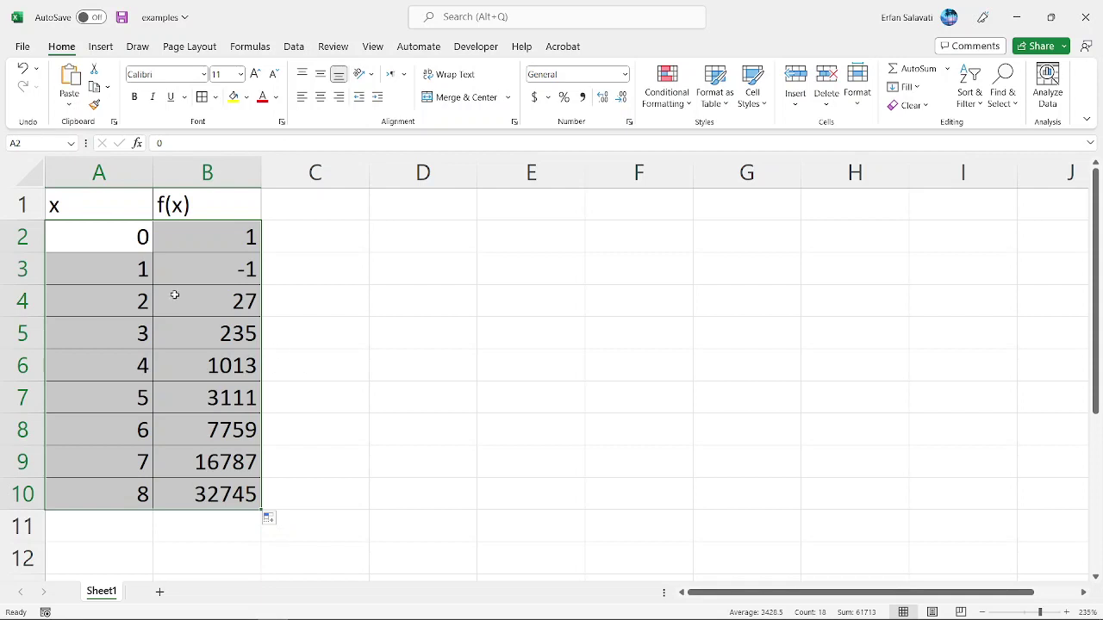
{"action": "left_click", "coordinate": [117, 231]}
{"action": "left_click_drag", "start_coordinate": [117, 231], "coordinate": [209, 488]}
{"action": "left_click", "coordinate": [208, 482]}
{"action": "left_click_drag", "start_coordinate": [120, 233], "coordinate": [226, 487]}
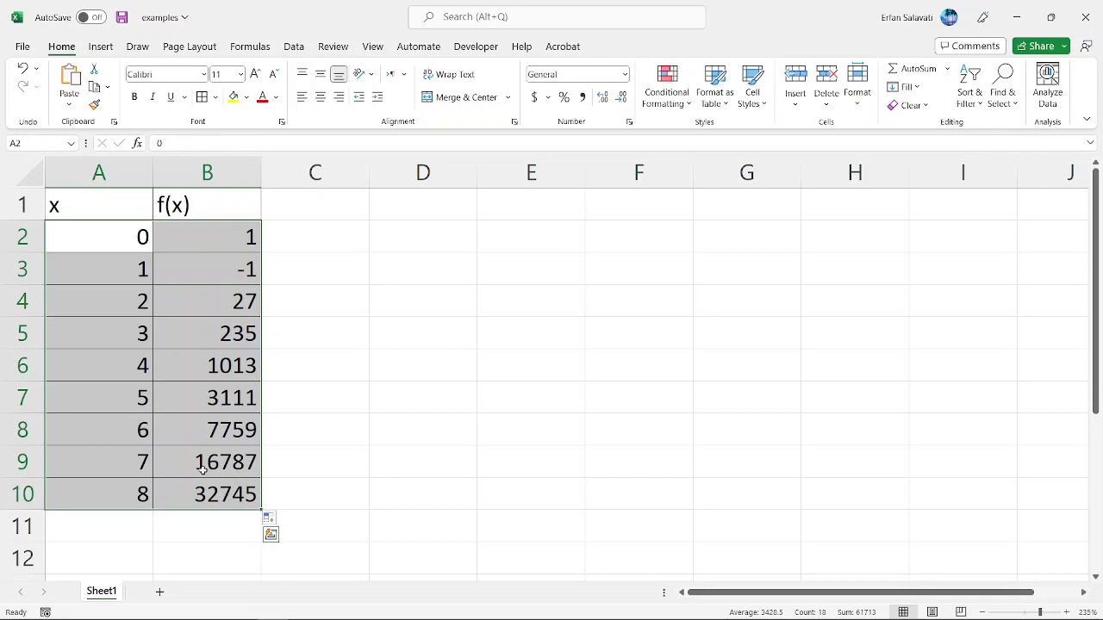
{"action": "left_click", "coordinate": [101, 46]}
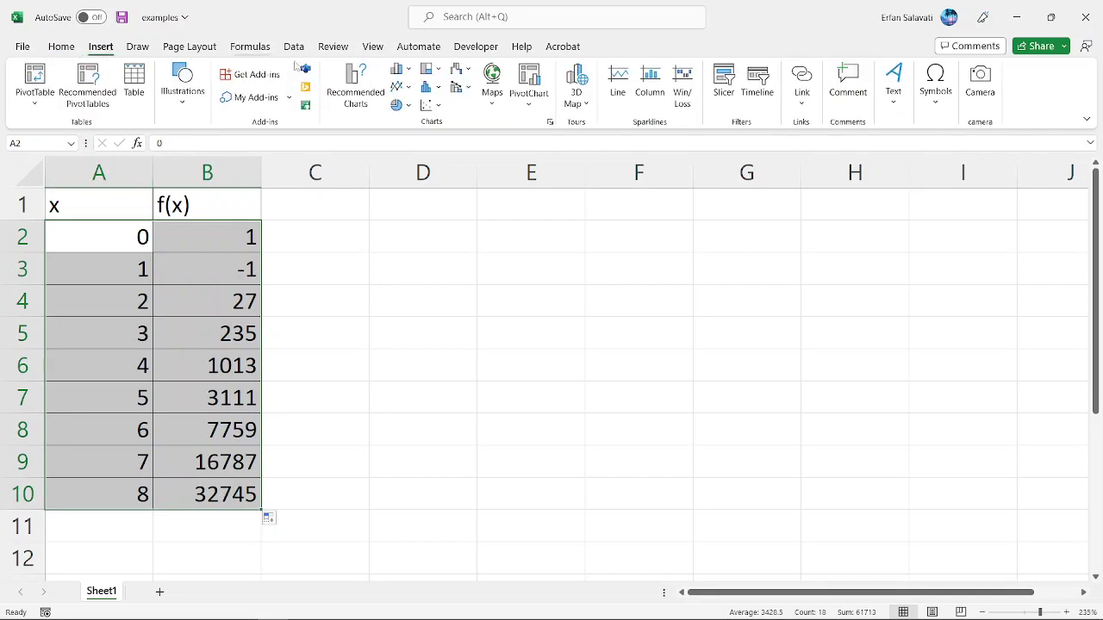
{"action": "left_click", "coordinate": [362, 101]}
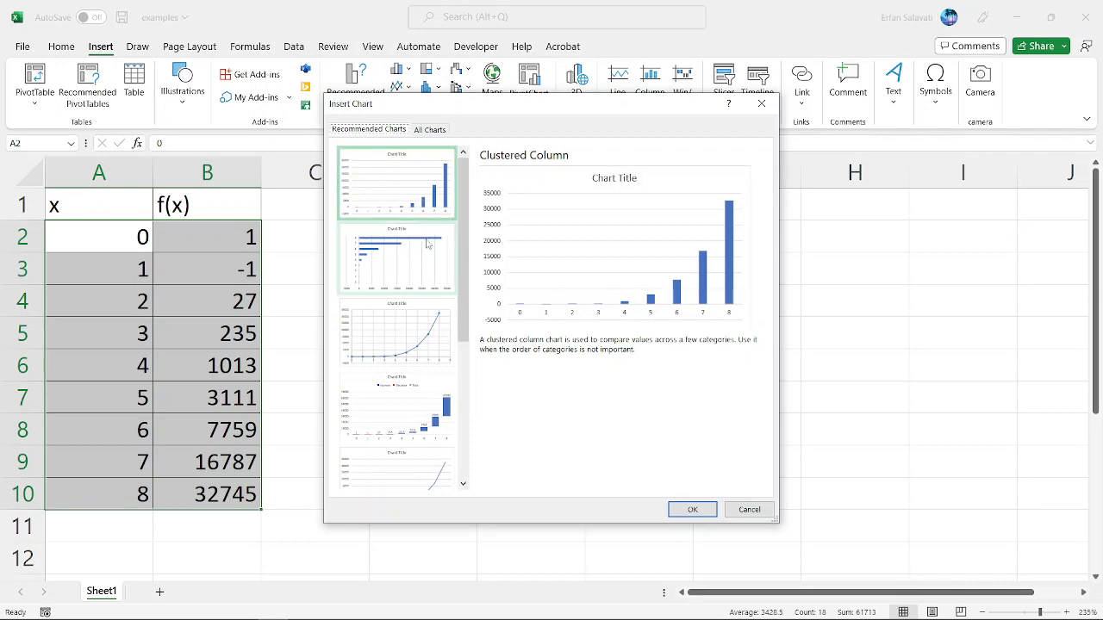
{"action": "left_click", "coordinate": [424, 347]}
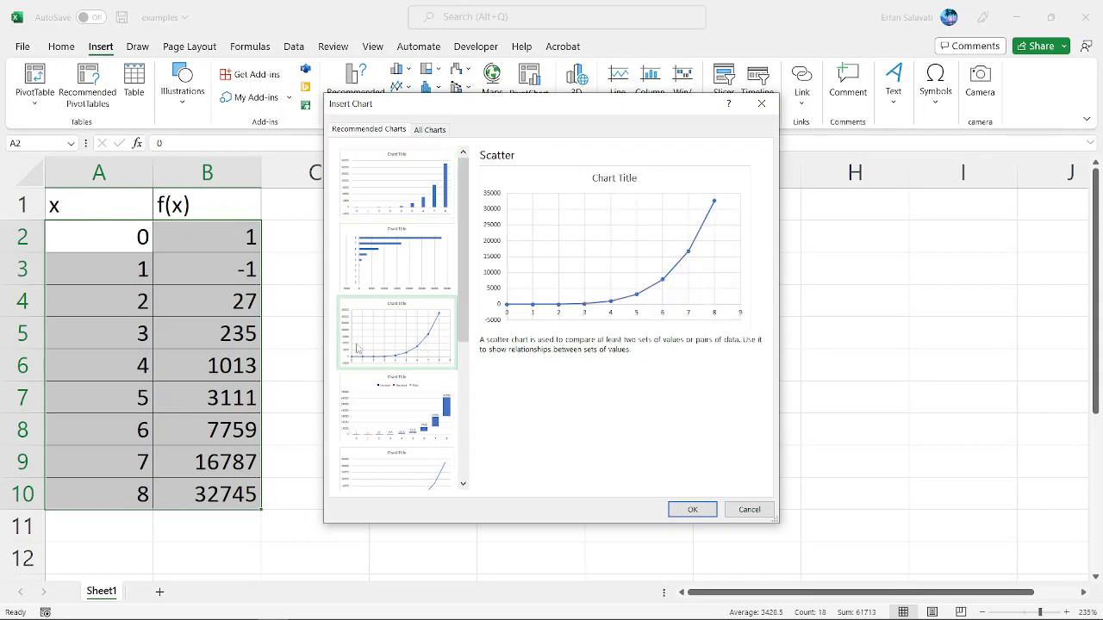
{"action": "left_click", "coordinate": [693, 510]}
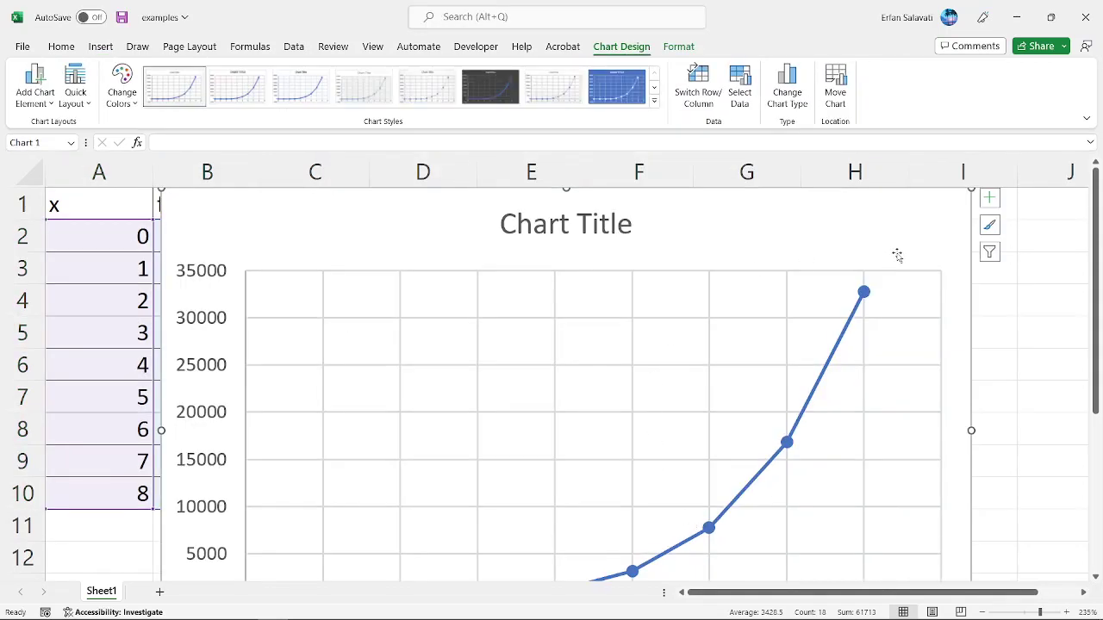
- Shrink the scatter chart to about ten rows high and move it beside the table, clear of columns A and B
{"action": "scroll", "coordinate": [930, 357], "scroll_direction": "down", "scroll_amount": 3}
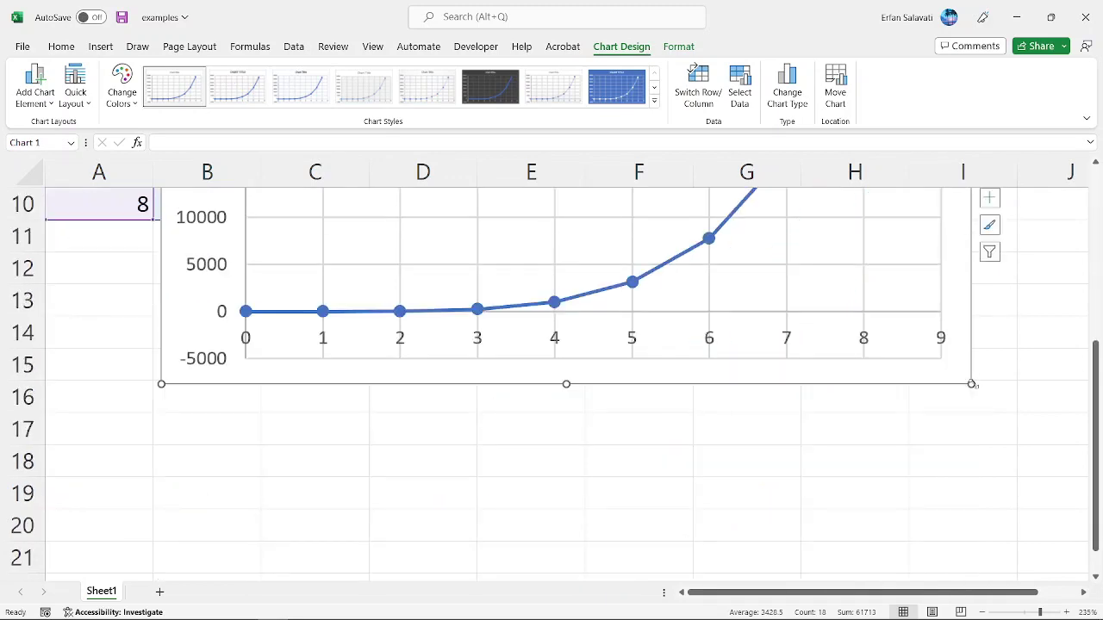
{"action": "left_click_drag", "start_coordinate": [972, 385], "coordinate": [839, 267]}
{"action": "scroll", "coordinate": [782, 374], "scroll_direction": "up", "scroll_amount": 3}
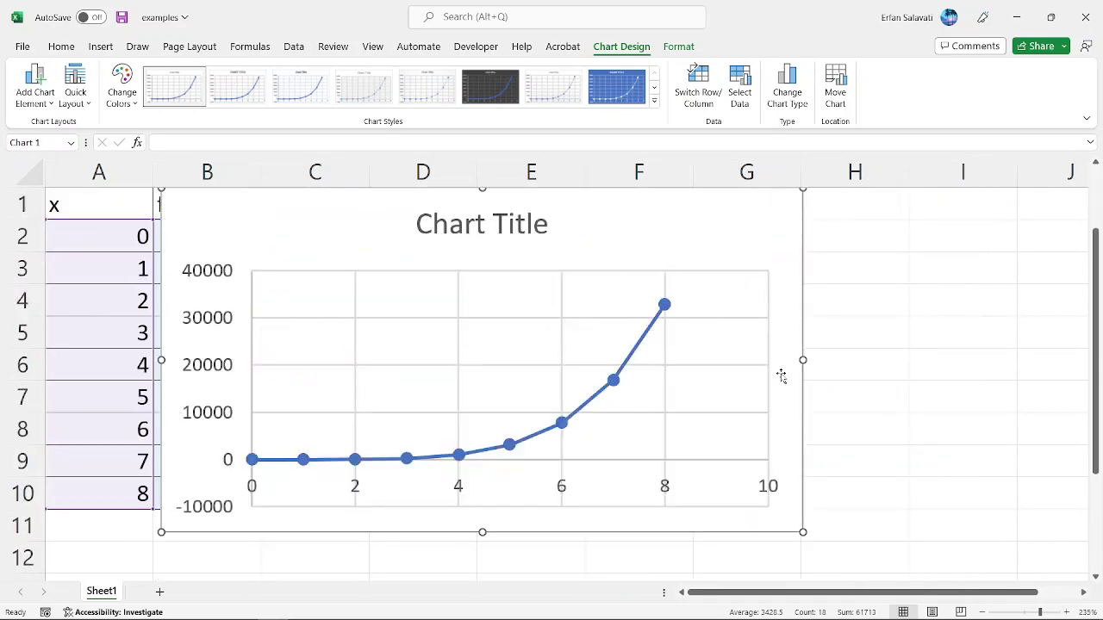
{"action": "left_click_drag", "start_coordinate": [685, 266], "coordinate": [873, 233]}
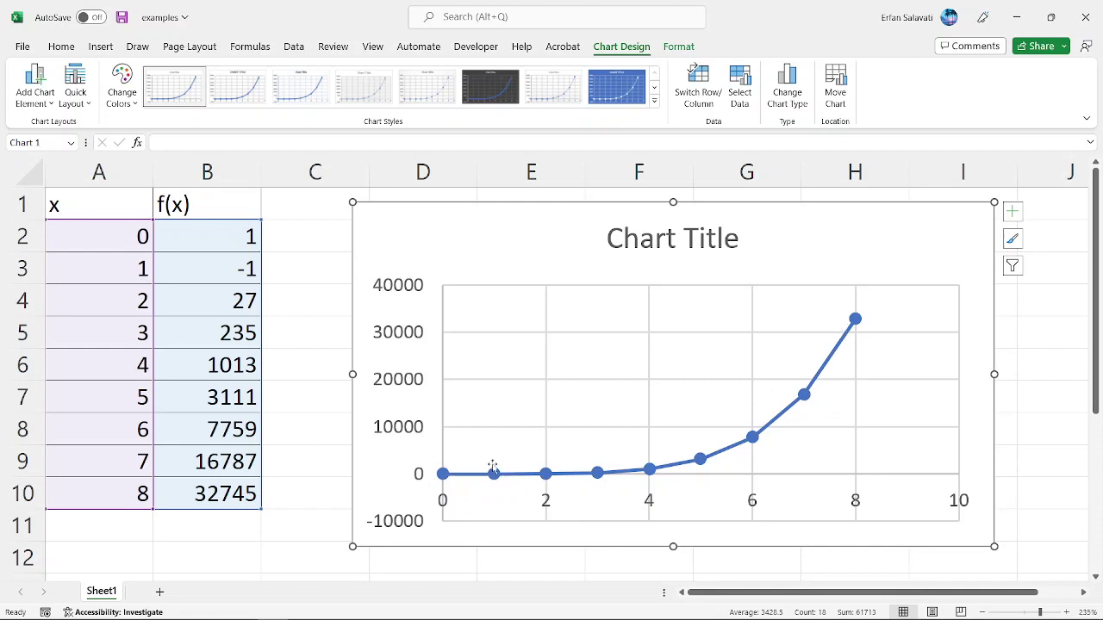
- Compare the x and f(x) values in rows 2 and 3 to examine the sign change between them
{"action": "left_click", "coordinate": [124, 241]}
{"action": "left_click", "coordinate": [224, 237]}
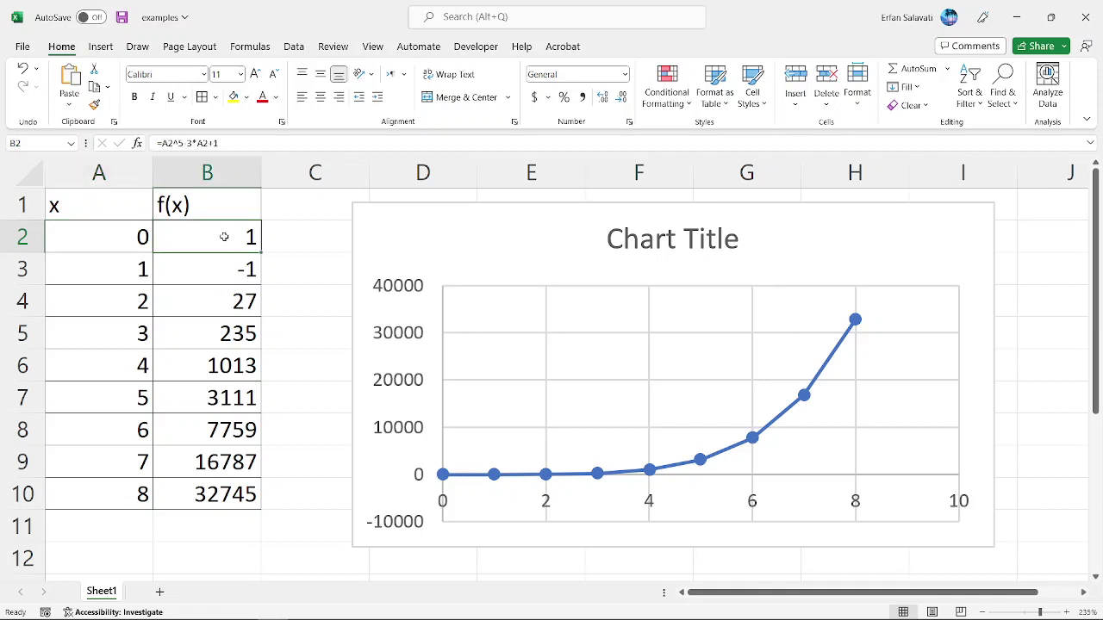
{"action": "left_click", "coordinate": [131, 236]}
{"action": "left_click", "coordinate": [199, 235]}
{"action": "left_click", "coordinate": [134, 269]}
{"action": "left_click", "coordinate": [203, 272]}
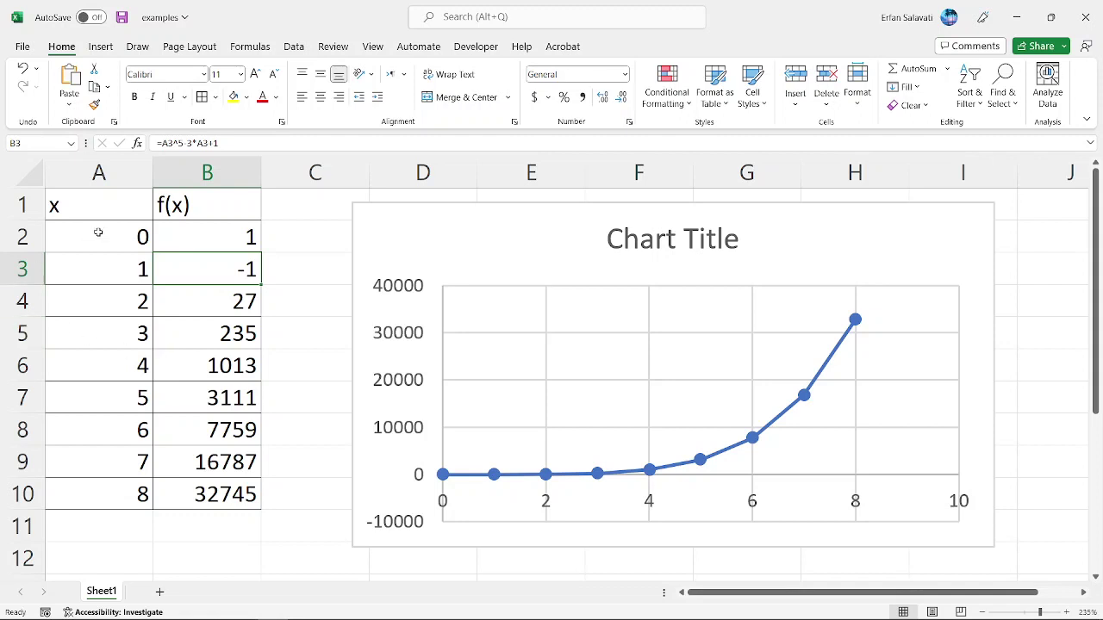
{"action": "left_click_drag", "start_coordinate": [99, 239], "coordinate": [101, 263]}
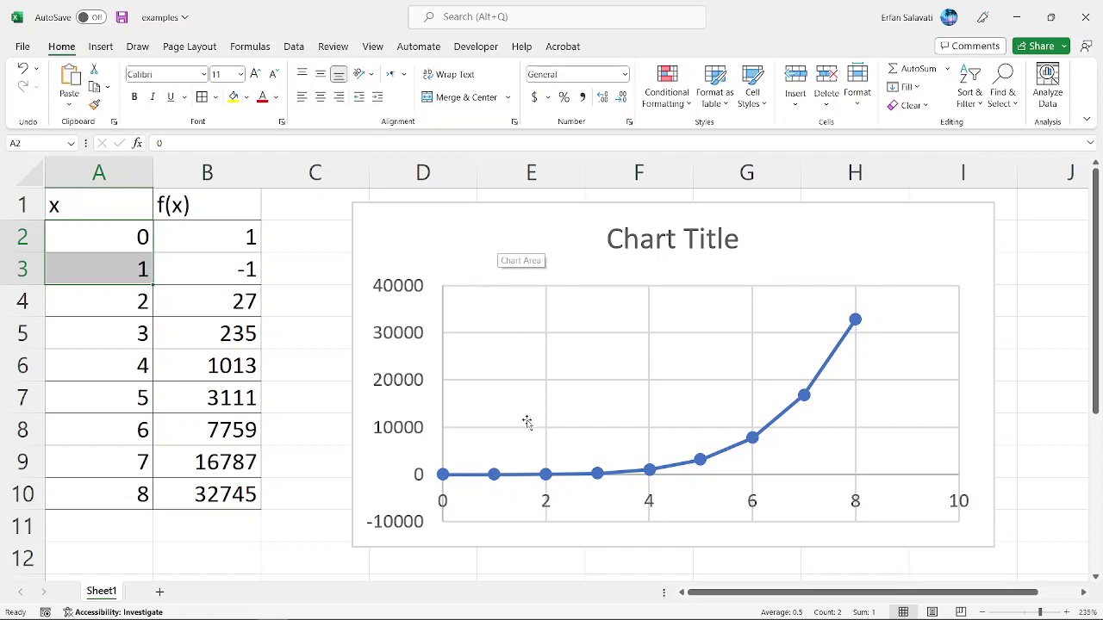
- Delete the scatter chart of f(x) from the sheet
{"action": "left_click", "coordinate": [516, 231]}
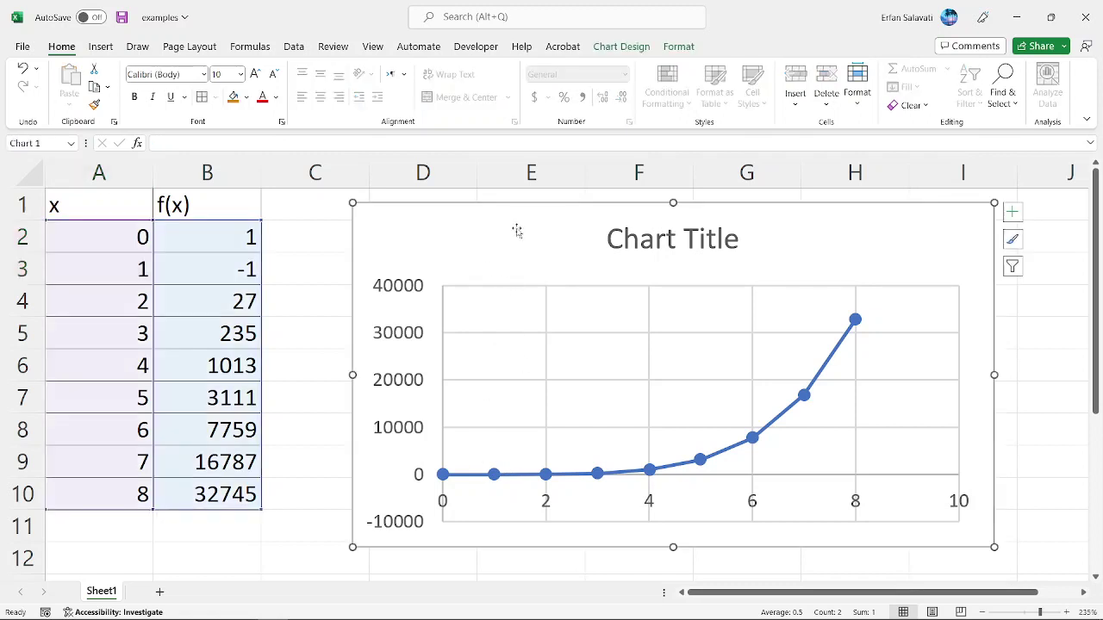
{"action": "key", "text": "Delete"}
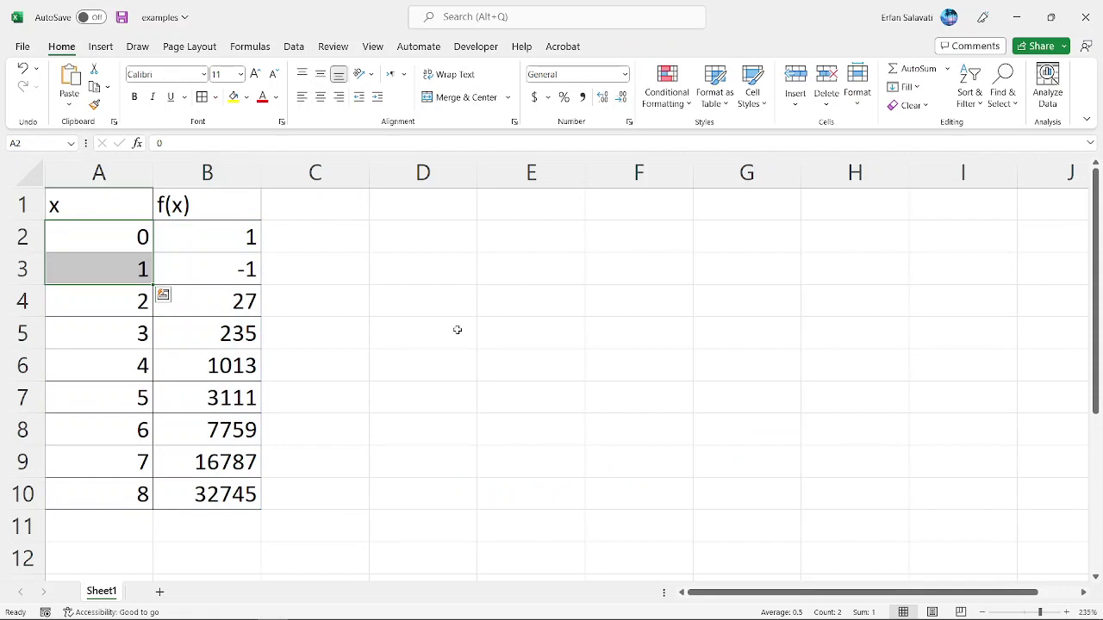
- Start a second table with the headers x in D1 and f(x) in E1
{"action": "left_click", "coordinate": [393, 210]}
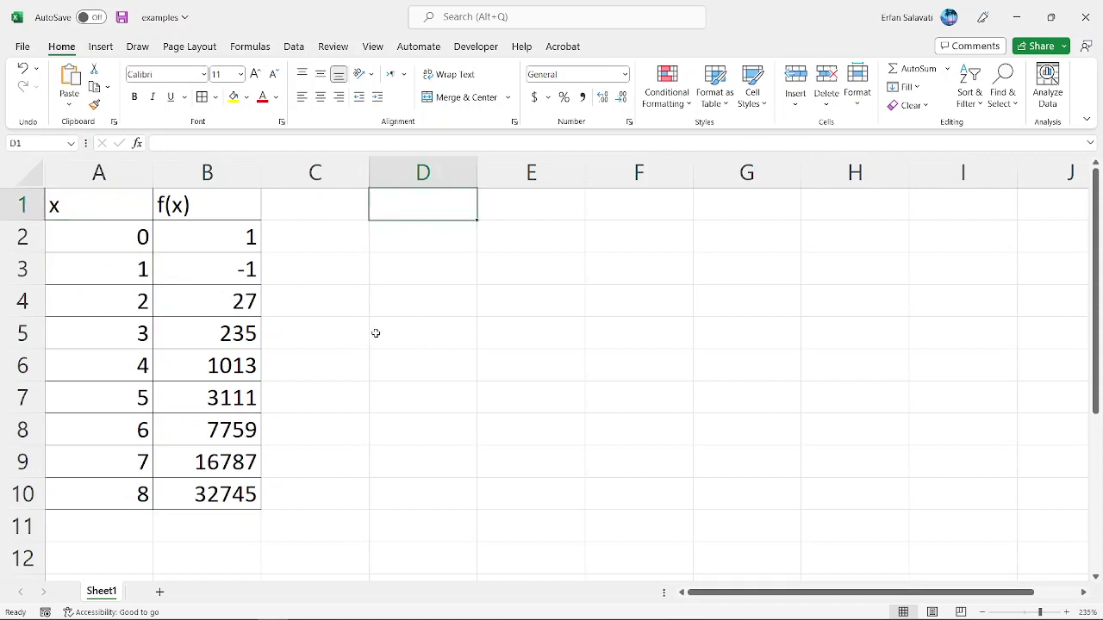
{"action": "type", "text": "x"}
{"action": "key", "text": "Tab"}
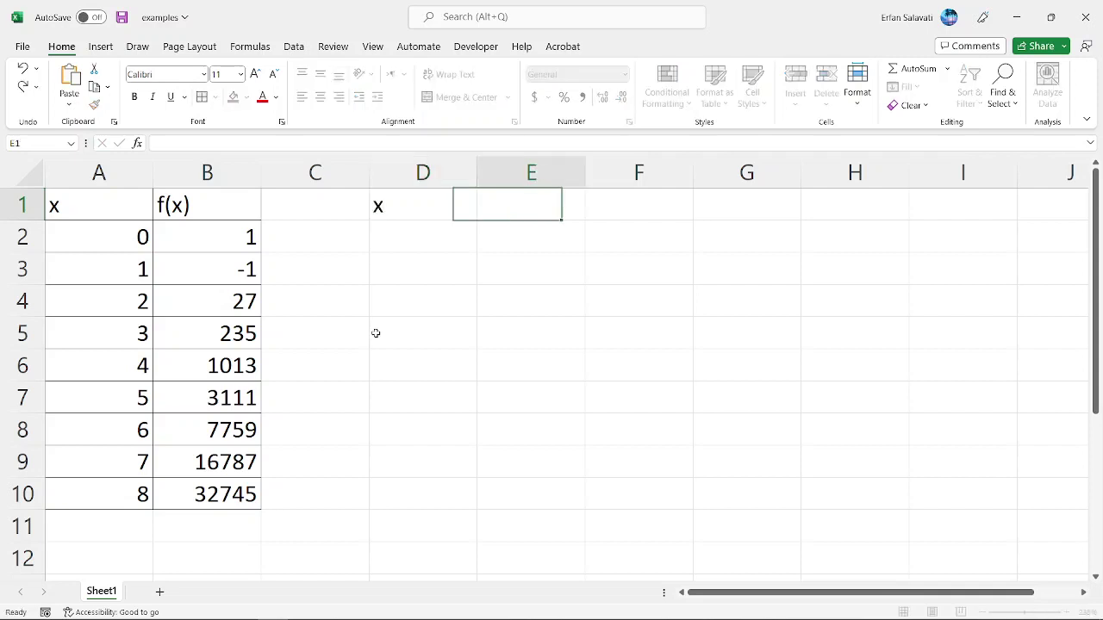
{"action": "type", "text": "f(x)"}
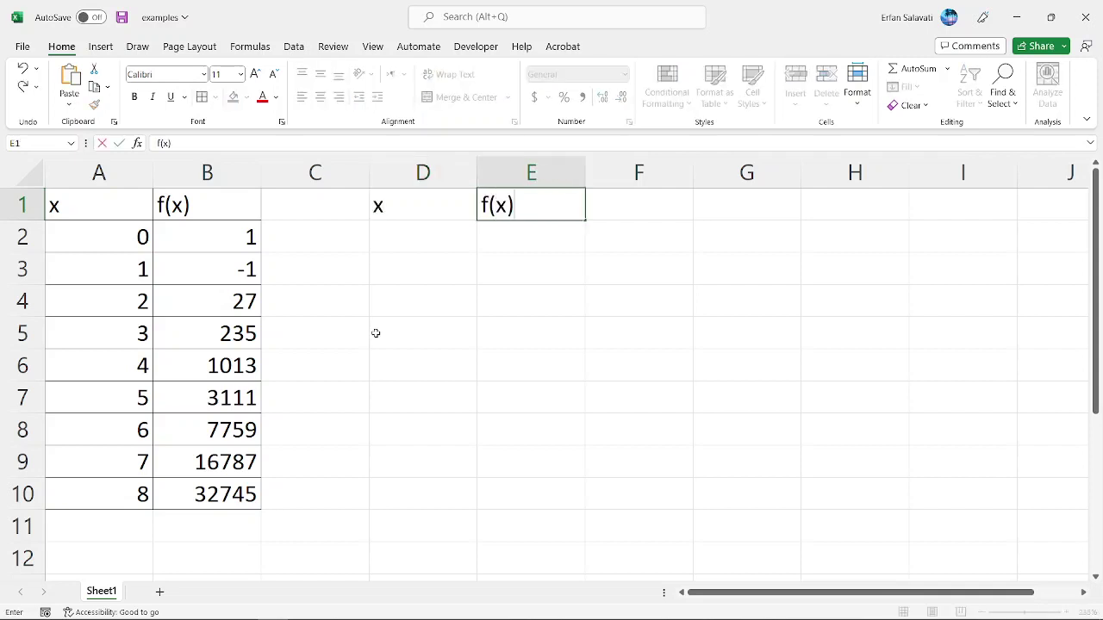
{"action": "key", "text": "Return"}
- Enter the first two x values of the second table, 0 in D2 and 0.1 in D3
{"action": "key", "text": "Left"}
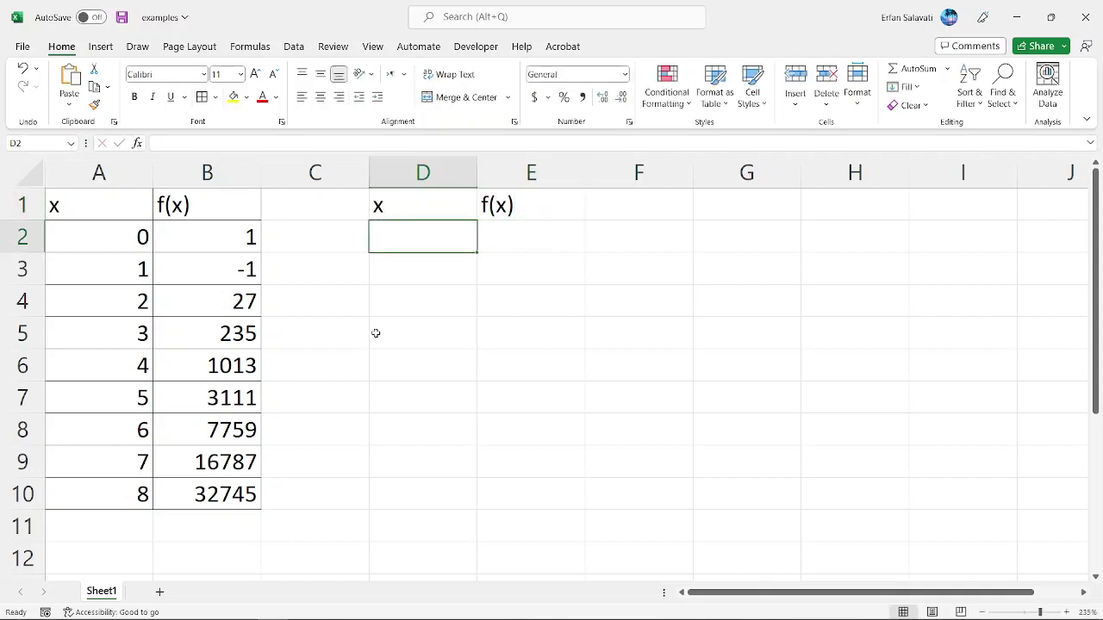
{"action": "type", "text": "0"}
{"action": "key", "text": "Return"}
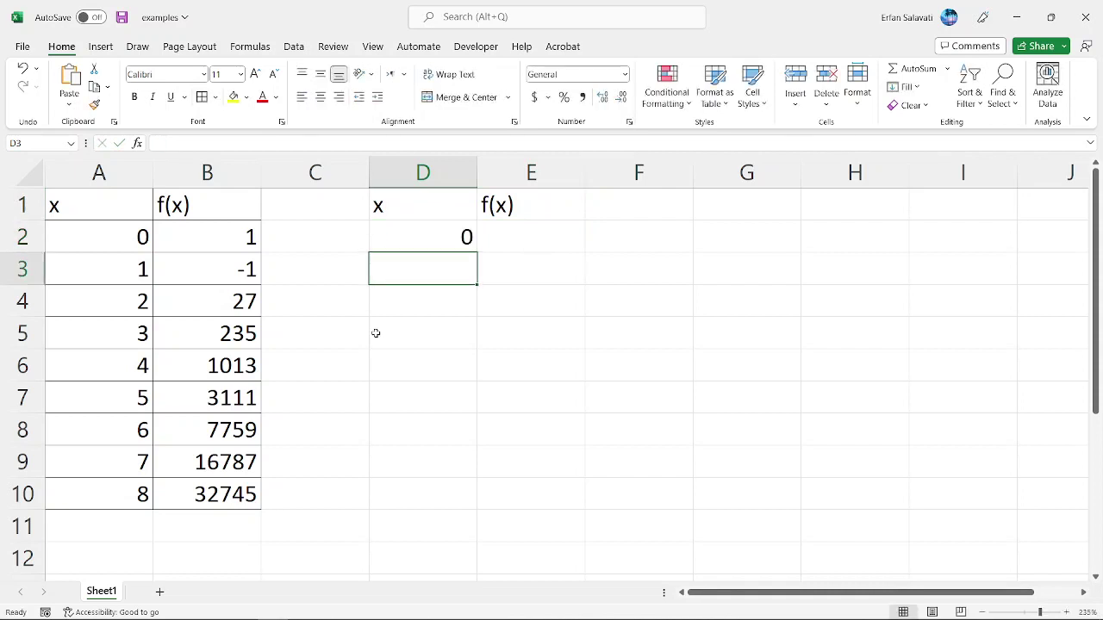
{"action": "type", "text": "0.1"}
{"action": "key", "text": "Return"}
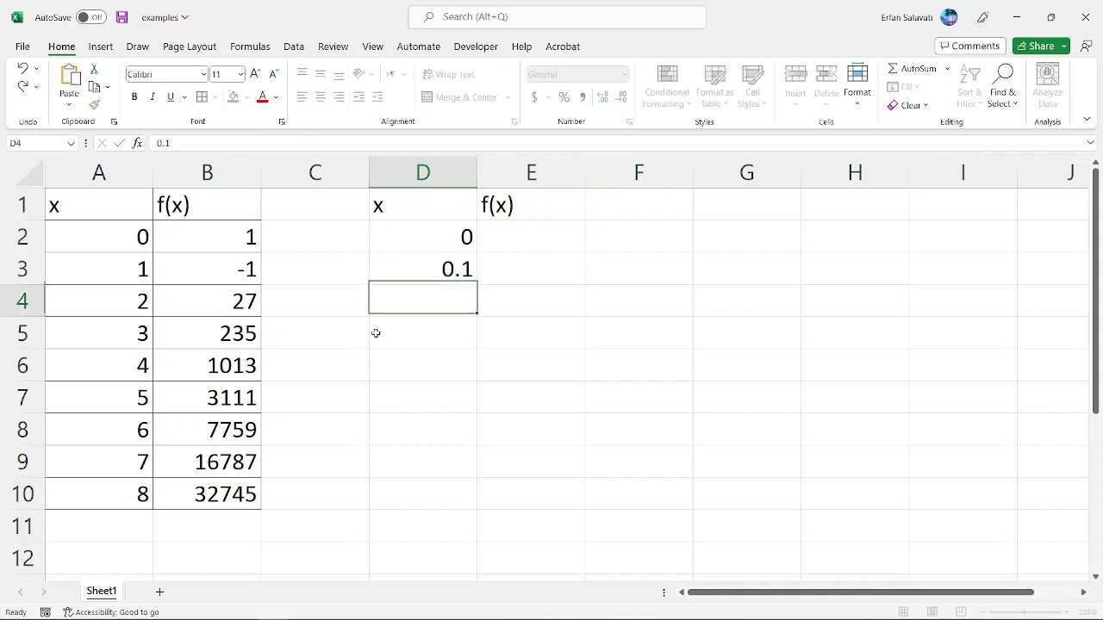
- Extend the series in D2:D3 down to D12 so x runs from 0 to 1 in steps of 0.1
{"action": "key", "text": "Up"}
{"action": "key", "text": "Up"}
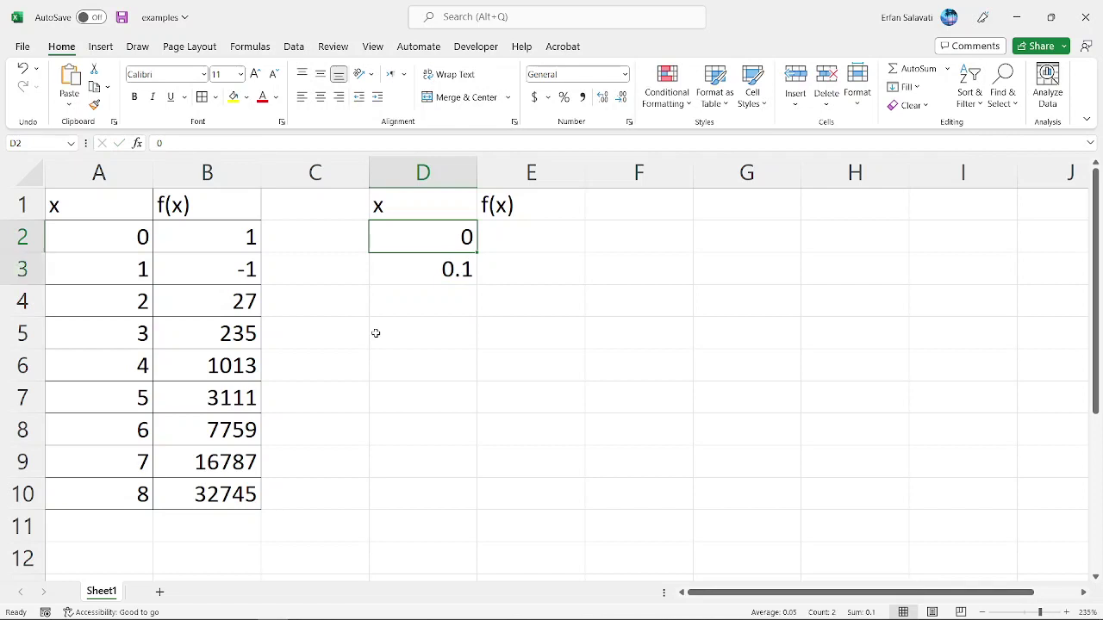
{"action": "key", "text": "shift+Down"}
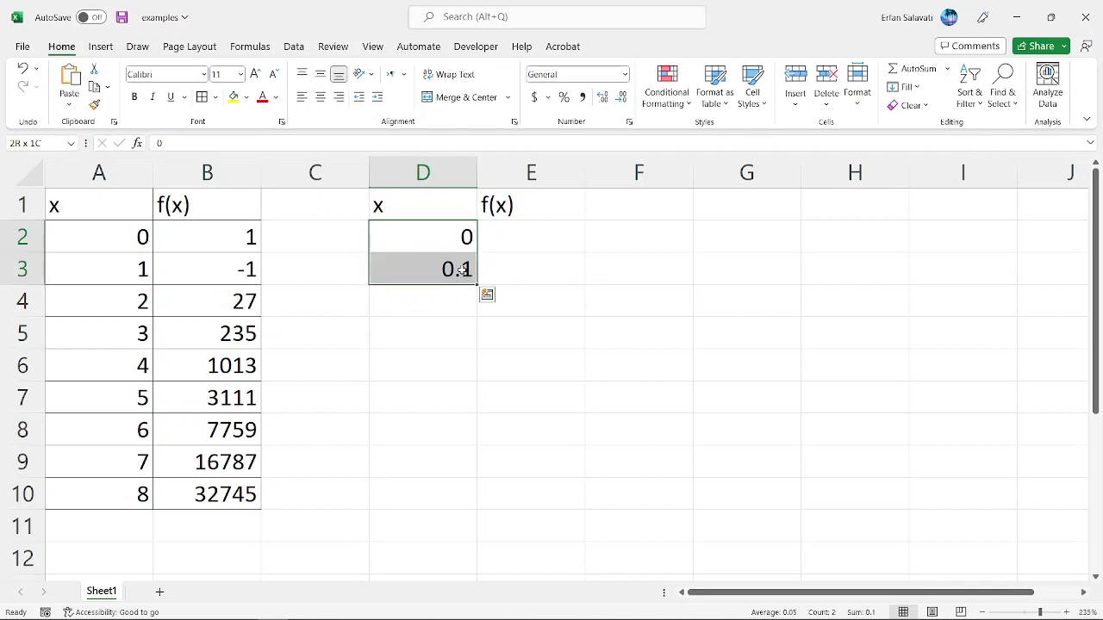
{"action": "left_click_drag", "start_coordinate": [463, 243], "coordinate": [468, 274]}
{"action": "left_click_drag", "start_coordinate": [462, 236], "coordinate": [465, 271]}
{"action": "left_click_drag", "start_coordinate": [477, 285], "coordinate": [469, 562]}
{"action": "left_click", "coordinate": [472, 561]}
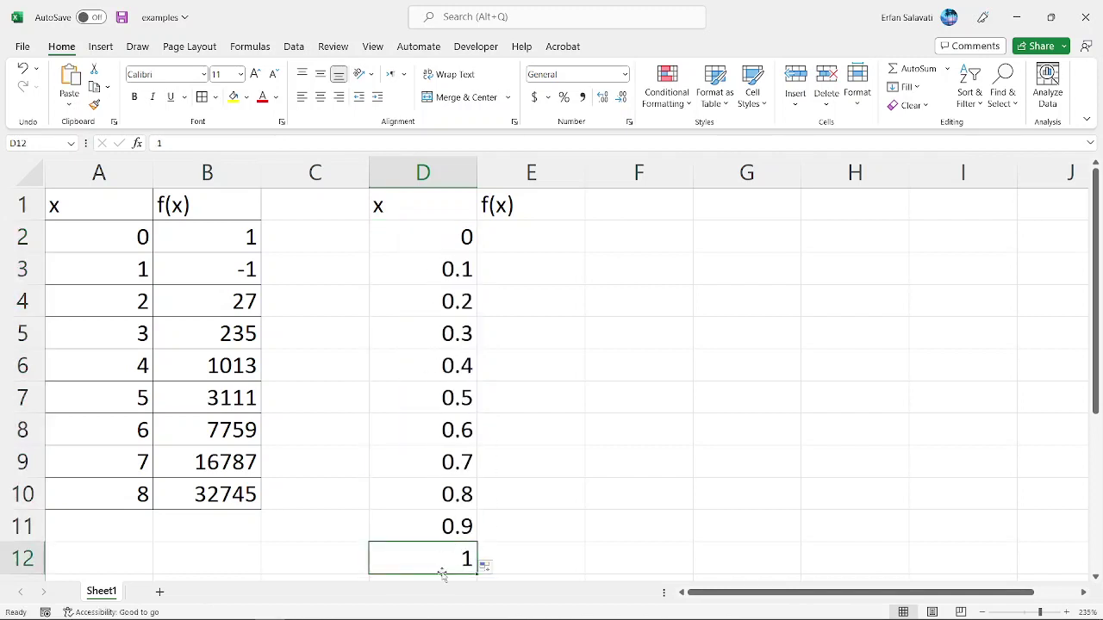
- Apply borders to all cells of the second table, D1:E12
{"action": "left_click_drag", "start_coordinate": [435, 207], "coordinate": [534, 560]}
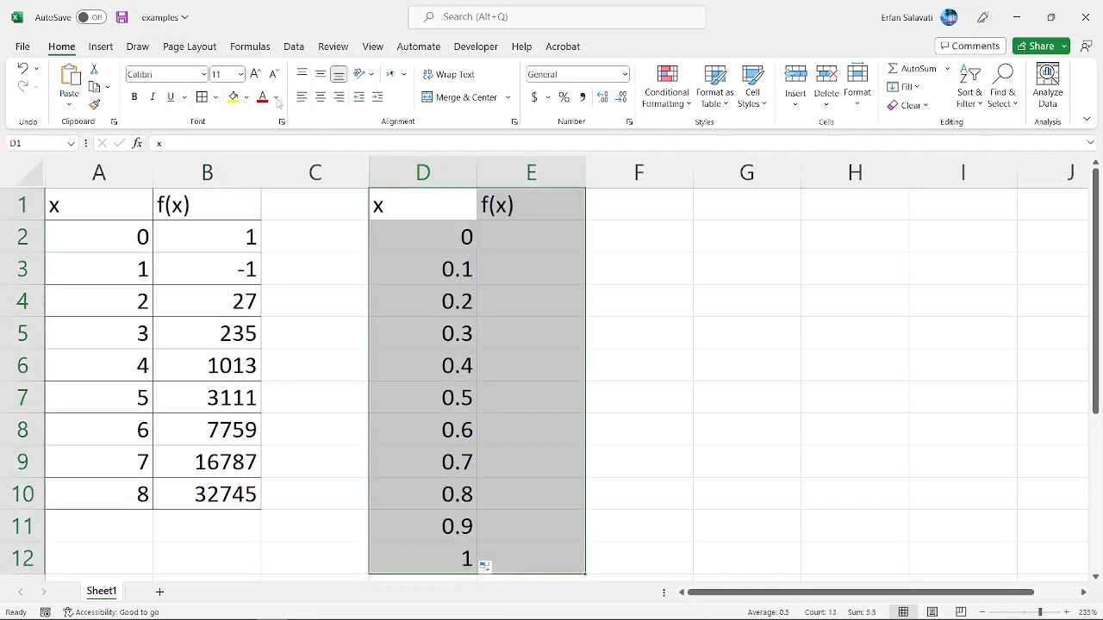
{"action": "left_click", "coordinate": [203, 98]}
{"action": "left_click", "coordinate": [757, 285]}
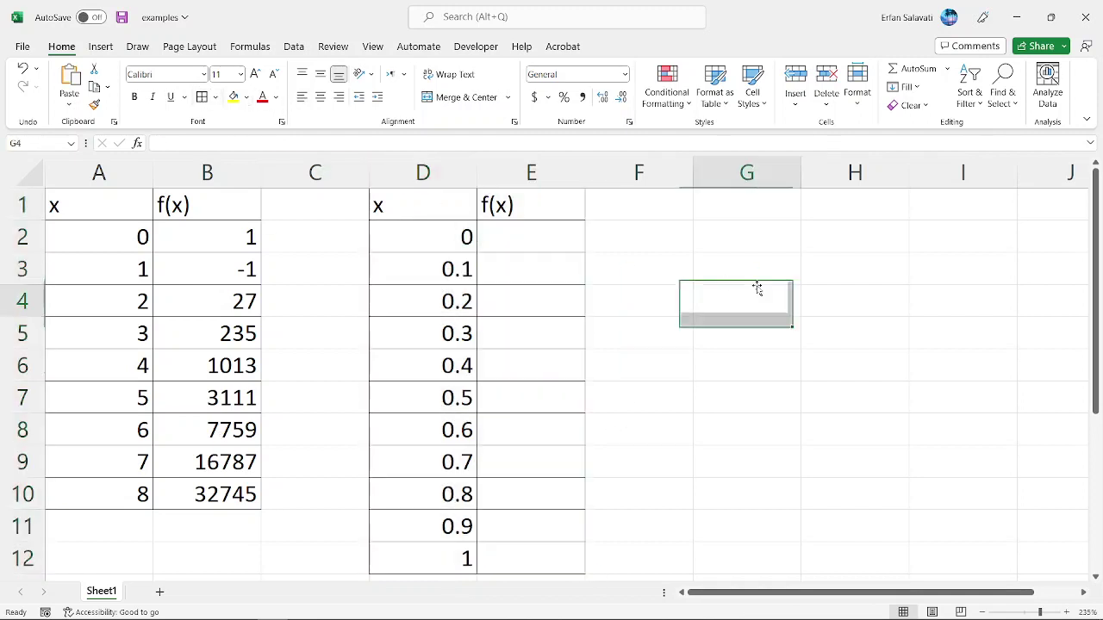
- Copy the f(x) formula from B2 into E2 and fill it down through E12
{"action": "left_click", "coordinate": [557, 240]}
{"action": "left_click", "coordinate": [215, 225]}
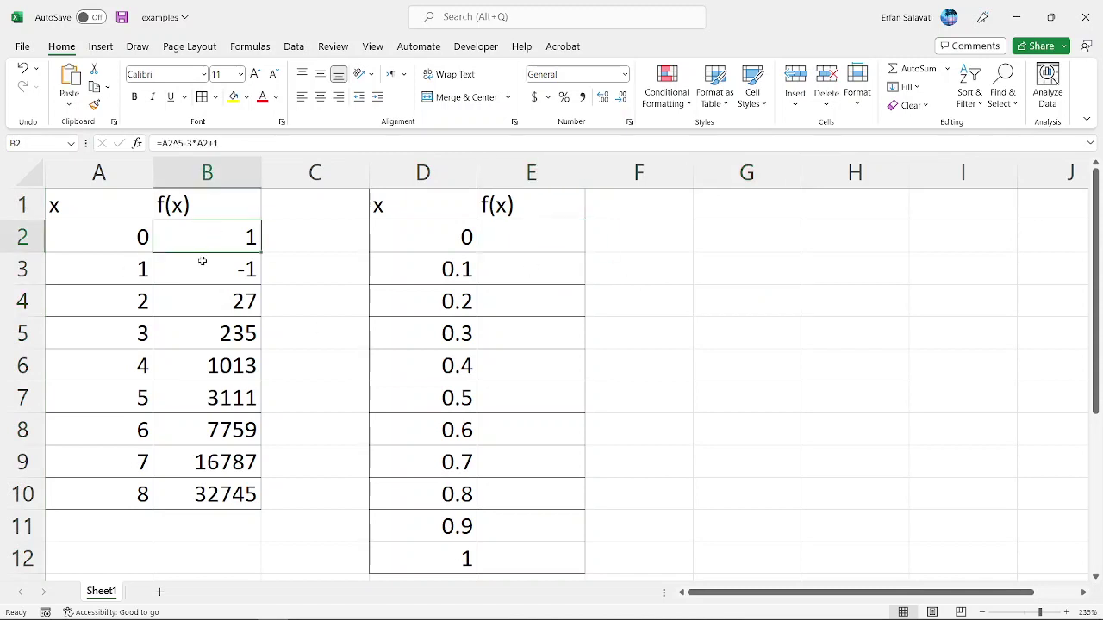
{"action": "key", "text": "ctrl+c"}
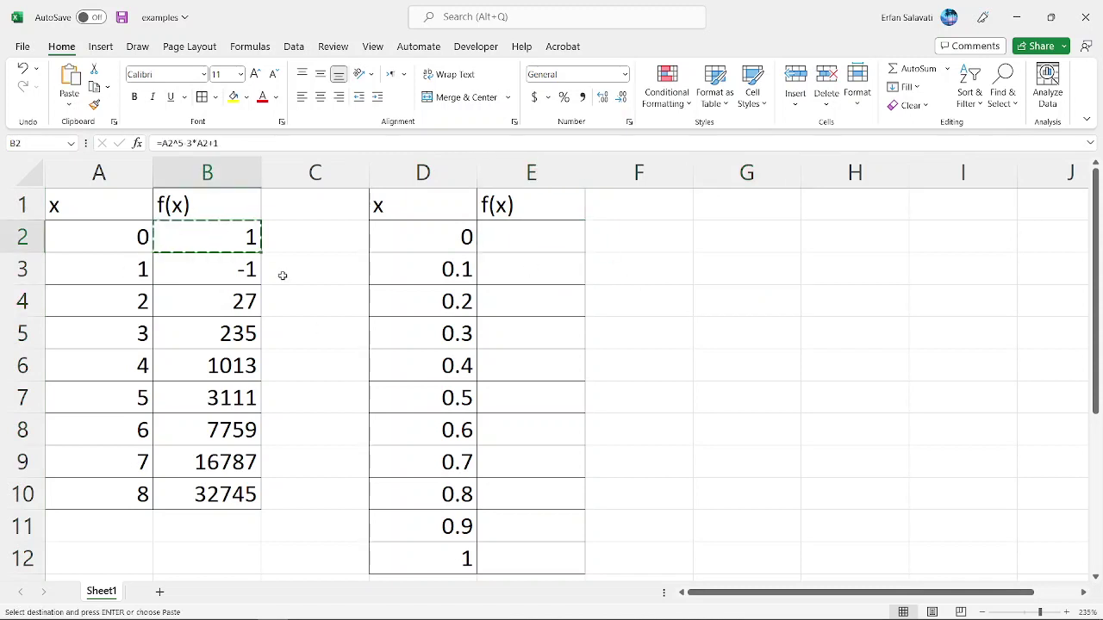
{"action": "left_click", "coordinate": [525, 234]}
{"action": "key", "text": "ctrl+v"}
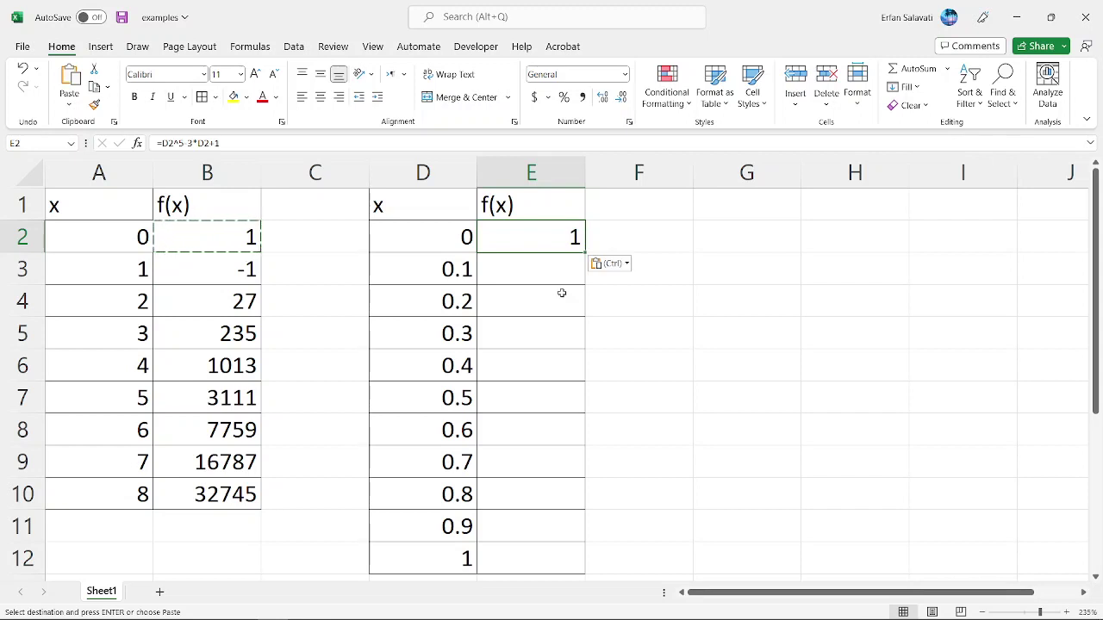
{"action": "left_click_drag", "start_coordinate": [584, 253], "coordinate": [570, 566]}
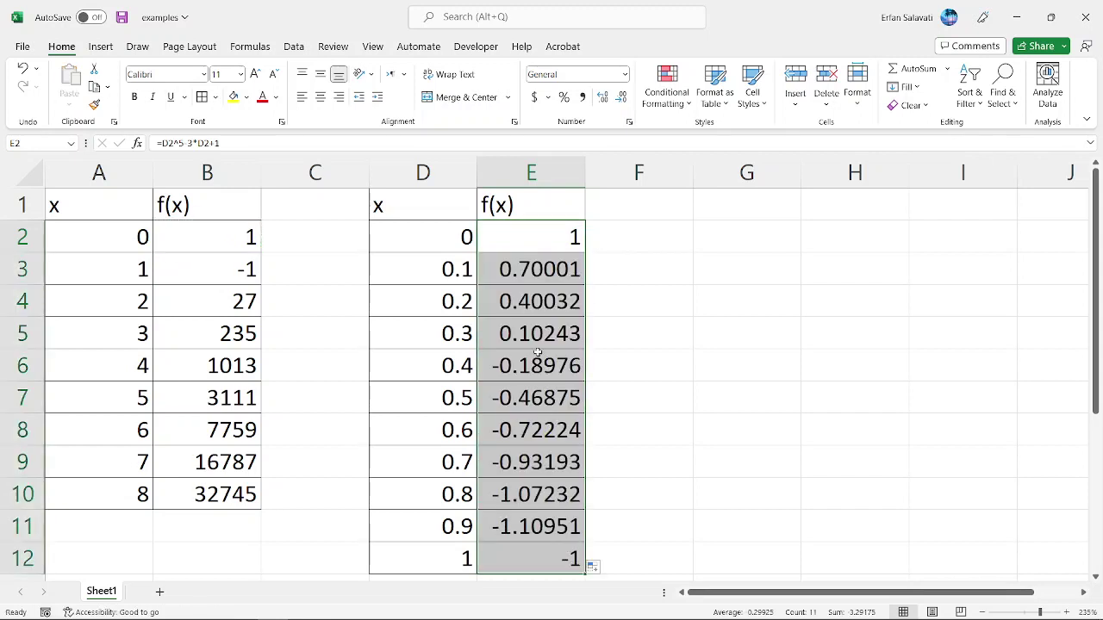
{"action": "left_click", "coordinate": [546, 557]}
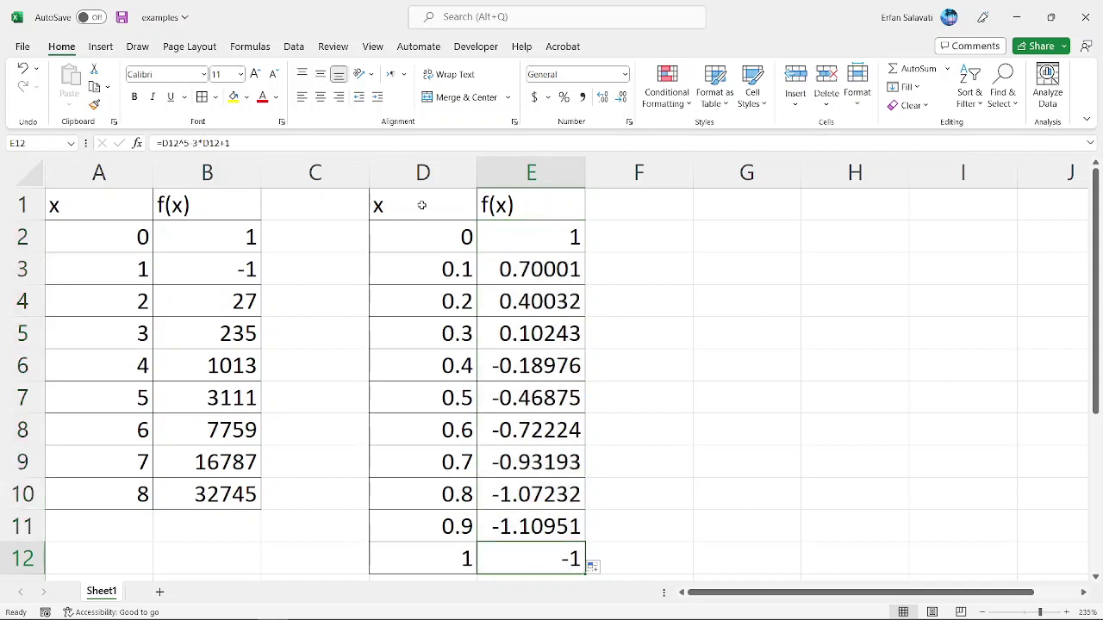
- Insert the recommended Scatter chart with connecting lines for the second table's data in D2:E12
{"action": "left_click_drag", "start_coordinate": [445, 233], "coordinate": [518, 555]}
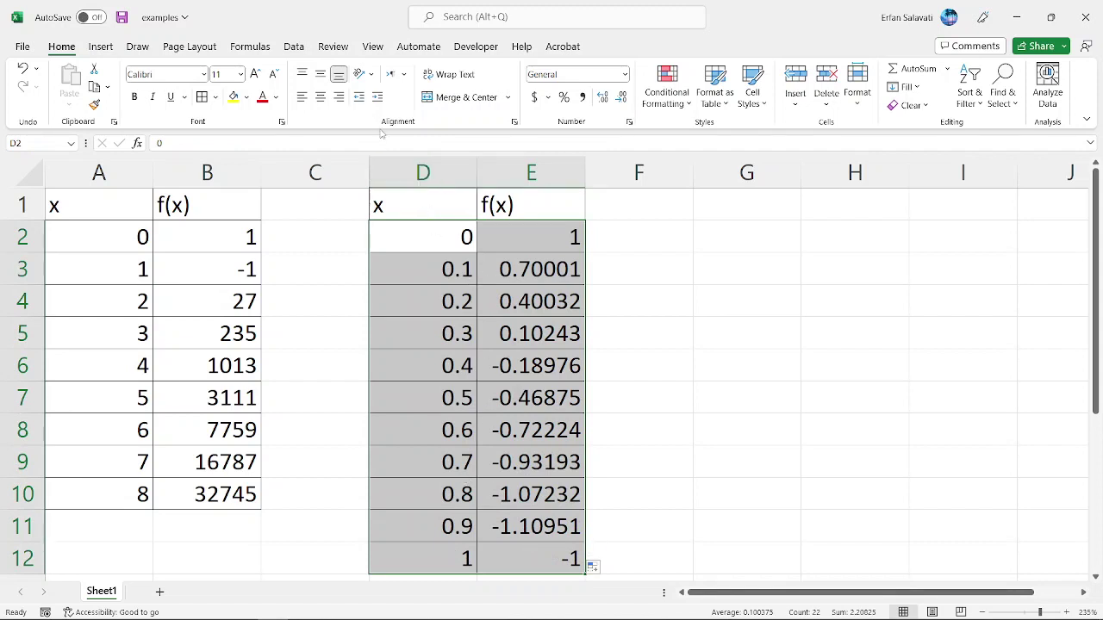
{"action": "left_click", "coordinate": [101, 48]}
{"action": "left_click", "coordinate": [358, 90]}
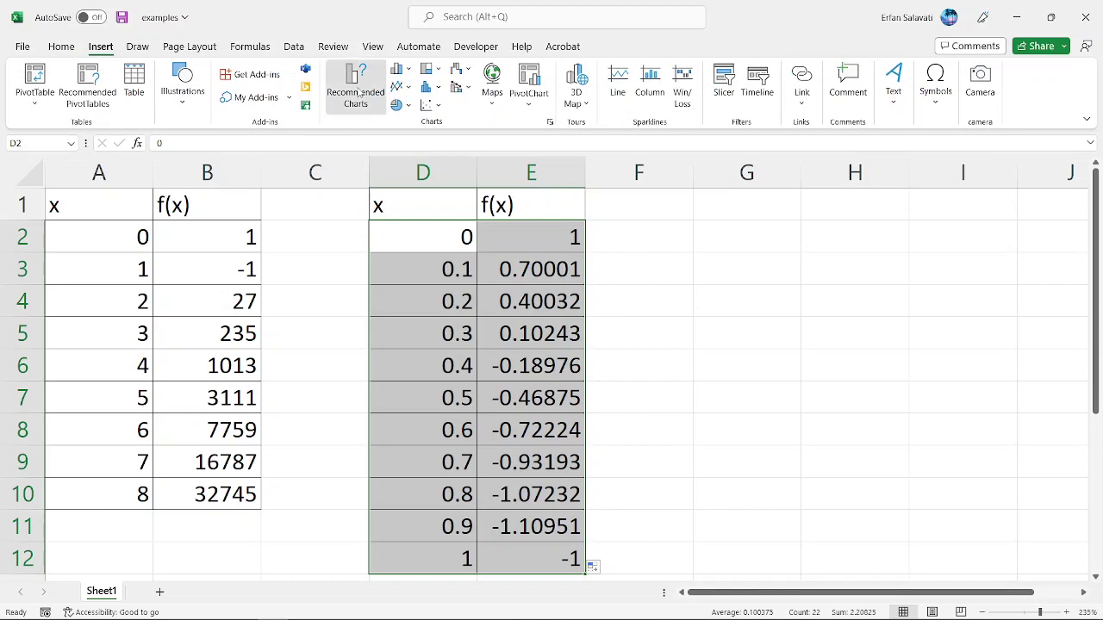
{"action": "left_click", "coordinate": [401, 328]}
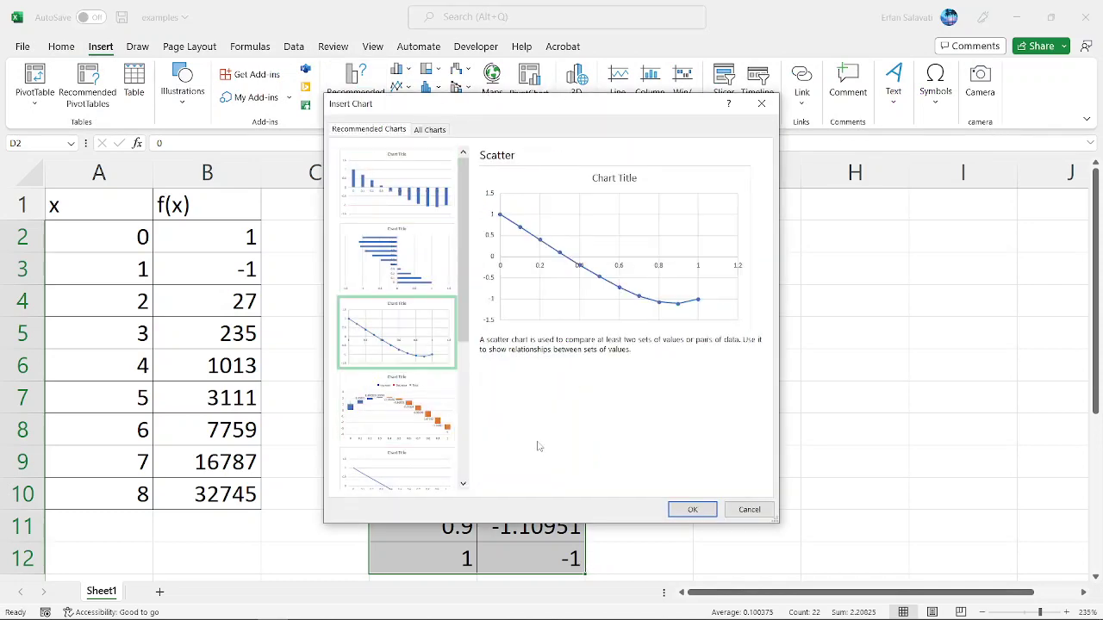
{"action": "left_click", "coordinate": [689, 509]}
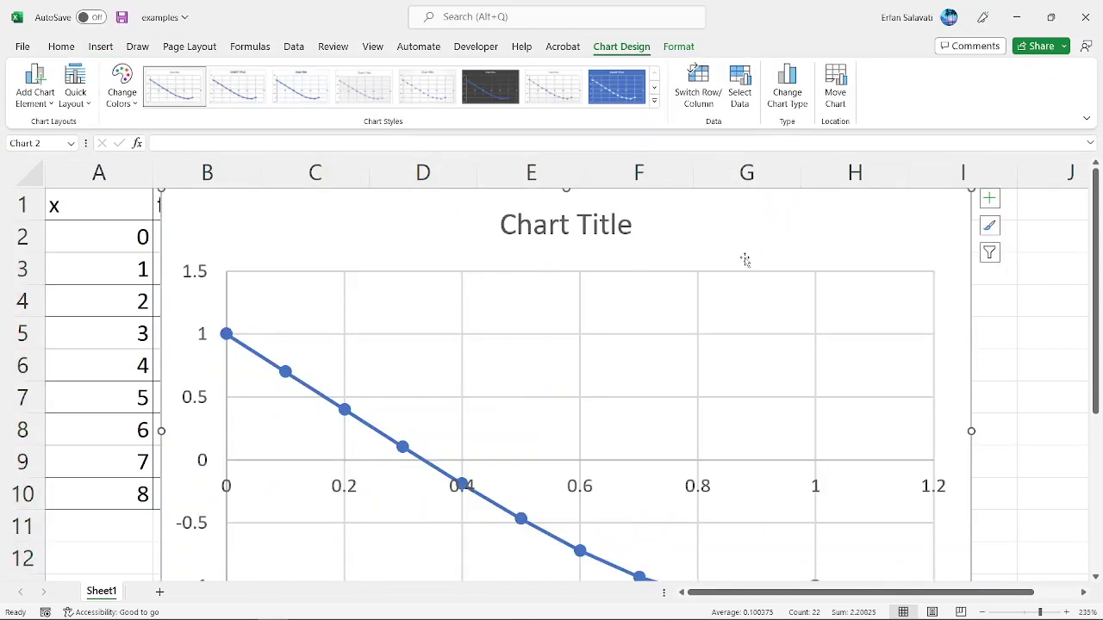
- Shrink the scatter chart and place it beside the second table, clear of columns D and E
{"action": "left_click_drag", "start_coordinate": [971, 196], "coordinate": [680, 353]}
{"action": "left_click_drag", "start_coordinate": [531, 380], "coordinate": [762, 238]}
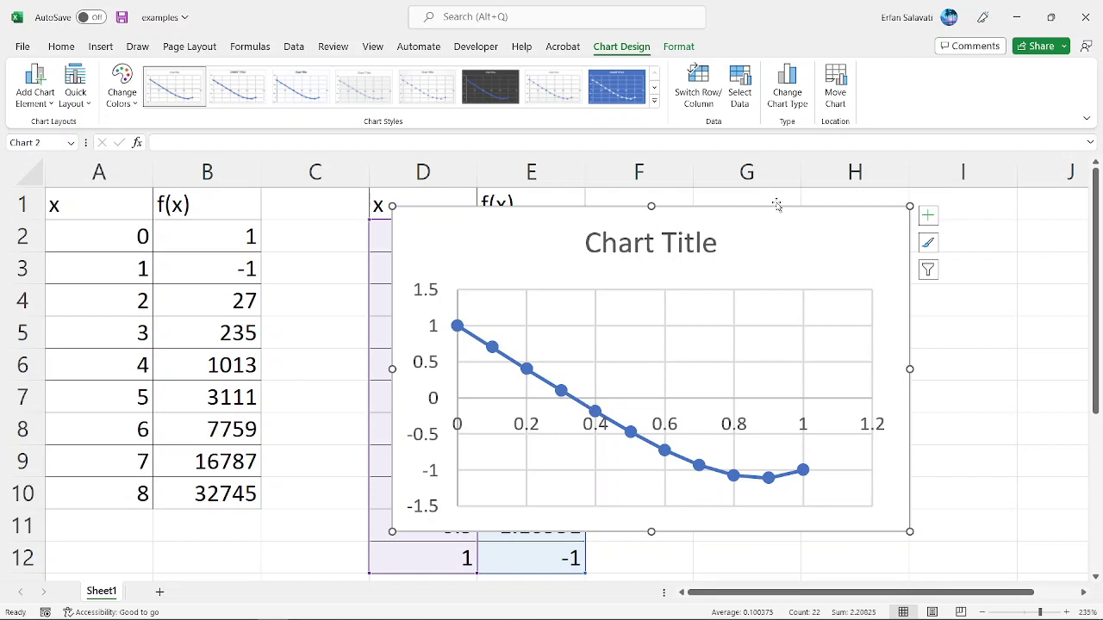
{"action": "left_click_drag", "start_coordinate": [774, 224], "coordinate": [903, 225]}
{"action": "left_click_drag", "start_coordinate": [939, 213], "coordinate": [951, 213]}
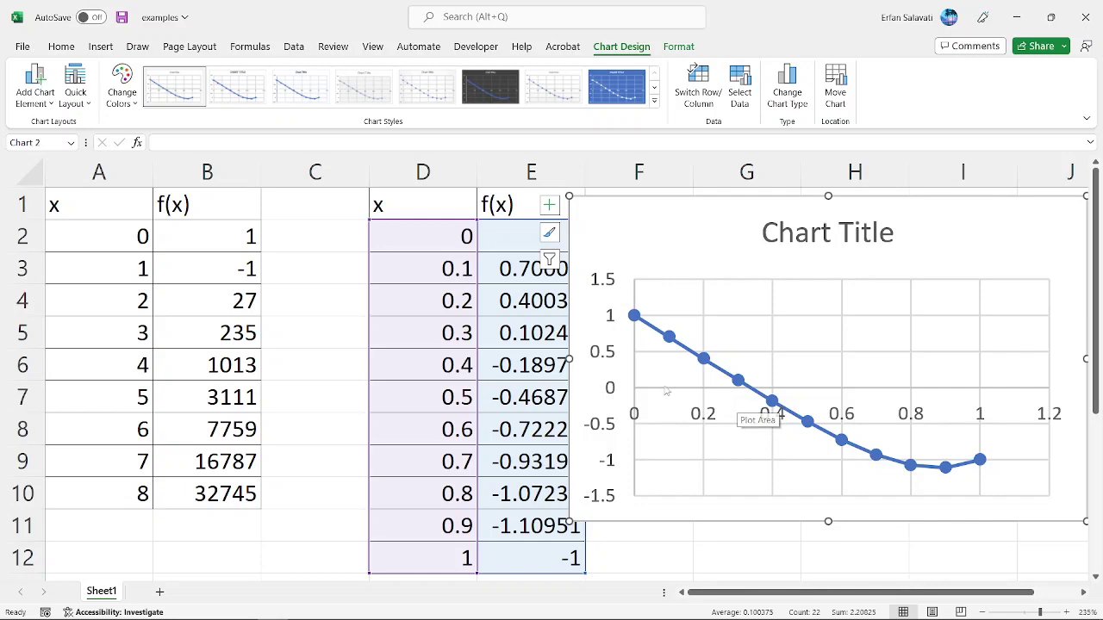
{"action": "left_click_drag", "start_coordinate": [680, 217], "coordinate": [702, 212]}
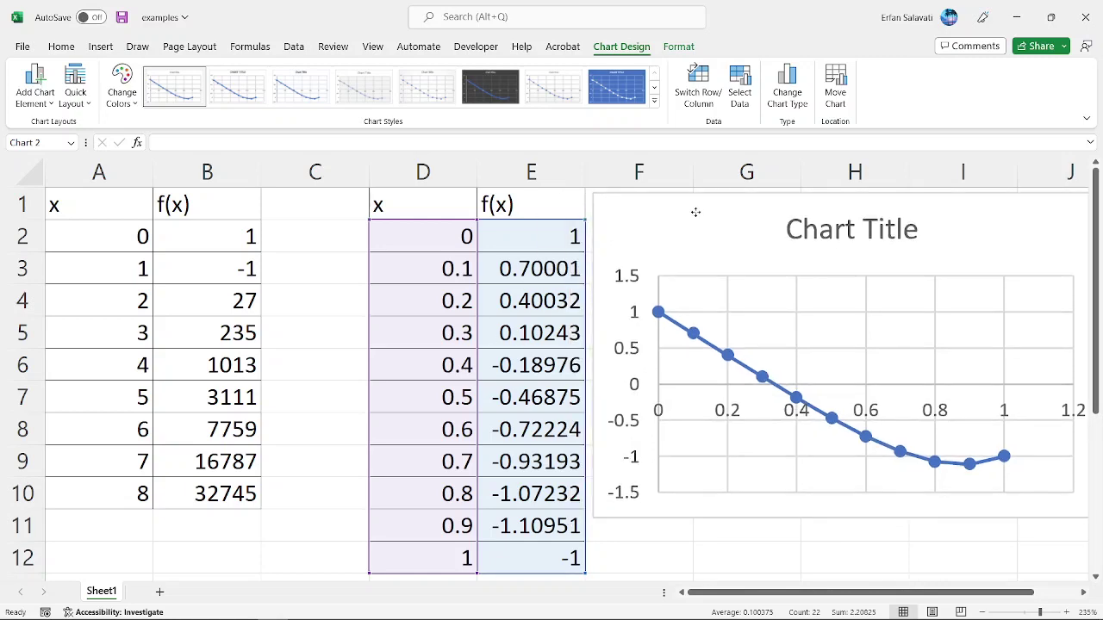
- Replace the first two x values of the second table with 0.3 in D2 and 0.31 in D3
{"action": "left_click", "coordinate": [557, 333]}
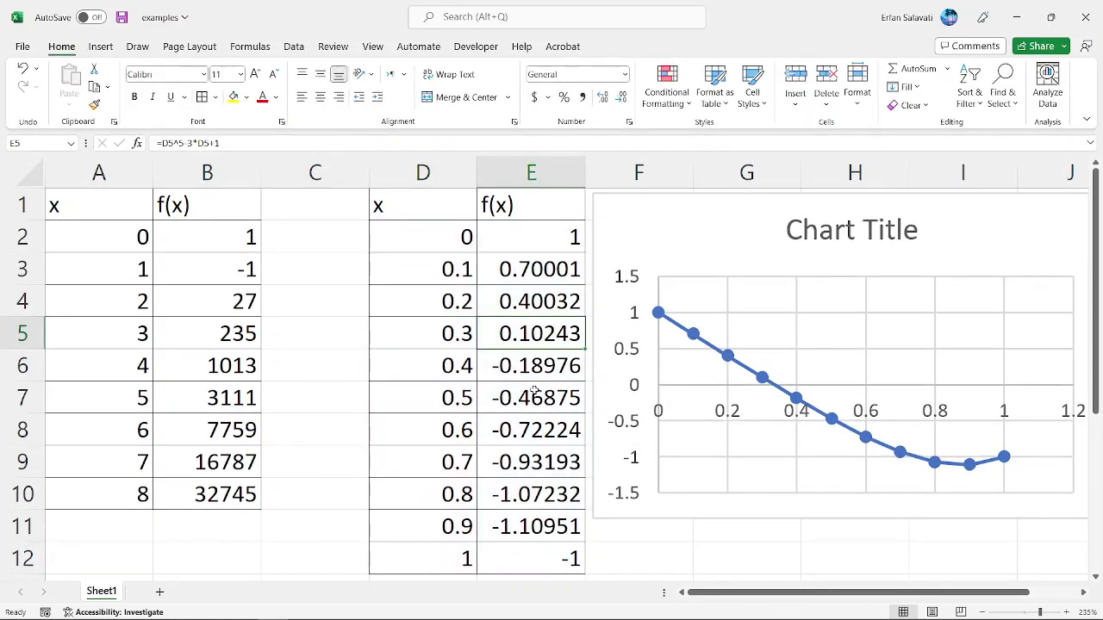
{"action": "left_click", "coordinate": [473, 367]}
{"action": "key", "text": "Right"}
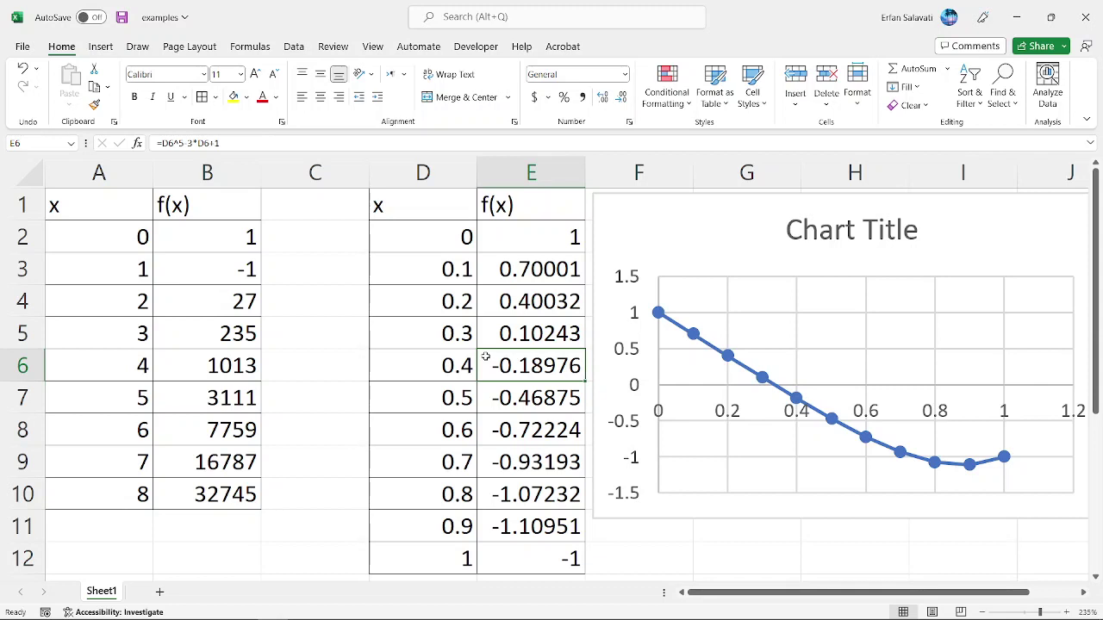
{"action": "left_click_drag", "start_coordinate": [448, 241], "coordinate": [467, 556]}
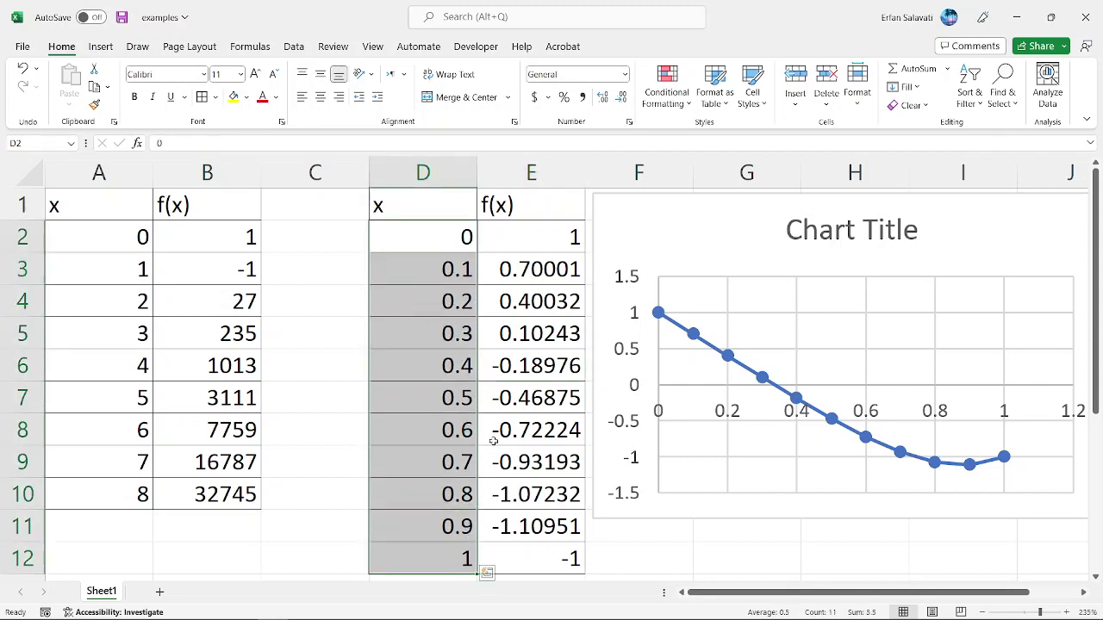
{"action": "left_click_drag", "start_coordinate": [462, 246], "coordinate": [464, 238]}
{"action": "left_click", "coordinate": [463, 238]}
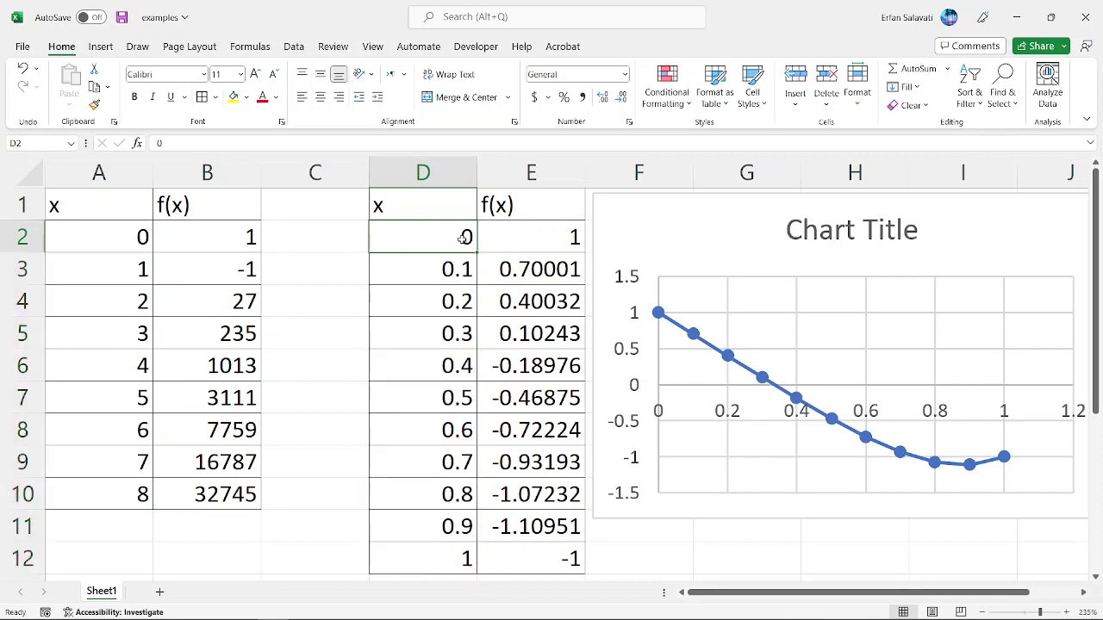
{"action": "type", "text": "0.3"}
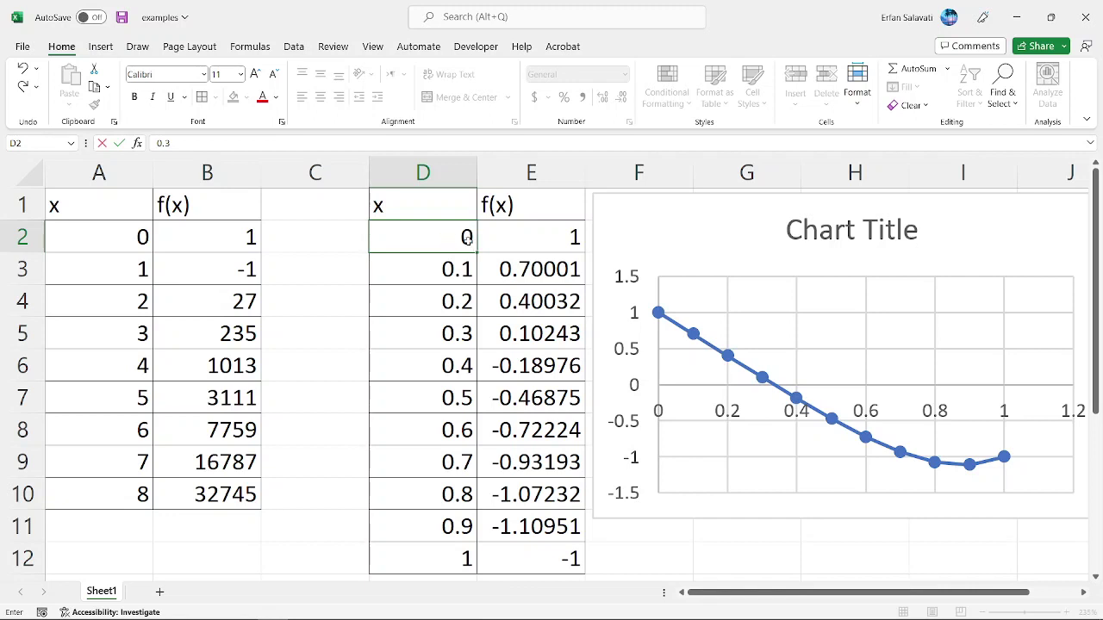
{"action": "key", "text": "Return"}
{"action": "type", "text": "0.31"}
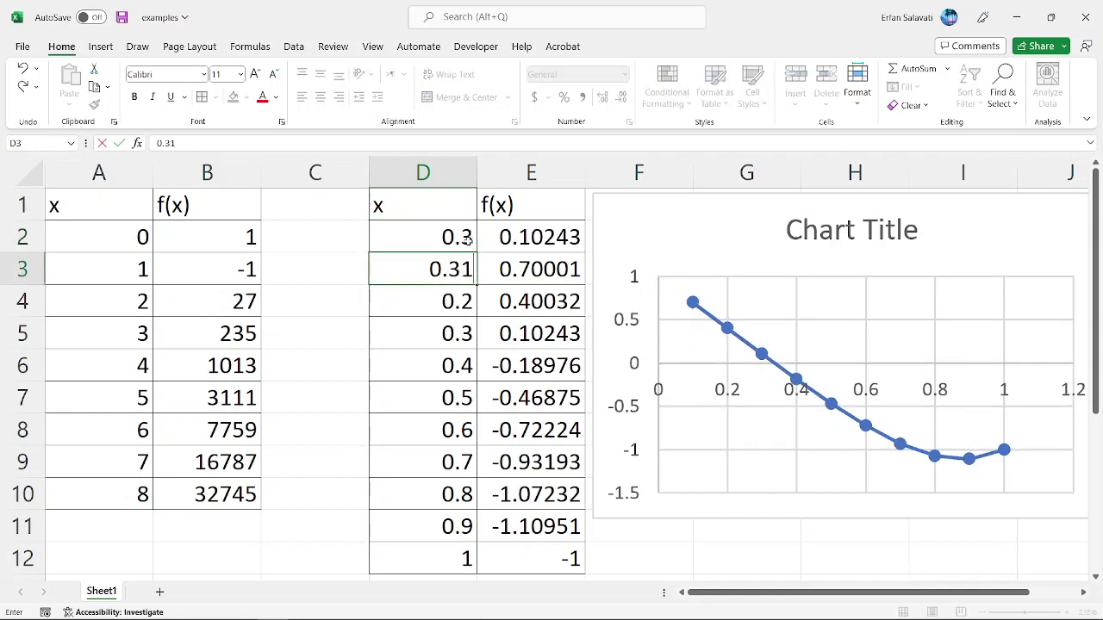
{"action": "key", "text": "Return"}
- Extend the series in D2:D3 down to D12 so x runs from 0.3 to 0.4 in steps of 0.01
{"action": "left_click", "coordinate": [466, 239]}
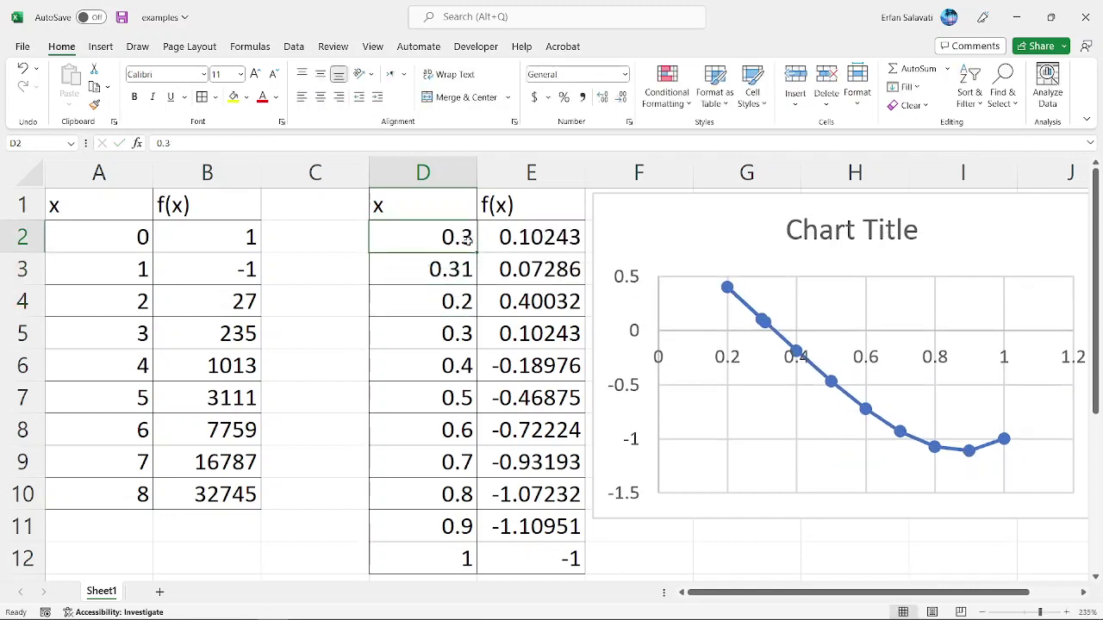
{"action": "key", "text": "shift+Down"}
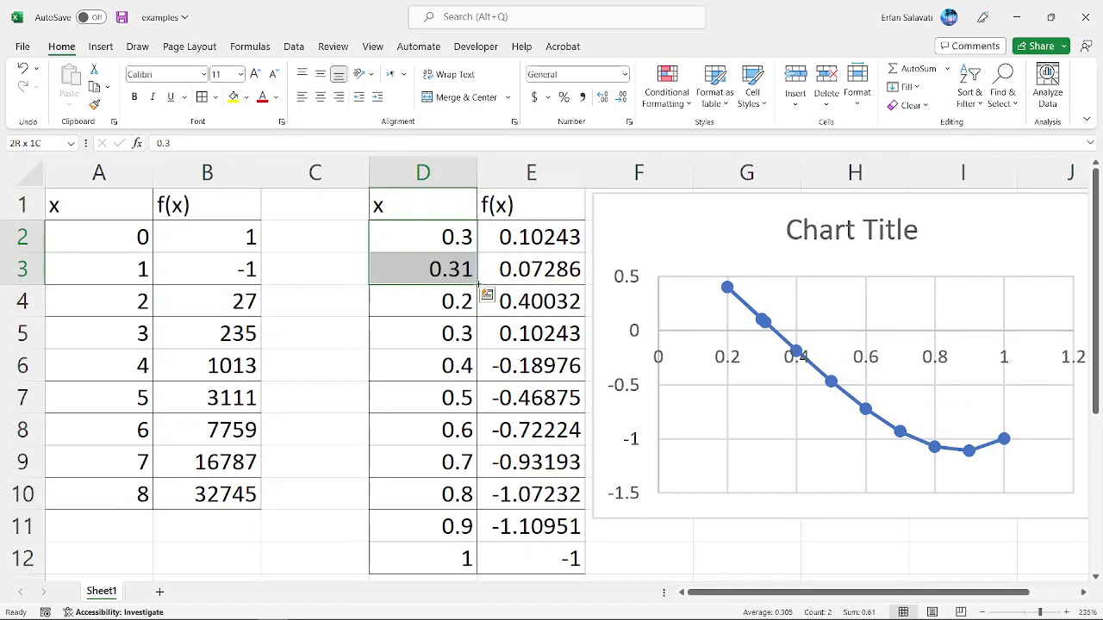
{"action": "left_click_drag", "start_coordinate": [477, 285], "coordinate": [466, 560]}
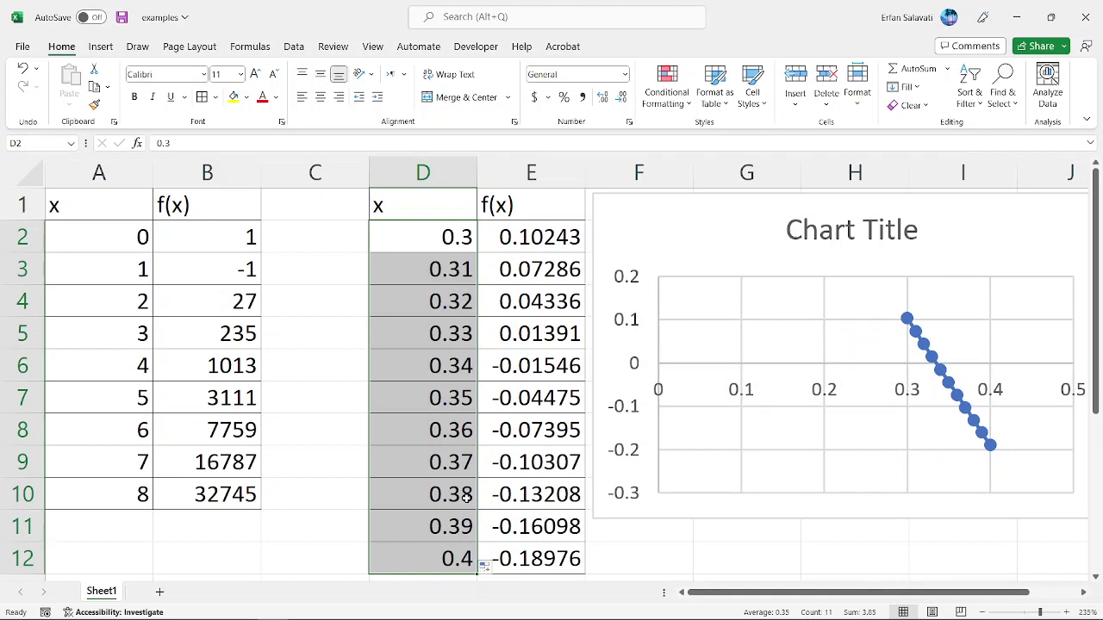
- Delete the scatter chart of the second table from the sheet
{"action": "left_click", "coordinate": [507, 365]}
{"action": "left_click_drag", "start_coordinate": [749, 224], "coordinate": [647, 238]}
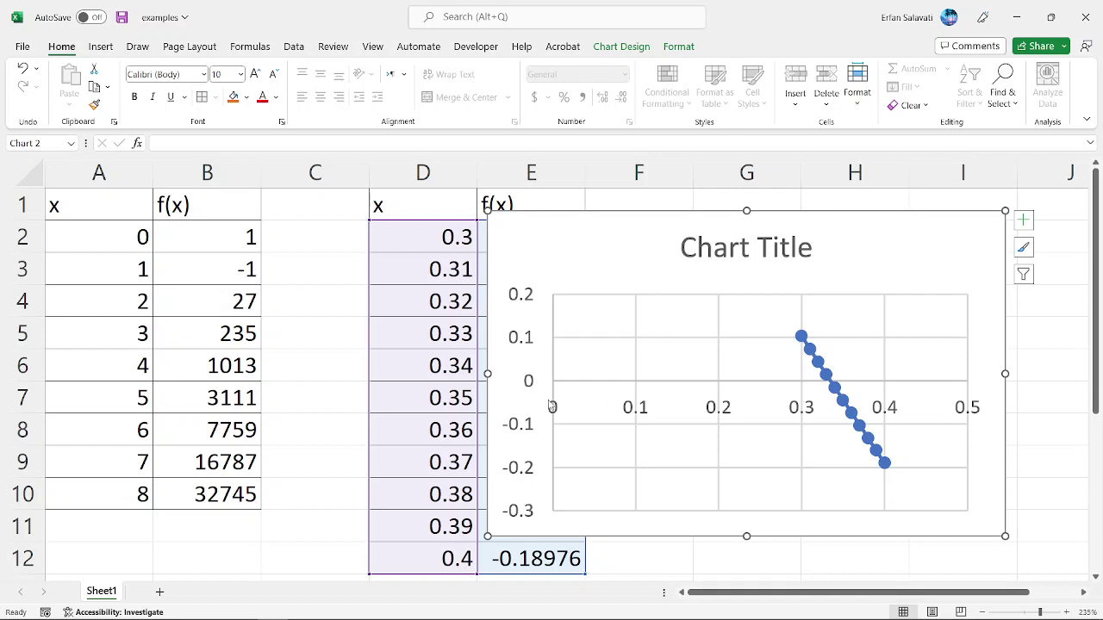
{"action": "key", "text": "Delete"}
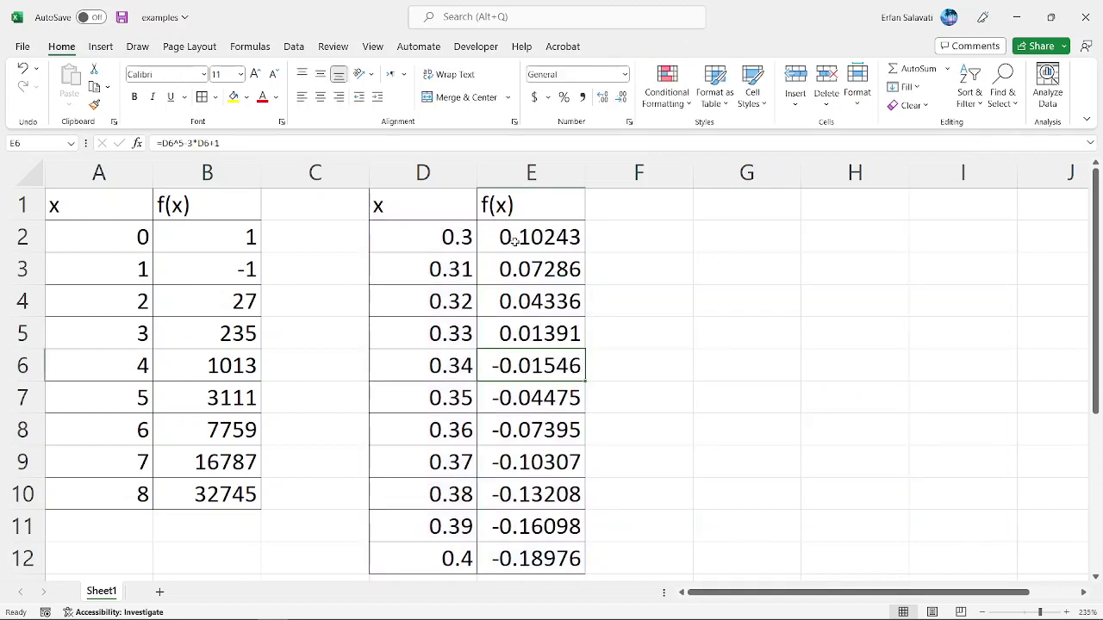
- Insert the recommended Line chart for the refined x and f(x) values in D2:E12
{"action": "left_click_drag", "start_coordinate": [448, 237], "coordinate": [524, 559]}
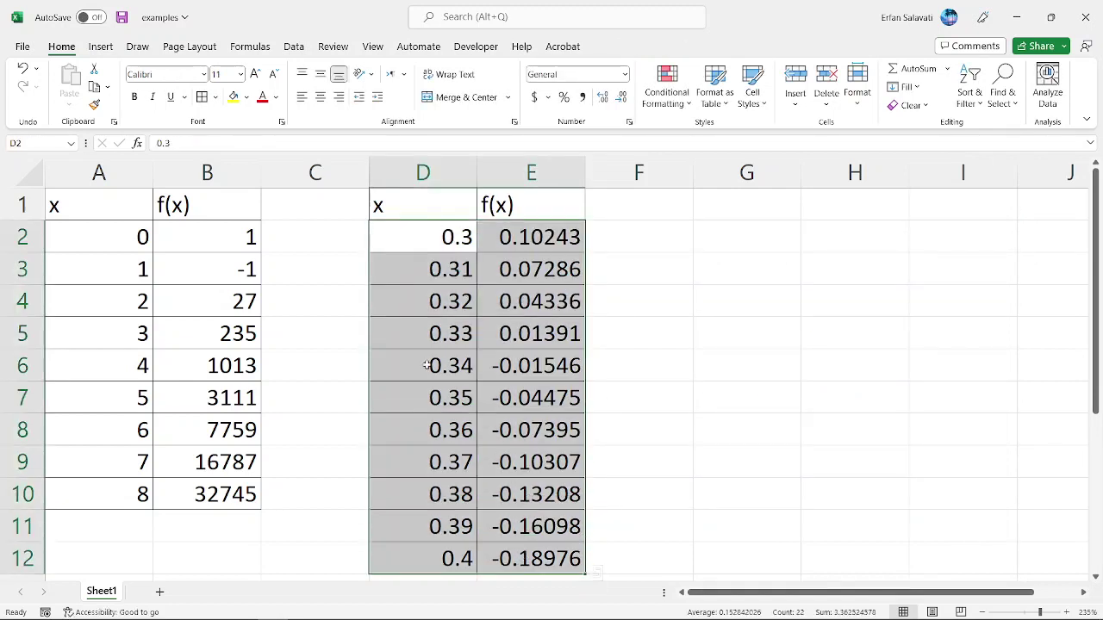
{"action": "left_click", "coordinate": [102, 47]}
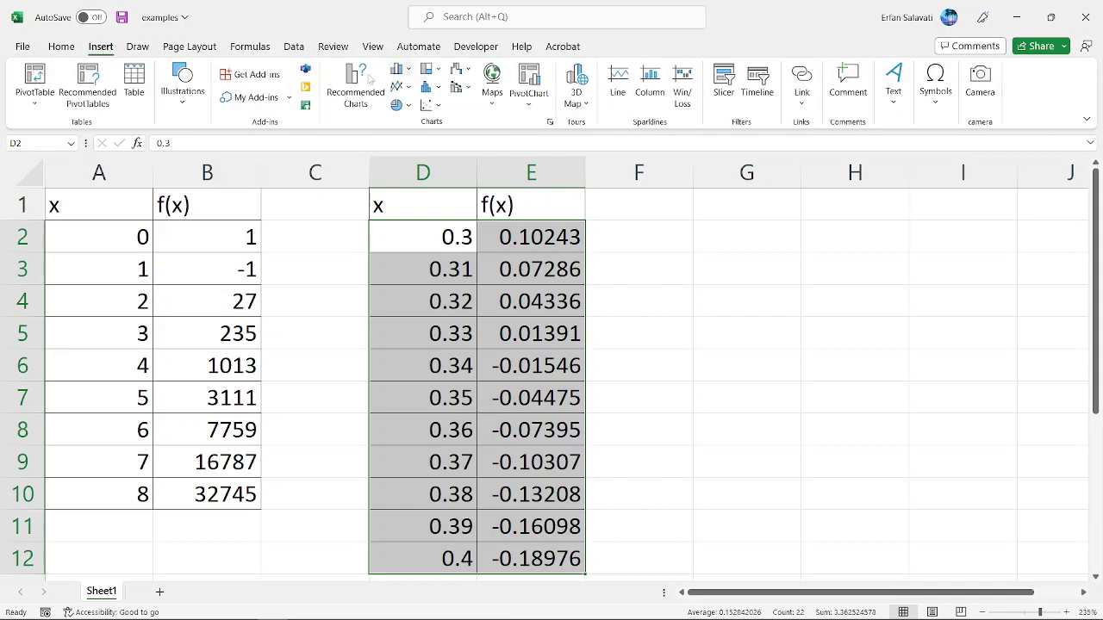
{"action": "left_click", "coordinate": [354, 93]}
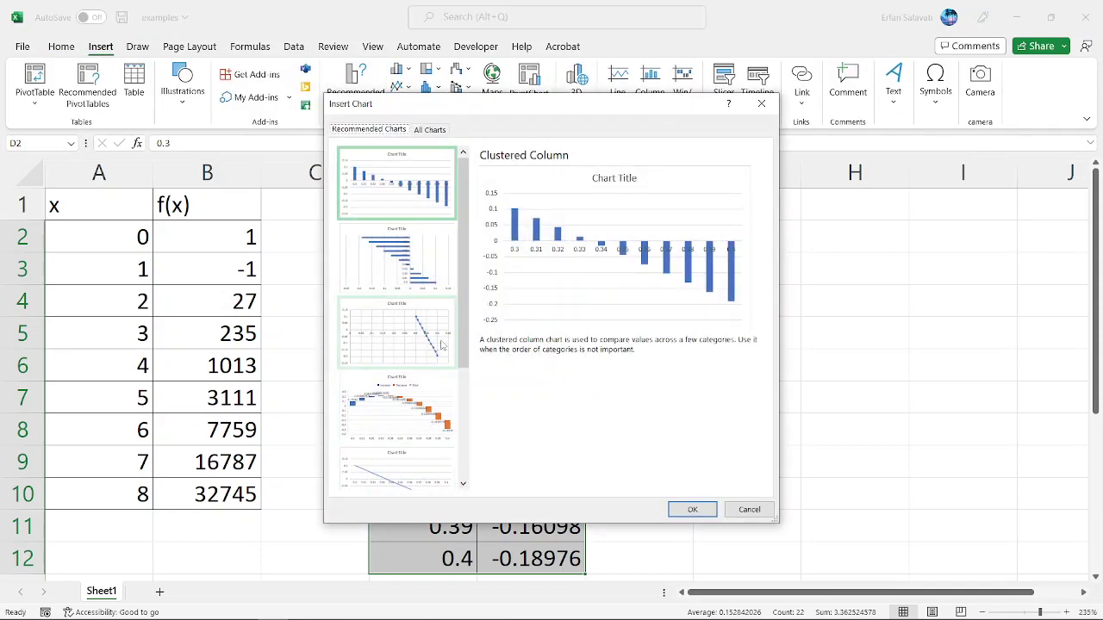
{"action": "left_click", "coordinate": [441, 345]}
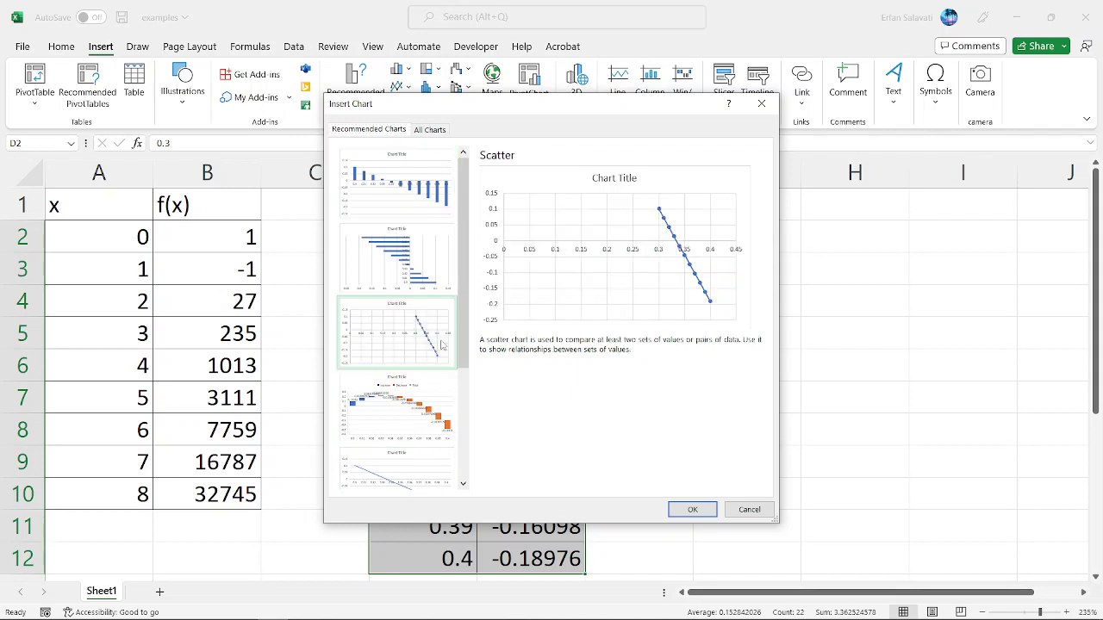
{"action": "scroll", "coordinate": [441, 344], "scroll_direction": "down", "scroll_amount": 3}
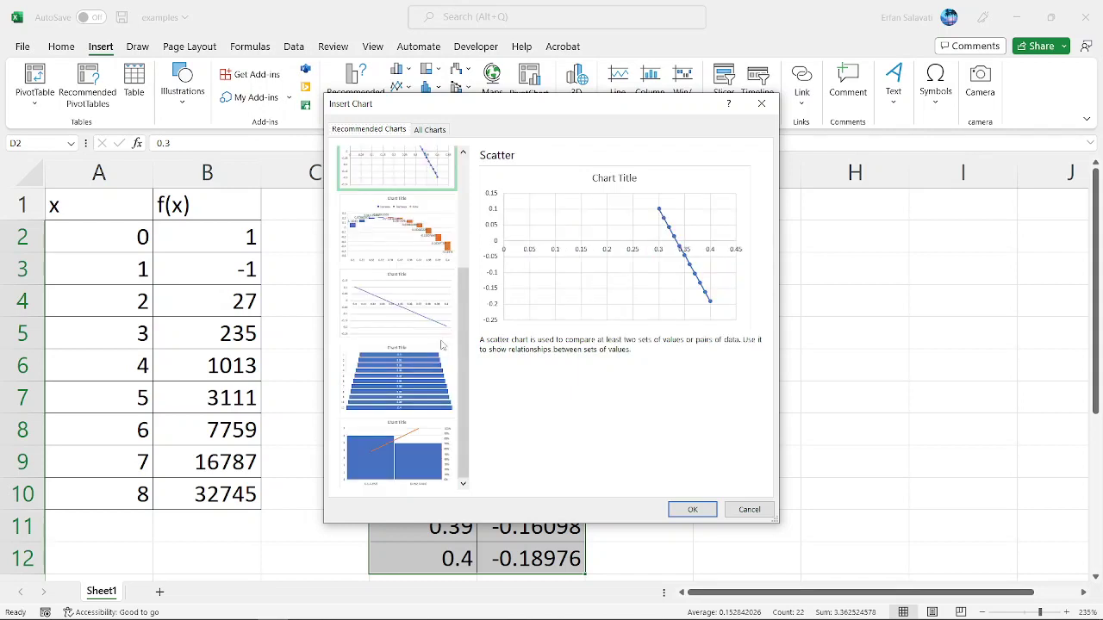
{"action": "left_click", "coordinate": [434, 325]}
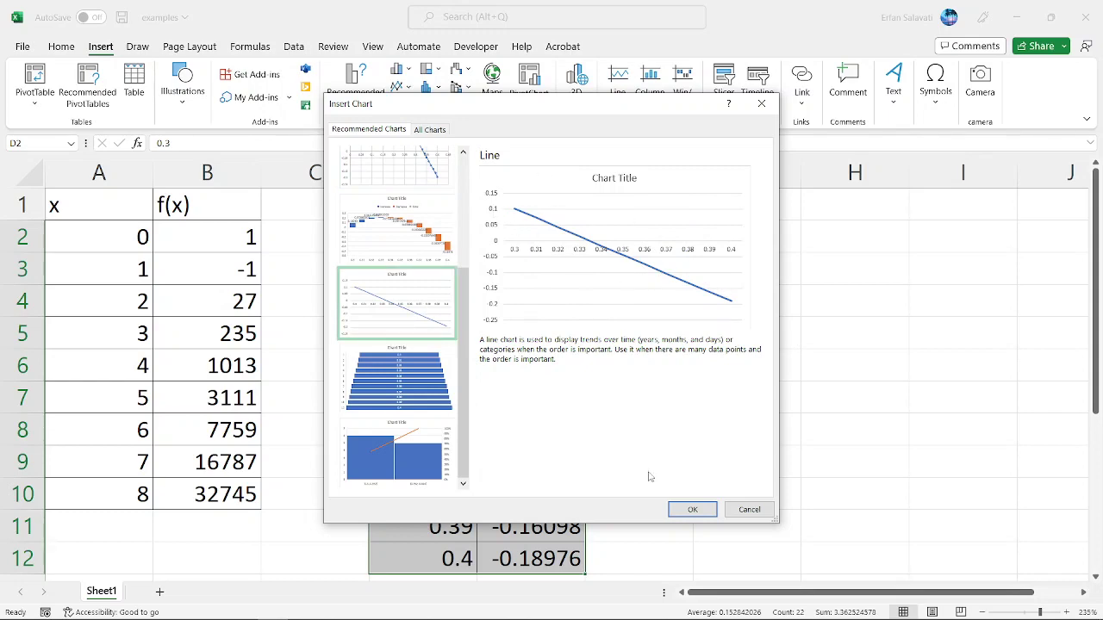
{"action": "left_click", "coordinate": [694, 509]}
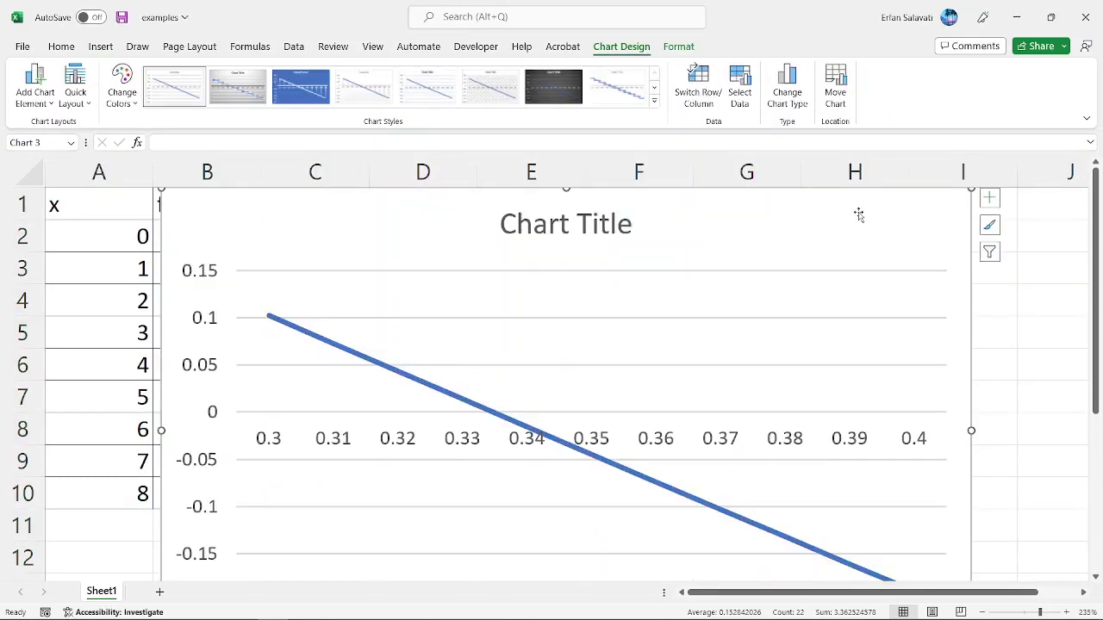
- Shrink the line chart and place it beside the second table so that columns D and E stay uncovered
{"action": "left_click", "coordinate": [989, 198]}
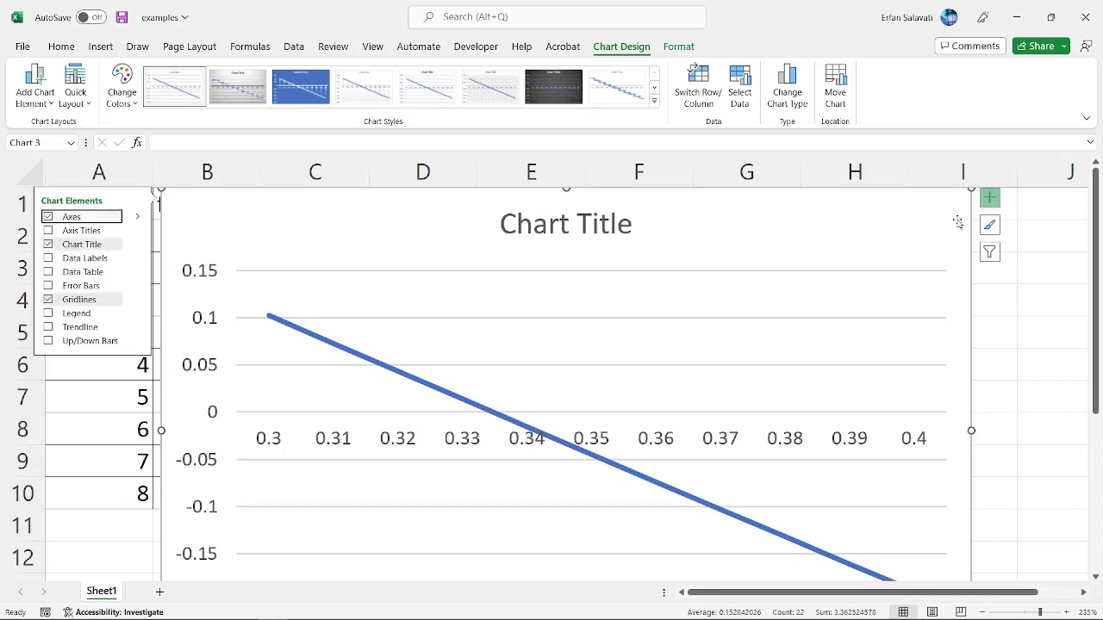
{"action": "left_click_drag", "start_coordinate": [971, 189], "coordinate": [1009, 251]}
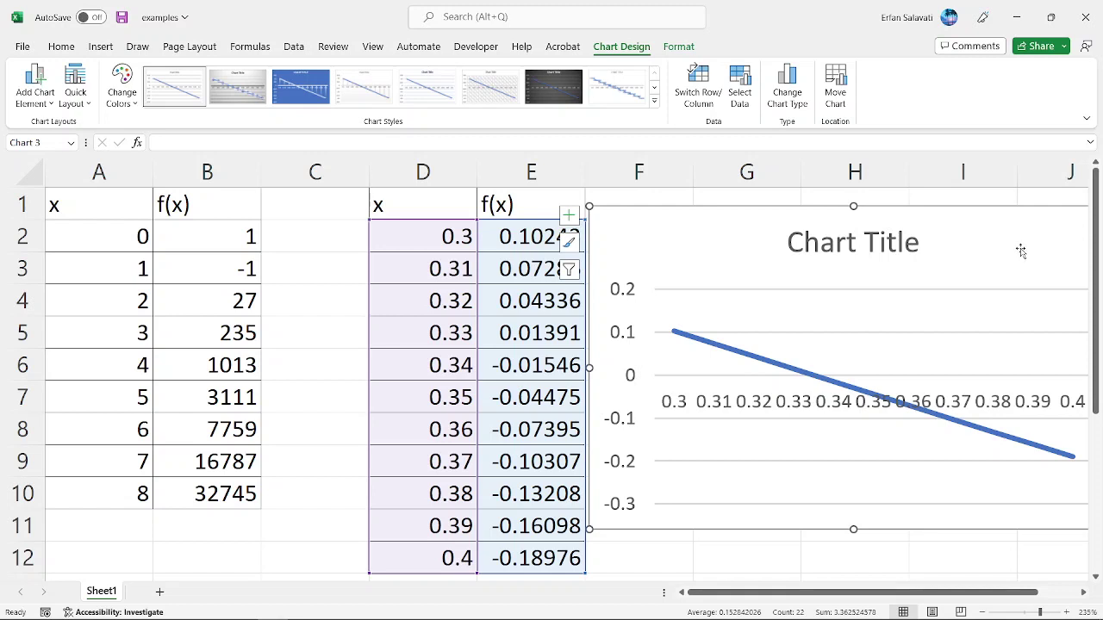
{"action": "mouse_move", "coordinate": [998, 244]}
{"action": "left_mouse_down"}
{"action": "mouse_move", "coordinate": [1054, 227]}
{"action": "mouse_move", "coordinate": [1029, 233]}
{"action": "left_mouse_up"}
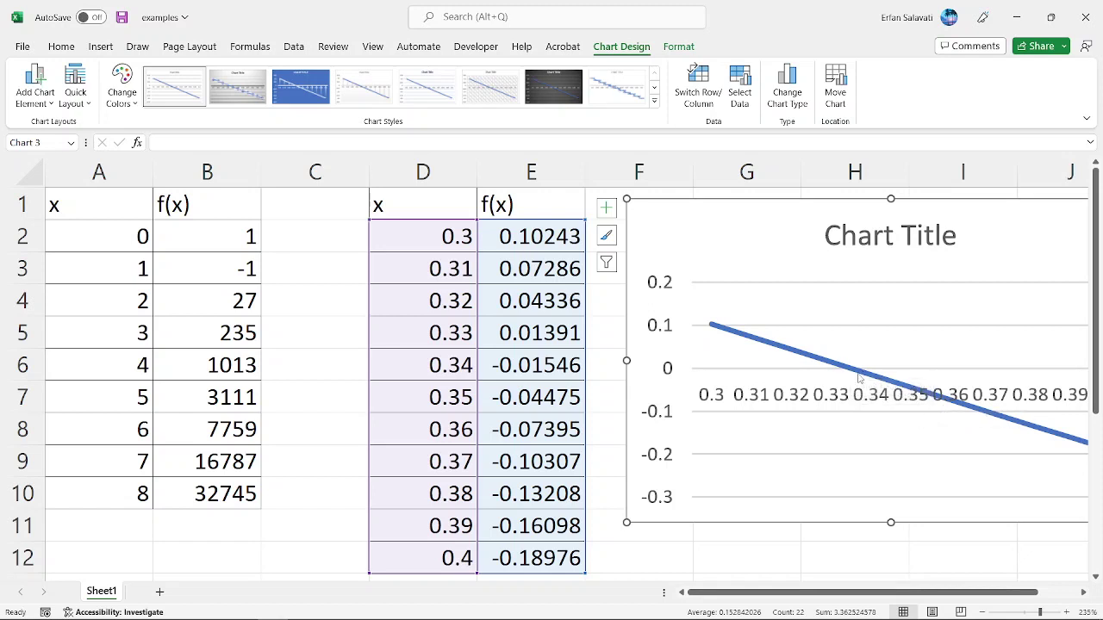
- Replace the first two x values of the second table with 0.33 in D2 and 0.331 in D3
{"action": "left_click", "coordinate": [454, 329]}
{"action": "key", "text": "shift+Down"}
{"action": "key", "text": "shift+Right"}
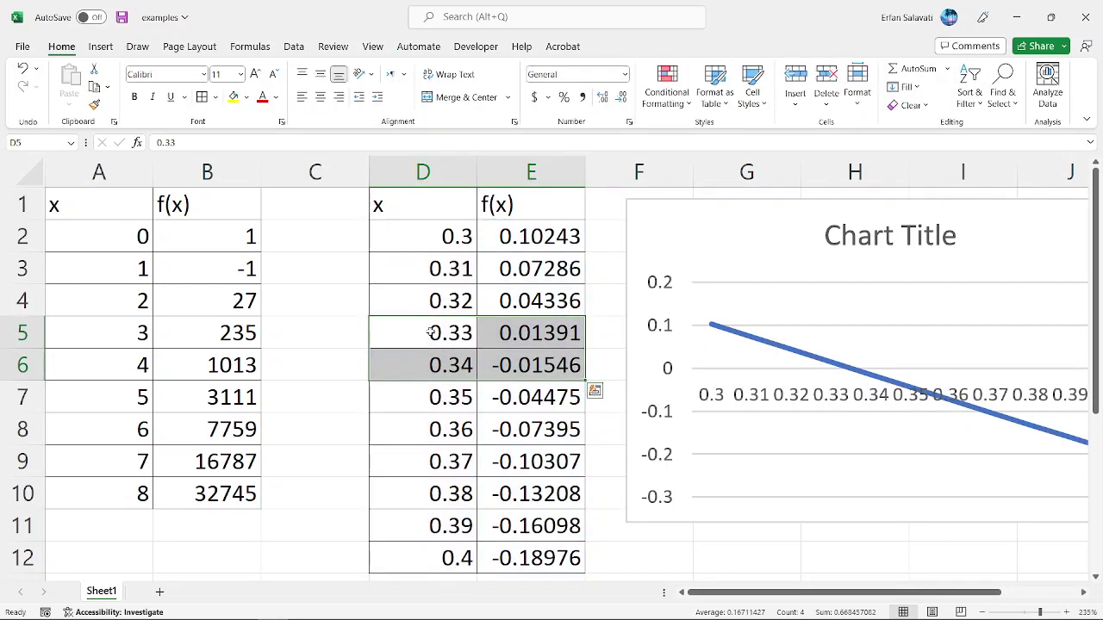
{"action": "left_click", "coordinate": [431, 334]}
{"action": "key", "text": "Down"}
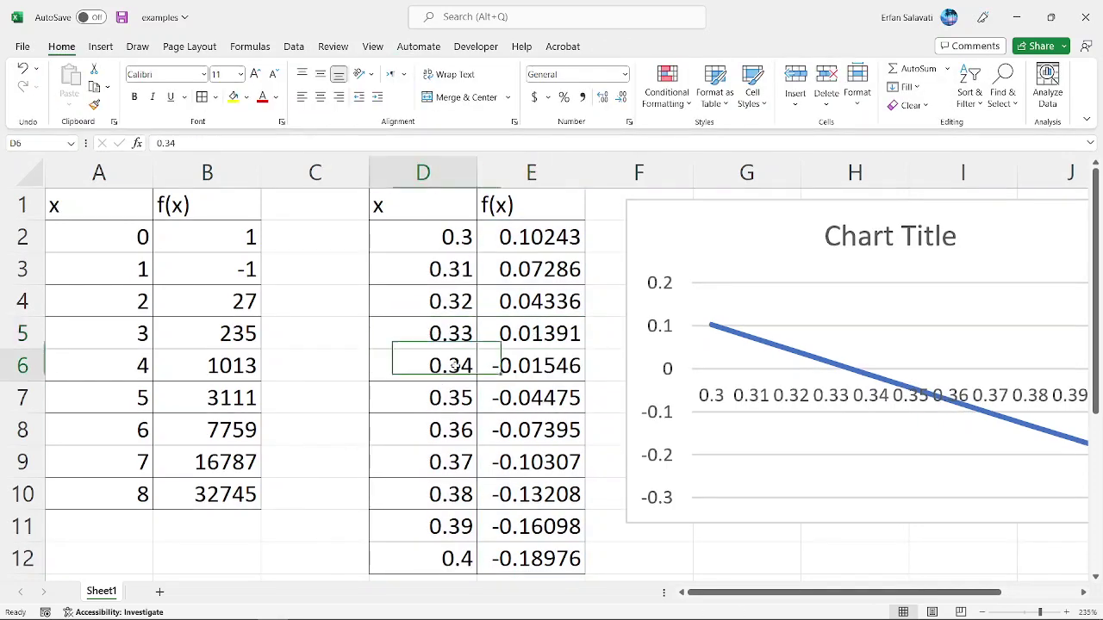
{"action": "key", "text": "Right"}
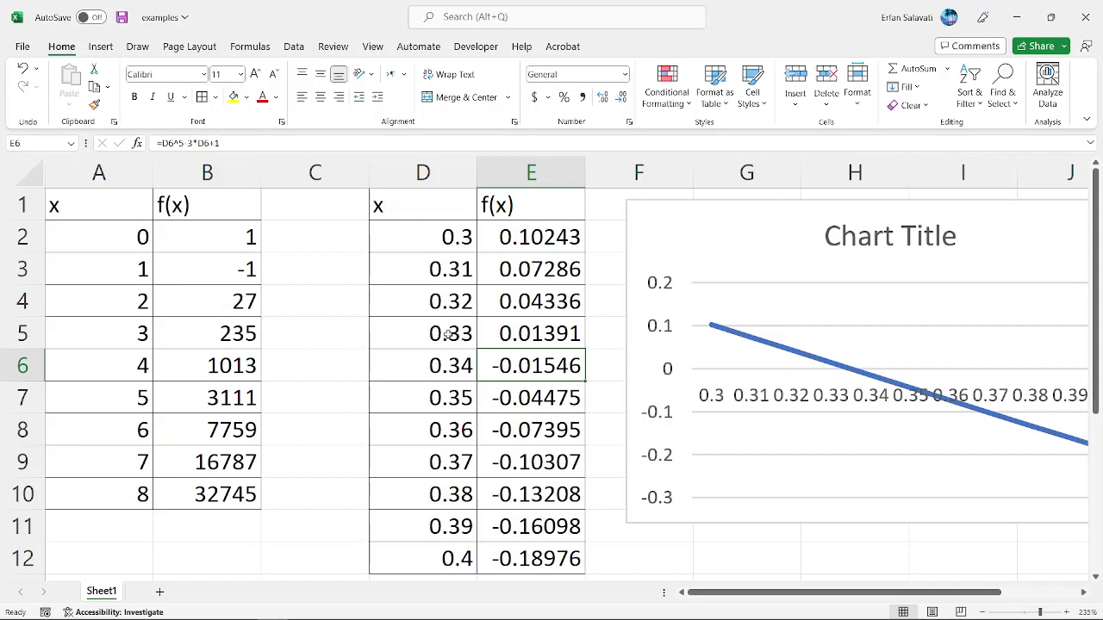
{"action": "left_click", "coordinate": [442, 243]}
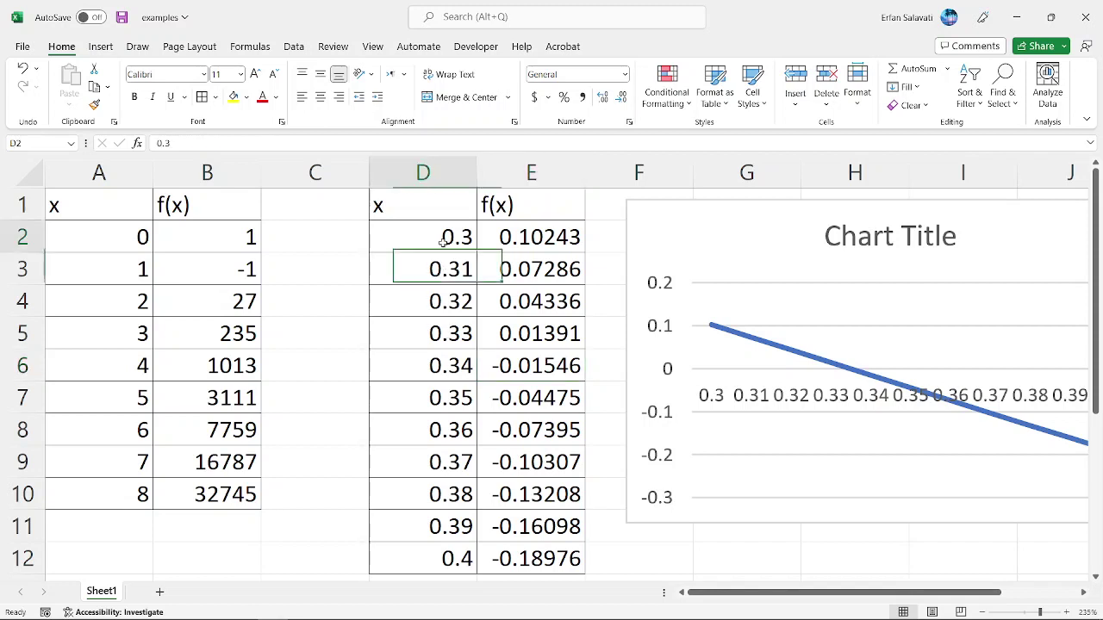
{"action": "type", "text": "0."}
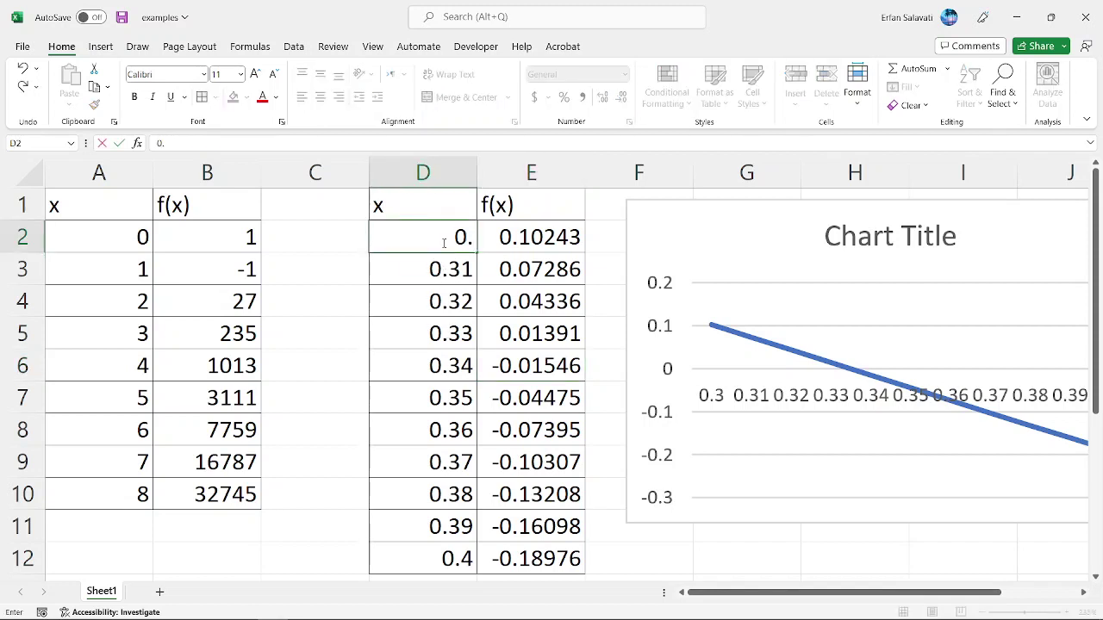
{"action": "type", "text": "33"}
{"action": "key", "text": "Return"}
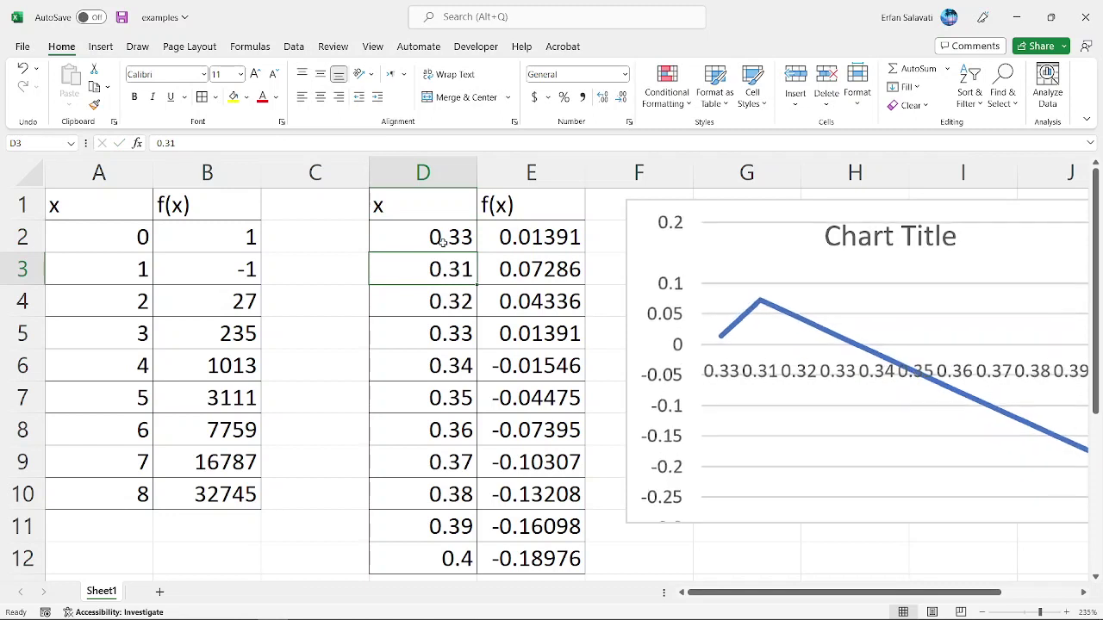
{"action": "type", "text": "0.331"}
{"action": "key", "text": "Return"}
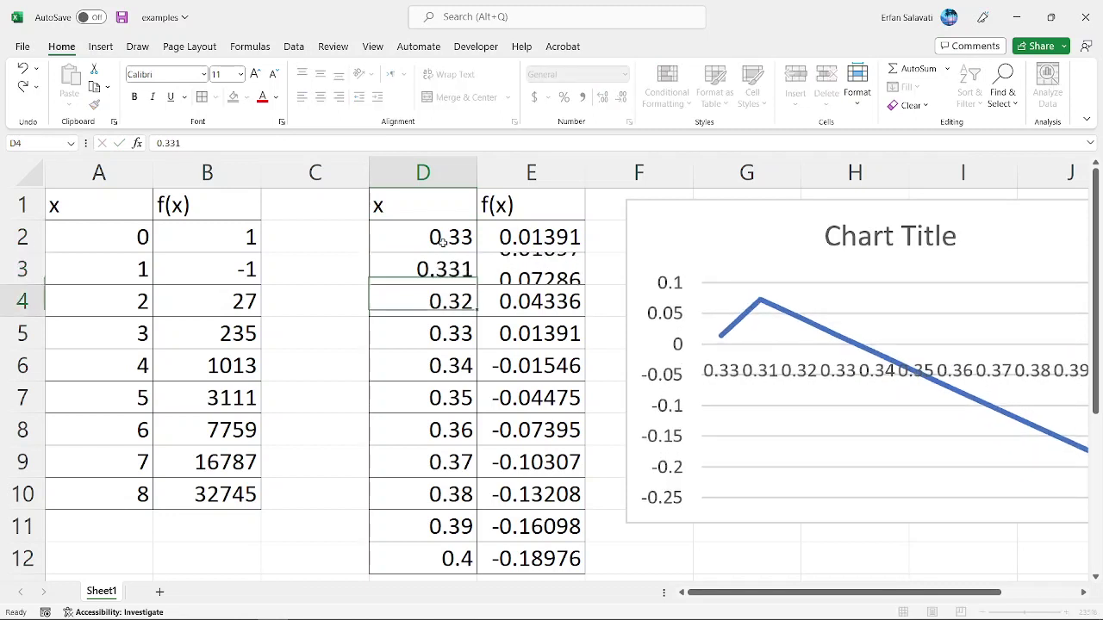
- Extend the x series from D2:D3 down to D12 in steps of 0.001, ending at 0.34
{"action": "left_click", "coordinate": [441, 242]}
{"action": "key", "text": "shift+Down"}
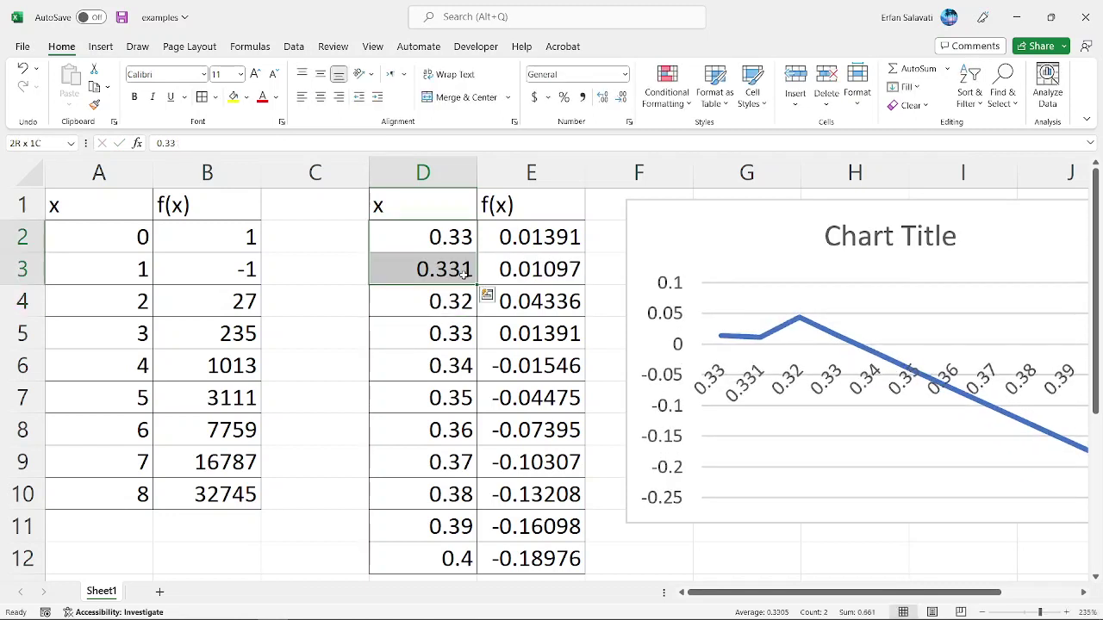
{"action": "left_click_drag", "start_coordinate": [475, 284], "coordinate": [465, 517]}
{"action": "scroll", "coordinate": [534, 428], "scroll_direction": "up", "scroll_amount": 1}
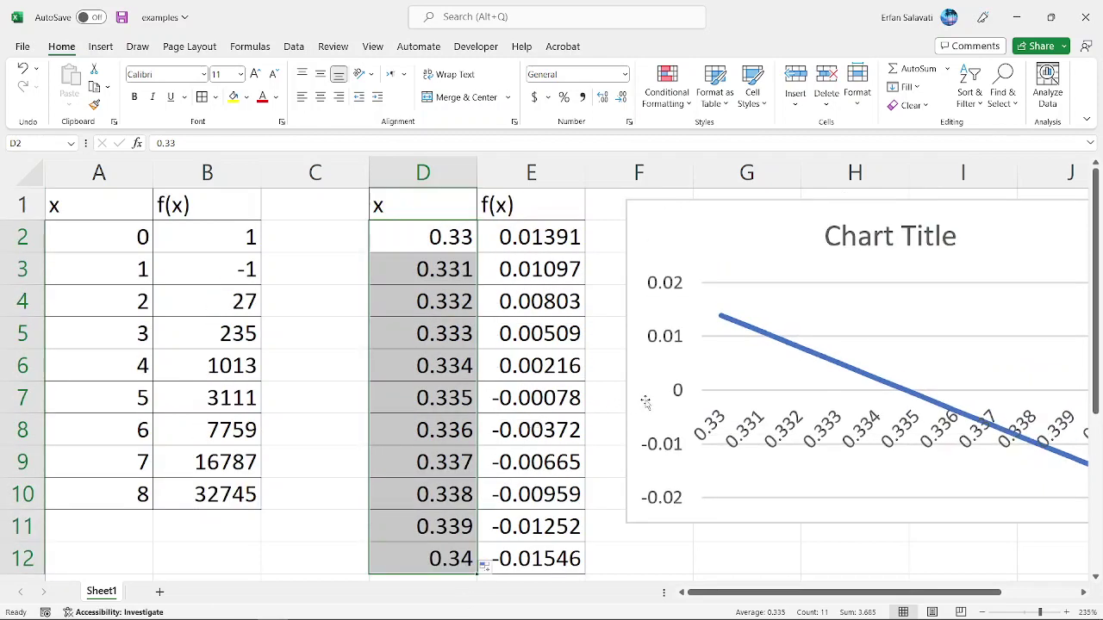
{"action": "scroll", "coordinate": [646, 403], "scroll_direction": "down", "scroll_amount": 1}
{"action": "scroll", "coordinate": [930, 320], "scroll_direction": "up", "scroll_amount": 1}
- Examine the chart's zero crossing and compare the f(x) values in E6 and E7 for the sign change
{"action": "mouse_move", "coordinate": [911, 401]}
{"action": "left_click", "coordinate": [517, 376]}
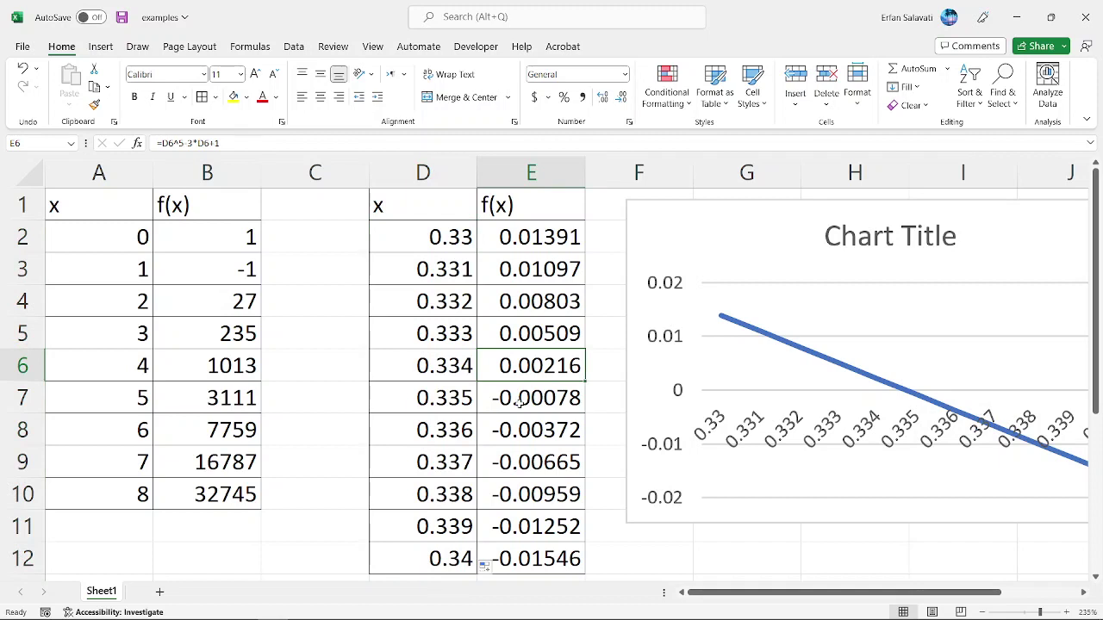
{"action": "left_click", "coordinate": [520, 403]}
{"action": "left_click", "coordinate": [535, 370]}
{"action": "left_click", "coordinate": [535, 392]}
{"action": "left_click", "coordinate": [535, 367]}
{"action": "left_click", "coordinate": [535, 392]}
{"action": "left_click", "coordinate": [535, 367]}
{"action": "left_click", "coordinate": [535, 390]}
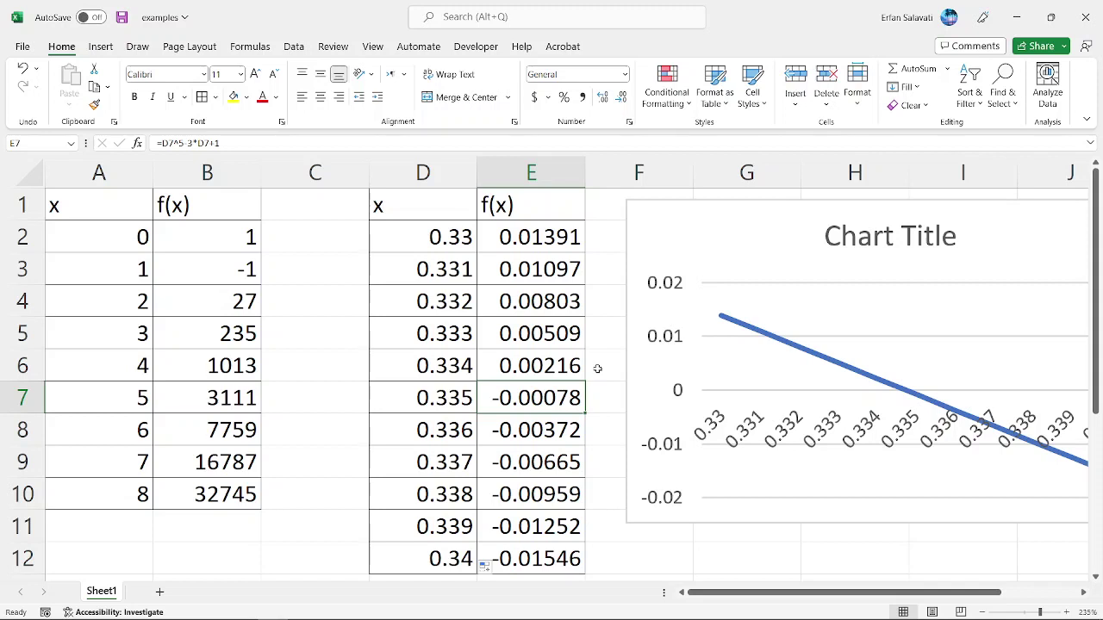
- Switch to the PowerPoint slide show and reveal the bisection method bullet on the equation-solving slide
{"action": "mouse_move", "coordinate": [624, 612]}
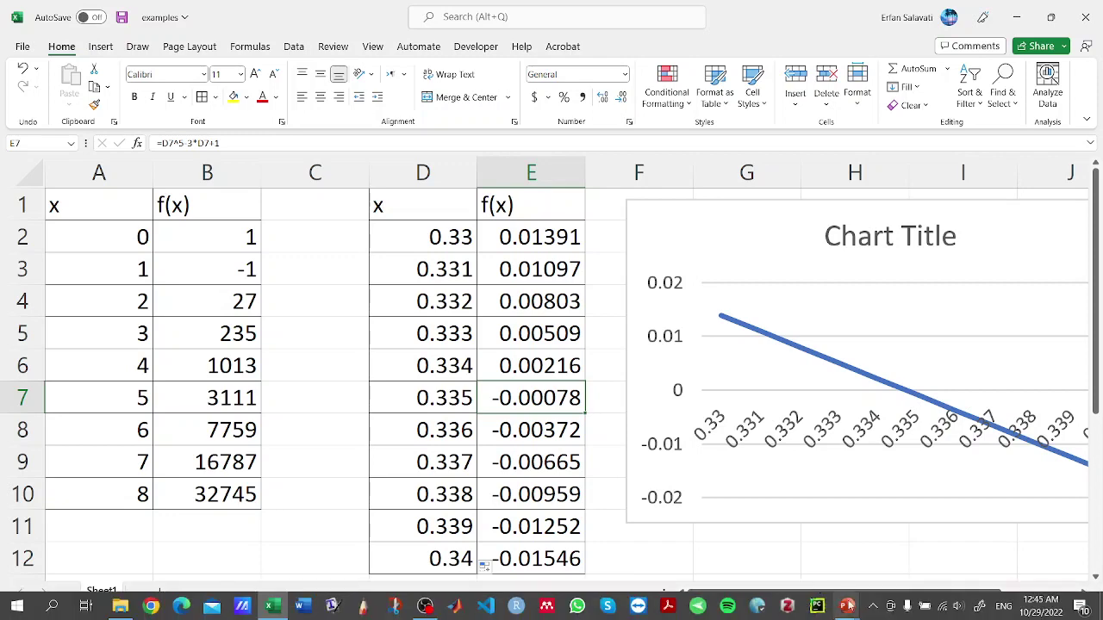
{"action": "mouse_move", "coordinate": [850, 608]}
{"action": "left_click", "coordinate": [926, 543]}
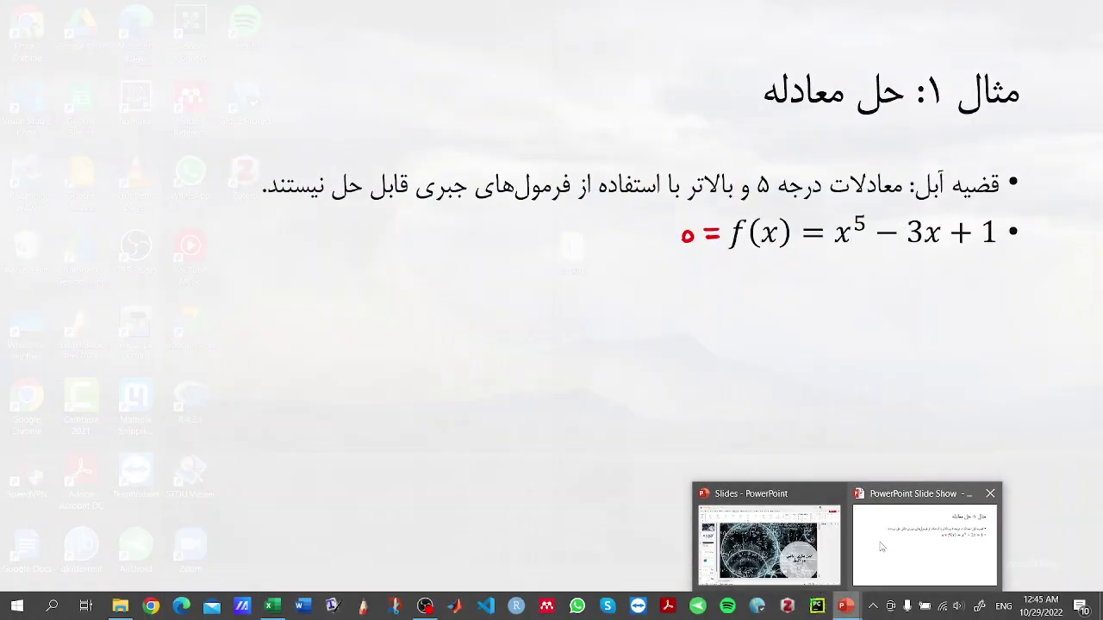
{"action": "left_click", "coordinate": [856, 355]}
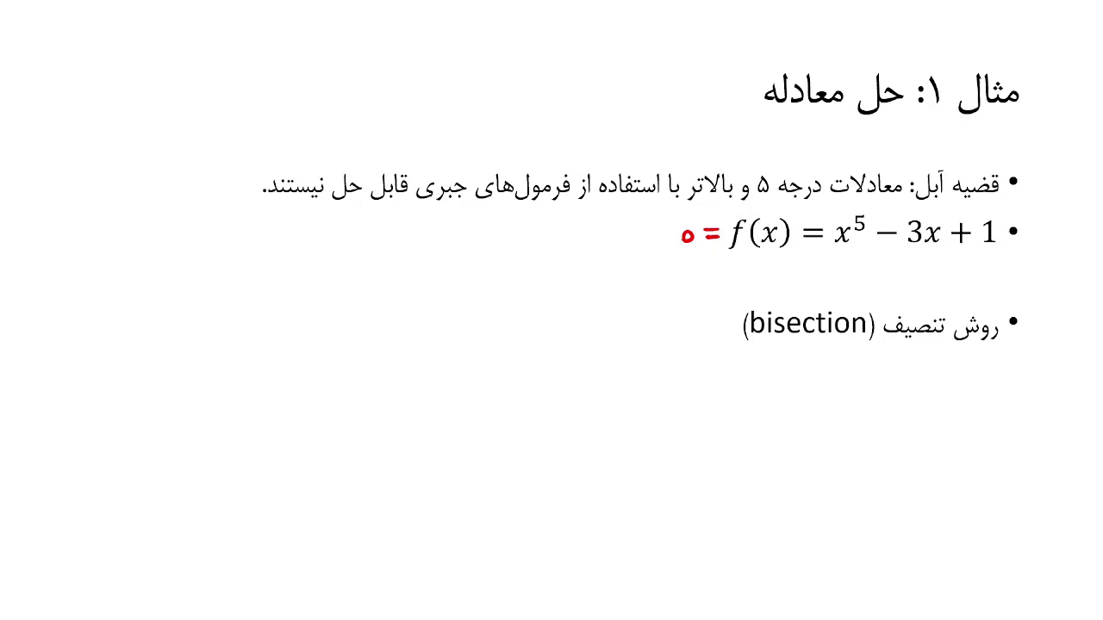
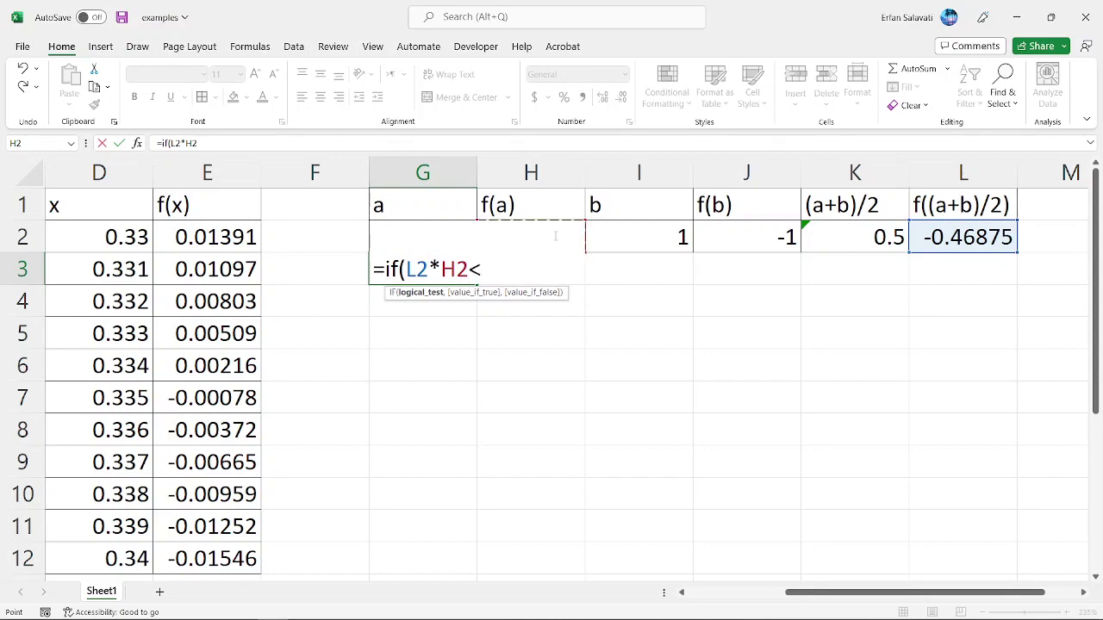
- Complete the formula for the new a in G3 as =IF(L2*H2<0,G2,K2)
{"action": "type", "text": "0"}
{"action": "type", "text": ",a"}
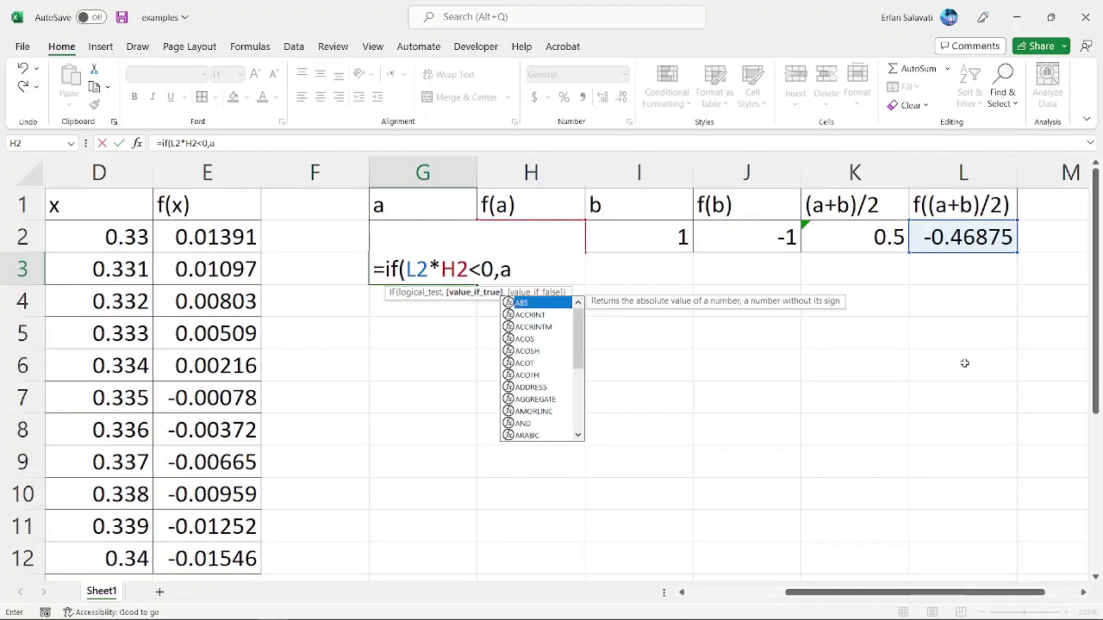
{"action": "type", "text": ","}
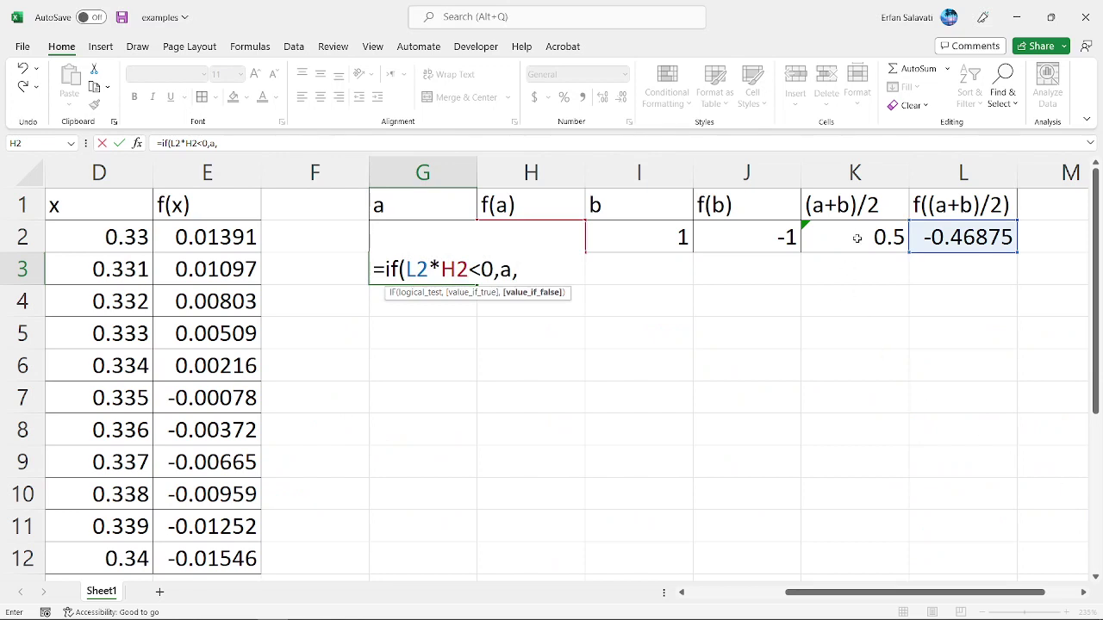
{"action": "key", "text": "BackSpace"}
{"action": "key", "text": "BackSpace"}
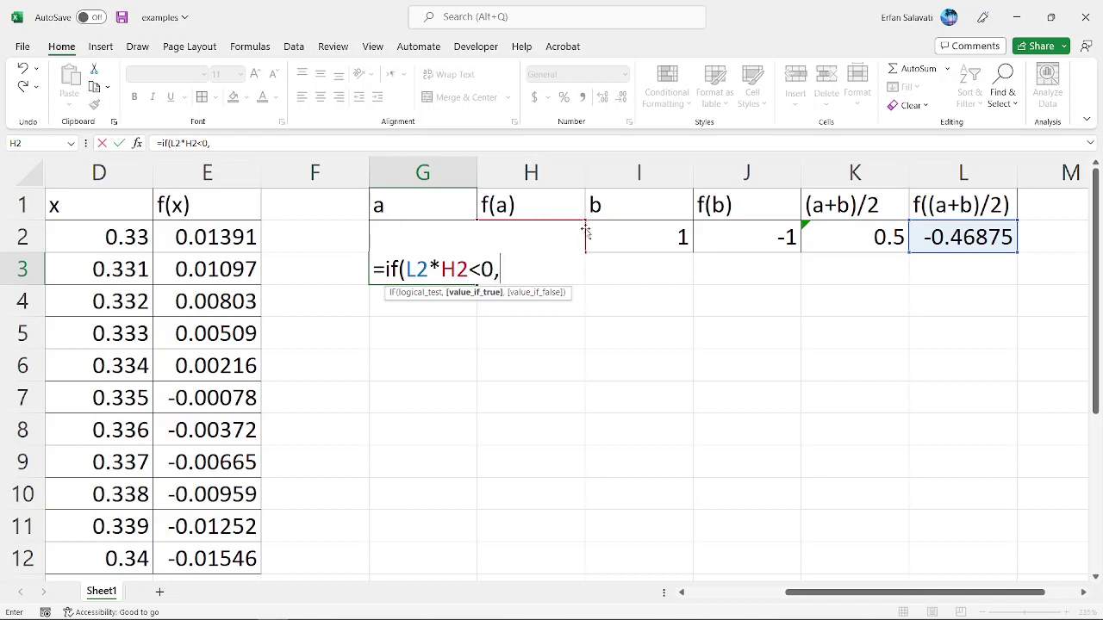
{"action": "left_click", "coordinate": [364, 233]}
{"action": "key", "text": "Right"}
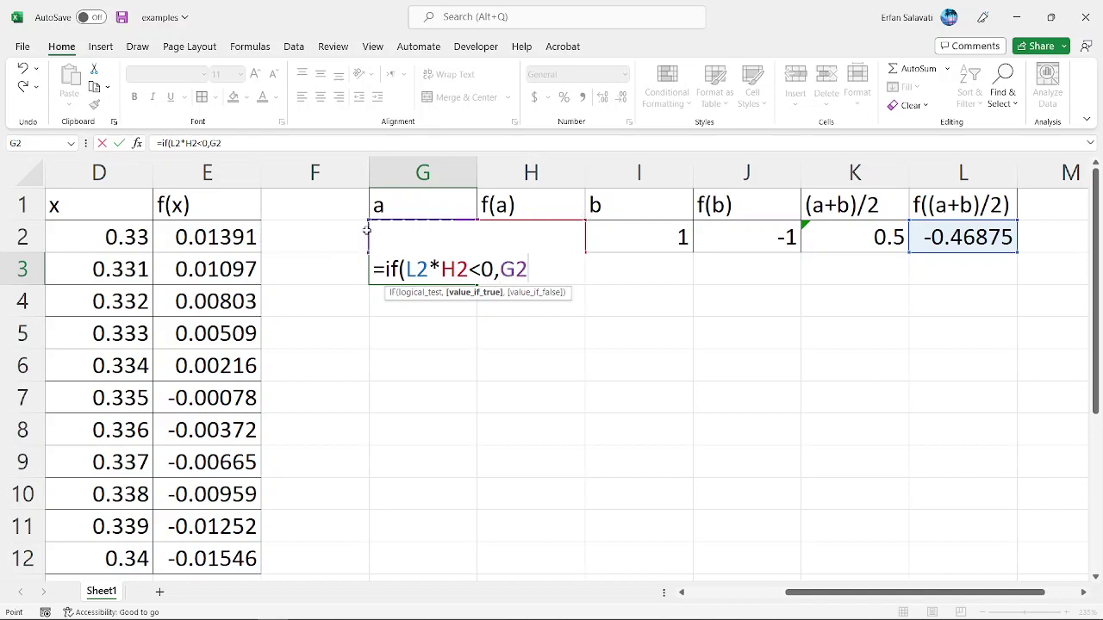
{"action": "type", "text": ","}
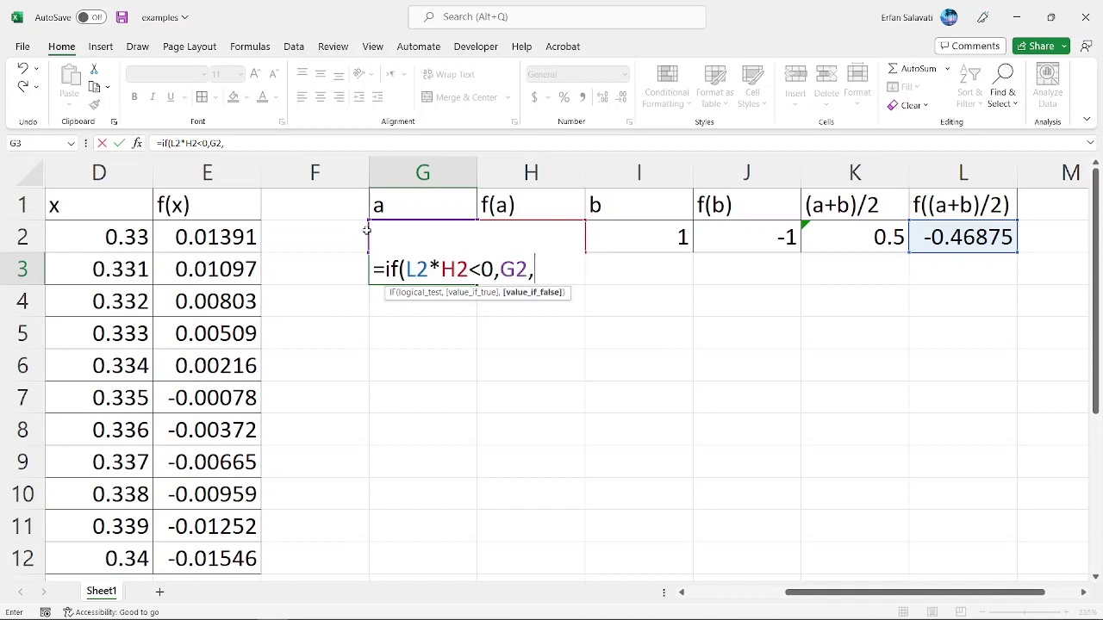
{"action": "left_click", "coordinate": [847, 235]}
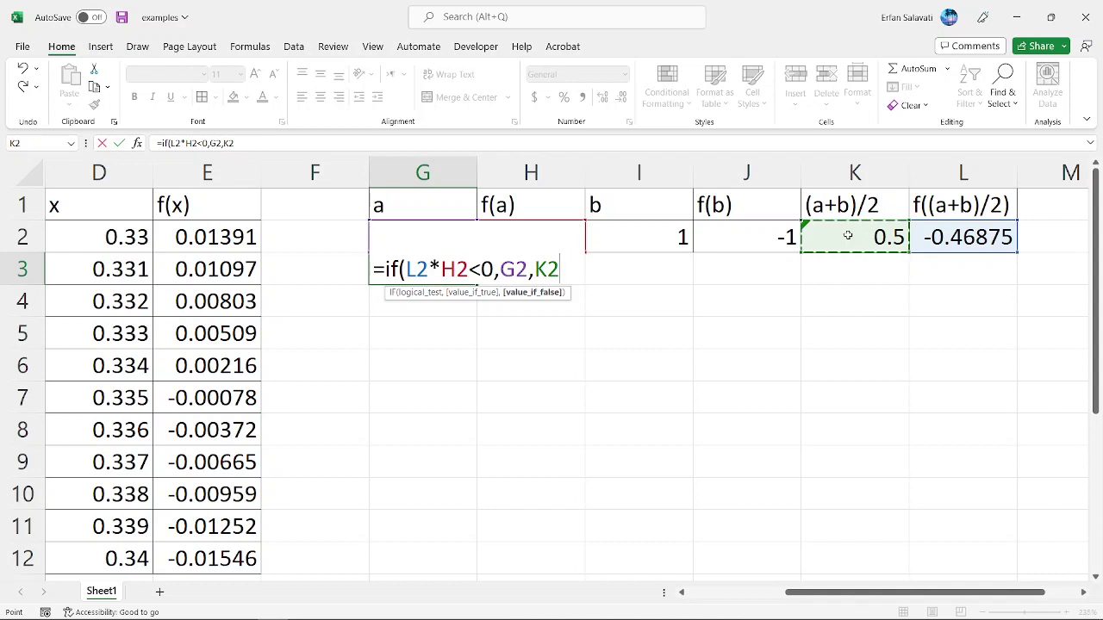
{"action": "type", "text": ")"}
{"action": "key", "text": "Return"}
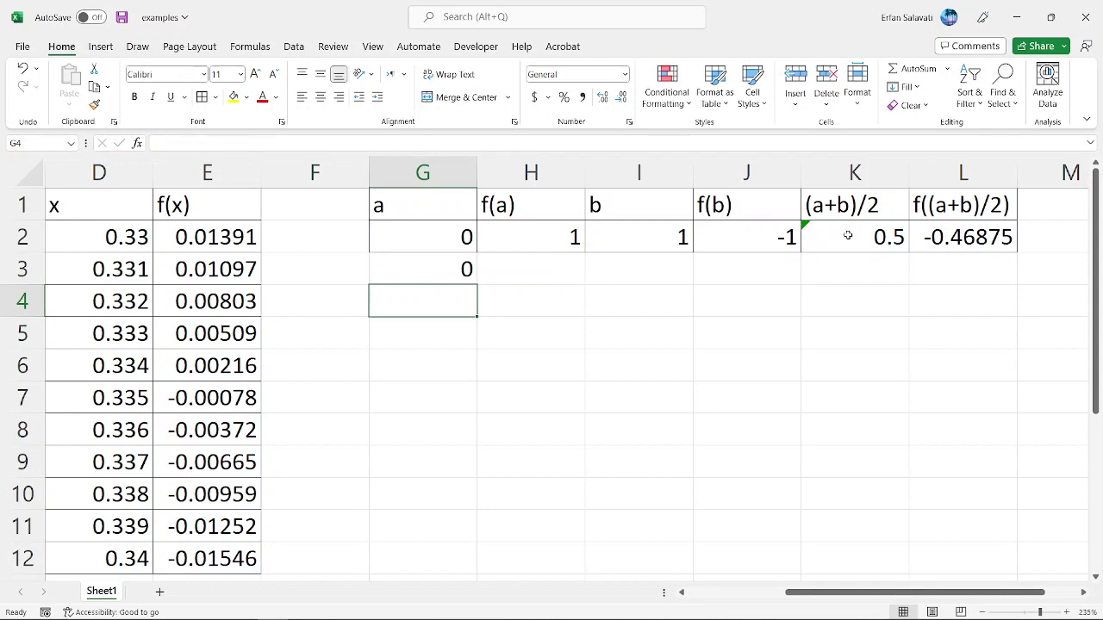
- Copy the f(a) formula from H2 into H3
{"action": "key", "text": "Up"}
{"action": "key", "text": "Right"}
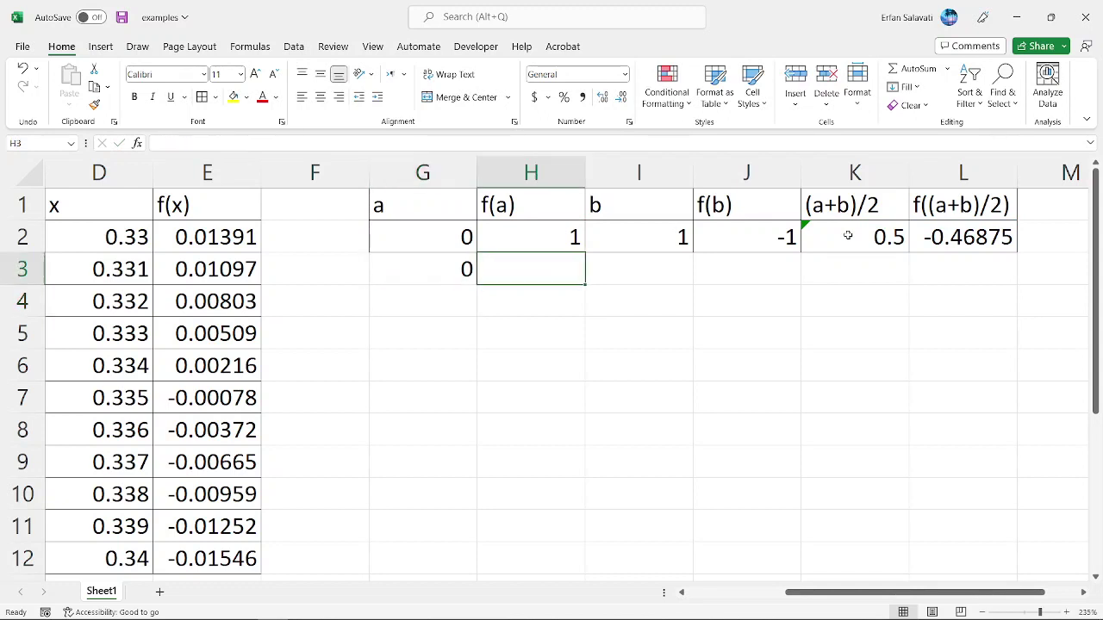
{"action": "key", "text": "Up"}
{"action": "key", "text": "ctrl+c"}
{"action": "key", "text": "Down"}
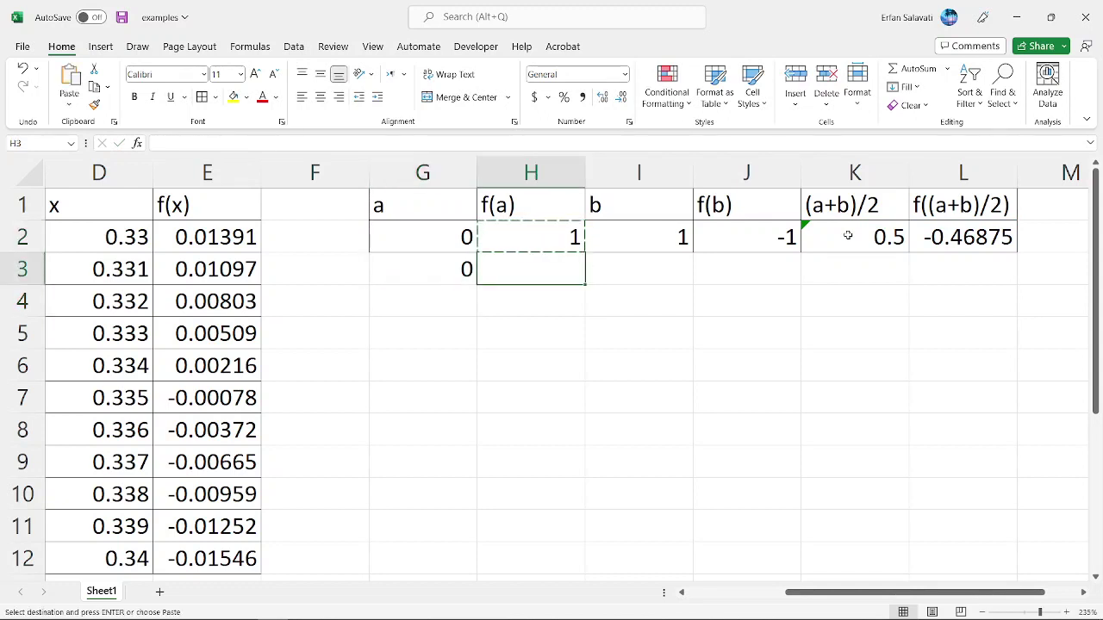
{"action": "key", "text": "ctrl+v"}
{"action": "key", "text": "Right"}
{"action": "key", "text": "Escape"}
- Enter the formula =IF(L2*H2<0,K2,I2) for the new b in I3, checking the bisection rules on the slide
{"action": "key", "text": "Up"}
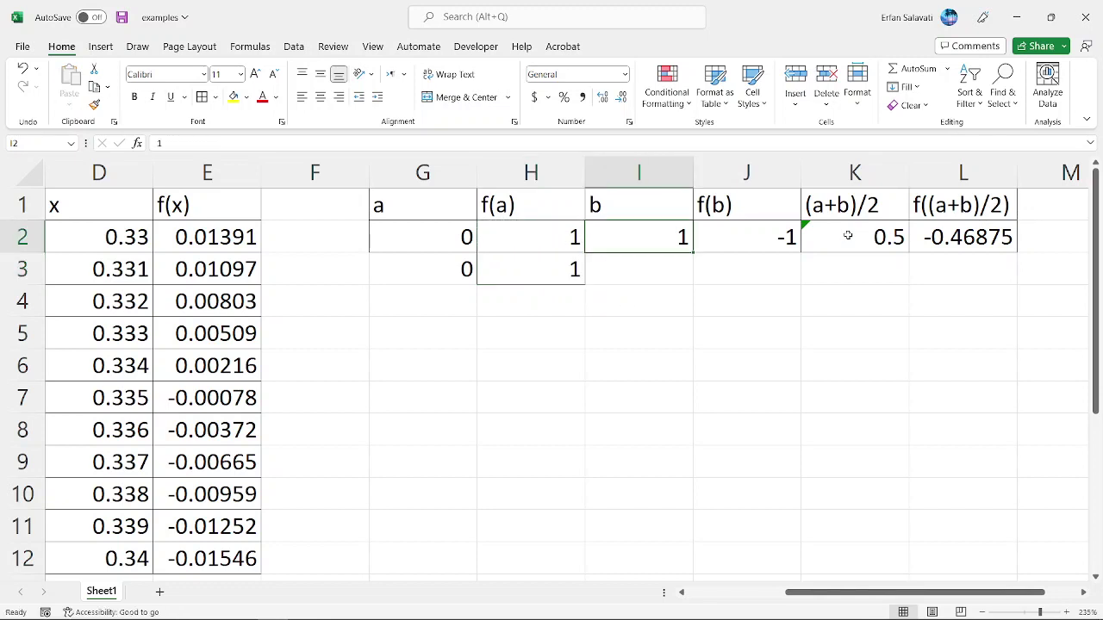
{"action": "key", "text": "Down"}
{"action": "key", "text": "alt+Tab"}
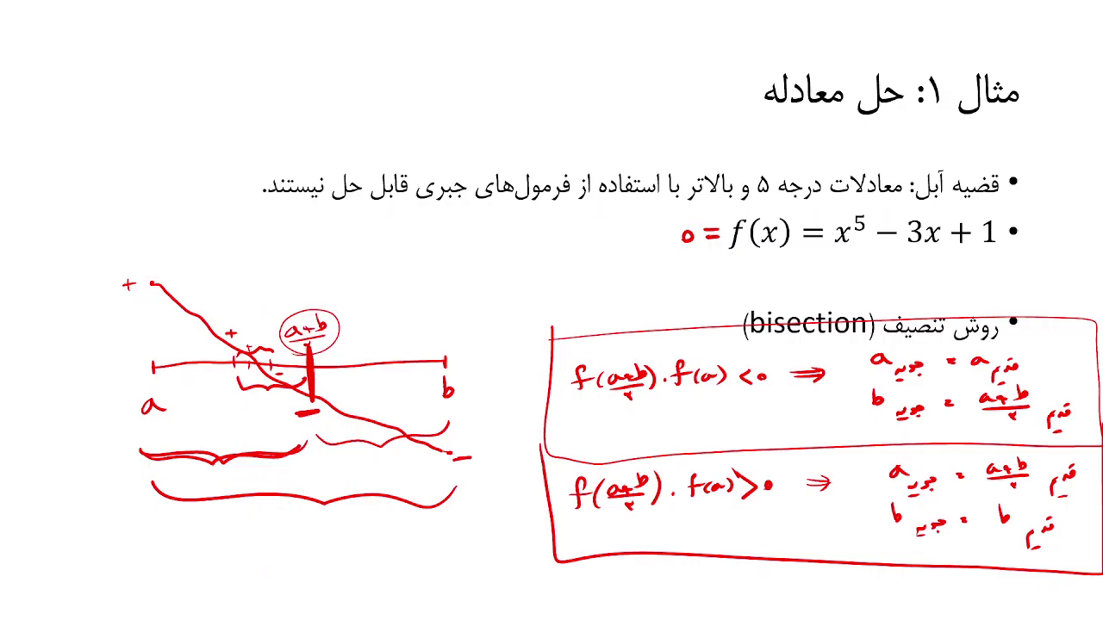
{"action": "key", "text": "alt+Tab"}
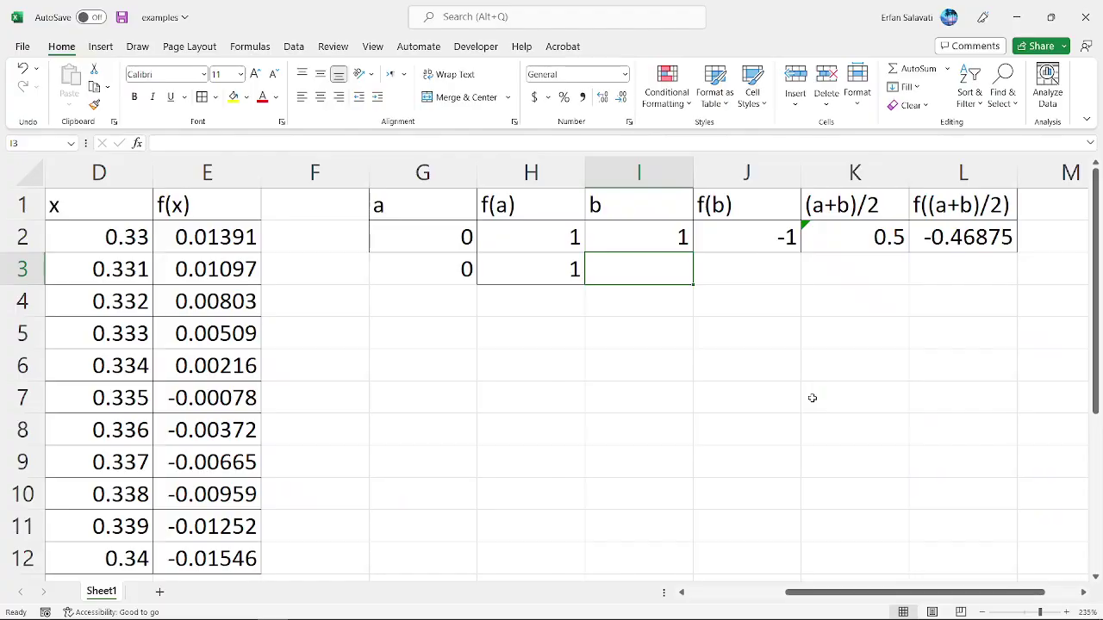
{"action": "type", "text": "=if("}
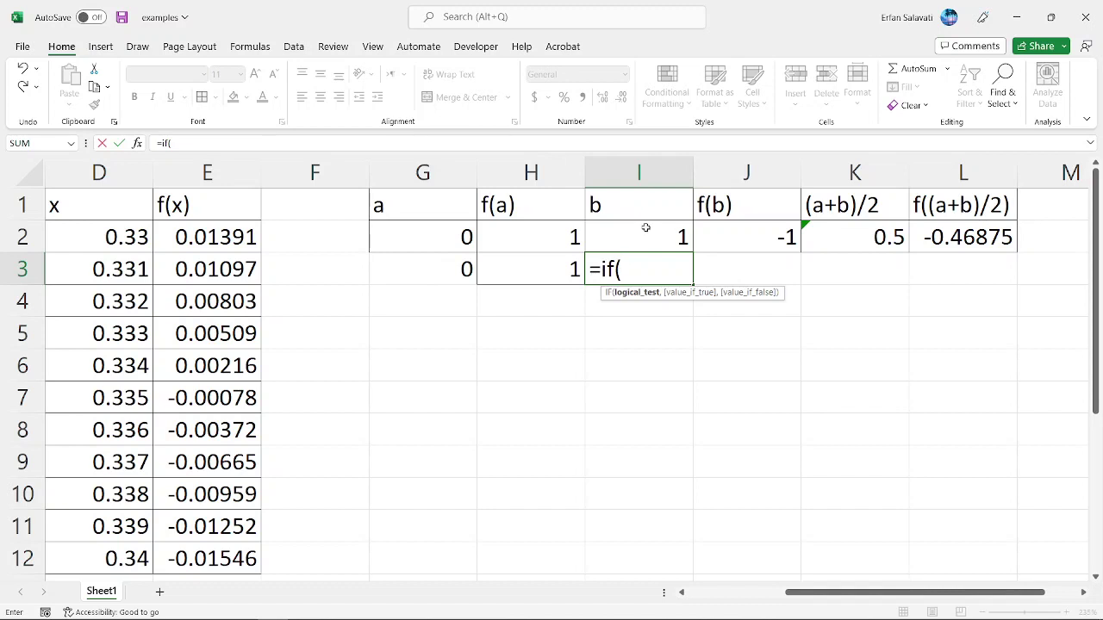
{"action": "left_click", "coordinate": [963, 242]}
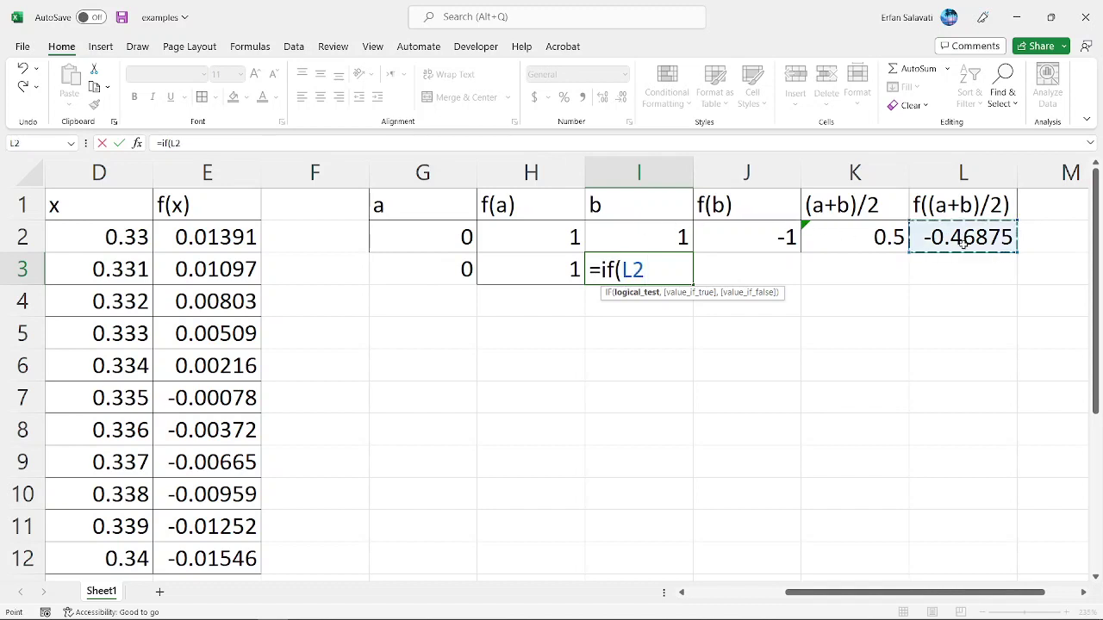
{"action": "type", "text": "*"}
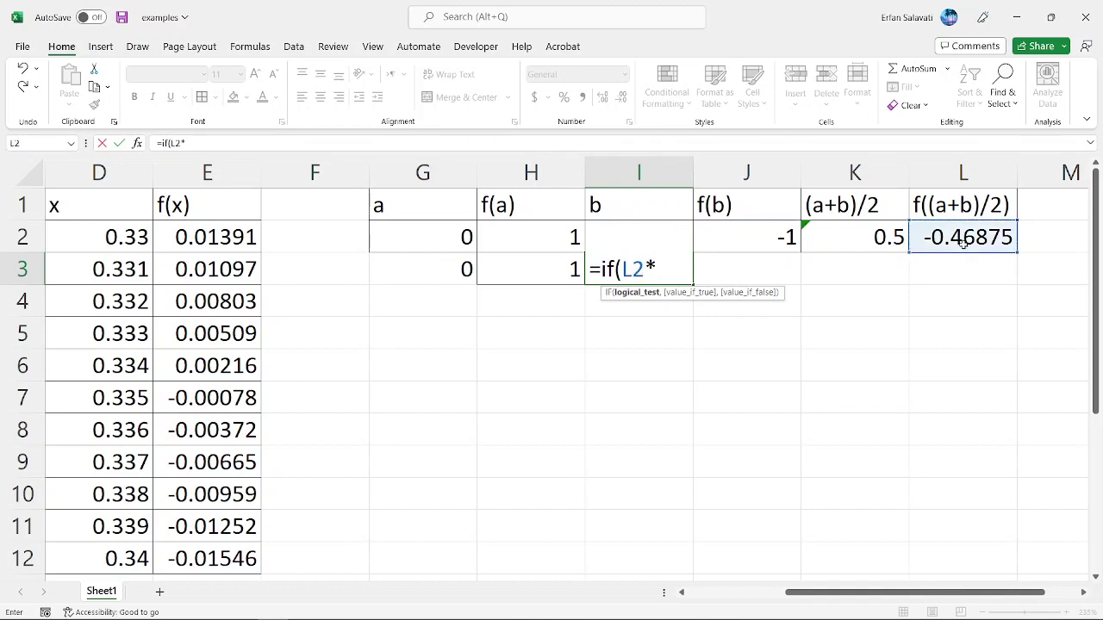
{"action": "left_click", "coordinate": [545, 235]}
{"action": "type", "text": "<0,"}
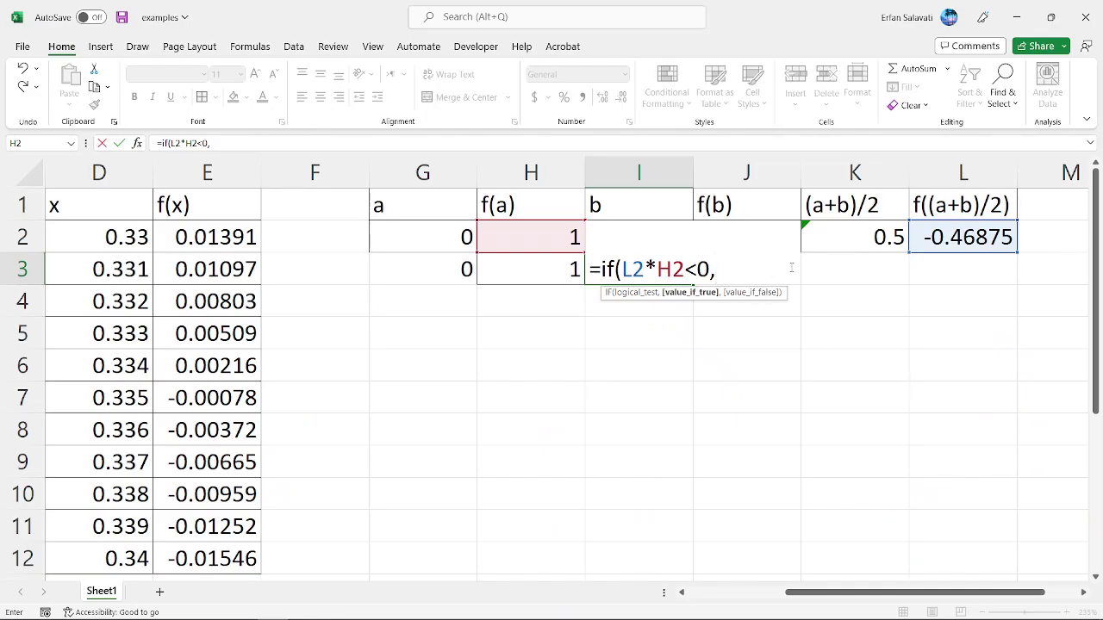
{"action": "left_click", "coordinate": [886, 242]}
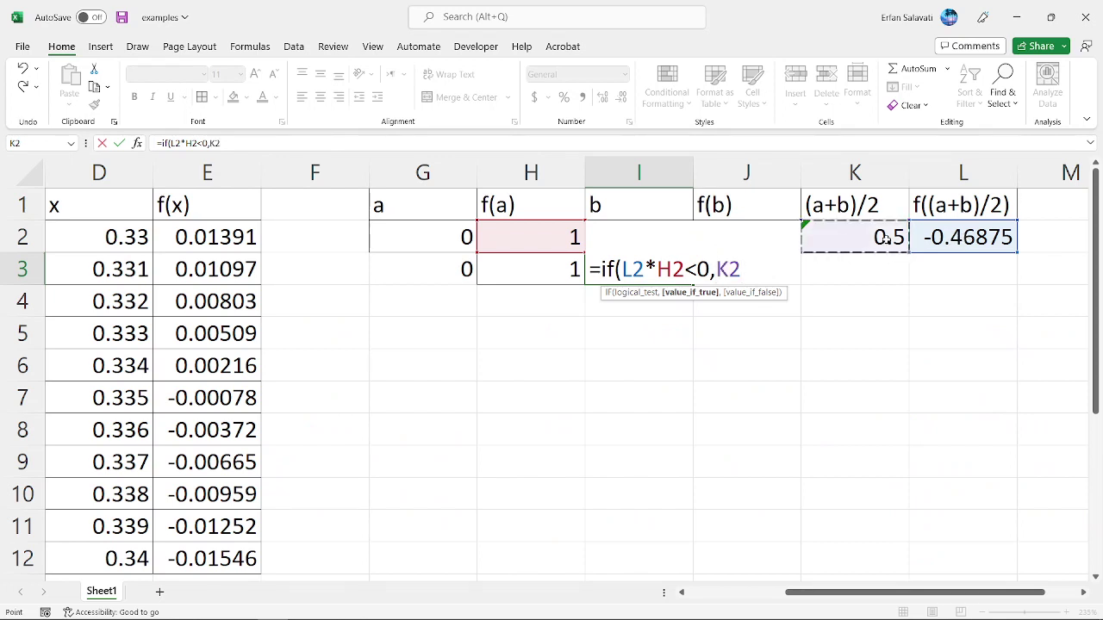
{"action": "type", "text": ","}
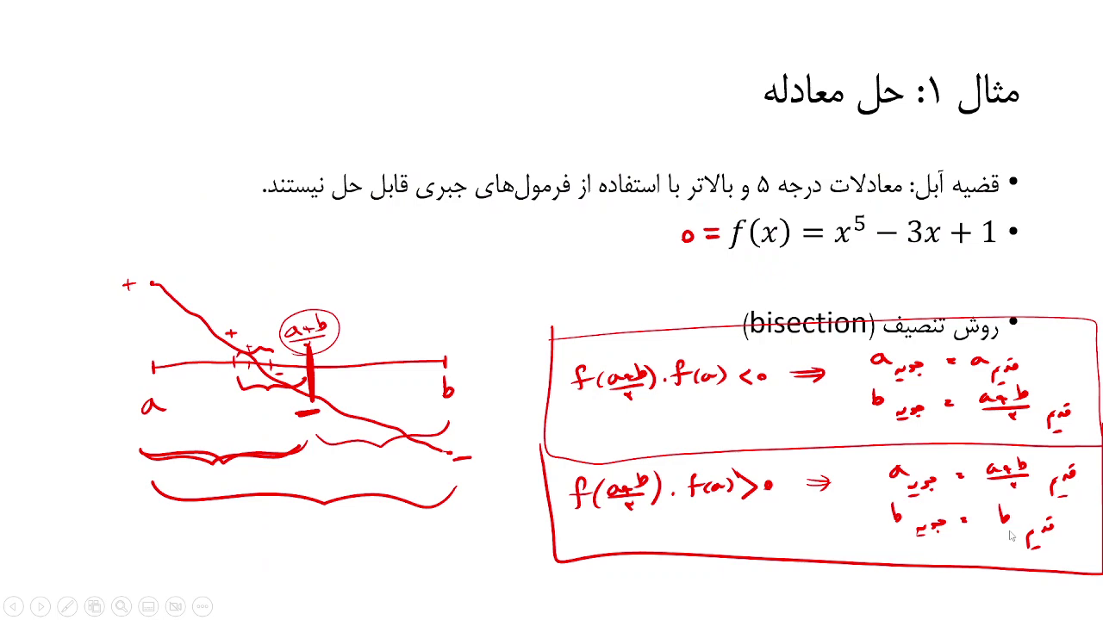
{"action": "key", "text": "alt+Tab"}
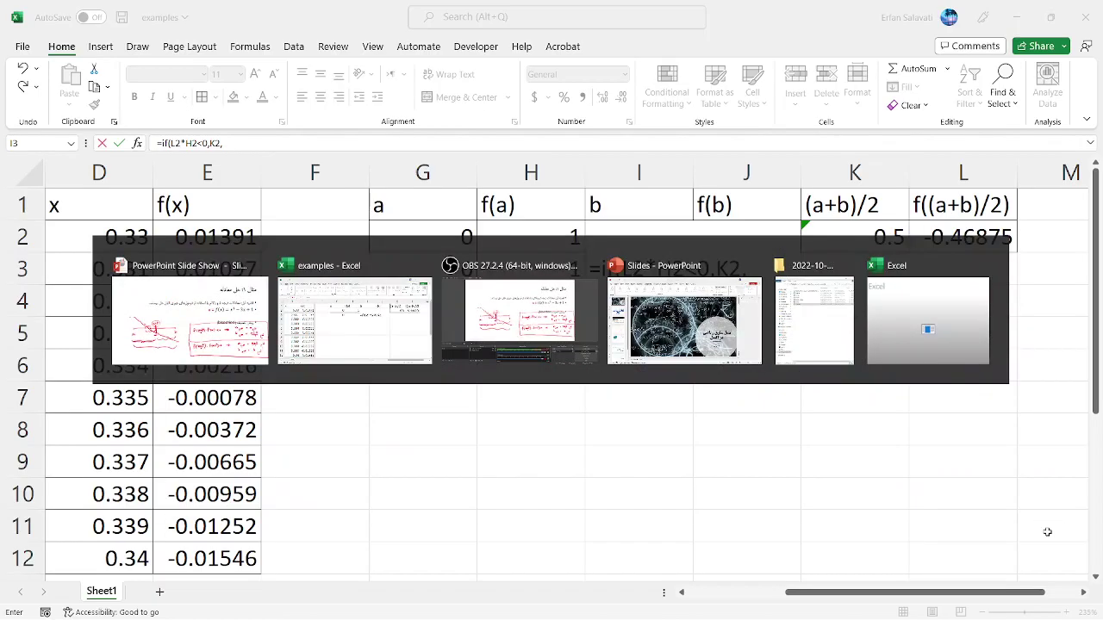
{"action": "left_click", "coordinate": [566, 228]}
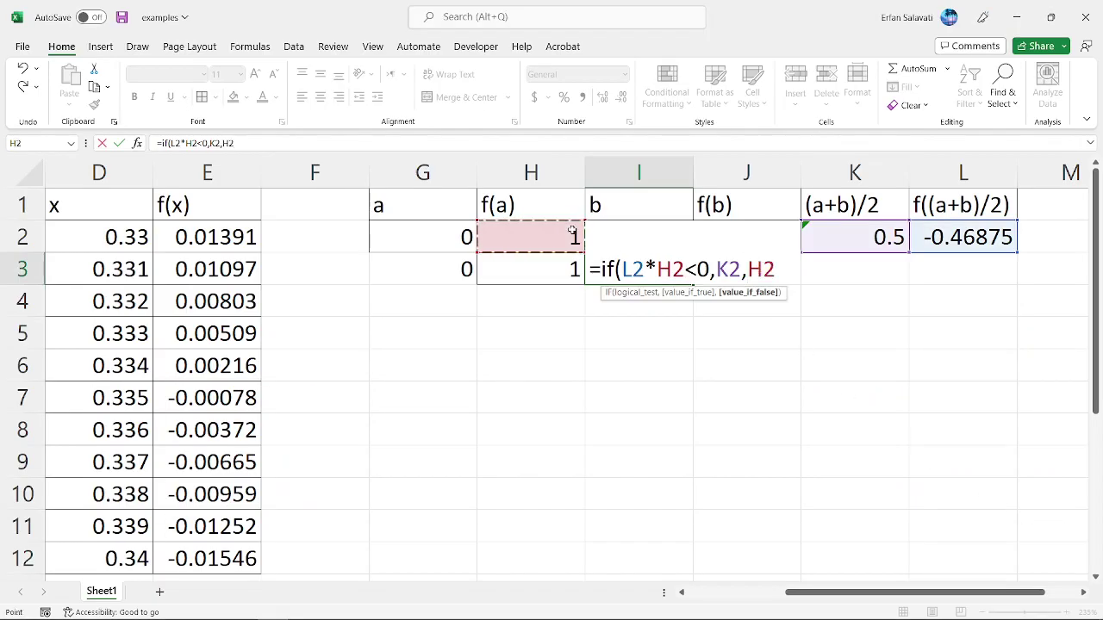
{"action": "key", "text": "Right"}
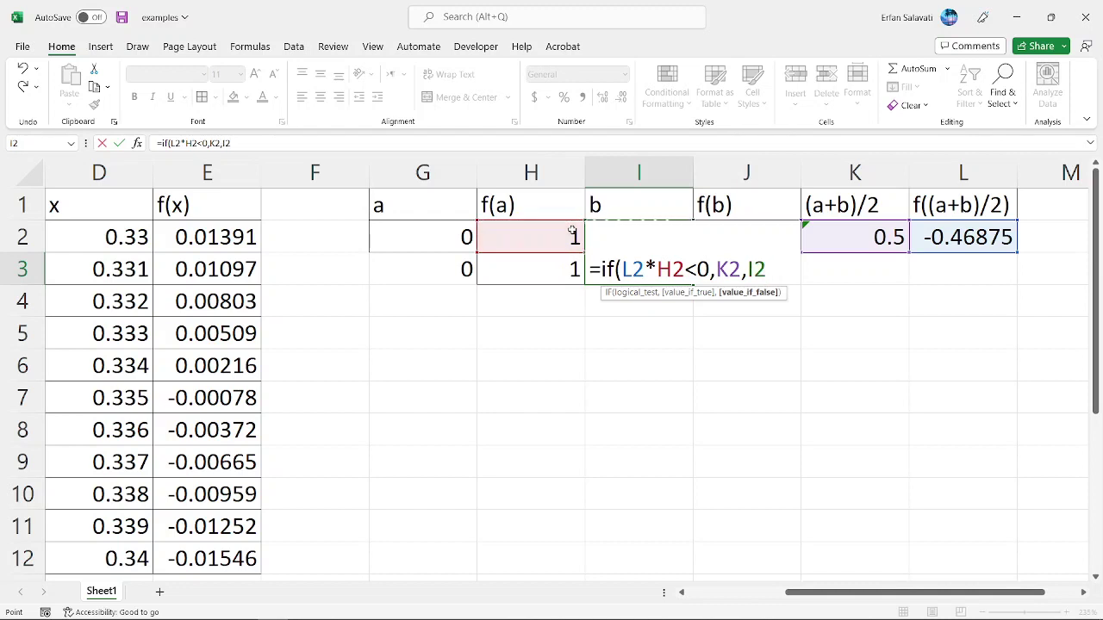
{"action": "type", "text": ")"}
{"action": "key", "text": "Return"}
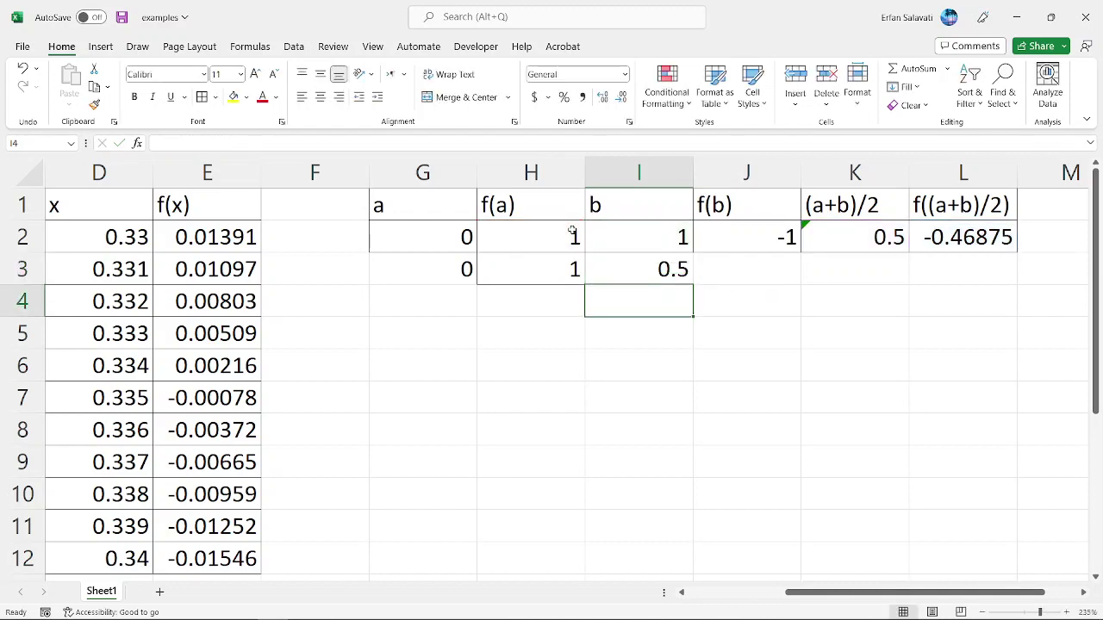
- Copy the f(b) formula from J2 into J3
{"action": "key", "text": "Up"}
{"action": "key", "text": "Right"}
{"action": "key", "text": "Up"}
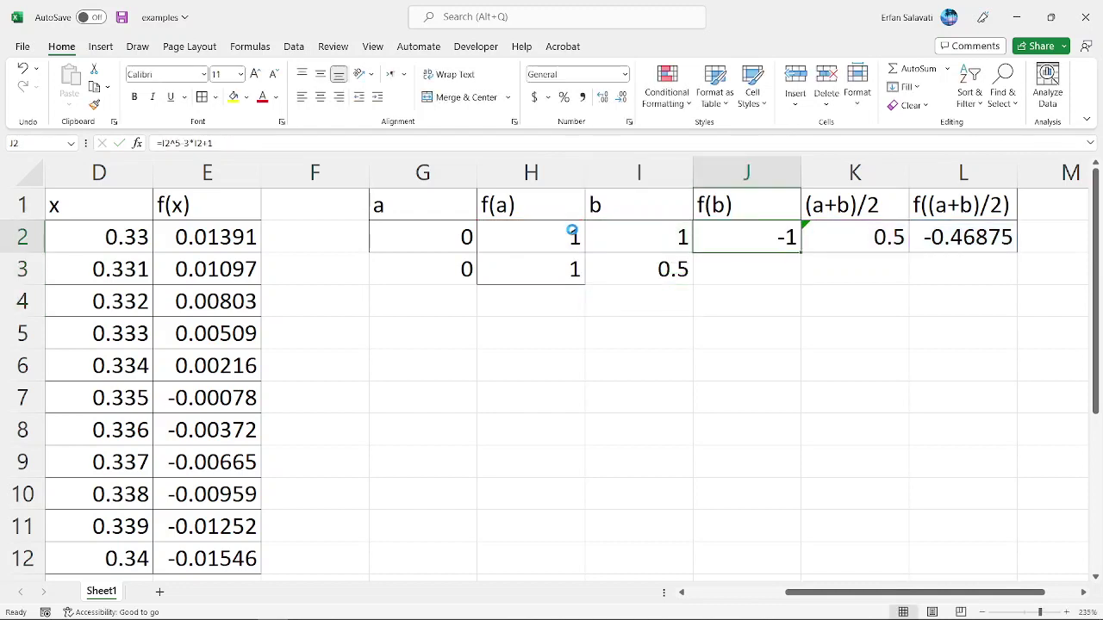
{"action": "key", "text": "ctrl+c"}
{"action": "key", "text": "Down"}
{"action": "key", "text": "ctrl+v"}
{"action": "key", "text": "Escape"}
- Copy the (a+b)/2 and f((a+b)/2) formulas from K2 and L2 into K3 and L3
{"action": "key", "text": "Right"}
{"action": "key", "text": "Up"}
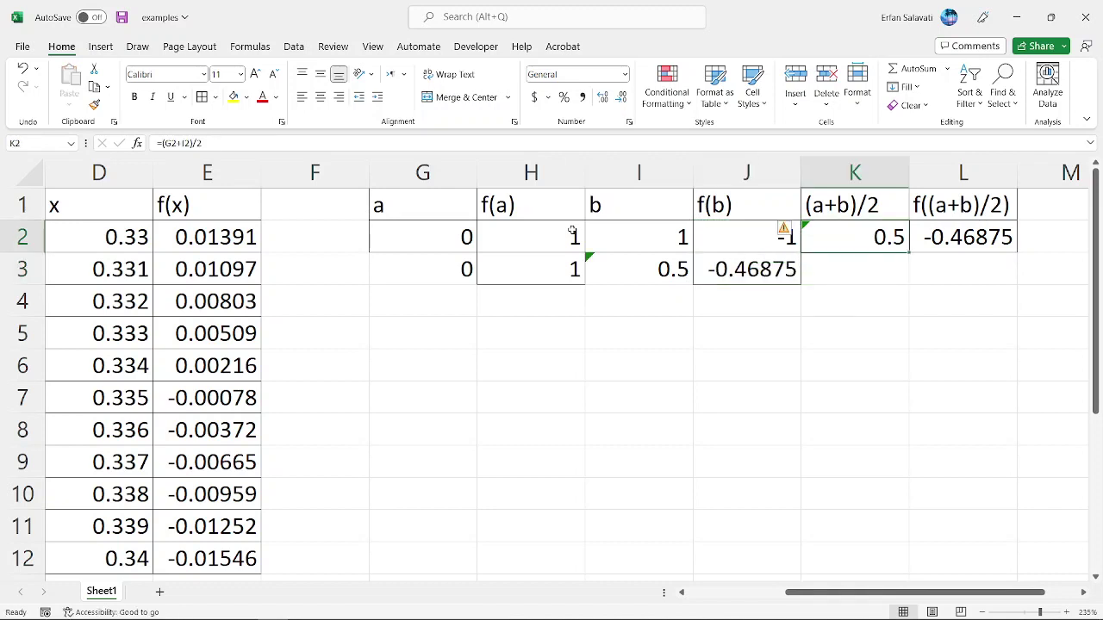
{"action": "key", "text": "ctrl+c"}
{"action": "key", "text": "Down"}
{"action": "key", "text": "ctrl+v"}
{"action": "key", "text": "Right"}
{"action": "key", "text": "Up"}
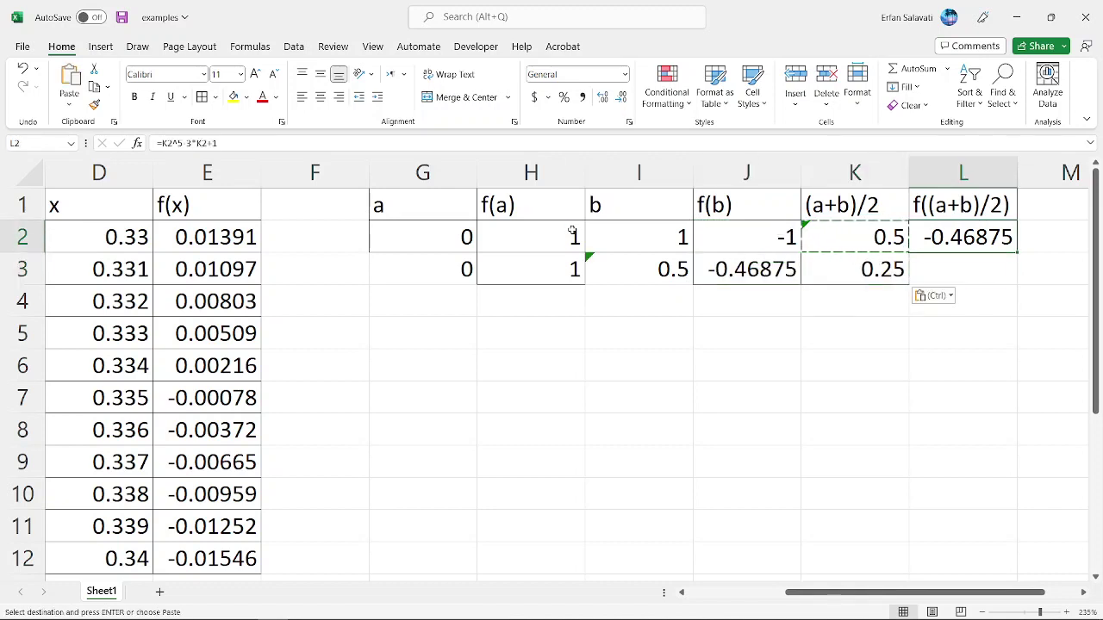
{"action": "key", "text": "ctrl+c"}
{"action": "key", "text": "Down"}
{"action": "key", "text": "ctrl+v"}
{"action": "key", "text": "Escape"}
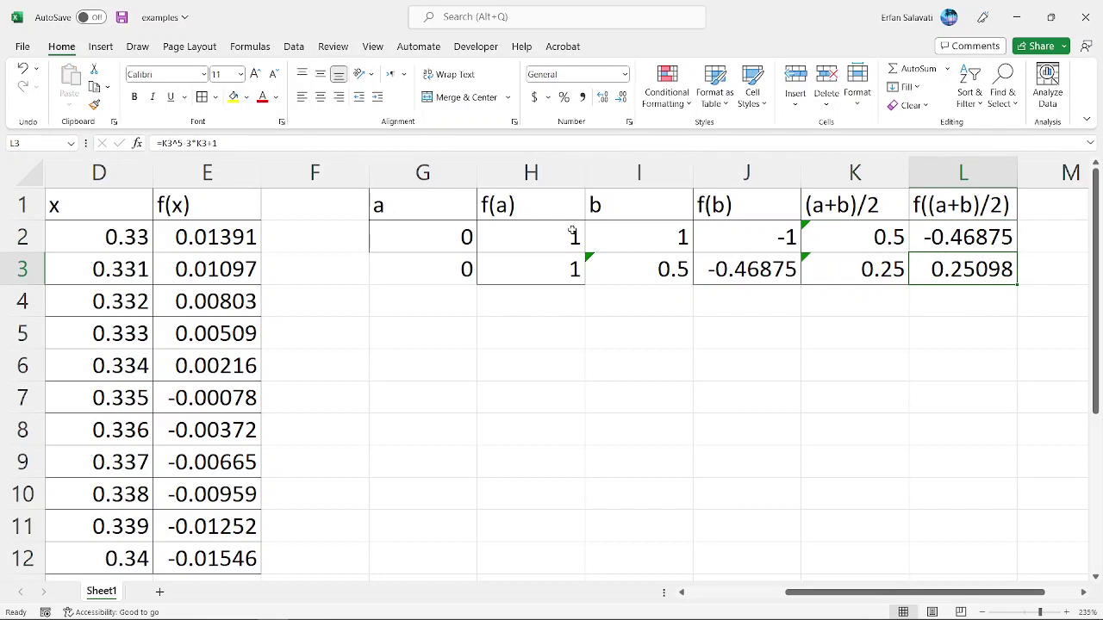
- Examine the second-iteration row G3:L3, checking the formulas for a in G3 and b in I3
{"action": "key", "text": "Left"}
{"action": "key", "text": "Left"}
{"action": "key", "text": "Left"}
{"action": "key", "text": "Left"}
{"action": "key", "text": "Left"}
{"action": "key", "text": "shift+Right"}
{"action": "key", "text": "shift+Right"}
{"action": "key", "text": "shift+Right"}
{"action": "key", "text": "shift+Right"}
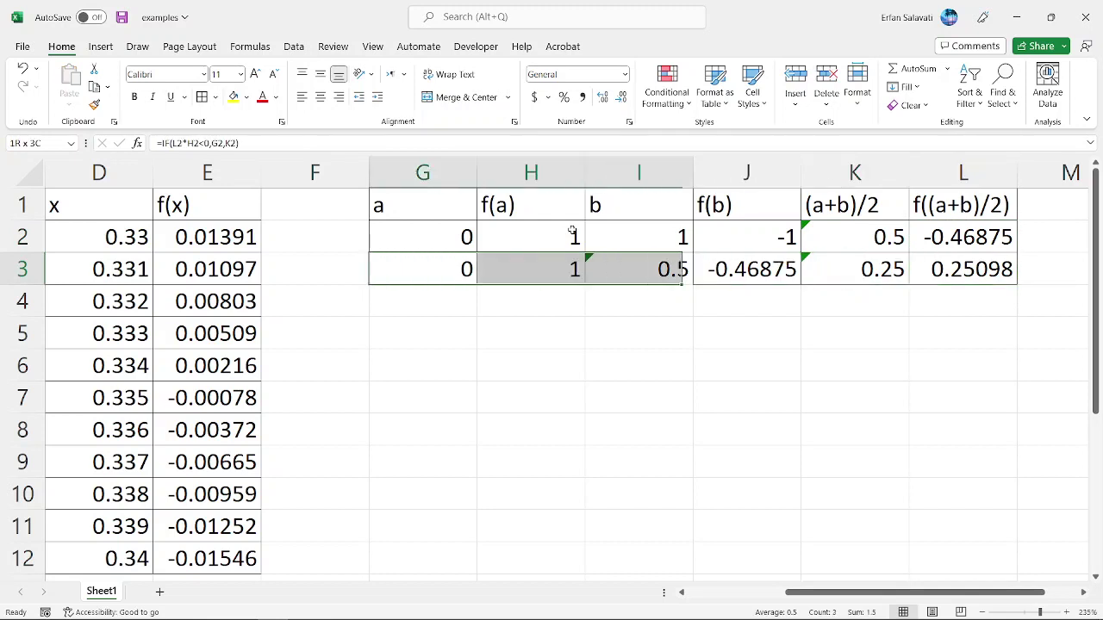
{"action": "key", "text": "shift+Right"}
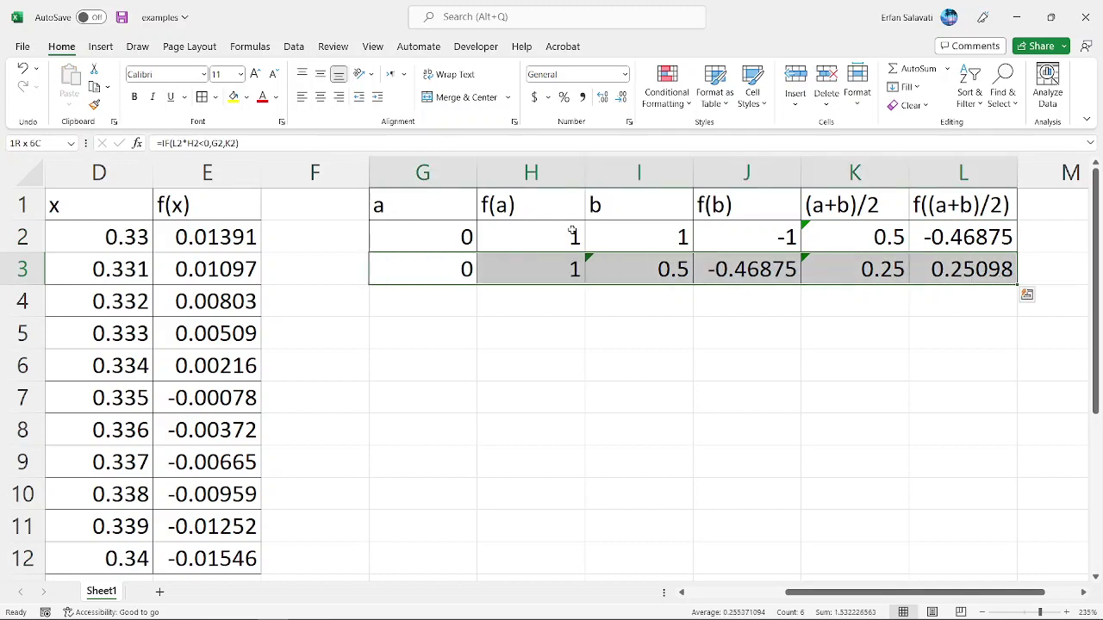
{"action": "left_click", "coordinate": [514, 311]}
{"action": "left_click_drag", "start_coordinate": [423, 273], "coordinate": [956, 274]}
{"action": "left_click", "coordinate": [466, 270]}
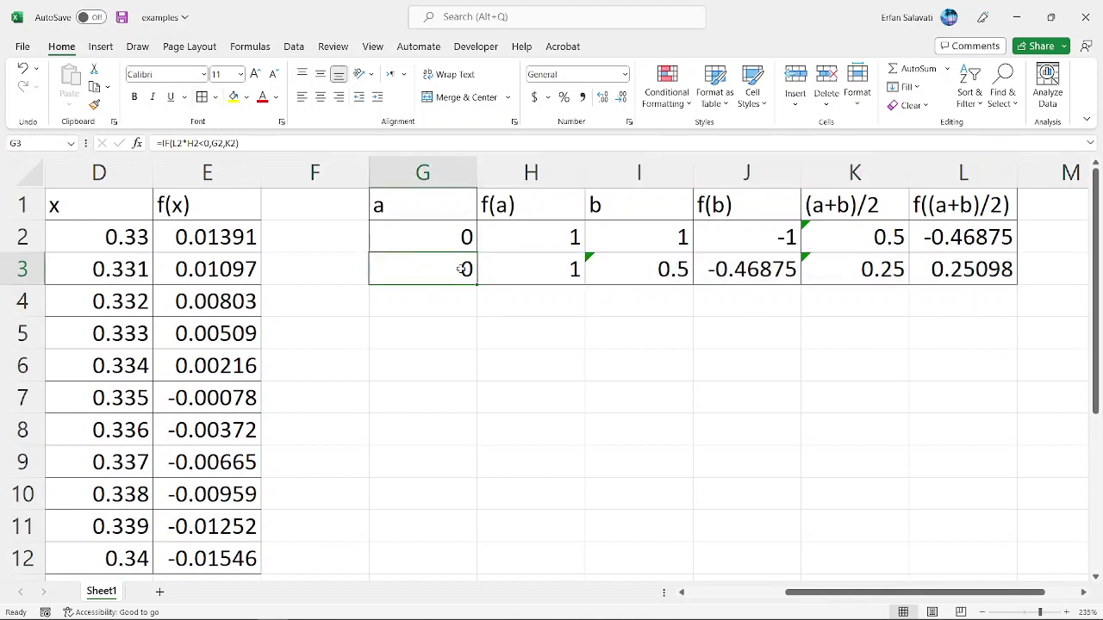
{"action": "left_click", "coordinate": [734, 273]}
{"action": "left_click", "coordinate": [677, 271]}
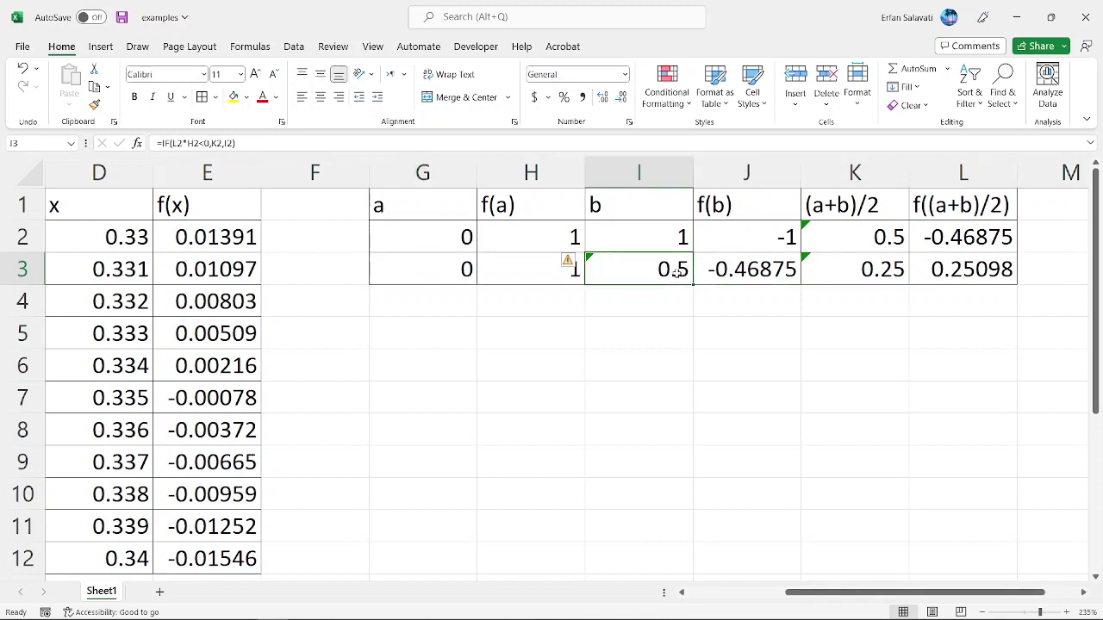
{"action": "left_click", "coordinate": [433, 272]}
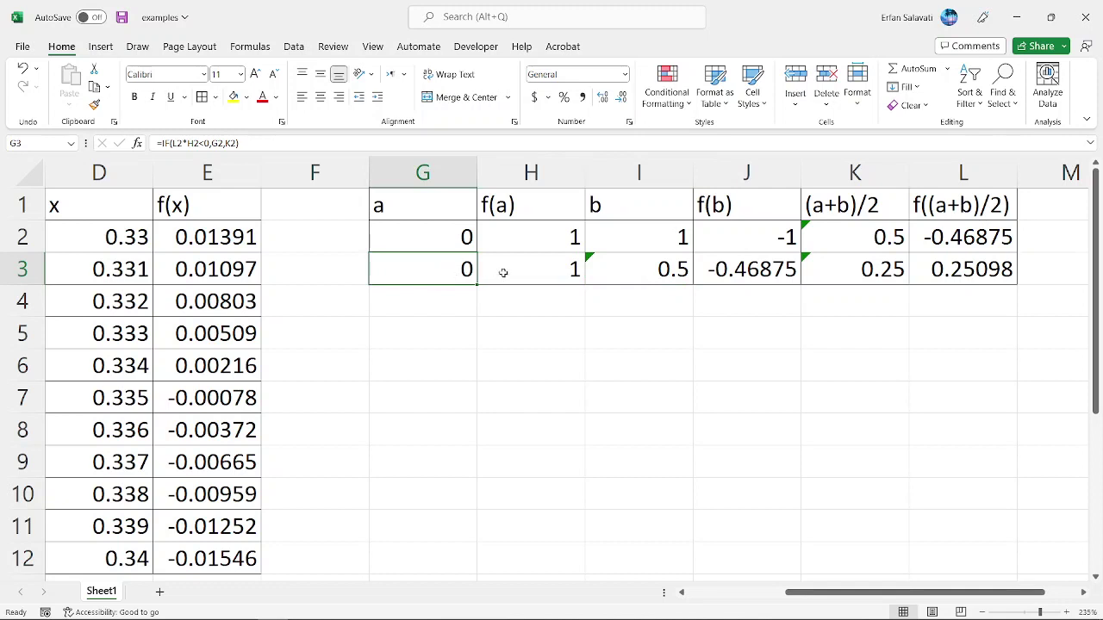
{"action": "left_click", "coordinate": [644, 271]}
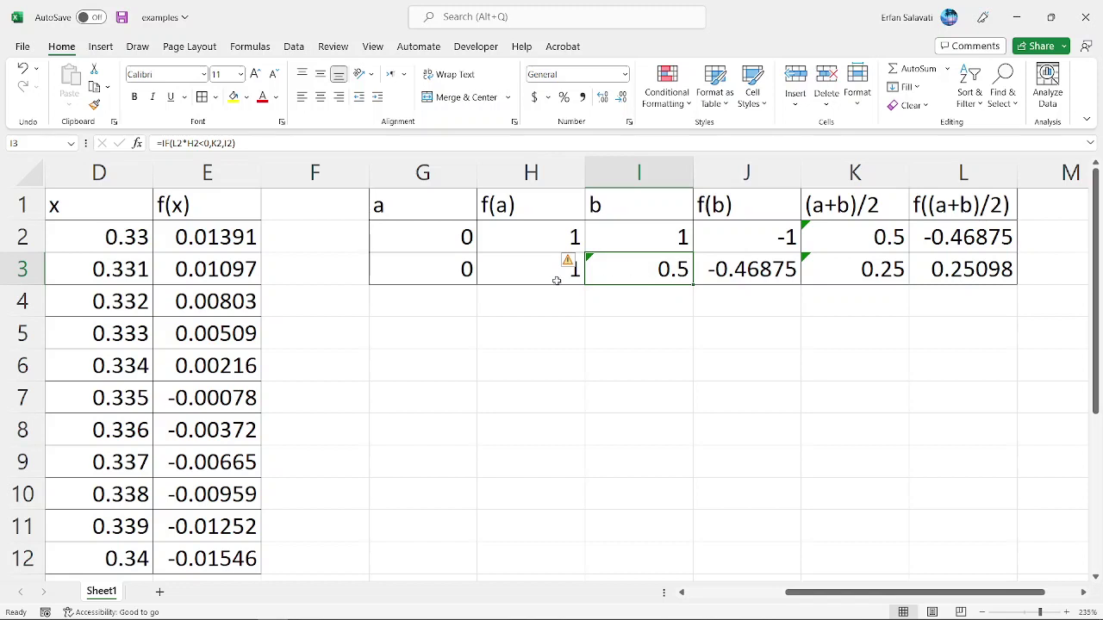
- Fill the bisection formulas in G3:L3 down through row 12
{"action": "left_click_drag", "start_coordinate": [448, 276], "coordinate": [987, 510]}
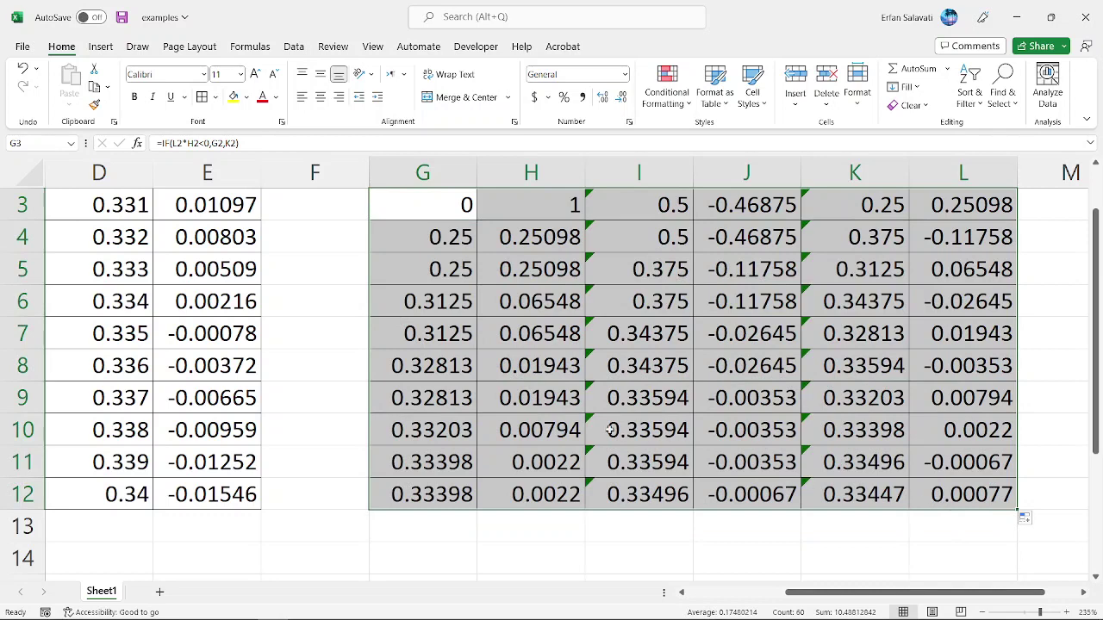
{"action": "scroll", "coordinate": [573, 422], "scroll_direction": "up", "scroll_amount": 1}
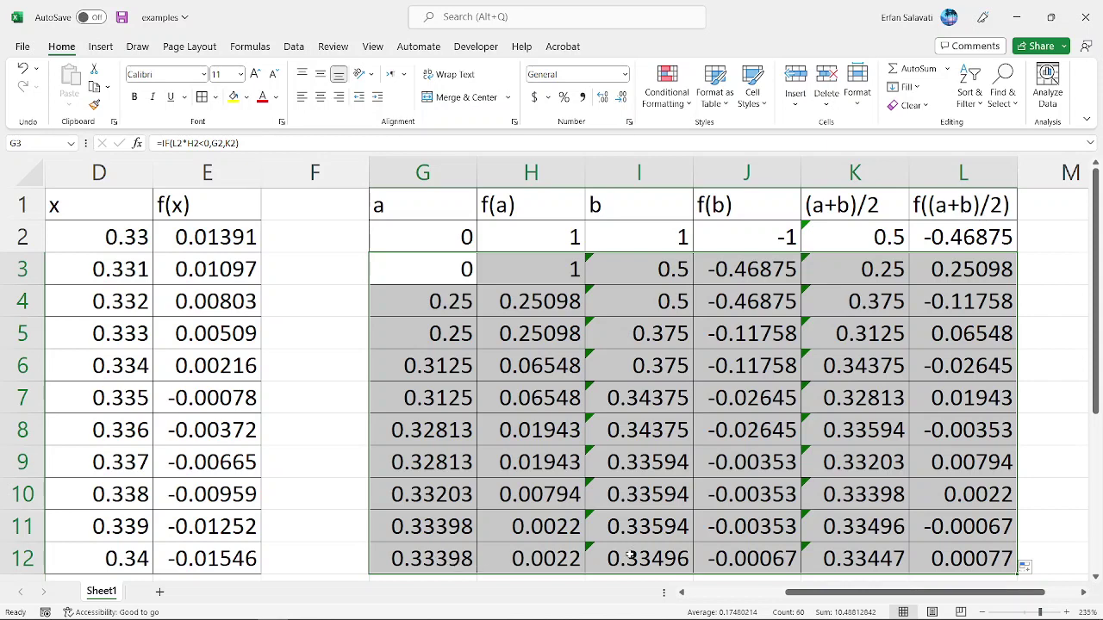
- Compare the a and b interval endpoints row by row, from the initial interval to row 12
{"action": "left_click", "coordinate": [427, 210]}
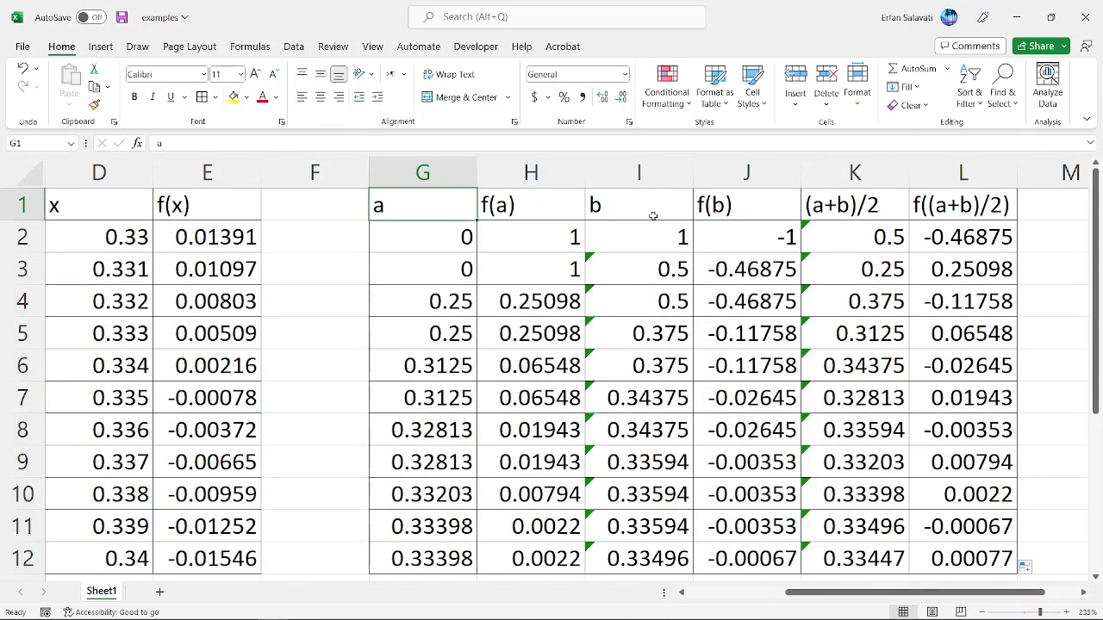
{"action": "left_click", "coordinate": [653, 216]}
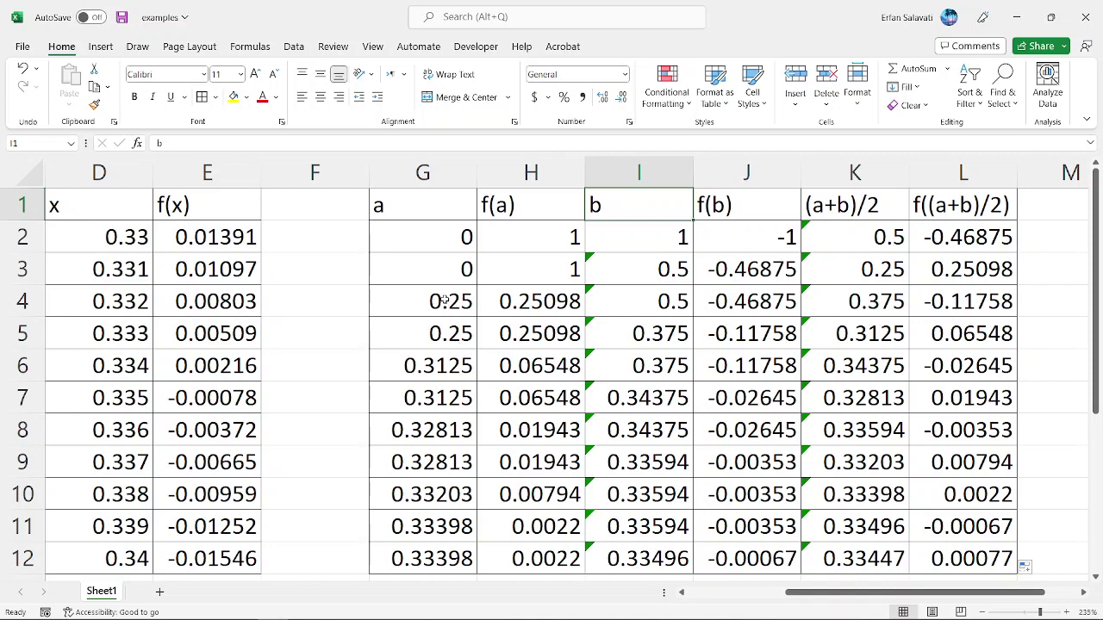
{"action": "left_click", "coordinate": [461, 245]}
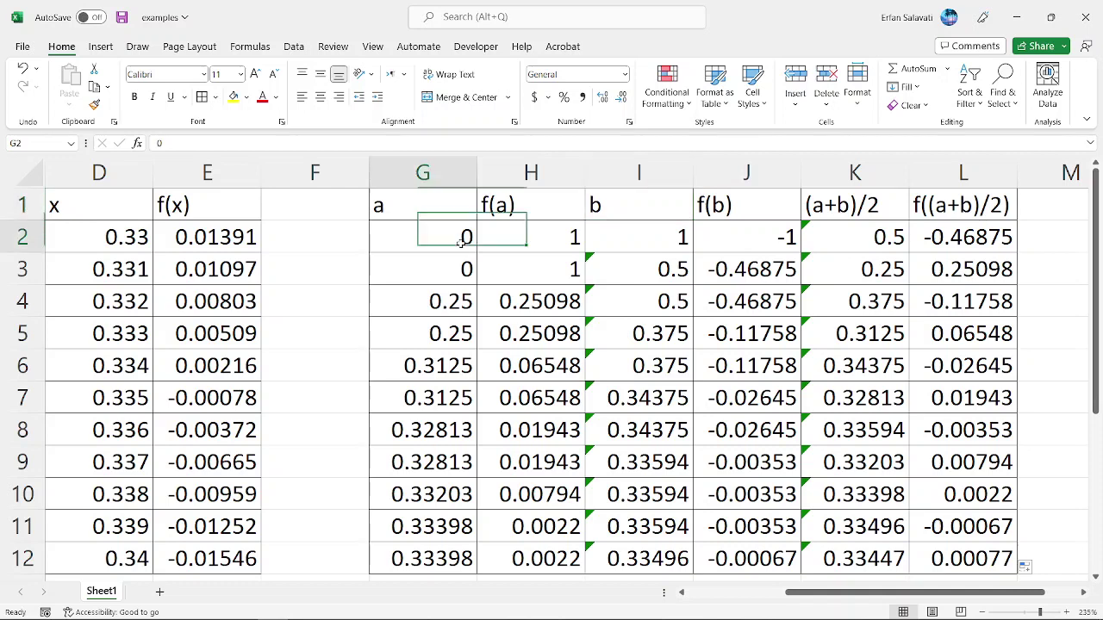
{"action": "left_click", "coordinate": [655, 244], "text": "ctrl"}
{"action": "left_click", "coordinate": [465, 274]}
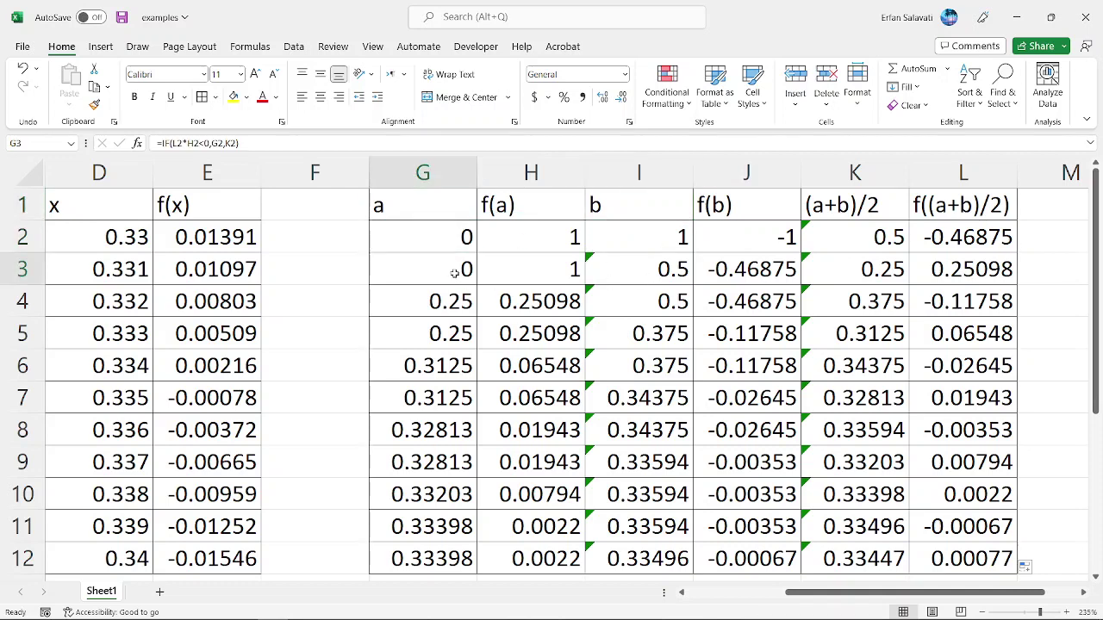
{"action": "left_click", "coordinate": [647, 273]}
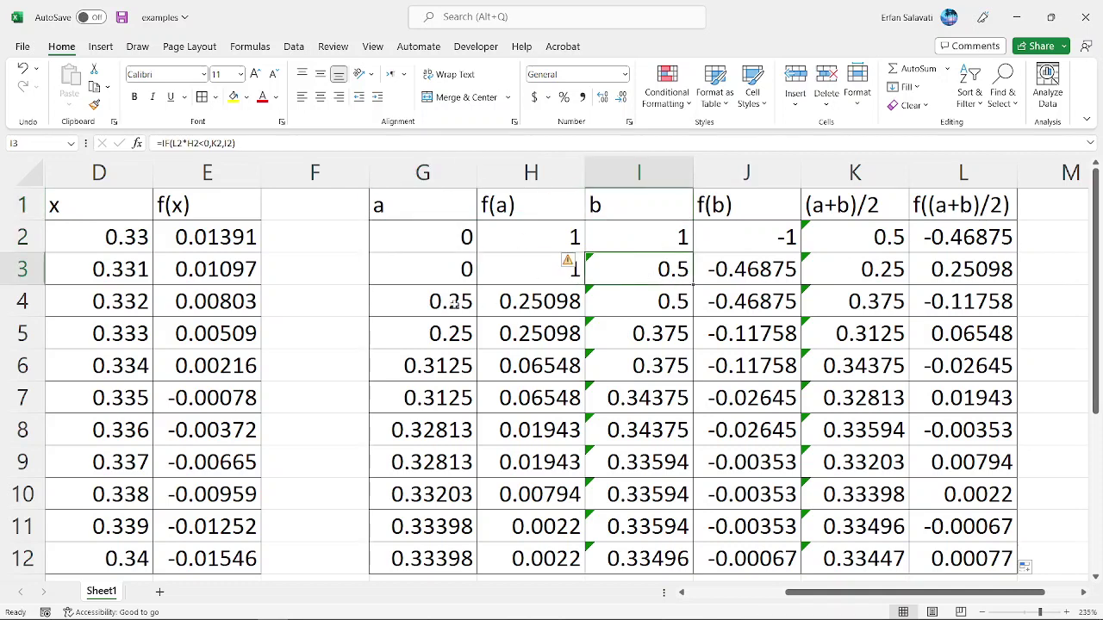
{"action": "left_click", "coordinate": [454, 301]}
{"action": "left_click", "coordinate": [648, 303]}
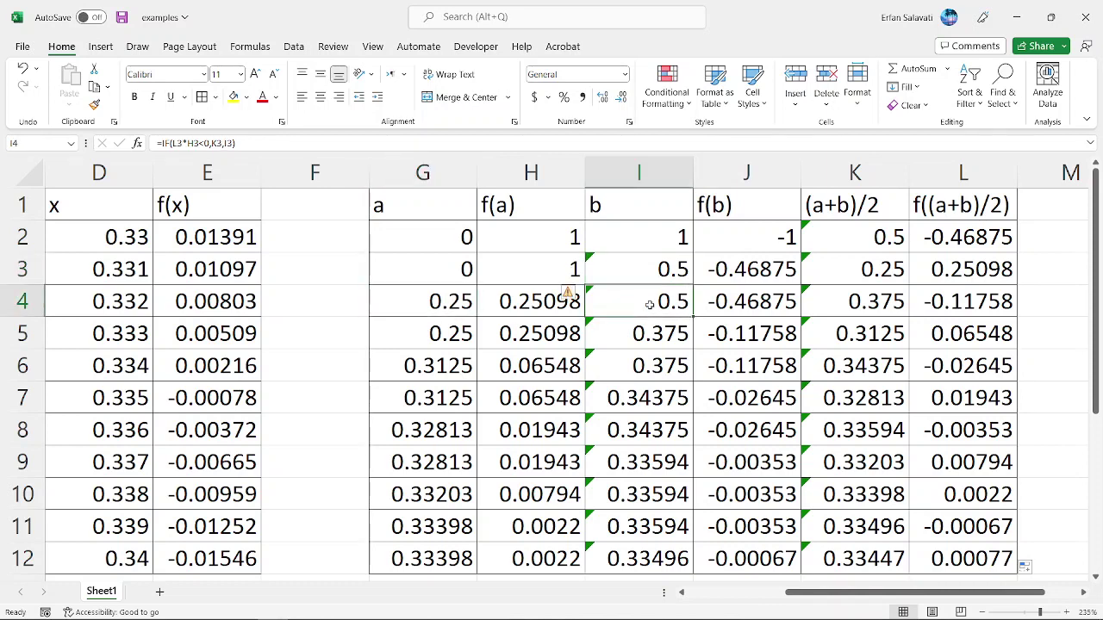
{"action": "left_click", "coordinate": [459, 339]}
{"action": "left_click", "coordinate": [615, 337]}
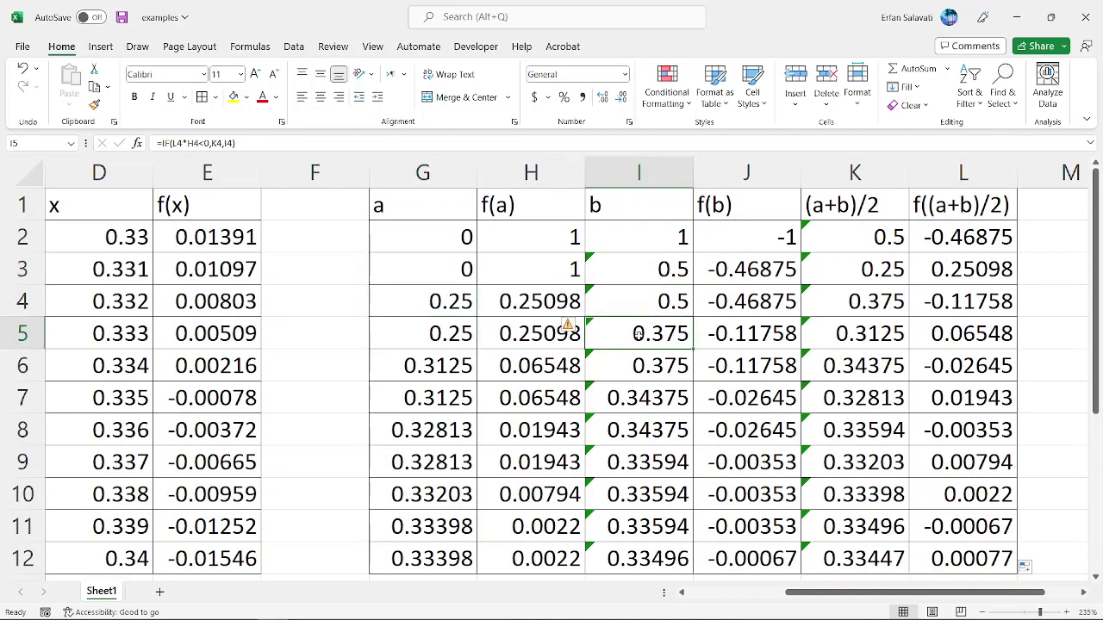
{"action": "left_click", "coordinate": [439, 562]}
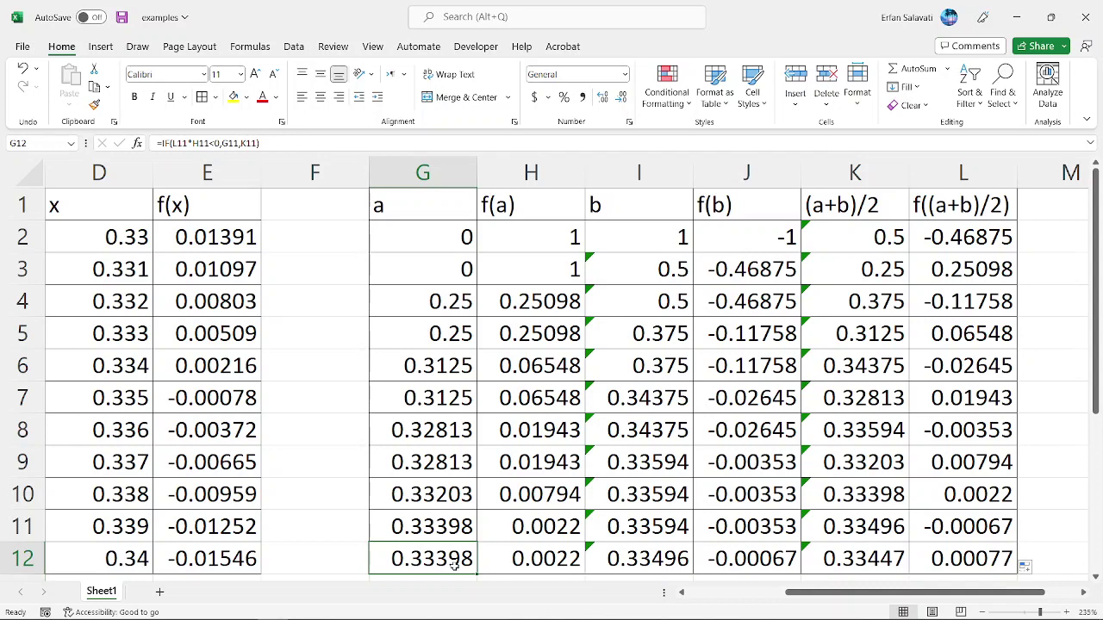
{"action": "left_click", "coordinate": [616, 565]}
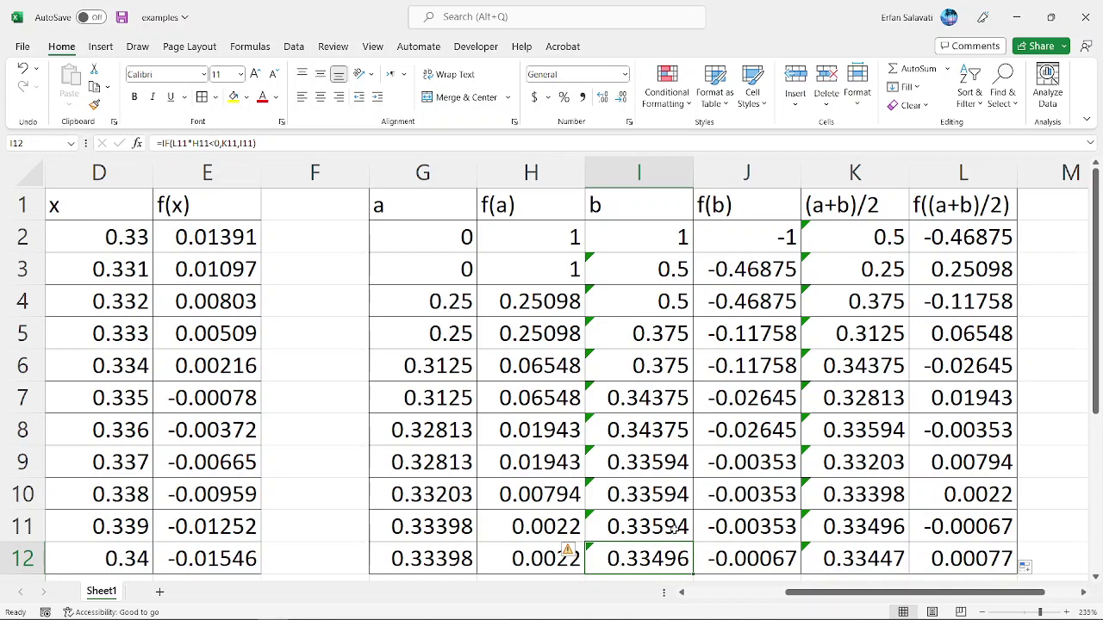
- Extend the bisection formulas in G12:L12 down through row 91
{"action": "scroll", "coordinate": [672, 528], "scroll_direction": "down", "scroll_amount": 2}
{"action": "left_click_drag", "start_coordinate": [436, 370], "coordinate": [1025, 475]}
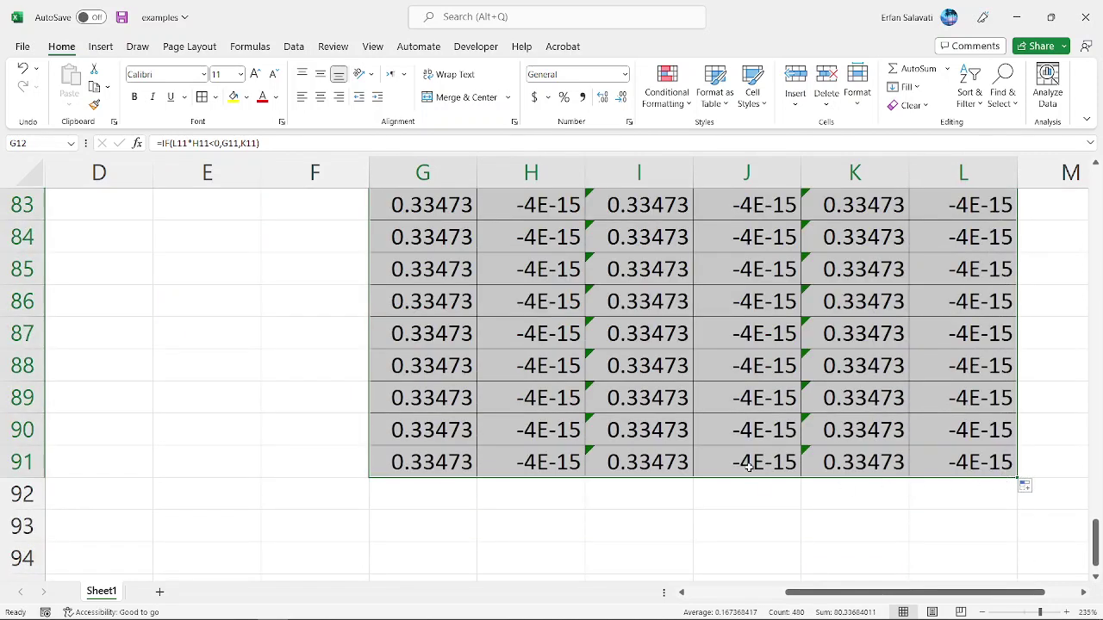
{"action": "scroll", "coordinate": [748, 465], "scroll_direction": "up", "scroll_amount": 20}
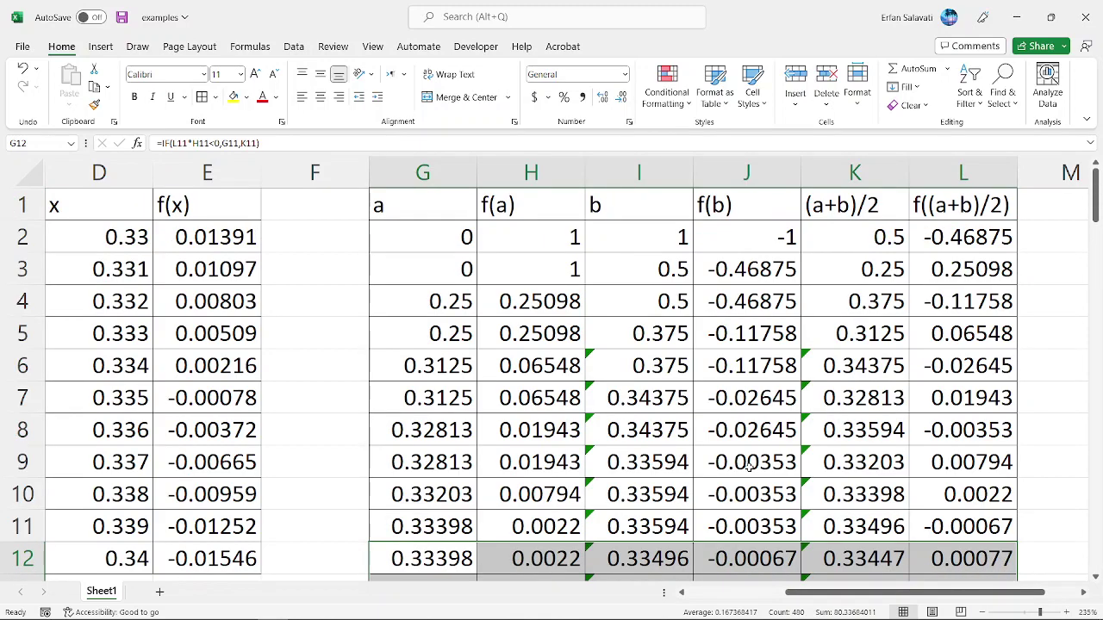
{"action": "scroll", "coordinate": [748, 465], "scroll_direction": "down", "scroll_amount": 3}
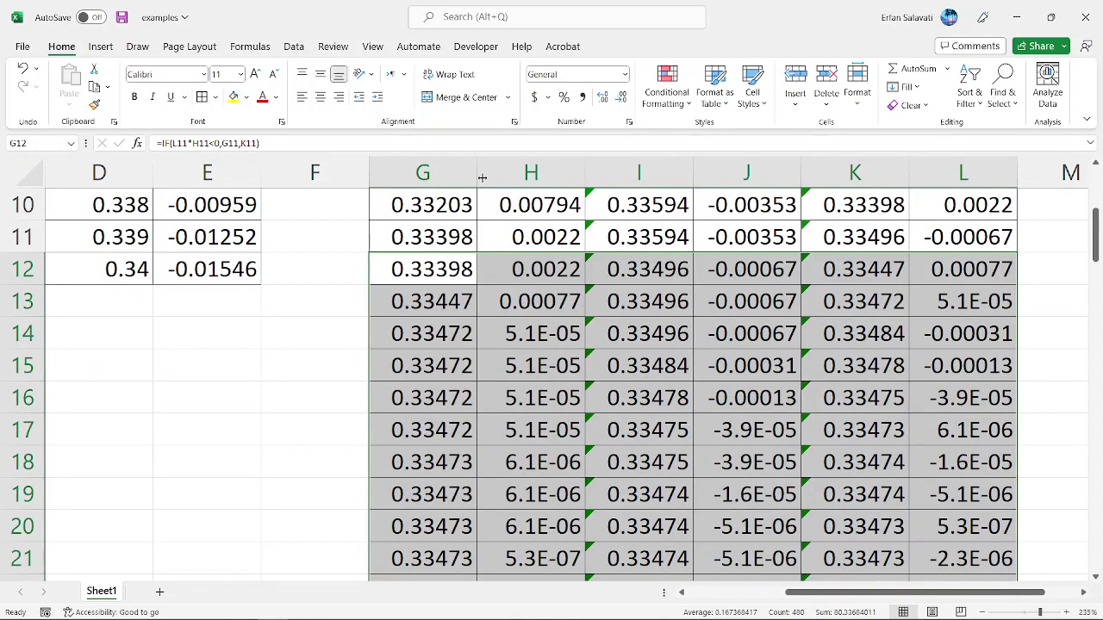
- Widen the a and b columns, G and I, to about twice their width to show more decimals
{"action": "left_click_drag", "start_coordinate": [477, 175], "coordinate": [581, 176]}
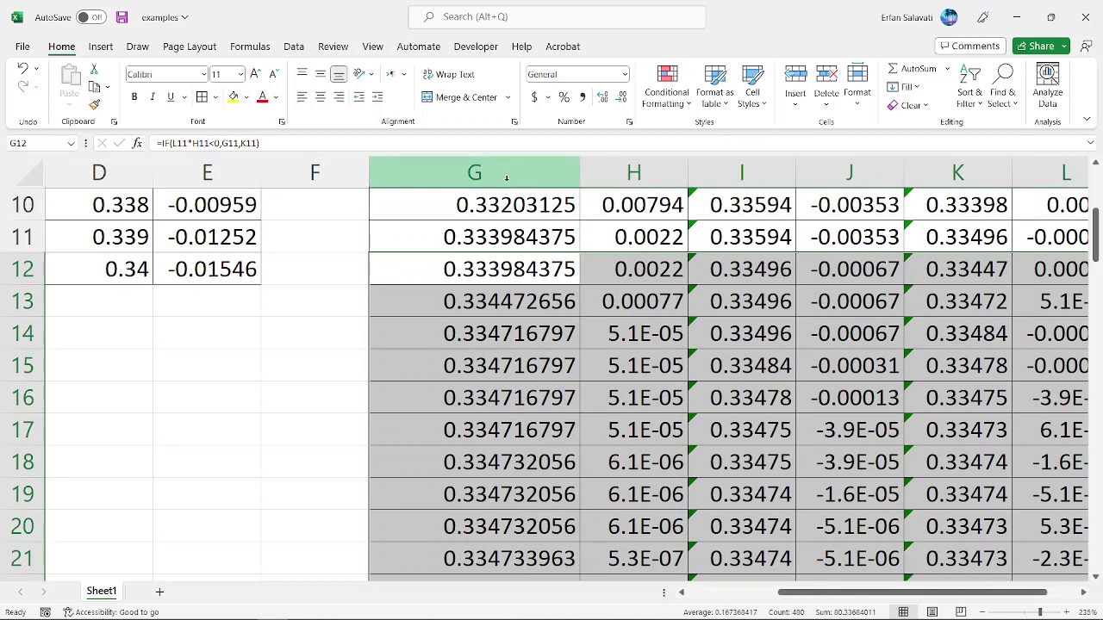
{"action": "left_click", "coordinate": [758, 215]}
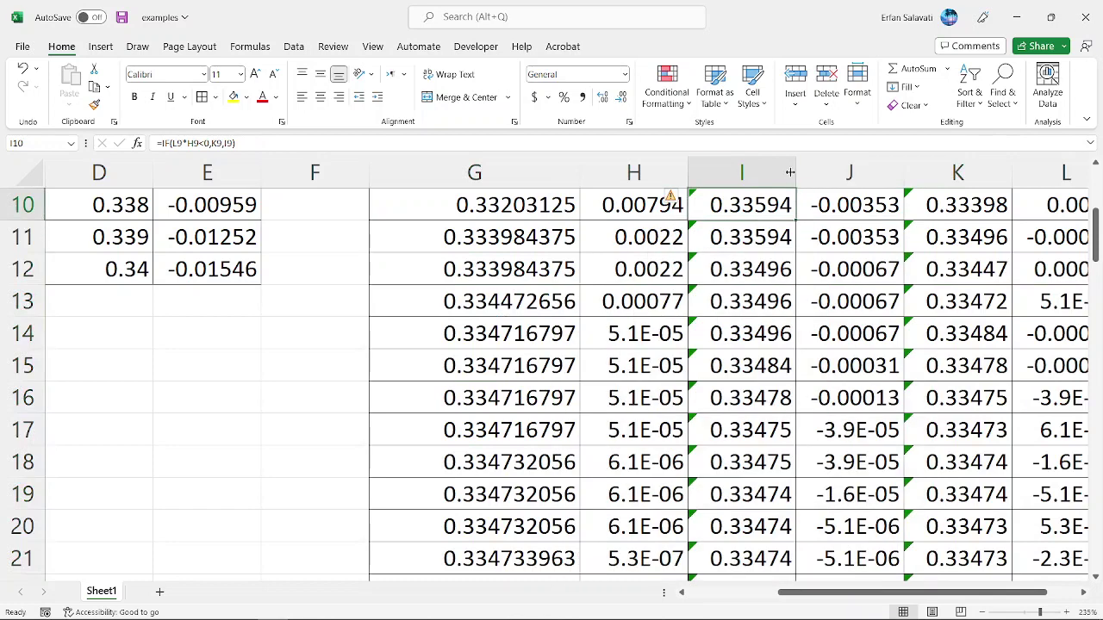
{"action": "left_click_drag", "start_coordinate": [795, 172], "coordinate": [901, 170]}
- Freeze the top row so the headers stay in view, and check the final iterations
{"action": "scroll", "coordinate": [748, 267], "scroll_direction": "up", "scroll_amount": 3}
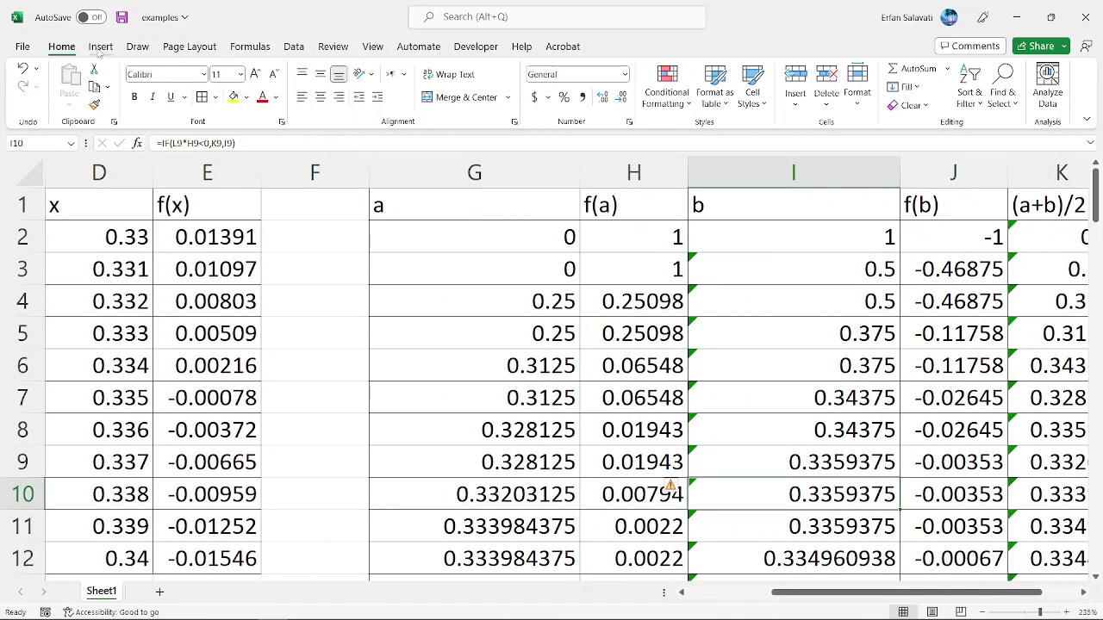
{"action": "left_click", "coordinate": [372, 47]}
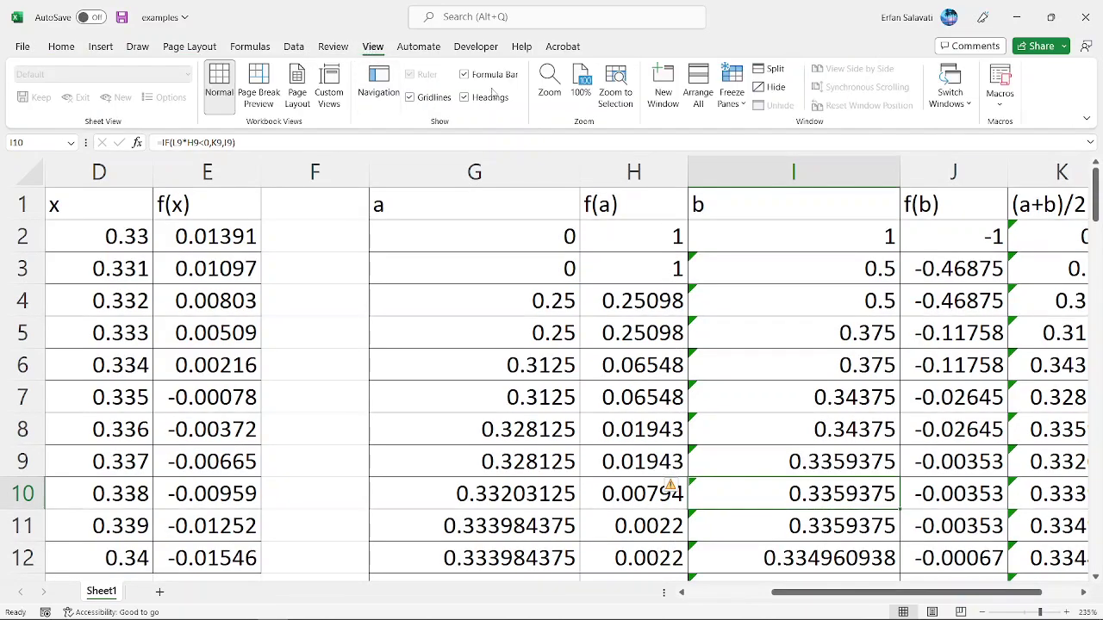
{"action": "left_click", "coordinate": [731, 93]}
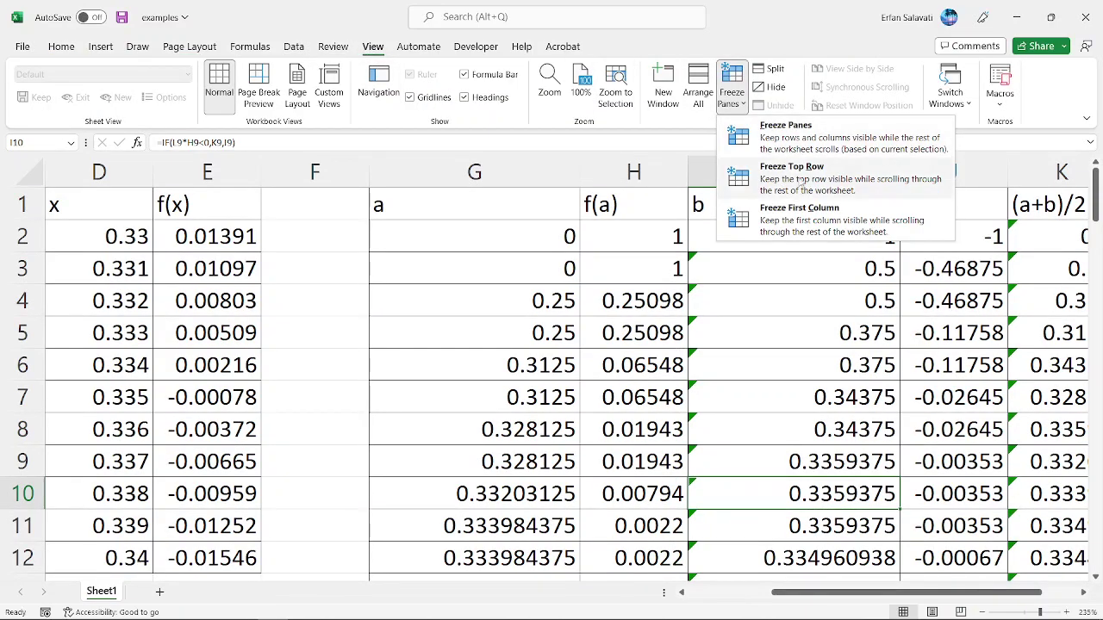
{"action": "left_click", "coordinate": [767, 199]}
{"action": "scroll", "coordinate": [676, 345], "scroll_direction": "down", "scroll_amount": 11}
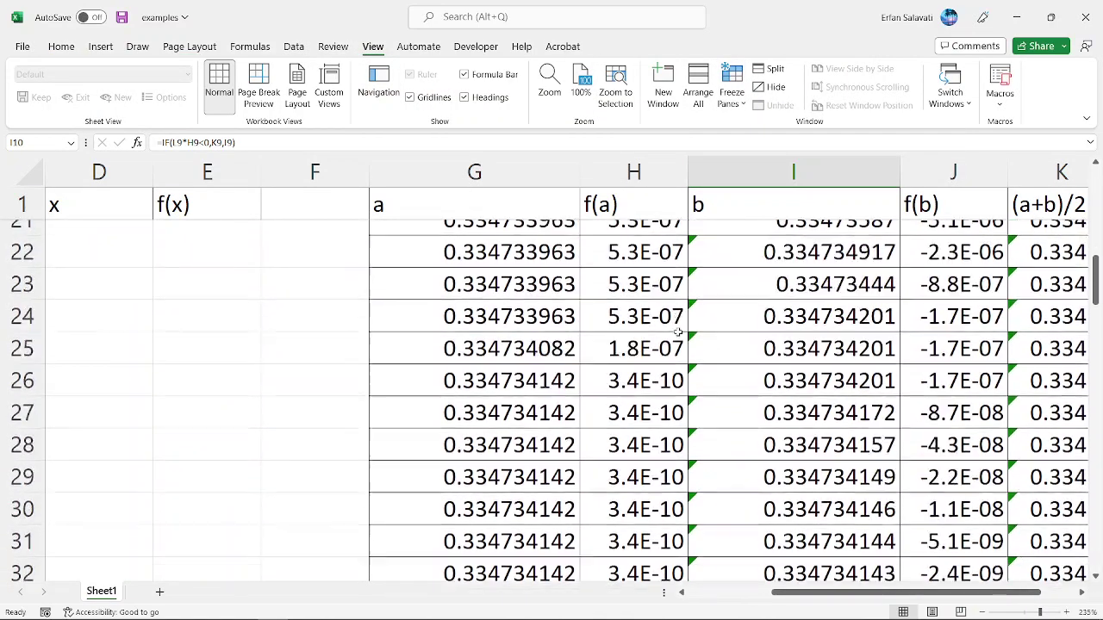
{"action": "scroll", "coordinate": [655, 319], "scroll_direction": "down", "scroll_amount": 16}
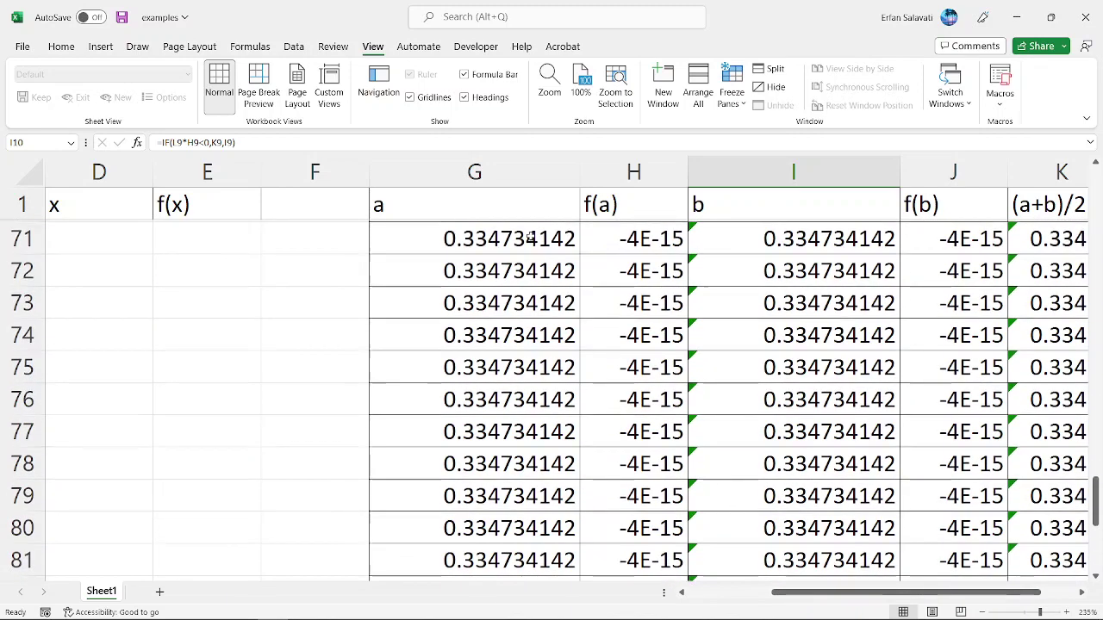
{"action": "left_click", "coordinate": [458, 183]}
{"action": "left_click", "coordinate": [736, 175], "text": "ctrl"}
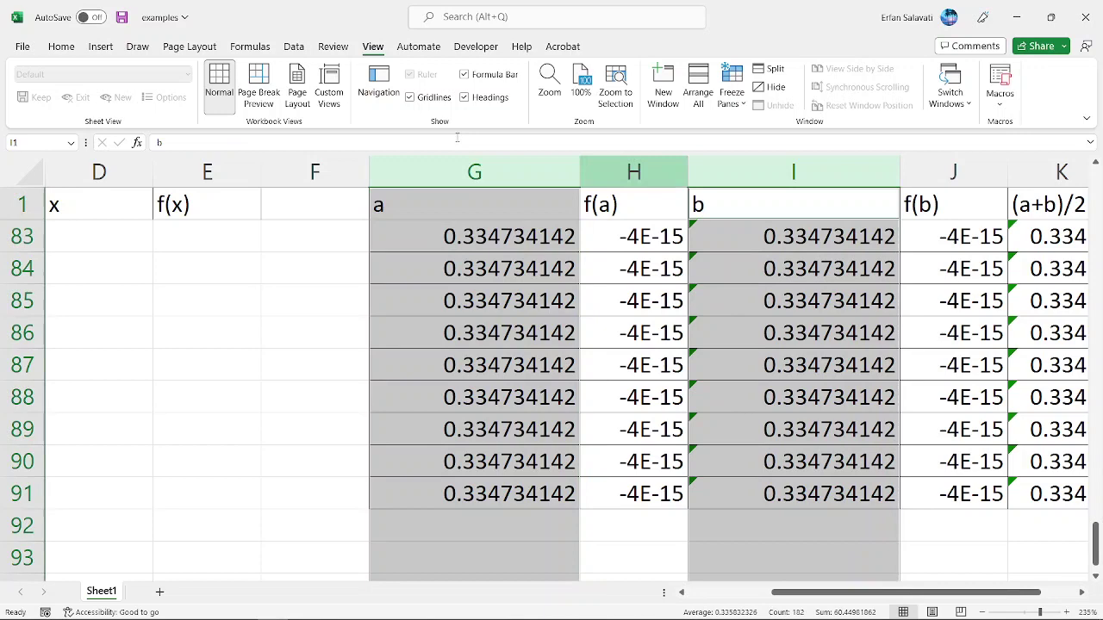
{"action": "left_click", "coordinate": [62, 46]}
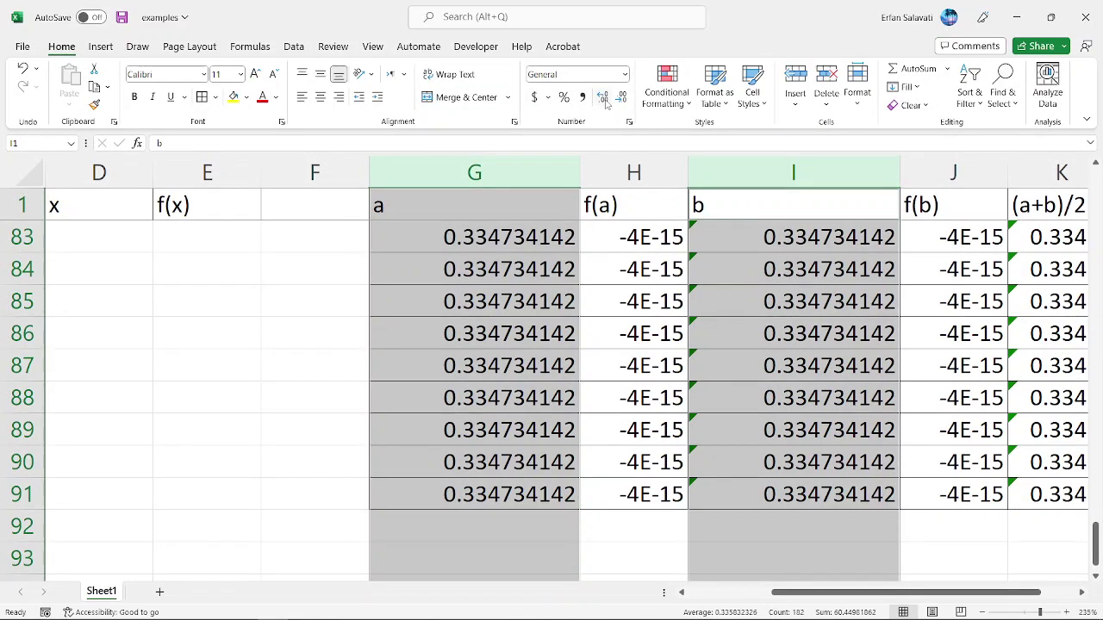
- Format G1:G91 in comma style with 14 decimal places and widen column G to fit the values
{"action": "left_click", "coordinate": [494, 242]}
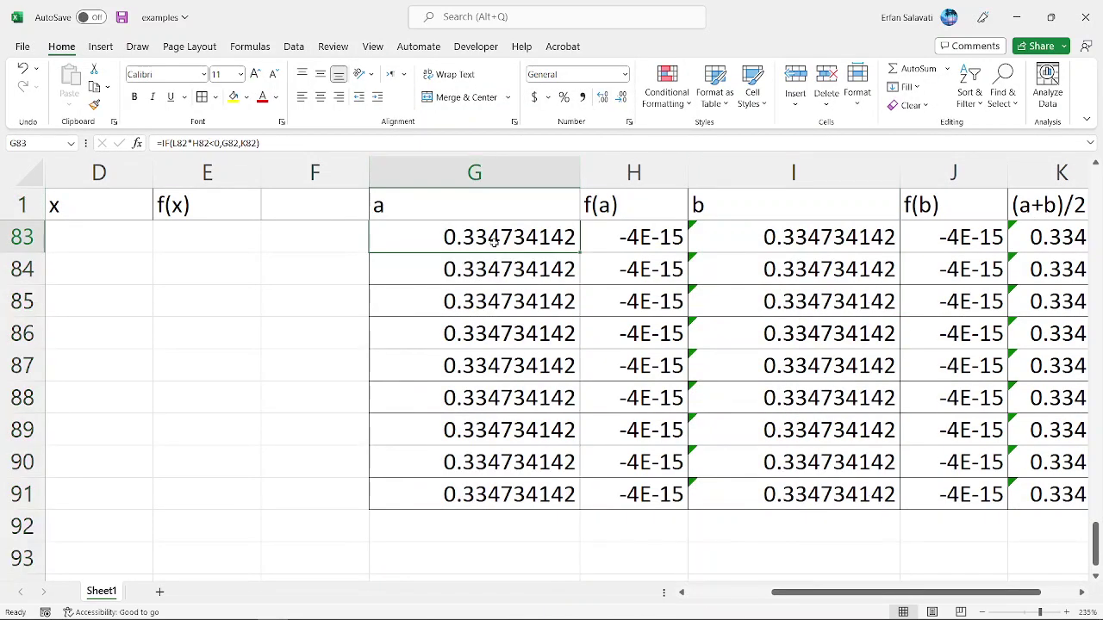
{"action": "key", "text": "ctrl+Up"}
{"action": "key", "text": "ctrl+shift+Down"}
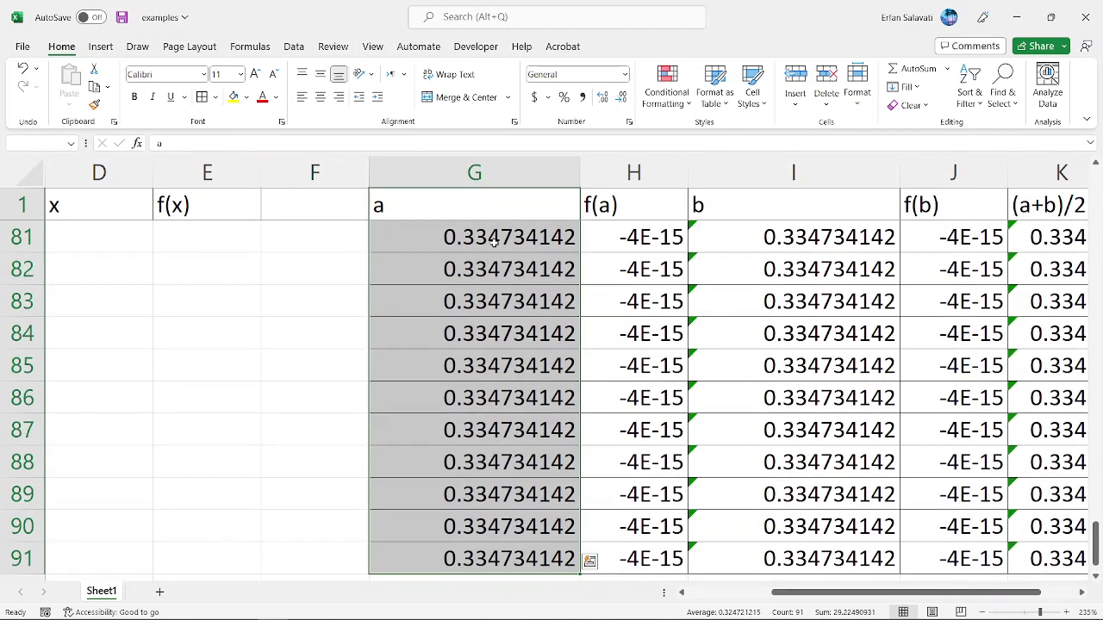
{"action": "left_click", "coordinate": [582, 97]}
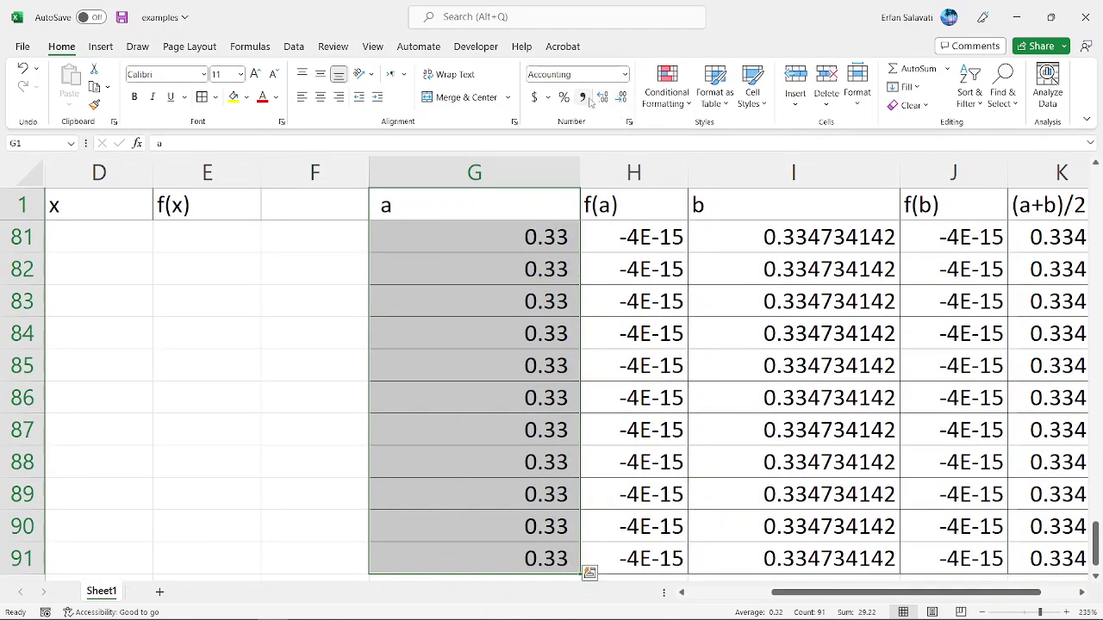
{"action": "left_click", "coordinate": [603, 96]}
{"action": "left_click", "coordinate": [602, 96]}
{"action": "left_click", "coordinate": [602, 97]}
{"action": "left_click", "coordinate": [602, 97]}
{"action": "left_click", "coordinate": [603, 96]}
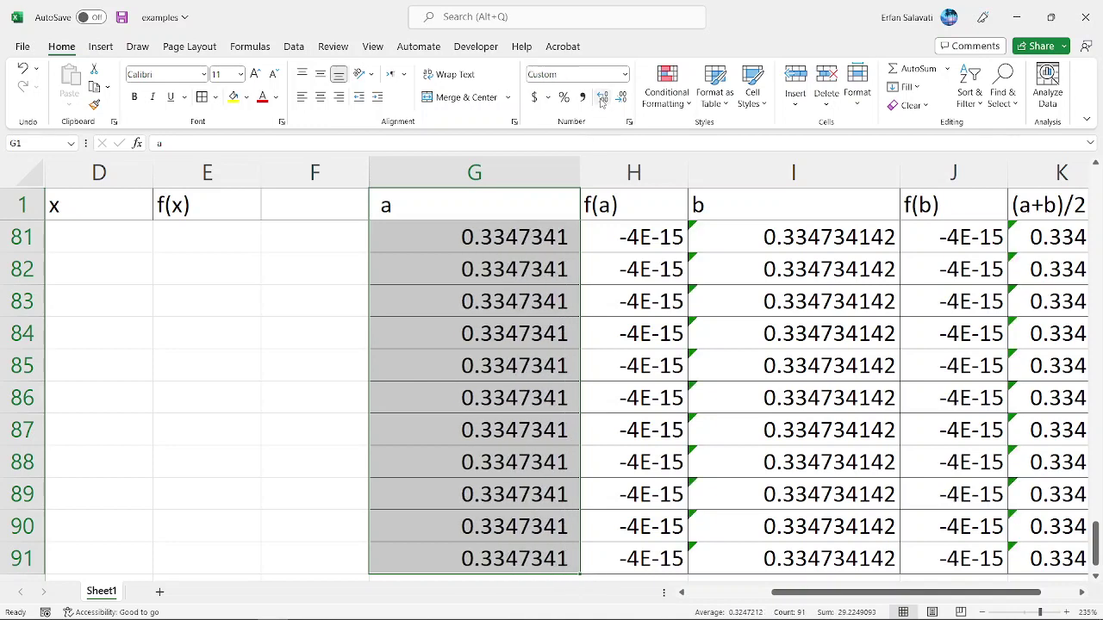
{"action": "left_click", "coordinate": [603, 97]}
{"action": "left_click", "coordinate": [603, 97]}
{"action": "left_click", "coordinate": [603, 96]}
{"action": "left_click", "coordinate": [602, 98]}
{"action": "left_click", "coordinate": [603, 99]}
{"action": "left_click", "coordinate": [602, 99]}
{"action": "left_click", "coordinate": [603, 98]}
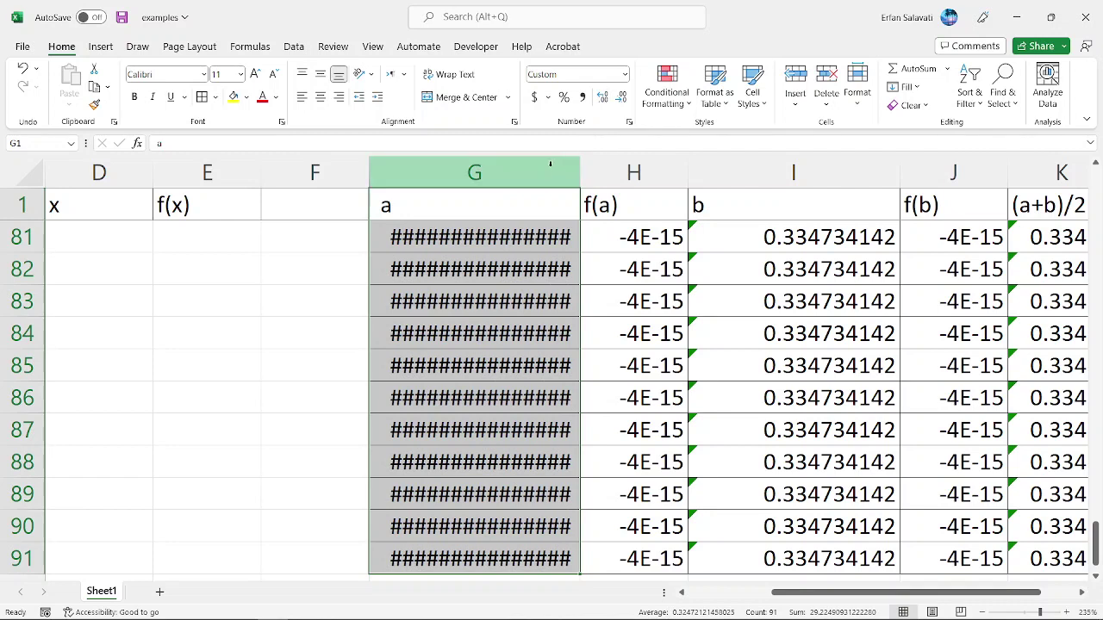
{"action": "left_click_drag", "start_coordinate": [578, 165], "coordinate": [622, 165]}
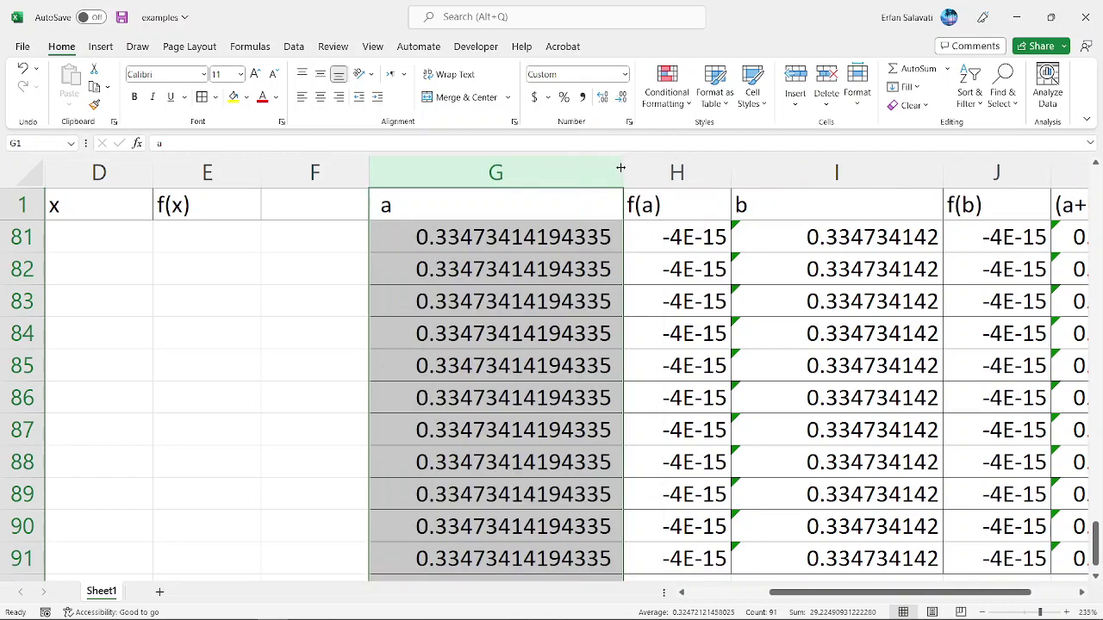
- Format the b values in I2:I91 to show 14 decimal places and widen column I to fit them
{"action": "left_click", "coordinate": [830, 232]}
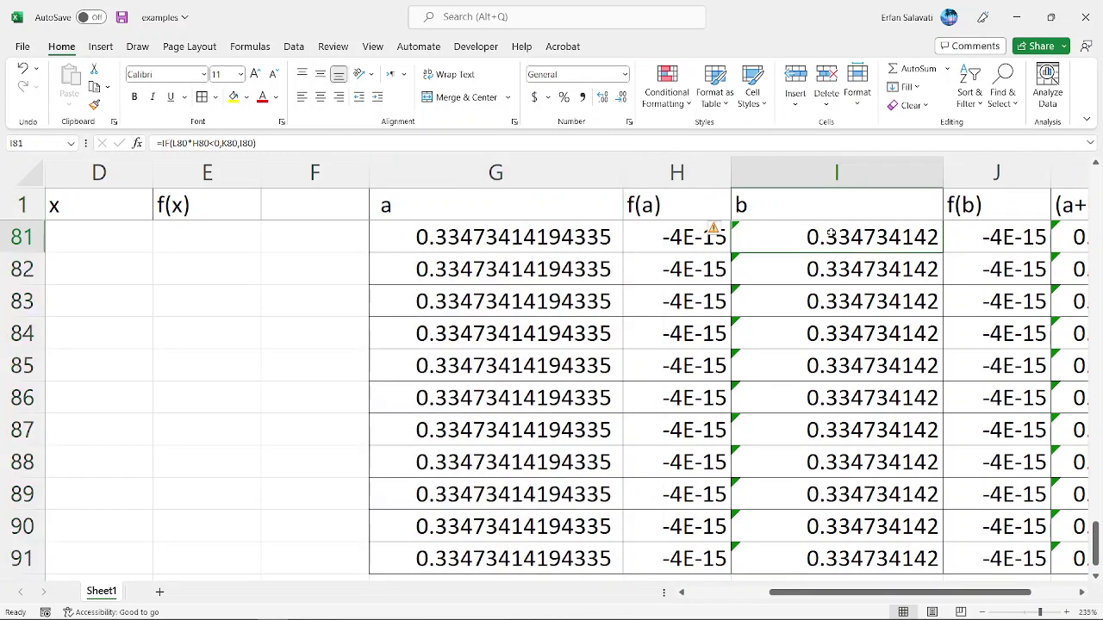
{"action": "key", "text": "ctrl+Up"}
{"action": "left_click", "coordinate": [829, 233]}
{"action": "key", "text": "ctrl+shift+Down"}
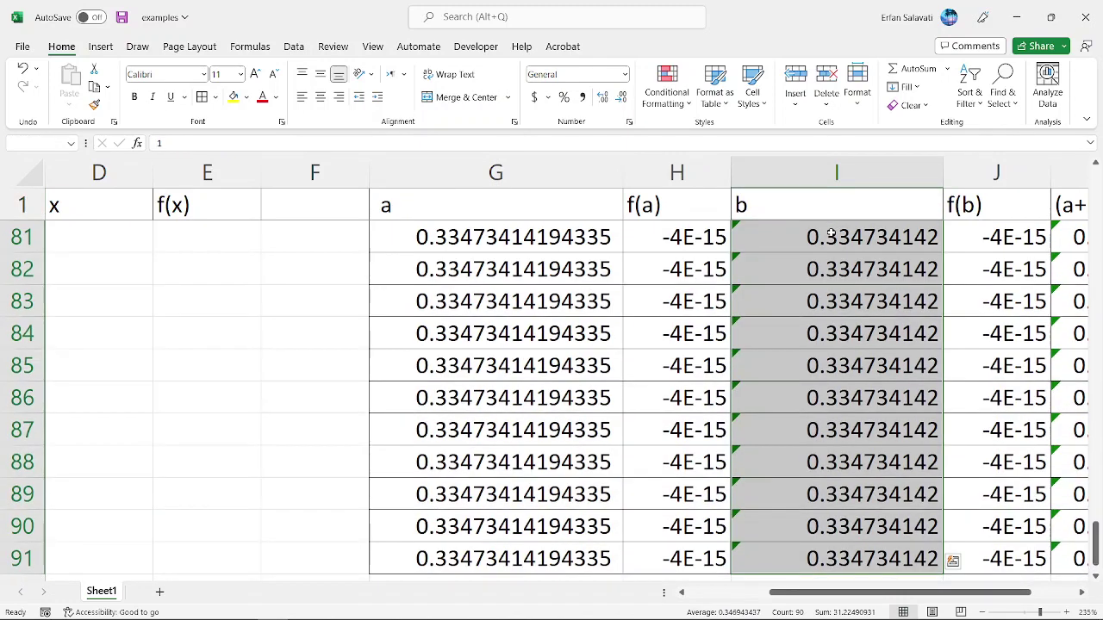
{"action": "left_click", "coordinate": [602, 97]}
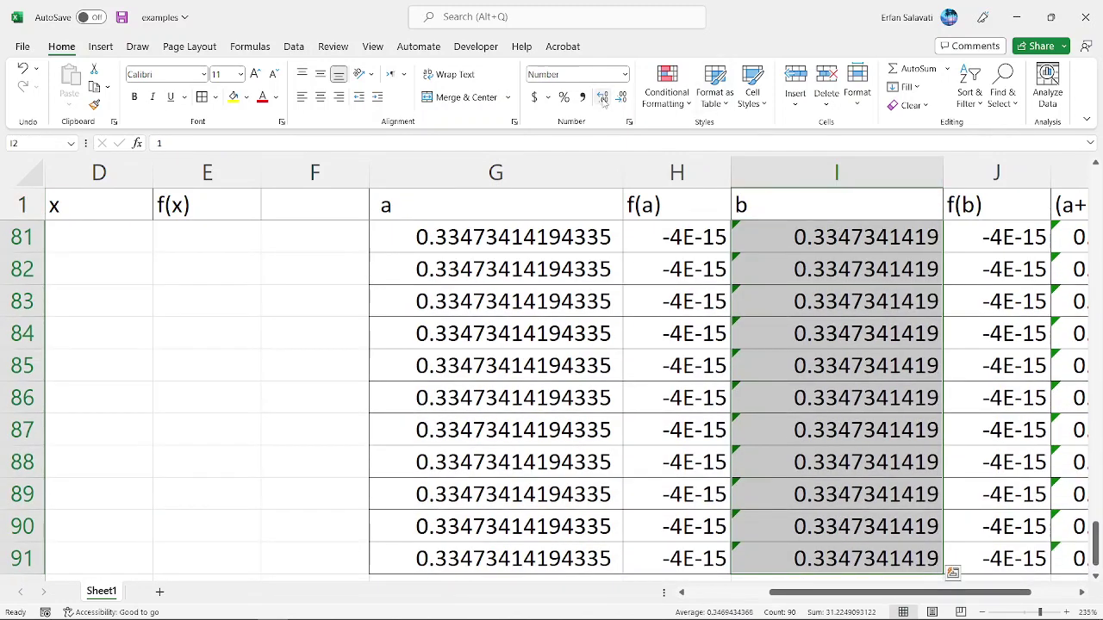
{"action": "left_click", "coordinate": [602, 97]}
{"action": "left_click", "coordinate": [602, 97]}
{"action": "left_click", "coordinate": [602, 97]}
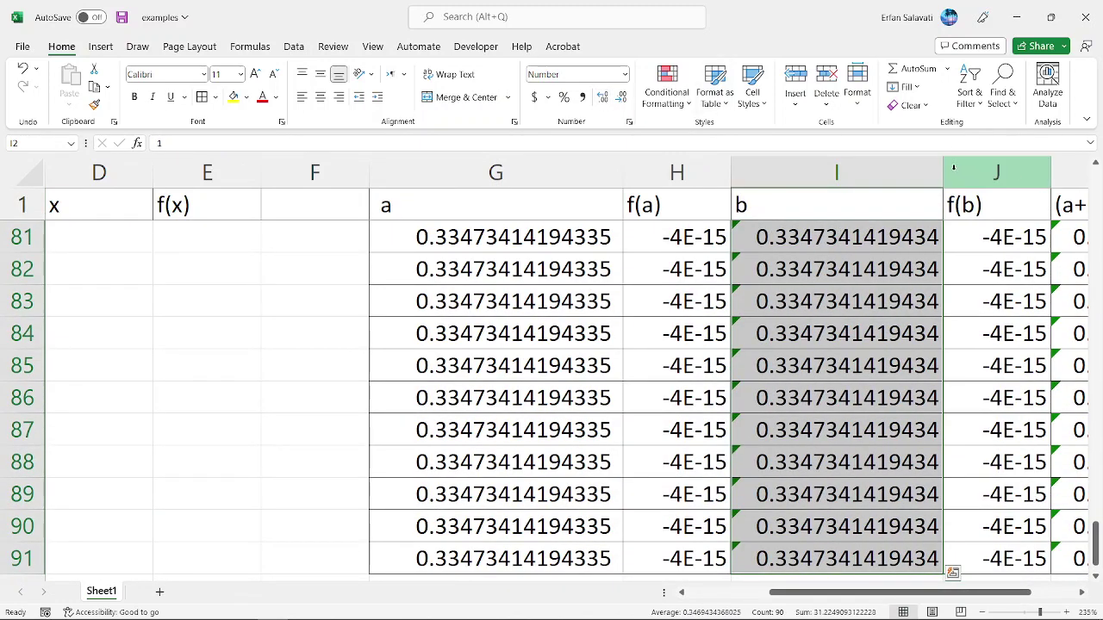
{"action": "double_click", "coordinate": [948, 167]}
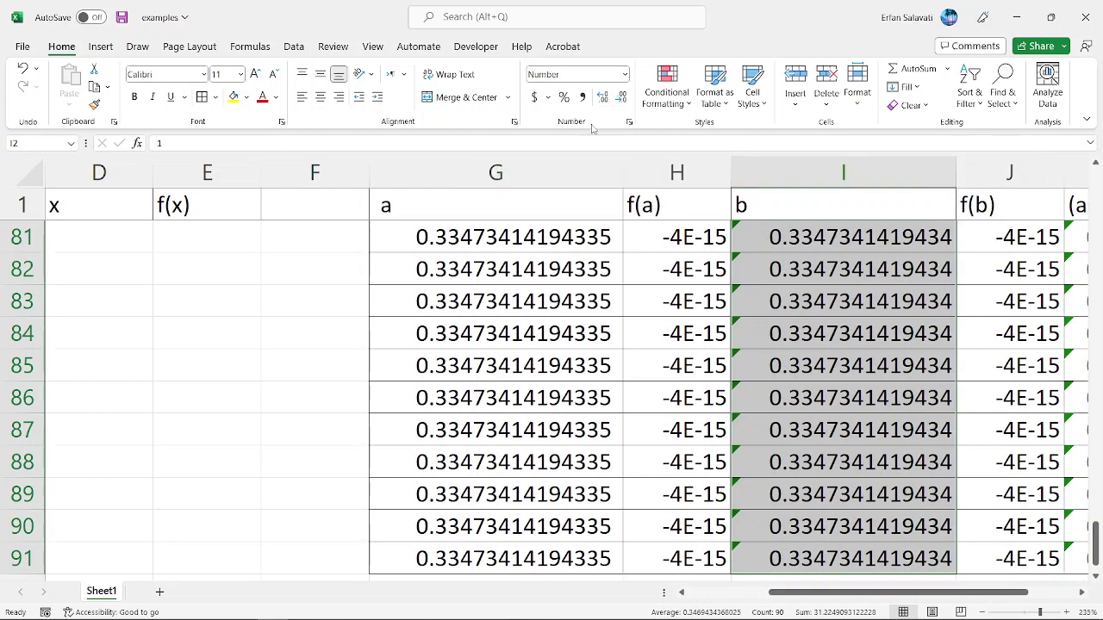
{"action": "left_click", "coordinate": [603, 98]}
{"action": "left_click", "coordinate": [816, 340]}
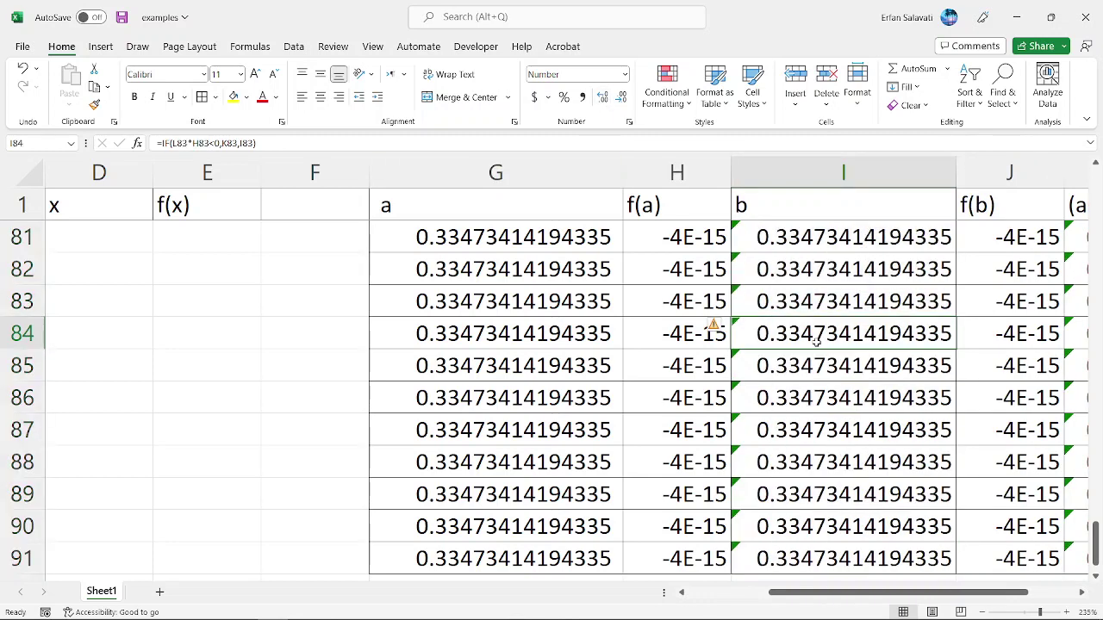
- Compare the final a and b values in G91 and I91
{"action": "scroll", "coordinate": [816, 340], "scroll_direction": "down", "scroll_amount": 5}
{"action": "scroll", "coordinate": [818, 340], "scroll_direction": "up", "scroll_amount": 4}
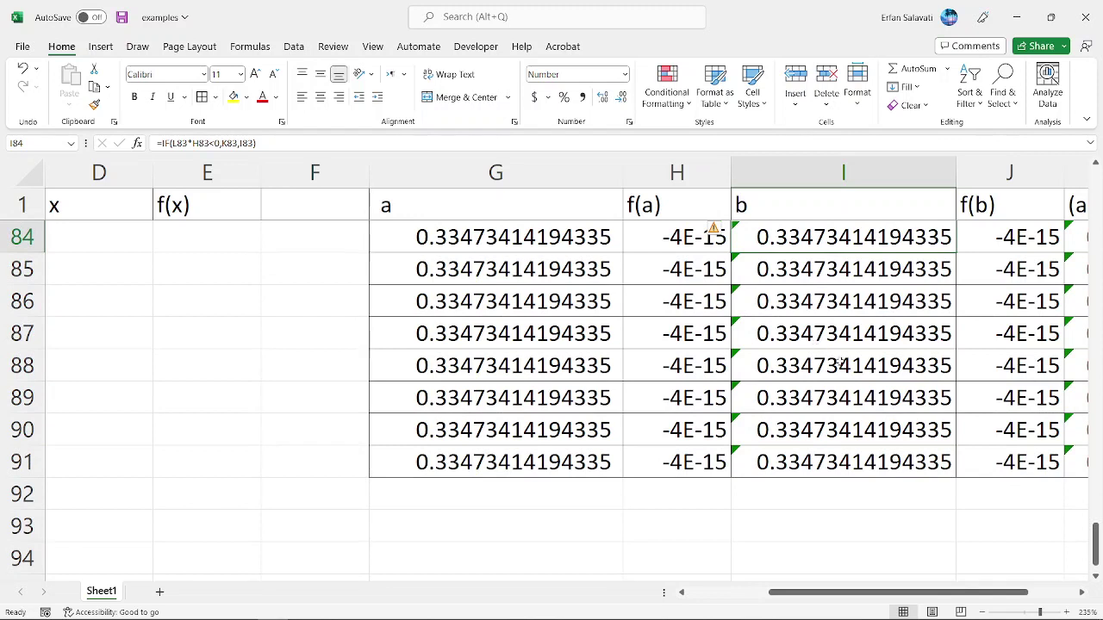
{"action": "left_click", "coordinate": [23, 462]}
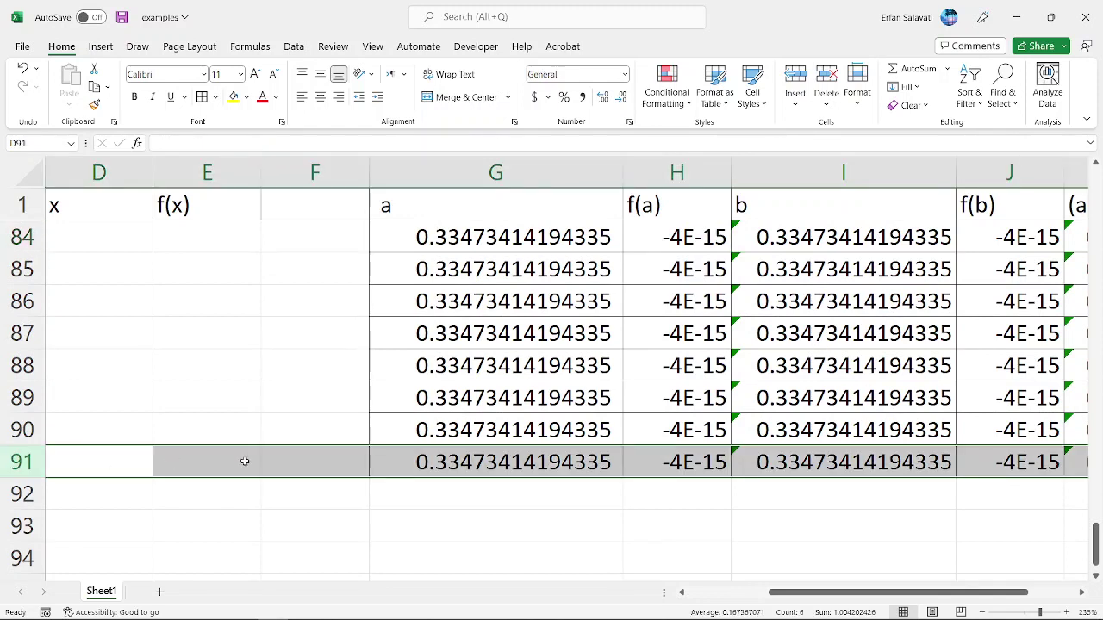
{"action": "left_click", "coordinate": [450, 456]}
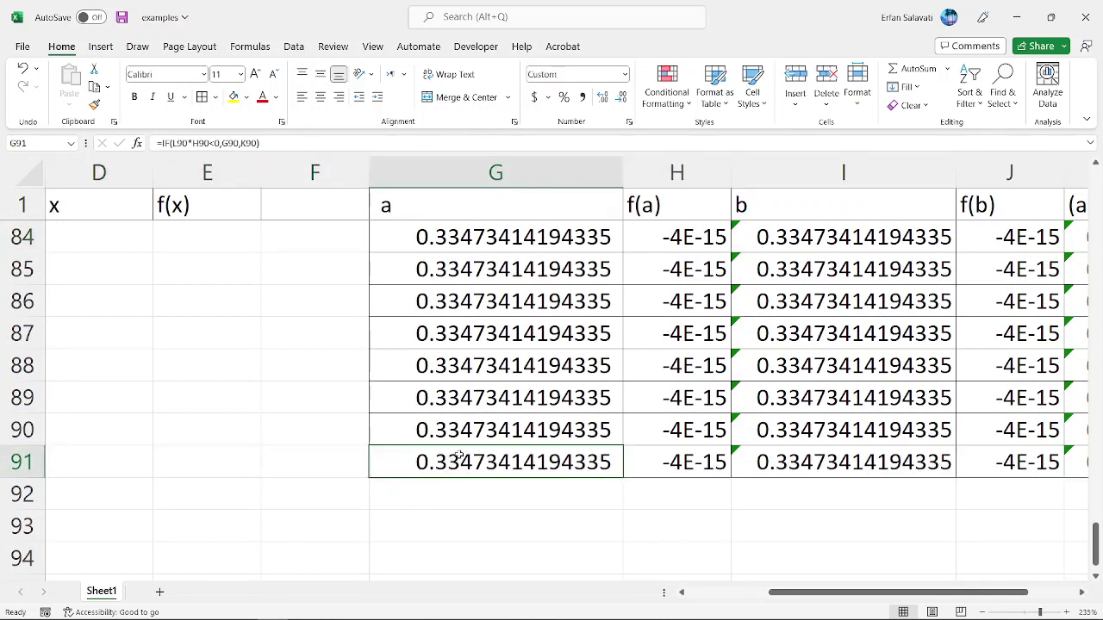
{"action": "left_click", "coordinate": [791, 468], "text": "ctrl"}
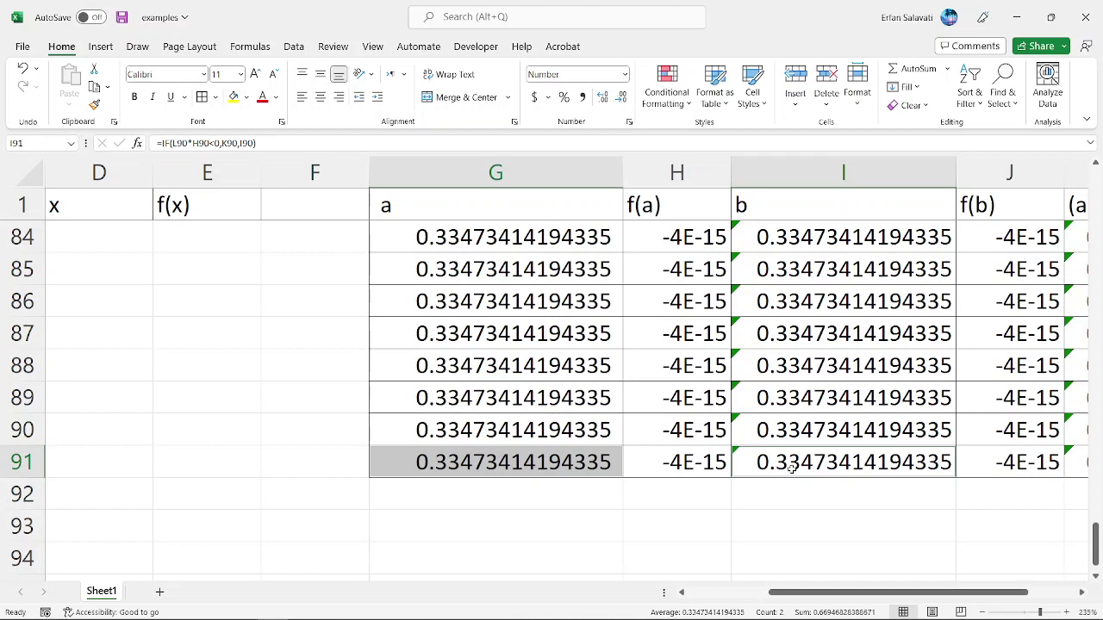
{"action": "left_click", "coordinate": [490, 462]}
{"action": "left_click", "coordinate": [808, 461], "text": "ctrl"}
{"action": "scroll", "coordinate": [898, 438], "scroll_direction": "down", "scroll_amount": 2}
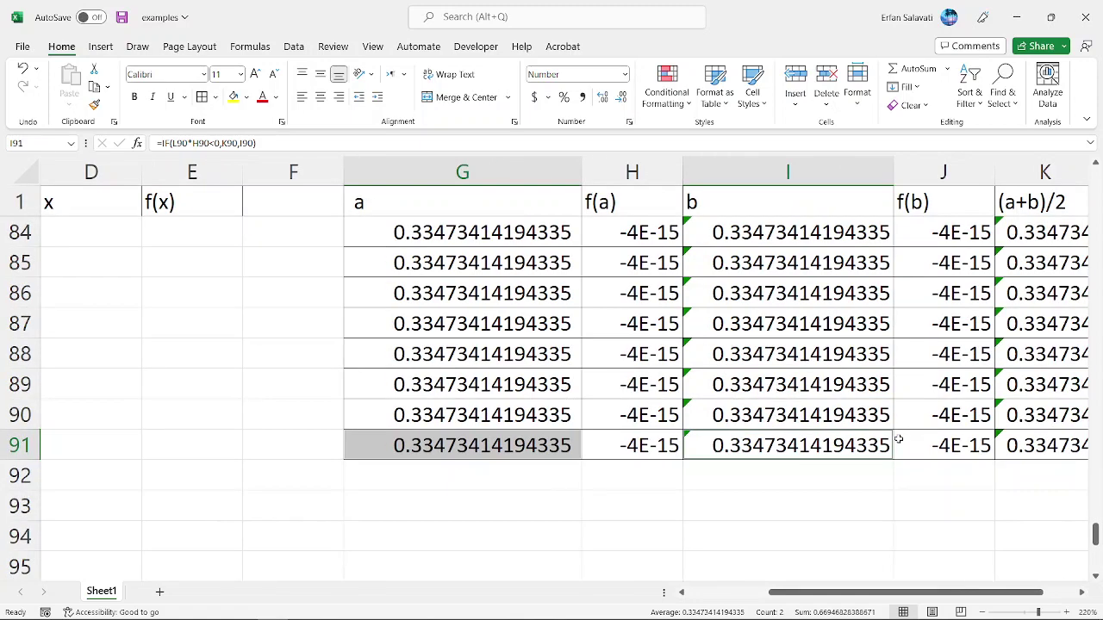
- Review the bisection table from the last iterations back to H2, and recheck the final interval in G91 and I91
{"action": "scroll", "coordinate": [898, 438], "scroll_direction": "down", "scroll_amount": 1}
{"action": "scroll", "coordinate": [898, 438], "scroll_direction": "up", "scroll_amount": 6}
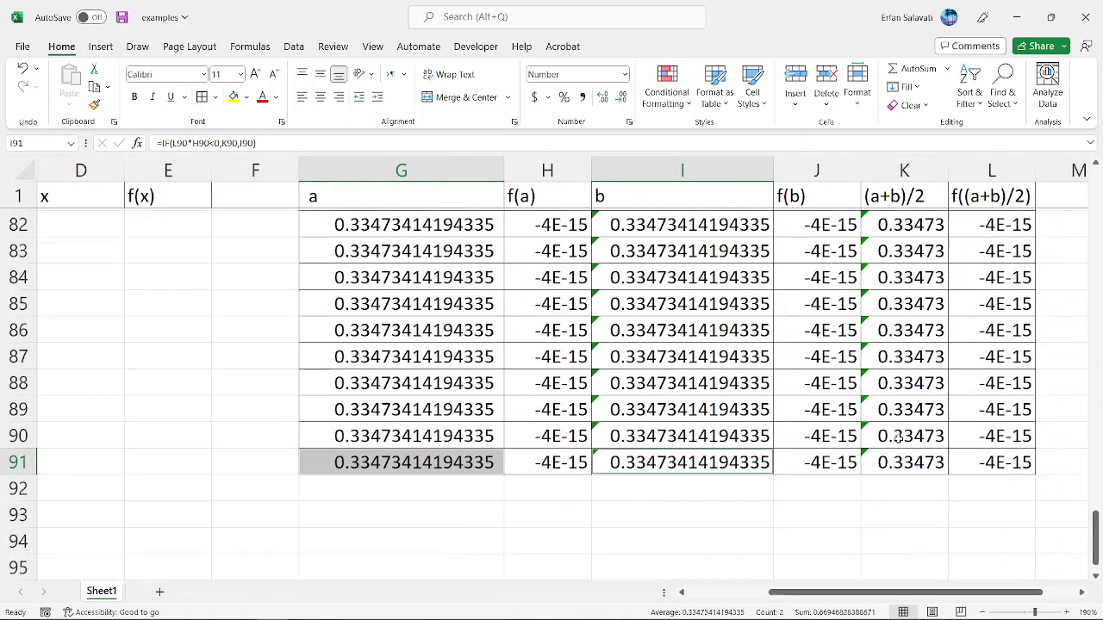
{"action": "scroll", "coordinate": [898, 439], "scroll_direction": "up", "scroll_amount": 13}
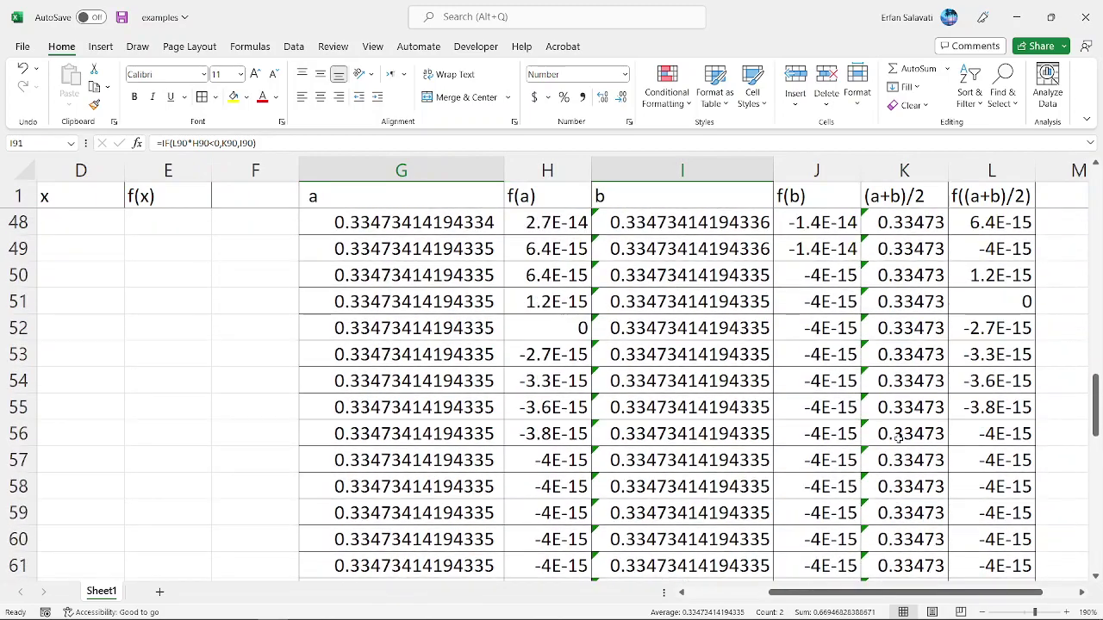
{"action": "scroll", "coordinate": [898, 438], "scroll_direction": "up", "scroll_amount": 8}
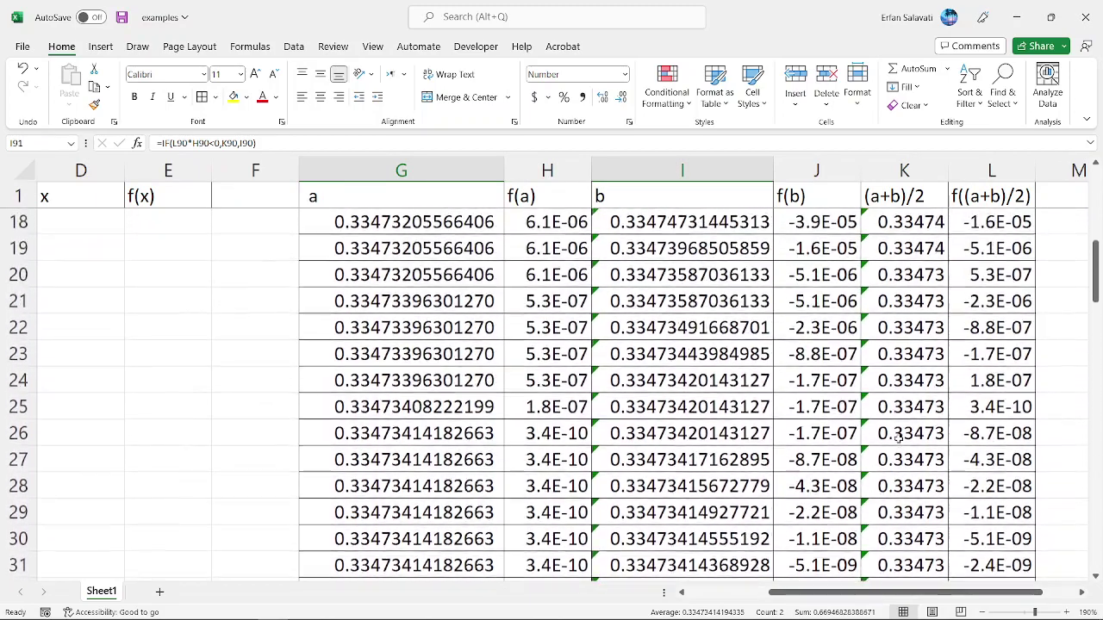
{"action": "scroll", "coordinate": [898, 438], "scroll_direction": "up", "scroll_amount": 1}
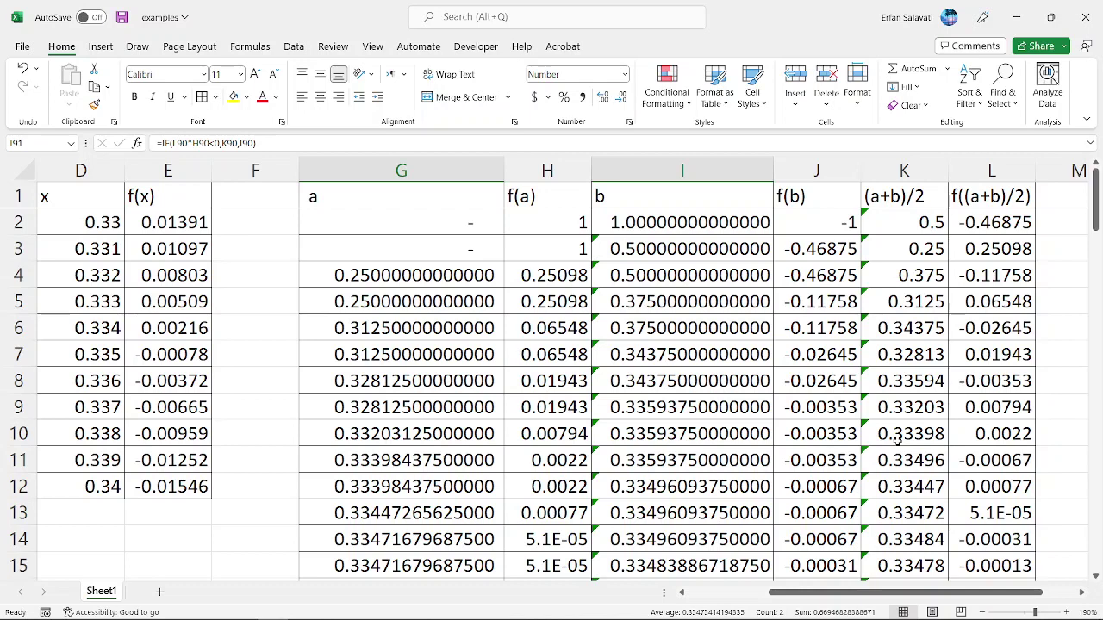
{"action": "left_click", "coordinate": [539, 223]}
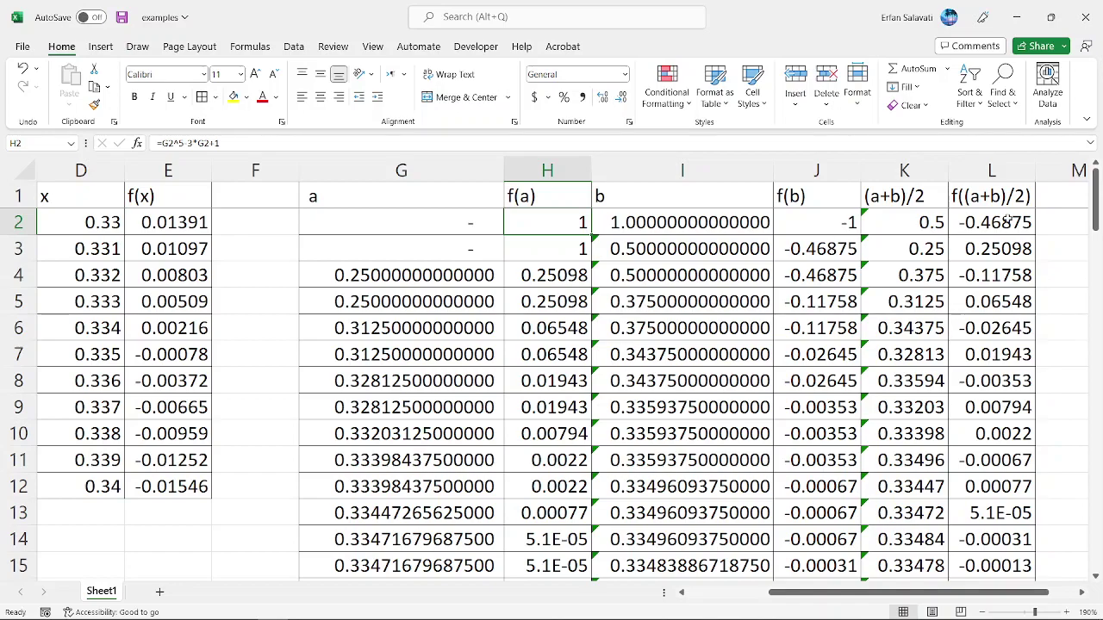
{"action": "scroll", "coordinate": [804, 455], "scroll_direction": "down", "scroll_amount": 16}
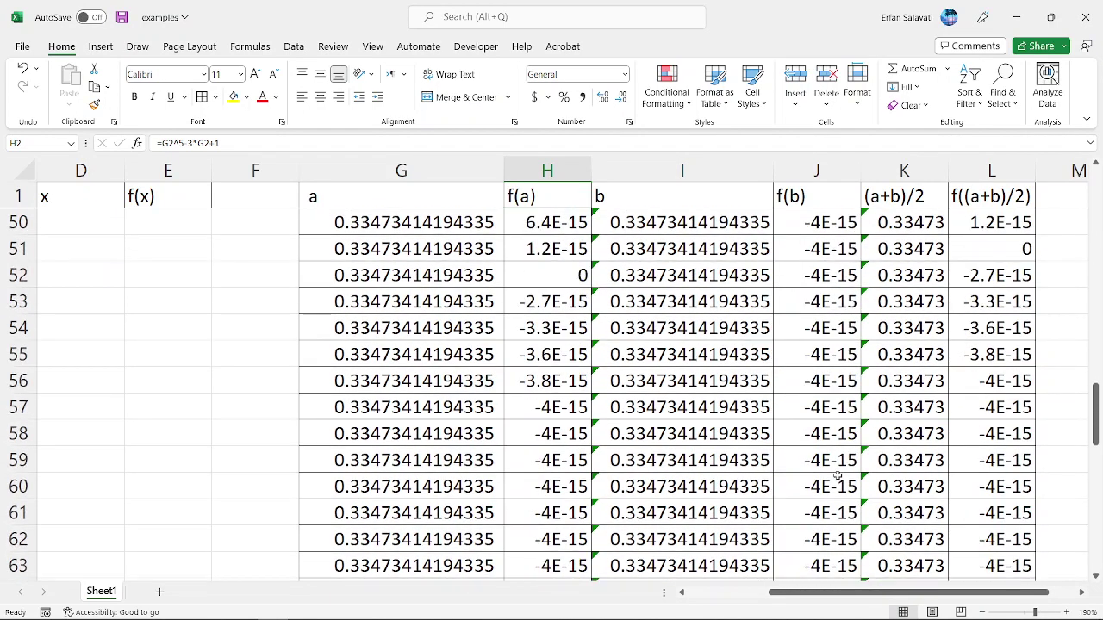
{"action": "scroll", "coordinate": [827, 479], "scroll_direction": "down", "scroll_amount": 10}
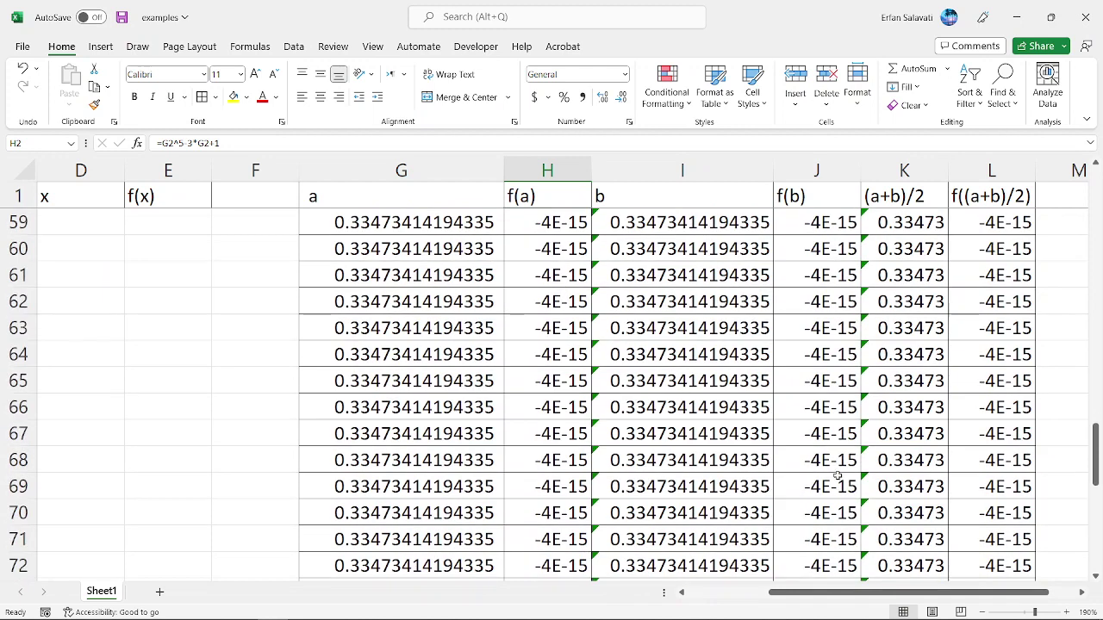
{"action": "left_click", "coordinate": [407, 515]}
{"action": "left_click", "coordinate": [679, 513], "text": "ctrl"}
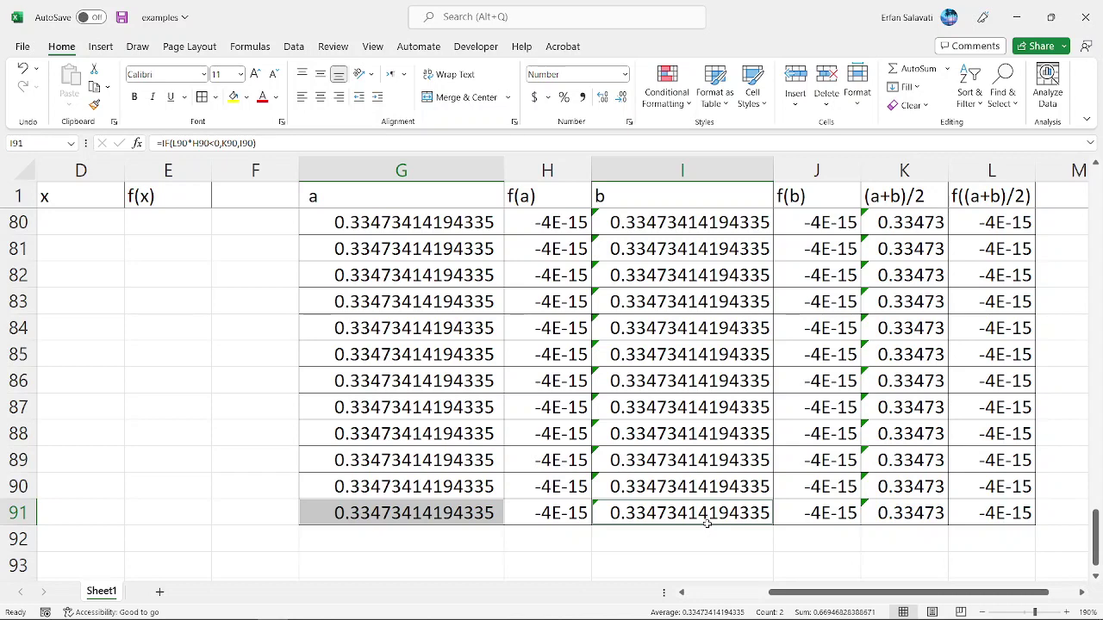
- Switch to the slide presentation and advance to the Example 2 slide on optimization
{"action": "key", "text": "alt+Tab"}
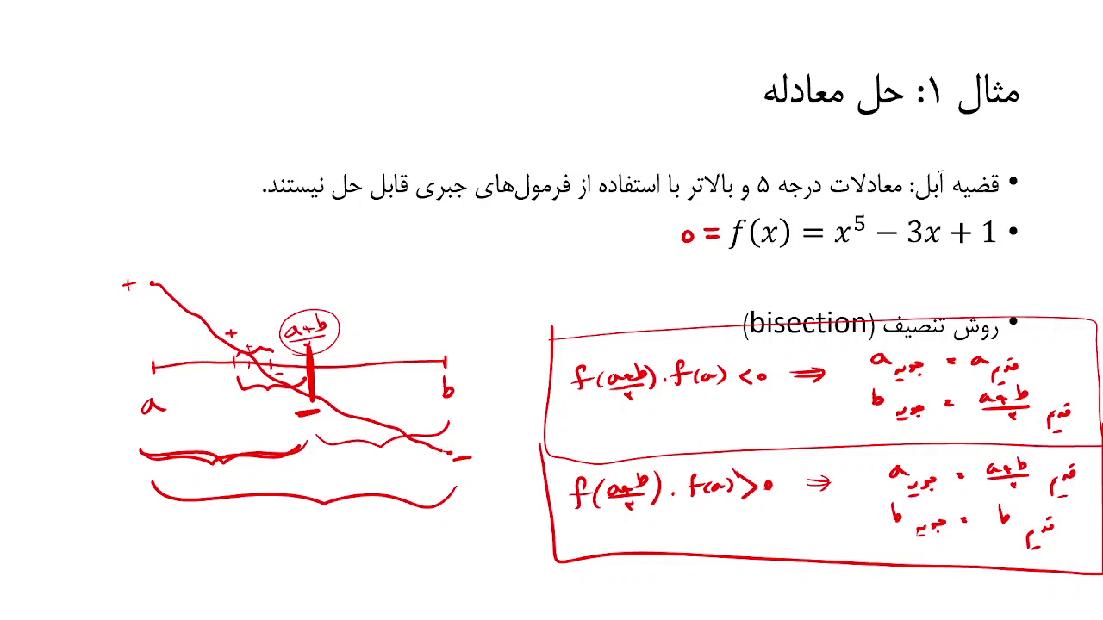
{"action": "key", "text": "Right"}
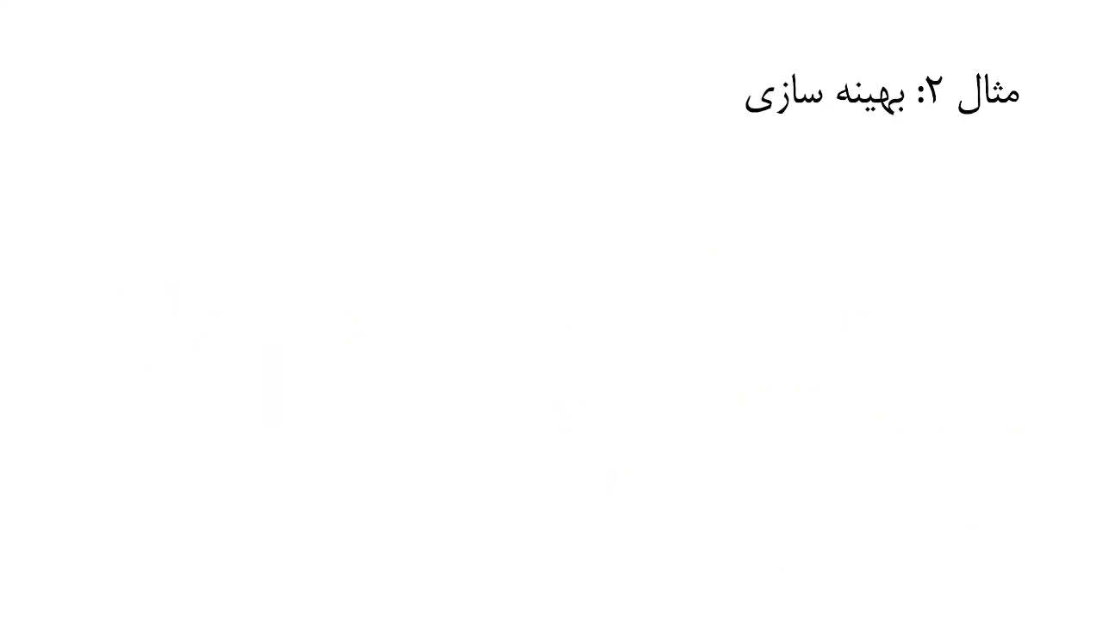
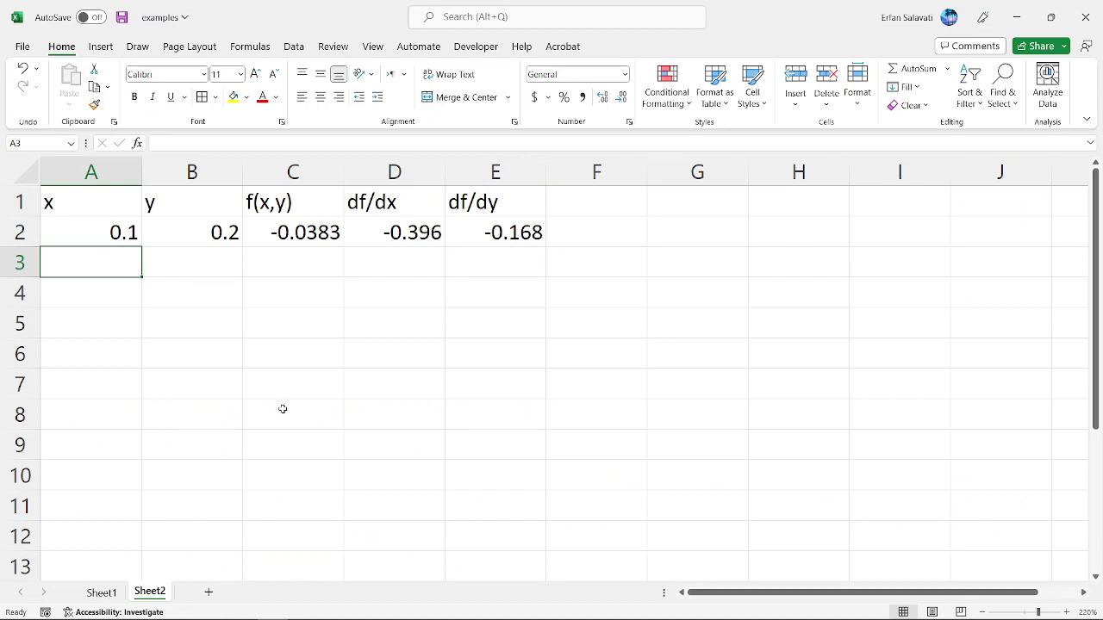
- Insert a blank row above the x, y, f(x,y), df/dx and df/dy headers on Sheet2
{"action": "type", "text": "="}
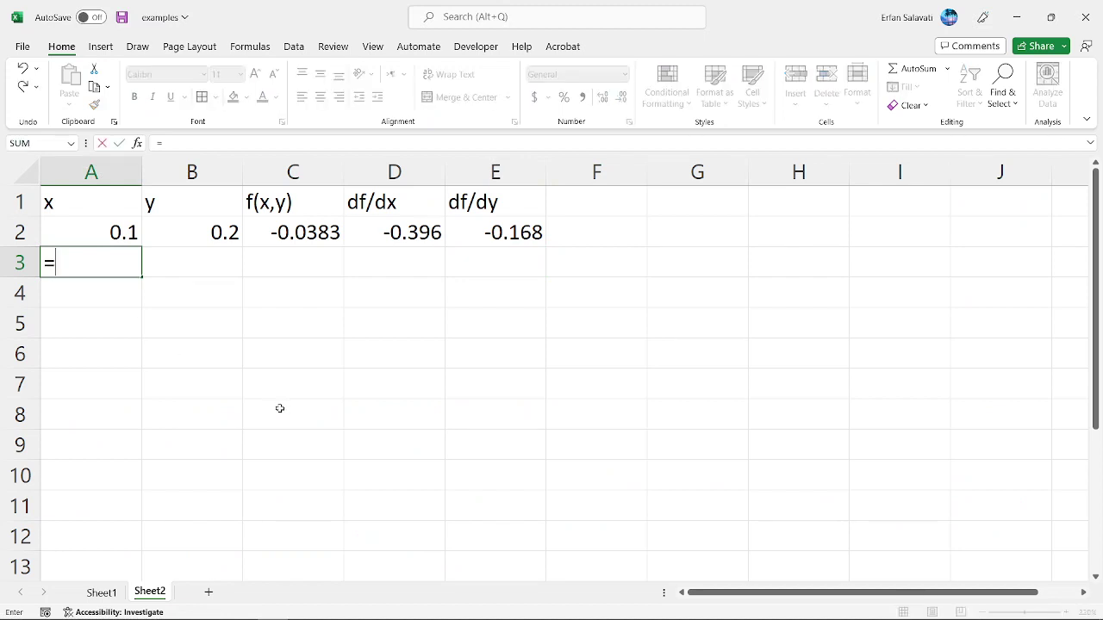
{"action": "key", "text": "Escape"}
{"action": "left_click", "coordinate": [11, 191]}
{"action": "right_click", "coordinate": [11, 191]}
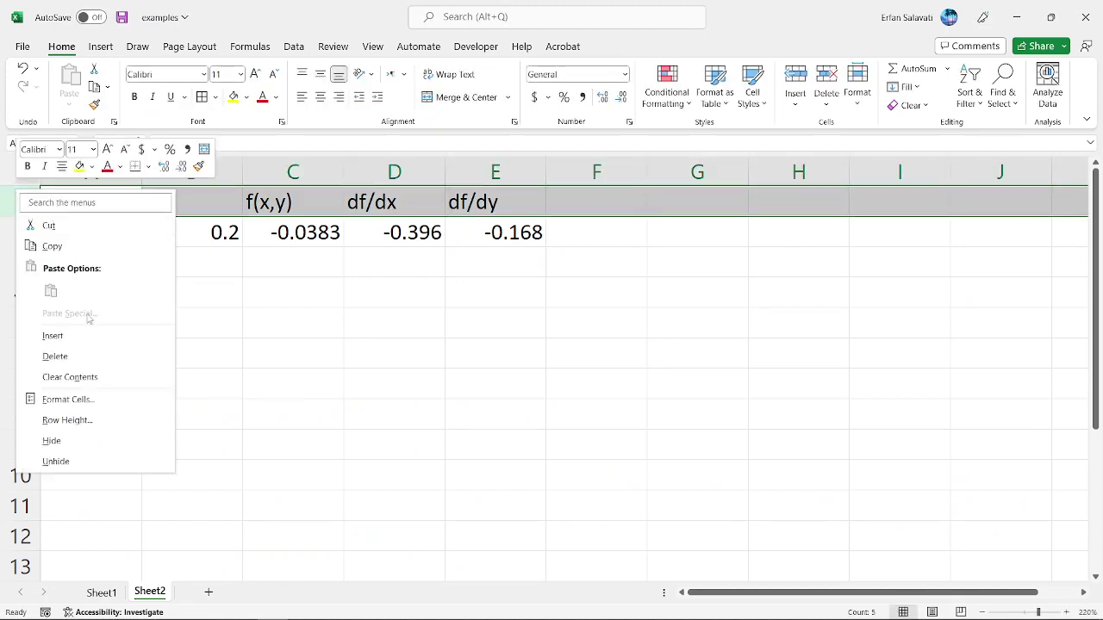
{"action": "left_click", "coordinate": [90, 335]}
- Enter the step-size label a in A1 and its value 0.1 in B1
{"action": "left_click", "coordinate": [73, 200]}
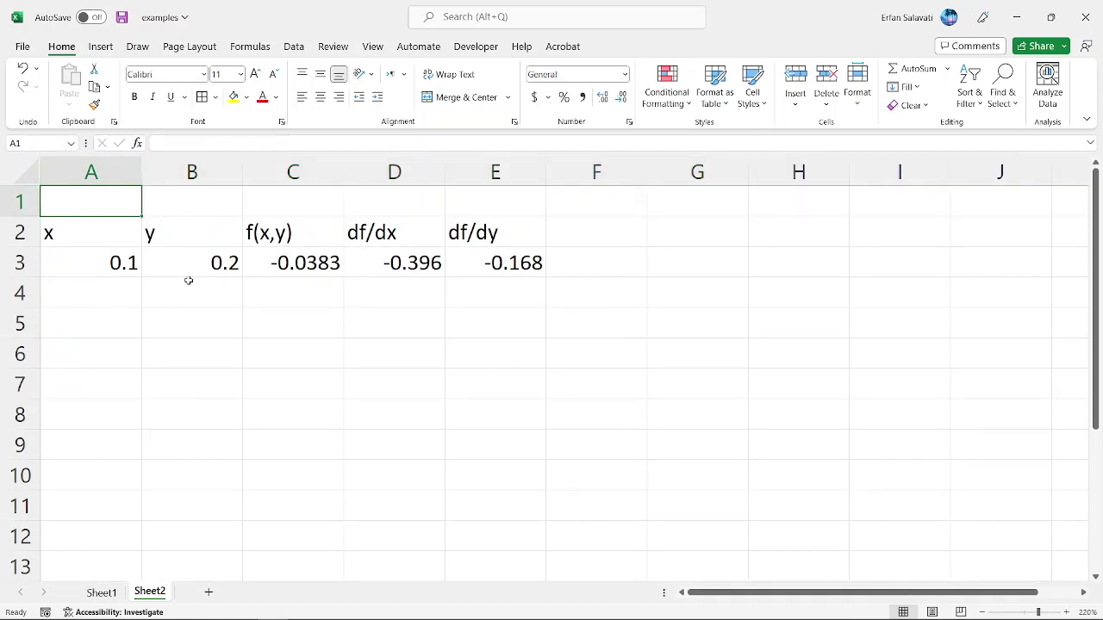
{"action": "type", "text": "a"}
{"action": "key", "text": "Tab"}
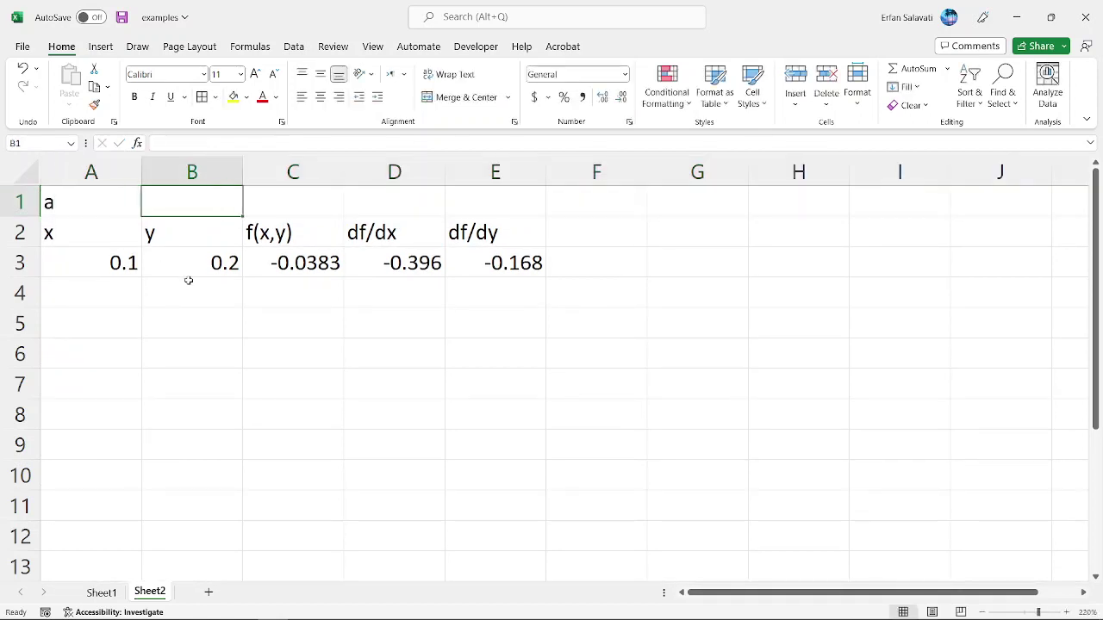
{"action": "type", "text": ".1"}
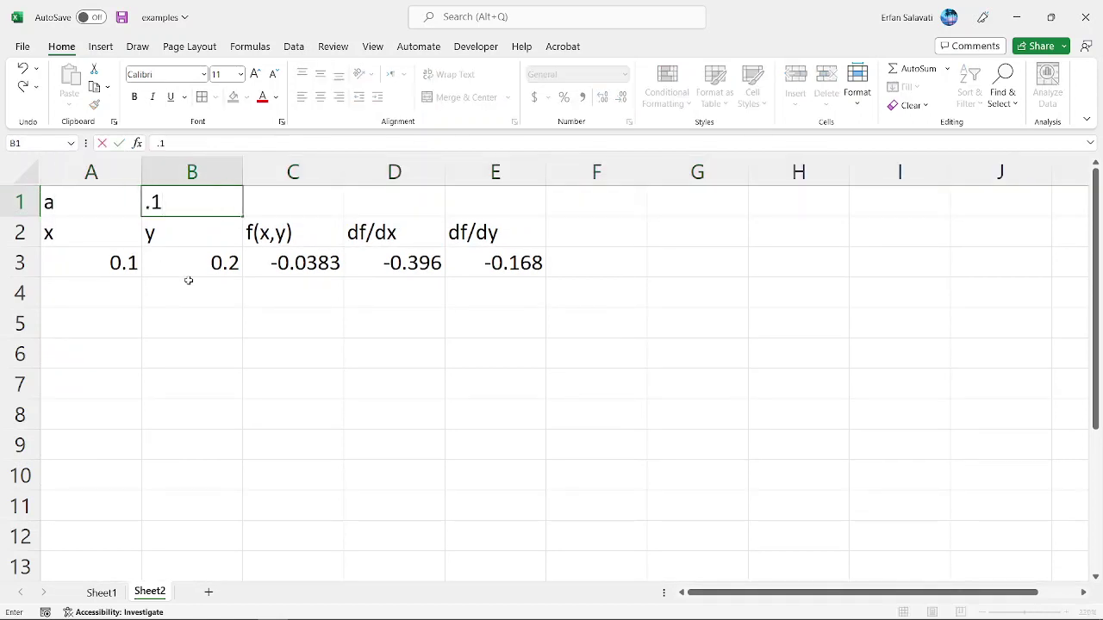
{"action": "key", "text": "Down"}
- Enter the gradient-descent update for x in A4 as =A3-B1*D3
{"action": "key", "text": "Down"}
{"action": "key", "text": "Down"}
{"action": "key", "text": "Left"}
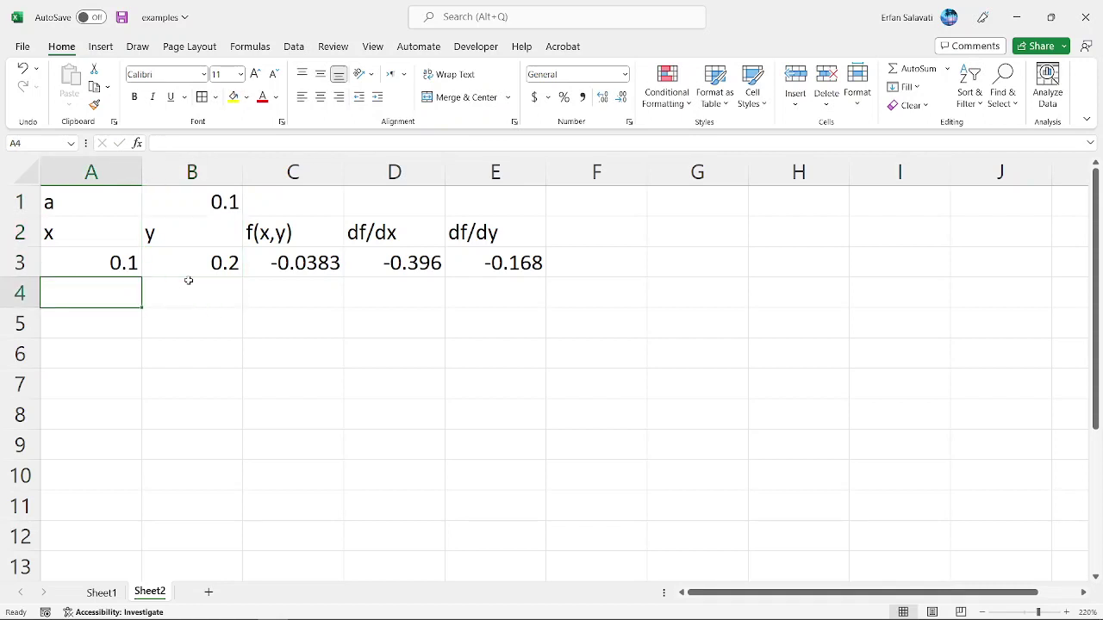
{"action": "type", "text": "x"}
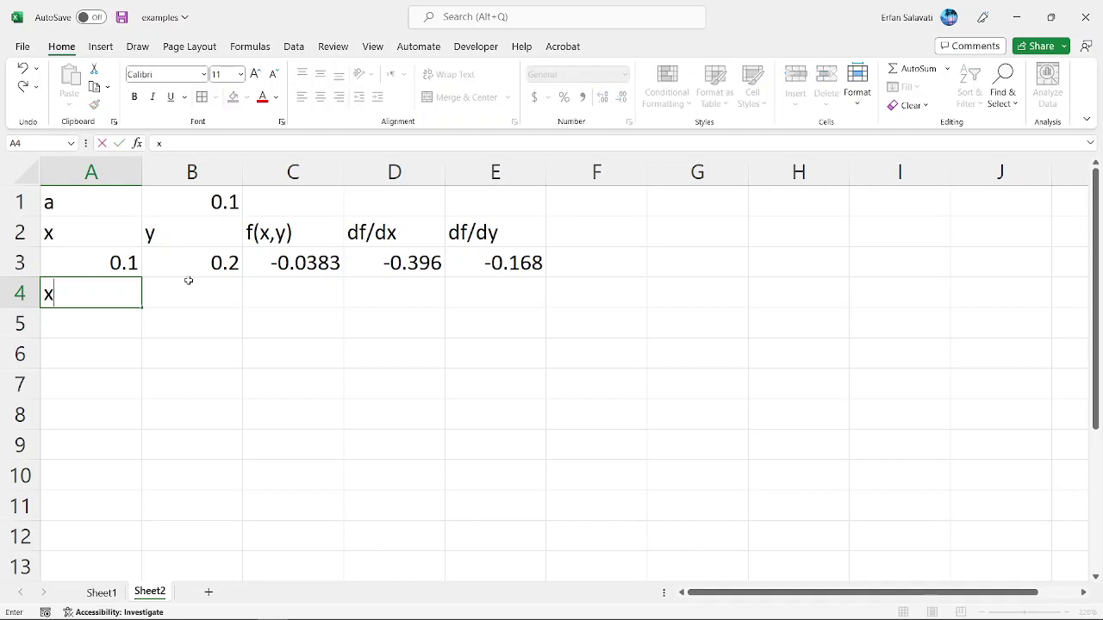
{"action": "key", "text": "BackSpace"}
{"action": "type", "text": "="}
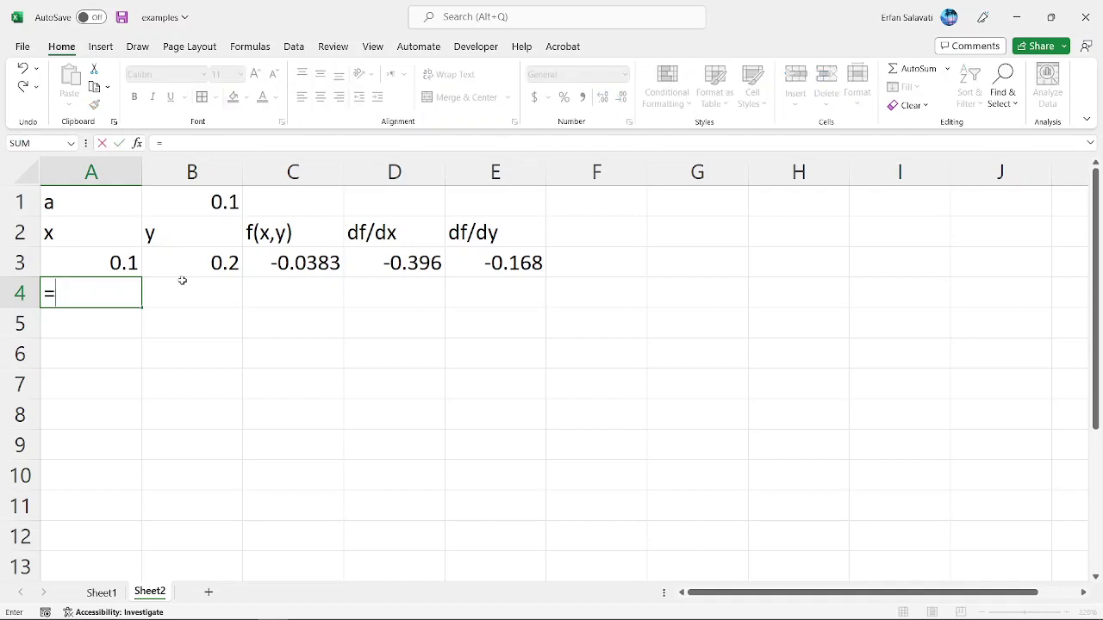
{"action": "left_click", "coordinate": [126, 264]}
{"action": "type", "text": "-"}
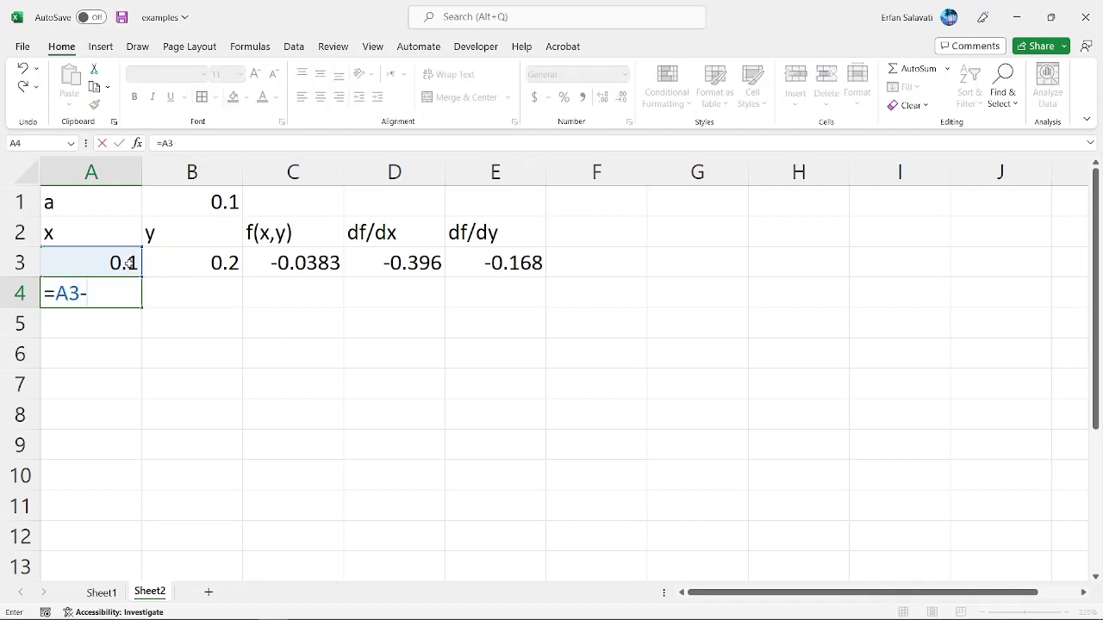
{"action": "left_click", "coordinate": [214, 200]}
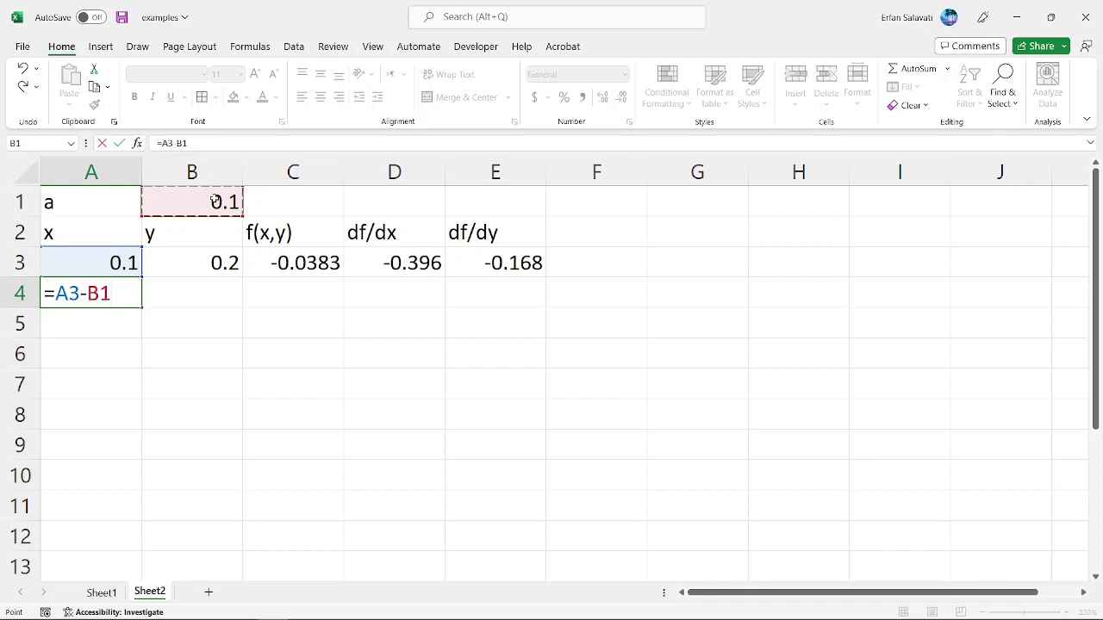
{"action": "type", "text": "*"}
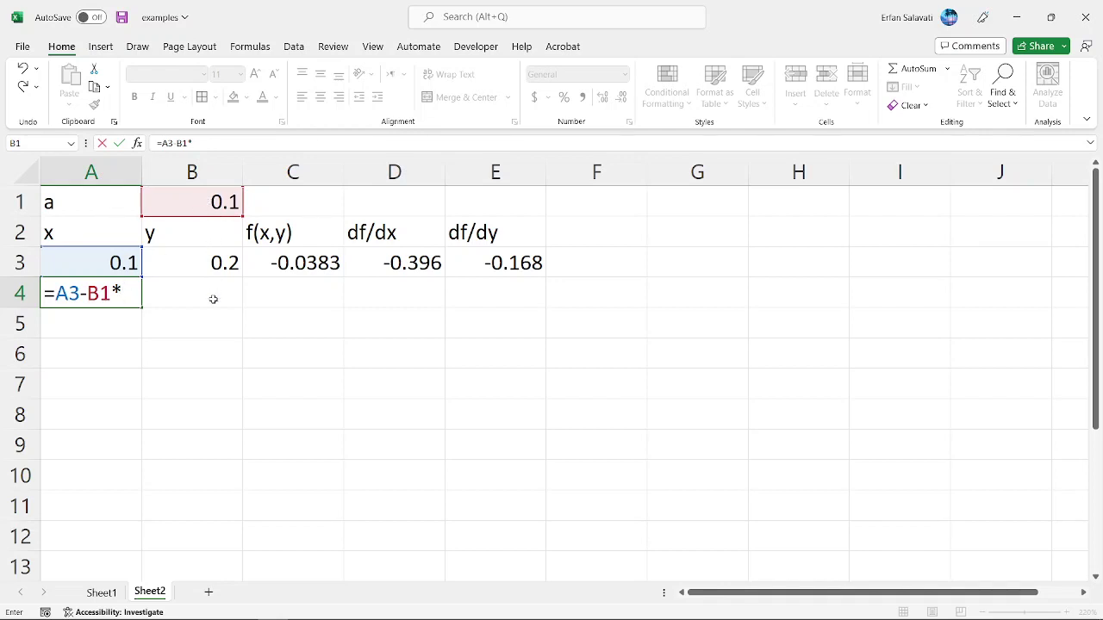
{"action": "left_click", "coordinate": [390, 262]}
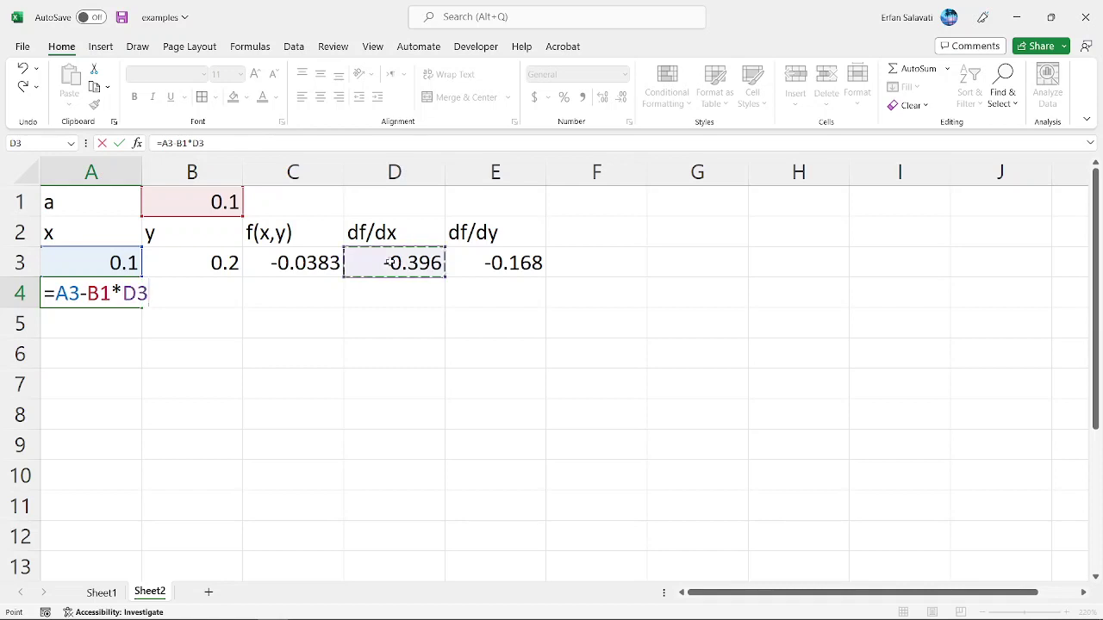
{"action": "key", "text": "Return"}
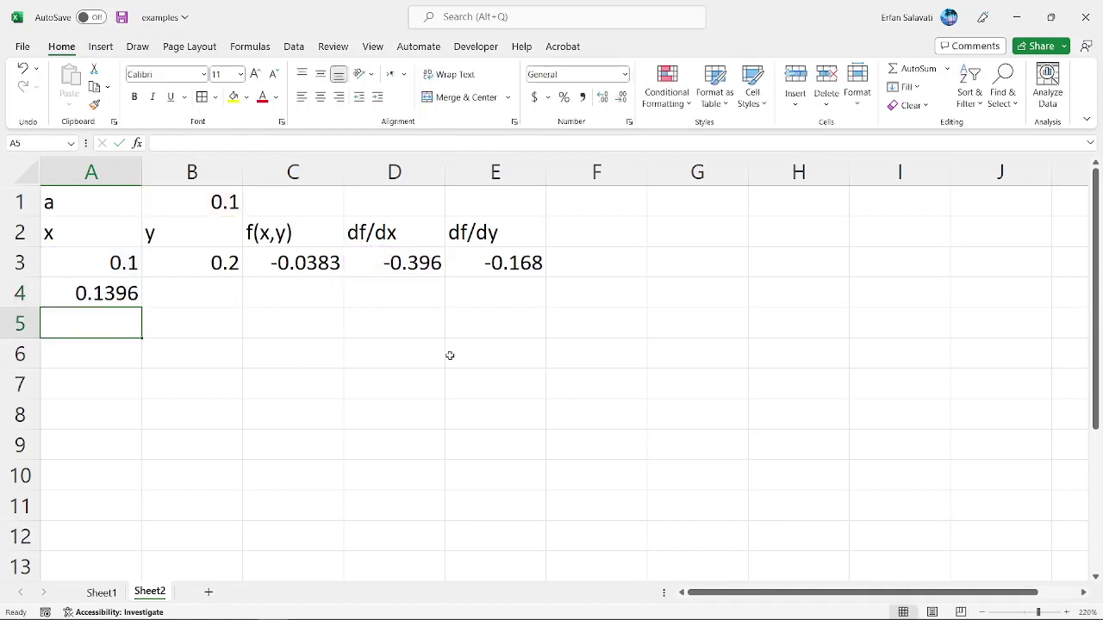
- Enter the gradient-descent update for y in B4 as =B3-B1*E3
{"action": "key", "text": "Up"}
{"action": "key", "text": "Right"}
{"action": "type", "text": "="}
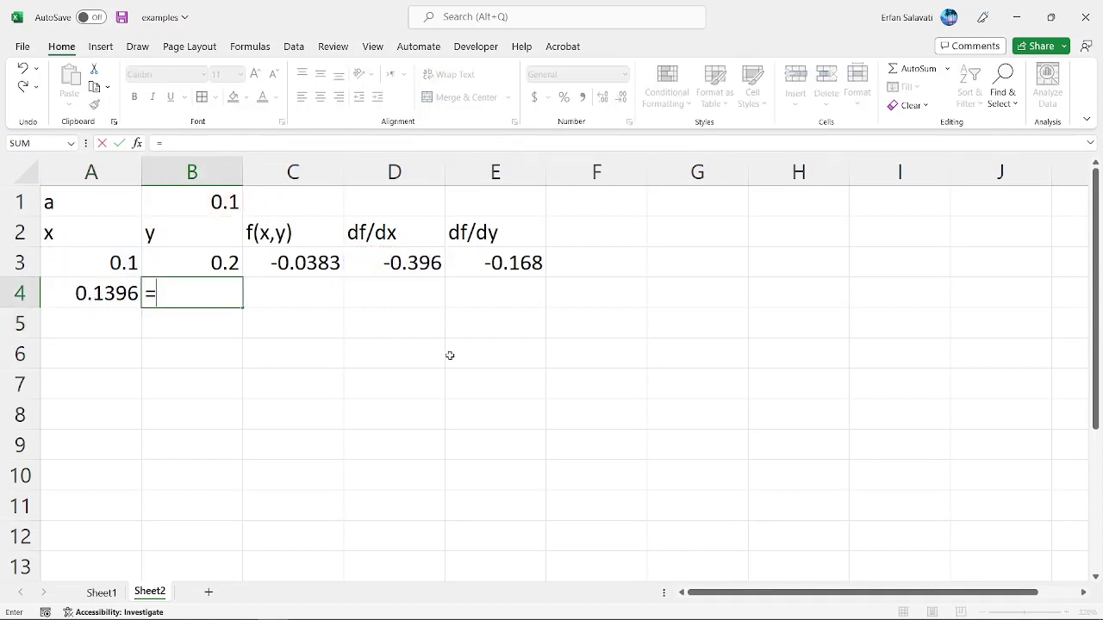
{"action": "left_click", "coordinate": [210, 255]}
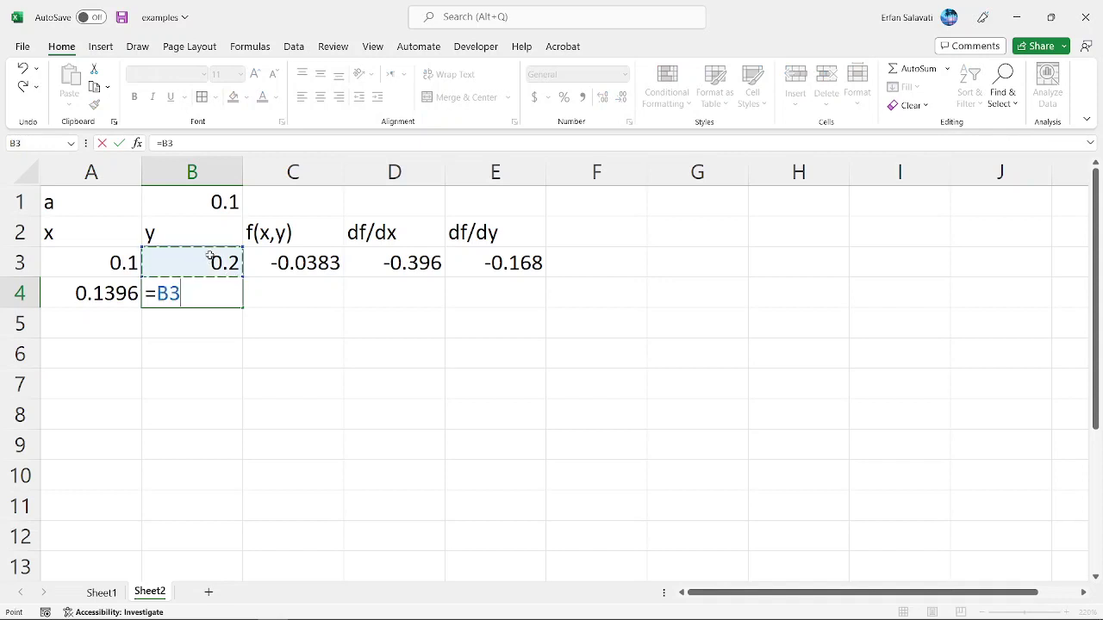
{"action": "type", "text": "-"}
{"action": "left_click", "coordinate": [208, 205]}
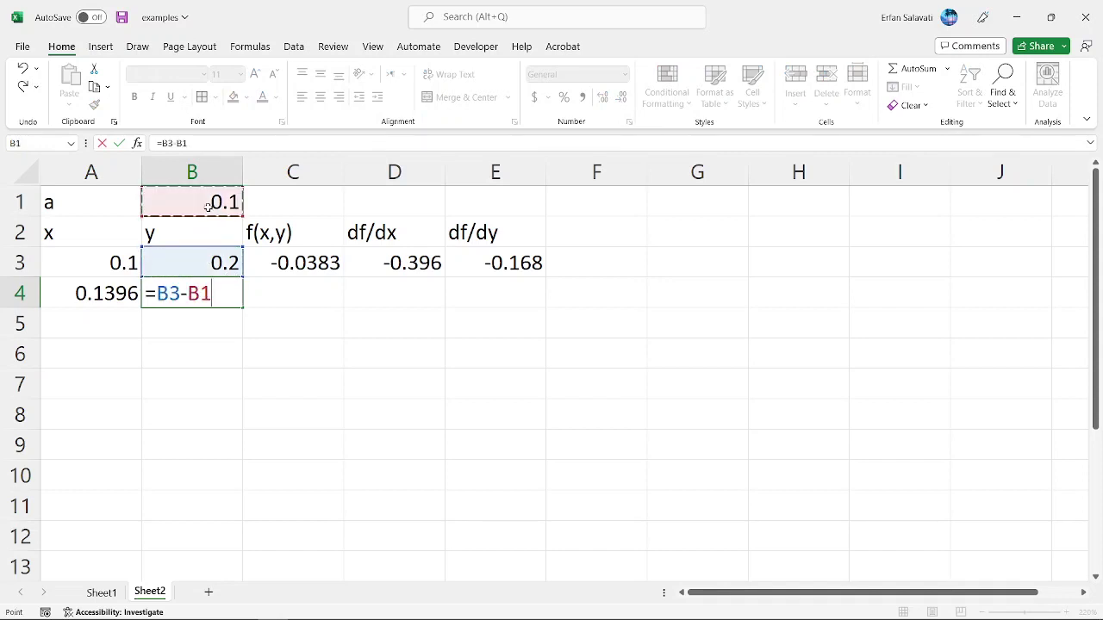
{"action": "type", "text": "*"}
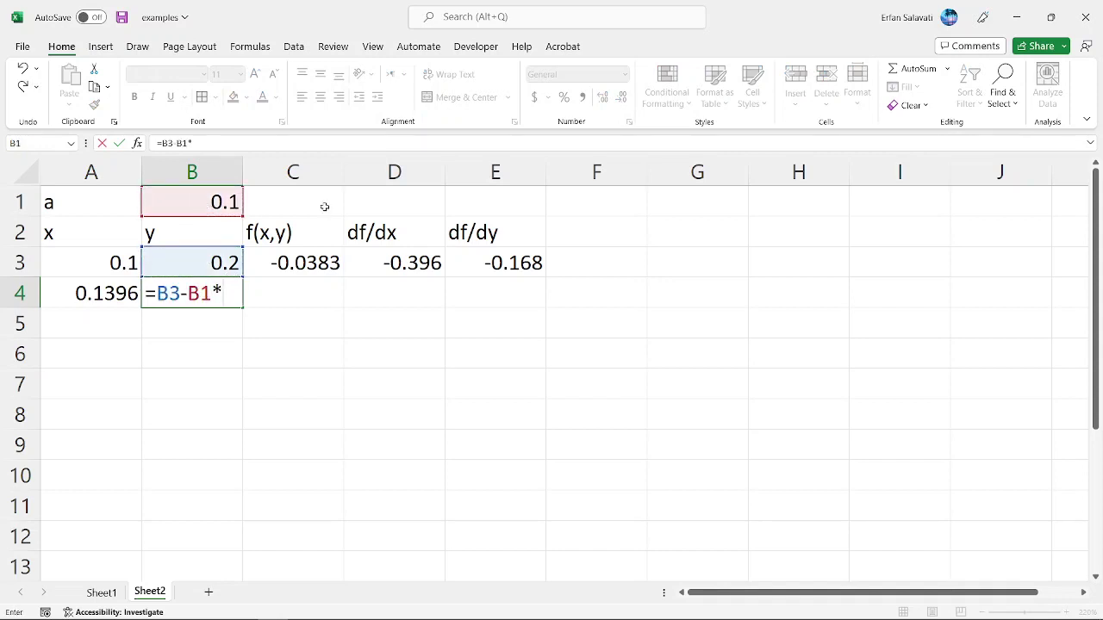
{"action": "left_click", "coordinate": [513, 255]}
{"action": "key", "text": "Return"}
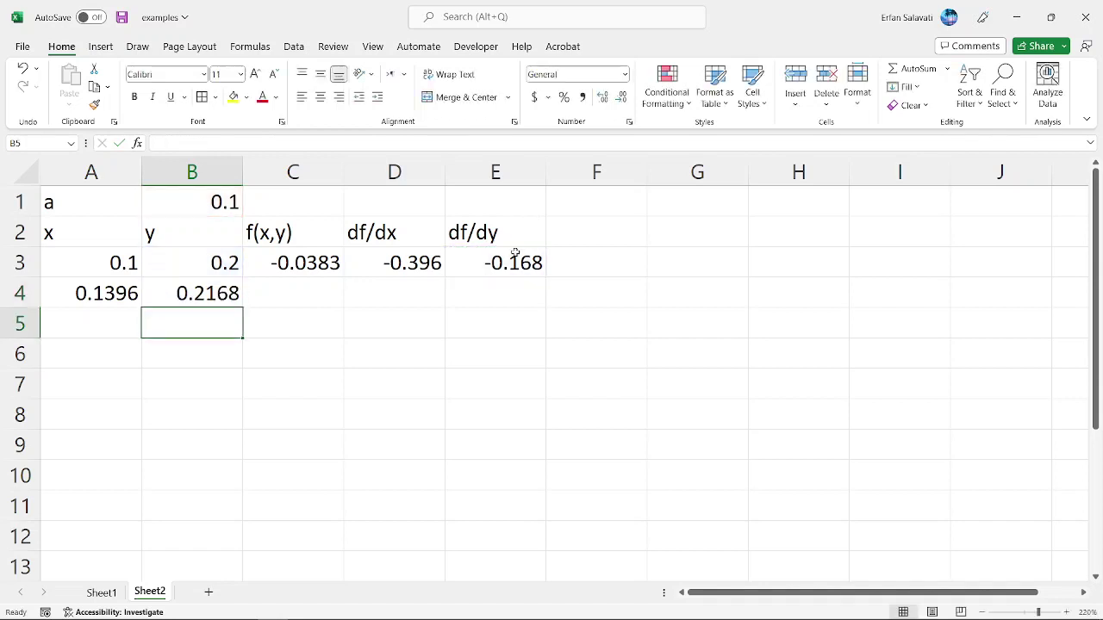
- Copy the f(x,y) formula from C3 into C4
{"action": "key", "text": "Up"}
{"action": "key", "text": "Left"}
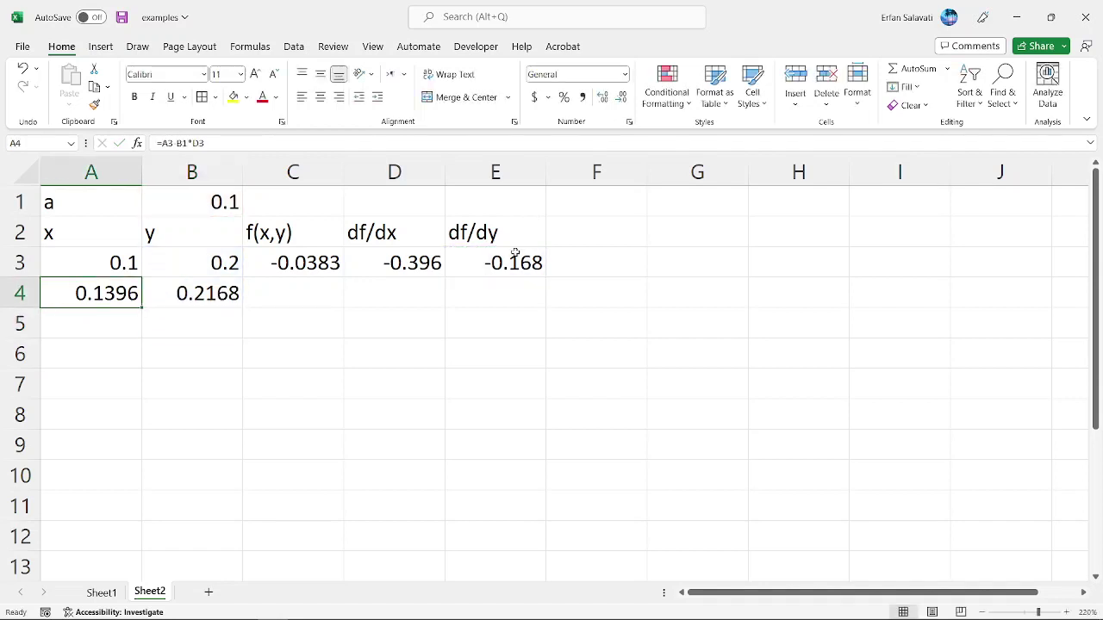
{"action": "key", "text": "Right"}
{"action": "key", "text": "Right"}
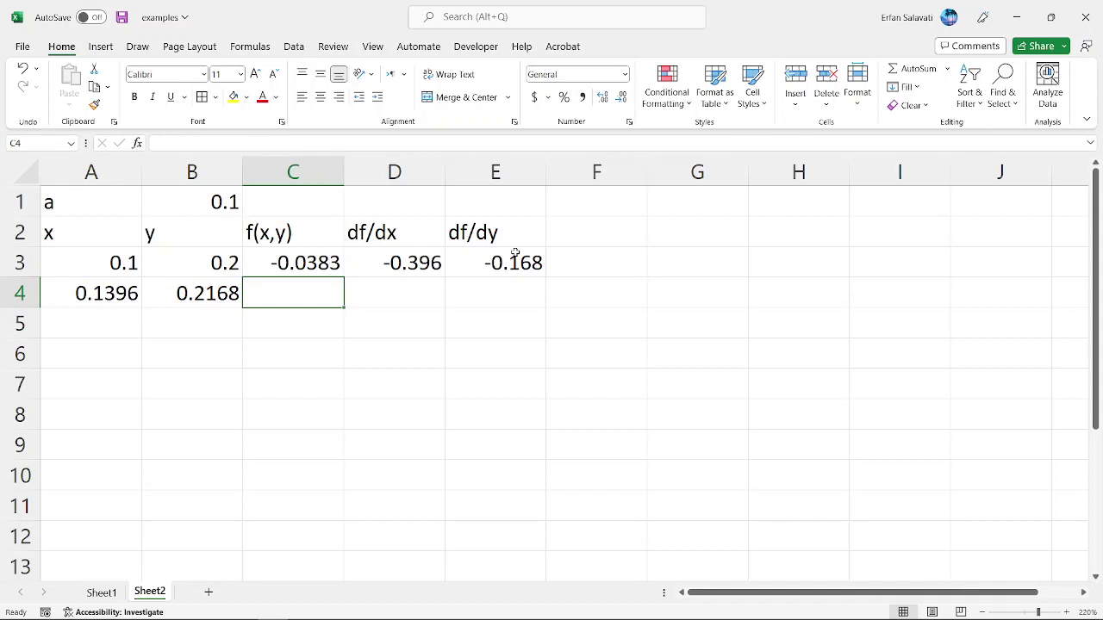
{"action": "key", "text": "Up"}
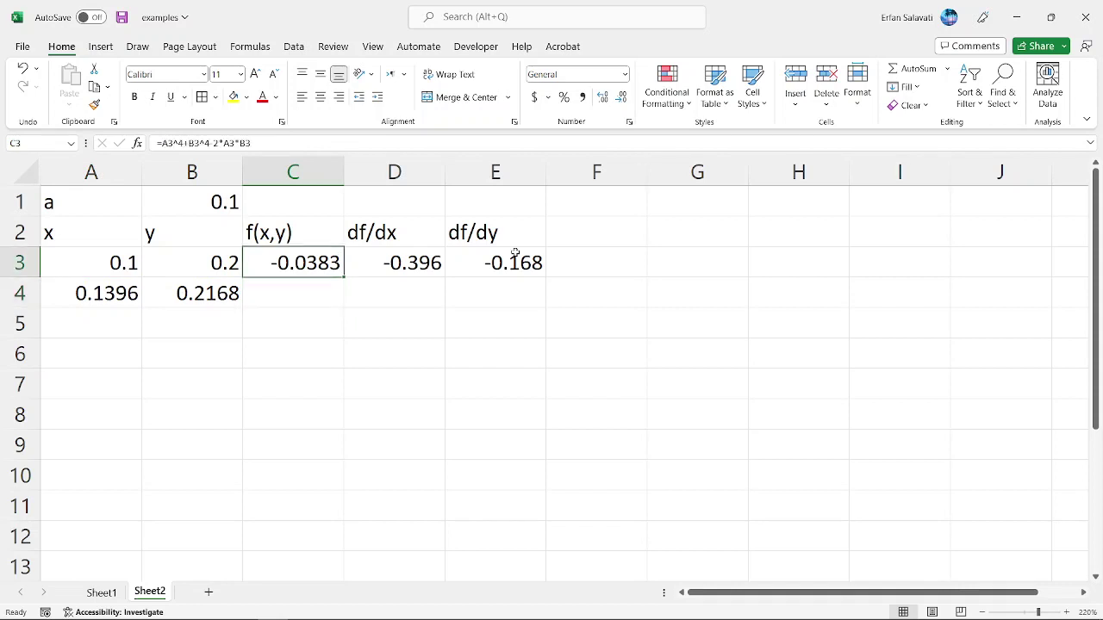
{"action": "key", "text": "ctrl+c"}
{"action": "key", "text": "Down"}
{"action": "key", "text": "ctrl+v"}
{"action": "key", "text": "Right"}
{"action": "key", "text": "Escape"}
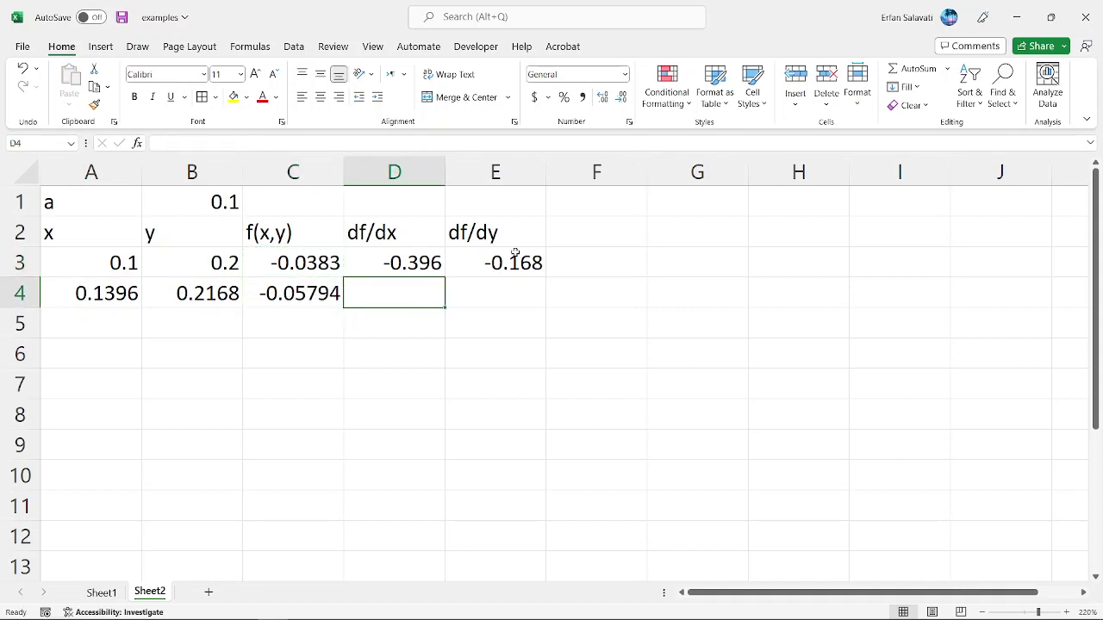
- Fill the df/dx and df/dy formulas from D3:E3 down into row 4
{"action": "key", "text": "Up"}
{"action": "key", "text": "ctrl+c"}
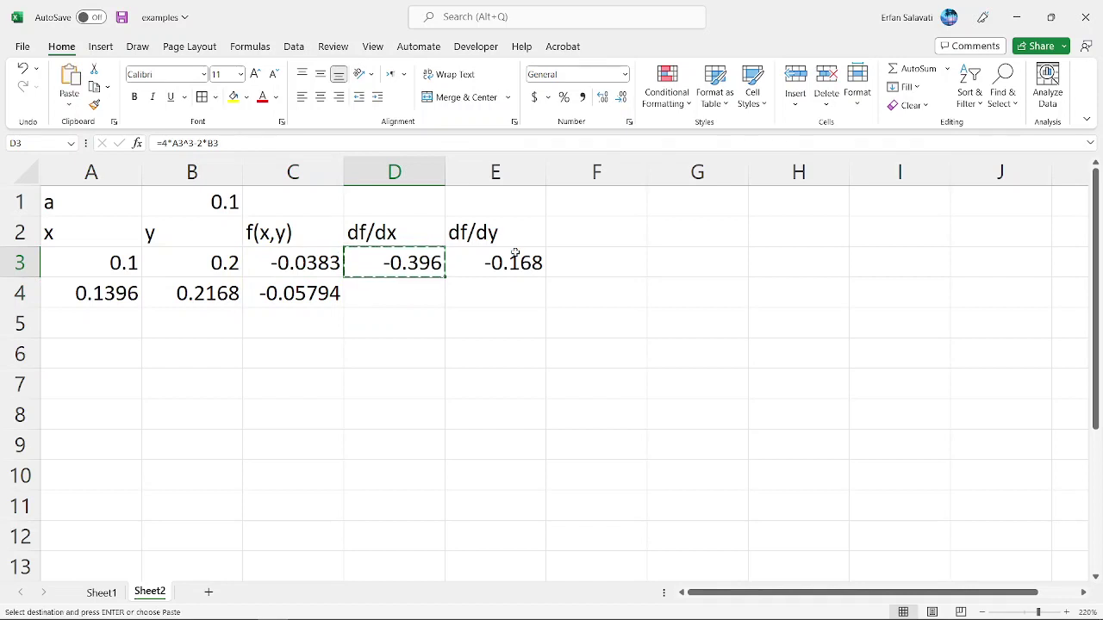
{"action": "key", "text": "shift+Right"}
{"action": "key", "text": "Escape"}
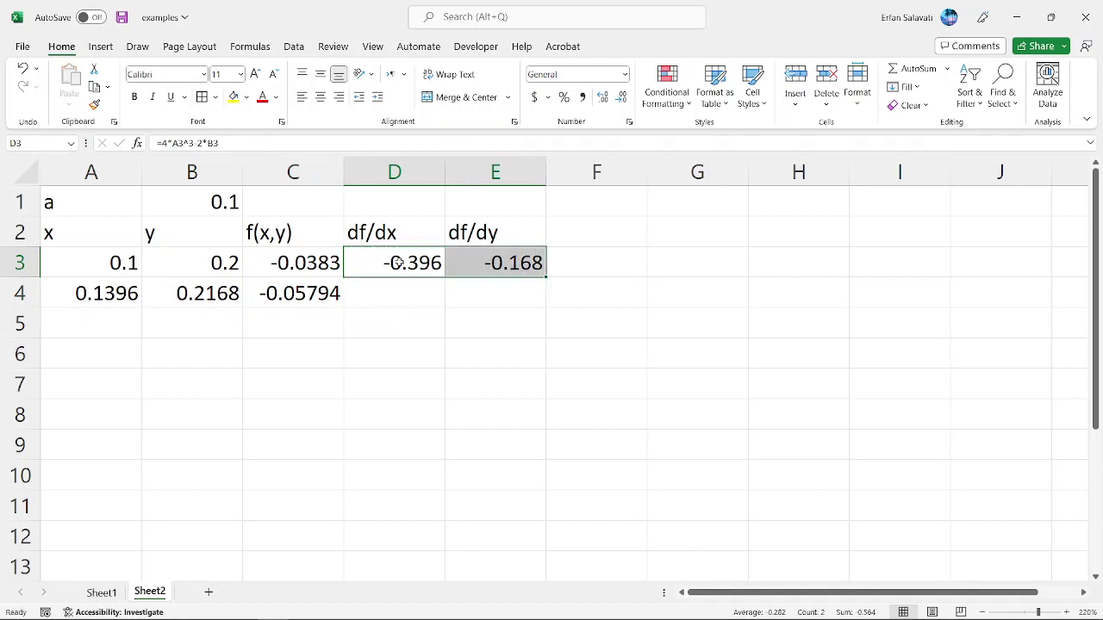
{"action": "key", "text": "shift+Down"}
{"action": "key", "text": "shift+Up"}
{"action": "left_click_drag", "start_coordinate": [545, 277], "coordinate": [551, 306]}
- Try to fill the A4:E4 iteration formulas down through row 12
{"action": "left_click", "coordinate": [124, 293]}
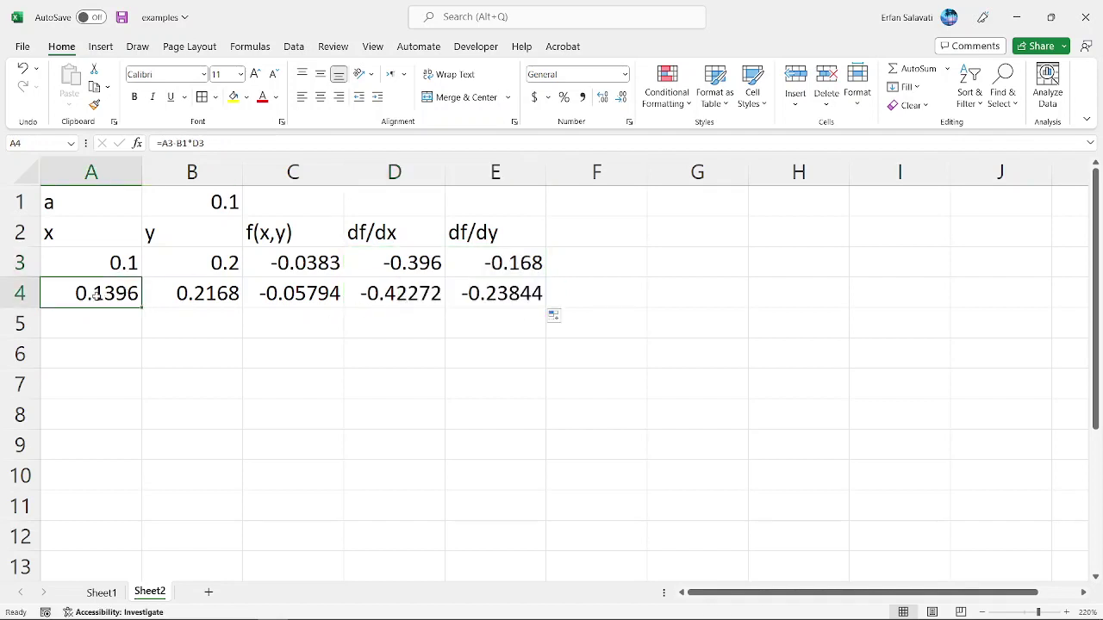
{"action": "left_click_drag", "start_coordinate": [90, 295], "coordinate": [534, 545]}
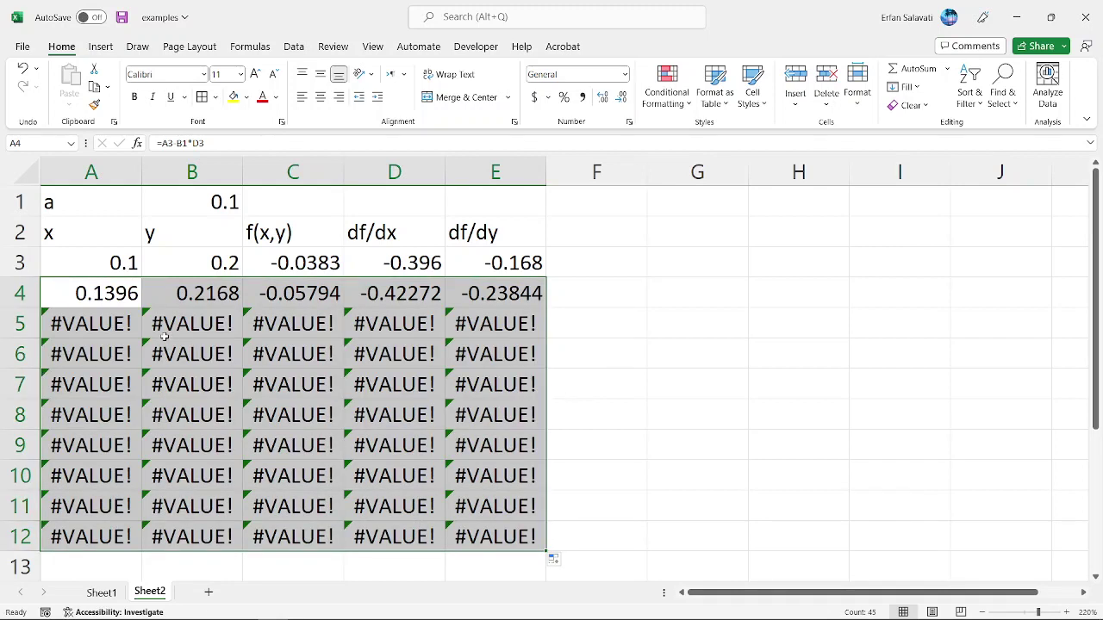
{"action": "left_click", "coordinate": [119, 293]}
- Shade the step-size cells A1:B1 light green and apply all borders to the table A2:E12
{"action": "left_click_drag", "start_coordinate": [210, 210], "coordinate": [87, 214]}
{"action": "left_click", "coordinate": [246, 98]}
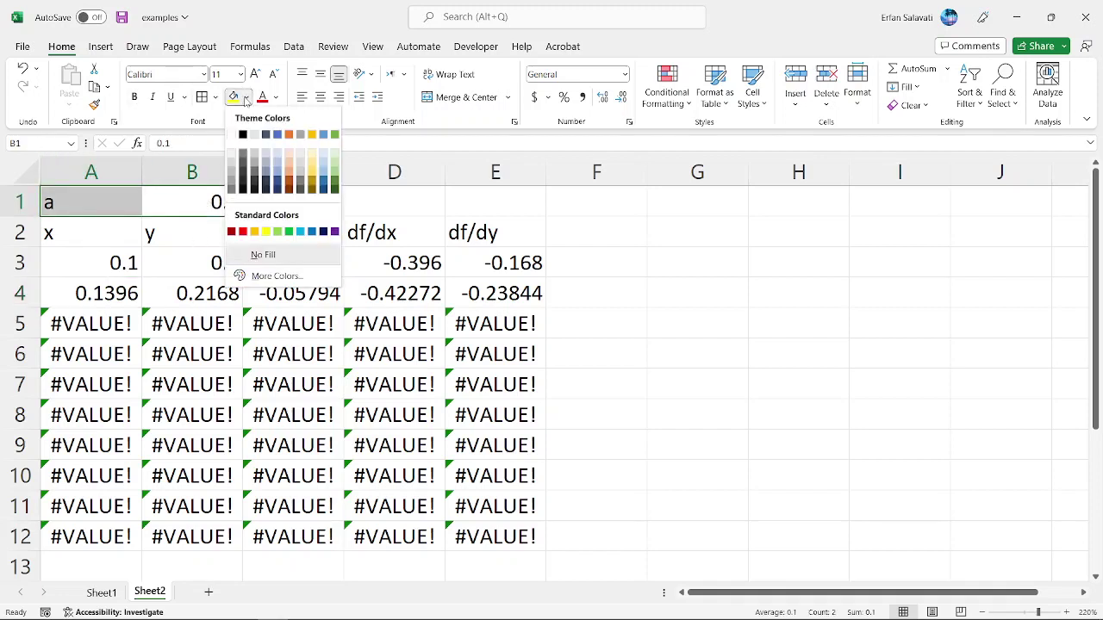
{"action": "left_click", "coordinate": [334, 163]}
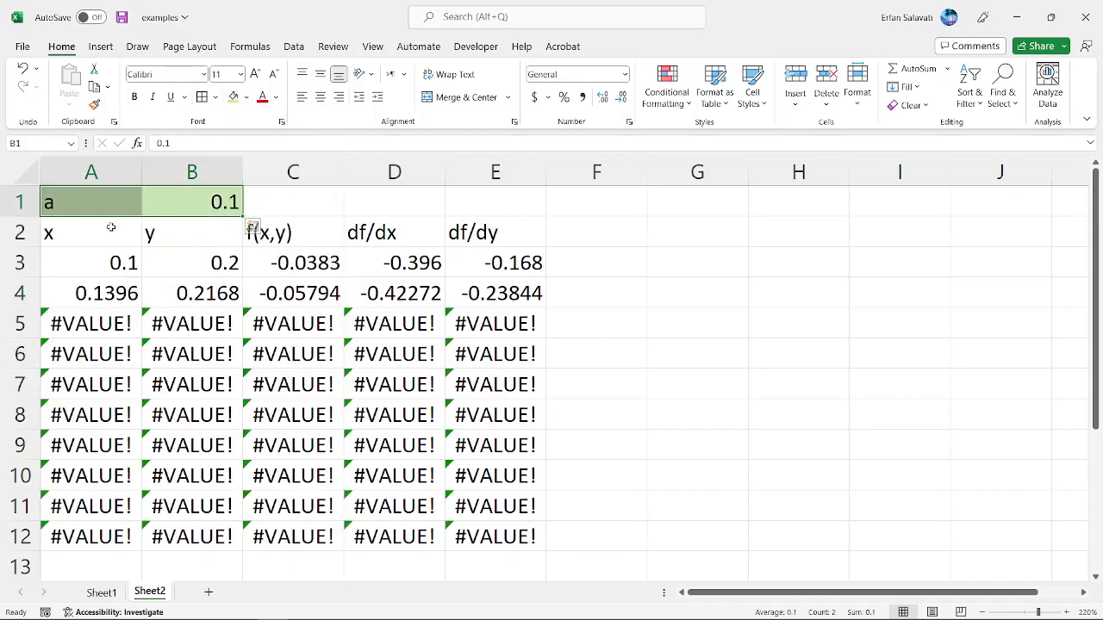
{"action": "left_click_drag", "start_coordinate": [112, 227], "coordinate": [402, 480]}
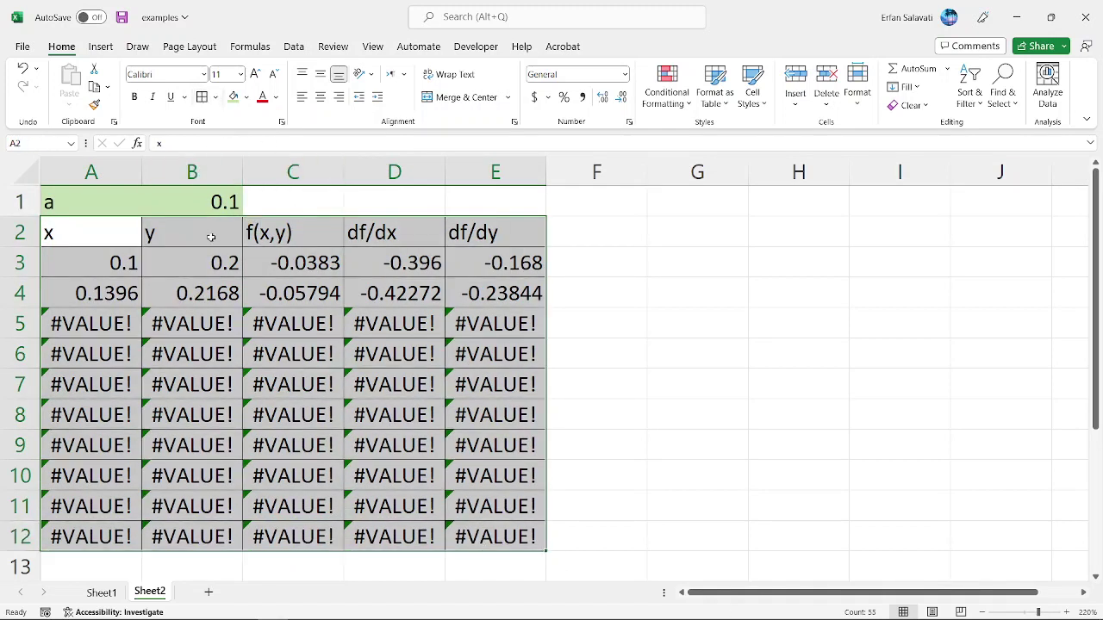
{"action": "left_click_drag", "start_coordinate": [198, 201], "coordinate": [115, 190]}
{"action": "left_click", "coordinate": [191, 198]}
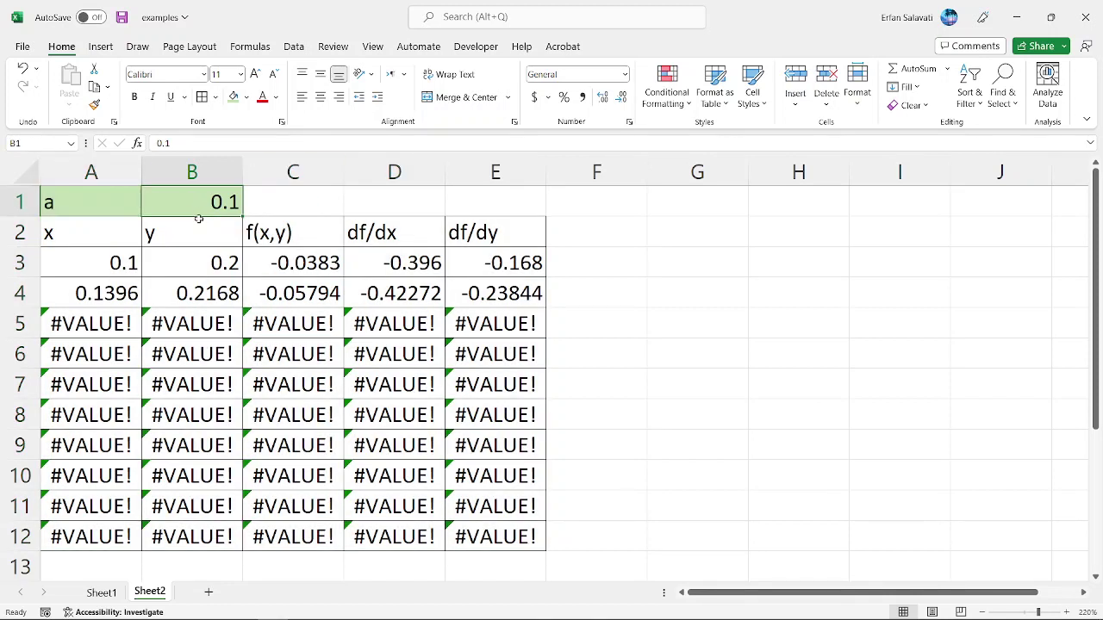
- Examine the x update formulas in A4 and A5, comparing how each refers to the step size in B1
{"action": "left_click", "coordinate": [127, 263]}
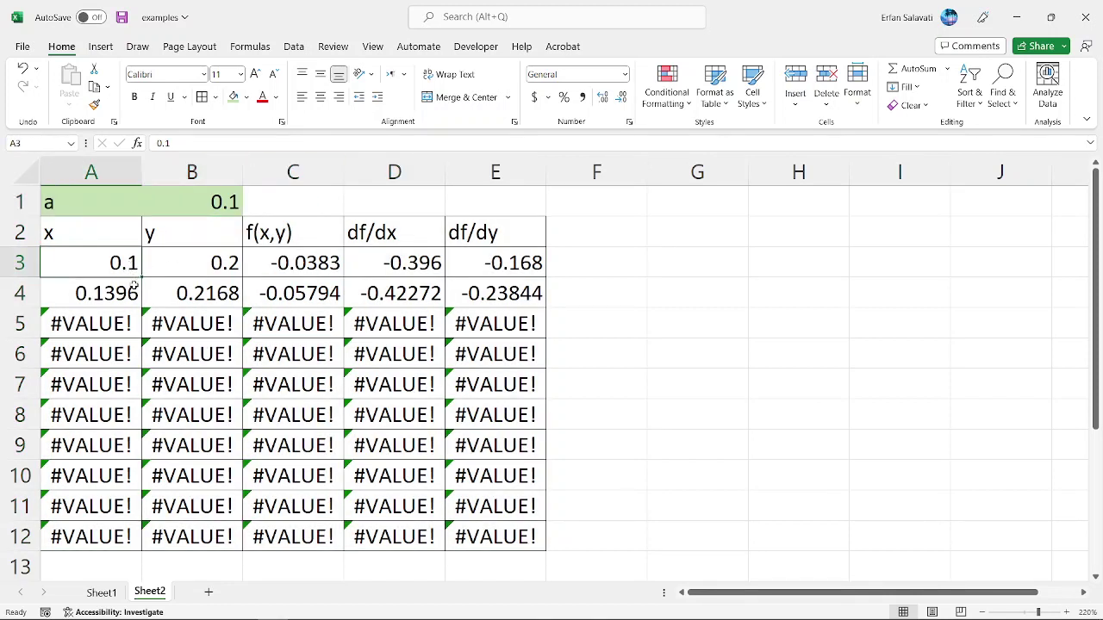
{"action": "left_click", "coordinate": [134, 286]}
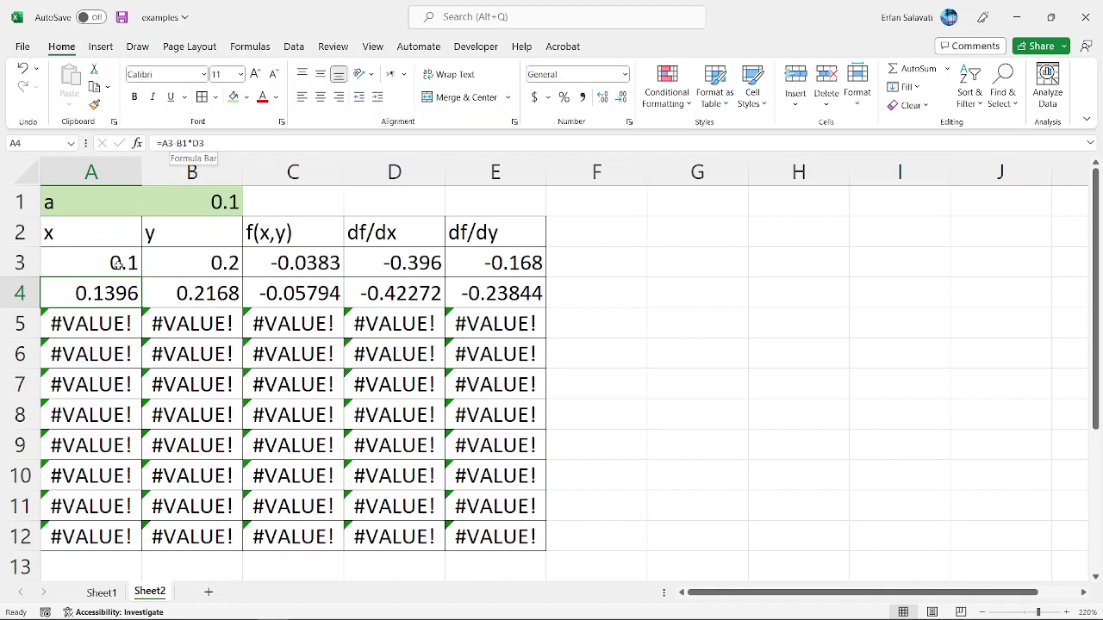
{"action": "double_click", "coordinate": [125, 297]}
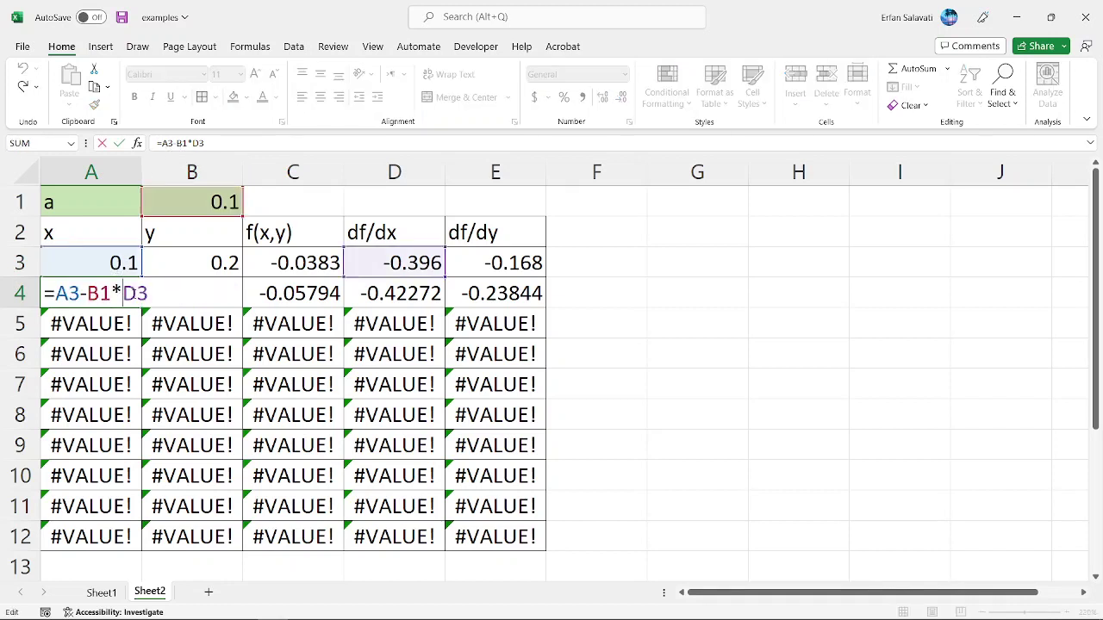
{"action": "key", "text": "Escape"}
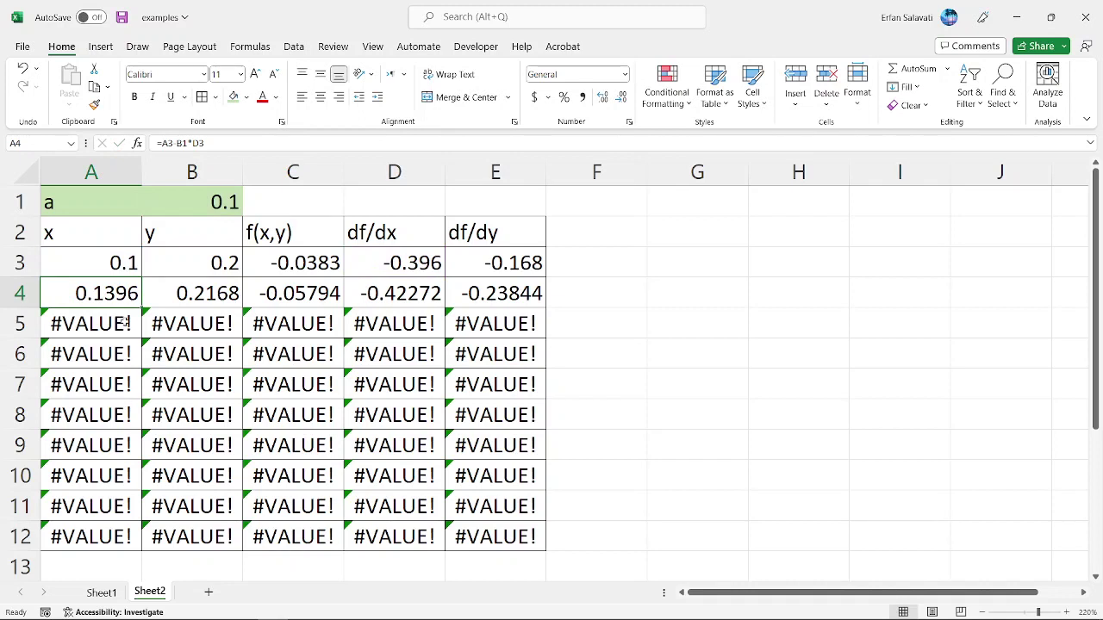
{"action": "double_click", "coordinate": [123, 295]}
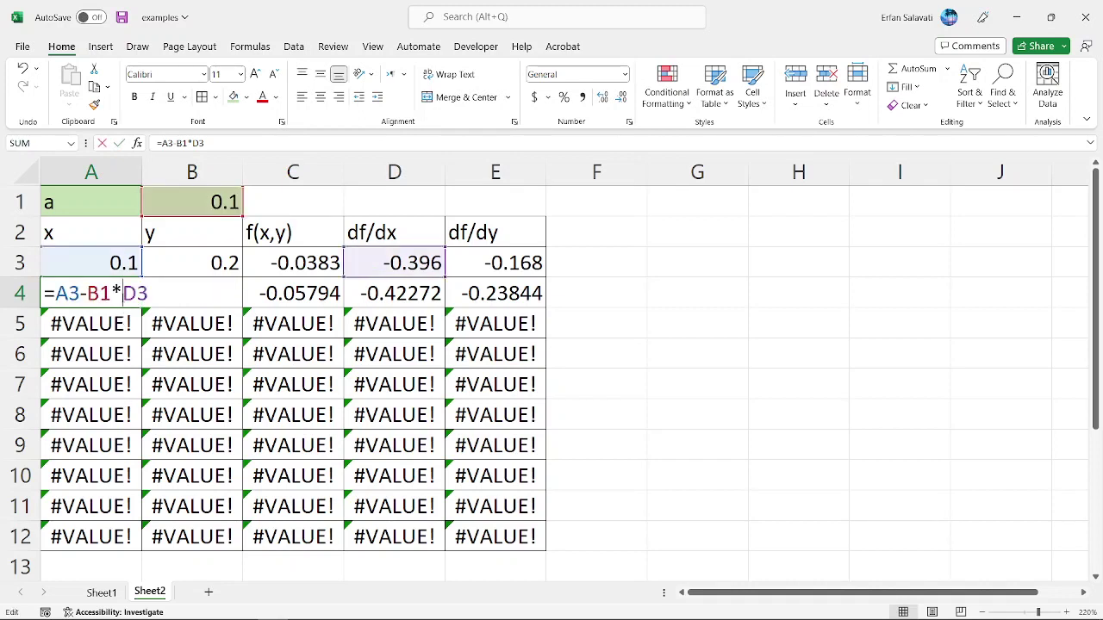
{"action": "key", "text": "Return"}
{"action": "double_click", "coordinate": [92, 319]}
{"action": "key", "text": "Escape"}
{"action": "double_click", "coordinate": [100, 294]}
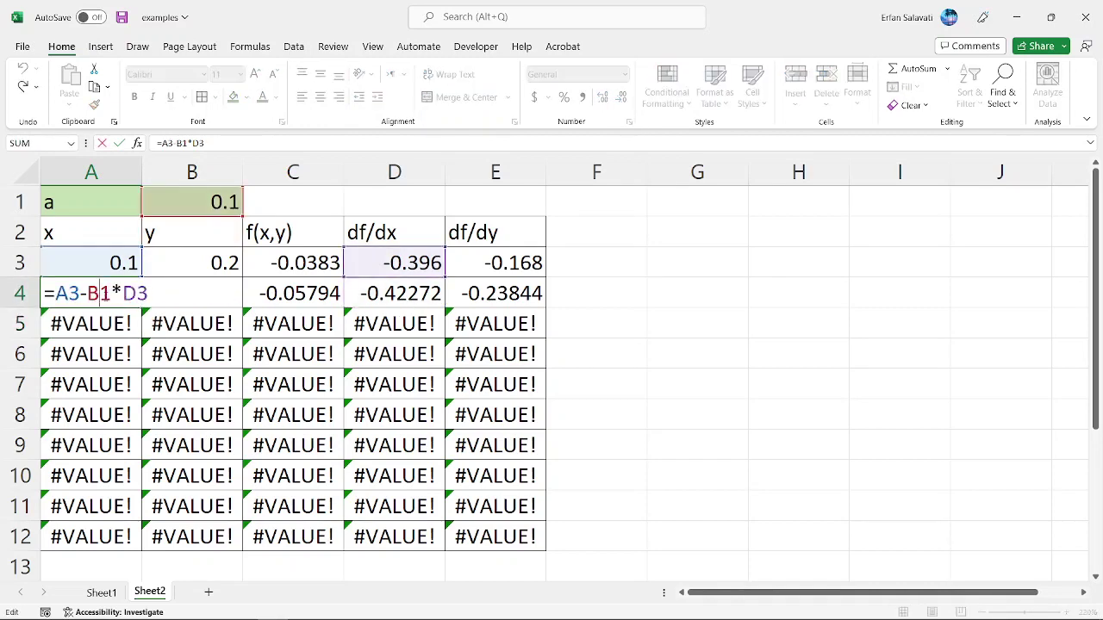
{"action": "key", "text": "Return"}
{"action": "double_click", "coordinate": [104, 324]}
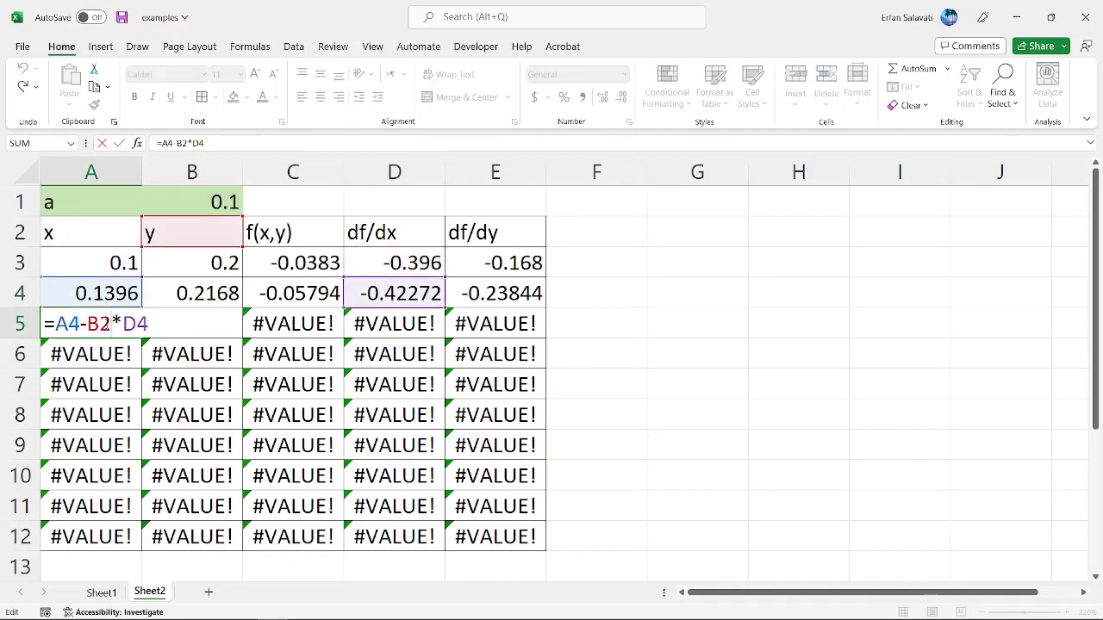
{"action": "key", "text": "Escape"}
{"action": "left_click", "coordinate": [185, 200]}
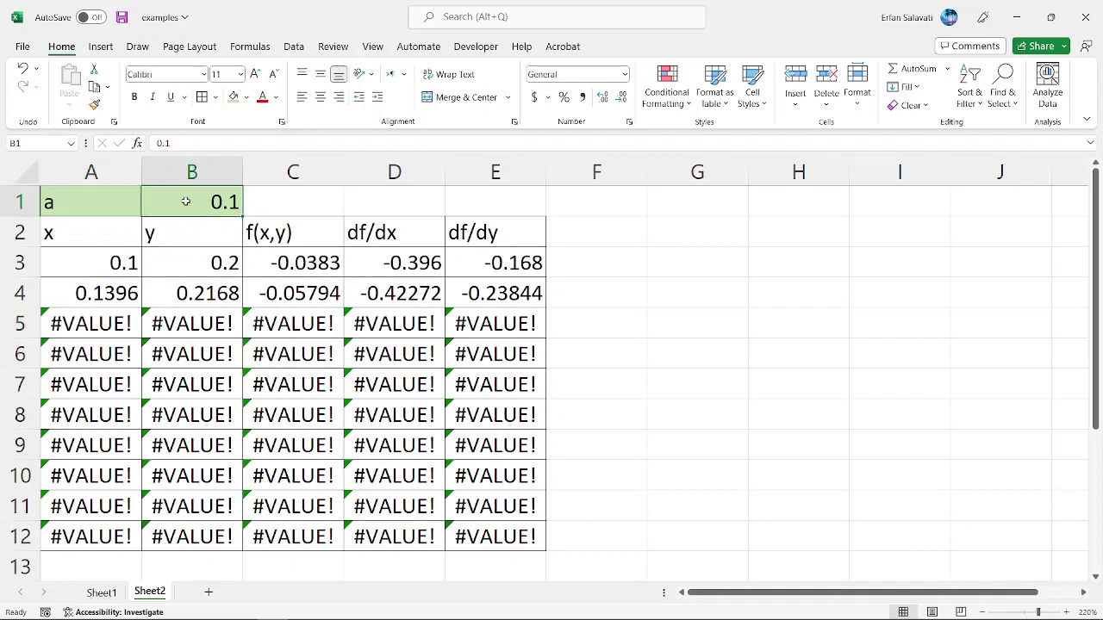
- Make the step-size reference absolute in the x update in A4, giving =A3-$B$1*D3
{"action": "left_click", "coordinate": [104, 289]}
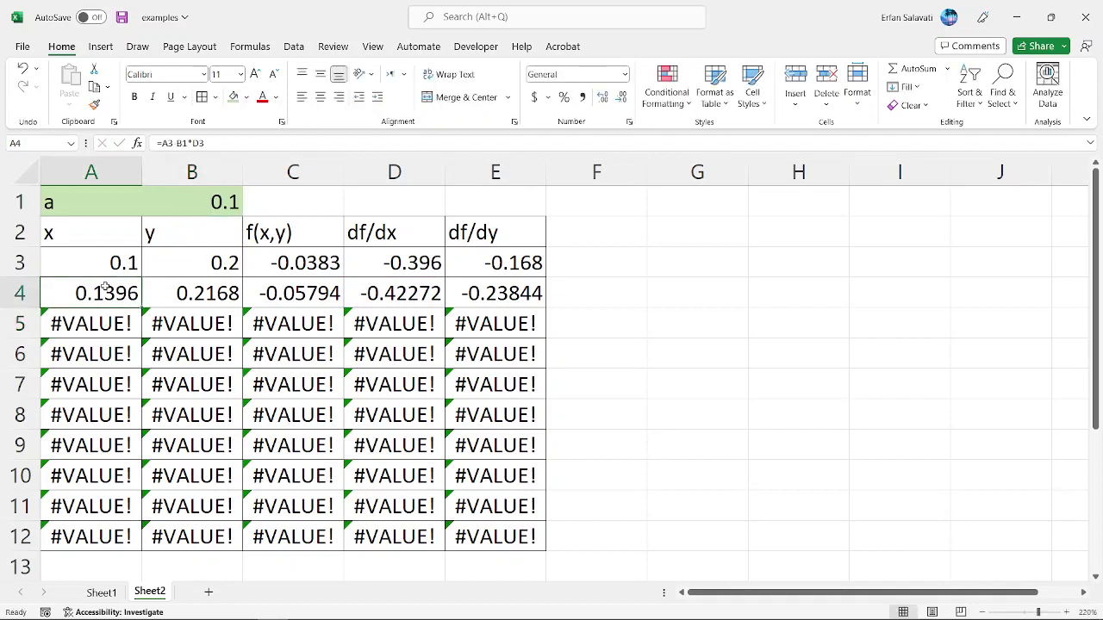
{"action": "double_click", "coordinate": [108, 293]}
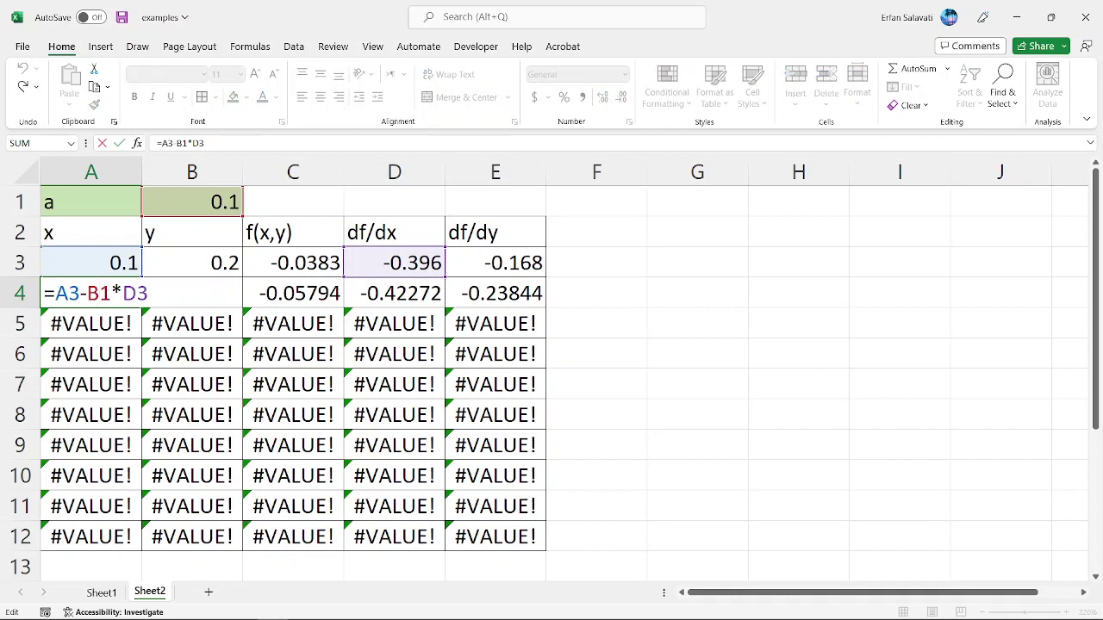
{"action": "key", "text": "F4"}
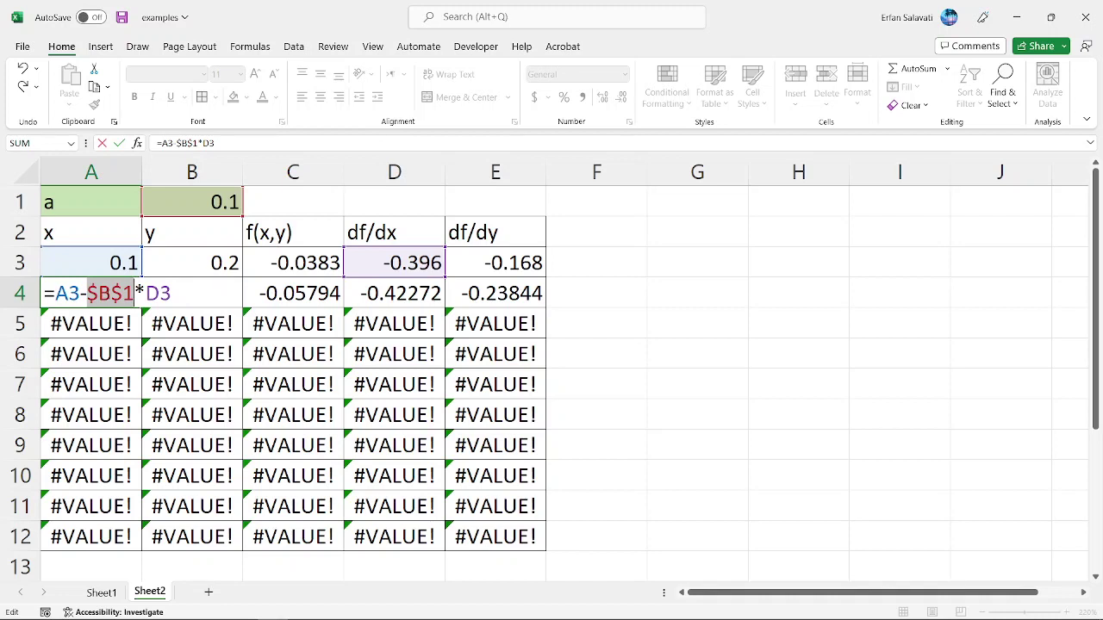
{"action": "key", "text": "Return"}
{"action": "left_click", "coordinate": [106, 293]}
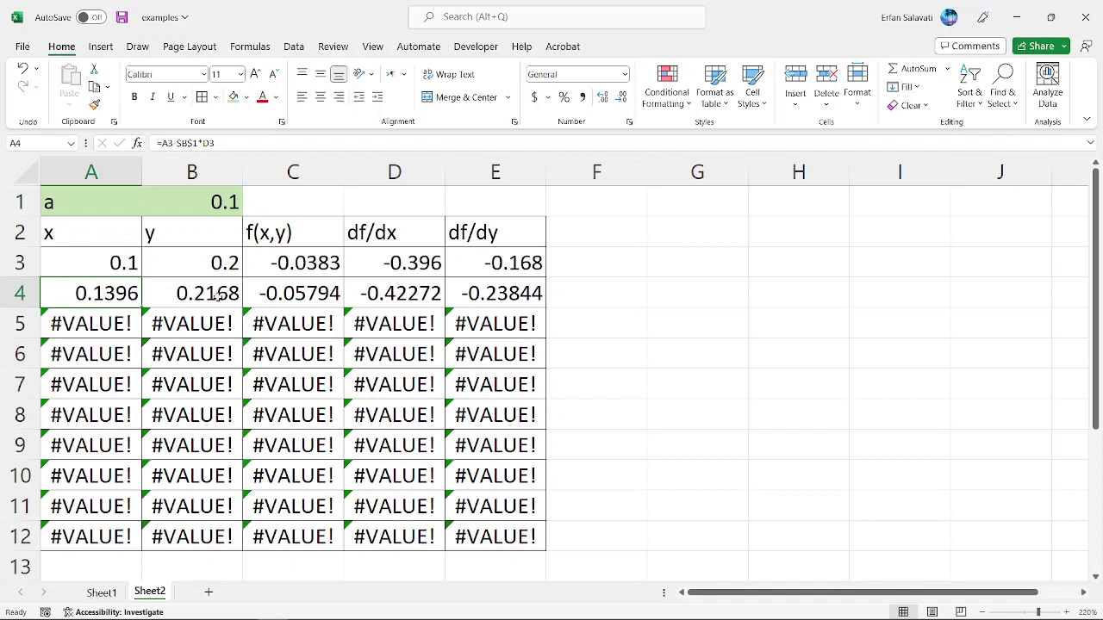
- Make the step-size reference absolute in the y update in B4, giving =B3-$B$1*E3
{"action": "left_click", "coordinate": [222, 293]}
{"action": "double_click", "coordinate": [215, 291]}
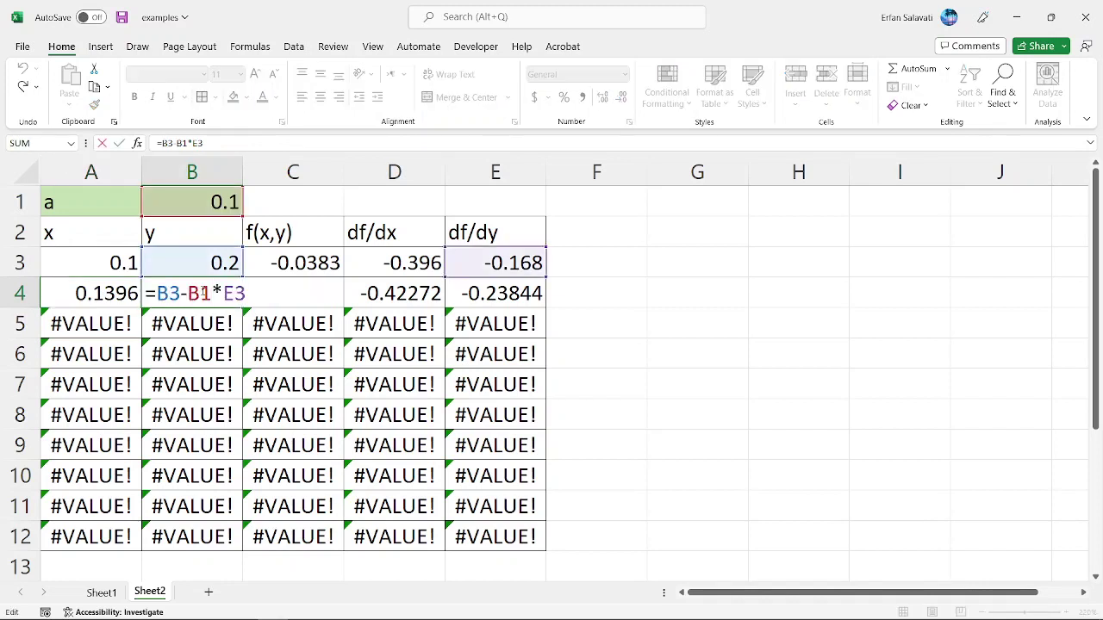
{"action": "key", "text": "F4"}
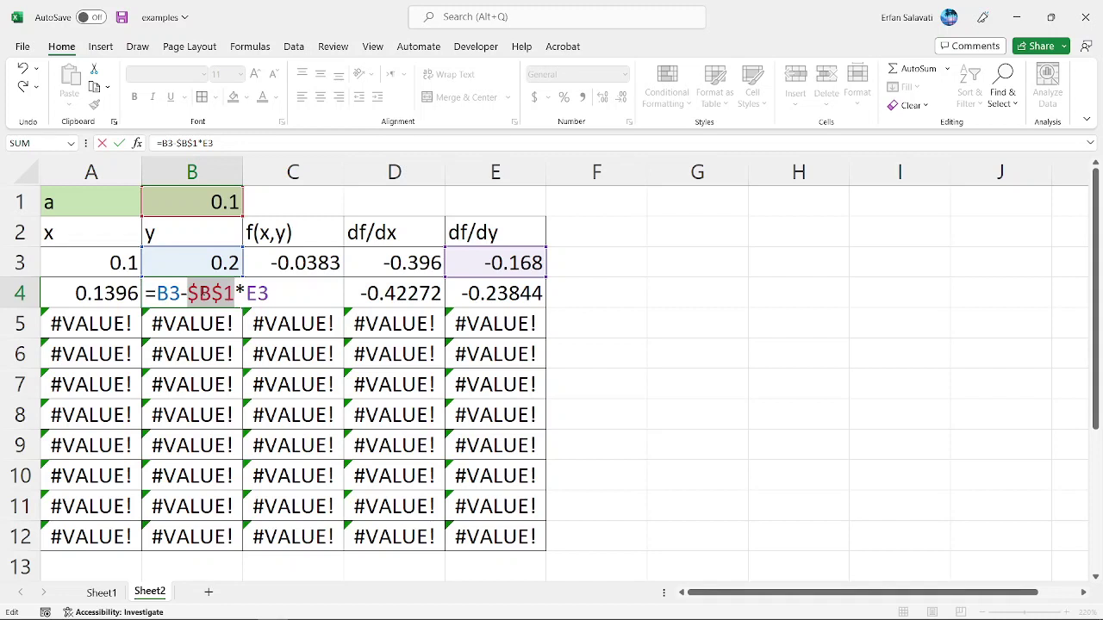
{"action": "key", "text": "Return"}
{"action": "key", "text": "Up"}
- Fill the corrected A4:E4 formulas down through row 12 and check the copied formulas in A5 and B6
{"action": "left_click_drag", "start_coordinate": [120, 293], "coordinate": [199, 291]}
{"action": "key", "text": "shift+Right"}
{"action": "key", "text": "shift+Right"}
{"action": "key", "text": "shift+Right"}
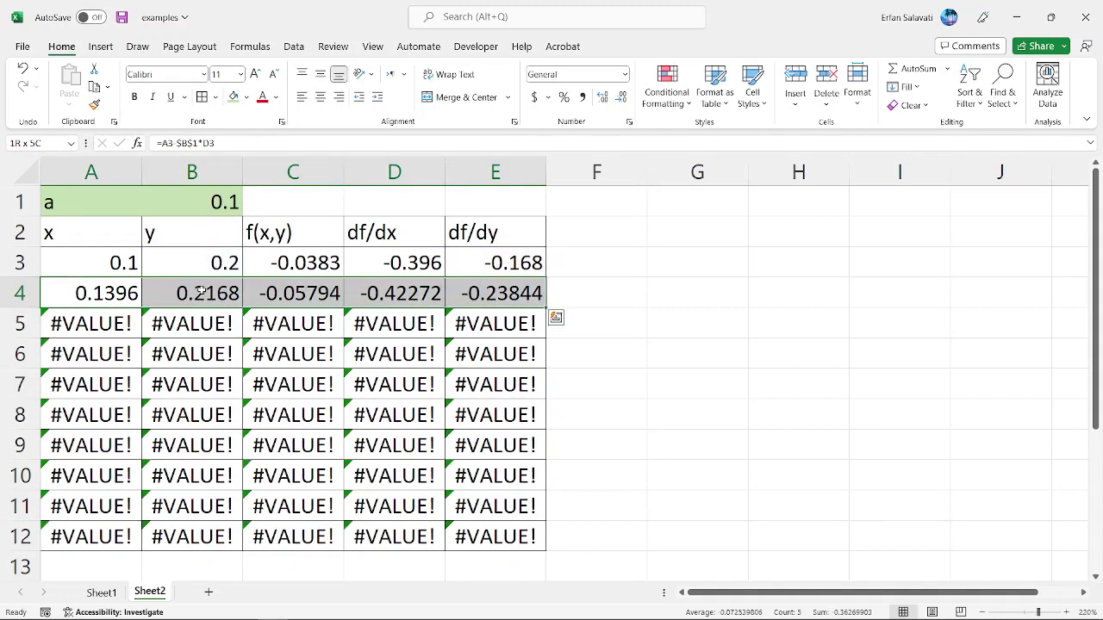
{"action": "left_click_drag", "start_coordinate": [545, 307], "coordinate": [527, 538]}
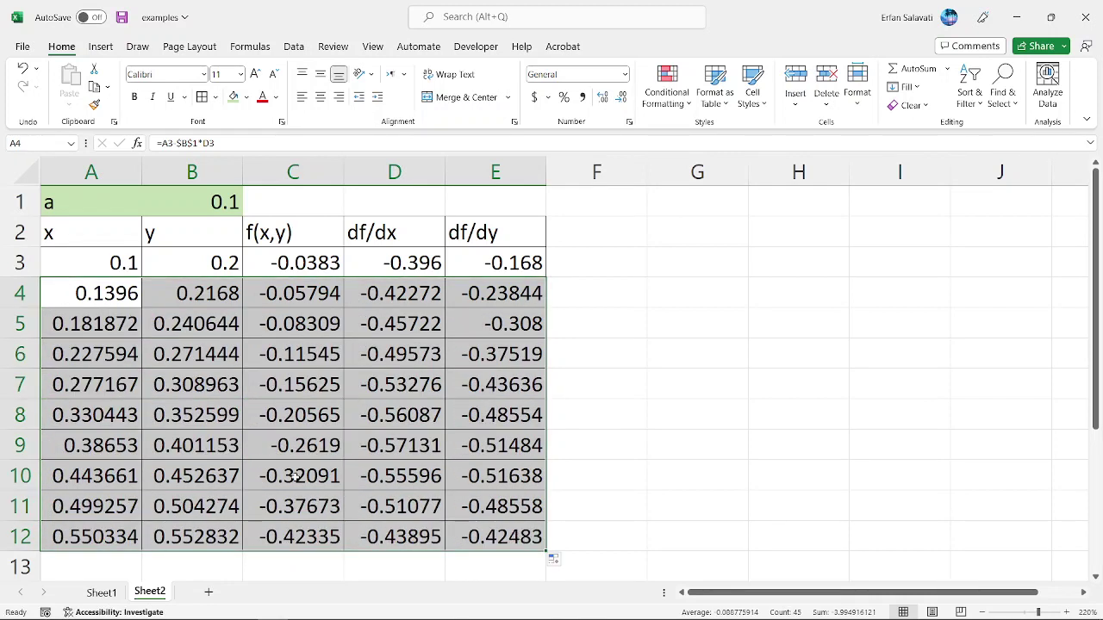
{"action": "left_click", "coordinate": [98, 325]}
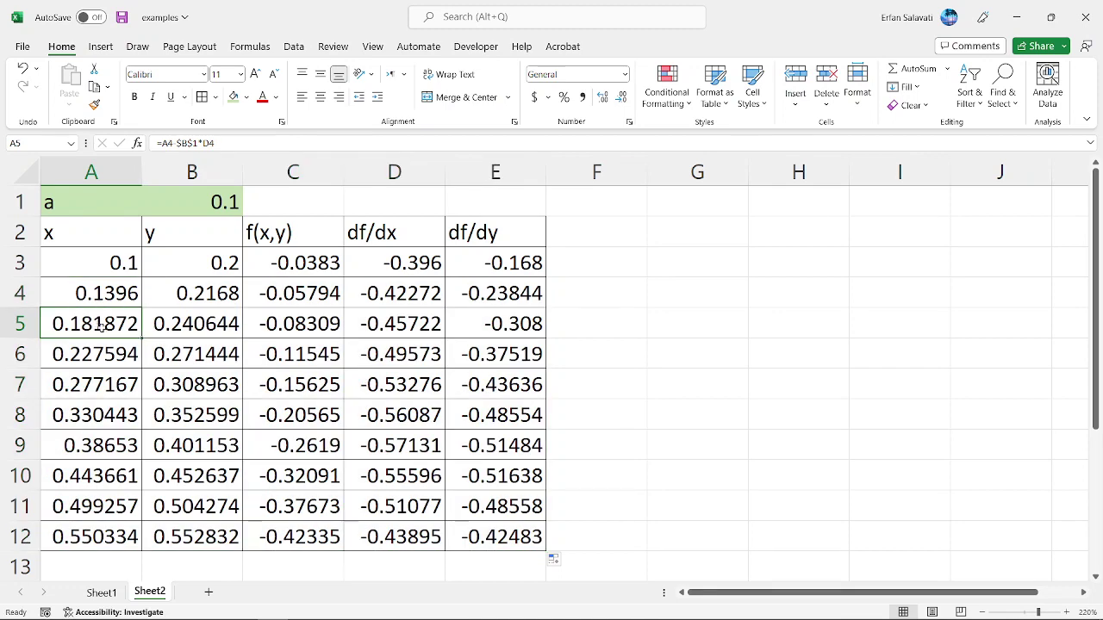
{"action": "double_click", "coordinate": [114, 328]}
{"action": "left_click", "coordinate": [175, 354]}
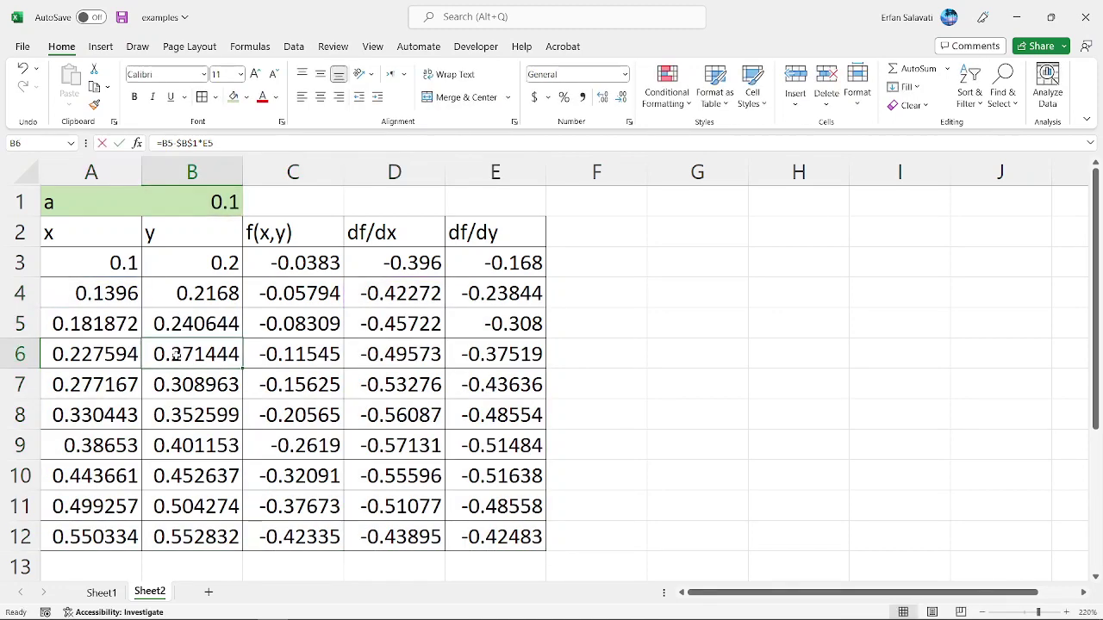
- Inspect which cells the y update formula in B6 refers to, leaving it unchanged
{"action": "double_click", "coordinate": [179, 354]}
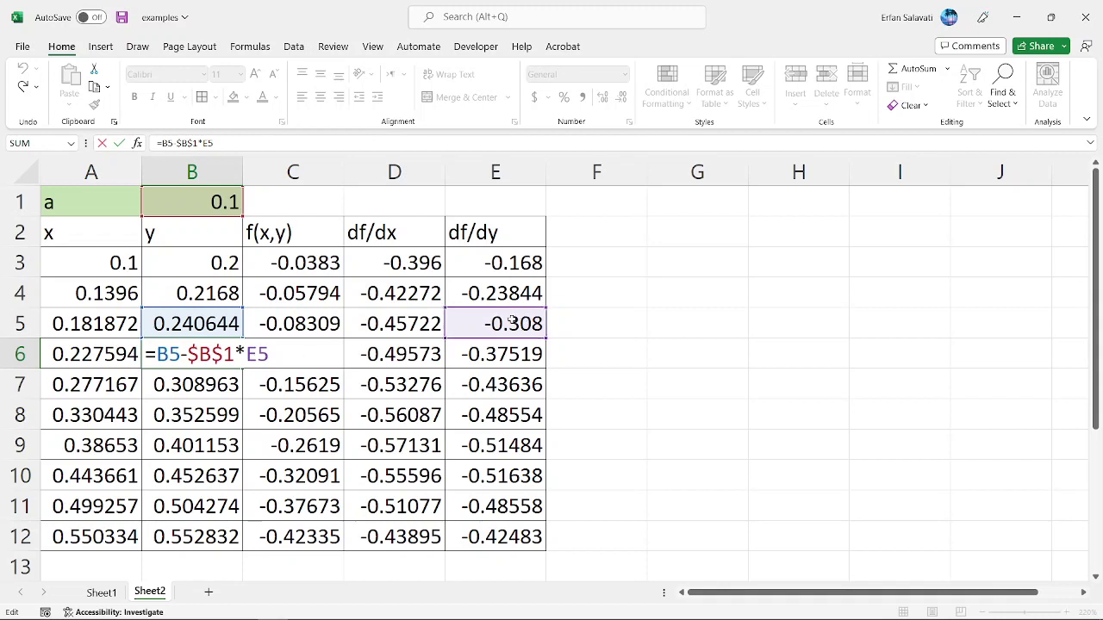
{"action": "key", "text": "ctrl+Return"}
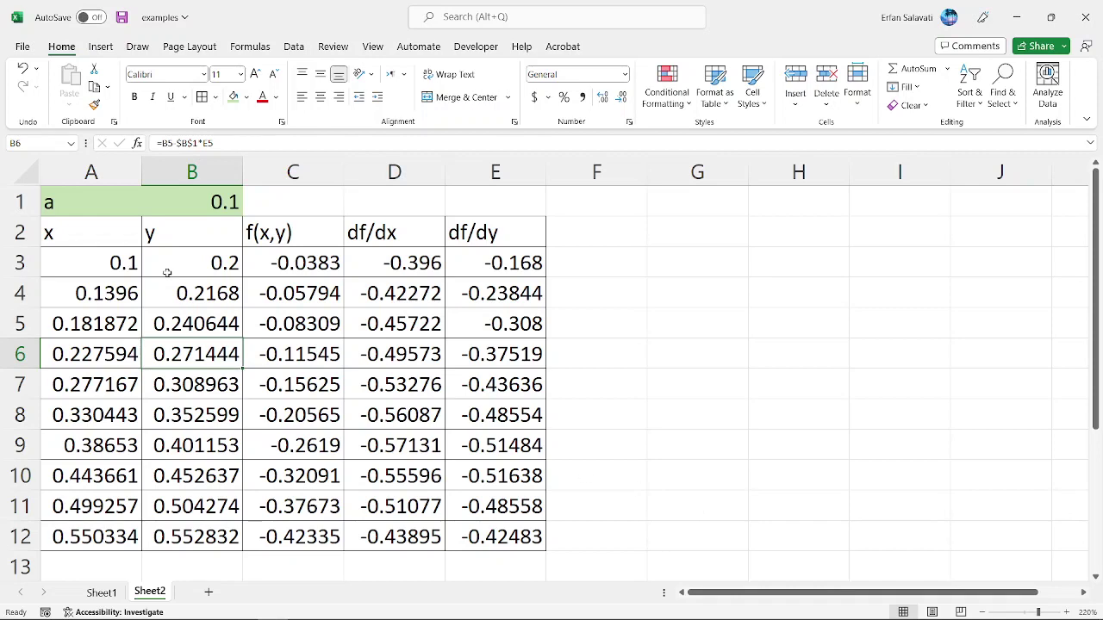
- Insert a blank column before the x column of the table
{"action": "left_click", "coordinate": [93, 175]}
{"action": "right_click", "coordinate": [95, 179]}
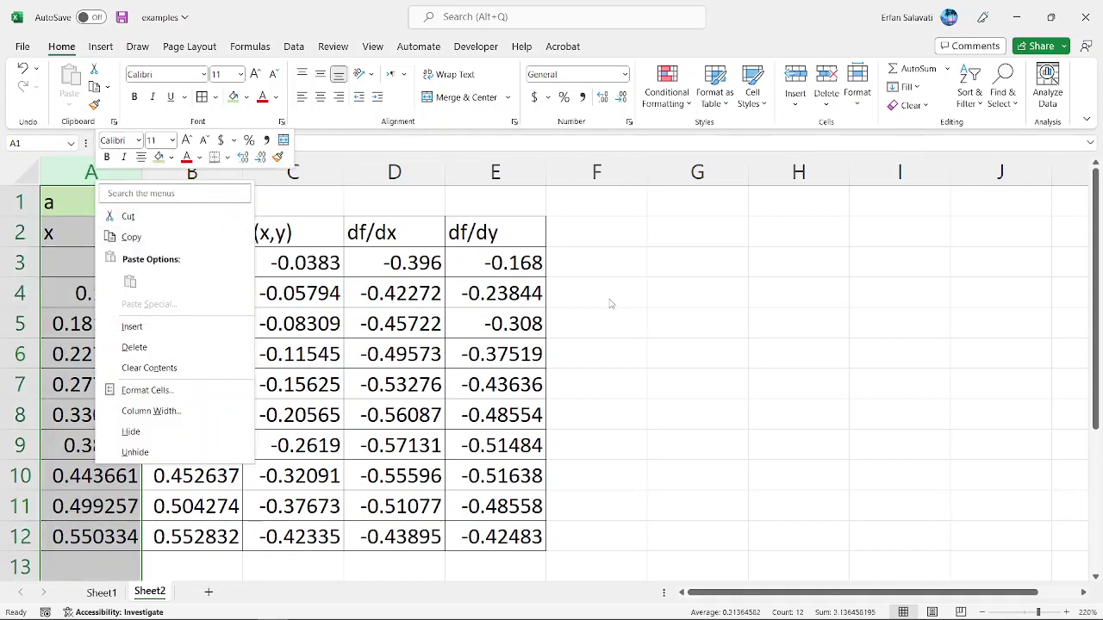
{"action": "left_click", "coordinate": [131, 328]}
- Enter the header گام in A2 for the new step-number column
{"action": "left_click", "coordinate": [89, 230]}
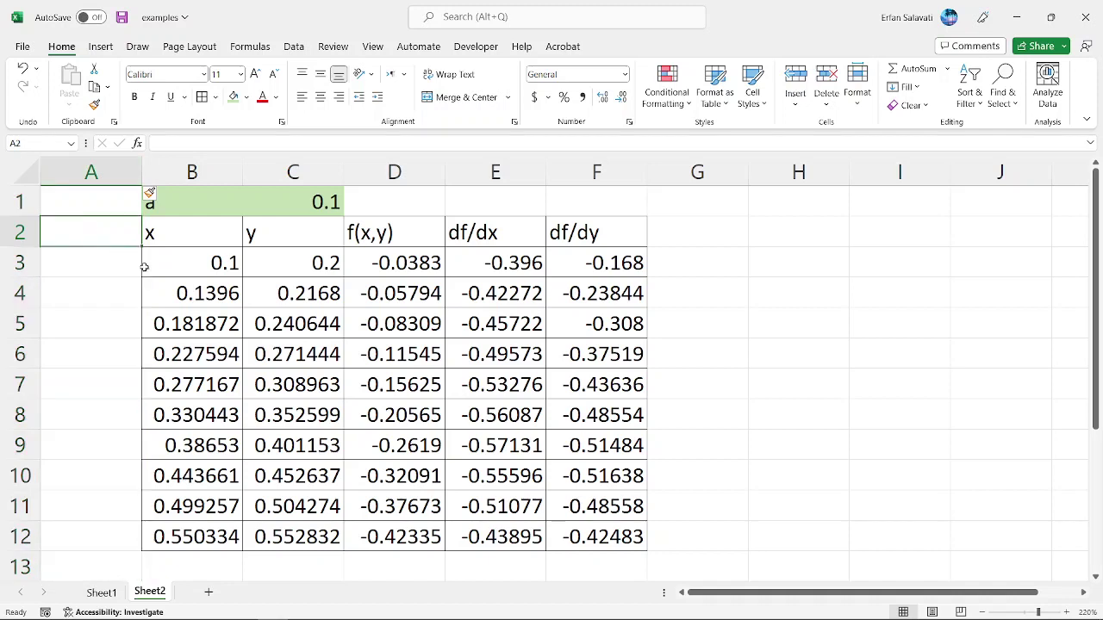
{"action": "type", "text": "'گتم"}
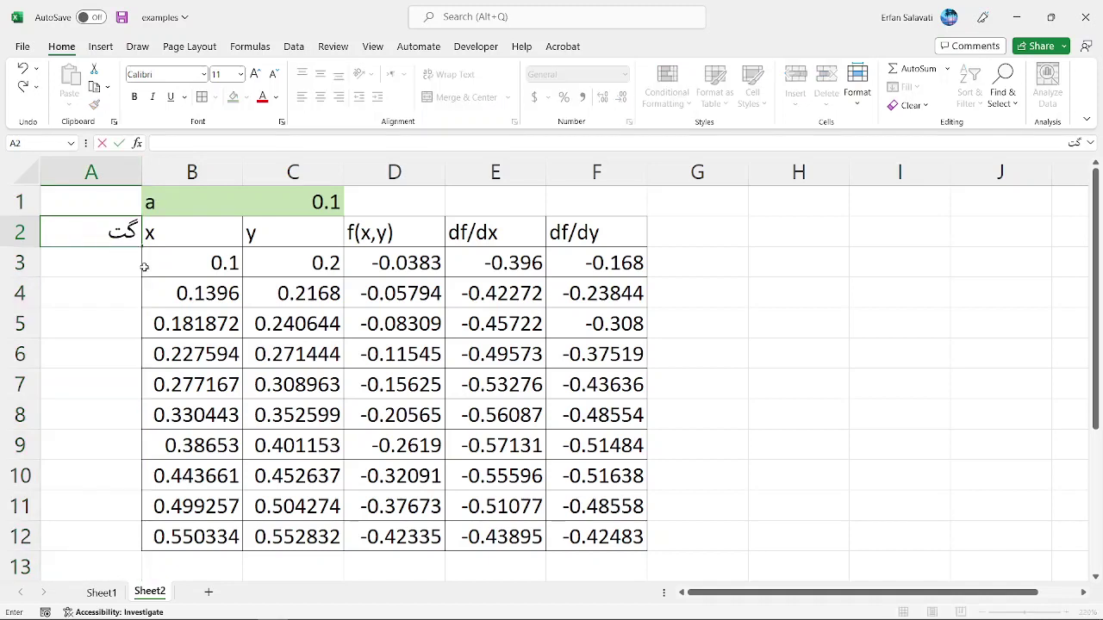
{"action": "key", "text": "BackSpace"}
{"action": "key", "text": "BackSpace"}
{"action": "type", "text": "ف"}
{"action": "key", "text": "BackSpace"}
{"action": "type", "text": "ام"}
{"action": "key", "text": "Return"}
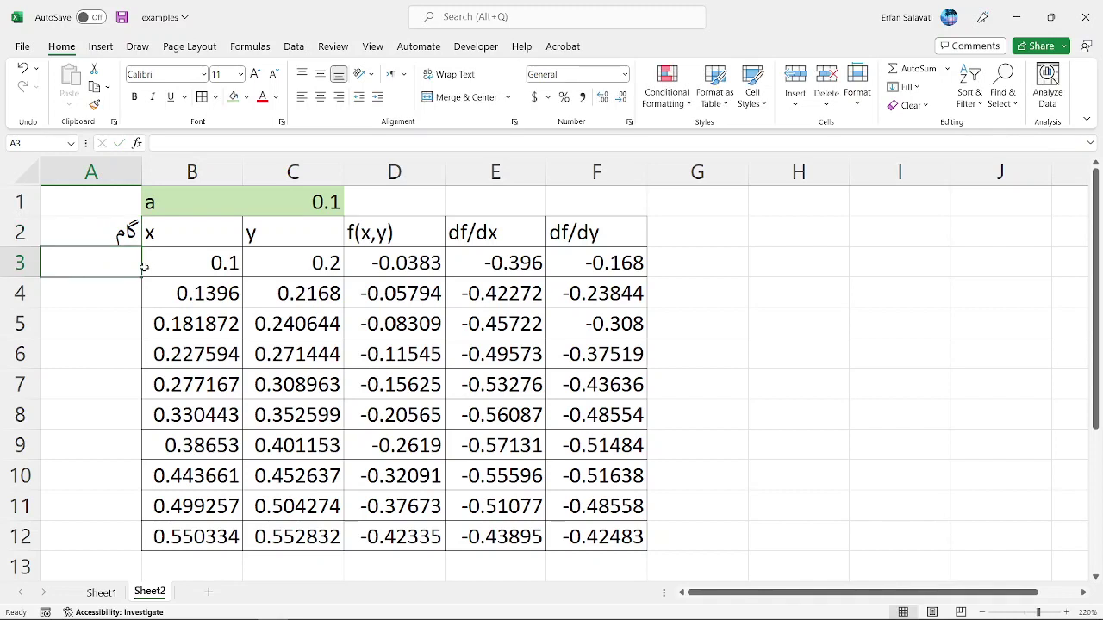
- Number the steps from 0 in A3 and 1 in A4, filling the series down through A12
{"action": "type", "text": "0"}
{"action": "key", "text": "Return"}
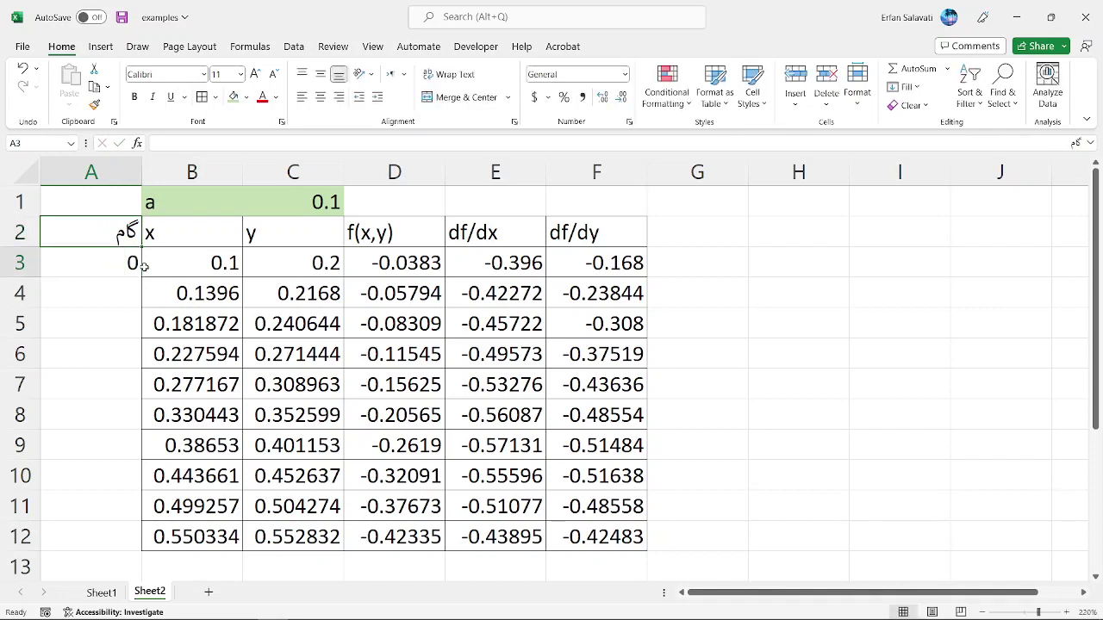
{"action": "type", "text": "1"}
{"action": "key", "text": "Return"}
{"action": "left_click_drag", "start_coordinate": [138, 263], "coordinate": [136, 545]}
- Apply cell borders to the whole table range A2:F12
{"action": "left_click_drag", "start_coordinate": [633, 536], "coordinate": [126, 229]}
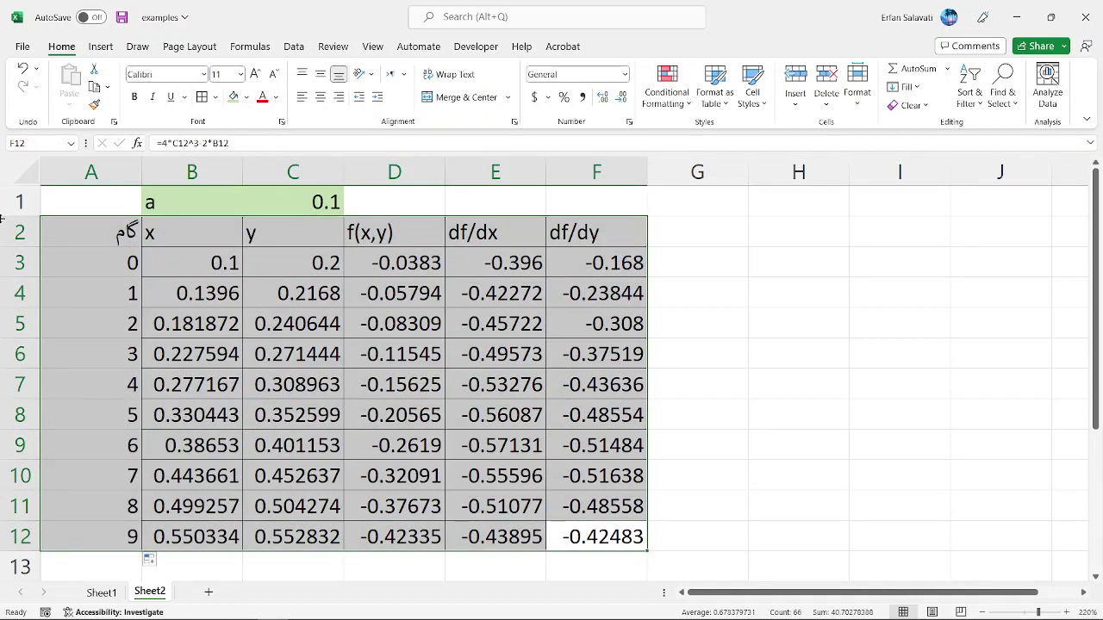
{"action": "left_click", "coordinate": [205, 97]}
{"action": "left_click", "coordinate": [285, 325]}
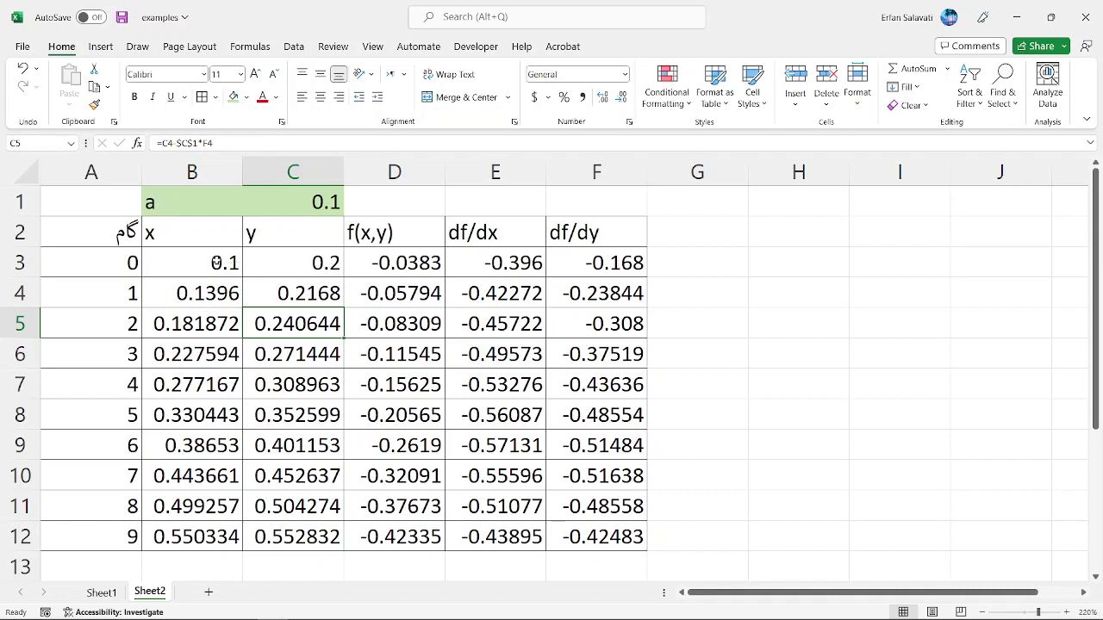
- Compare the starting x and y values in row 3 with the last iteration in row 12
{"action": "left_click", "coordinate": [217, 263]}
{"action": "left_click", "coordinate": [287, 263]}
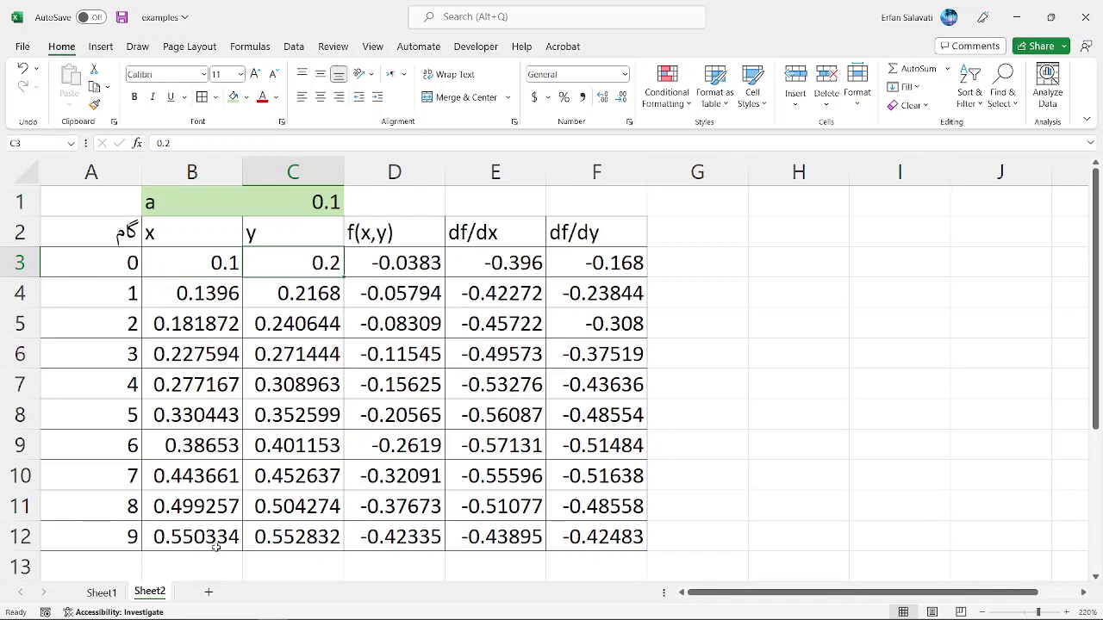
{"action": "scroll", "coordinate": [333, 437], "scroll_direction": "down", "scroll_amount": 4, "text": "ctrl"}
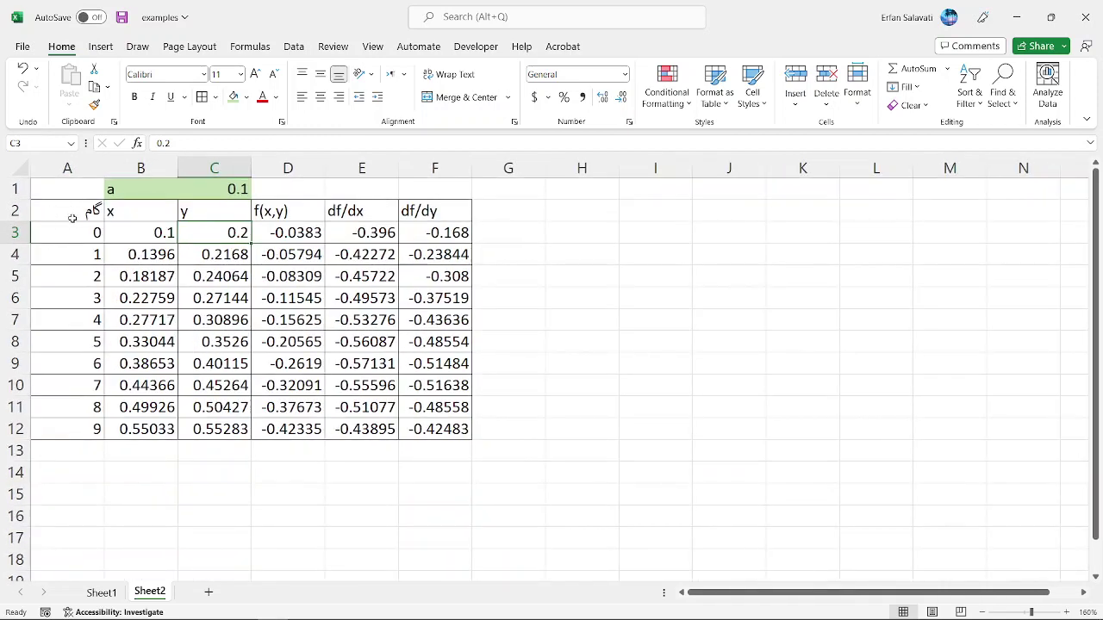
{"action": "left_click_drag", "start_coordinate": [82, 428], "coordinate": [457, 433]}
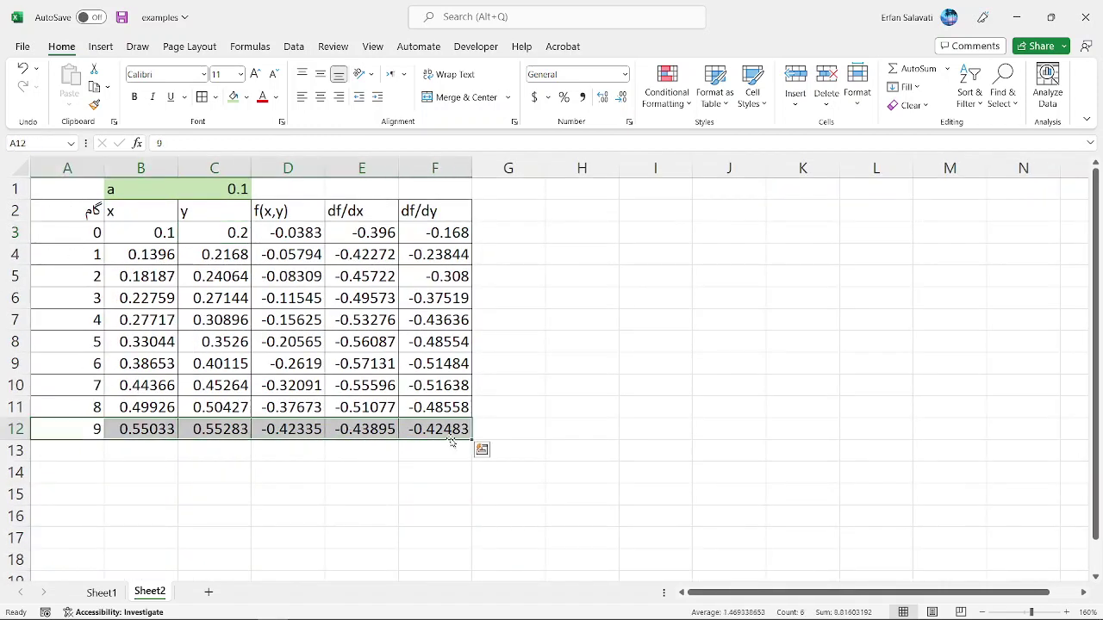
- Extend the step numbering in column A down to 30 in row 33
{"action": "left_click_drag", "start_coordinate": [77, 409], "coordinate": [96, 539]}
{"action": "scroll", "coordinate": [162, 383], "scroll_direction": "up", "scroll_amount": 1}
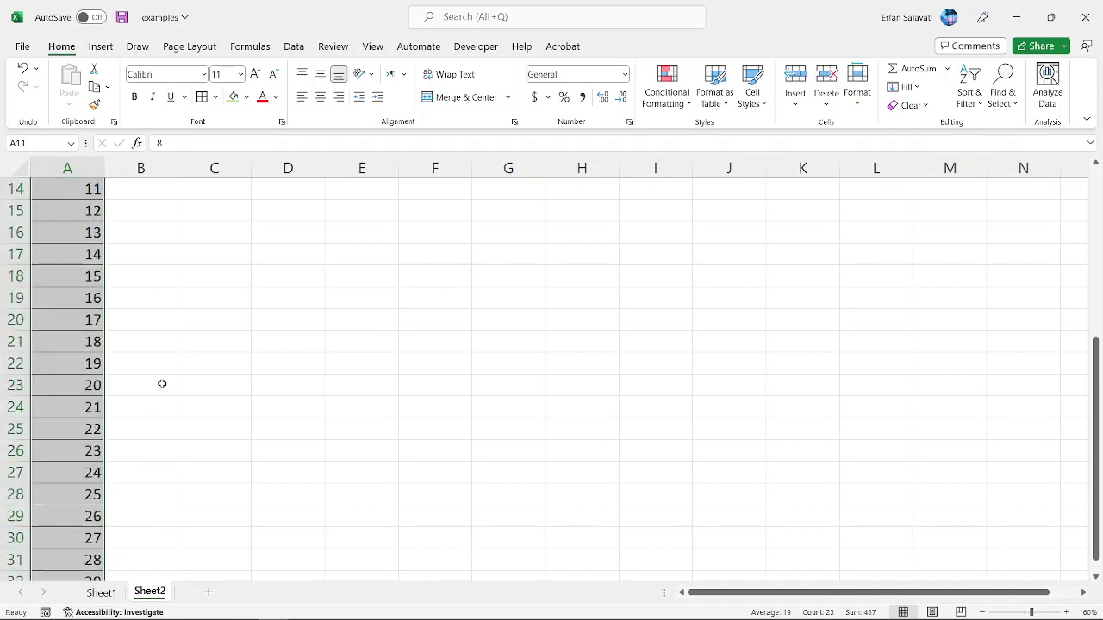
{"action": "scroll", "coordinate": [161, 383], "scroll_direction": "up", "scroll_amount": 3}
- Fill the x, y, f(x,y), df/dx and df/dy formulas from B12:F12 down through row 33
{"action": "left_click_drag", "start_coordinate": [140, 342], "coordinate": [471, 353]}
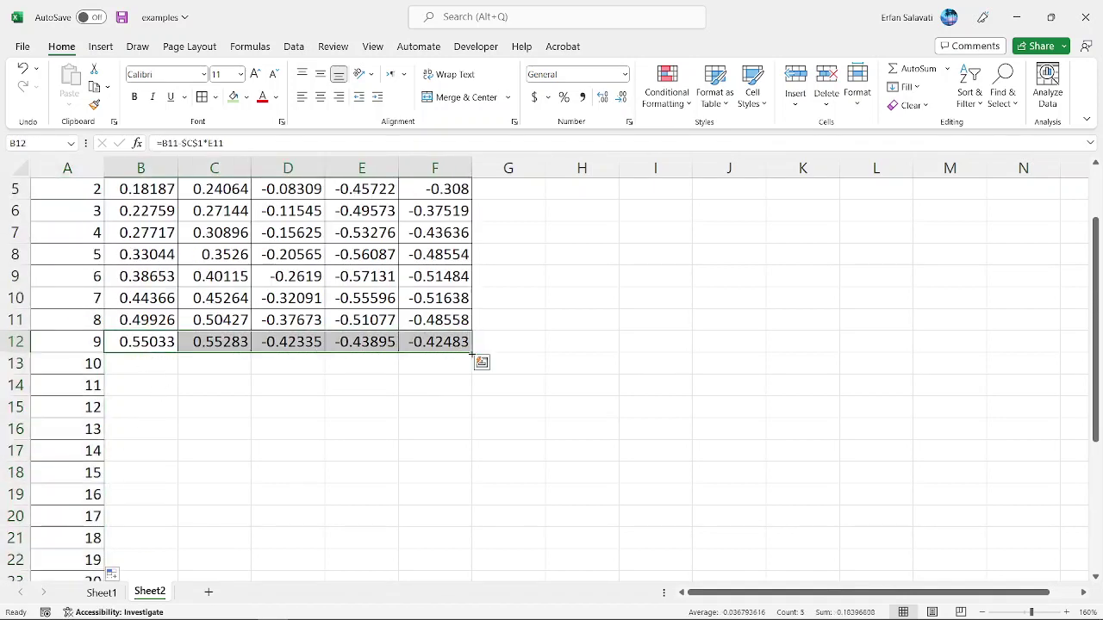
{"action": "double_click", "coordinate": [471, 352]}
- Examine how x, y, f(x,y) and both partial derivatives develop from the first iteration to step 30
{"action": "scroll", "coordinate": [436, 371], "scroll_direction": "down", "scroll_amount": 6}
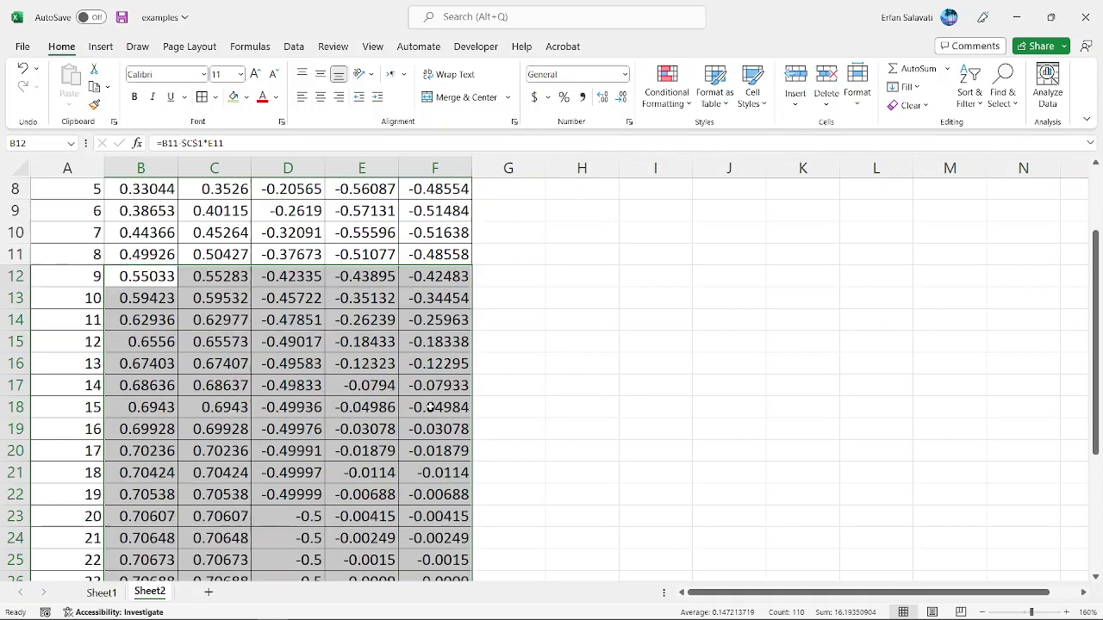
{"action": "scroll", "coordinate": [431, 407], "scroll_direction": "up", "scroll_amount": 2}
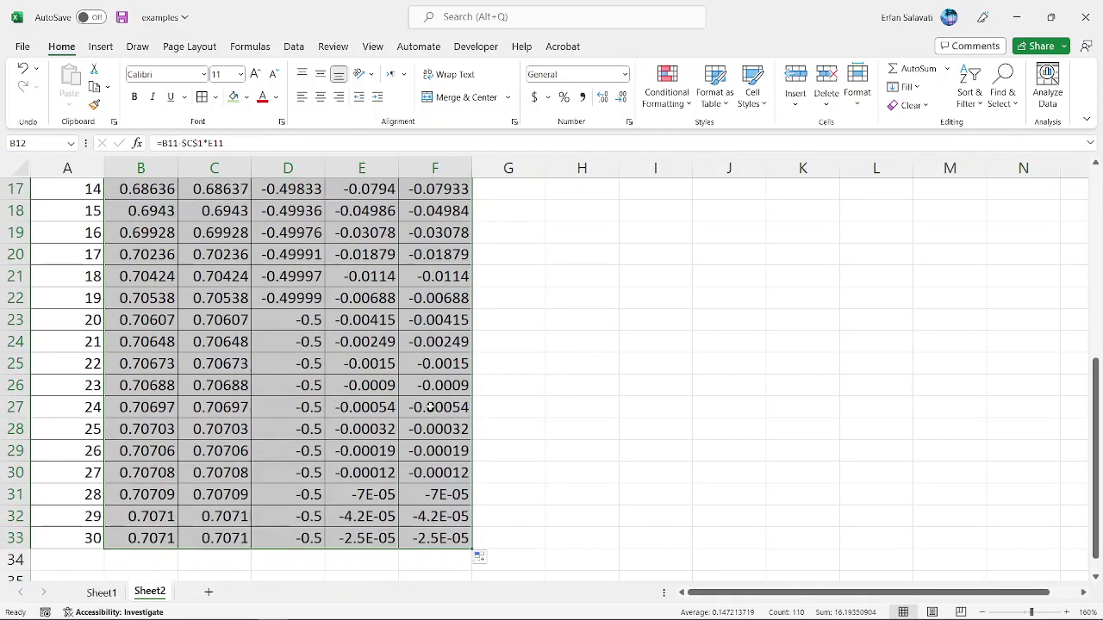
{"action": "left_click_drag", "start_coordinate": [156, 516], "coordinate": [156, 534]}
{"action": "left_click", "coordinate": [156, 534]}
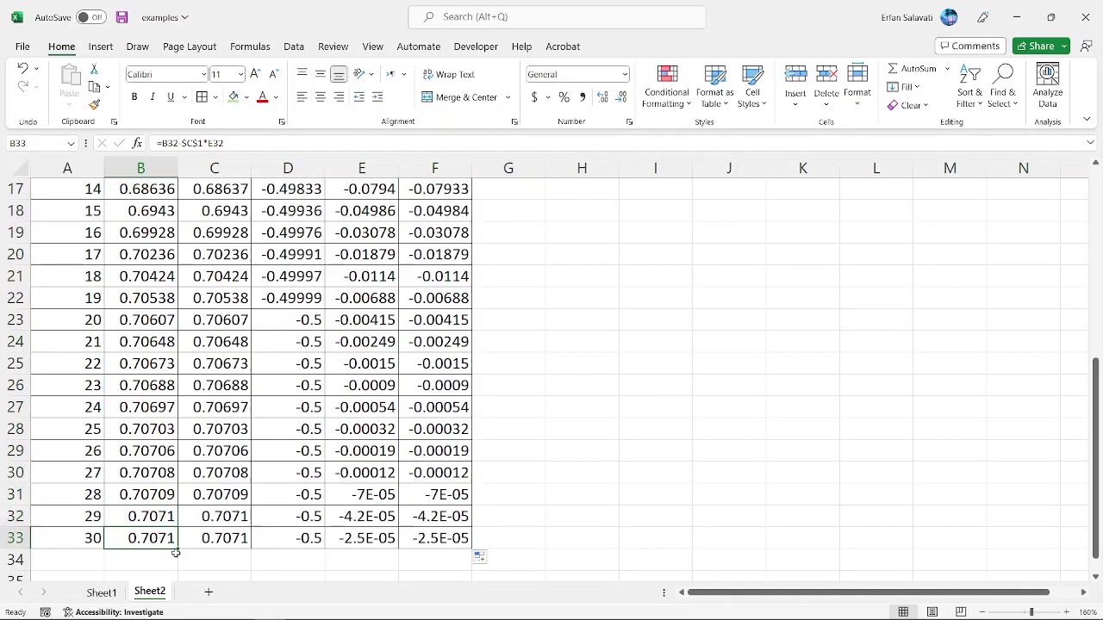
{"action": "scroll", "coordinate": [168, 541], "scroll_direction": "up", "scroll_amount": 5}
{"action": "scroll", "coordinate": [172, 418], "scroll_direction": "down", "scroll_amount": 8}
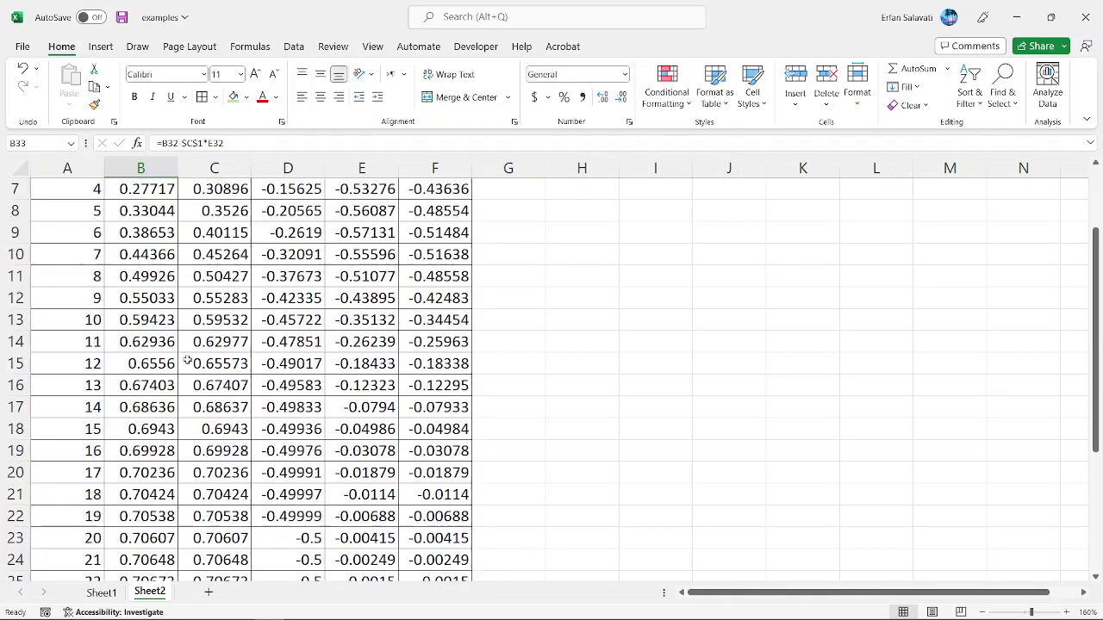
{"action": "left_click", "coordinate": [198, 349]}
{"action": "left_click", "coordinate": [222, 364]}
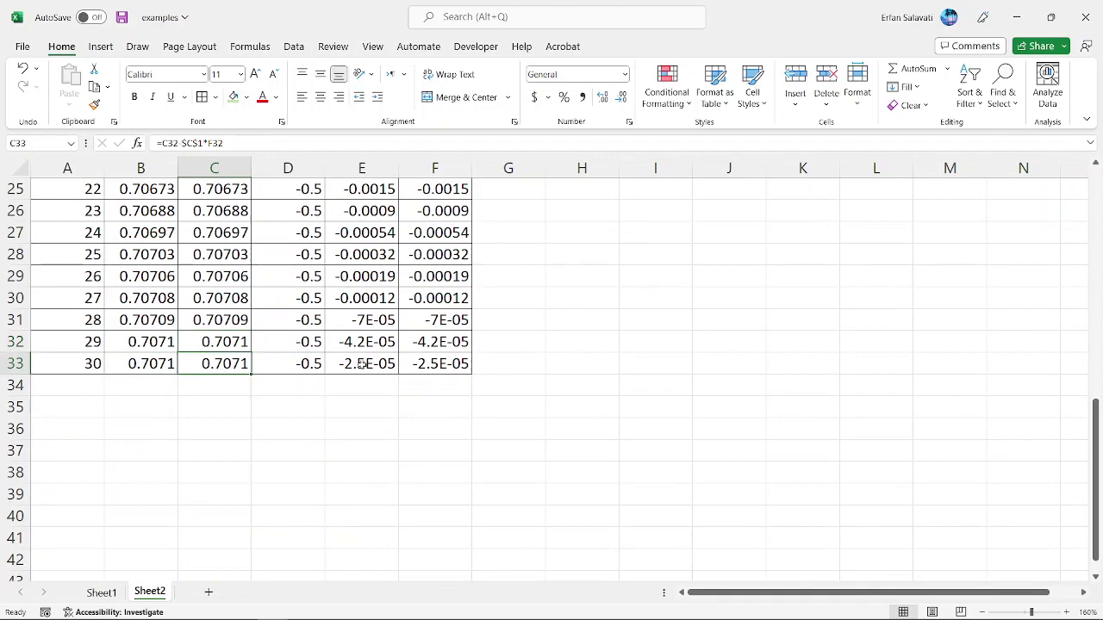
{"action": "scroll", "coordinate": [315, 388], "scroll_direction": "up", "scroll_amount": 5}
{"action": "scroll", "coordinate": [315, 389], "scroll_direction": "up", "scroll_amount": 3}
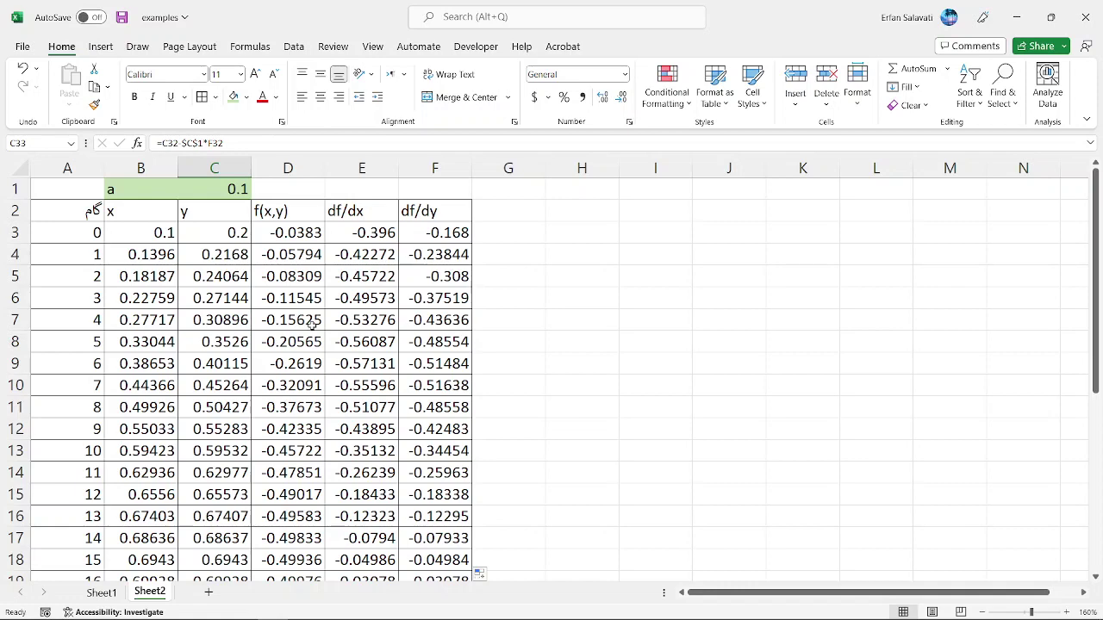
{"action": "scroll", "coordinate": [312, 324], "scroll_direction": "down", "scroll_amount": 7}
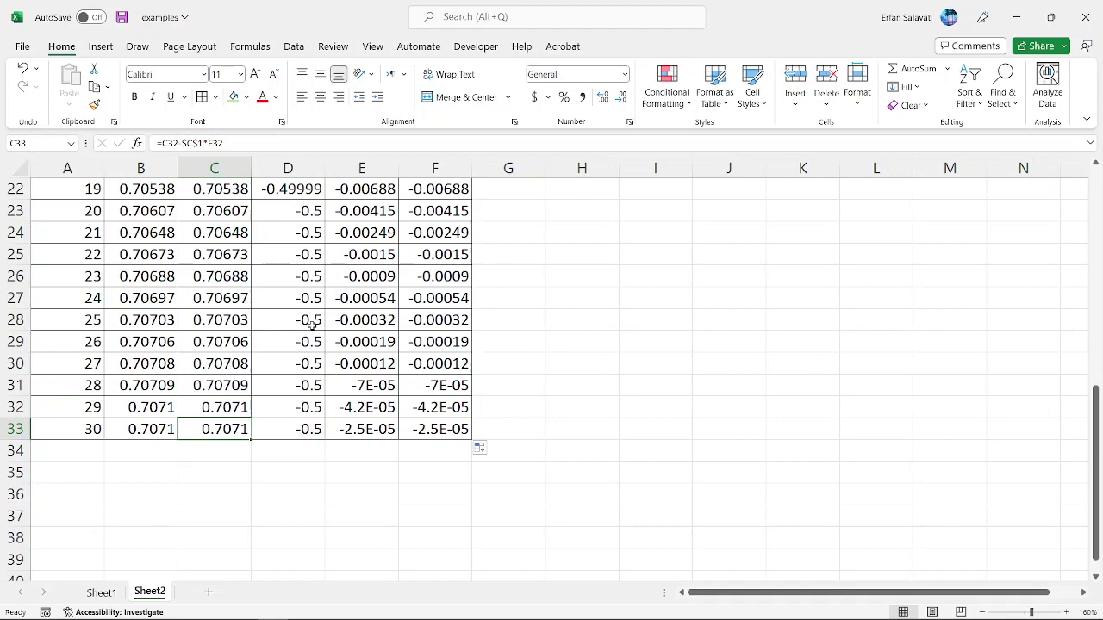
- Switch to the optimization slide and mark the surface's minimum with an arrow and handwritten coordinates beginning 0.7071
{"action": "key", "text": "alt+Tab"}
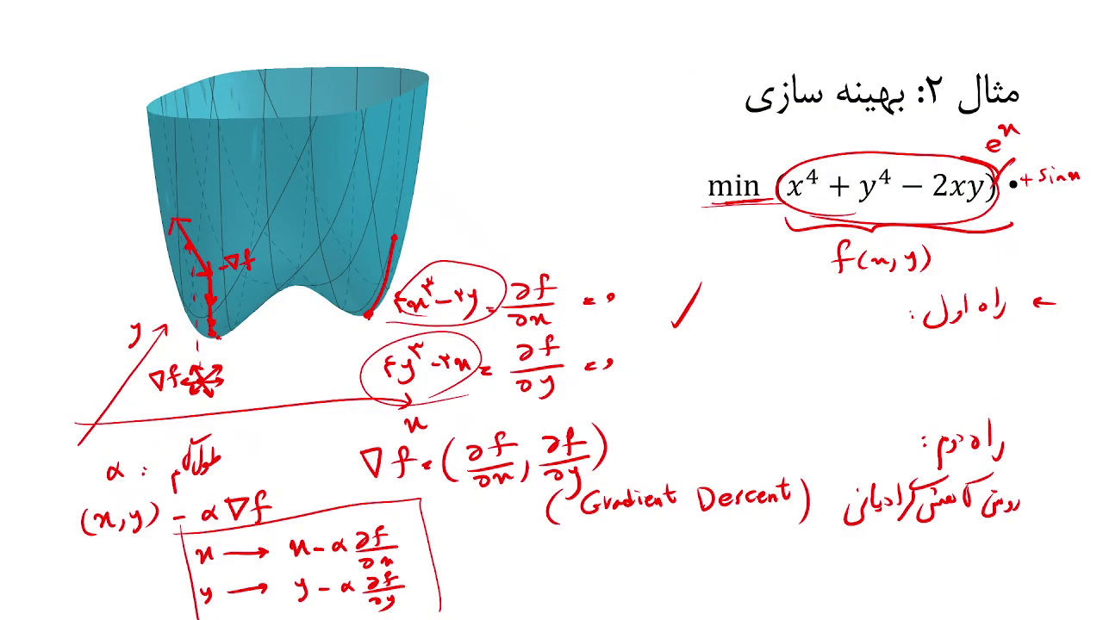
{"action": "left_click_drag", "start_coordinate": [398, 300], "coordinate": [559, 152]}
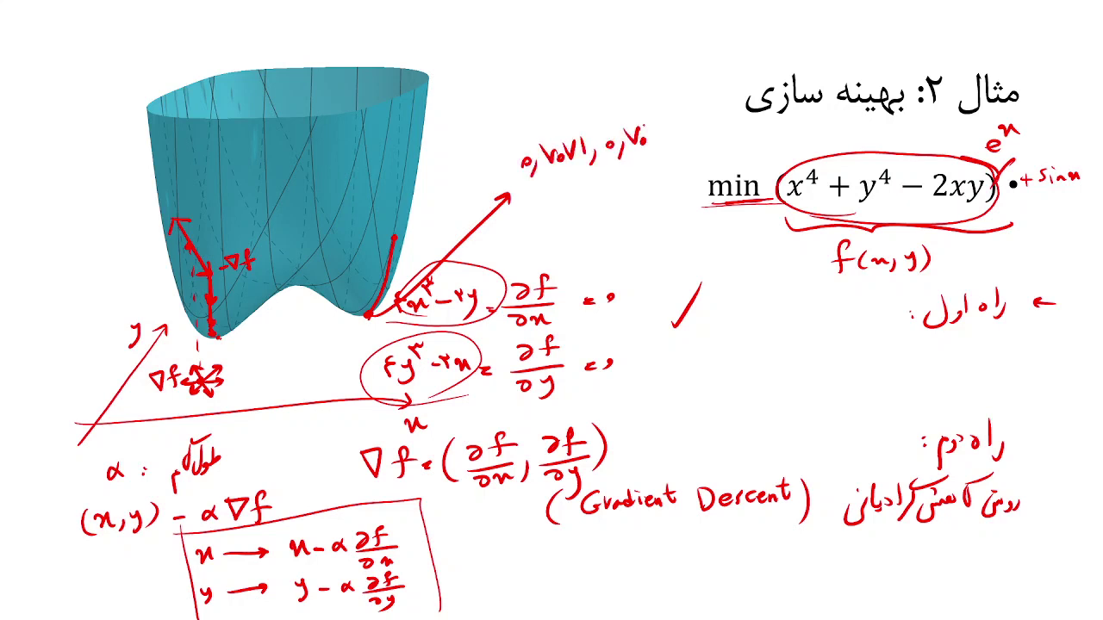
{"action": "left_click_drag", "start_coordinate": [645, 126], "coordinate": [681, 148]}
{"action": "left_click_drag", "start_coordinate": [521, 145], "coordinate": [511, 179]}
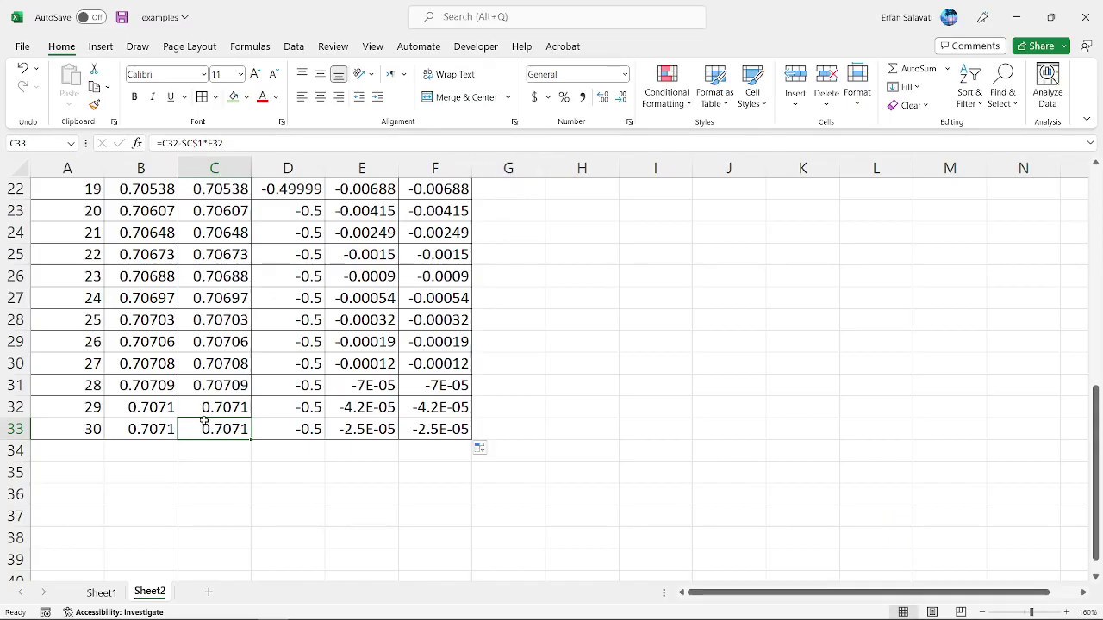
- Return to the Excel workbook and set the starting y value in C3 to -0.2
{"action": "scroll", "coordinate": [208, 429], "scroll_direction": "up", "scroll_amount": 7}
{"action": "double_click", "coordinate": [229, 229]}
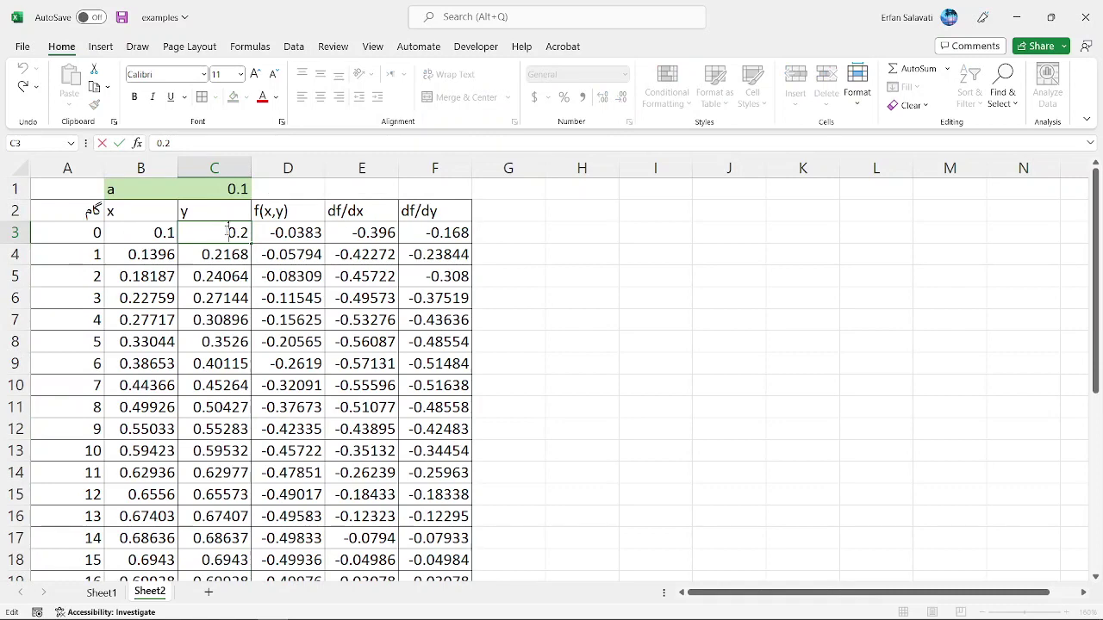
{"action": "type", "text": "-"}
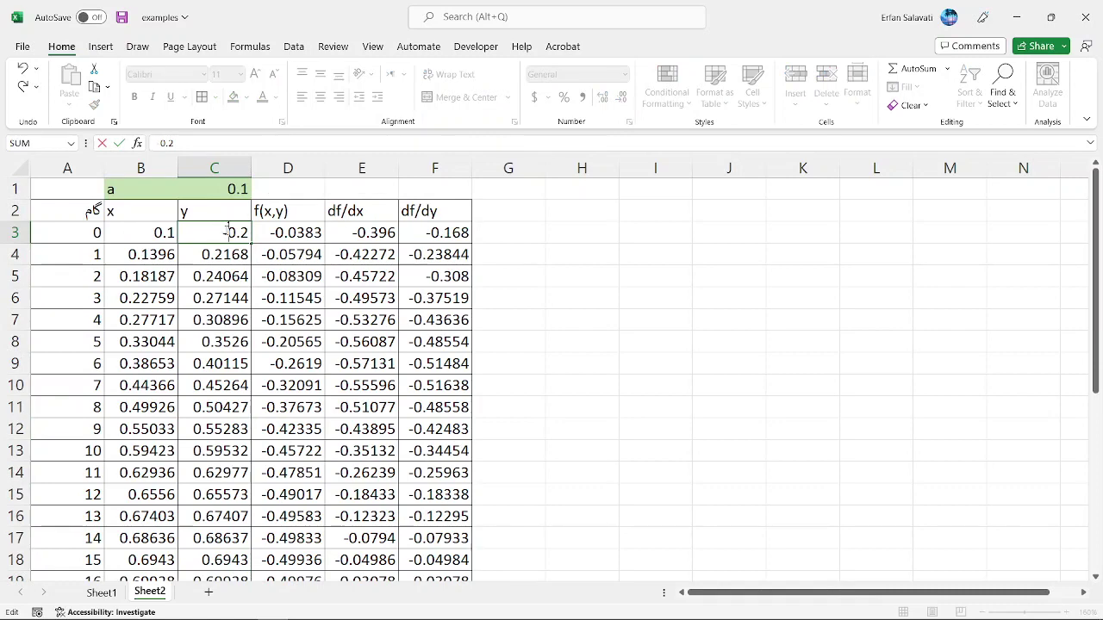
- Set the starting y value in C3 to -0.2
{"action": "key", "text": "Return"}
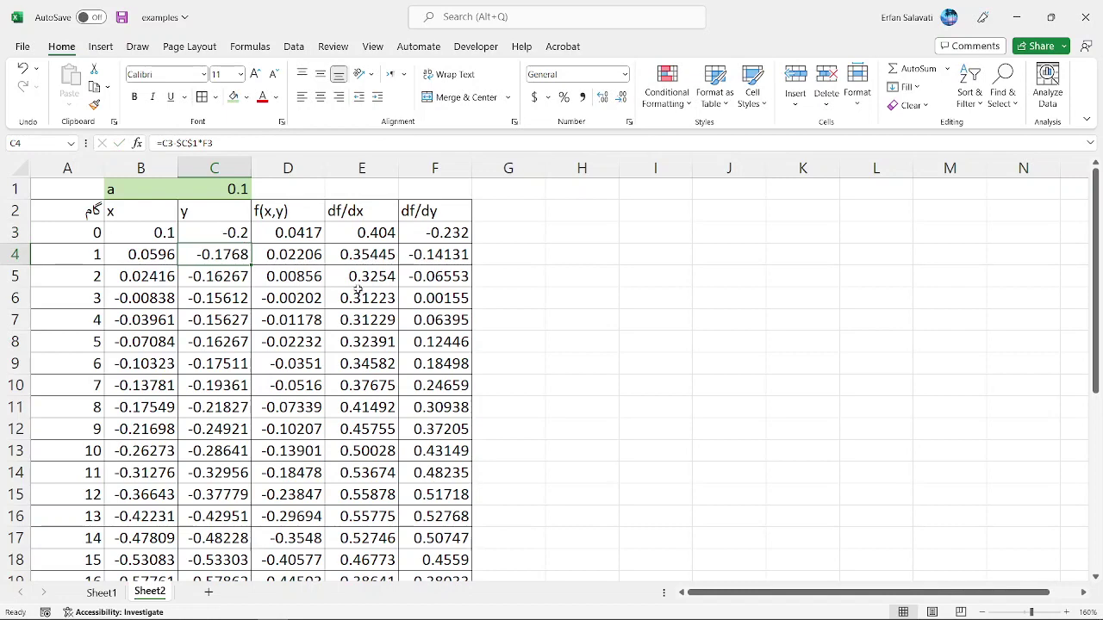
{"action": "scroll", "coordinate": [222, 232], "scroll_direction": "down", "scroll_amount": 6}
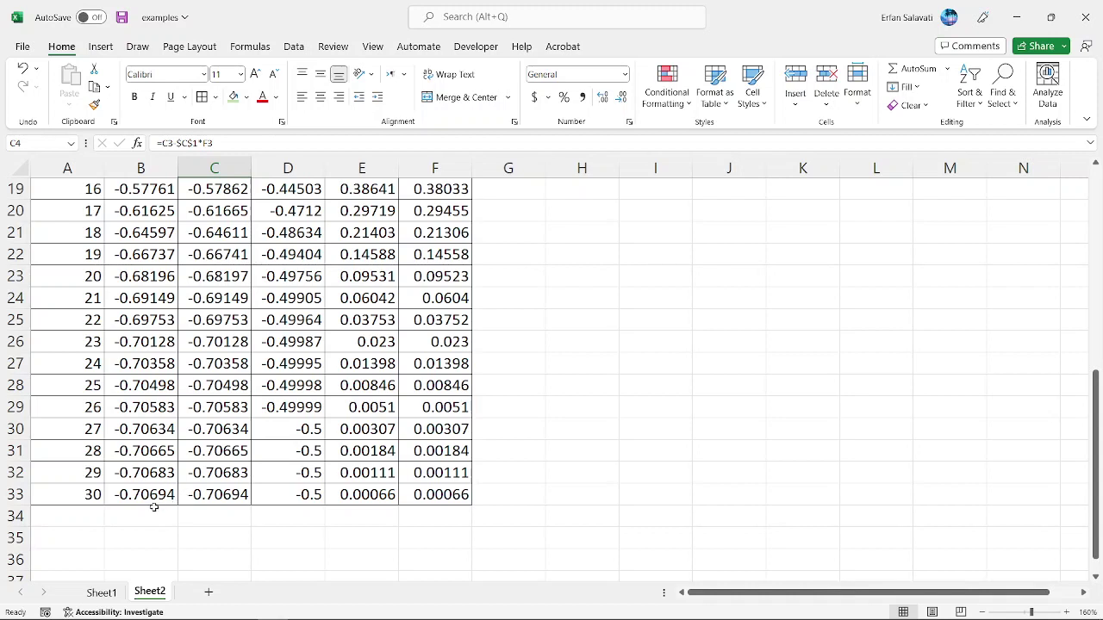
- Extend the step numbers in column A down to 100 in row 103
{"action": "left_click", "coordinate": [52, 495]}
{"action": "left_click_drag", "start_coordinate": [66, 479], "coordinate": [101, 199]}
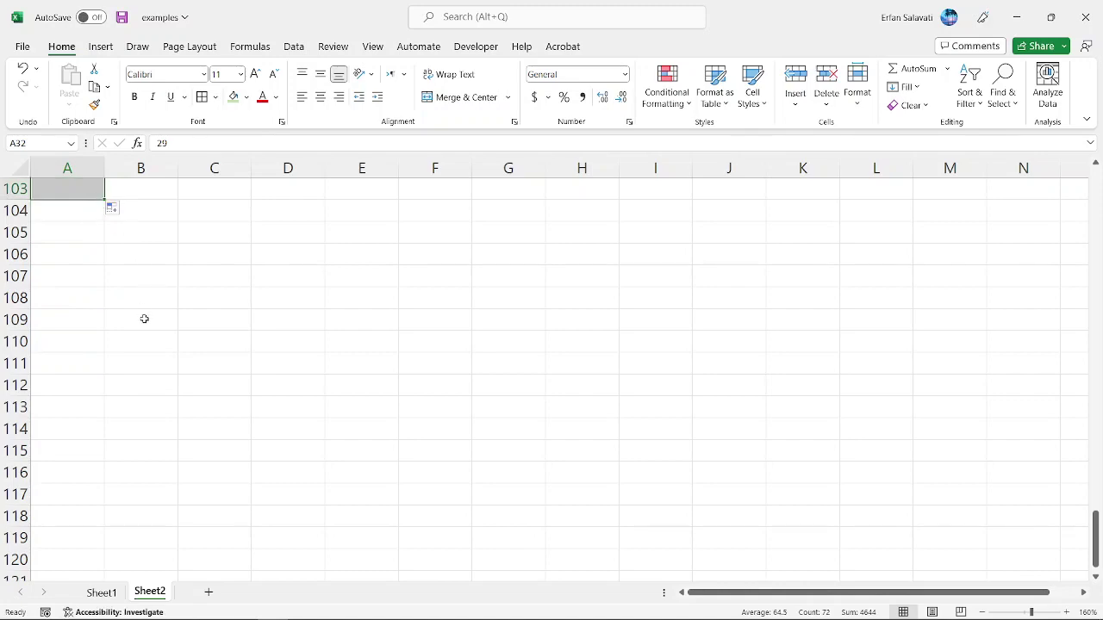
{"action": "scroll", "coordinate": [144, 319], "scroll_direction": "up", "scroll_amount": 16}
{"action": "scroll", "coordinate": [144, 319], "scroll_direction": "up", "scroll_amount": 16}
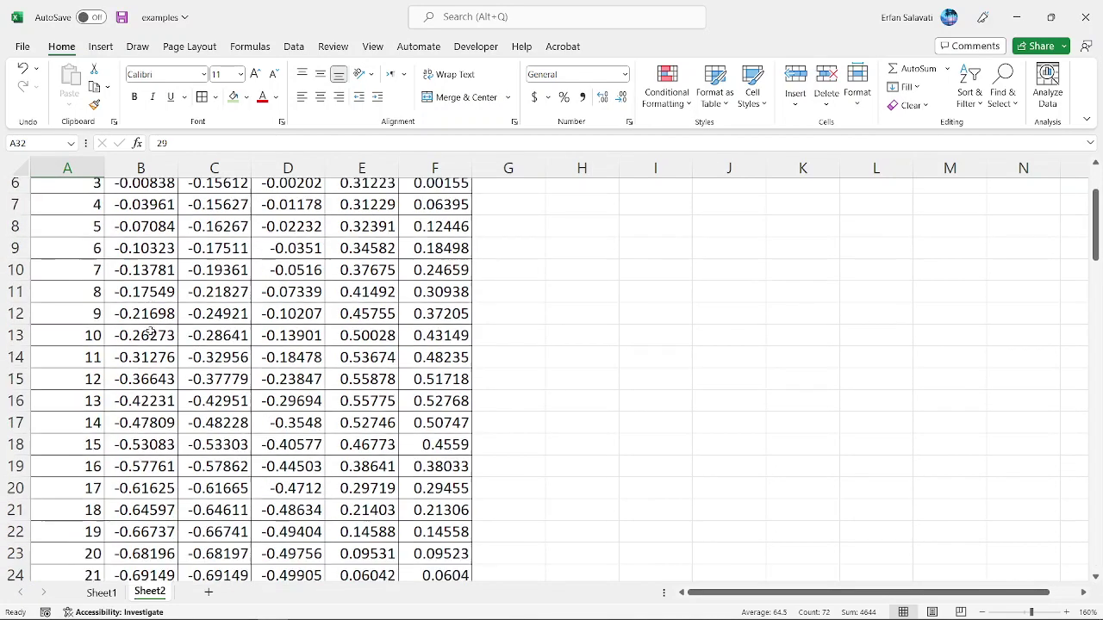
- Fill the formulas of B33:F33 down to row 103, alongside the extended step numbers
{"action": "scroll", "coordinate": [147, 325], "scroll_direction": "down", "scroll_amount": 7}
{"action": "left_click_drag", "start_coordinate": [134, 298], "coordinate": [469, 312]}
{"action": "left_click", "coordinate": [517, 297]}
{"action": "double_click", "coordinate": [469, 311]}
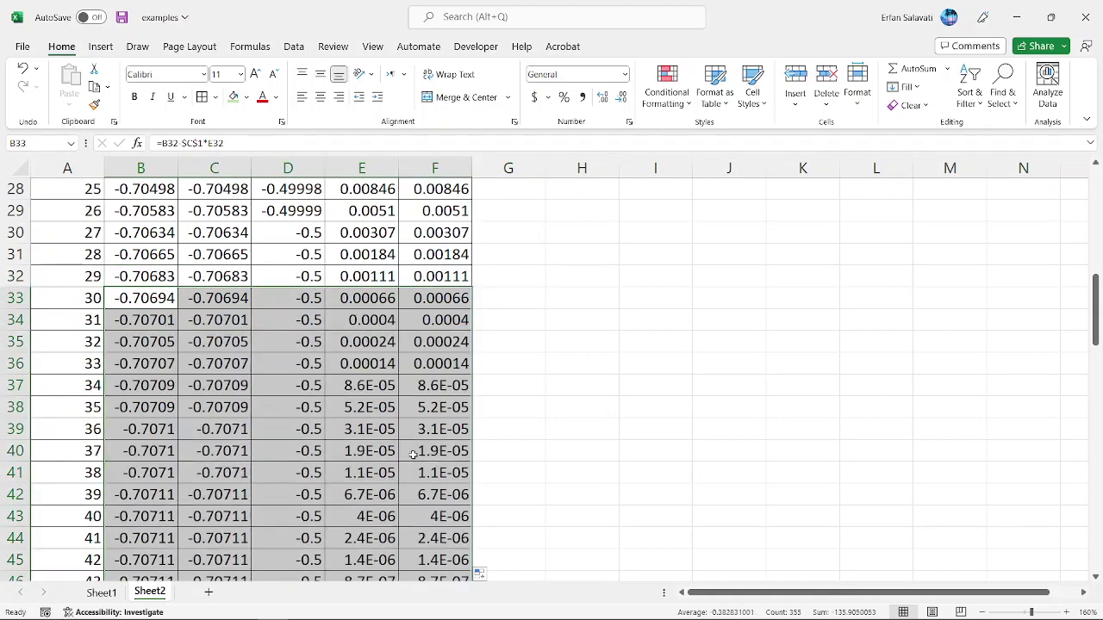
- Examine how x, y, f(x,y) and the derivatives develop from the starting values to the last row of the extended table
{"action": "scroll", "coordinate": [414, 446], "scroll_direction": "down", "scroll_amount": 9}
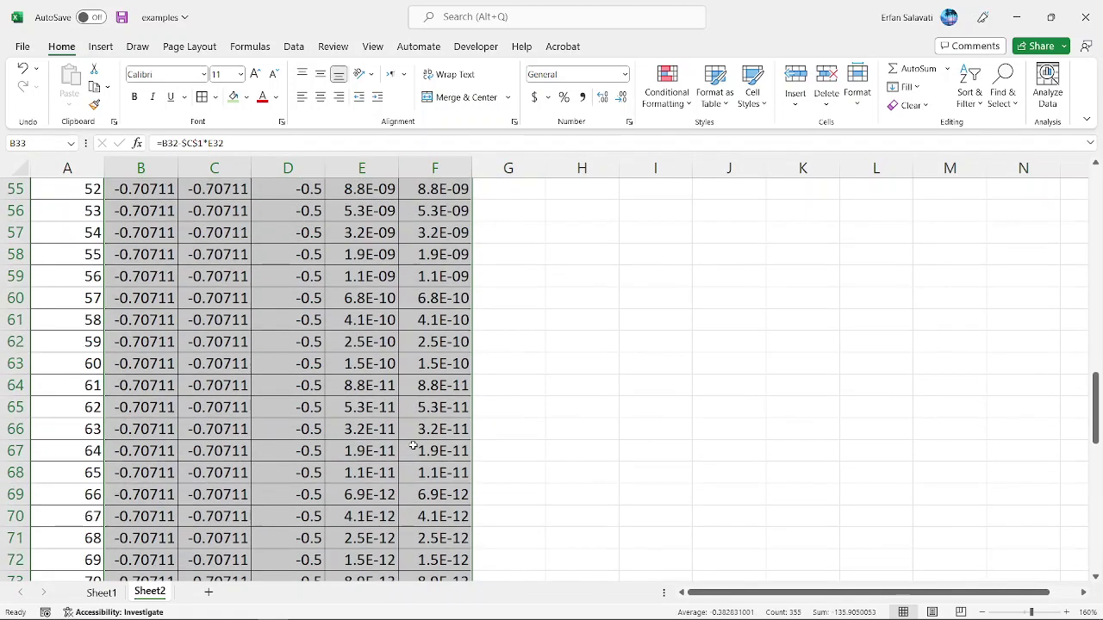
{"action": "scroll", "coordinate": [414, 444], "scroll_direction": "up", "scroll_amount": 1}
{"action": "scroll", "coordinate": [413, 441], "scroll_direction": "up", "scroll_amount": 17}
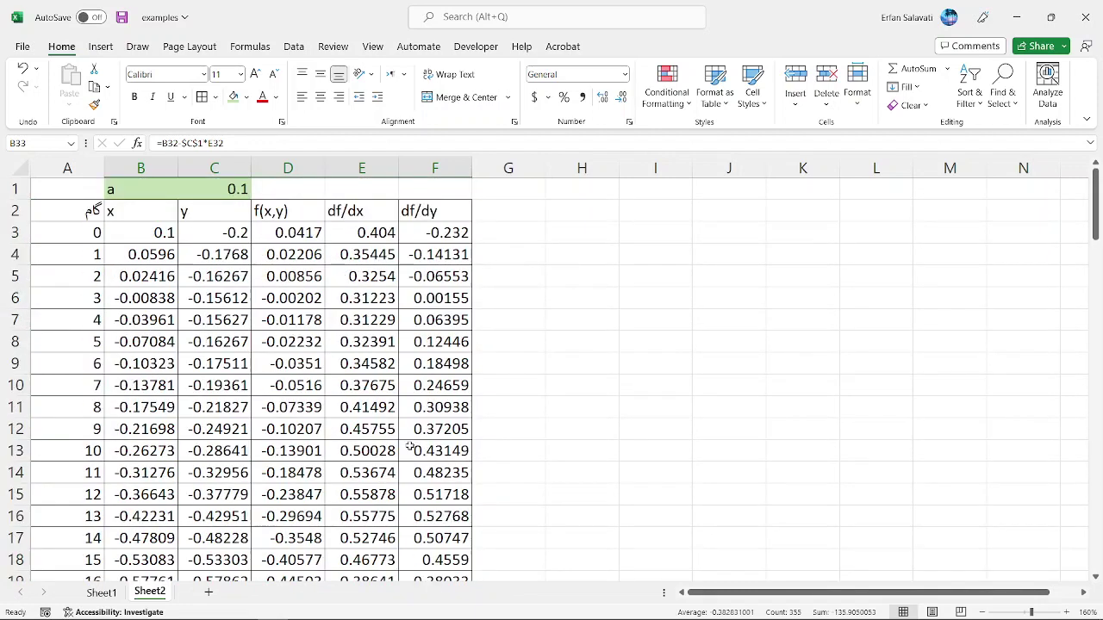
{"action": "left_click", "coordinate": [145, 233]}
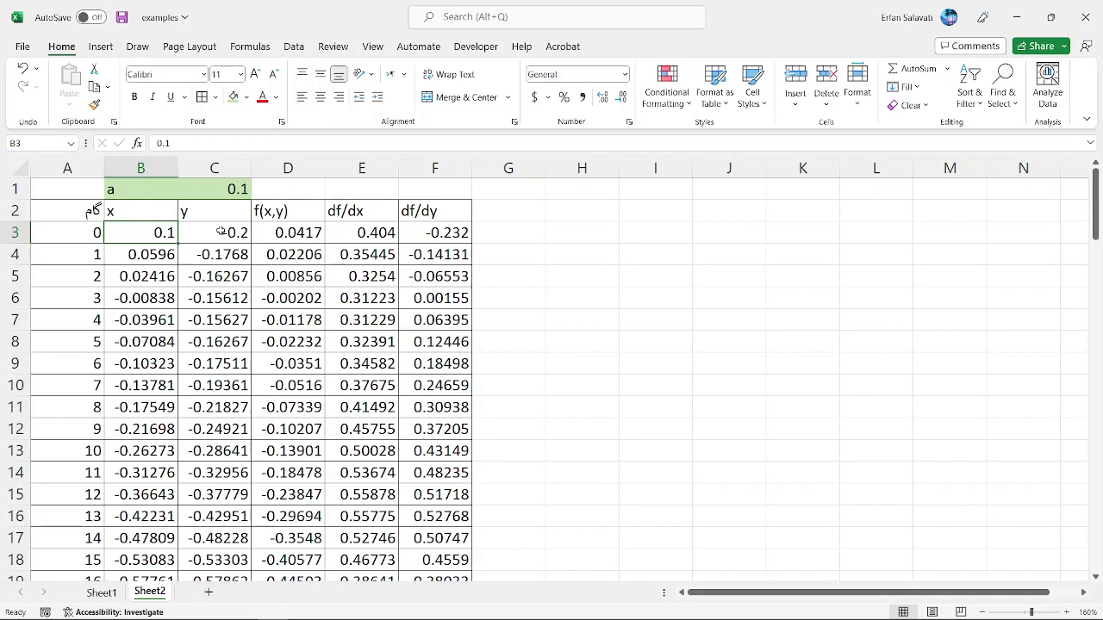
{"action": "scroll", "coordinate": [224, 296], "scroll_direction": "down", "scroll_amount": 14}
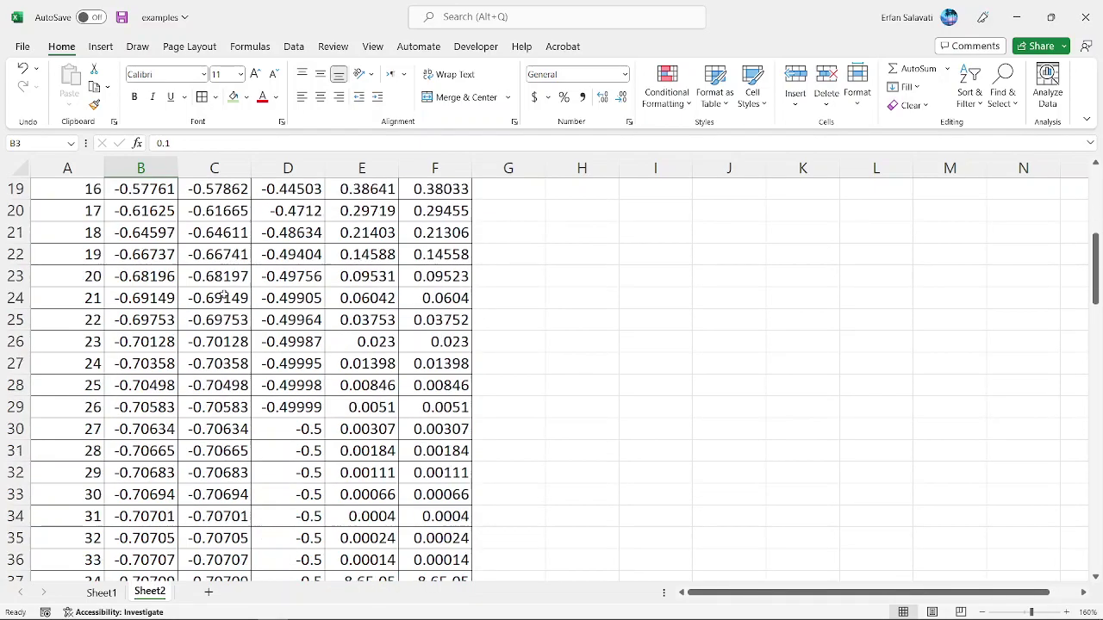
{"action": "scroll", "coordinate": [224, 296], "scroll_direction": "down", "scroll_amount": 20}
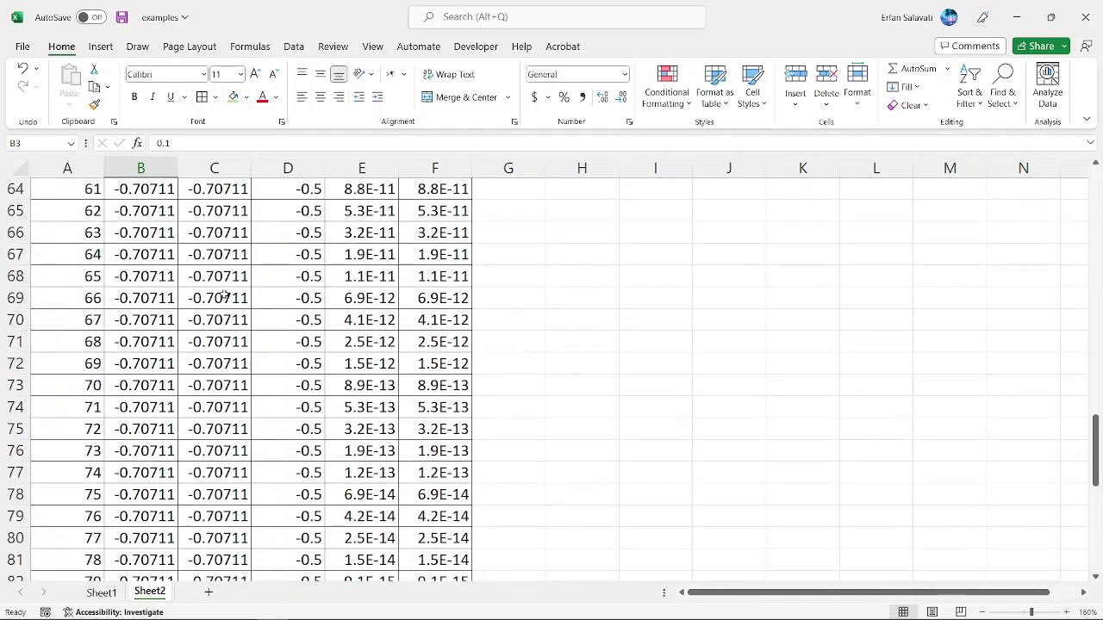
{"action": "scroll", "coordinate": [224, 296], "scroll_direction": "up", "scroll_amount": 4}
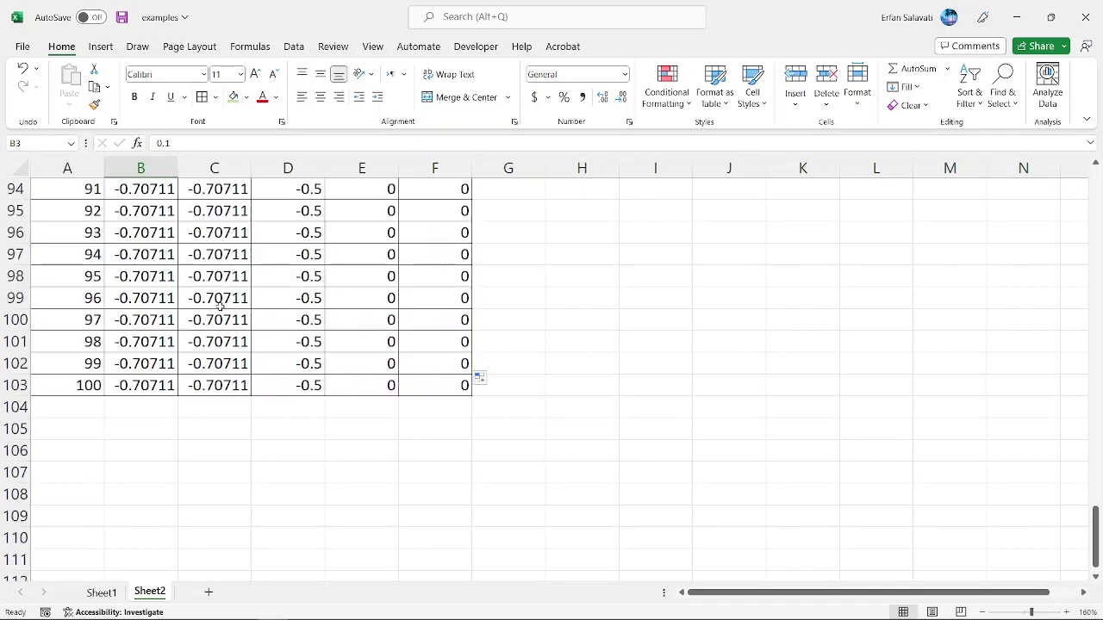
{"action": "left_click", "coordinate": [145, 383]}
{"action": "left_click", "coordinate": [214, 387]}
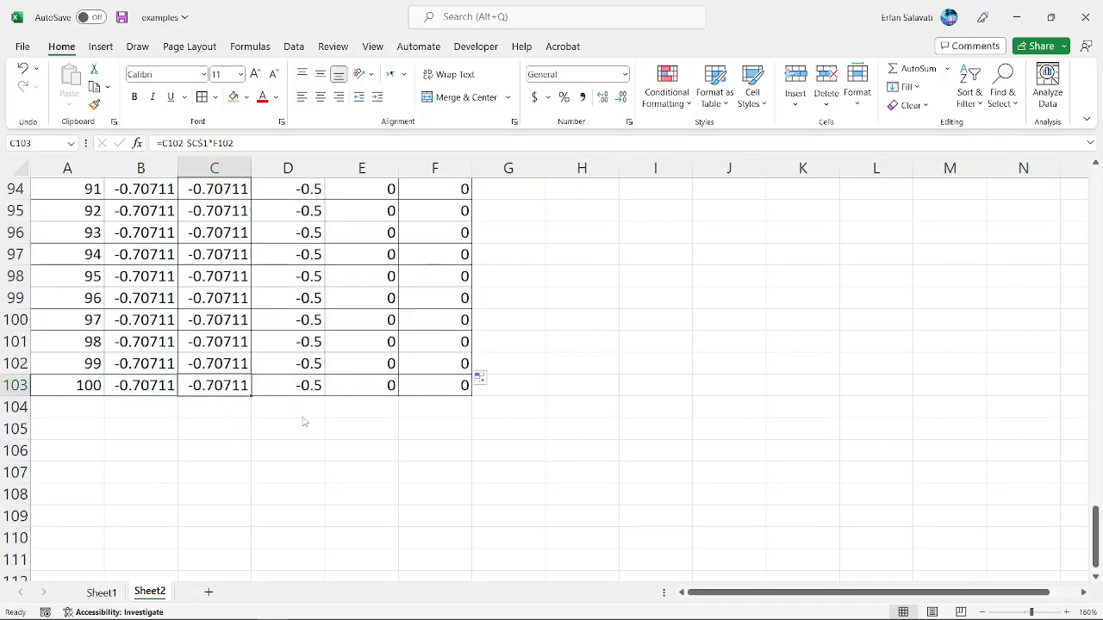
- Switch to the PowerPoint slide show and draw an arrow from the surface's left minimum, labelled with the coordinates (-0.7071, -0.7071)
{"action": "key", "text": "alt+Tab"}
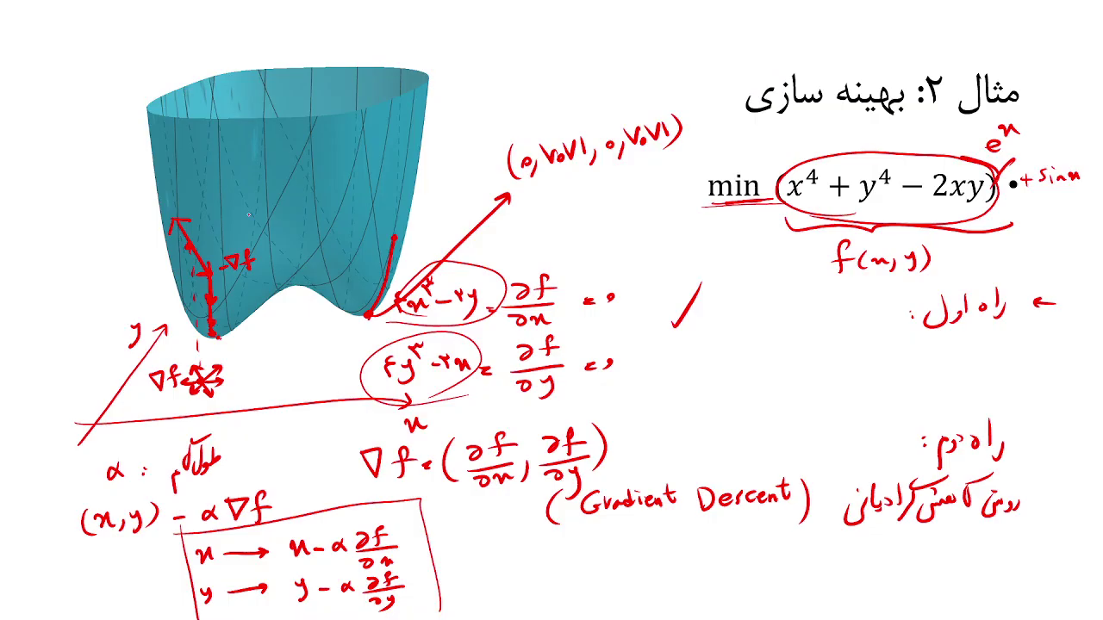
{"action": "right_click", "coordinate": [222, 338]}
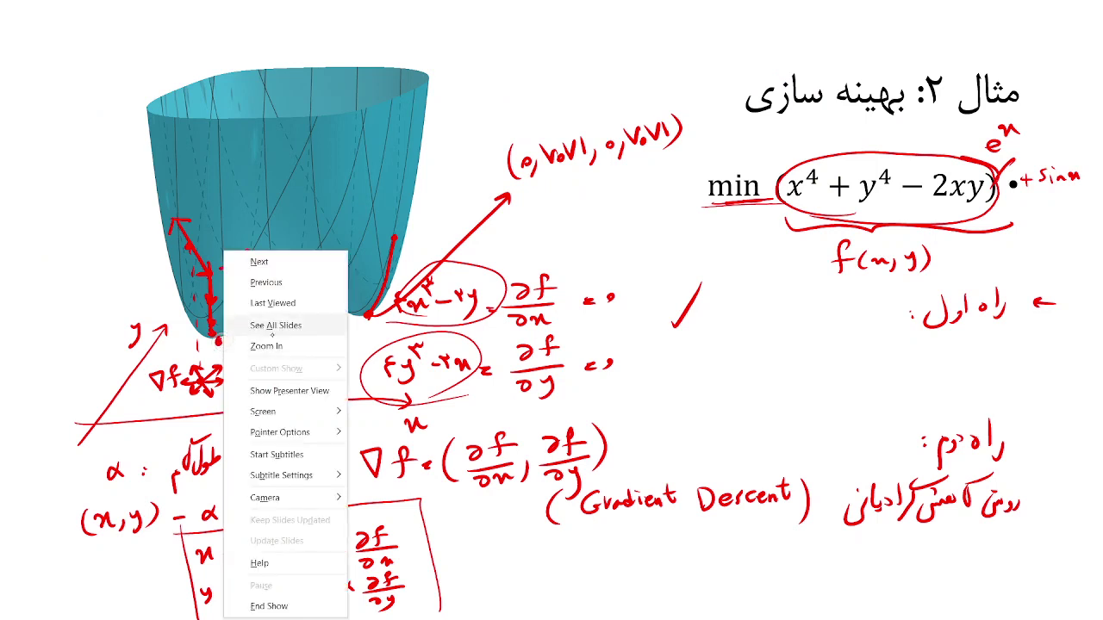
{"action": "left_click", "coordinate": [207, 349]}
{"action": "mouse_move", "coordinate": [216, 343]}
{"action": "left_mouse_down"}
{"action": "mouse_move", "coordinate": [121, 290]}
{"action": "mouse_move", "coordinate": [139, 299]}
{"action": "left_mouse_up"}
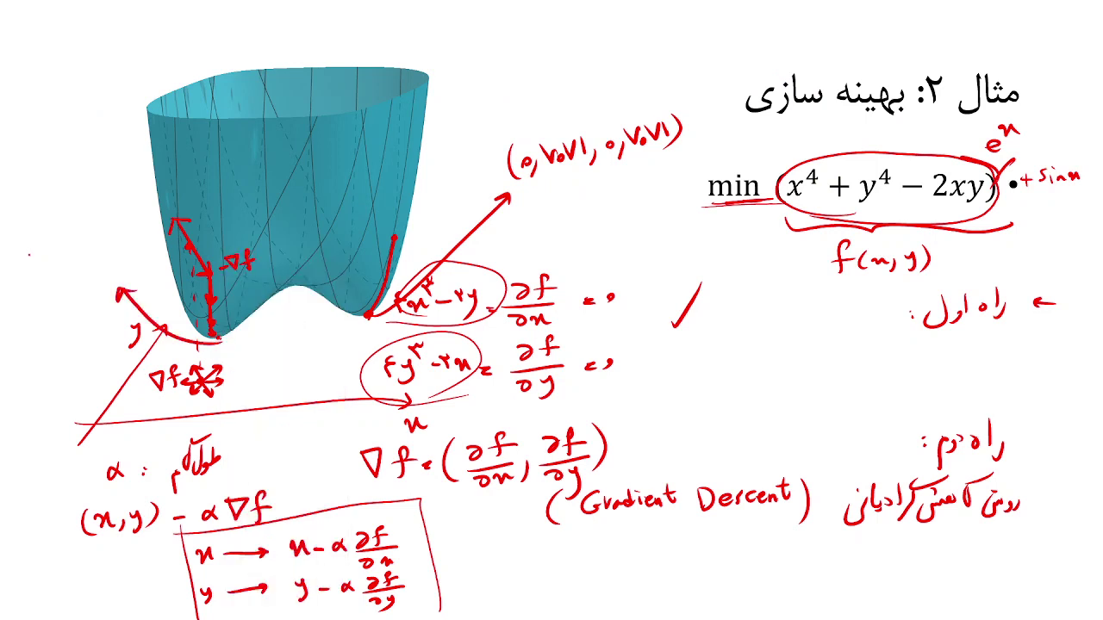
{"action": "left_click_drag", "start_coordinate": [40, 243], "coordinate": [52, 236]}
{"action": "left_click", "coordinate": [61, 250]}
{"action": "mouse_move", "coordinate": [69, 238]}
{"action": "left_mouse_down"}
{"action": "mouse_move", "coordinate": [150, 198]}
{"action": "mouse_move", "coordinate": [155, 218]}
{"action": "left_mouse_up"}
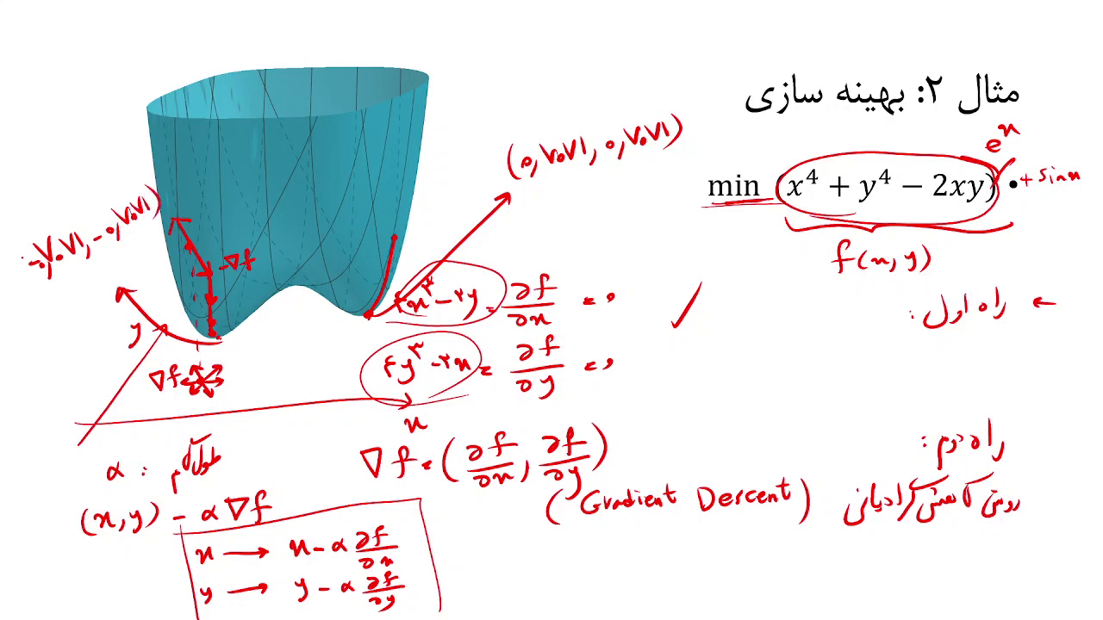
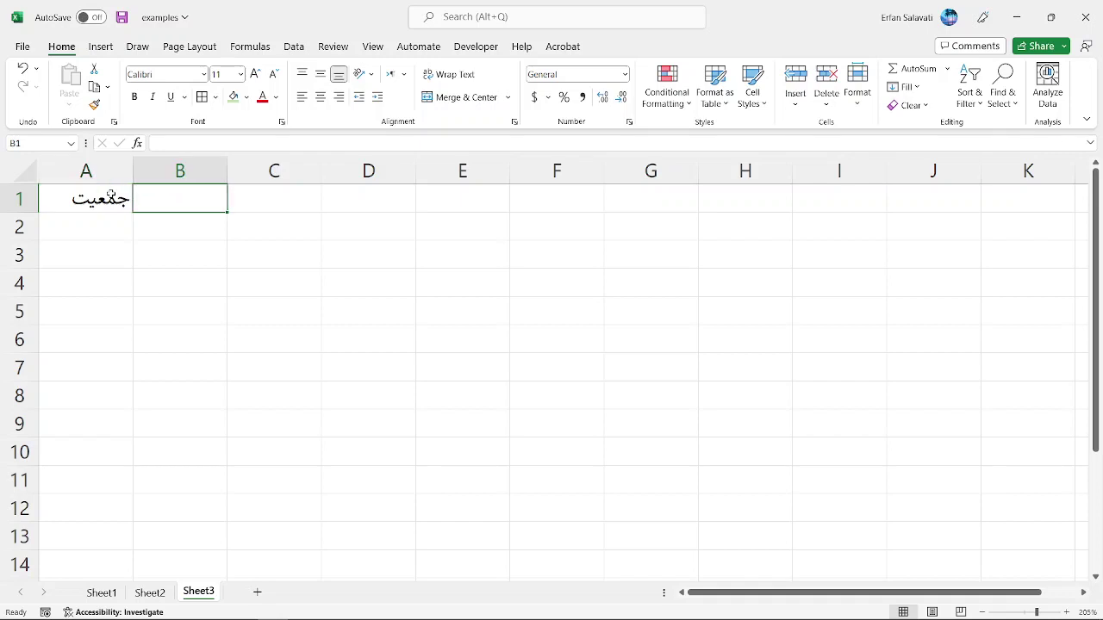
- Enter 1000 as the population value in B1 of Sheet3
{"action": "type", "text": "1000"}
{"action": "key", "text": "Return"}
- Enter the label "نرخ بهبود" (recovery rate) in A2
{"action": "left_click", "coordinate": [112, 197]}
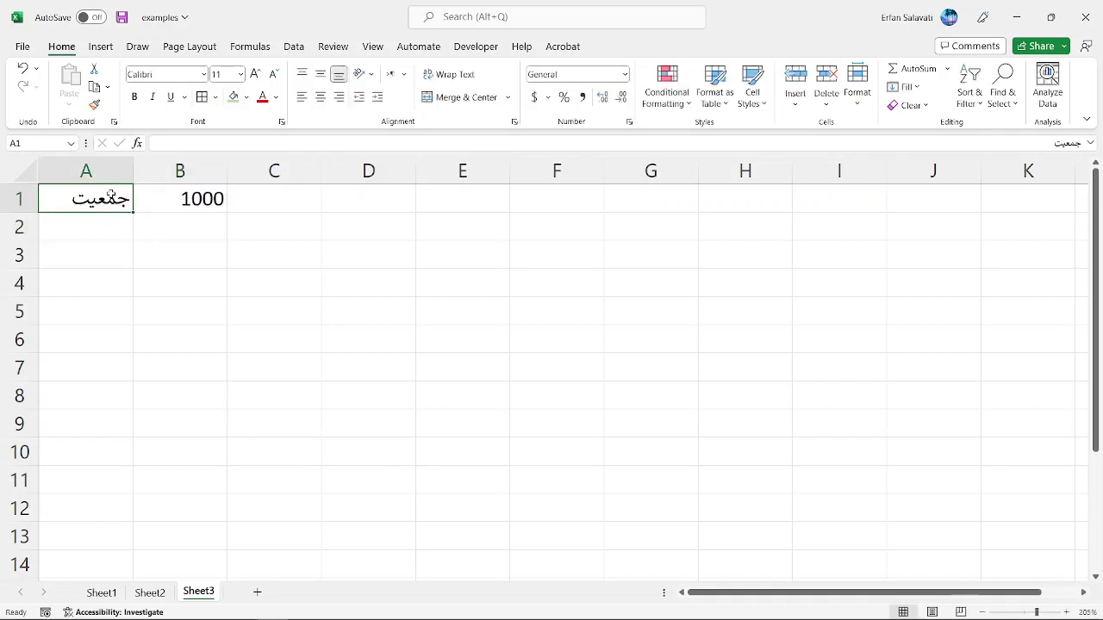
{"action": "key", "text": "Down"}
{"action": "type", "text": "عر"}
{"action": "key", "text": "BackSpace"}
{"action": "key", "text": "BackSpace"}
{"action": "type", "text": "نرخ"}
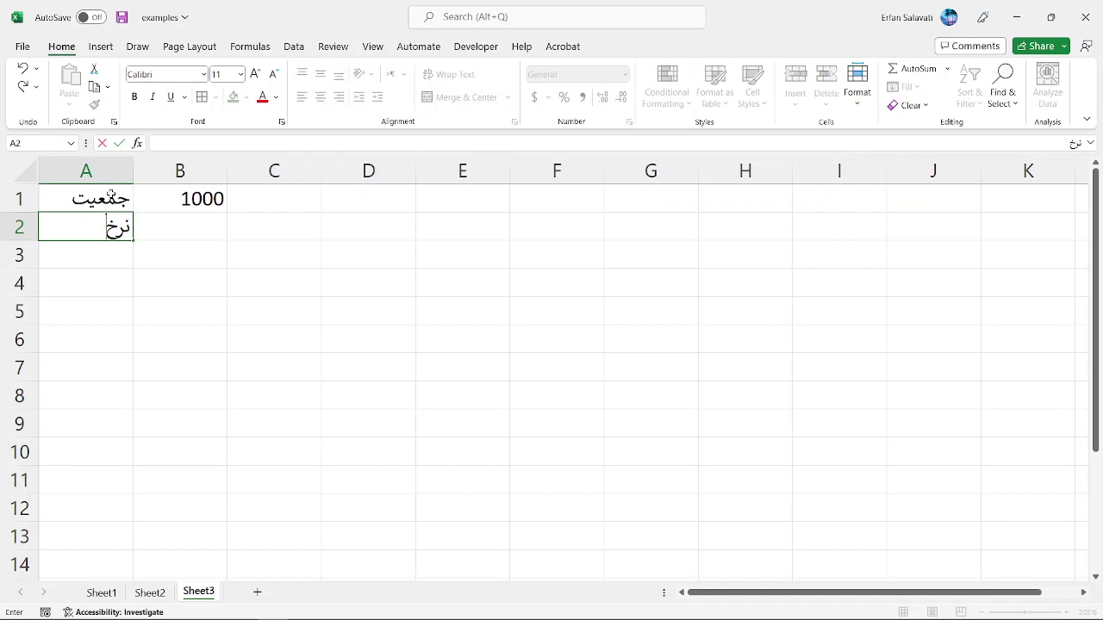
{"action": "type", "text": " ب"}
{"action": "key", "text": "BackSpace"}
{"action": "type", "text": "بهبود"}
{"action": "key", "text": "Return"}
- Set the recovery rate in B2 to 0.1
{"action": "key", "text": "Up"}
{"action": "key", "text": "Right"}
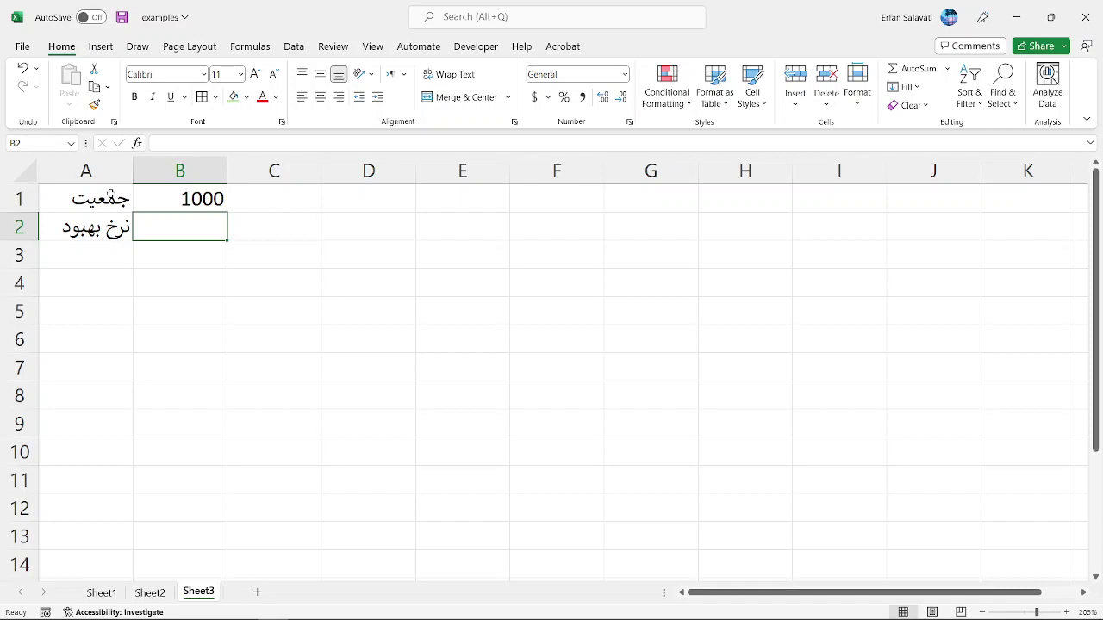
{"action": "type", "text": ".1"}
{"action": "key", "text": "Return"}
- Enter the label "نرخ سرایت" (infection rate) in A3 and set its value in B3 to 0.5
{"action": "key", "text": "Left"}
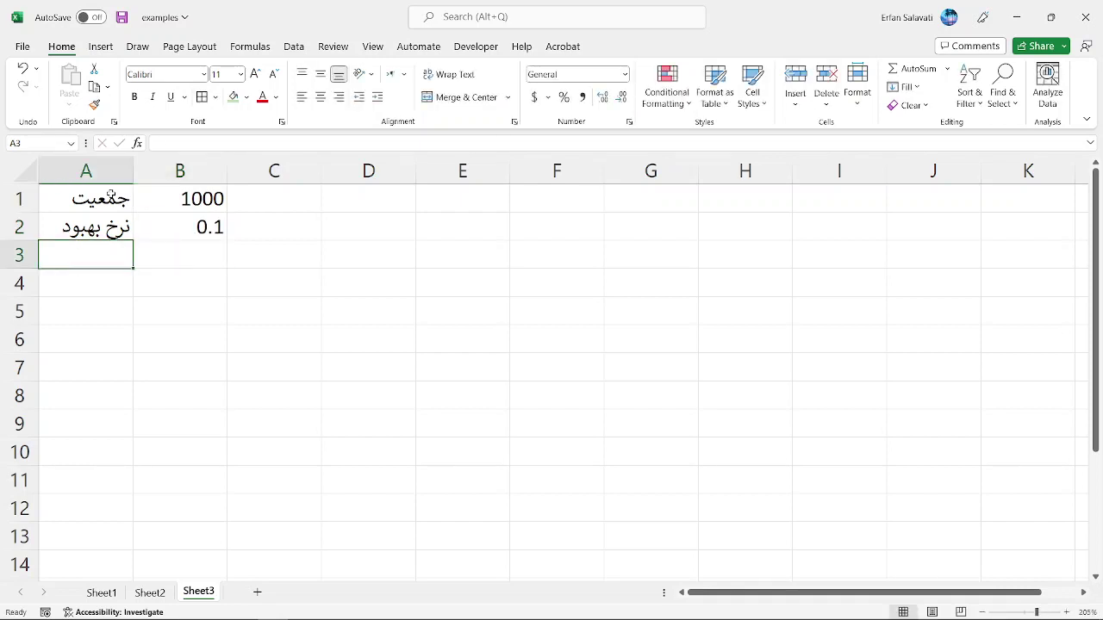
{"action": "type", "text": "نرخ"}
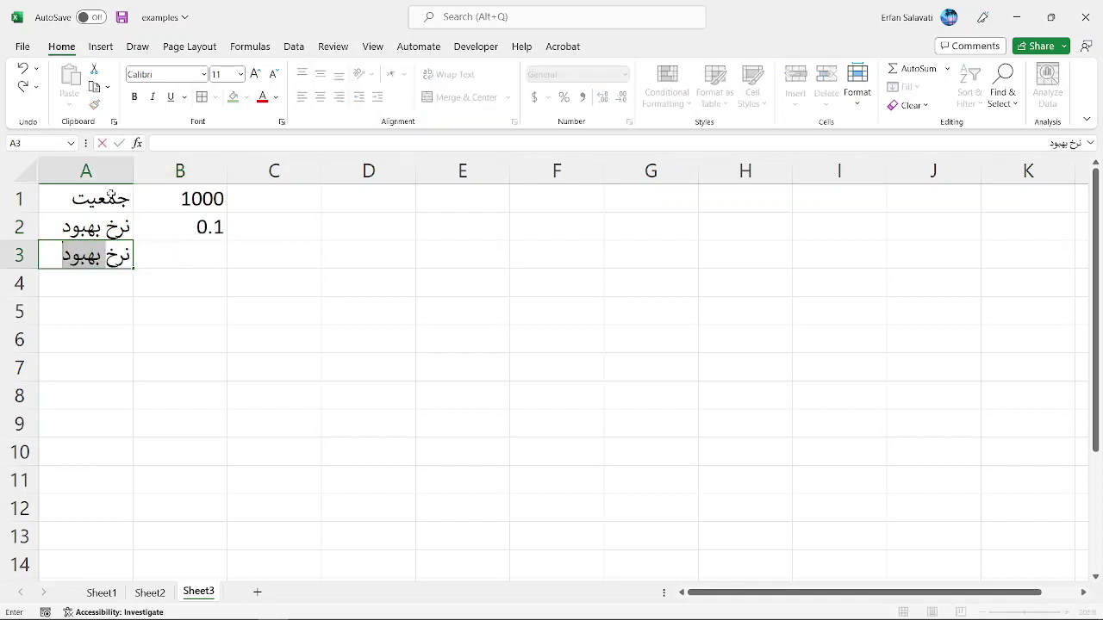
{"action": "type", "text": " سرایت"}
{"action": "key", "text": "Return"}
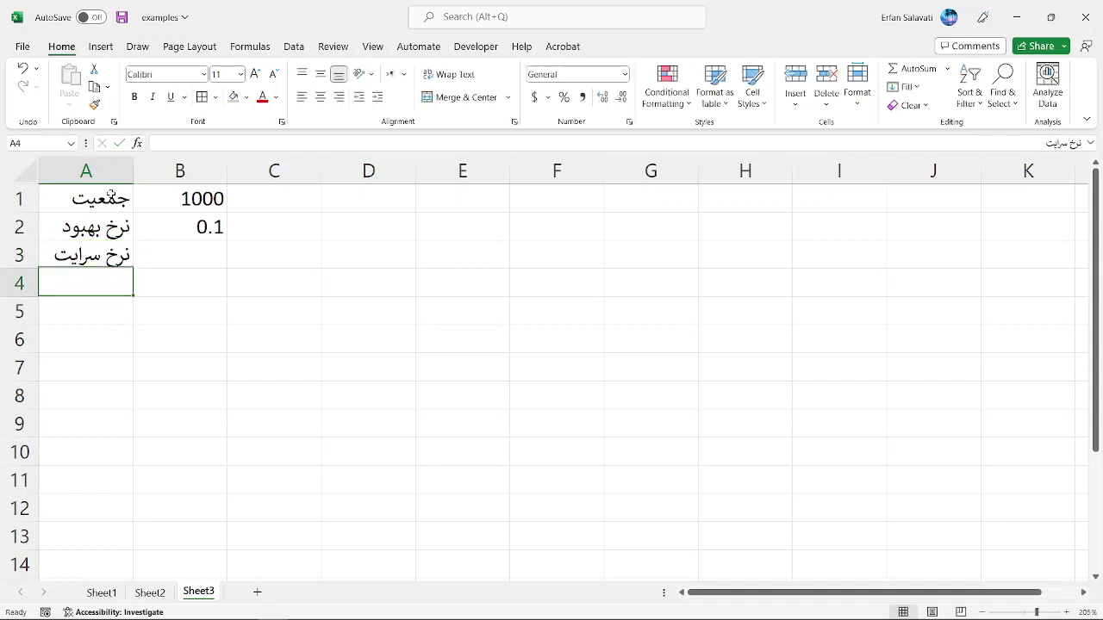
{"action": "key", "text": "Up"}
{"action": "key", "text": "Right"}
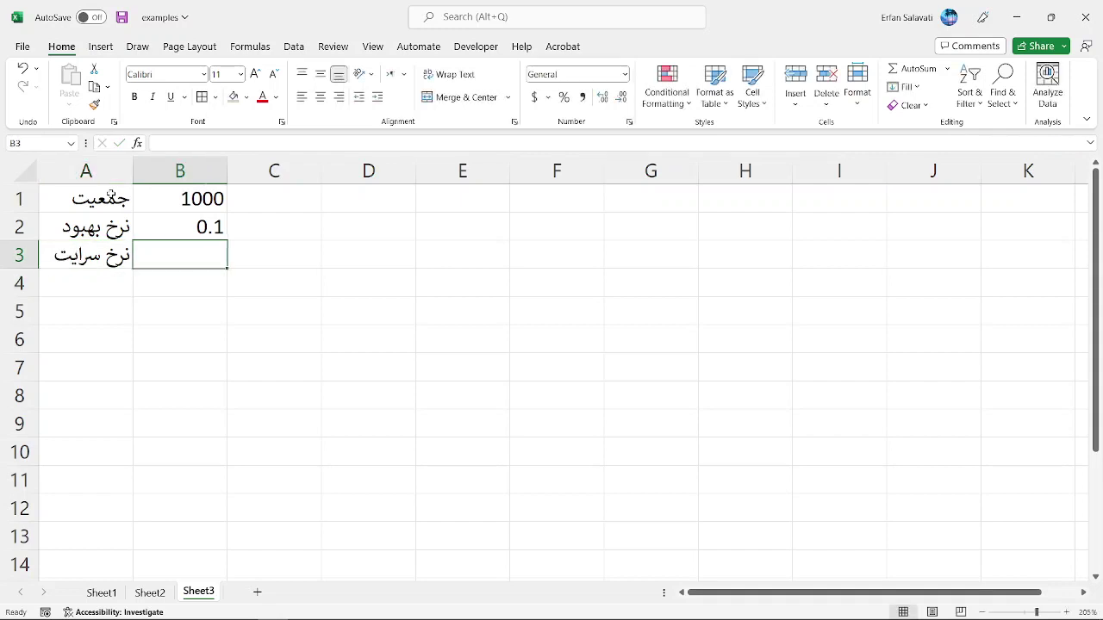
{"action": "type", "text": ".5"}
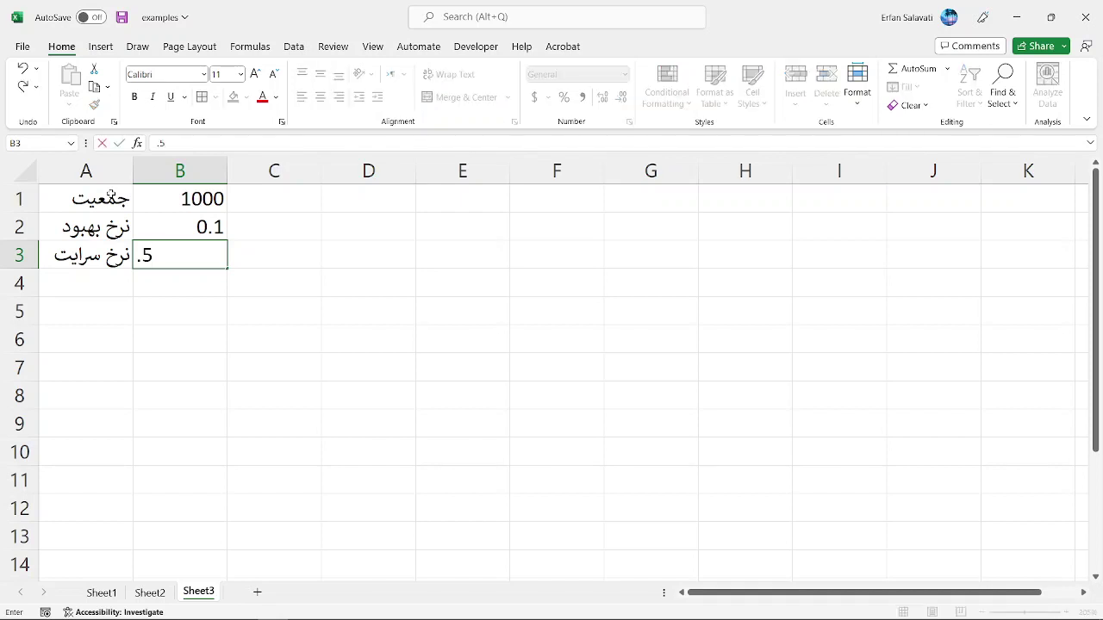
{"action": "key", "text": "Return"}
- Enter the column headers S, I and R in cells A5 to C5
{"action": "key", "text": "Left"}
{"action": "key", "text": "Down"}
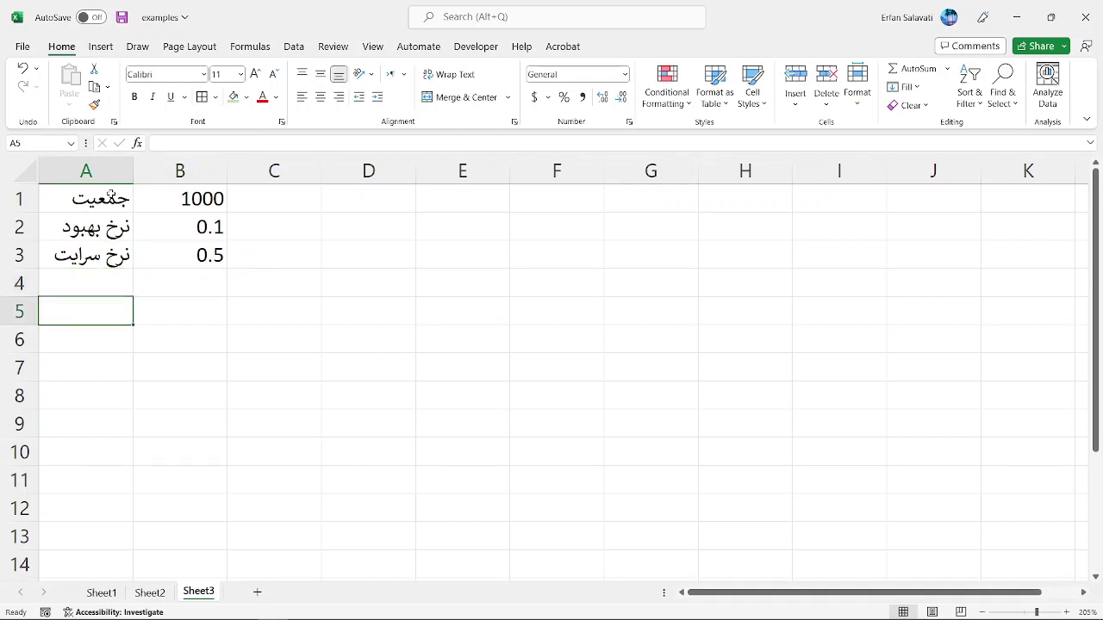
{"action": "type", "text": "س"}
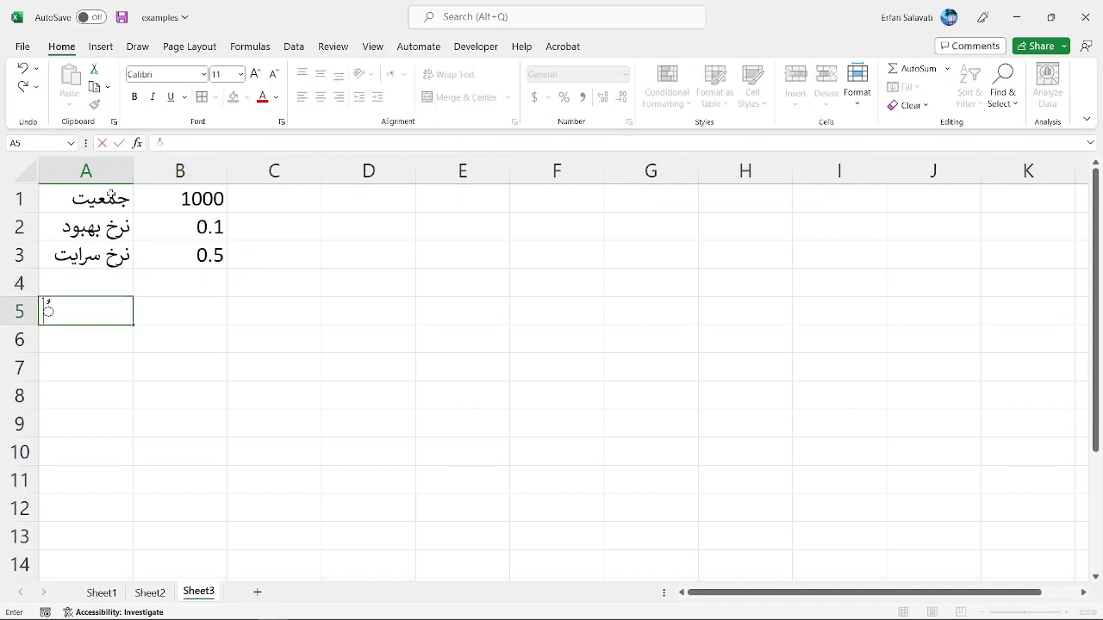
{"action": "key", "text": "BackSpace"}
{"action": "type", "text": "S"}
{"action": "key", "text": "Tab"}
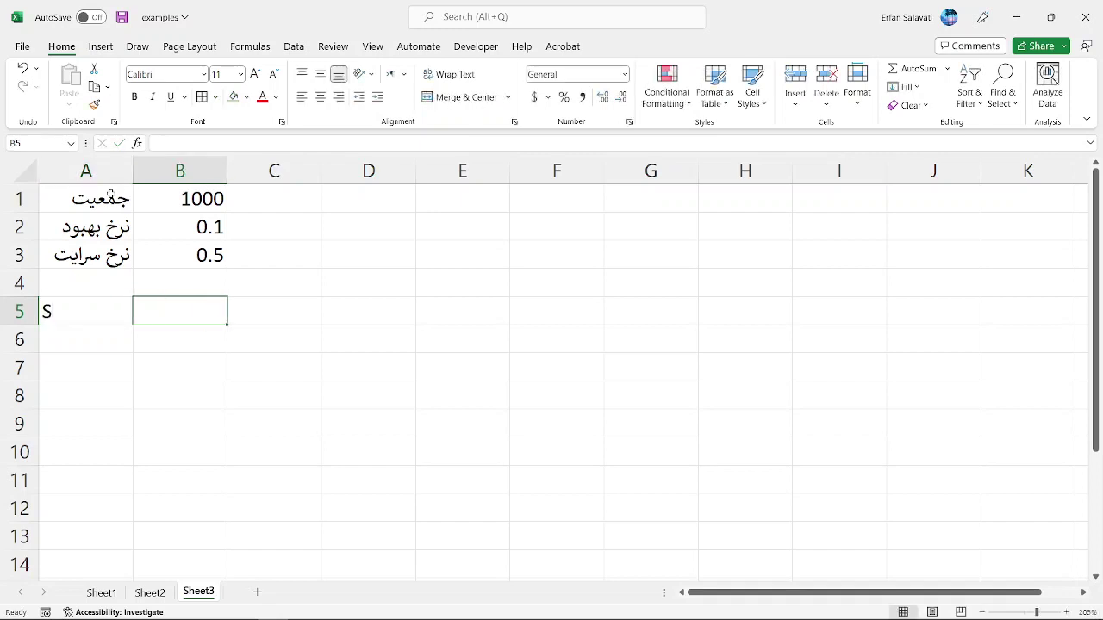
{"action": "type", "text": "I"}
{"action": "key", "text": "Tab"}
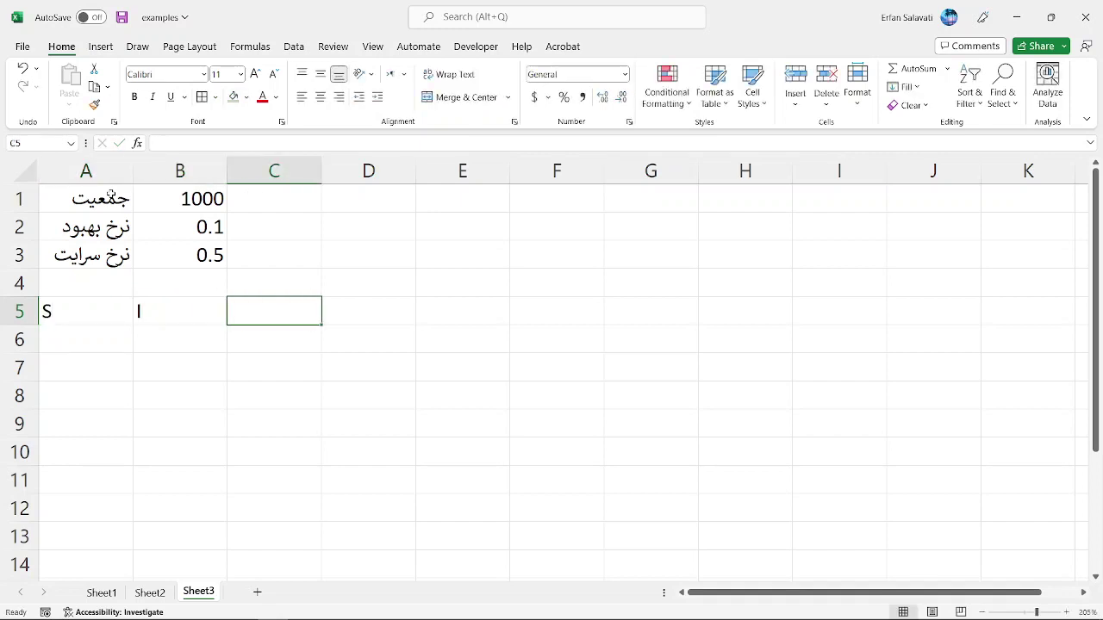
{"action": "type", "text": "R"}
{"action": "key", "text": "Down"}
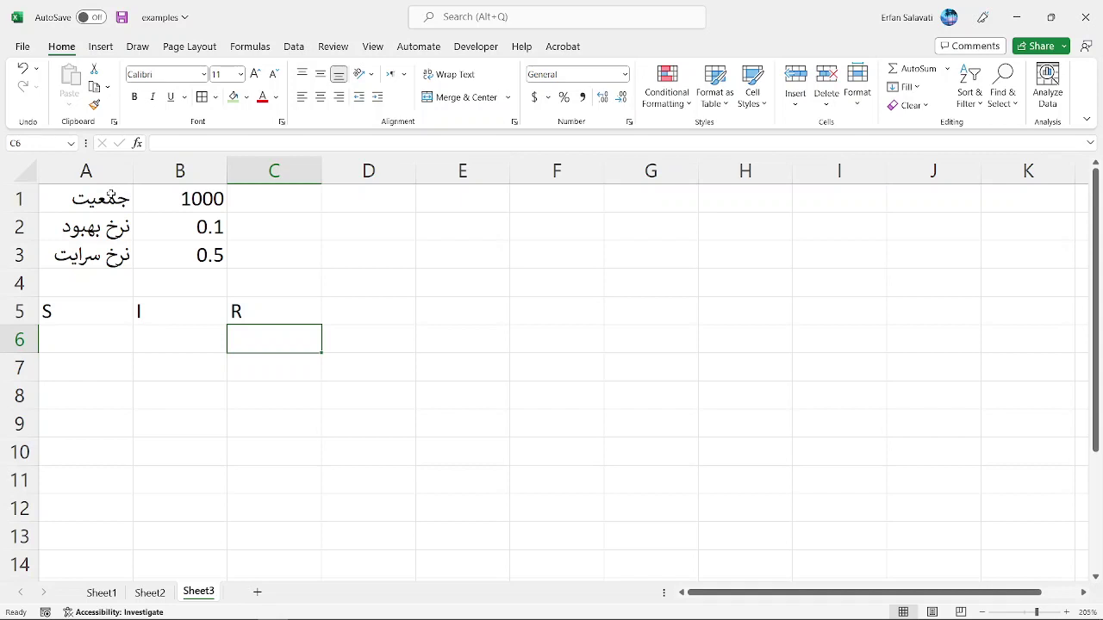
- Enter the initial values 1 for I in B6 and 0 for R in C6
{"action": "key", "text": "Left"}
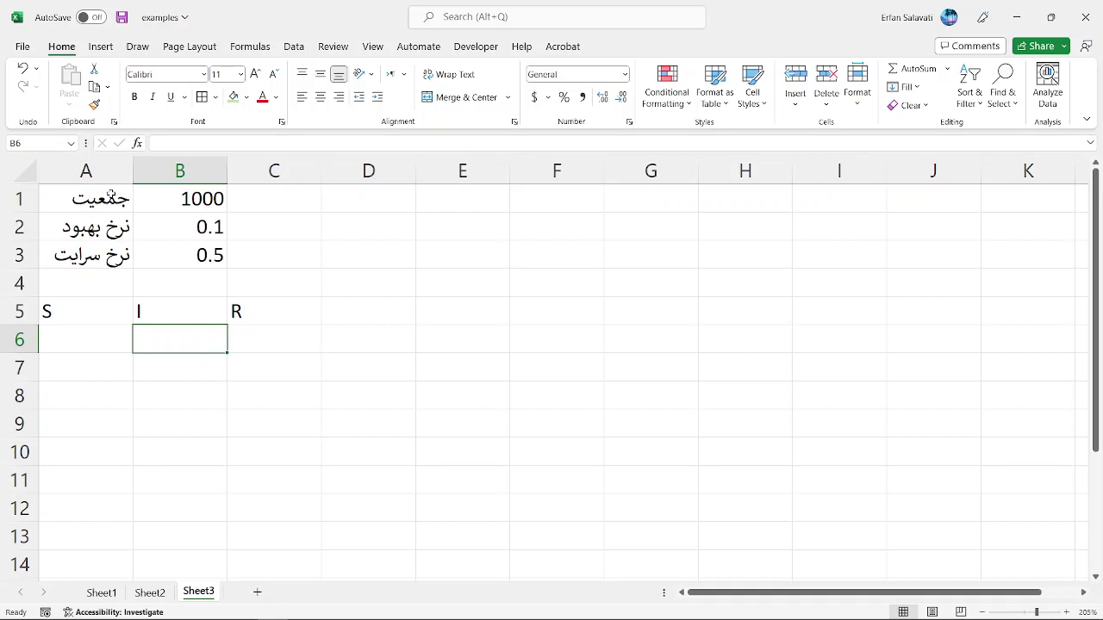
{"action": "type", "text": "1"}
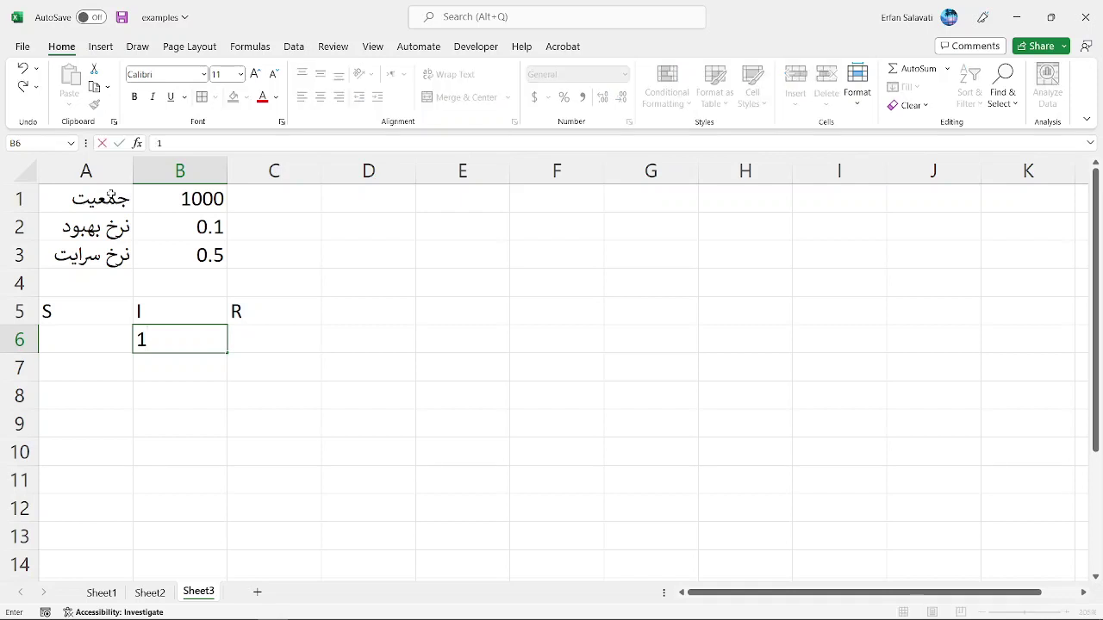
{"action": "key", "text": "Return"}
{"action": "key", "text": "Up"}
{"action": "key", "text": "Right"}
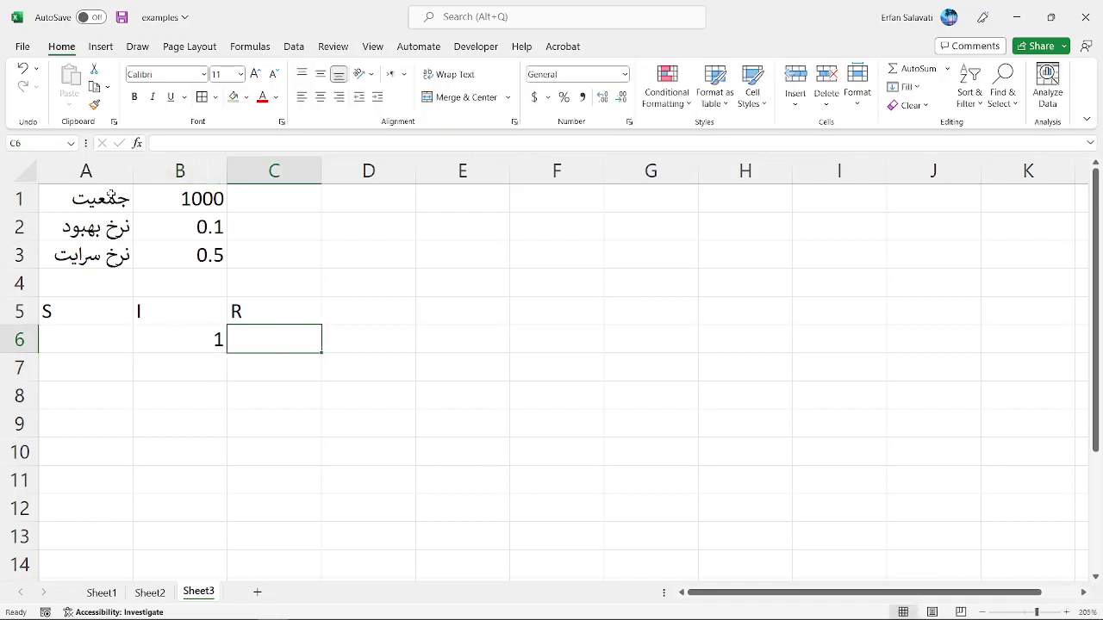
{"action": "type", "text": "0"}
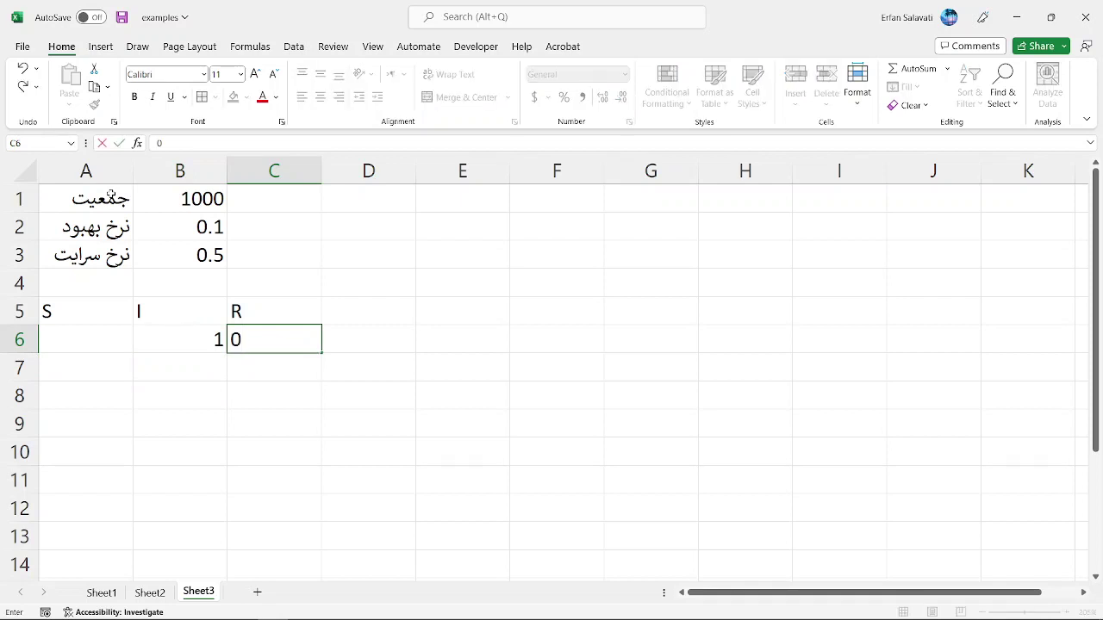
{"action": "key", "text": "Left"}
{"action": "key", "text": "Left"}
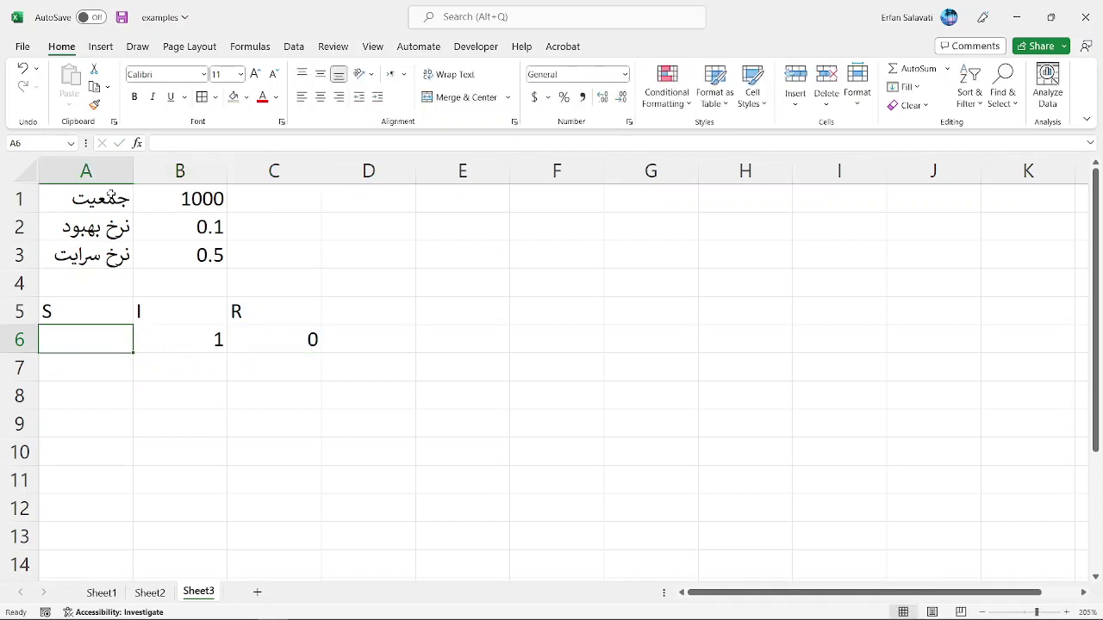
- Enter the formula =B1-B6 in A6 for the initial S value
{"action": "type", "text": "="}
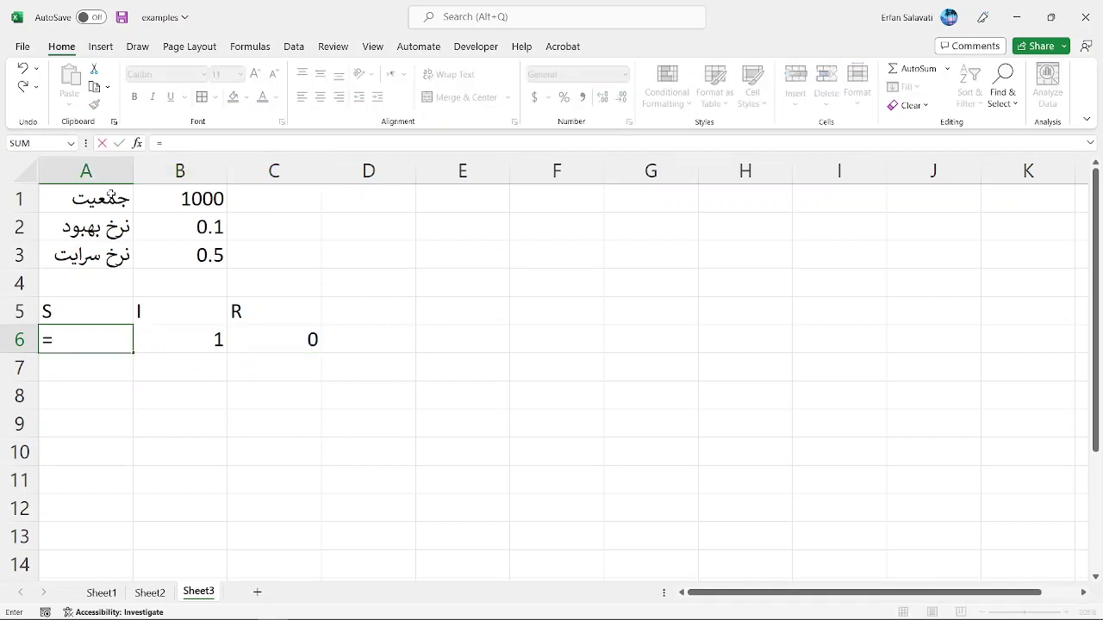
{"action": "left_click", "coordinate": [164, 197]}
{"action": "type", "text": "-"}
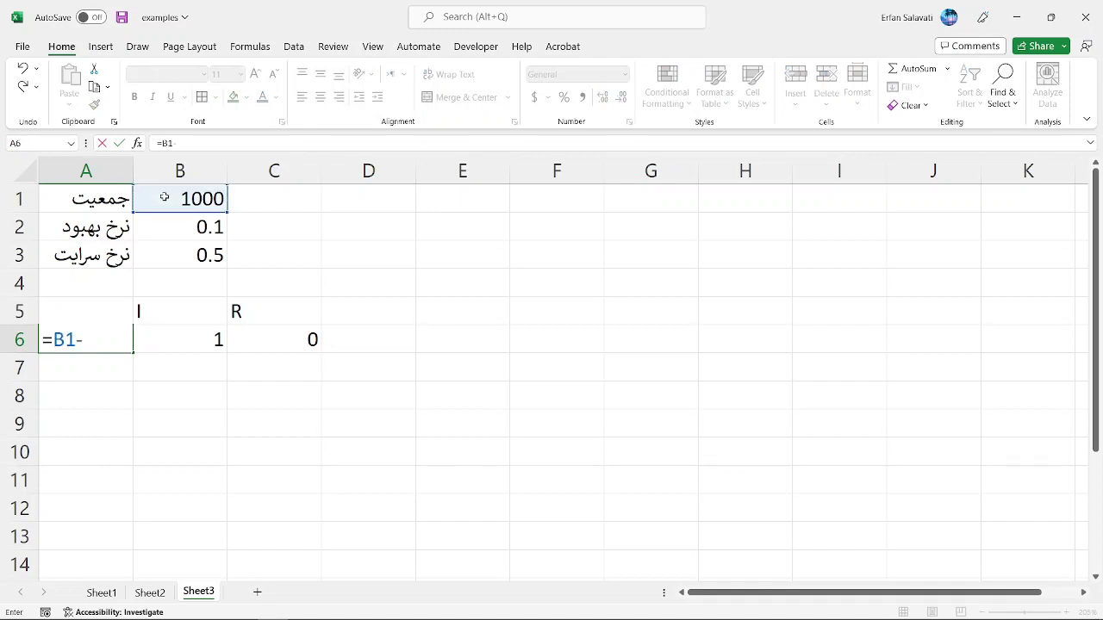
{"action": "left_click", "coordinate": [195, 331]}
{"action": "key", "text": "Return"}
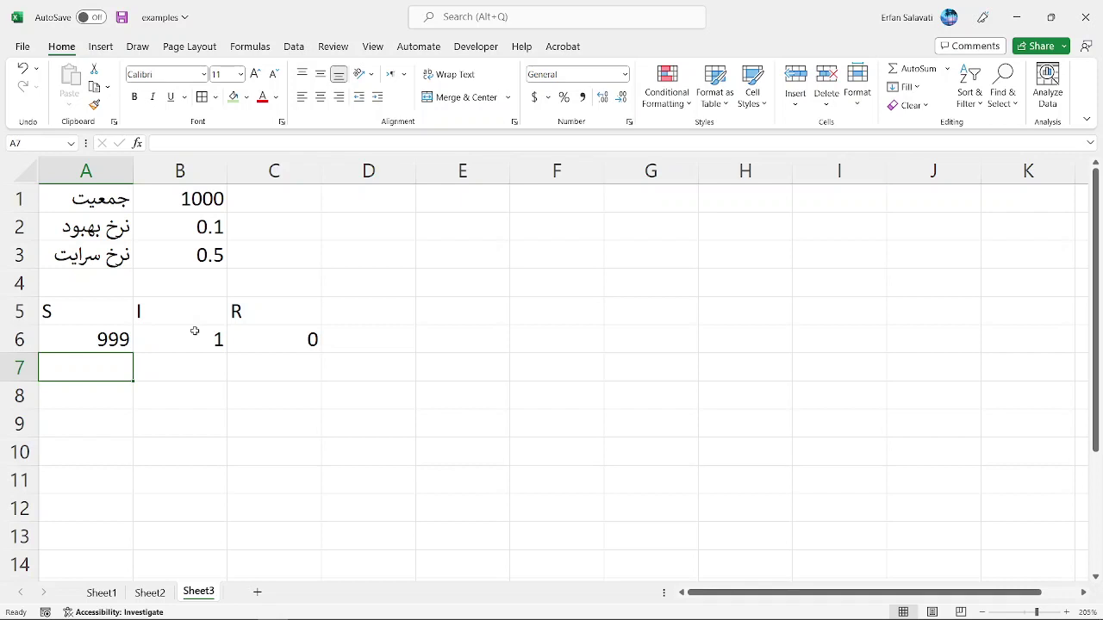
- Add the column headers "بیمار جدید" (new patients) in D5 and "بهبود جدید" (new recoveries) in E5
{"action": "key", "text": "Up"}
{"action": "key", "text": "Up"}
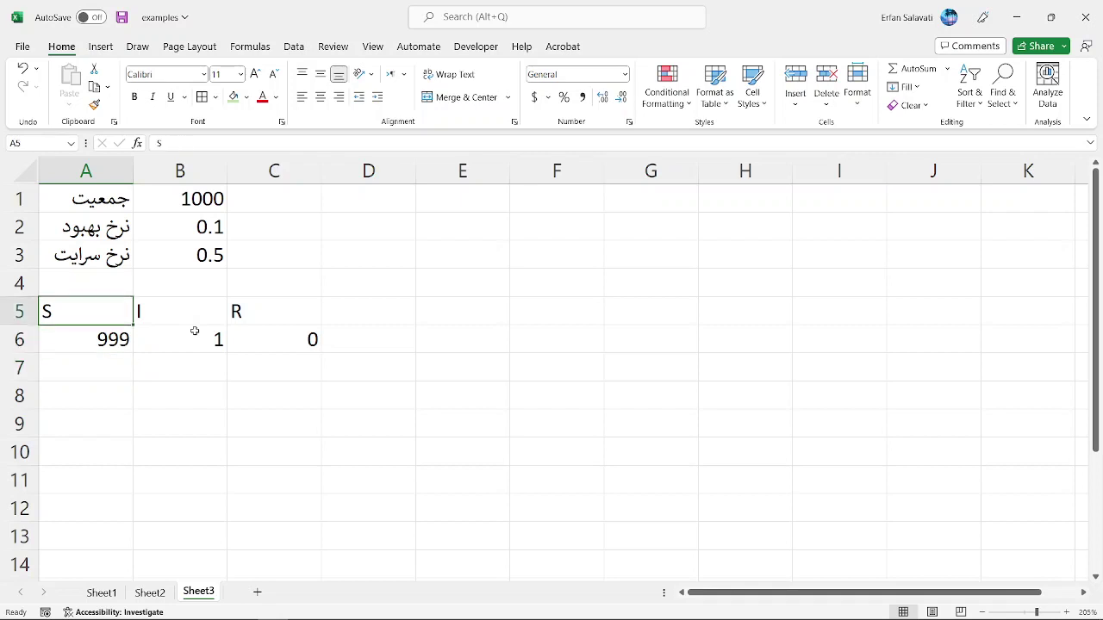
{"action": "key", "text": "Right"}
{"action": "key", "text": "Right"}
{"action": "key", "text": "Right"}
{"action": "key", "text": "alt+Tab"}
{"action": "key", "text": "Tab"}
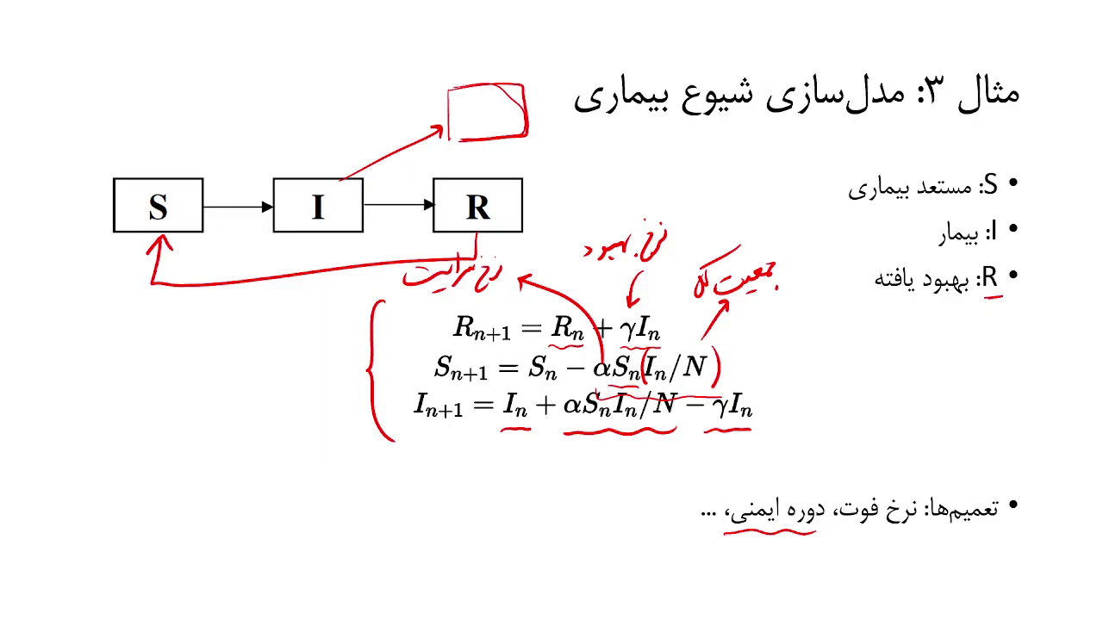
{"action": "key", "text": "alt+Tab"}
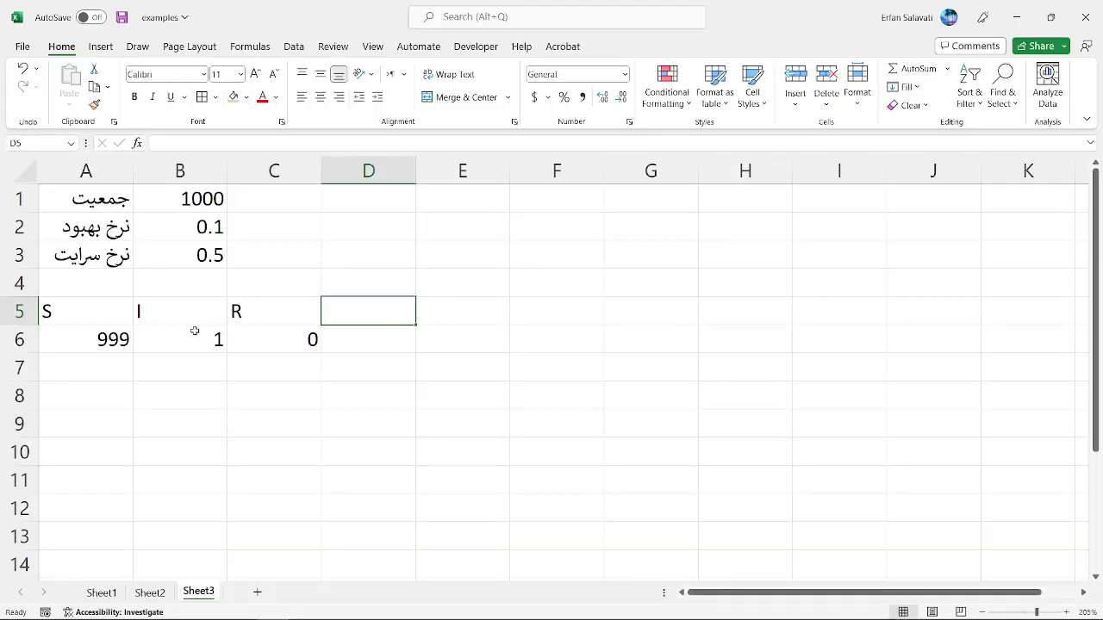
{"action": "type", "text": "fdl"}
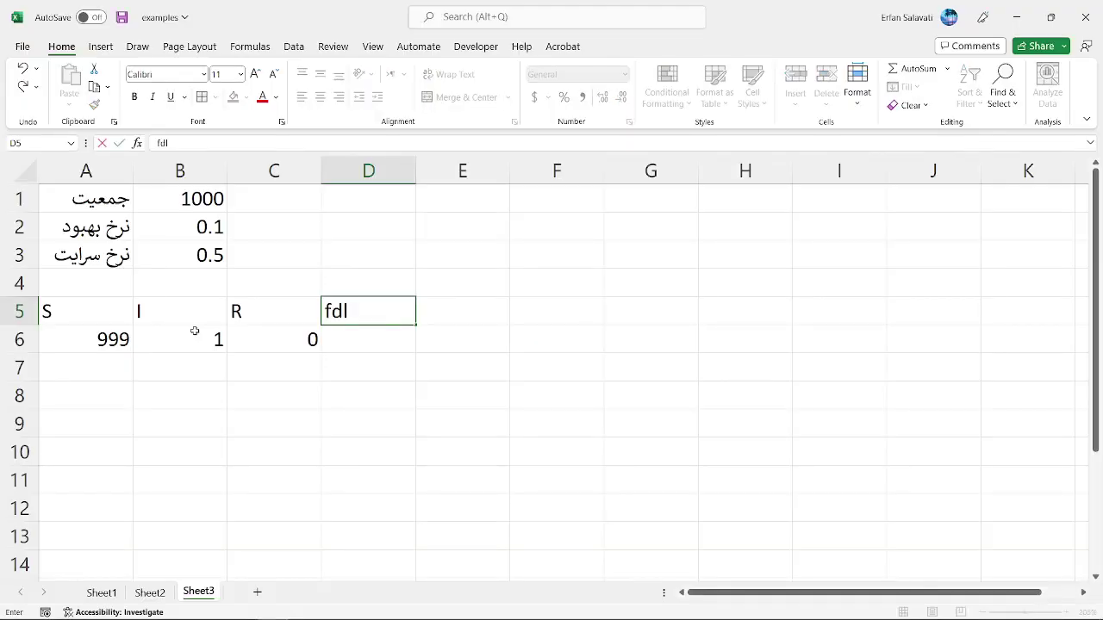
{"action": "key", "text": "BackSpace"}
{"action": "key", "text": "BackSpace"}
{"action": "key", "text": "BackSpace"}
{"action": "type", "text": "بیمار جدید"}
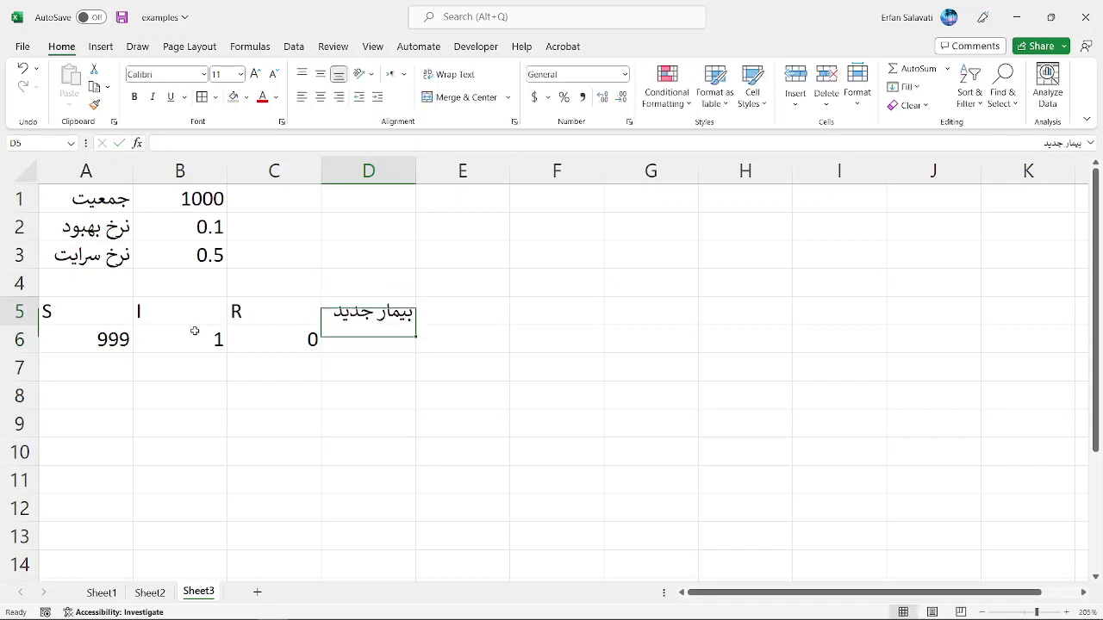
{"action": "key", "text": "Tab"}
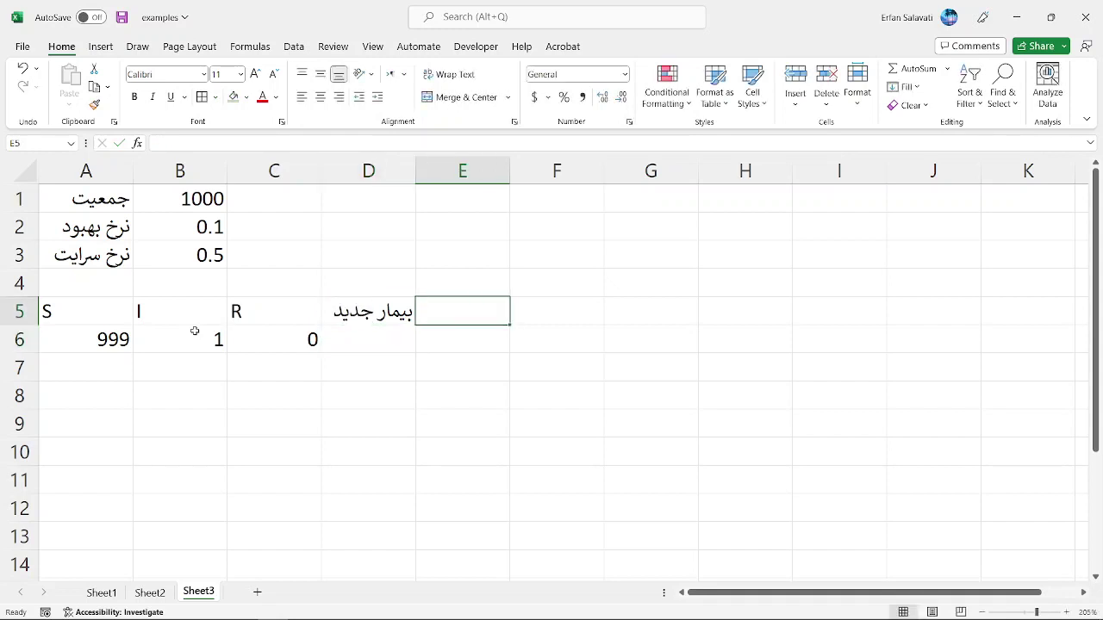
{"action": "type", "text": "بهبود جدید"}
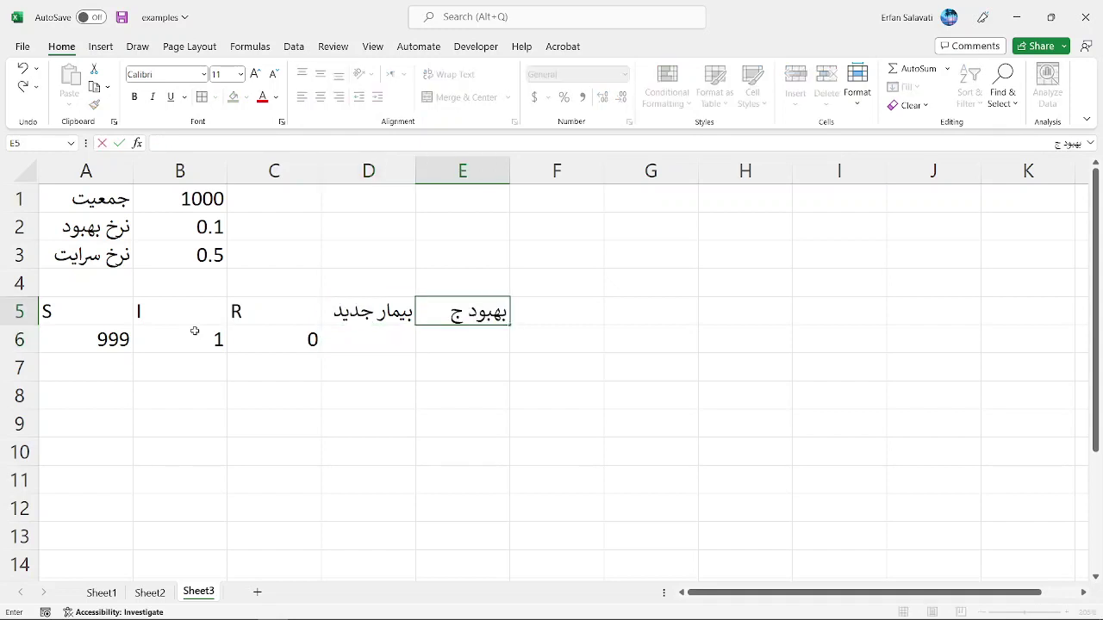
{"action": "key", "text": "Return"}
- Enter the new-patients formula =$B$3*A6*B6/$B$1 in D6, with absolute references to the infection rate and population
{"action": "key", "text": "Left"}
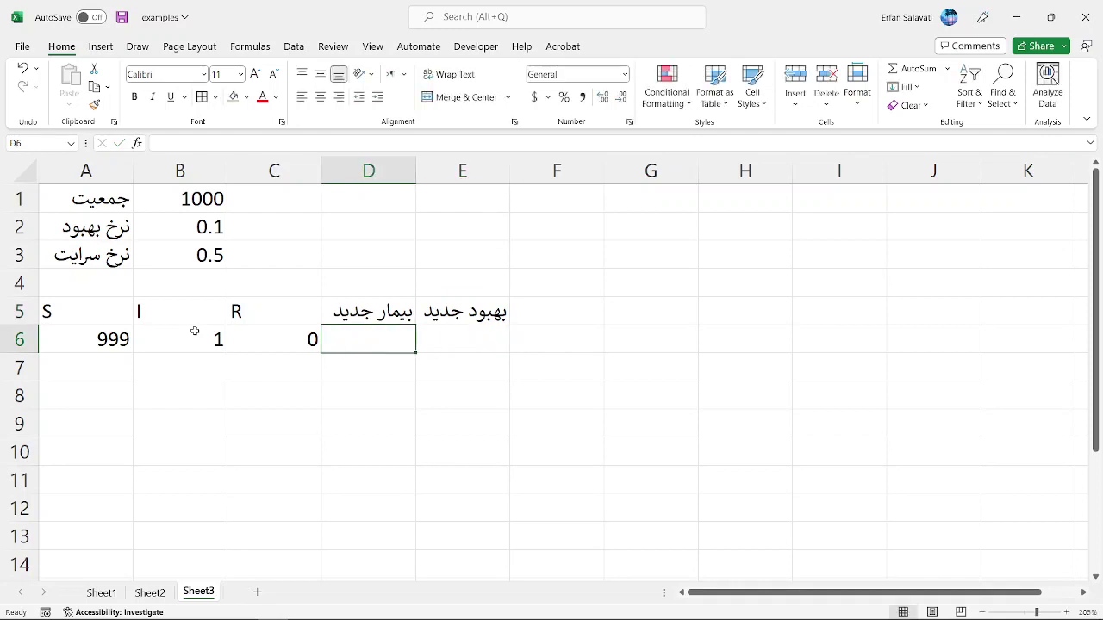
{"action": "type", "text": "="}
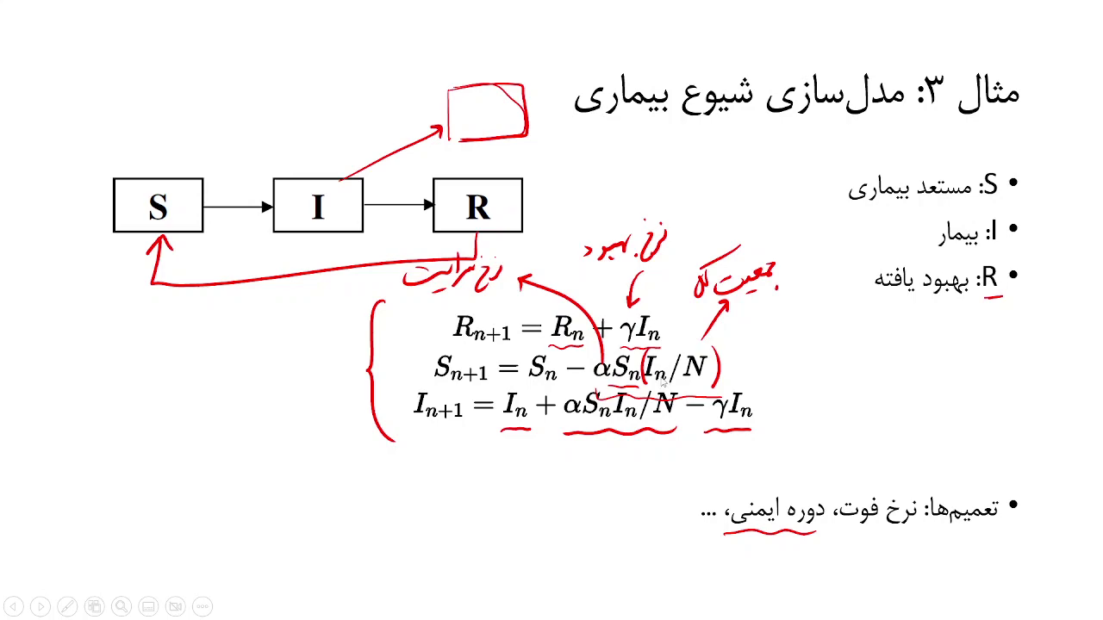
{"action": "key", "text": "alt+Tab"}
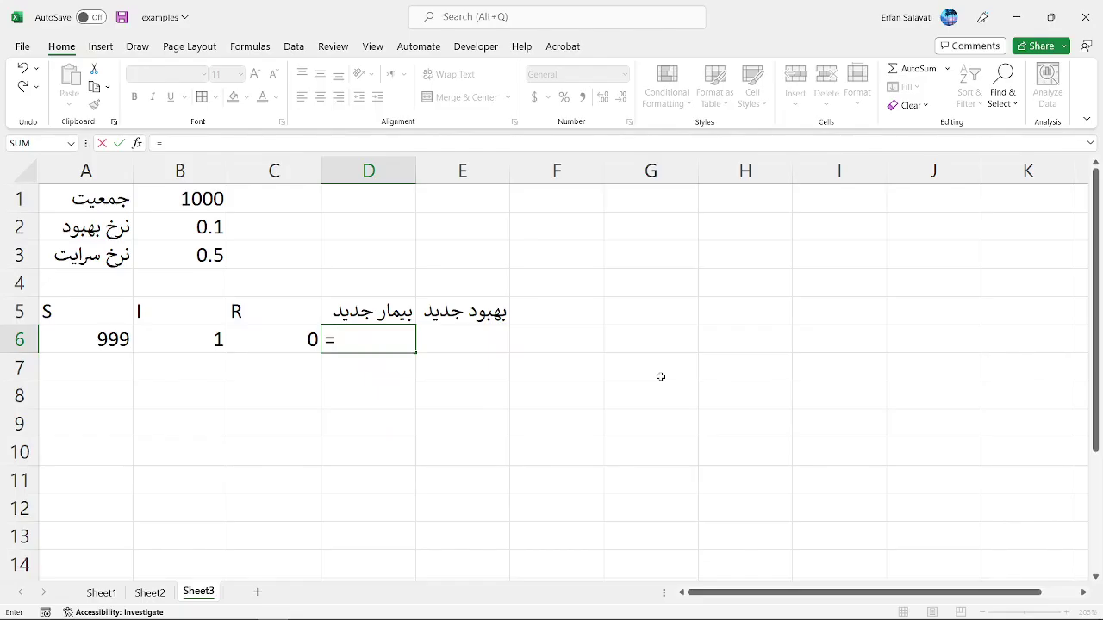
{"action": "left_click", "coordinate": [192, 254]}
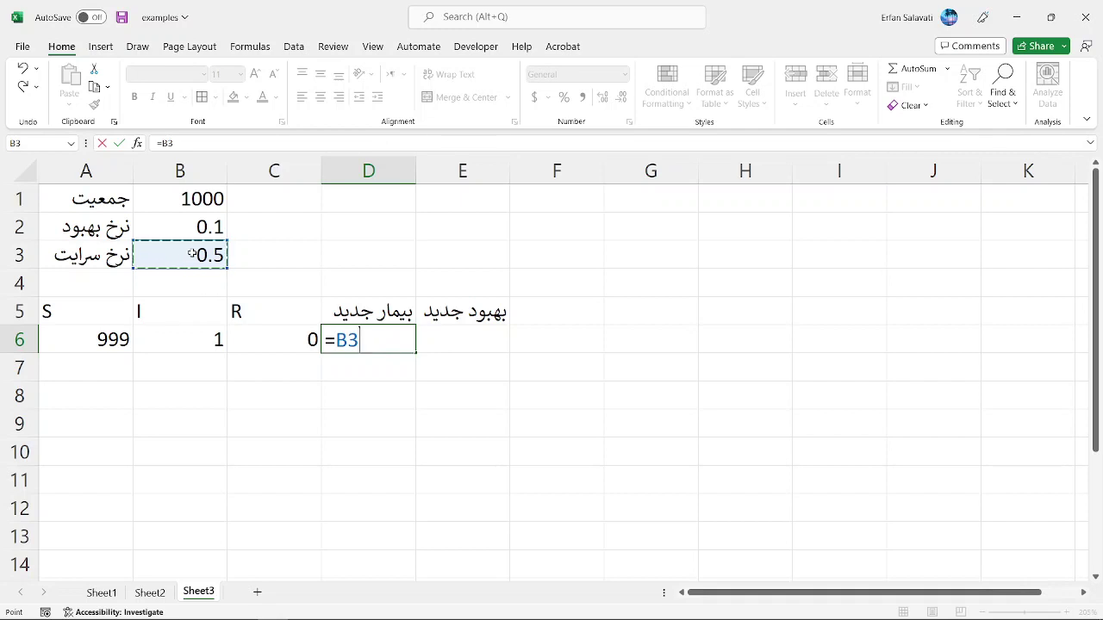
{"action": "key", "text": "F4"}
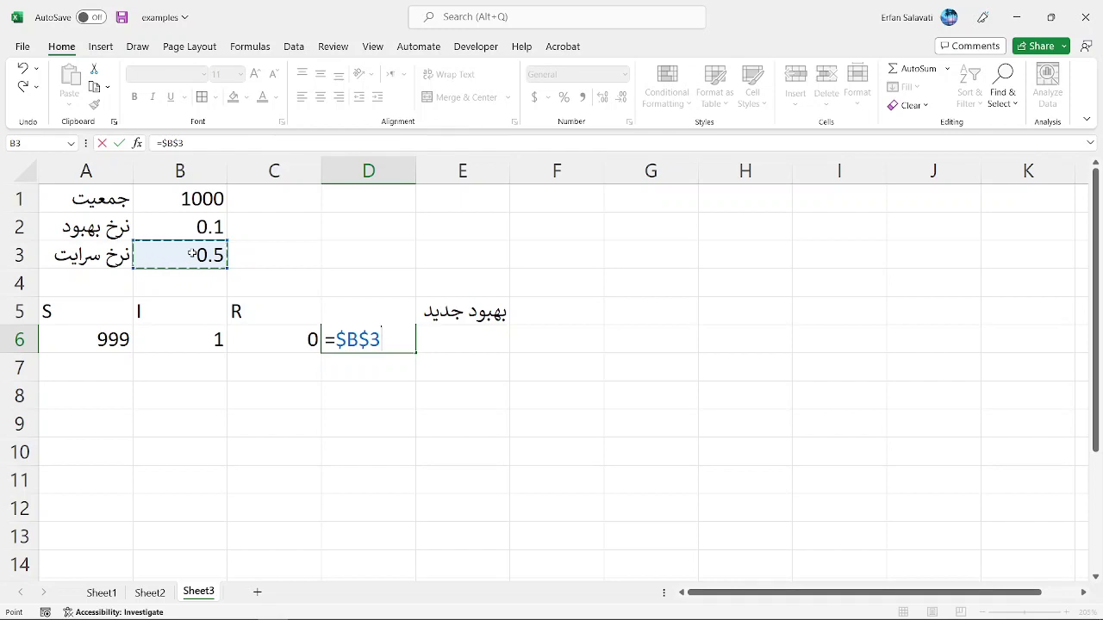
{"action": "type", "text": "*"}
{"action": "left_click", "coordinate": [97, 337]}
{"action": "type", "text": "*"}
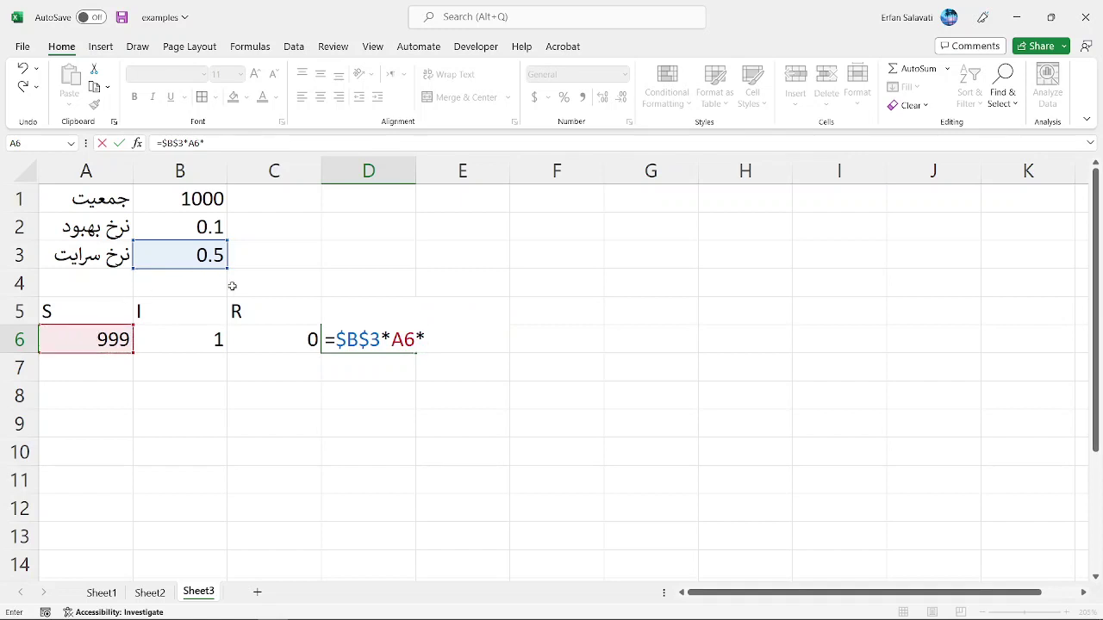
{"action": "left_click", "coordinate": [205, 342]}
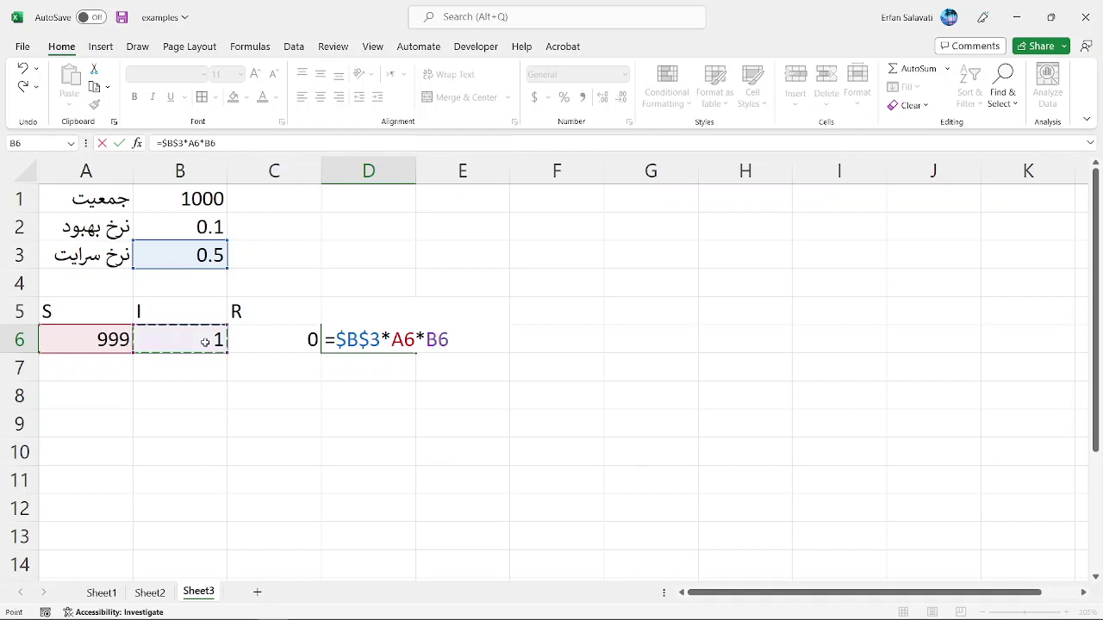
{"action": "type", "text": "/"}
{"action": "left_click", "coordinate": [202, 201]}
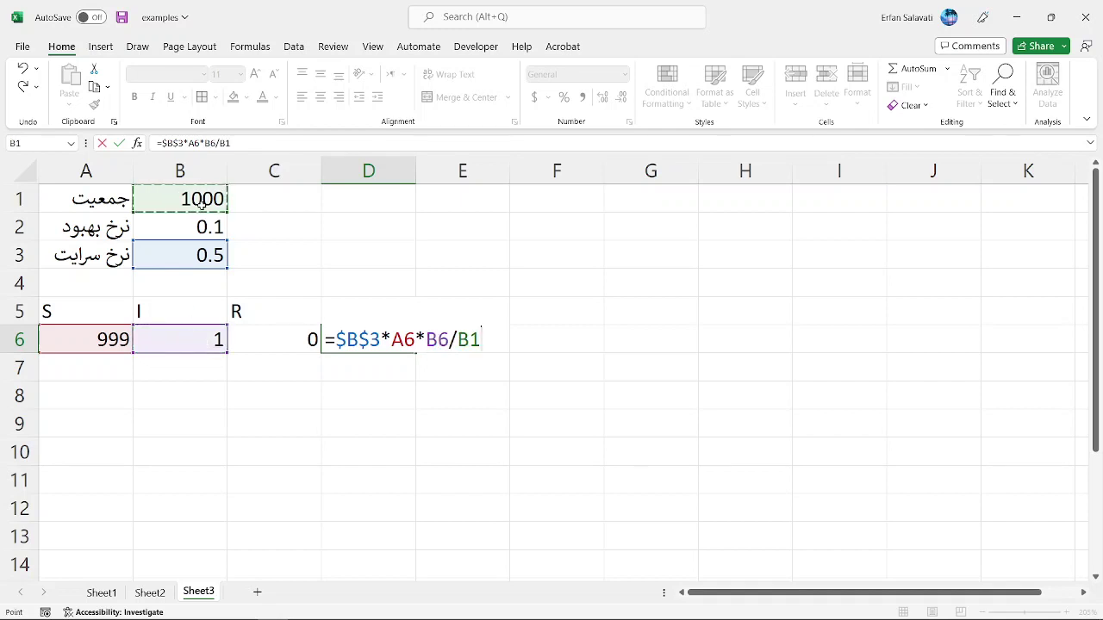
{"action": "key", "text": "F4"}
{"action": "key", "text": "Return"}
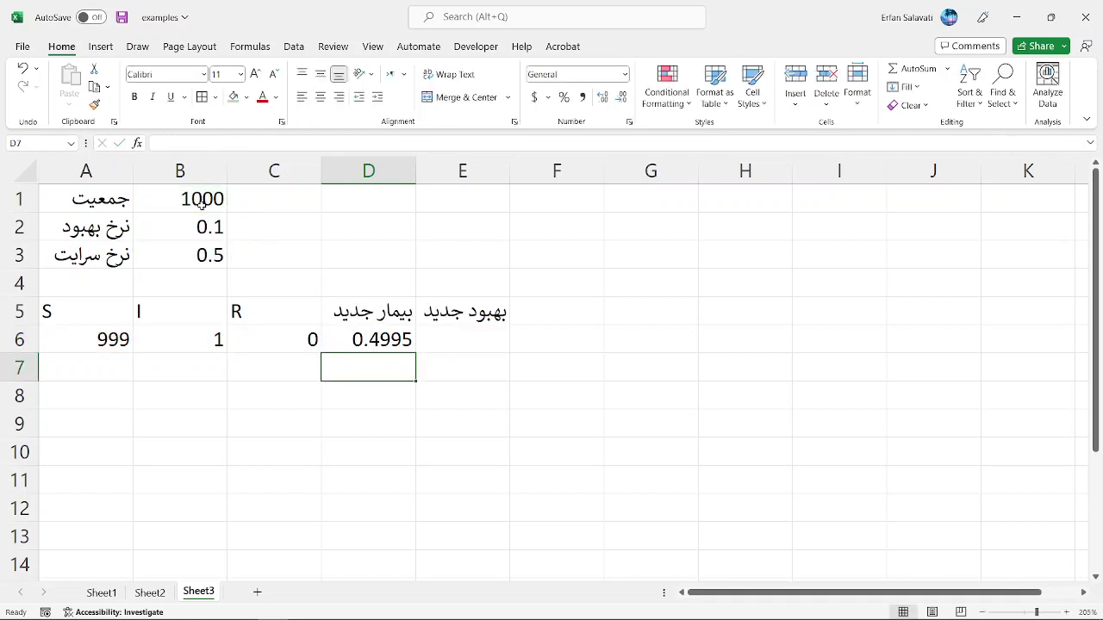
- Try a population of 10000000 in B1 and undo the change
{"action": "key", "text": "Up"}
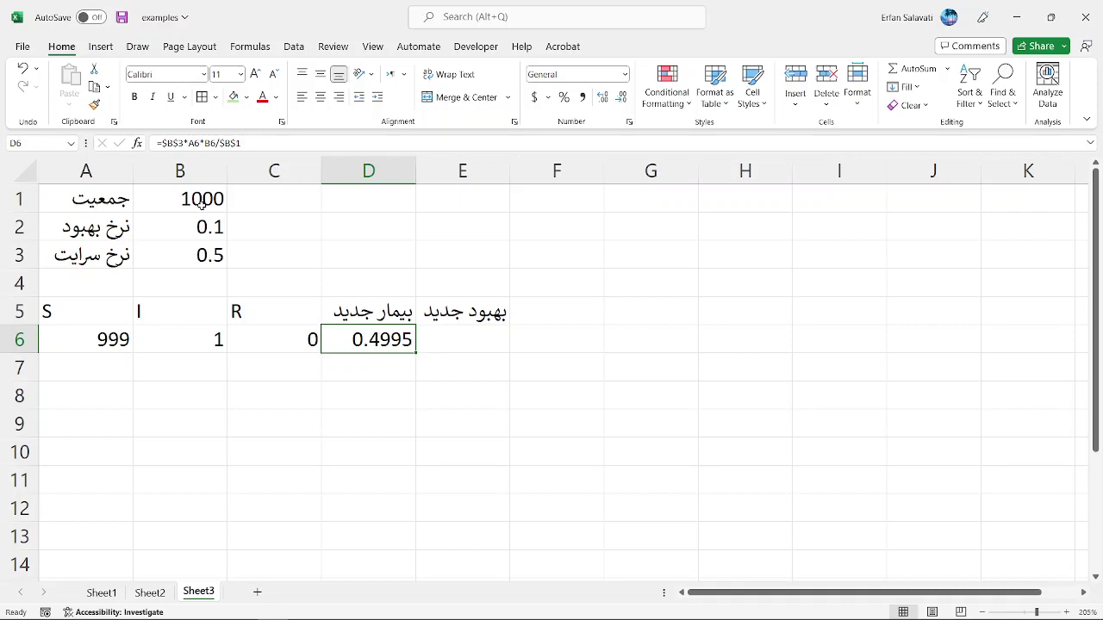
{"action": "key", "text": "Up"}
{"action": "key", "text": "Up"}
{"action": "key", "text": "Up"}
{"action": "key", "text": "Up"}
{"action": "key", "text": "Up"}
{"action": "left_click", "coordinate": [201, 199]}
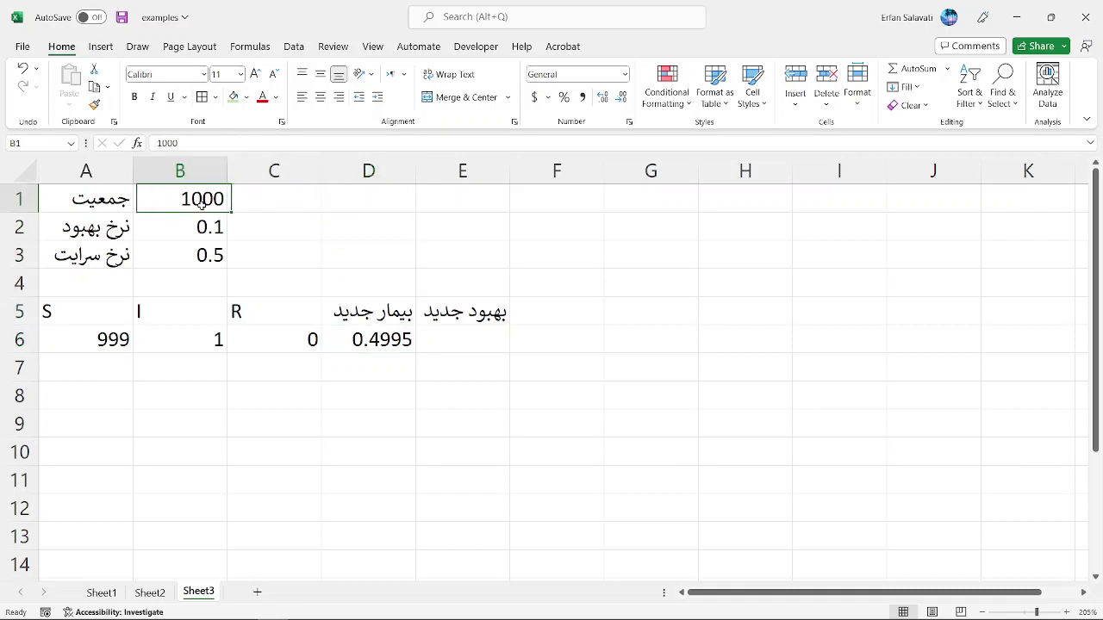
{"action": "type", "text": "1000"}
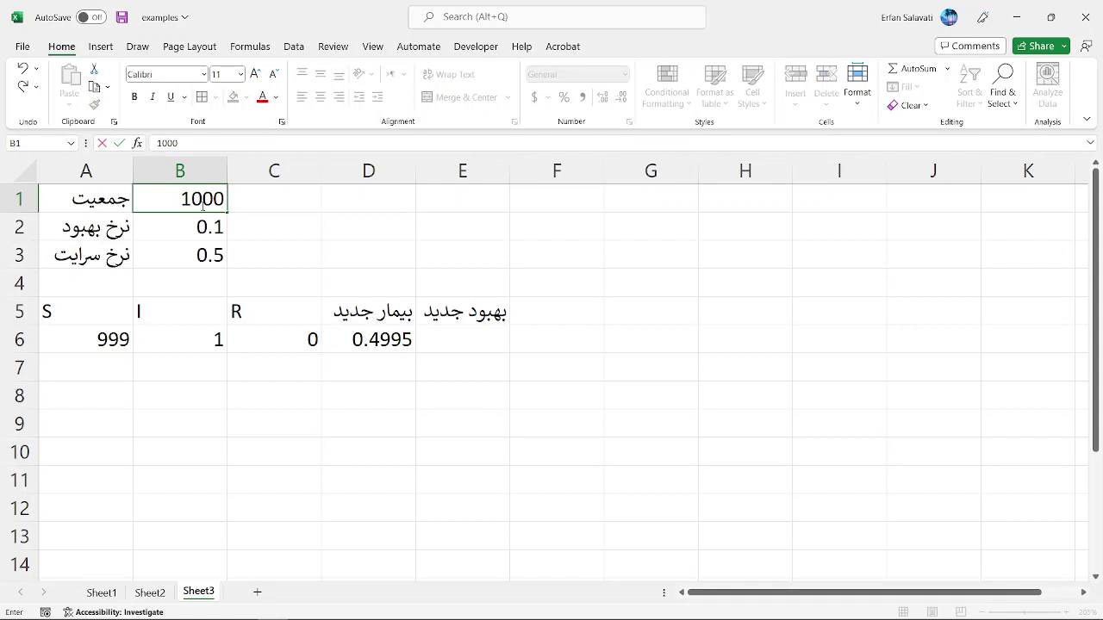
{"action": "type", "text": "0000"}
{"action": "key", "text": "Return"}
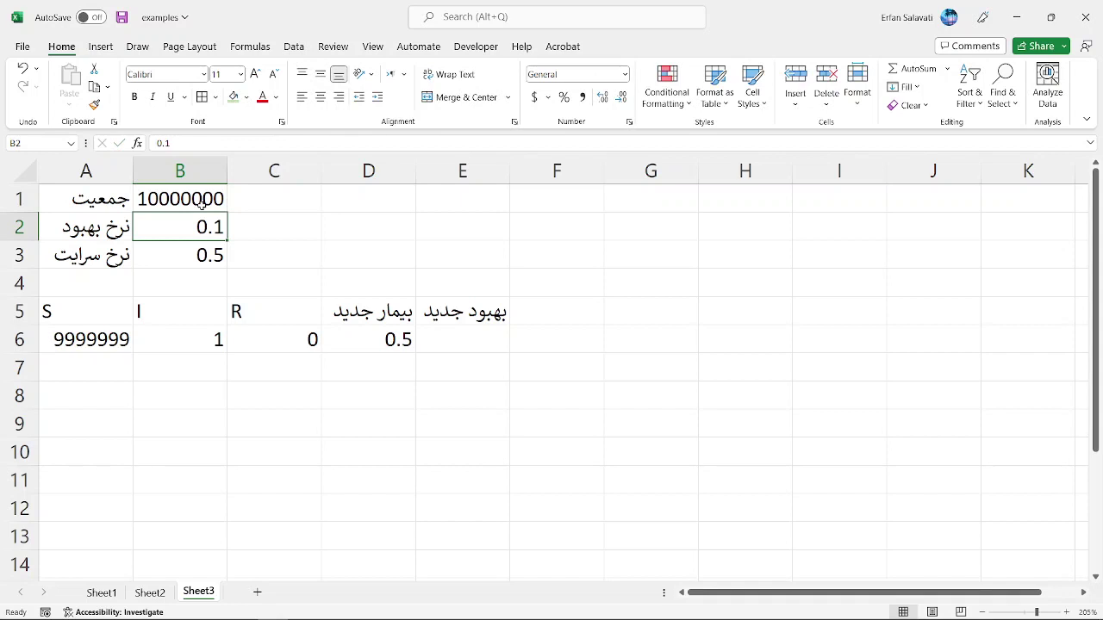
{"action": "key", "text": "ctrl+z"}
- Set the initial I value in B6 to 10
{"action": "key", "text": "Down"}
{"action": "key", "text": "Down"}
{"action": "key", "text": "Down"}
{"action": "key", "text": "Down"}
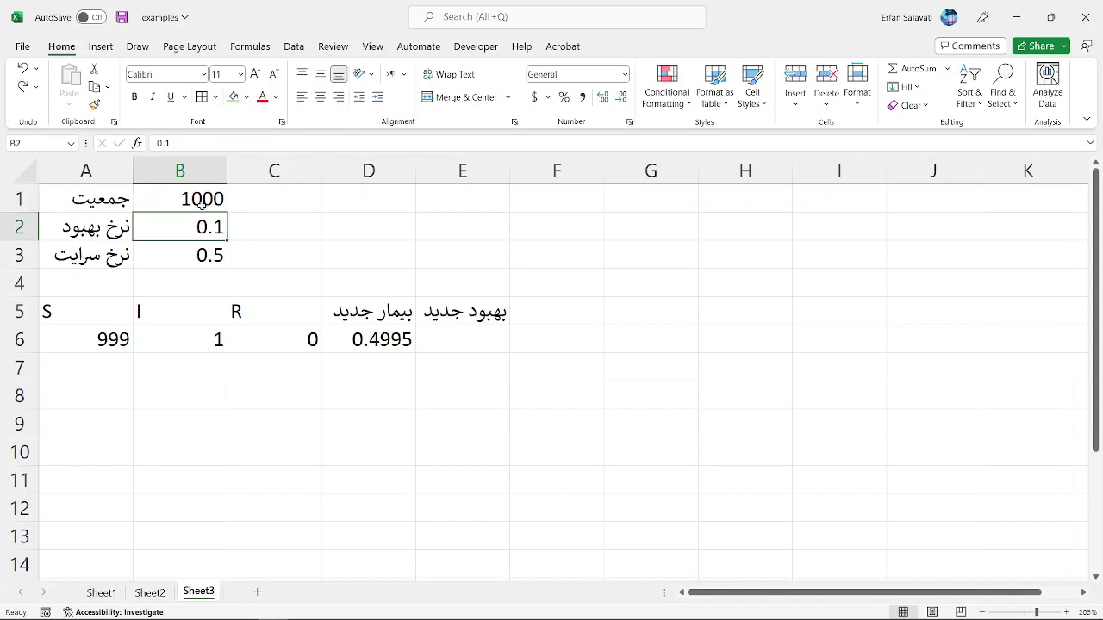
{"action": "key", "text": "Down"}
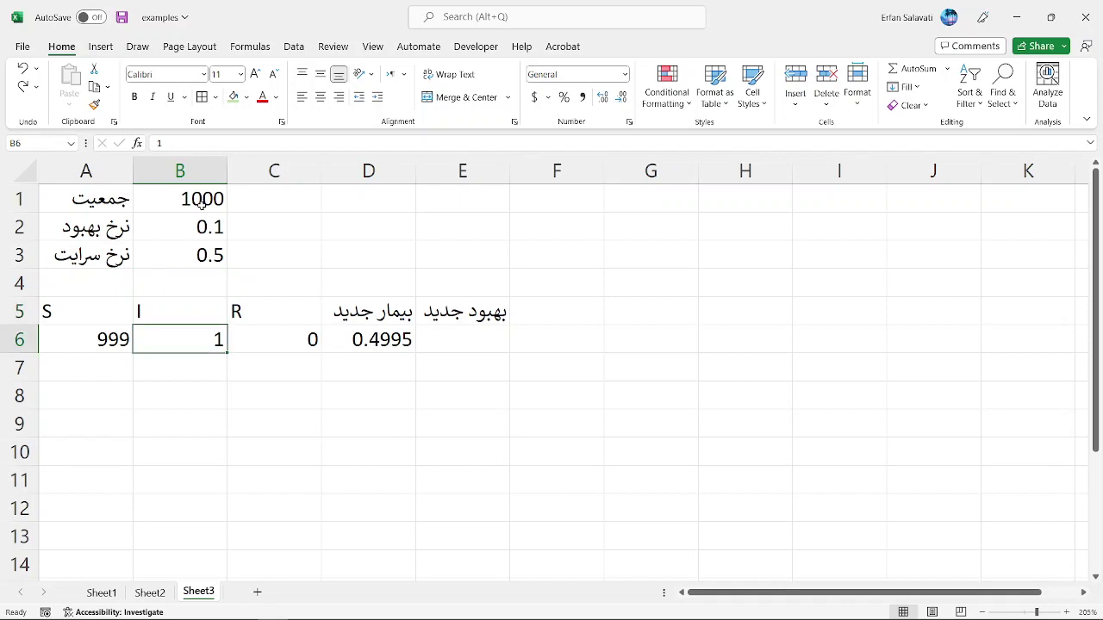
{"action": "type", "text": "10"}
{"action": "key", "text": "Return"}
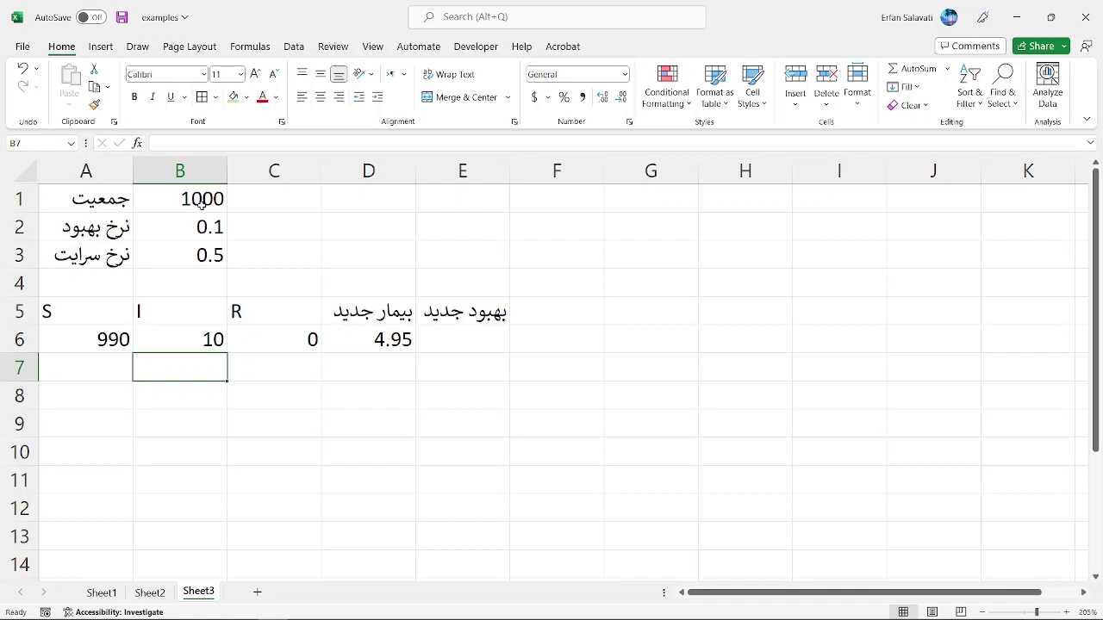
- Enter the new-recoveries formula =$B$2*B6 in E6, with an absolute reference to the recovery rate
{"action": "key", "text": "Up"}
{"action": "key", "text": "Right"}
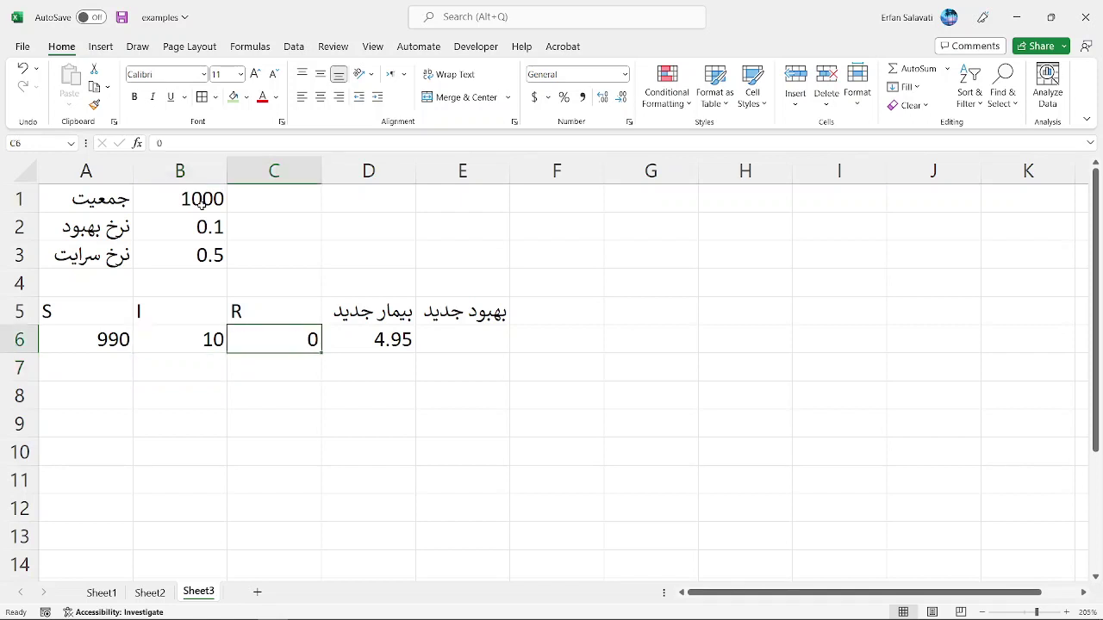
{"action": "key", "text": "Right"}
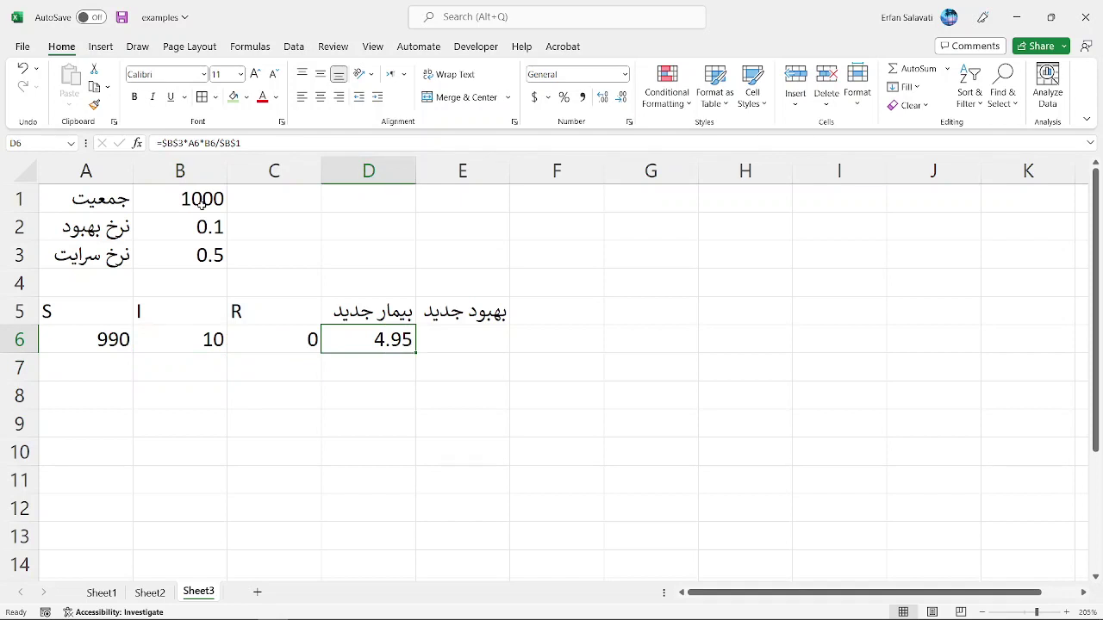
{"action": "key", "text": "Right"}
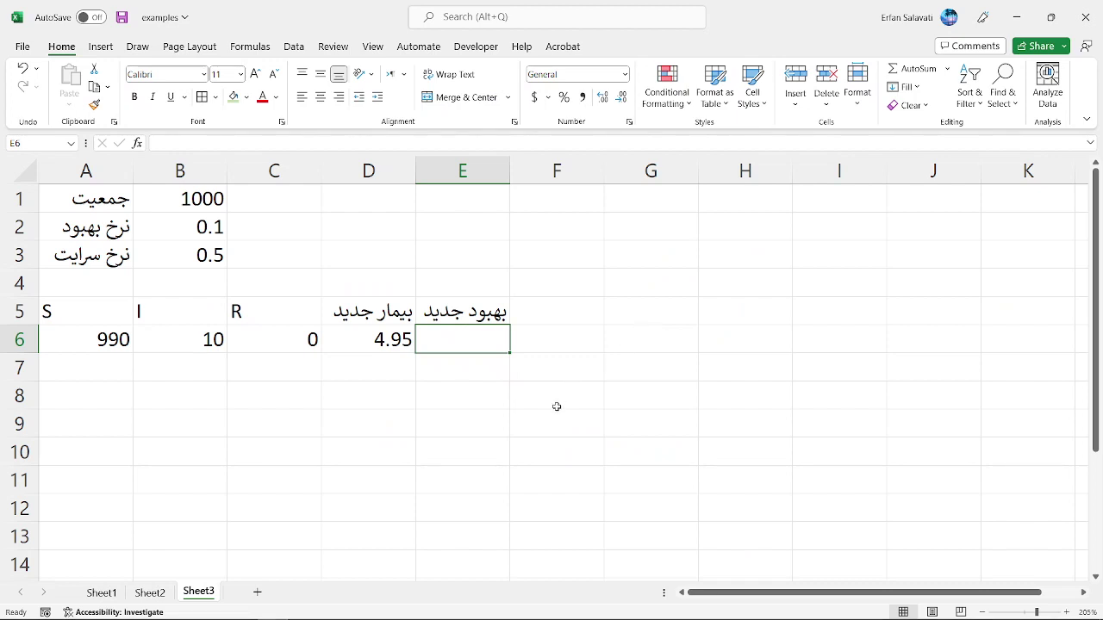
{"action": "type", "text": "="}
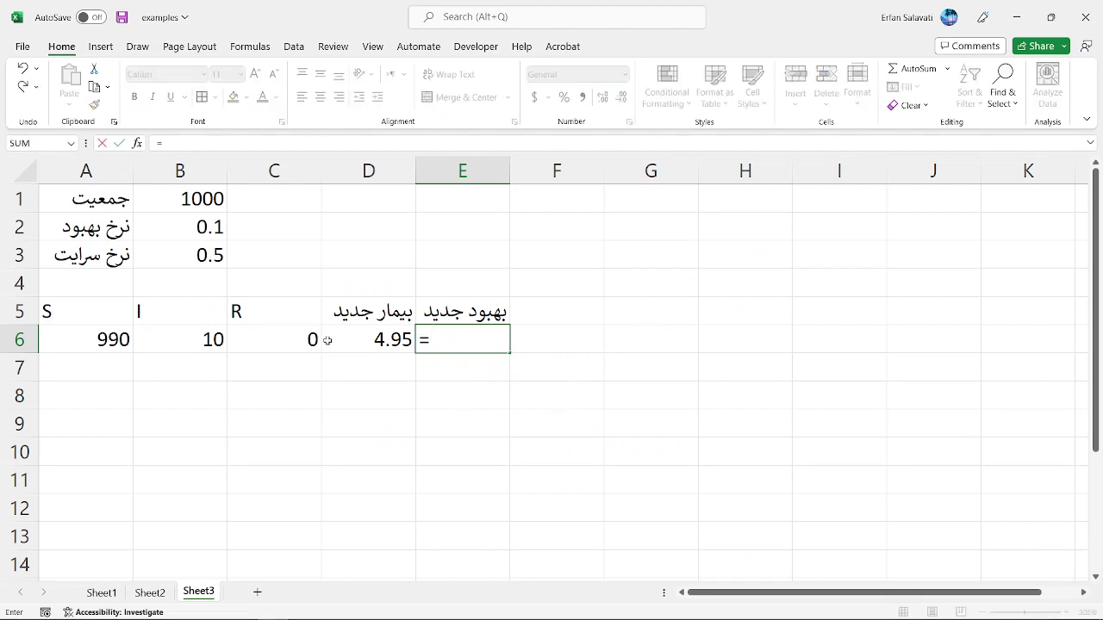
{"action": "left_click", "coordinate": [212, 232]}
{"action": "key", "text": "F4"}
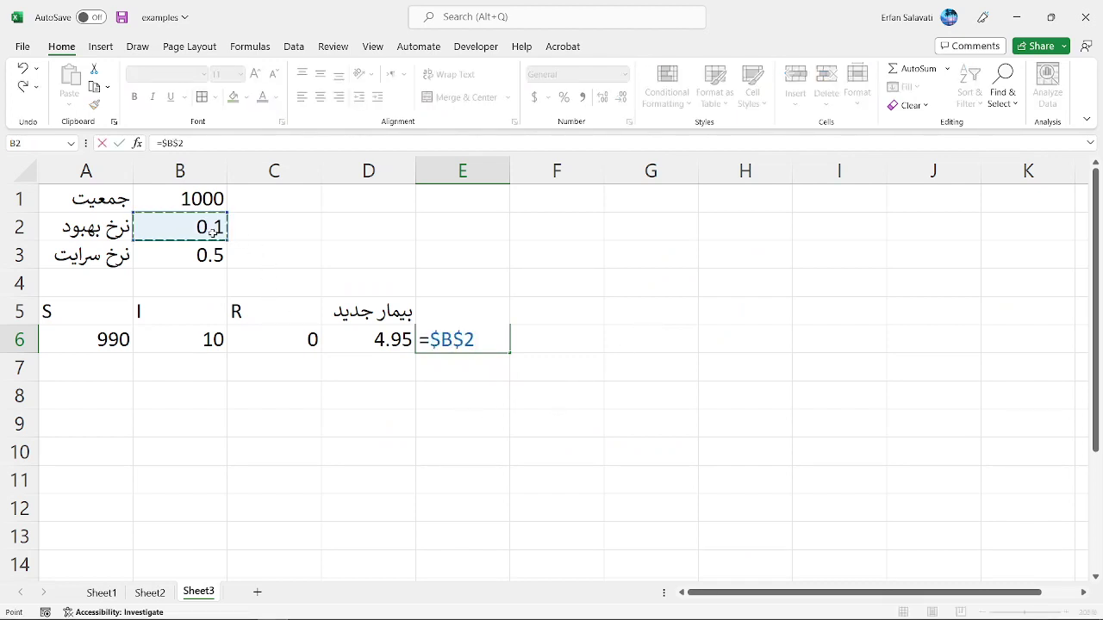
{"action": "type", "text": "*"}
{"action": "left_click", "coordinate": [179, 336]}
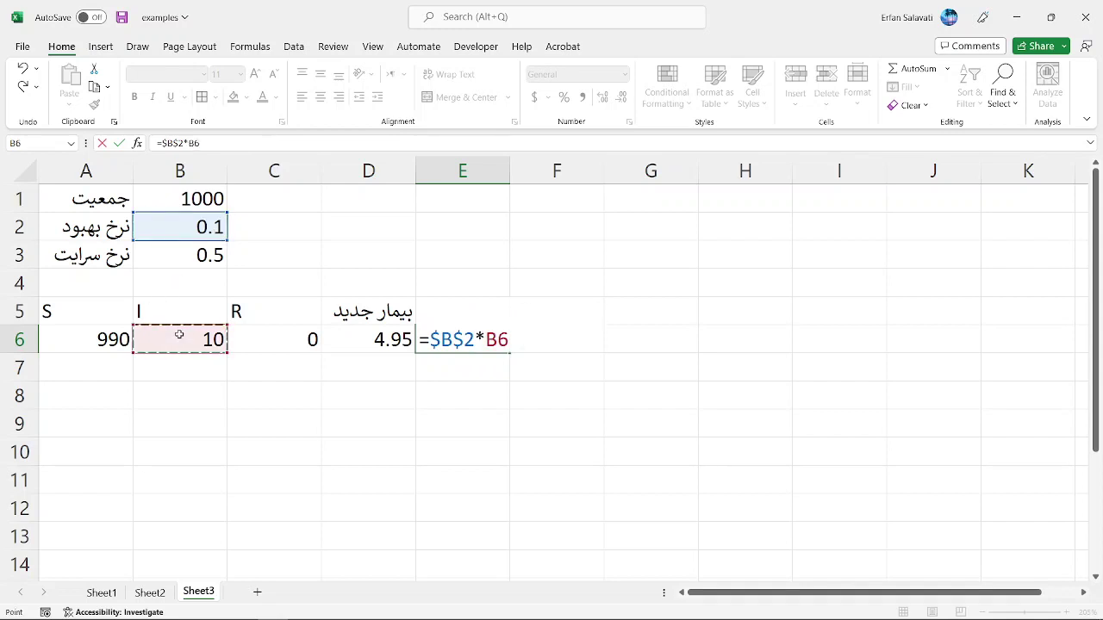
{"action": "key", "text": "Return"}
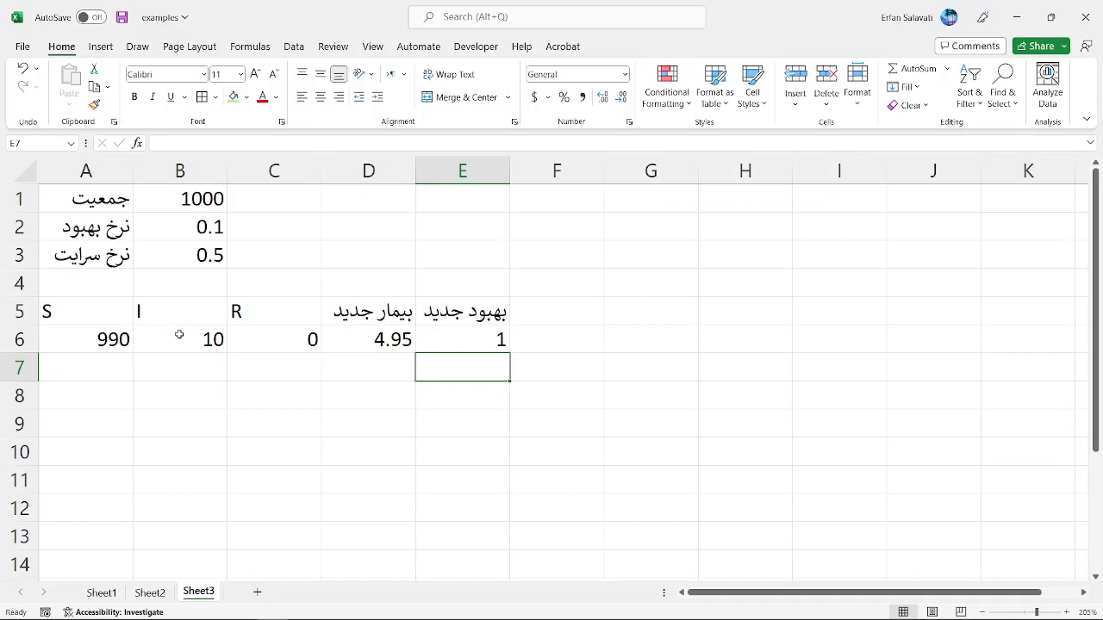
- Enter the next-week S formula =A6-D6 in A7, subtracting the new patients from the previous S value
{"action": "key", "text": "Up"}
{"action": "key", "text": "Left"}
{"action": "key", "text": "Left"}
{"action": "key", "text": "Left"}
{"action": "key", "text": "Left"}
{"action": "key", "text": "Down"}
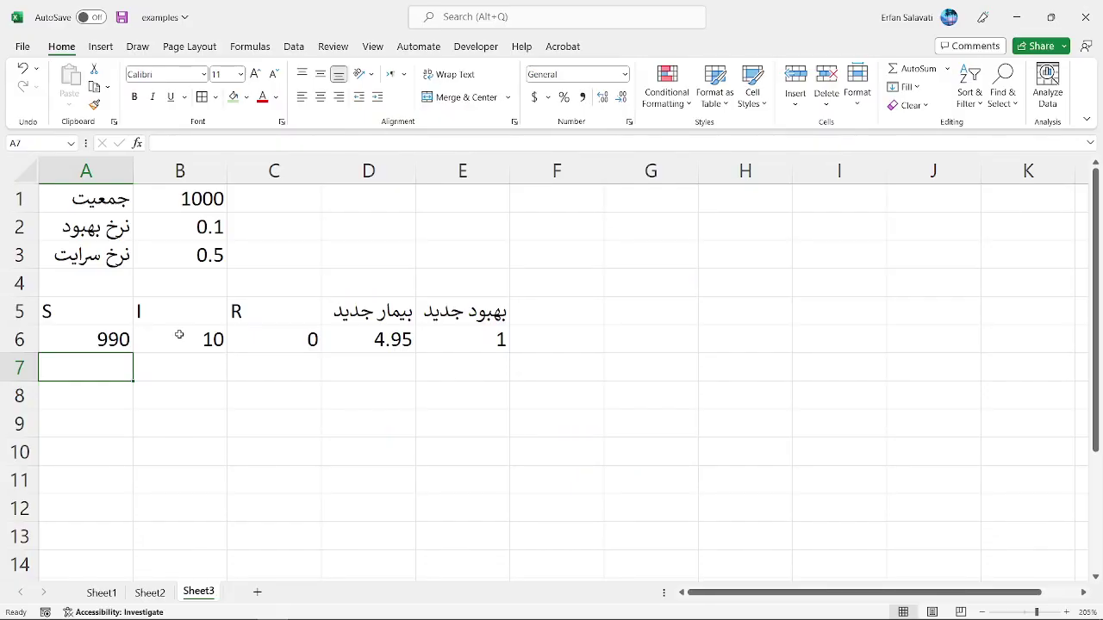
{"action": "type", "text": "="}
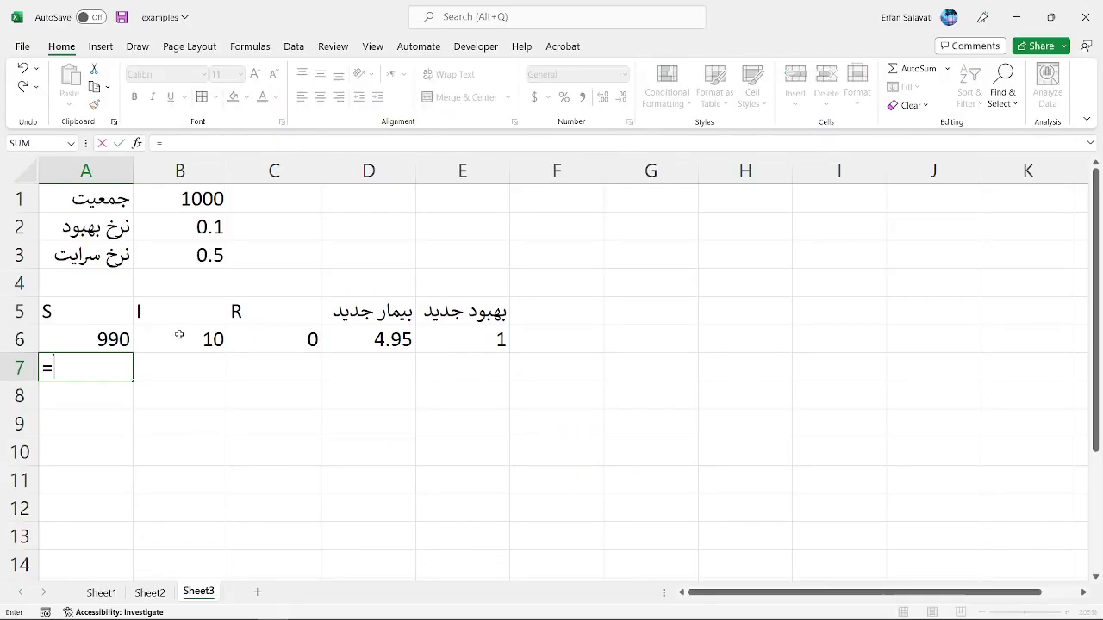
{"action": "left_click", "coordinate": [114, 339]}
{"action": "type", "text": "-"}
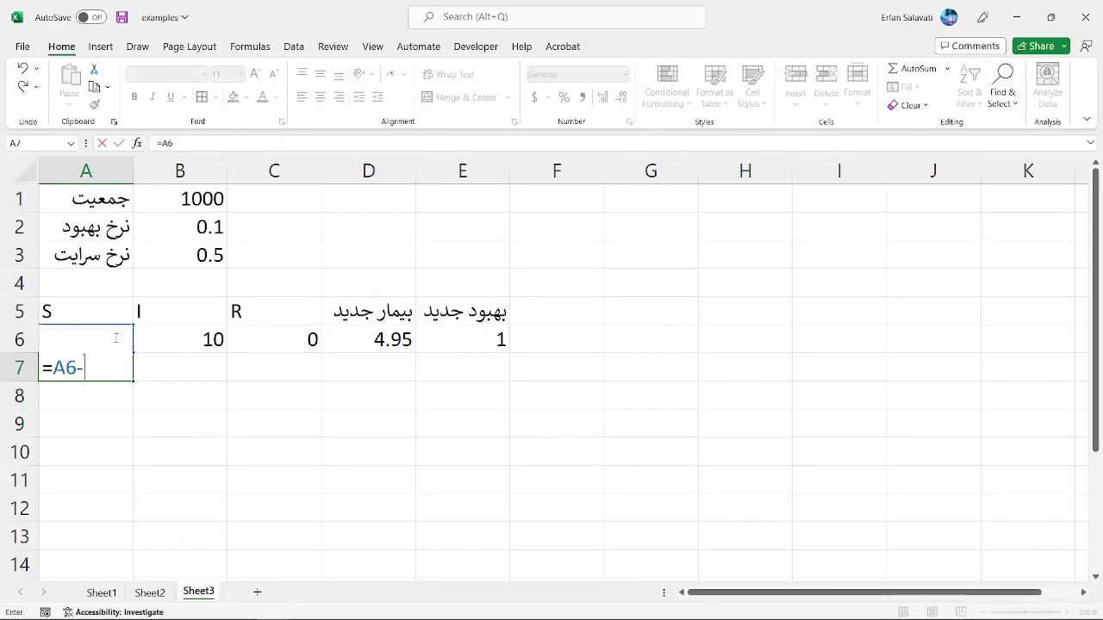
{"action": "left_click", "coordinate": [393, 339]}
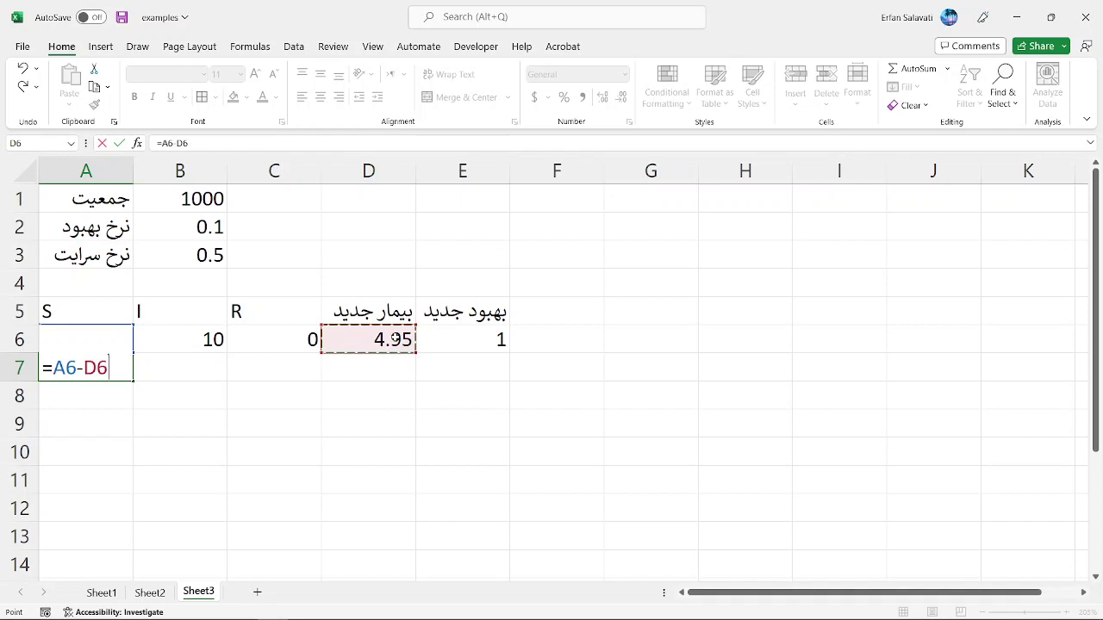
{"action": "key", "text": "ctrl+Return"}
- Enter the next-week I formula =B6+D6-E6 in B7, adding new patients and subtracting new recoveries
{"action": "key", "text": "Right"}
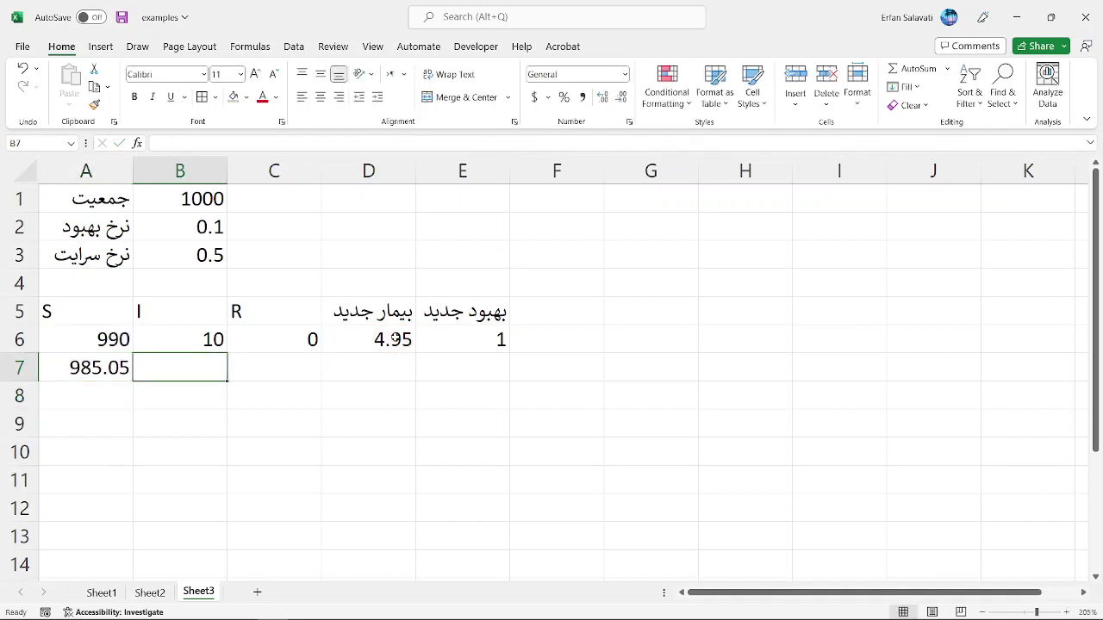
{"action": "type", "text": "="}
{"action": "left_click", "coordinate": [175, 339]}
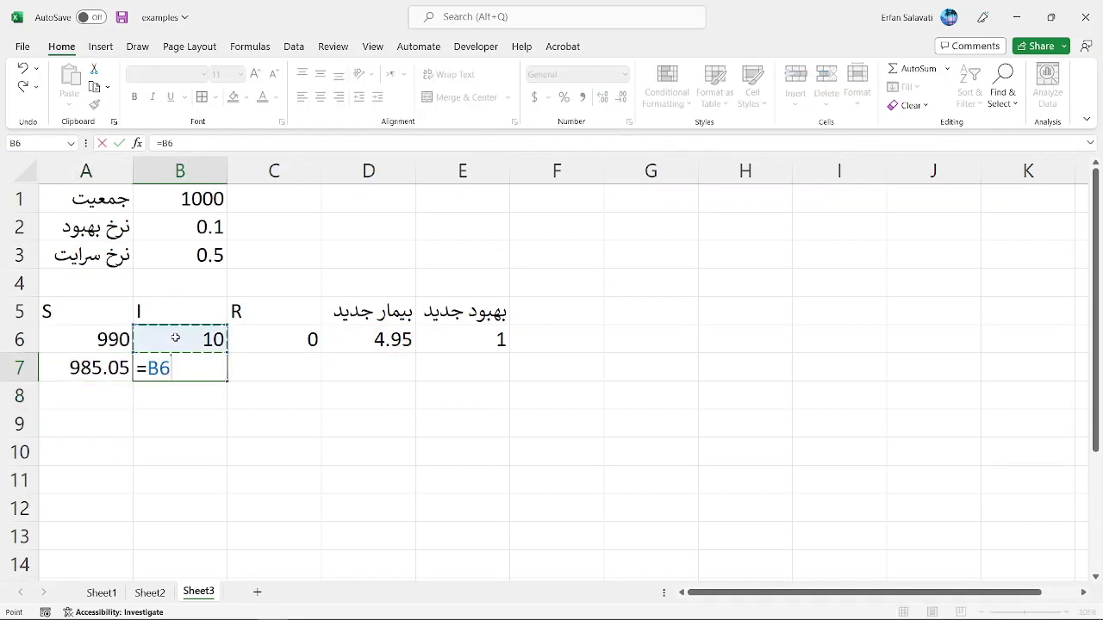
{"action": "type", "text": "+"}
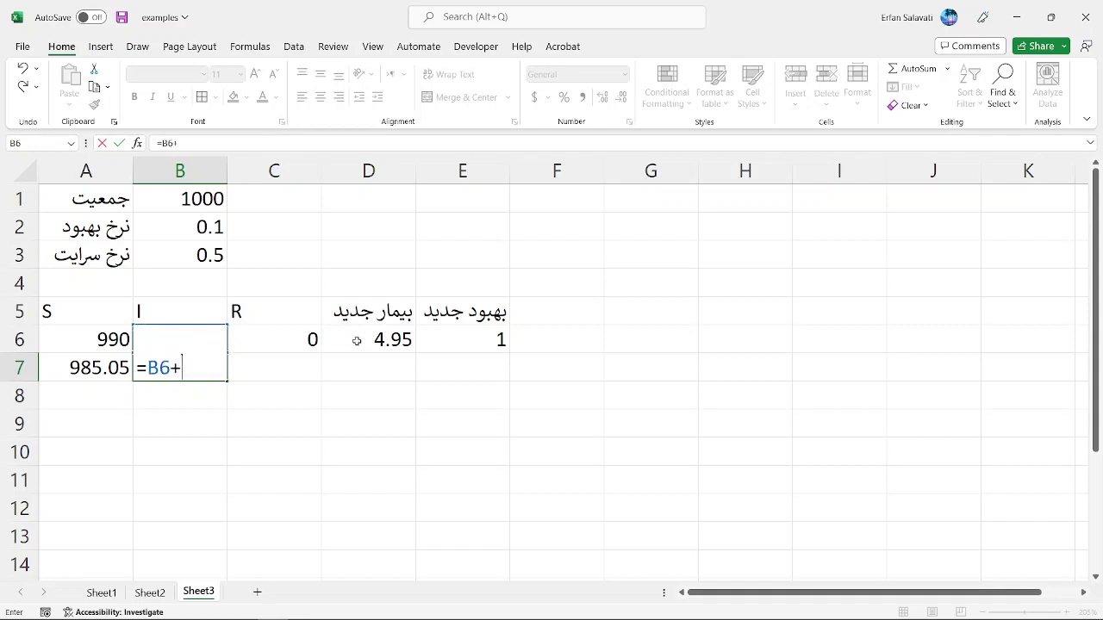
{"action": "left_click", "coordinate": [379, 341]}
{"action": "type", "text": "-"}
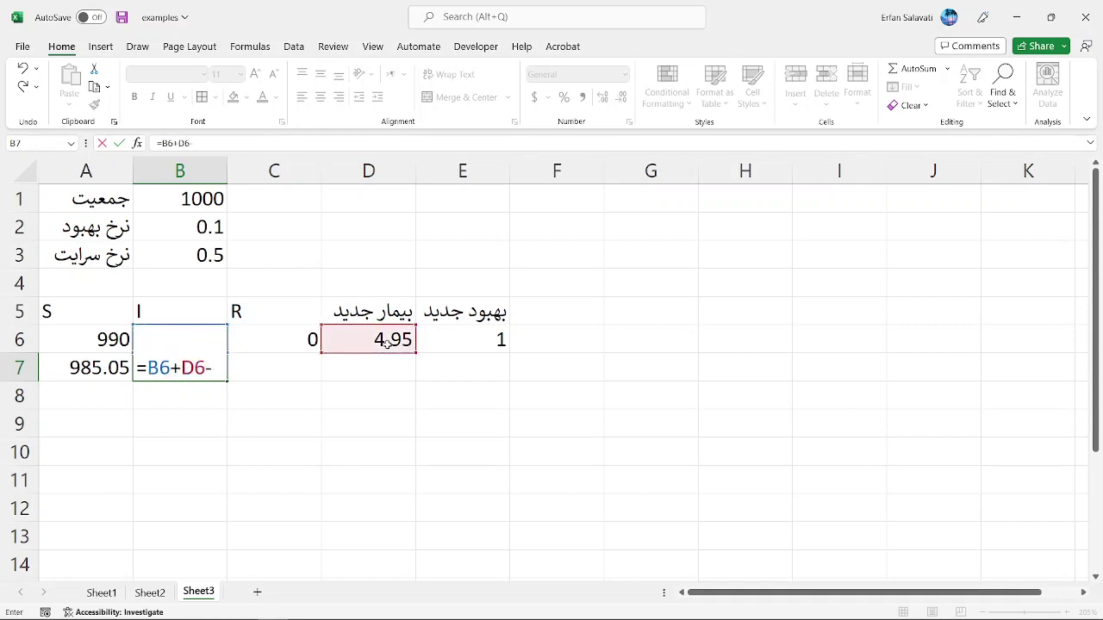
{"action": "left_click", "coordinate": [490, 343]}
{"action": "key", "text": "Tab"}
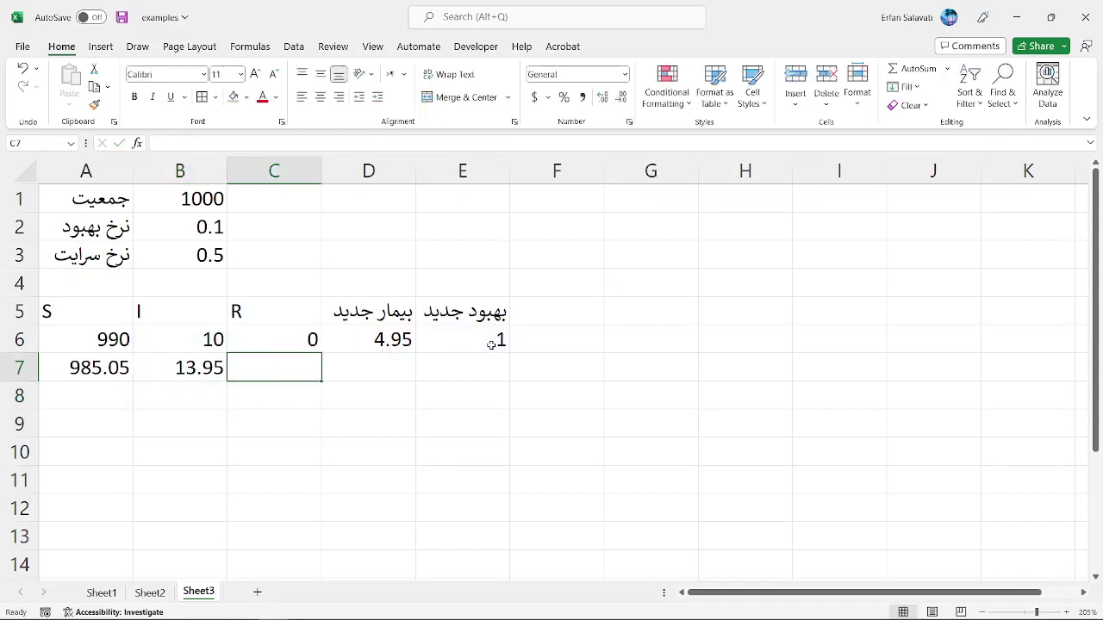
- Enter the next-week R formula =C6+E6 in C7, adding the new recoveries to the previous R value
{"action": "type", "text": "="}
{"action": "left_click", "coordinate": [312, 337]}
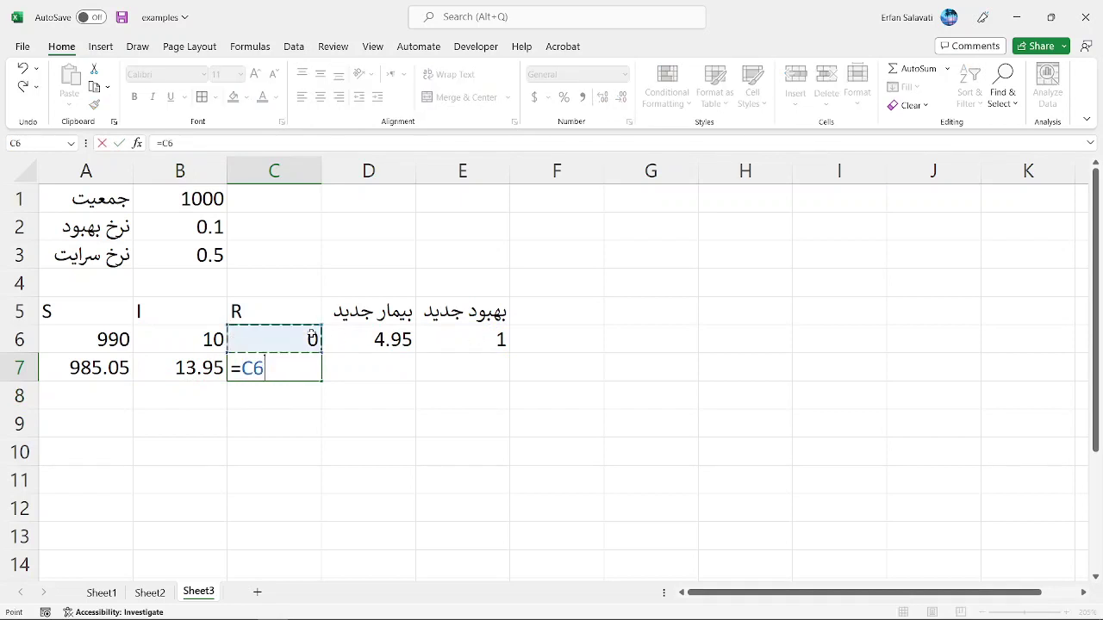
{"action": "type", "text": "+"}
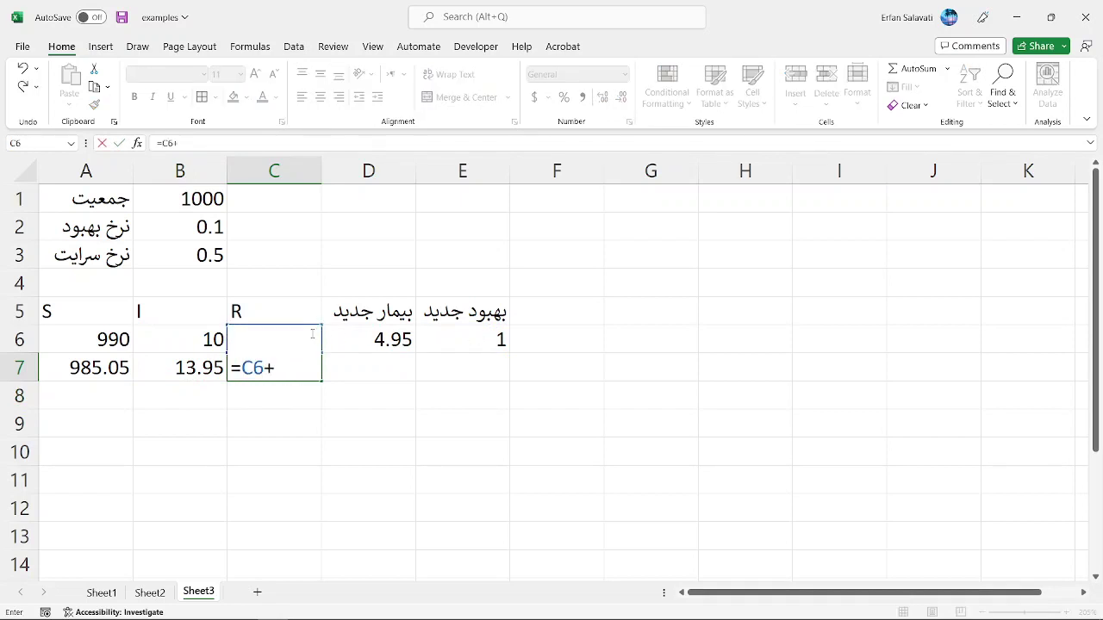
{"action": "left_click", "coordinate": [457, 339]}
{"action": "key", "text": "Return"}
{"action": "key", "text": "Up"}
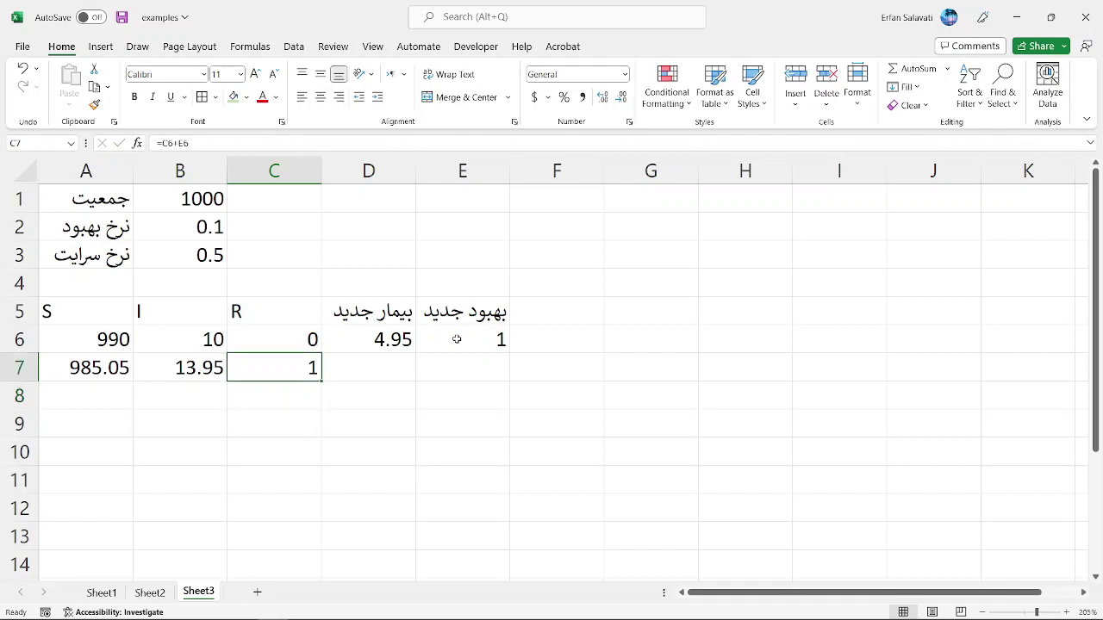
- Fill the new-patients and new-recoveries formulas in D6:E6 down to row 7
{"action": "key", "text": "Right"}
{"action": "key", "text": "Up"}
{"action": "key", "text": "shift+Right"}
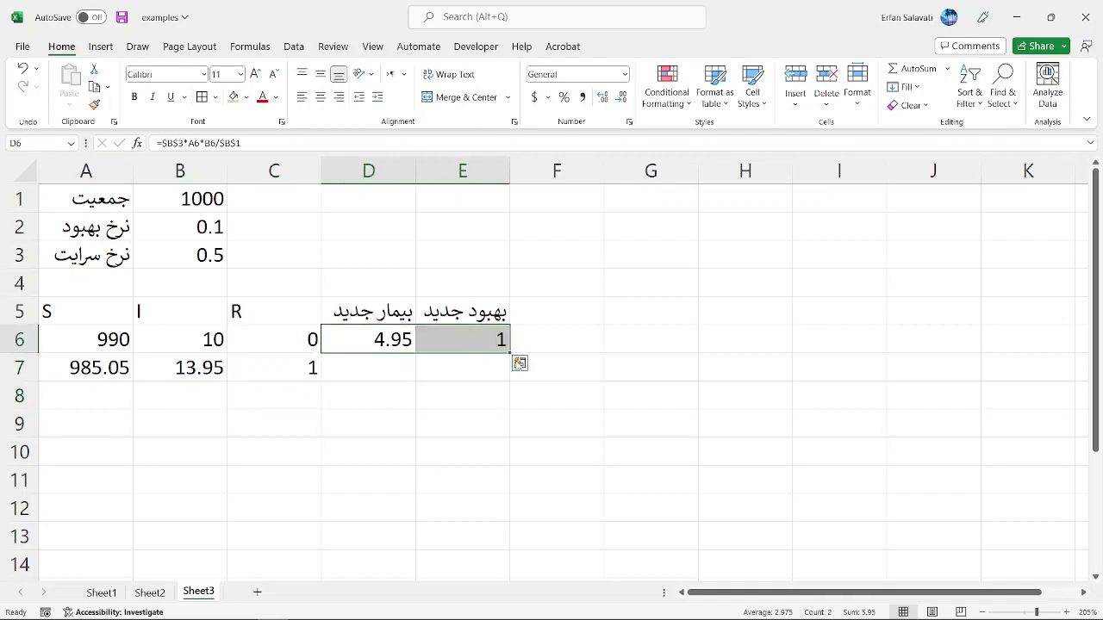
{"action": "left_click_drag", "start_coordinate": [509, 353], "coordinate": [510, 378]}
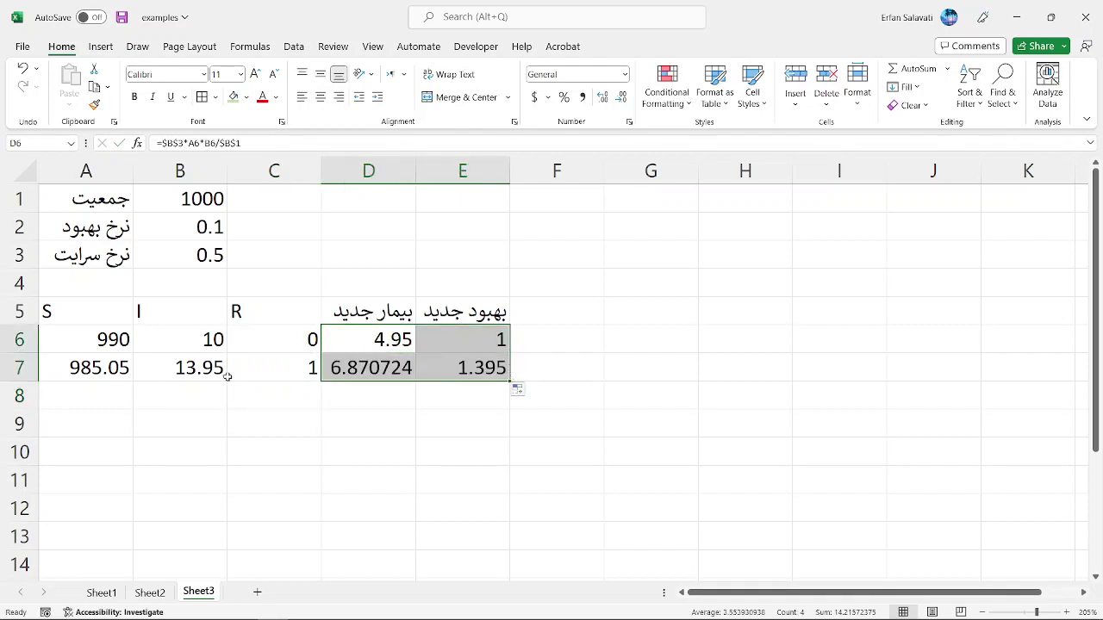
- Apply borders around all cells of the SIR table in A5:E7
{"action": "left_click", "coordinate": [112, 372]}
{"action": "left_click_drag", "start_coordinate": [112, 373], "coordinate": [469, 369]}
{"action": "left_click_drag", "start_coordinate": [126, 312], "coordinate": [460, 369]}
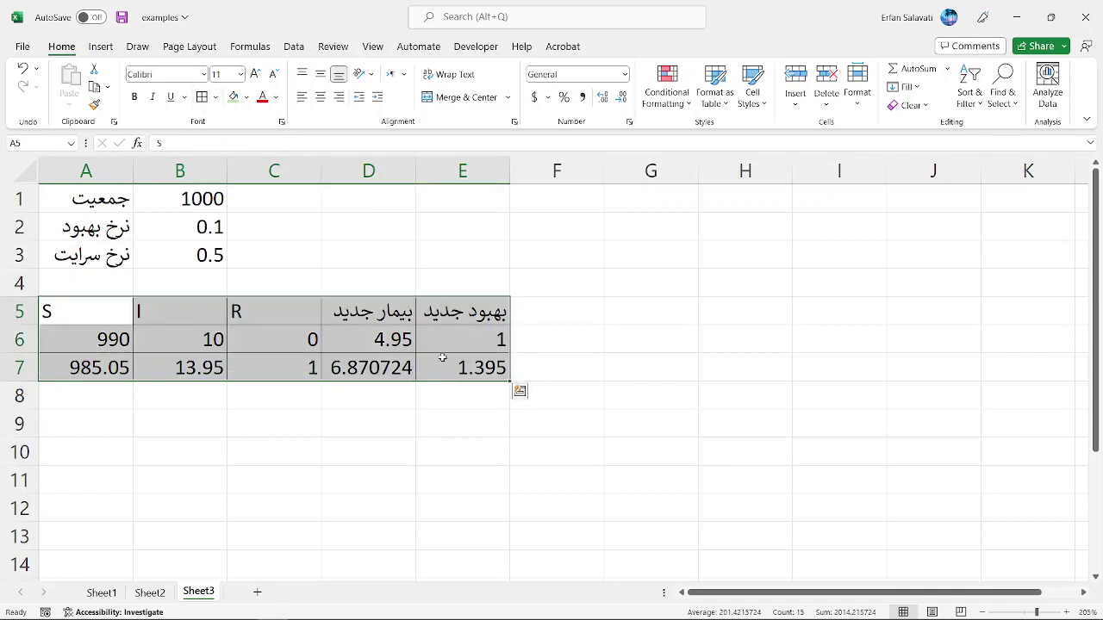
{"action": "left_click", "coordinate": [466, 369]}
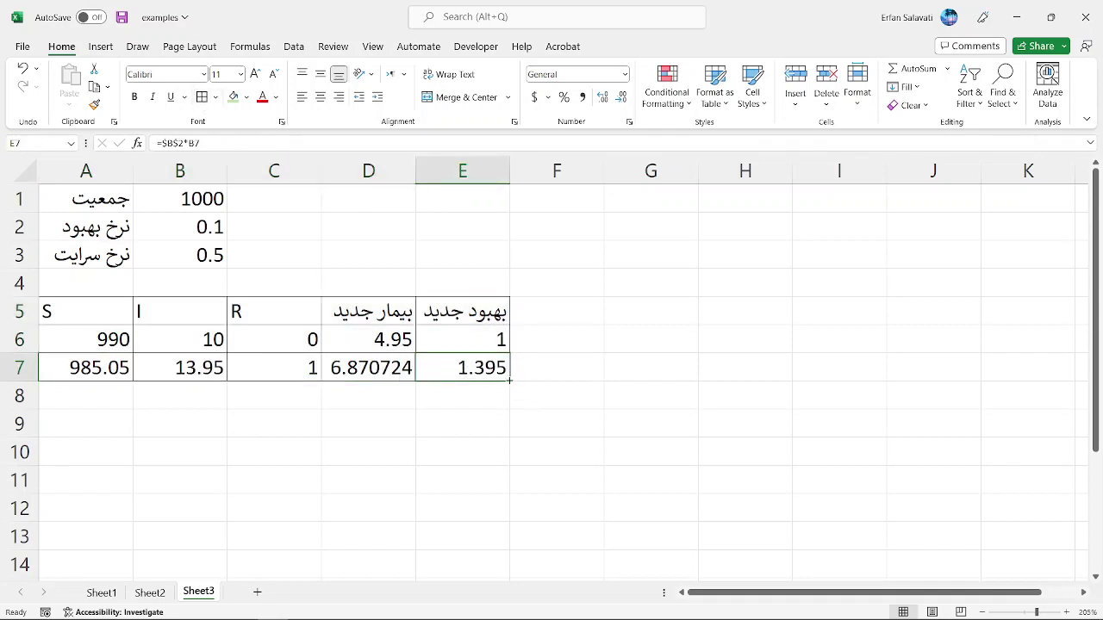
{"action": "left_click_drag", "start_coordinate": [69, 363], "coordinate": [440, 377]}
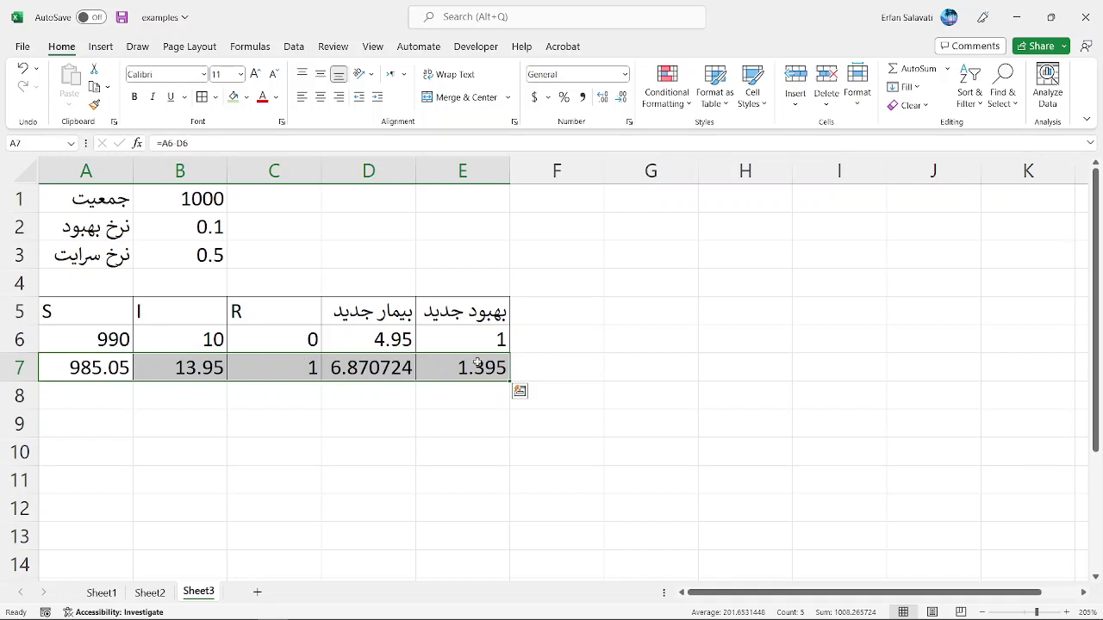
- Insert a new column before column A and enter the header هفته in A5
{"action": "right_click", "coordinate": [68, 174]}
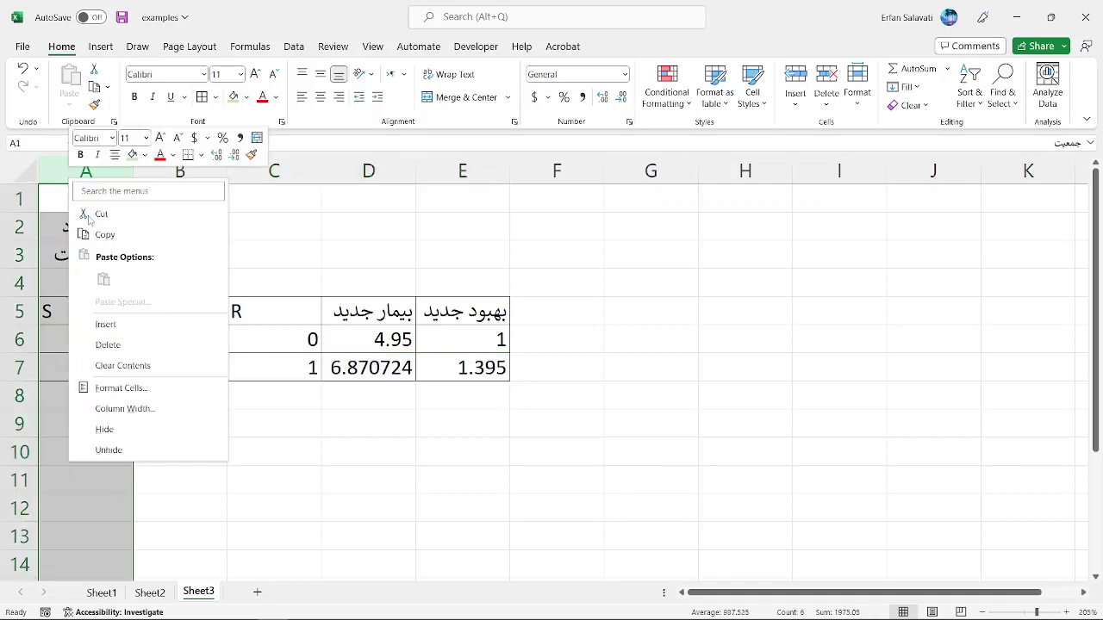
{"action": "left_click", "coordinate": [129, 324]}
{"action": "left_click", "coordinate": [91, 317]}
{"action": "type", "text": "هفته"}
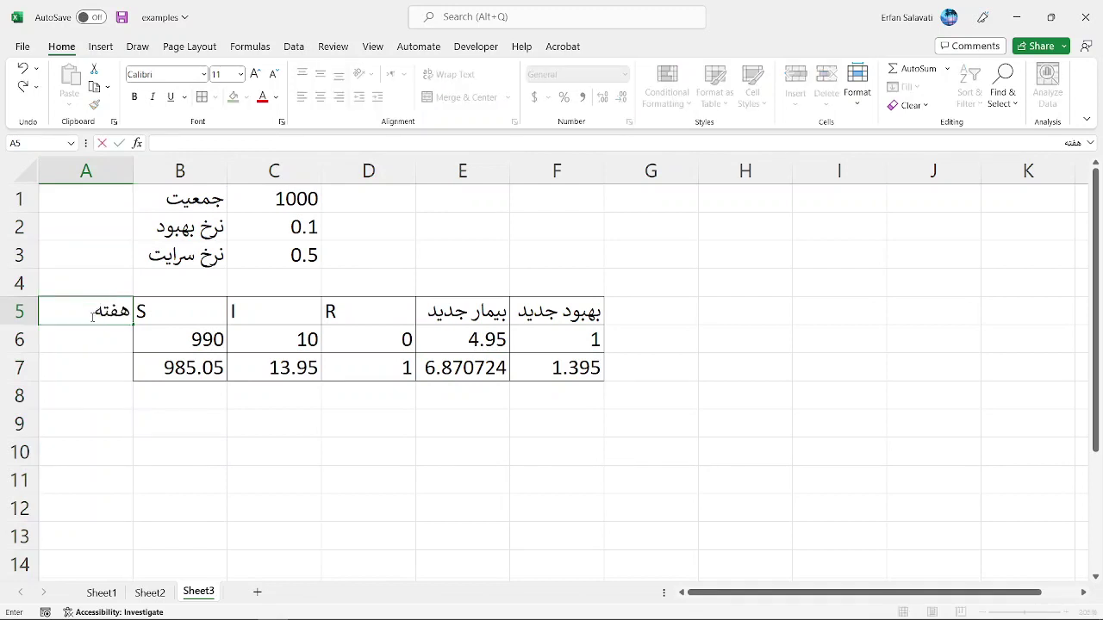
{"action": "key", "text": "Return"}
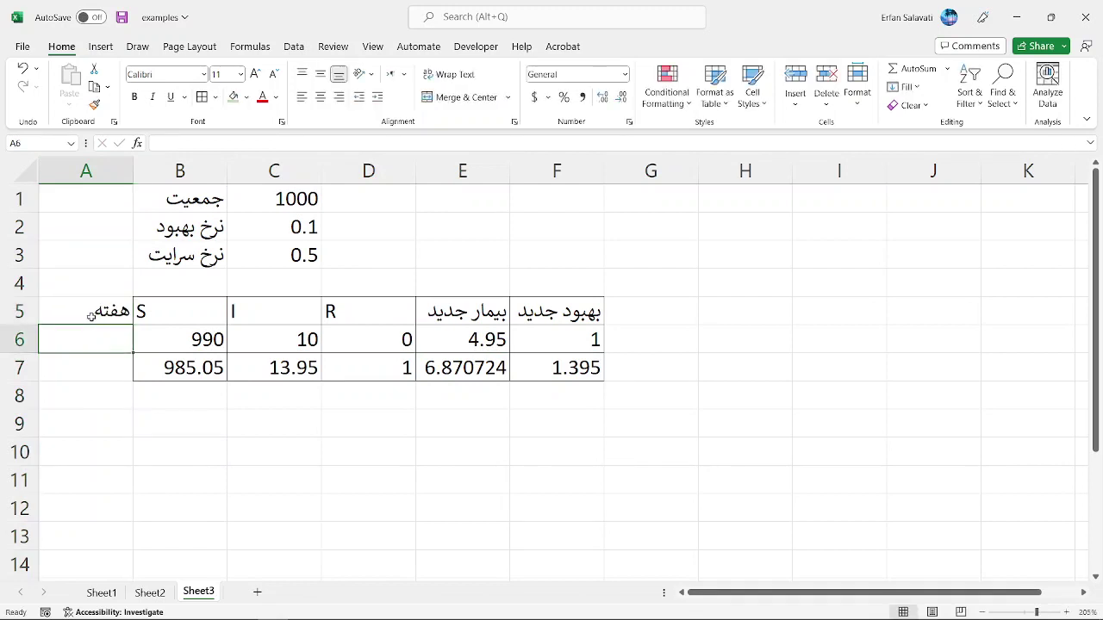
- Enter week numbers 0 in A6 and 1 in A7
{"action": "type", "text": "0"}
{"action": "key", "text": "Return"}
{"action": "type", "text": "1"}
{"action": "key", "text": "Return"}
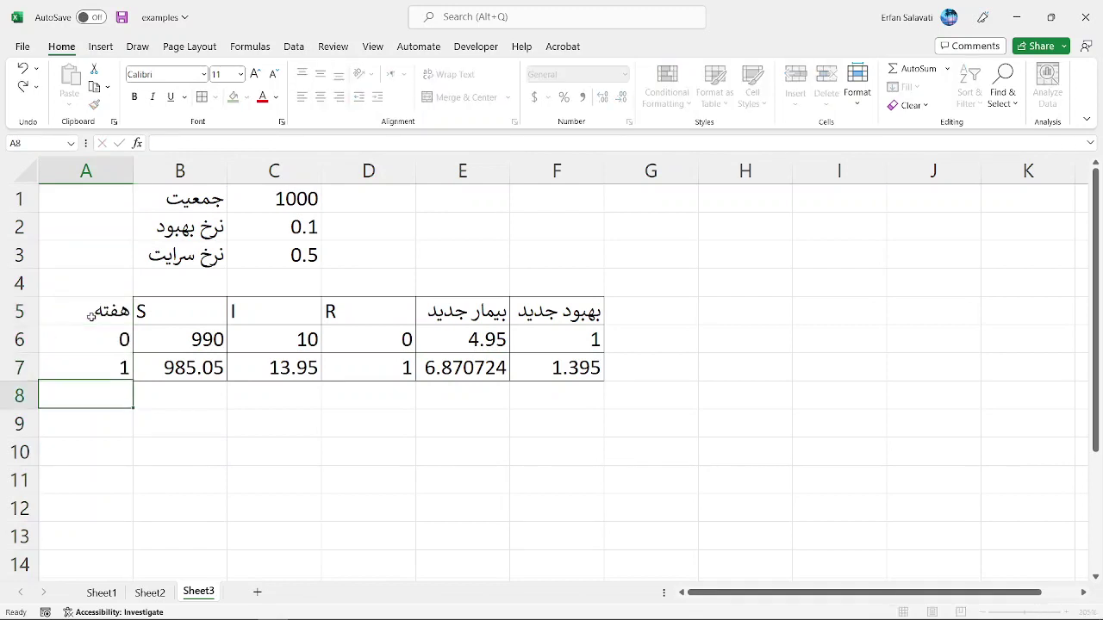
- Apply all borders to the table range A5:F7 so they include the new week column
{"action": "key", "text": "Up"}
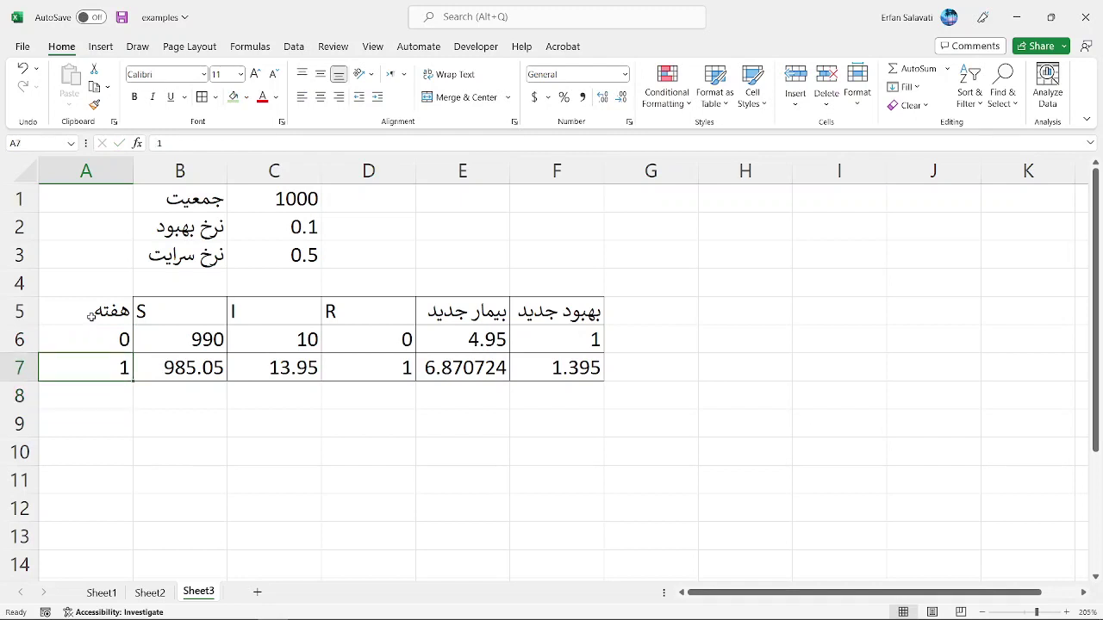
{"action": "key", "text": "shift+Up"}
{"action": "key", "text": "shift+Up"}
{"action": "key", "text": "shift+Right"}
{"action": "key", "text": "shift+Right"}
{"action": "key", "text": "shift+Right"}
{"action": "key", "text": "shift+Right"}
{"action": "key", "text": "shift+Right"}
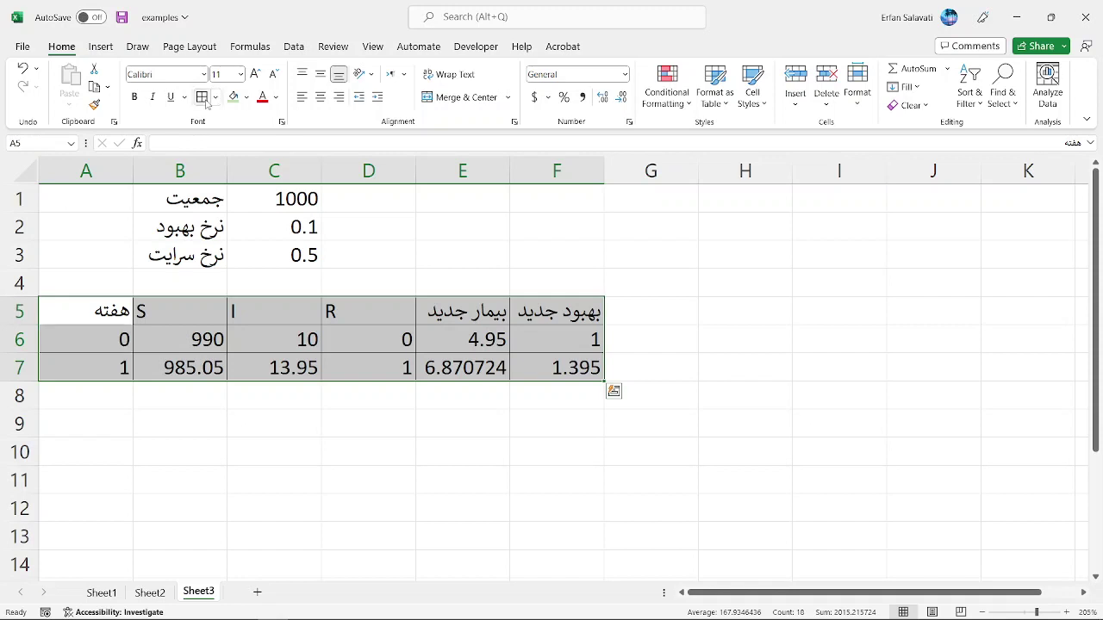
- Extend the week numbers in column A to 30 and fill the B7:F7 formulas down through row 36
{"action": "left_click_drag", "start_coordinate": [121, 338], "coordinate": [120, 461]}
{"action": "scroll", "coordinate": [239, 365], "scroll_direction": "up", "scroll_amount": 9}
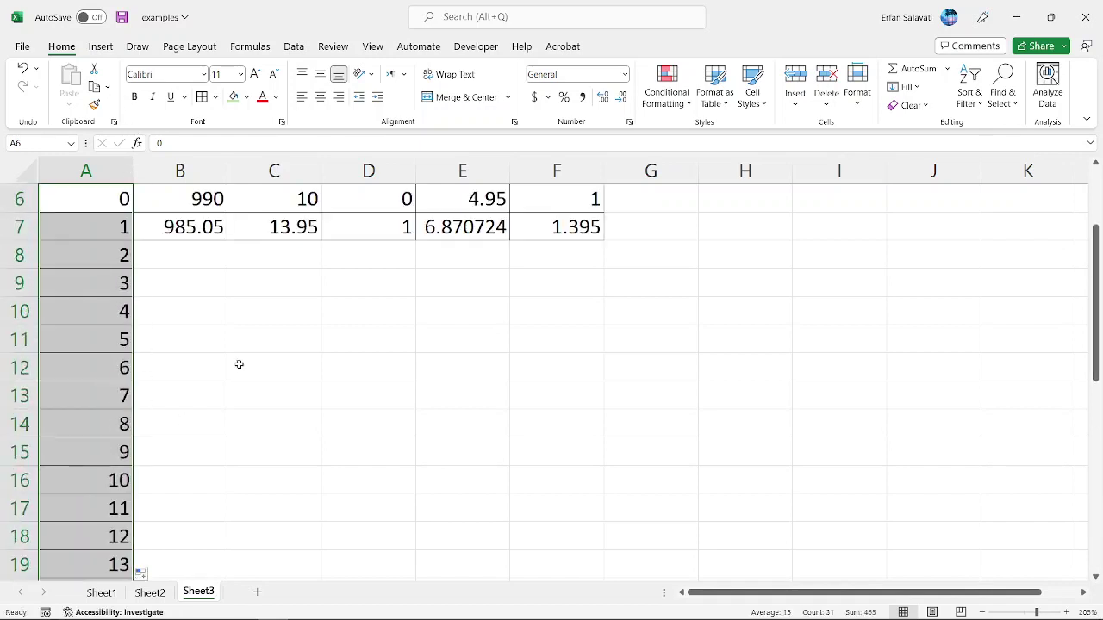
{"action": "left_click_drag", "start_coordinate": [192, 368], "coordinate": [594, 369]}
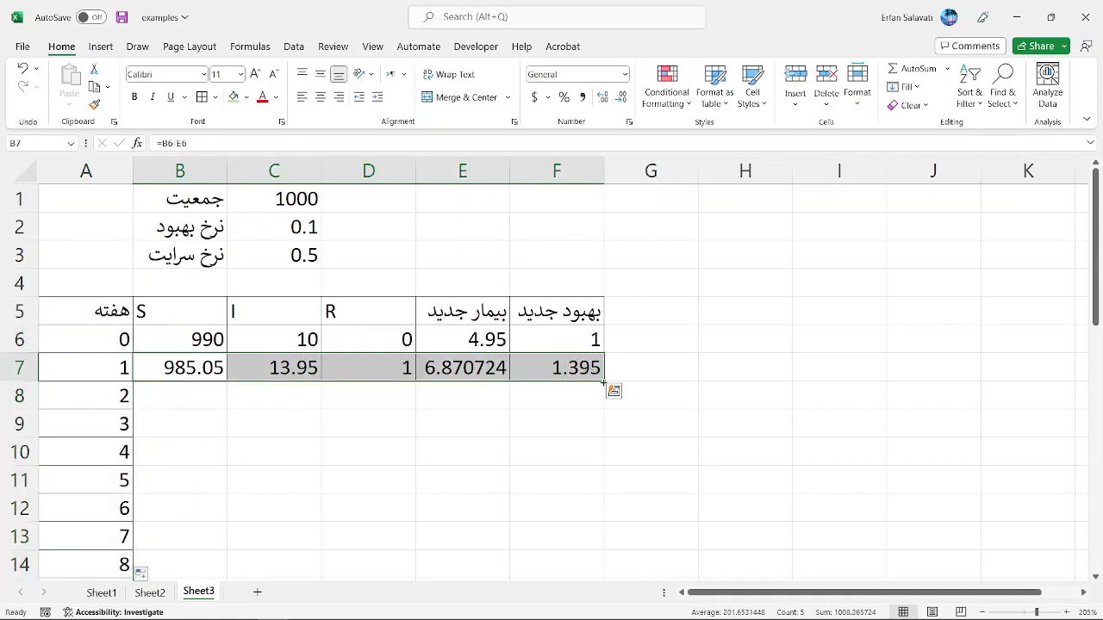
{"action": "double_click", "coordinate": [604, 382]}
{"action": "left_click", "coordinate": [542, 417]}
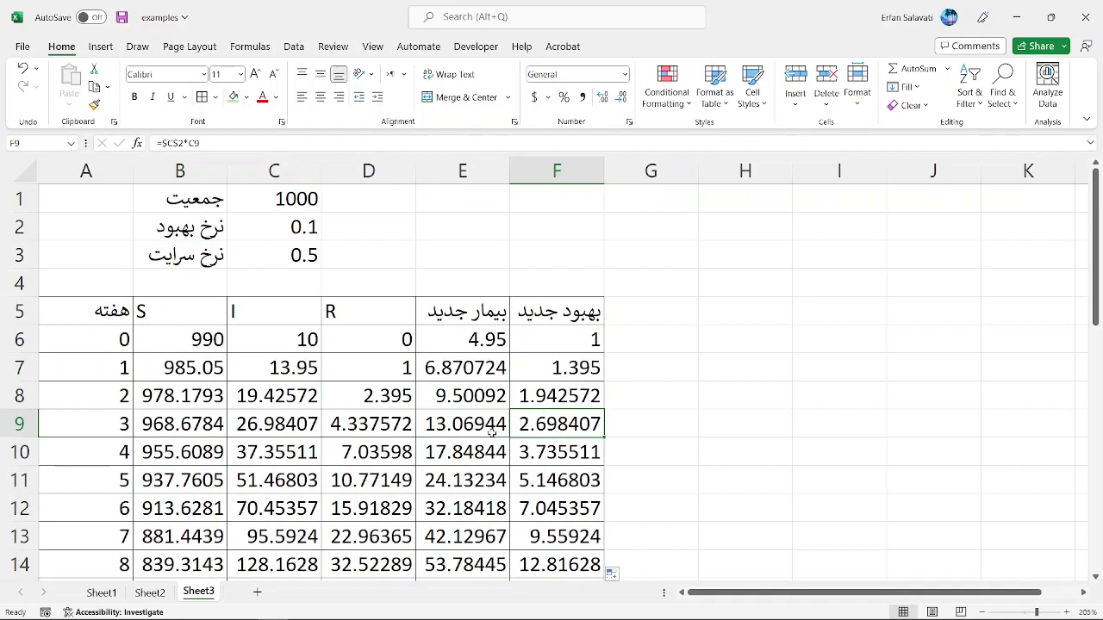
{"action": "scroll", "coordinate": [517, 427], "scroll_direction": "down", "scroll_amount": 12}
{"action": "scroll", "coordinate": [510, 434], "scroll_direction": "up", "scroll_amount": 3}
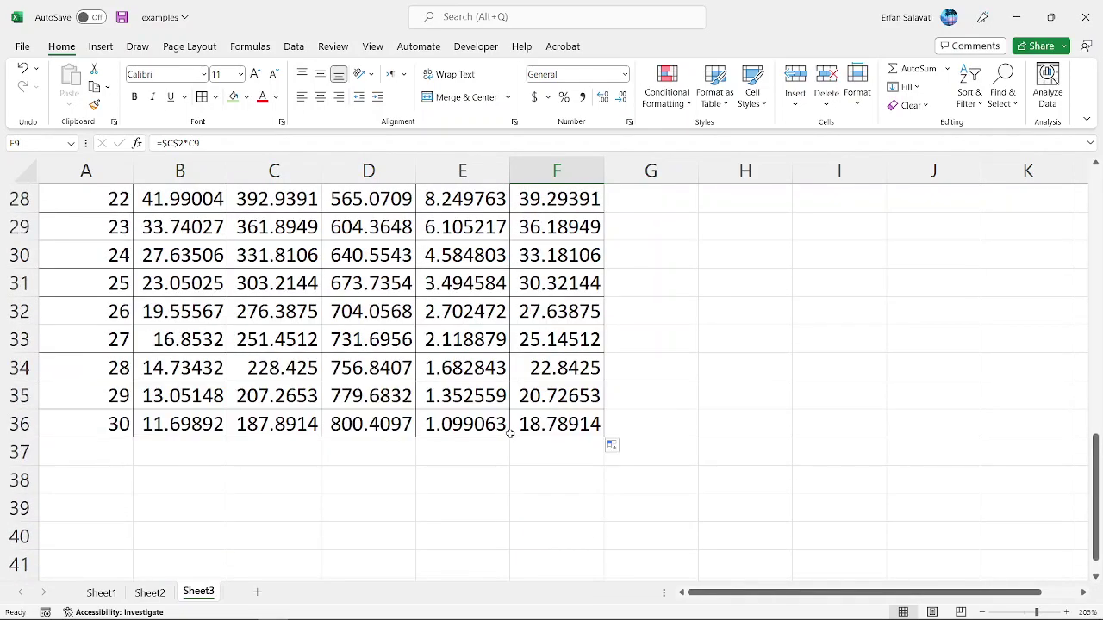
{"action": "scroll", "coordinate": [512, 438], "scroll_direction": "up", "scroll_amount": 9}
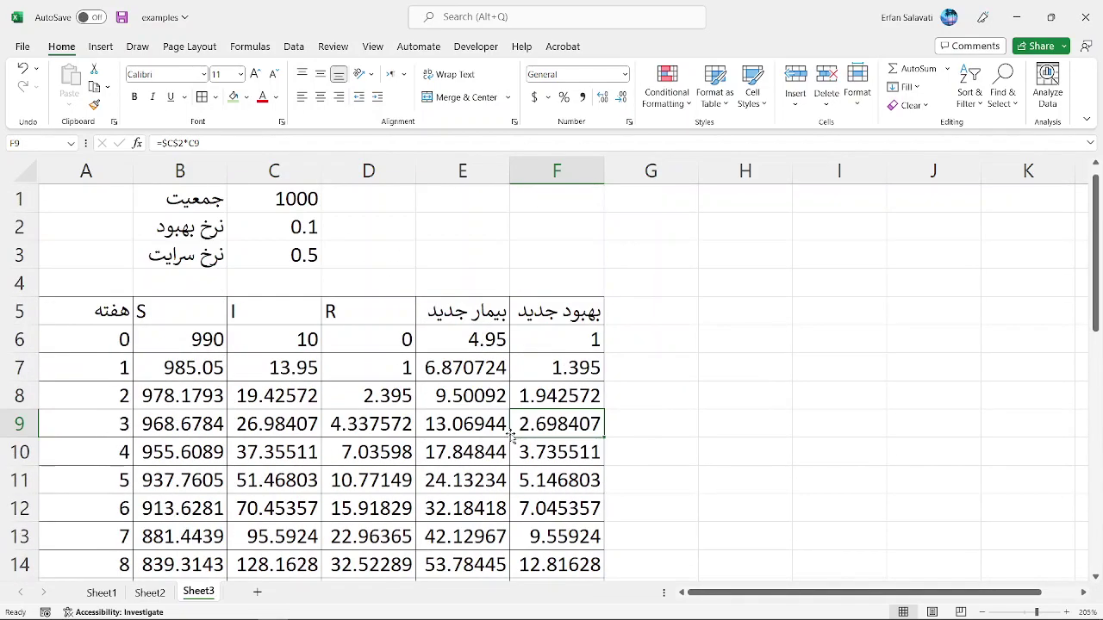
{"action": "left_click", "coordinate": [194, 340]}
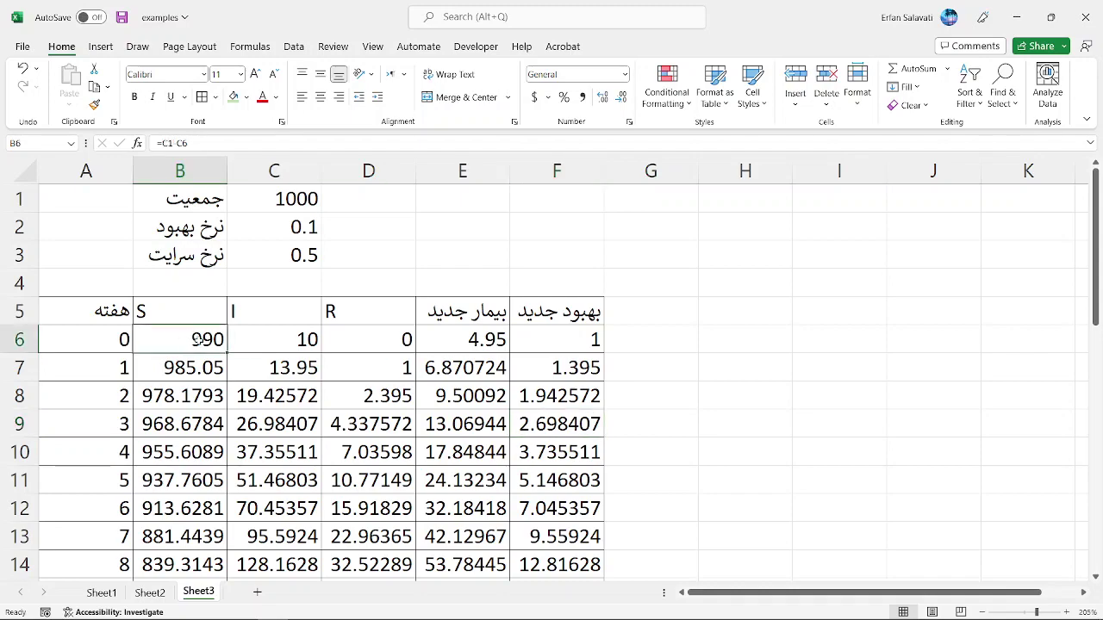
{"action": "key", "text": "shift+Right"}
{"action": "key", "text": "shift+Right"}
{"action": "key", "text": "shift+Right"}
{"action": "key", "text": "shift+Left"}
{"action": "key", "text": "ctrl+shift+Down"}
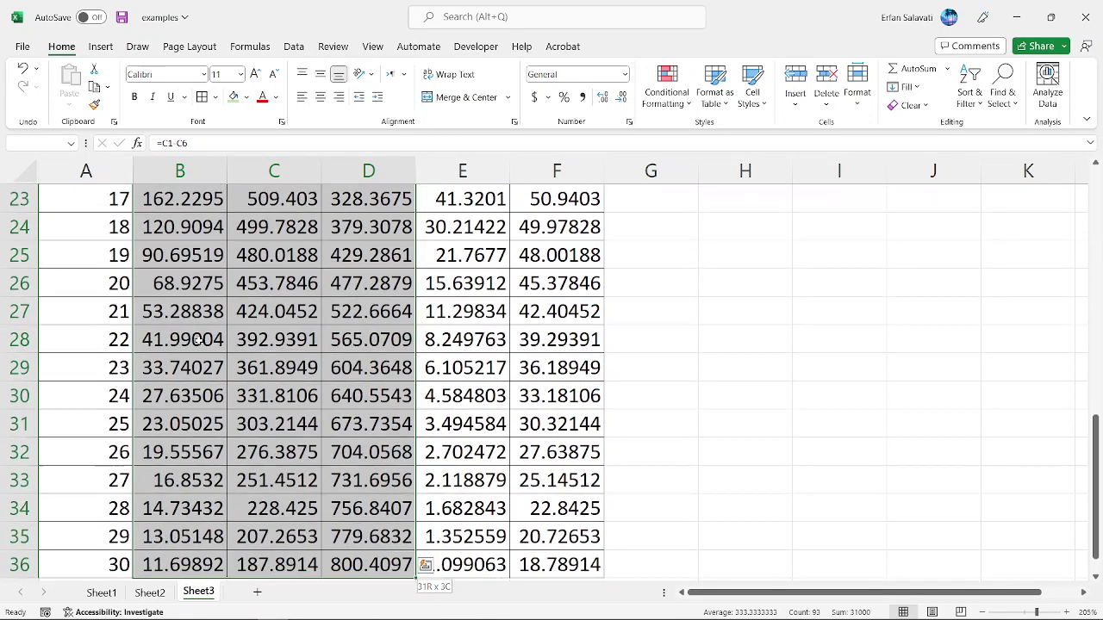
{"action": "scroll", "coordinate": [197, 341], "scroll_direction": "up", "scroll_amount": 7}
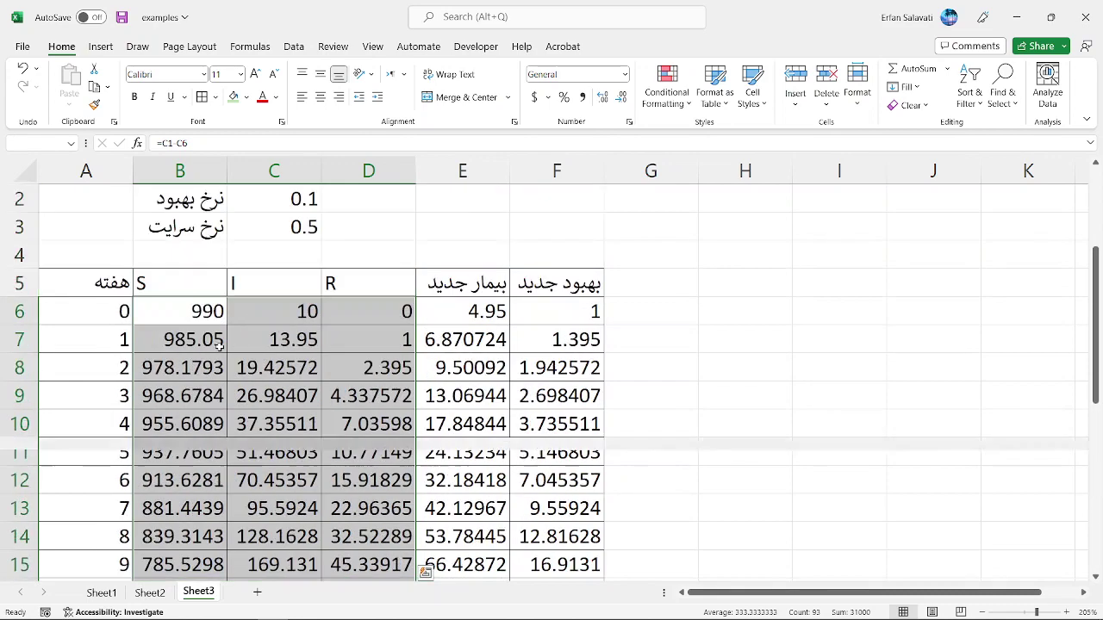
{"action": "left_click", "coordinate": [99, 46]}
{"action": "left_click", "coordinate": [362, 80]}
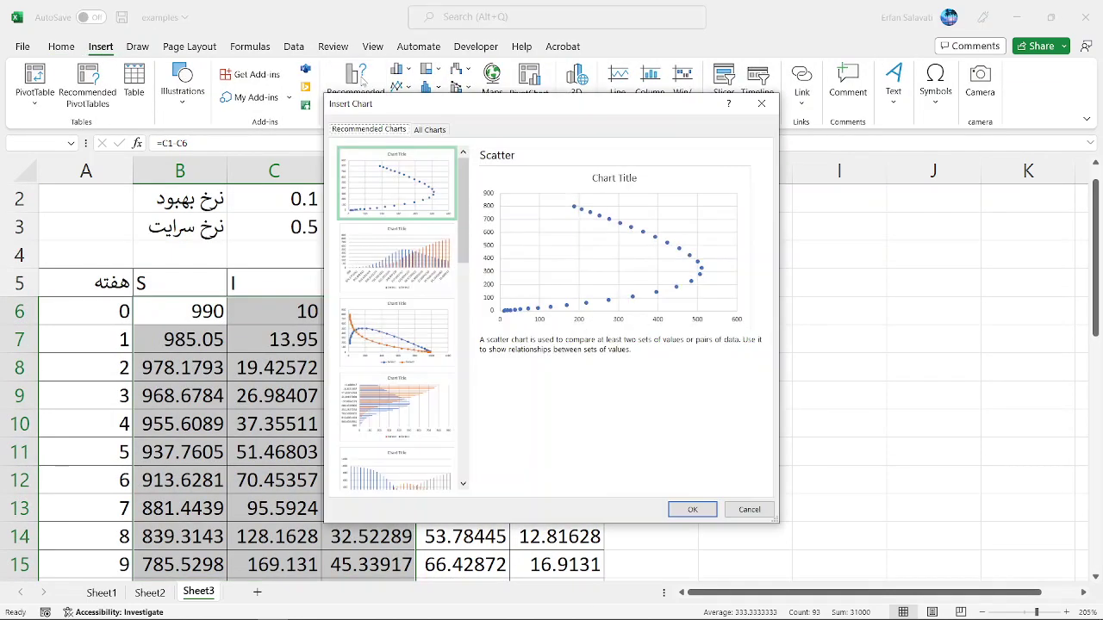
{"action": "scroll", "coordinate": [430, 467], "scroll_direction": "down", "scroll_amount": 5}
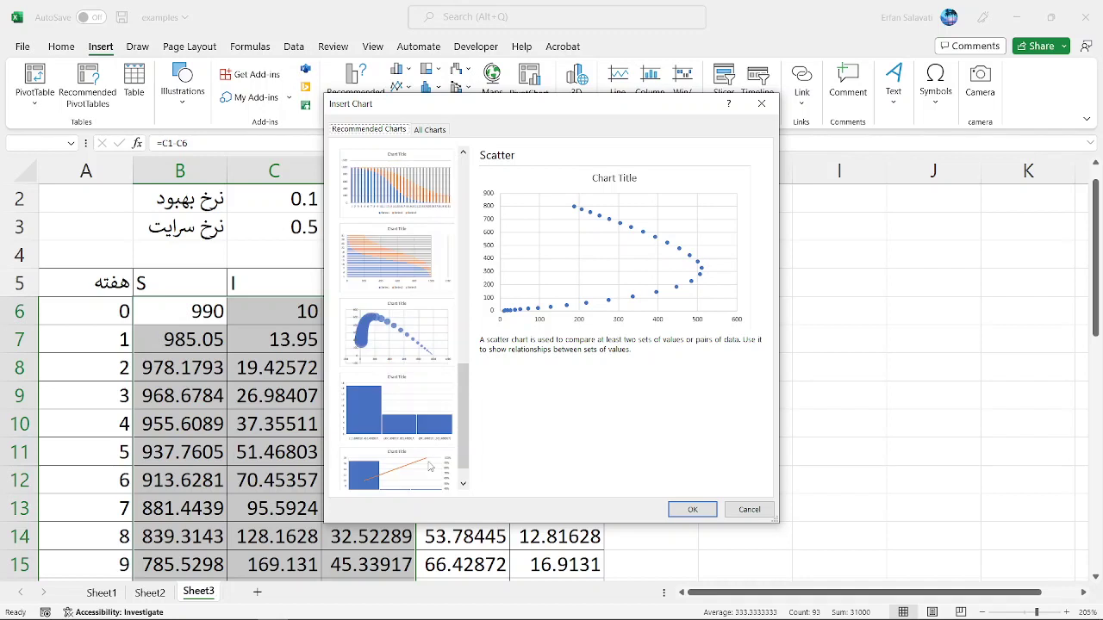
{"action": "scroll", "coordinate": [429, 467], "scroll_direction": "up", "scroll_amount": 5}
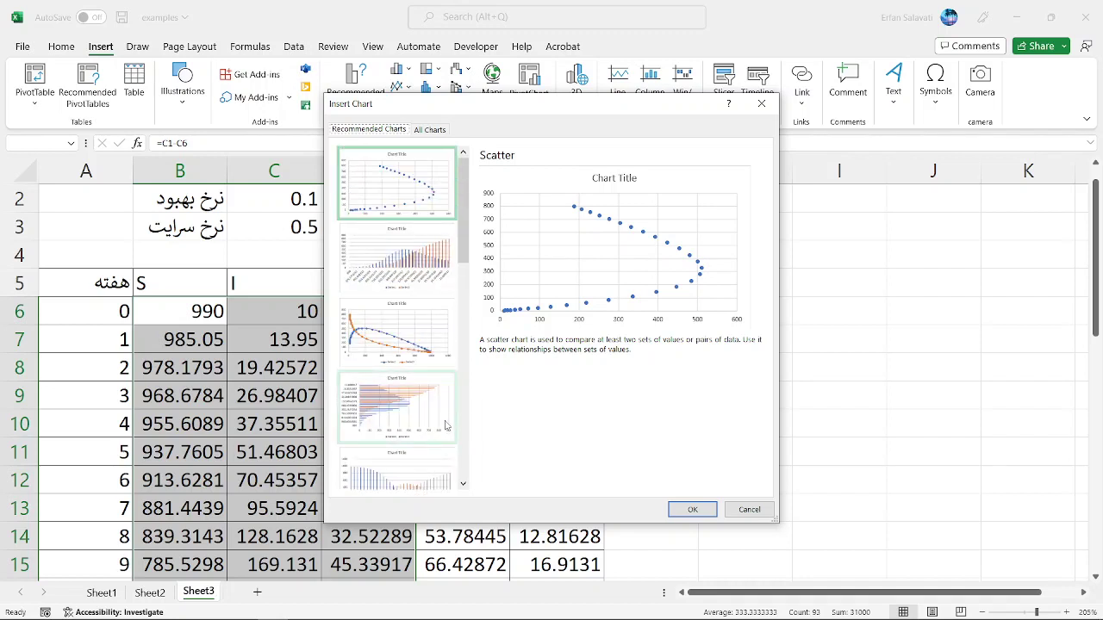
{"action": "left_click", "coordinate": [433, 348]}
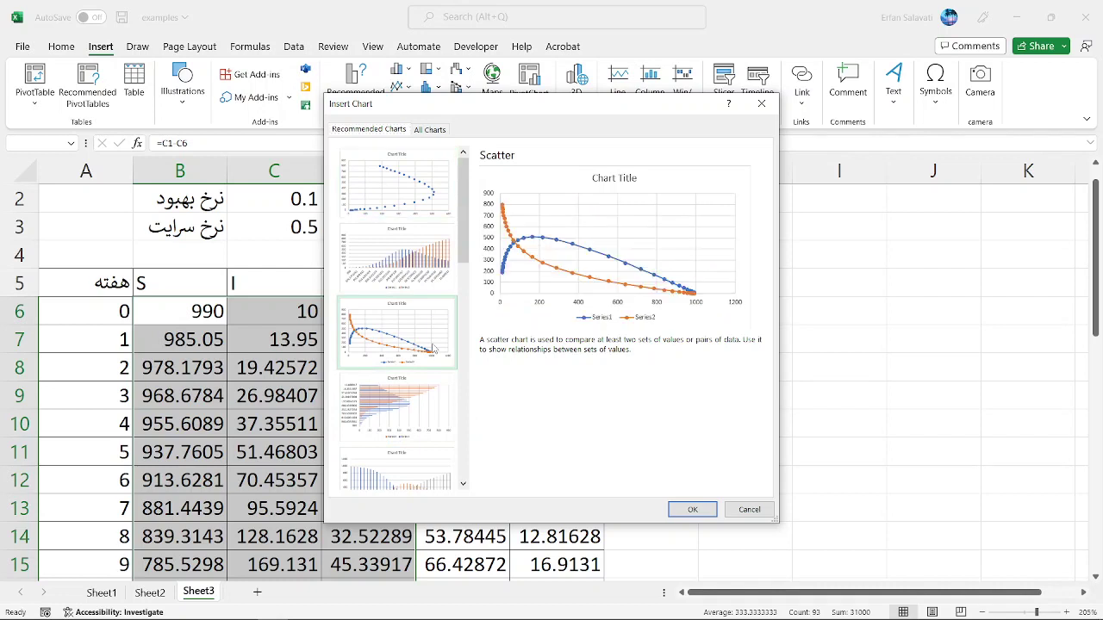
{"action": "left_click", "coordinate": [749, 510]}
- Insert the recommended line chart for the weekly S, I and R data in A6:D36
{"action": "left_click_drag", "start_coordinate": [116, 312], "coordinate": [373, 582]}
{"action": "scroll", "coordinate": [347, 152], "scroll_direction": "up", "scroll_amount": 8}
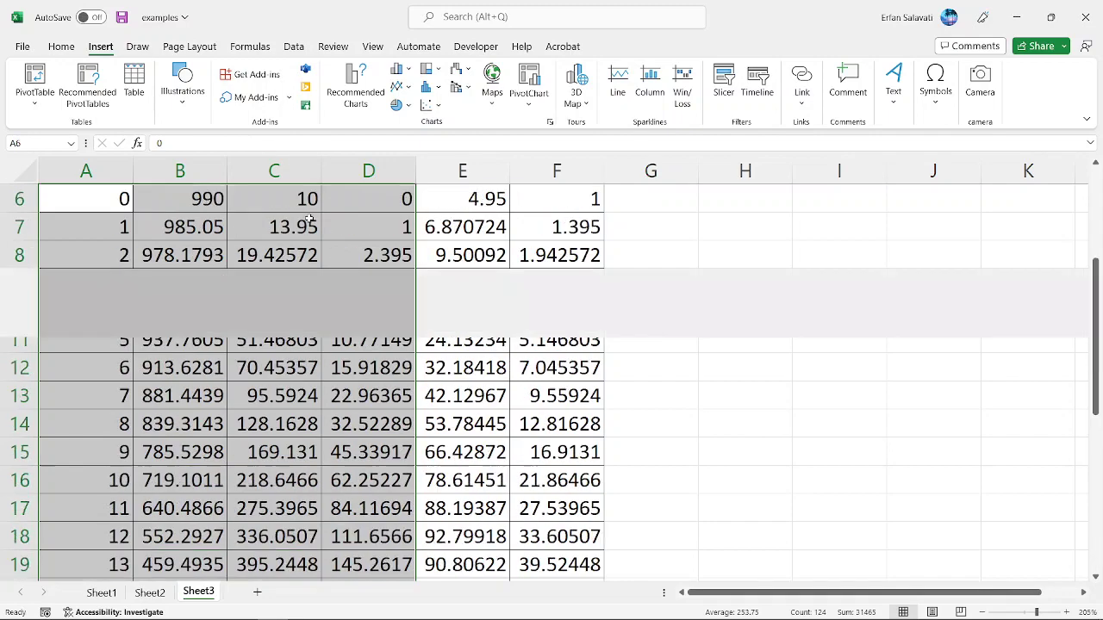
{"action": "left_click", "coordinate": [356, 86]}
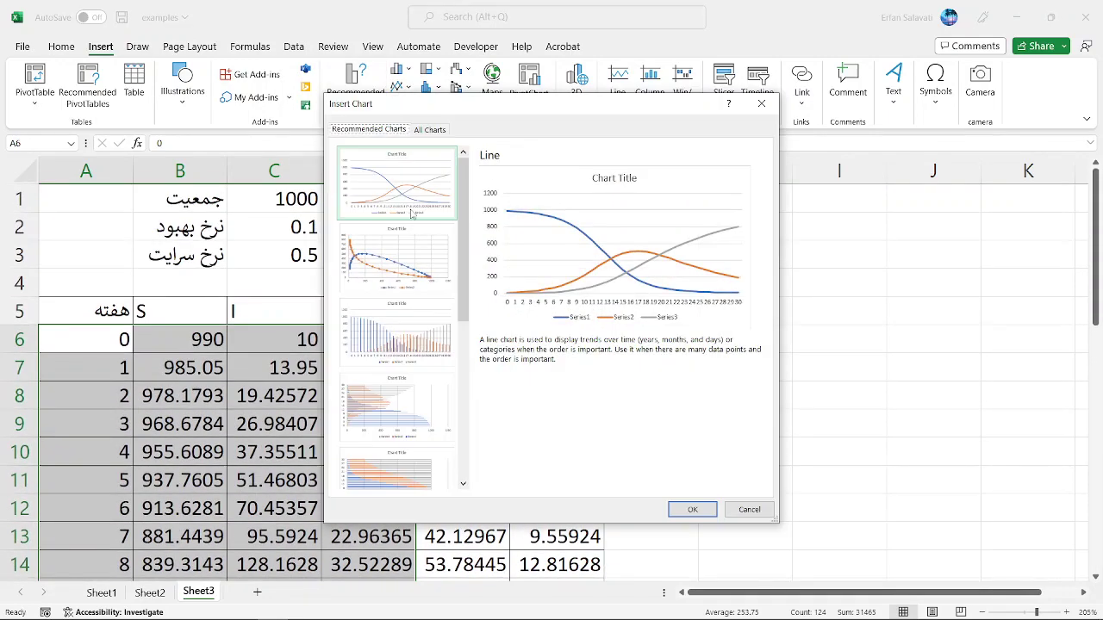
{"action": "left_click", "coordinate": [425, 283]}
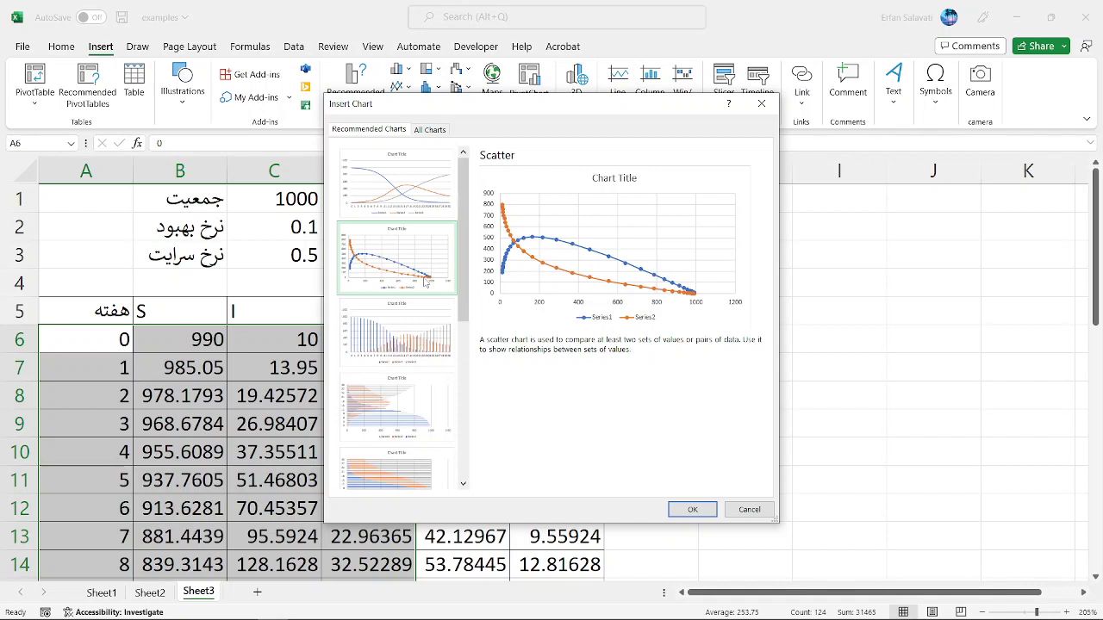
{"action": "key", "text": "Up"}
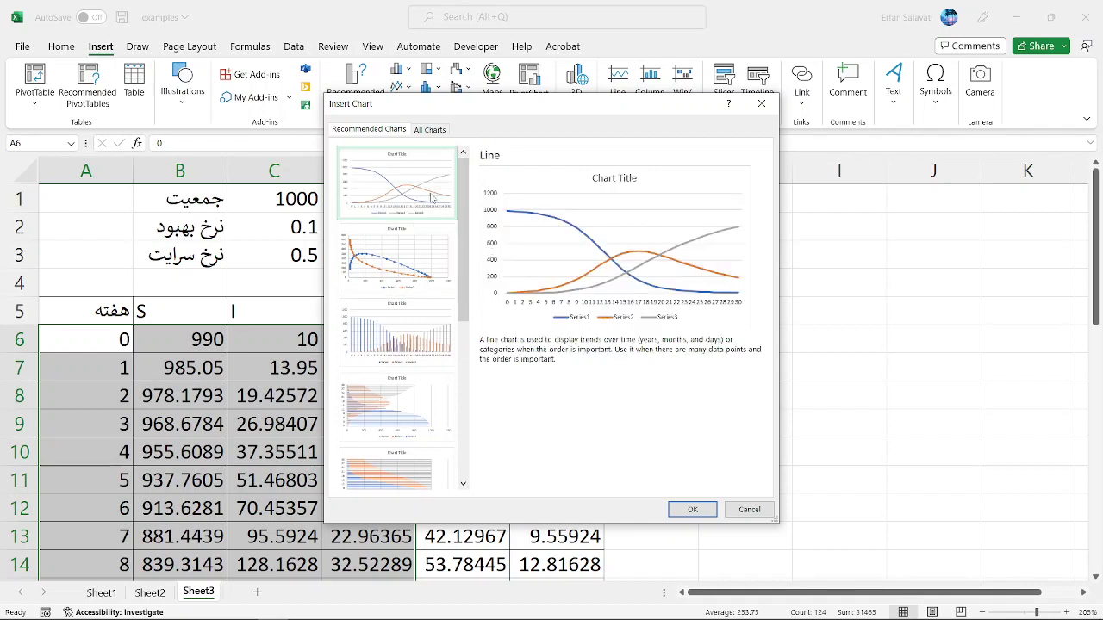
{"action": "left_click", "coordinate": [692, 509]}
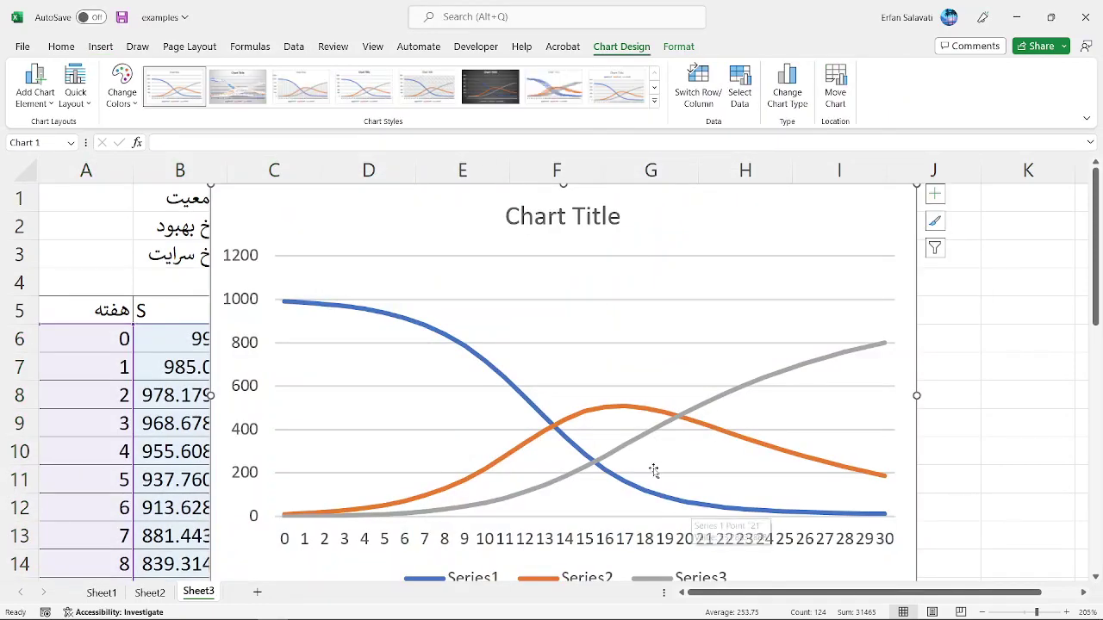
- Shrink the line chart and move it over columns E to K, clear of the S, I and R data
{"action": "scroll", "coordinate": [741, 239], "scroll_direction": "down", "scroll_amount": 2}
{"action": "scroll", "coordinate": [741, 239], "scroll_direction": "up", "scroll_amount": 2}
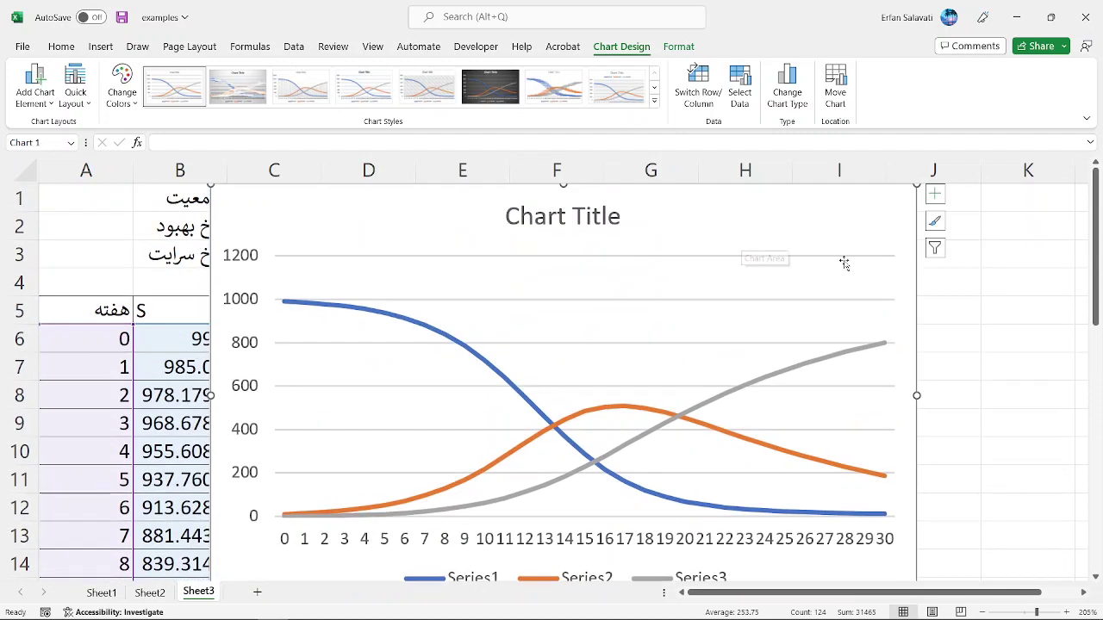
{"action": "left_click", "coordinate": [935, 194]}
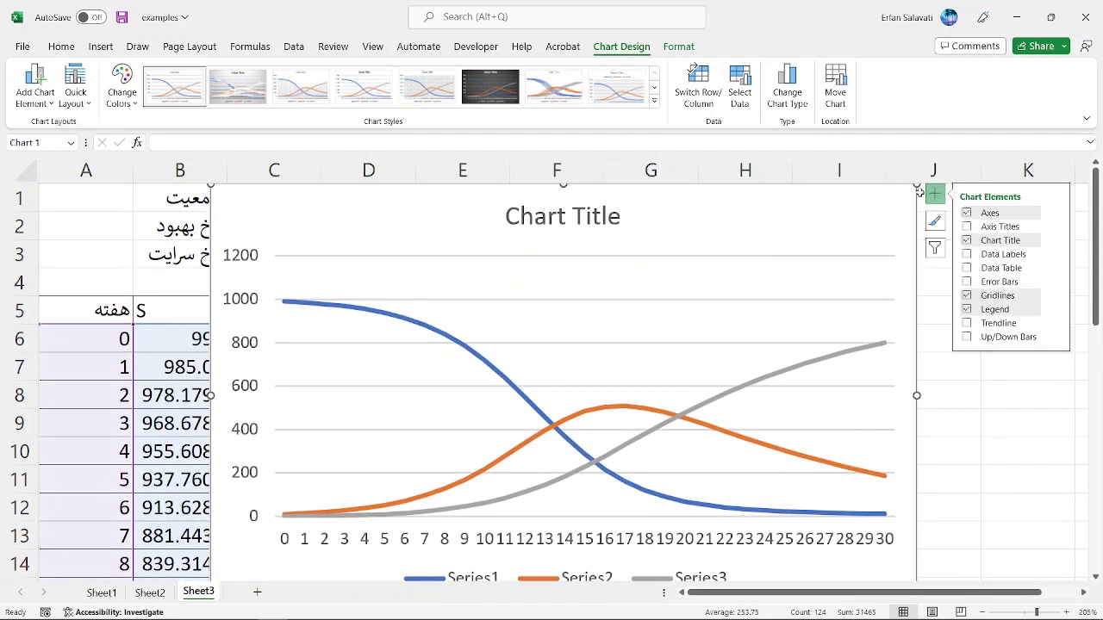
{"action": "left_click_drag", "start_coordinate": [917, 186], "coordinate": [820, 234]}
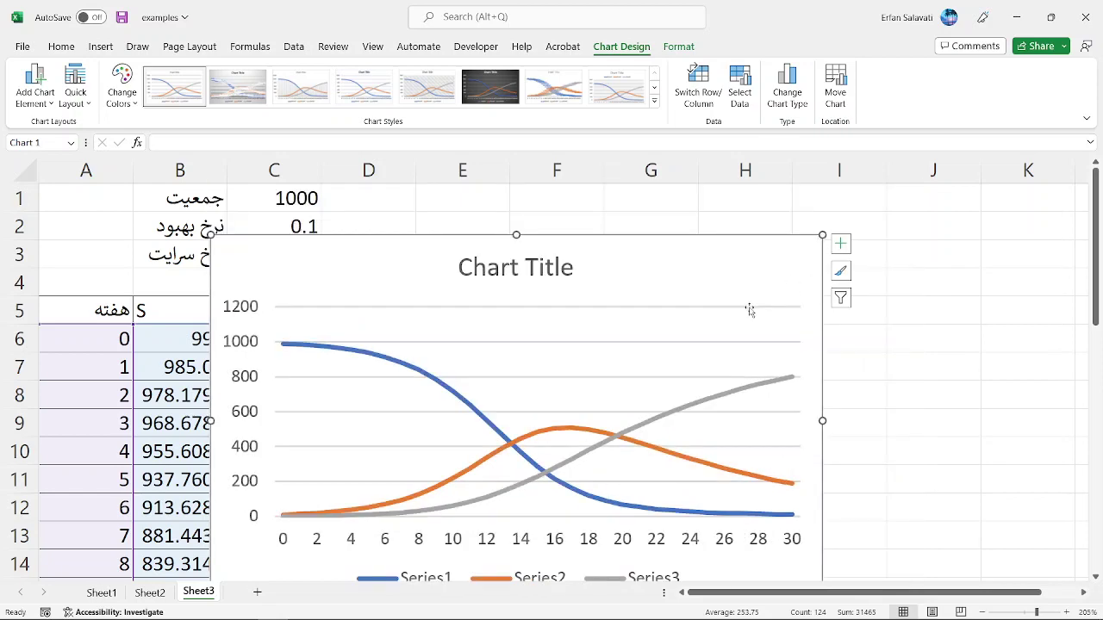
{"action": "left_click_drag", "start_coordinate": [715, 277], "coordinate": [945, 240]}
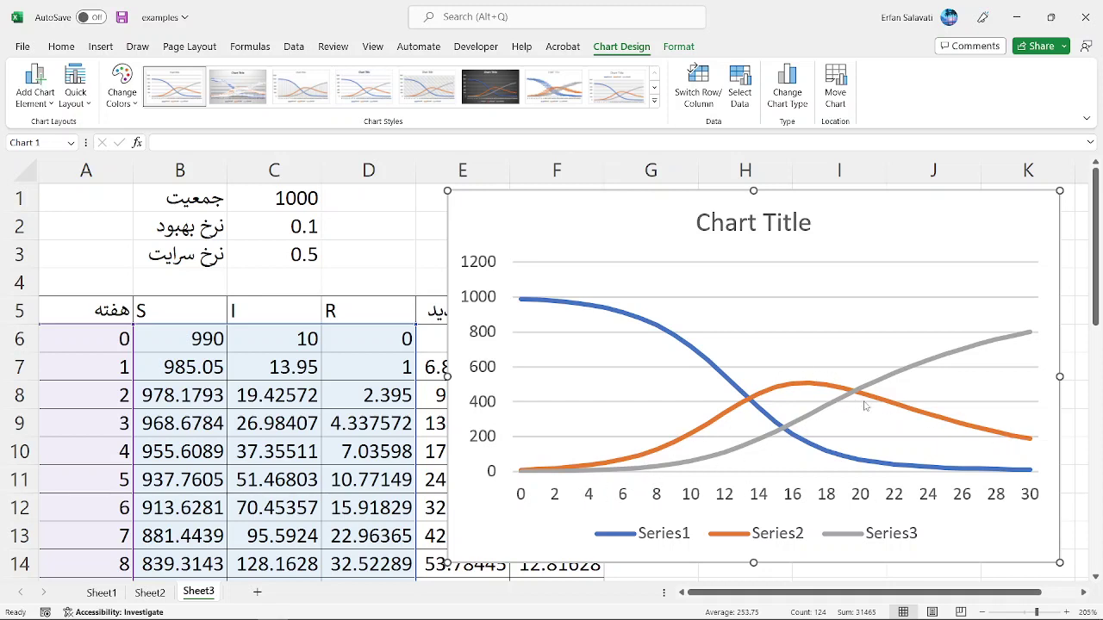
{"action": "mouse_move", "coordinate": [1022, 343]}
{"action": "mouse_move", "coordinate": [532, 303]}
- Extend the week numbers in column A from the last two weeks down to 125 in row 131
{"action": "left_click", "coordinate": [262, 368]}
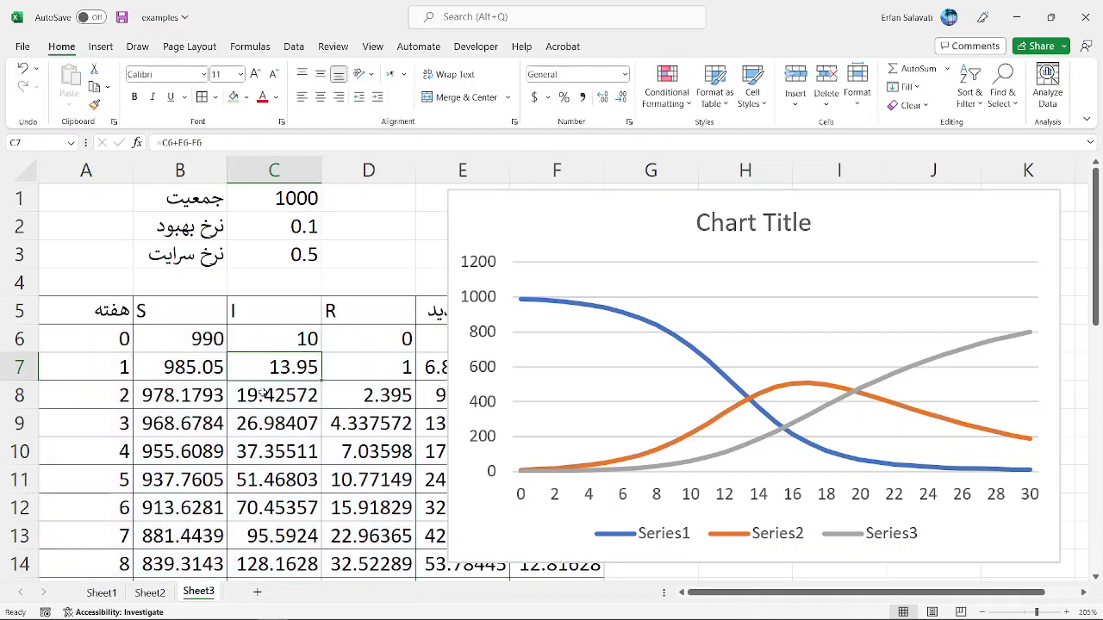
{"action": "scroll", "coordinate": [219, 418], "scroll_direction": "down", "scroll_amount": 5}
{"action": "scroll", "coordinate": [219, 419], "scroll_direction": "down", "scroll_amount": 9}
{"action": "scroll", "coordinate": [136, 374], "scroll_direction": "up", "scroll_amount": 5}
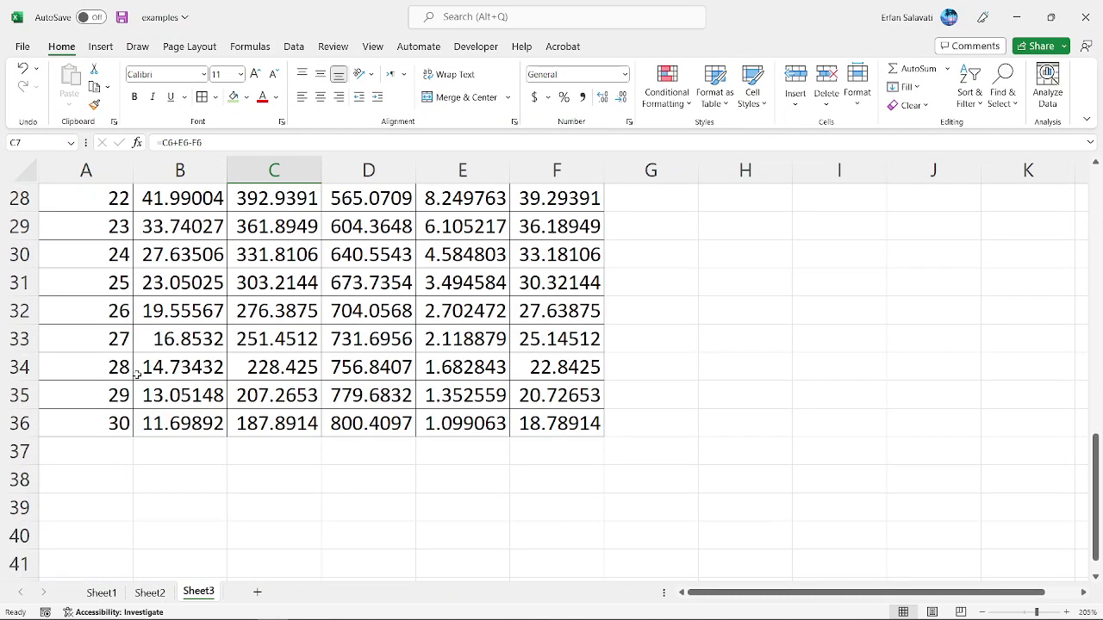
{"action": "left_click_drag", "start_coordinate": [112, 396], "coordinate": [111, 443]}
{"action": "scroll", "coordinate": [305, 395], "scroll_direction": "up", "scroll_amount": 2}
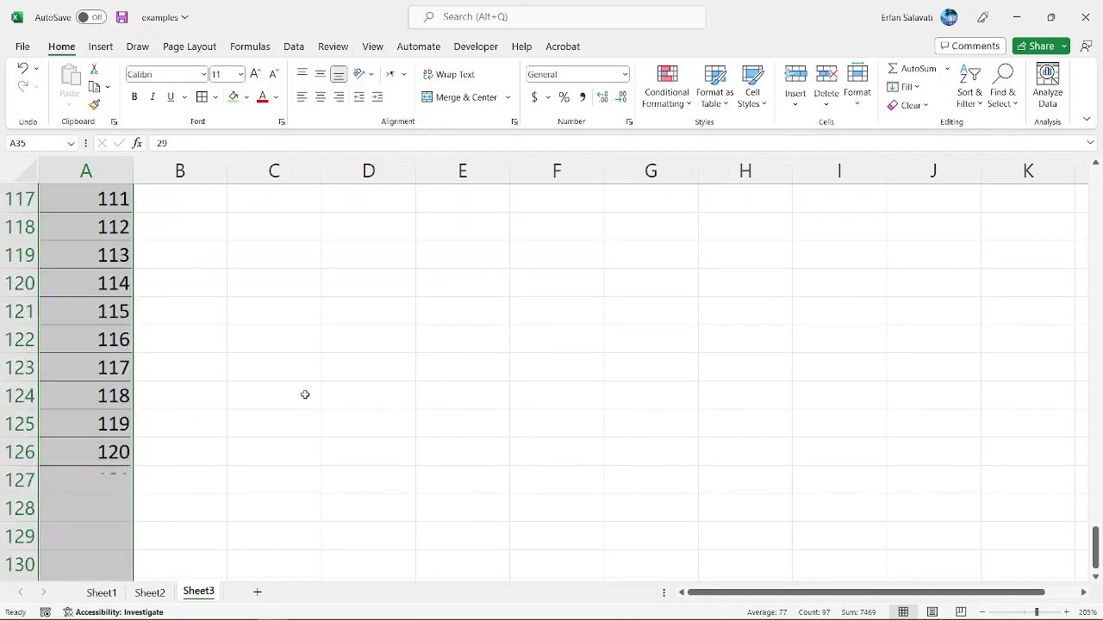
- Fill the row 36 formulas in columns B to F down through row 131
{"action": "scroll", "coordinate": [305, 394], "scroll_direction": "up", "scroll_amount": 20}
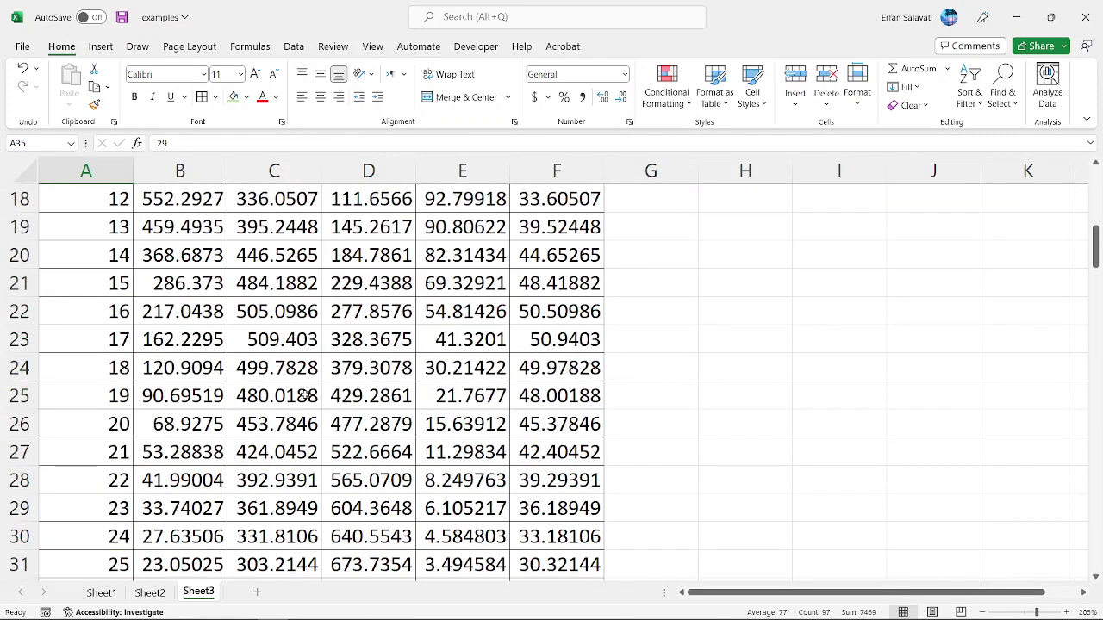
{"action": "scroll", "coordinate": [305, 395], "scroll_direction": "down", "scroll_amount": 2}
{"action": "left_click_drag", "start_coordinate": [181, 534], "coordinate": [603, 556]}
{"action": "left_click", "coordinate": [595, 542]}
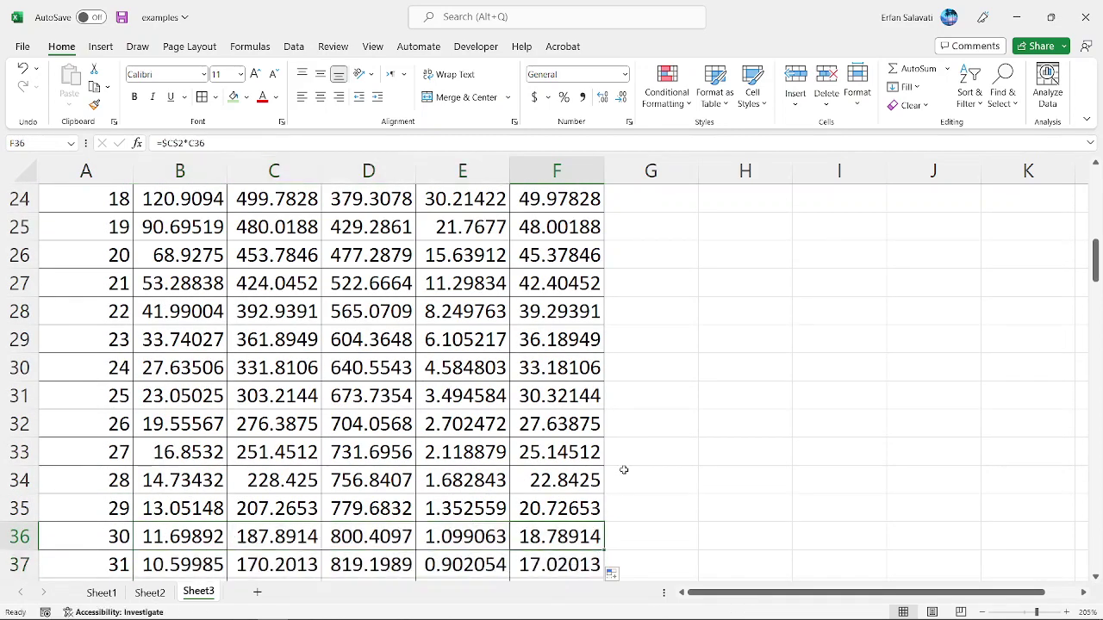
{"action": "scroll", "coordinate": [623, 468], "scroll_direction": "up", "scroll_amount": 8}
- Delete the old chart and insert the recommended line chart for the extended data in A6:D131
{"action": "left_click", "coordinate": [589, 227]}
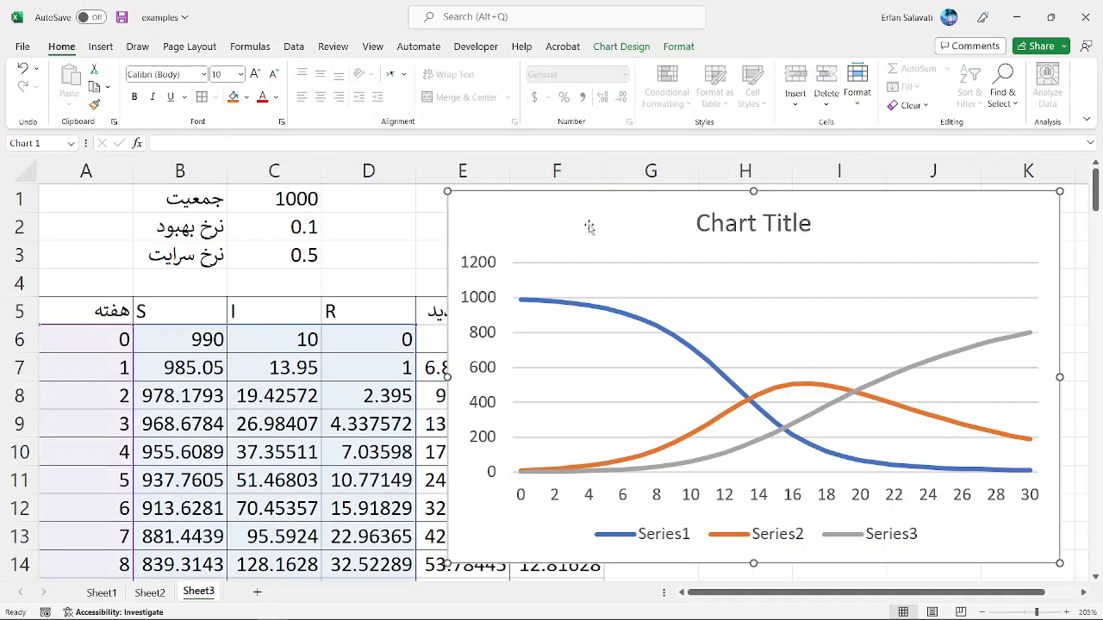
{"action": "key", "text": "Delete"}
{"action": "left_click", "coordinate": [116, 340]}
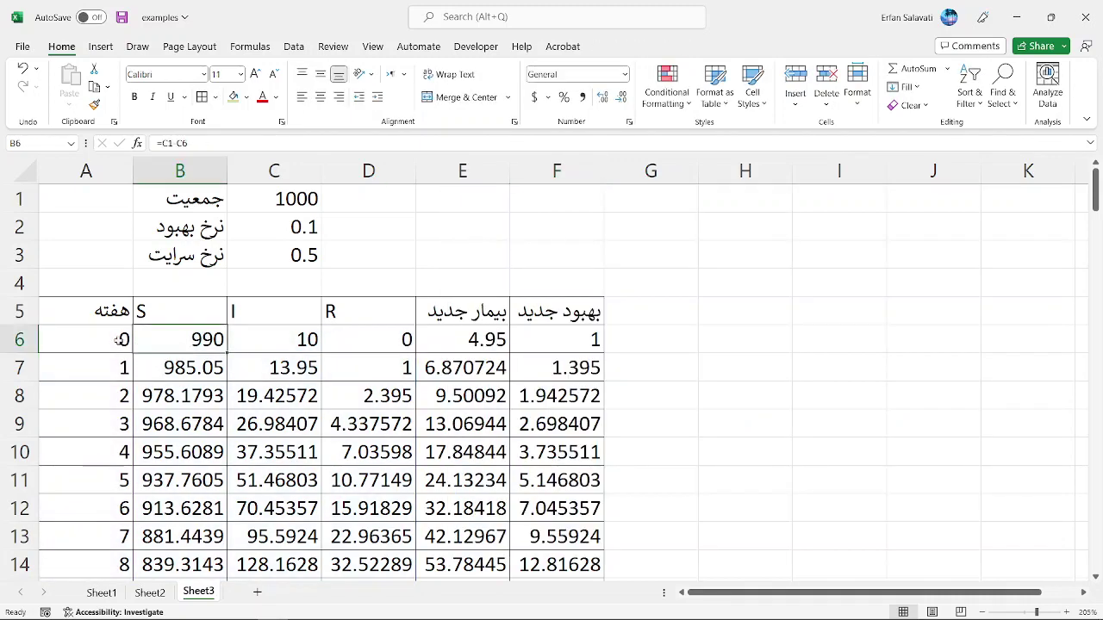
{"action": "key", "text": "shift+Right"}
{"action": "key", "text": "shift+Right"}
{"action": "key", "text": "shift+Right"}
{"action": "key", "text": "ctrl+shift+Down"}
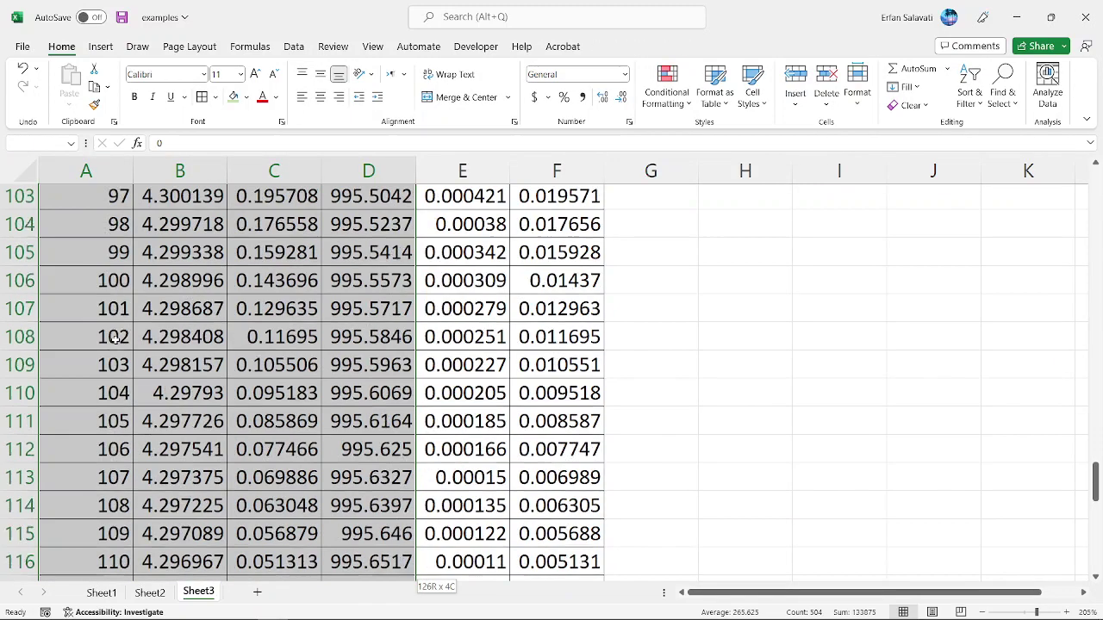
{"action": "left_click", "coordinate": [99, 47]}
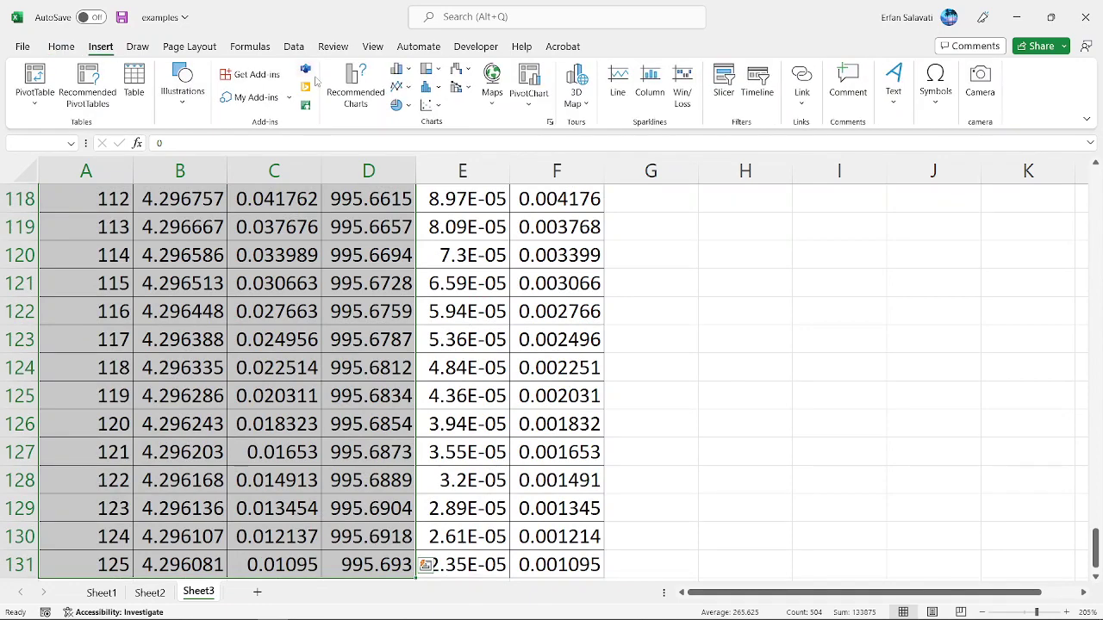
{"action": "left_click", "coordinate": [357, 86]}
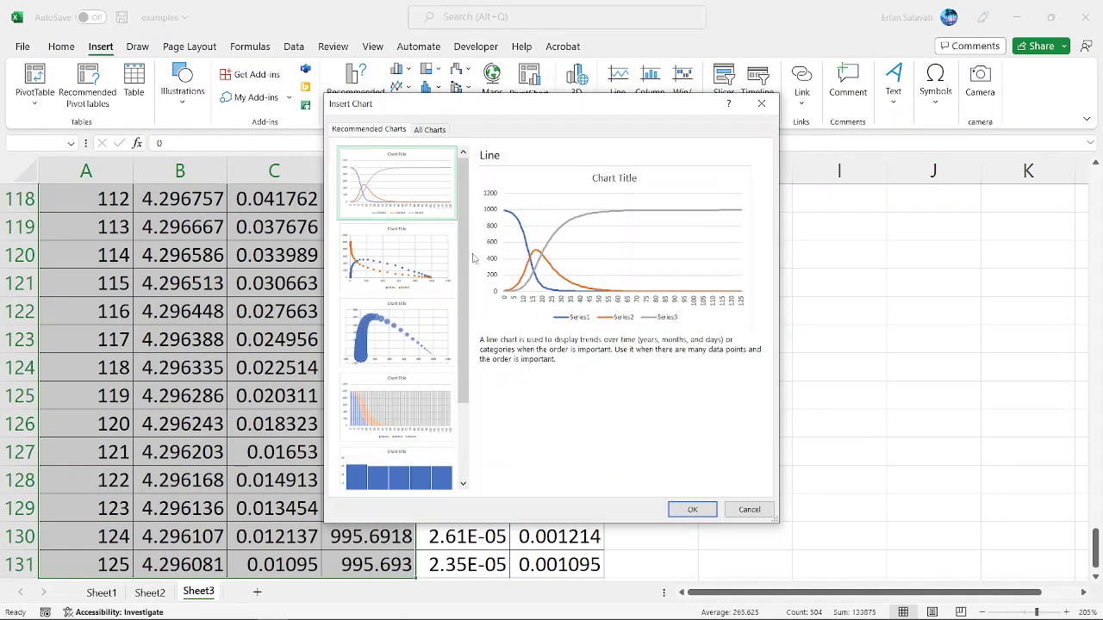
{"action": "left_click", "coordinate": [692, 510]}
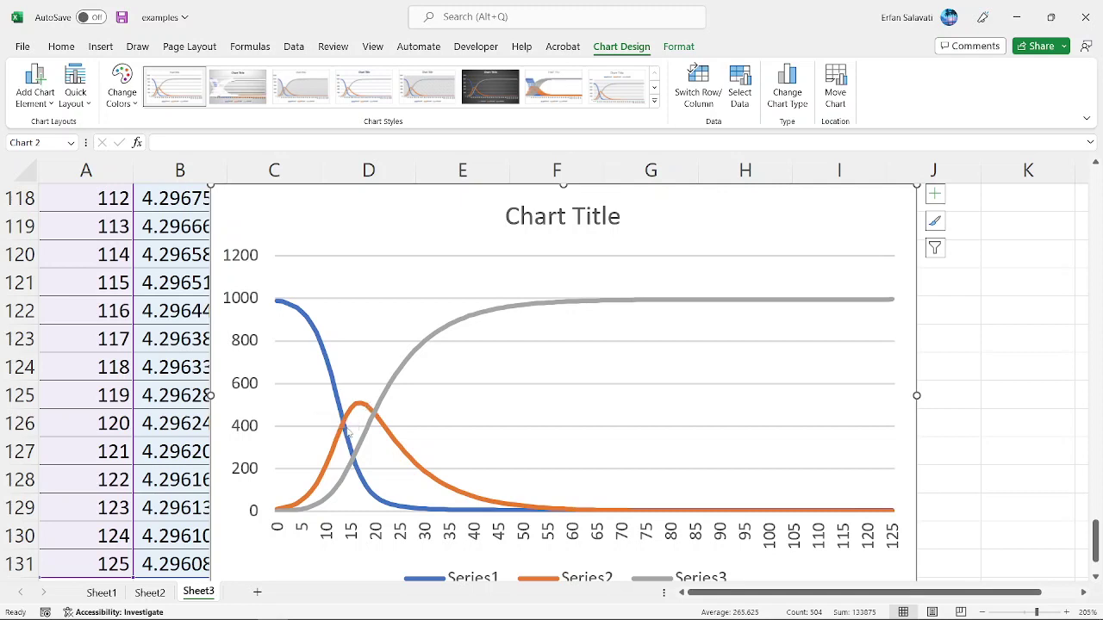
- Inspect the I series in the new chart around its peak and along its tail
{"action": "mouse_move", "coordinate": [349, 434]}
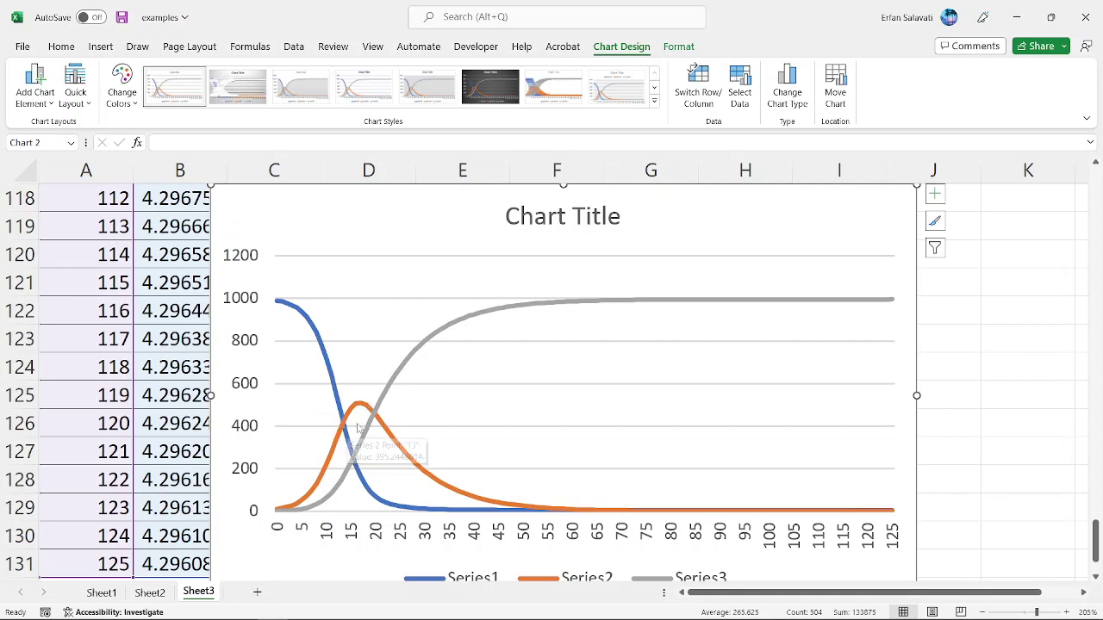
{"action": "mouse_move", "coordinate": [362, 409]}
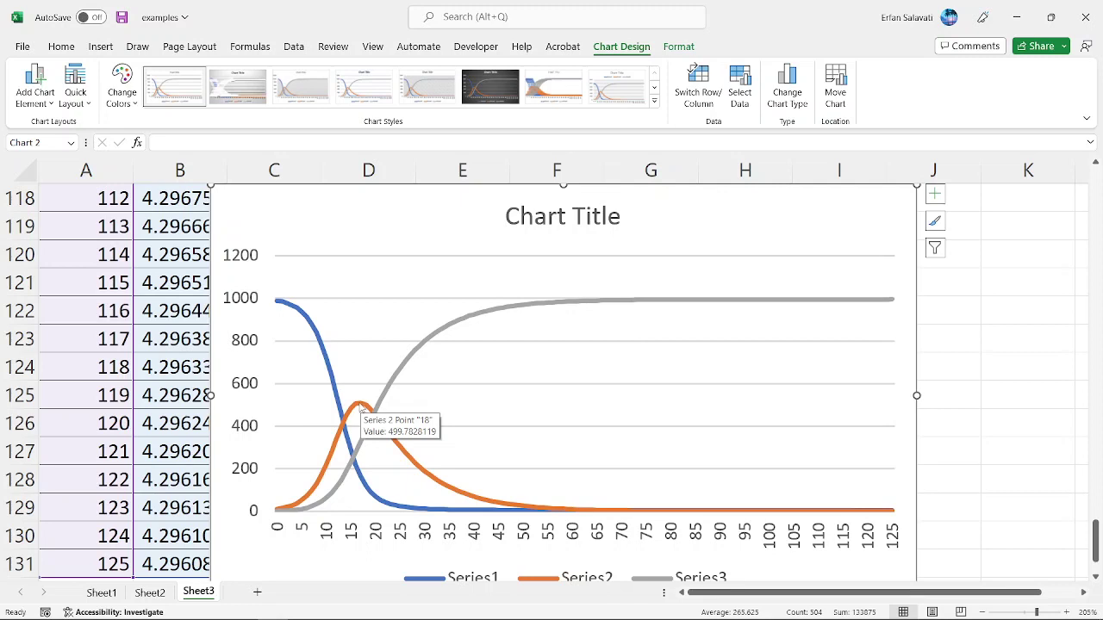
{"action": "left_click", "coordinate": [361, 408]}
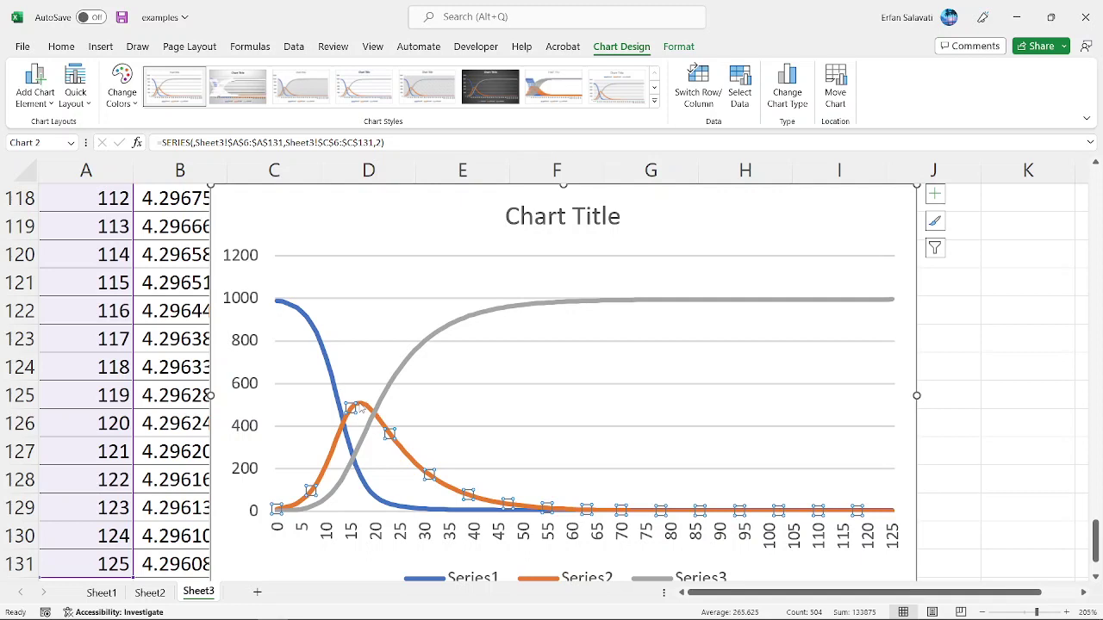
{"action": "left_click", "coordinate": [368, 237]}
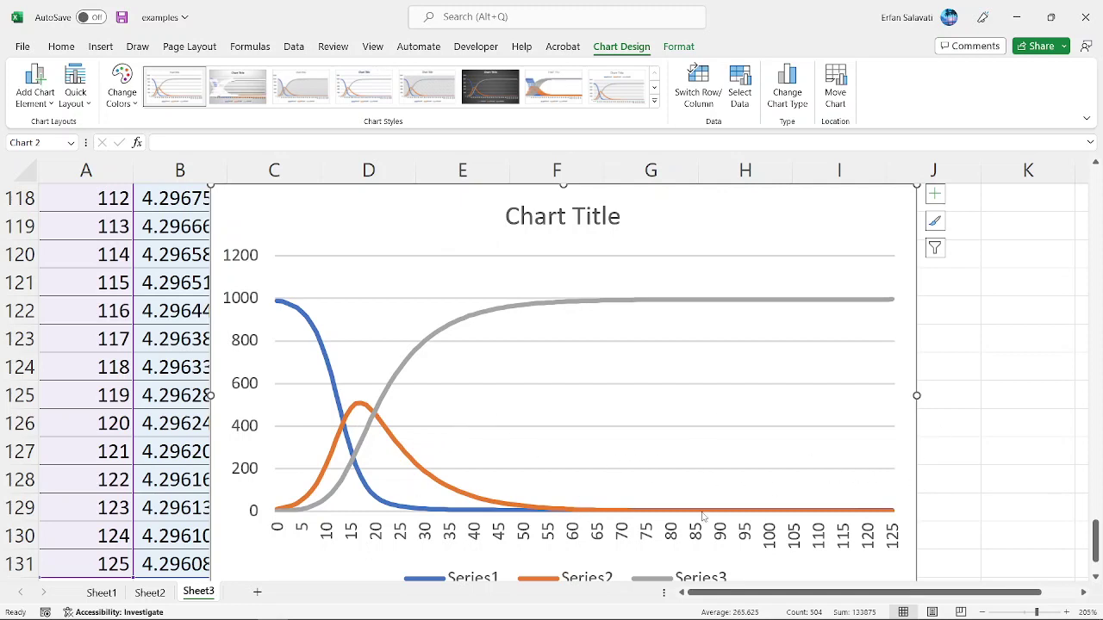
{"action": "mouse_move", "coordinate": [702, 515]}
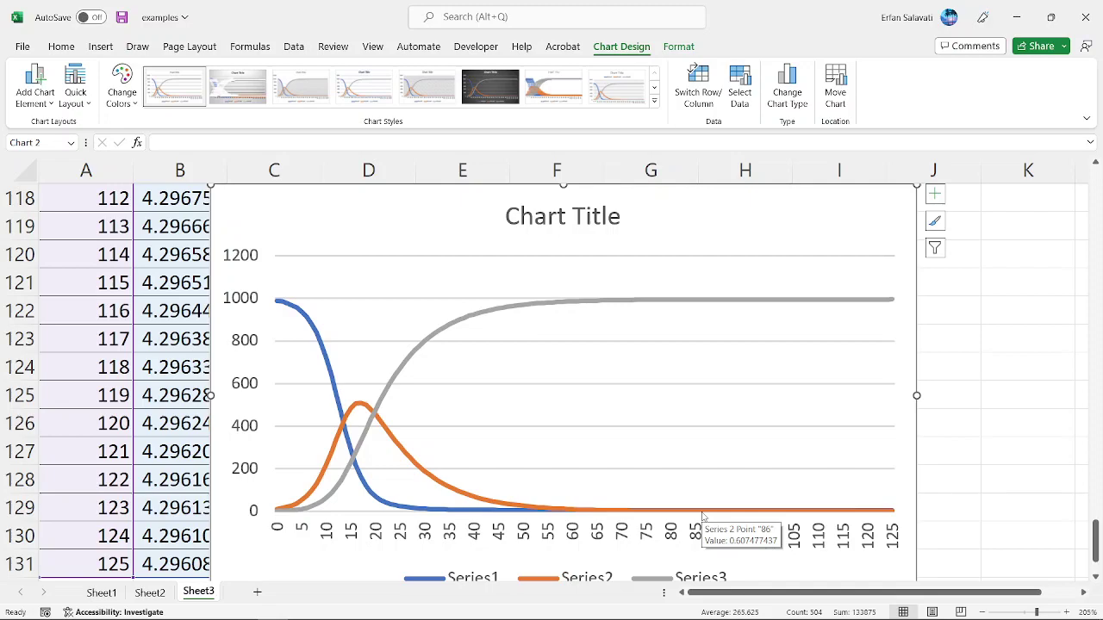
- Switch to the presentation slides and advance to the slide titled مثال ۴: شبیه‌سازی تصادفی
{"action": "key", "text": "alt+Tab"}
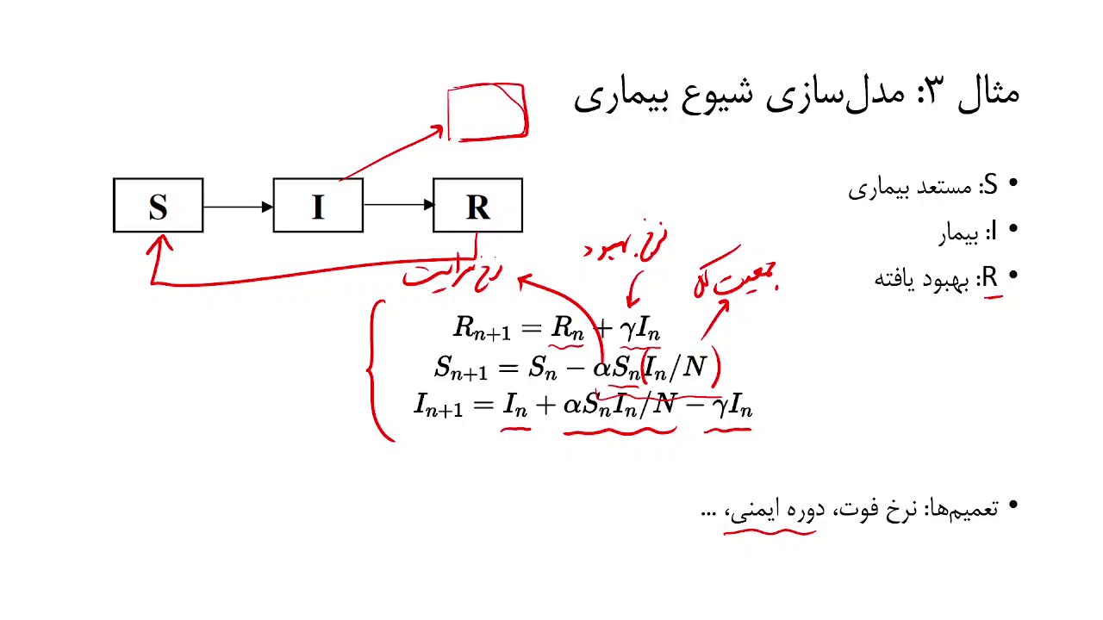
{"action": "key", "text": "Right"}
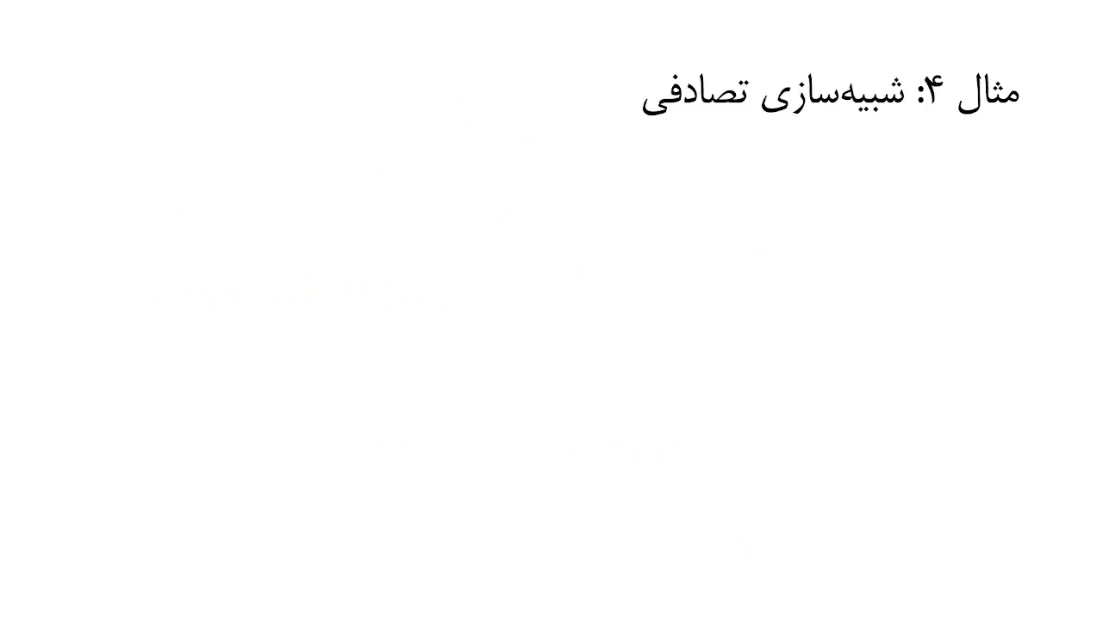
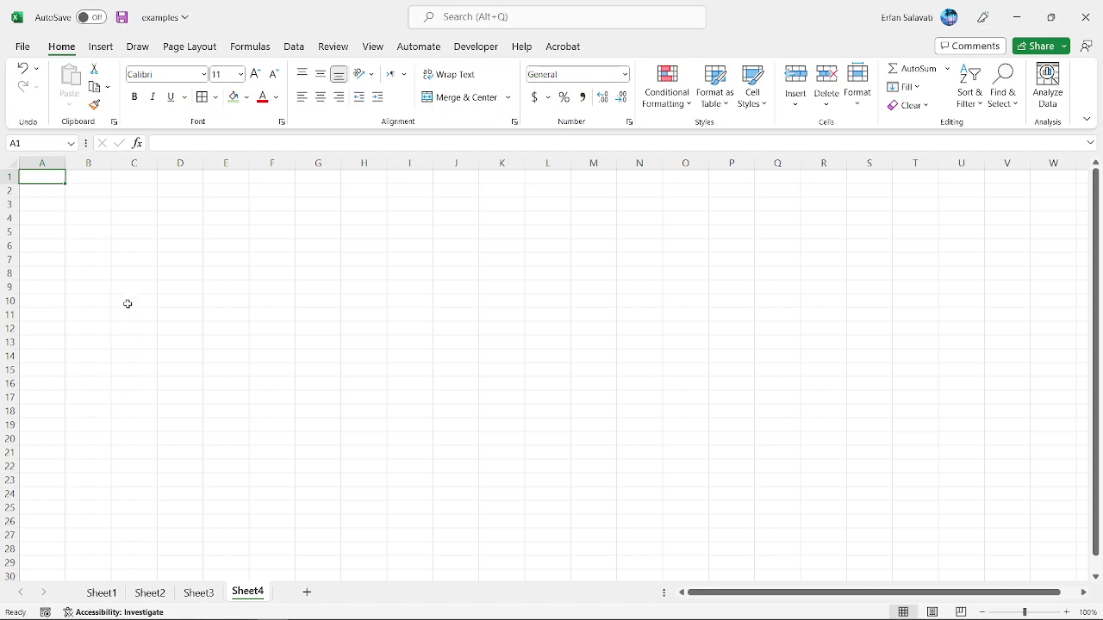
- Number cells A1 to A20 from 1 to 20 on the empty Sheet4
{"action": "scroll", "coordinate": [123, 287], "scroll_direction": "up", "scroll_amount": 4}
{"action": "scroll", "coordinate": [120, 282], "scroll_direction": "down", "scroll_amount": 1}
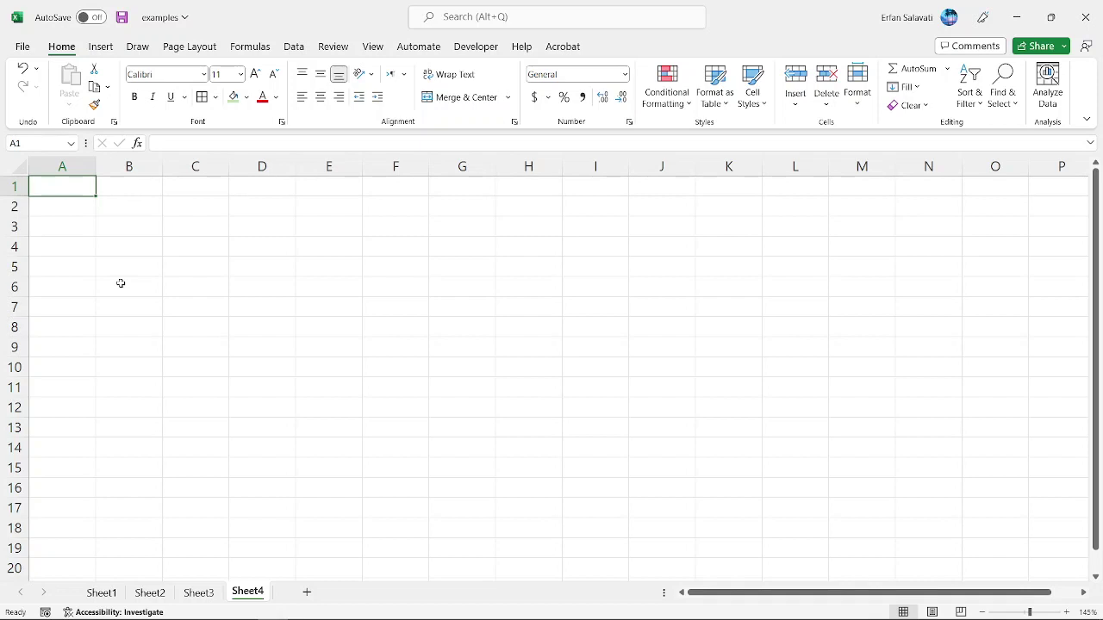
{"action": "type", "text": "1"}
{"action": "key", "text": "Return"}
{"action": "type", "text": "2"}
{"action": "key", "text": "Return"}
{"action": "key", "text": "Up"}
{"action": "key", "text": "Up"}
{"action": "key", "text": "shift+Down"}
{"action": "left_click_drag", "start_coordinate": [96, 216], "coordinate": [77, 574]}
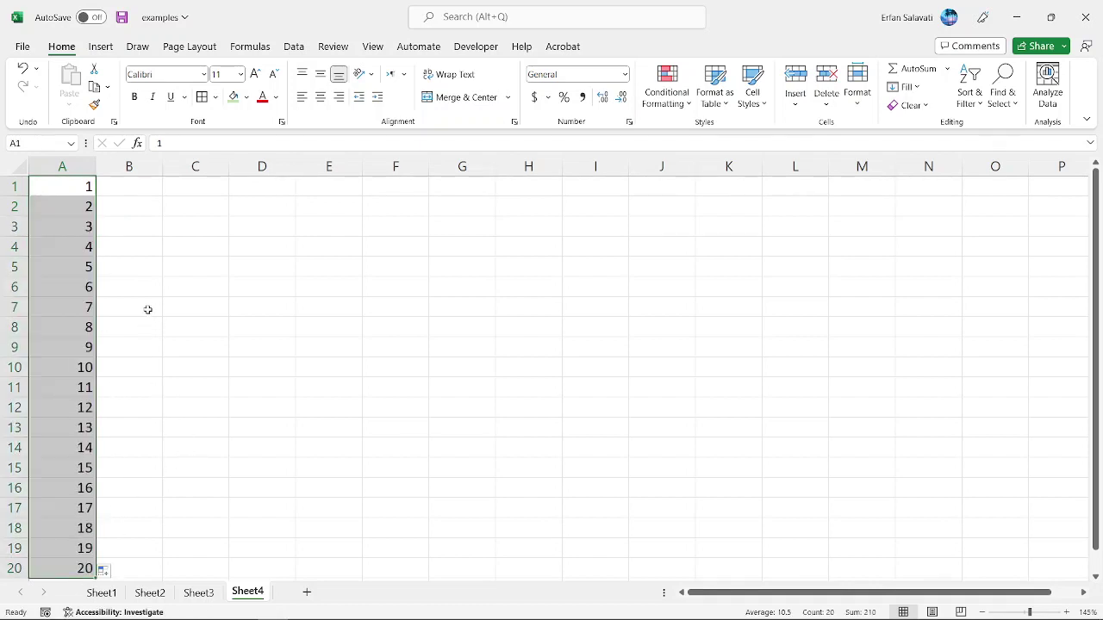
- Enter the formula =RANDBETWEEN(1,10) in cell B1
{"action": "left_click", "coordinate": [128, 189]}
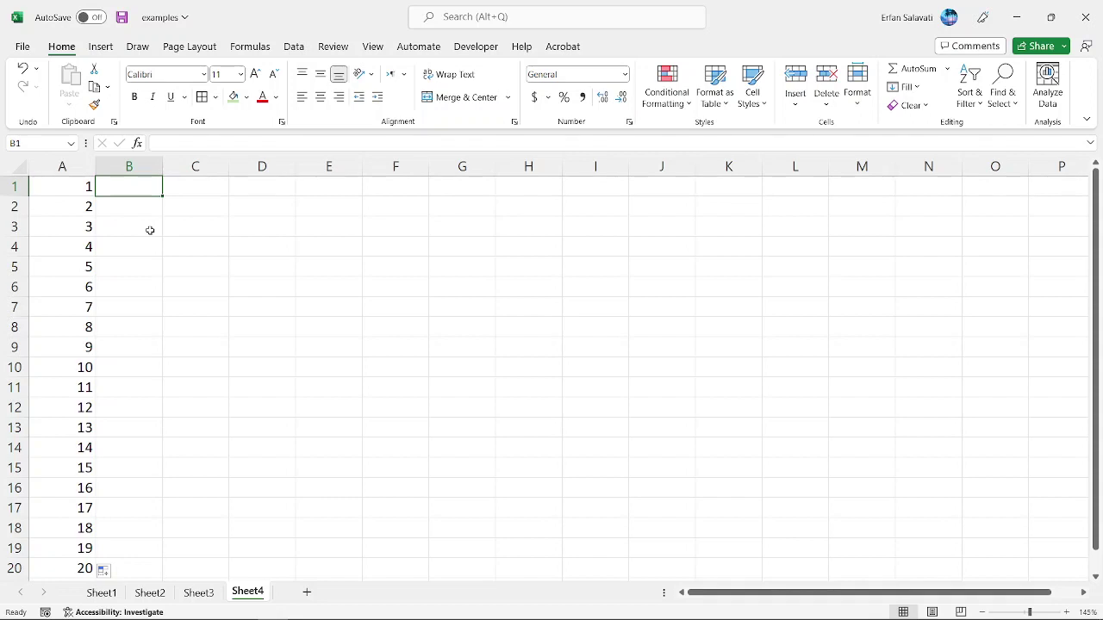
{"action": "type", "text": "=قش"}
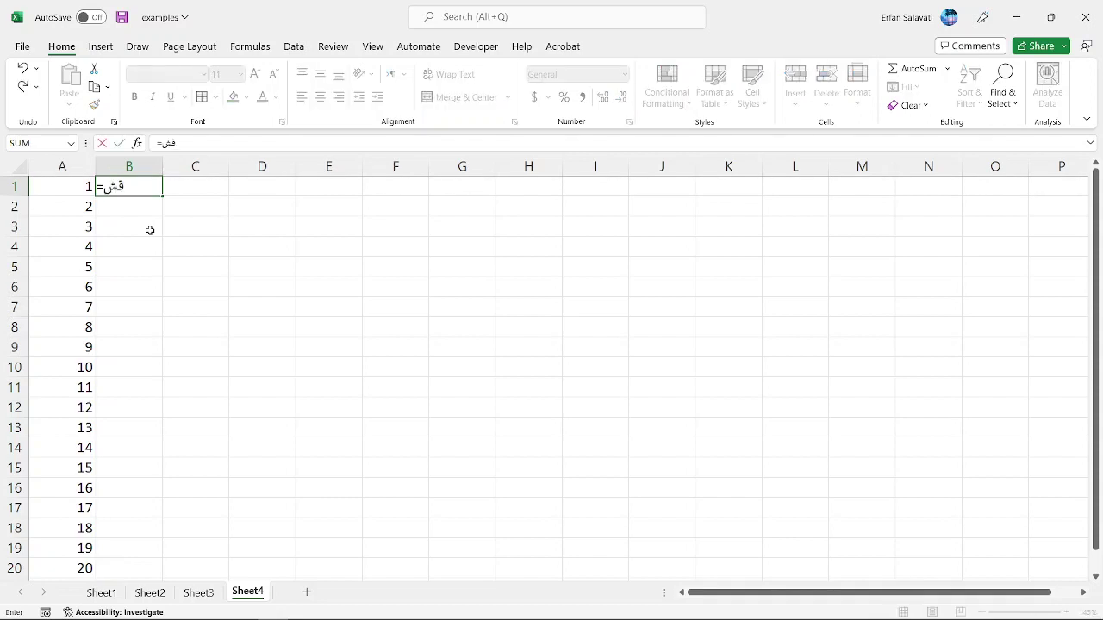
{"action": "type", "text": "ea"}
{"action": "key", "text": "BackSpace"}
{"action": "key", "text": "BackSpace"}
{"action": "type", "text": "rand"}
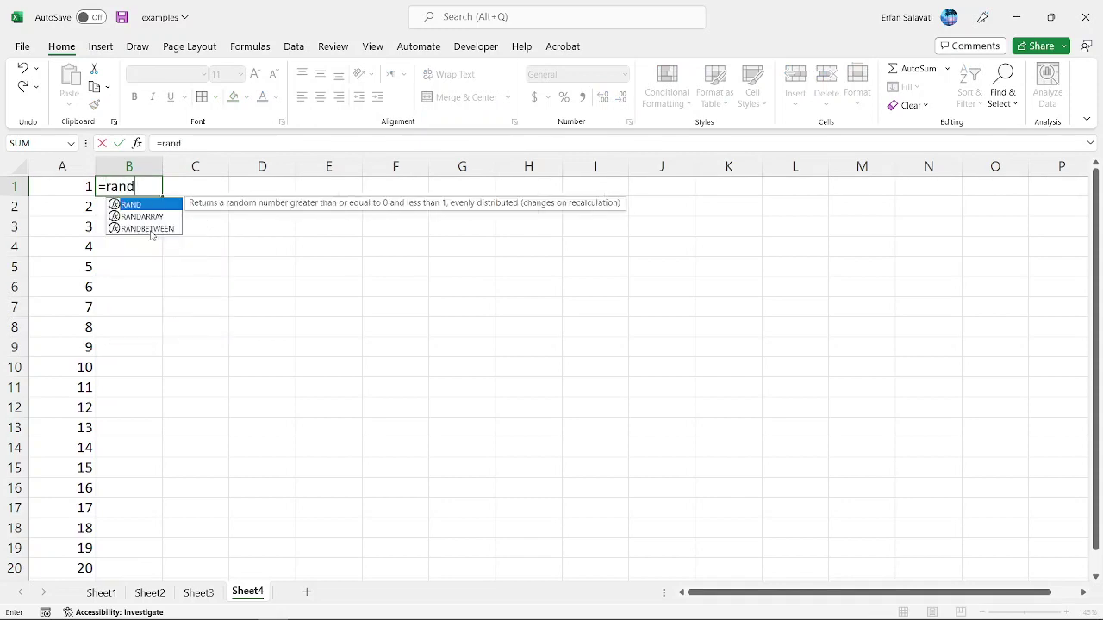
{"action": "left_click", "coordinate": [148, 229]}
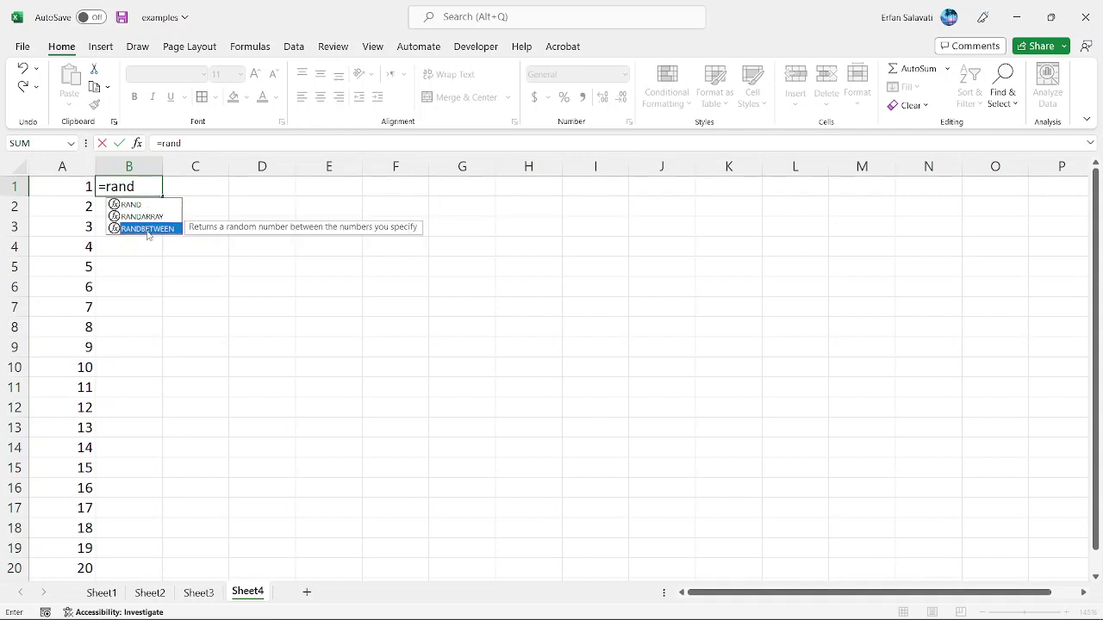
{"action": "double_click", "coordinate": [148, 229]}
{"action": "type", "text": "1.10"}
{"action": "key", "text": "BackSpace"}
{"action": "key", "text": "BackSpace"}
{"action": "key", "text": "BackSpace"}
{"action": "type", "text": ",10)"}
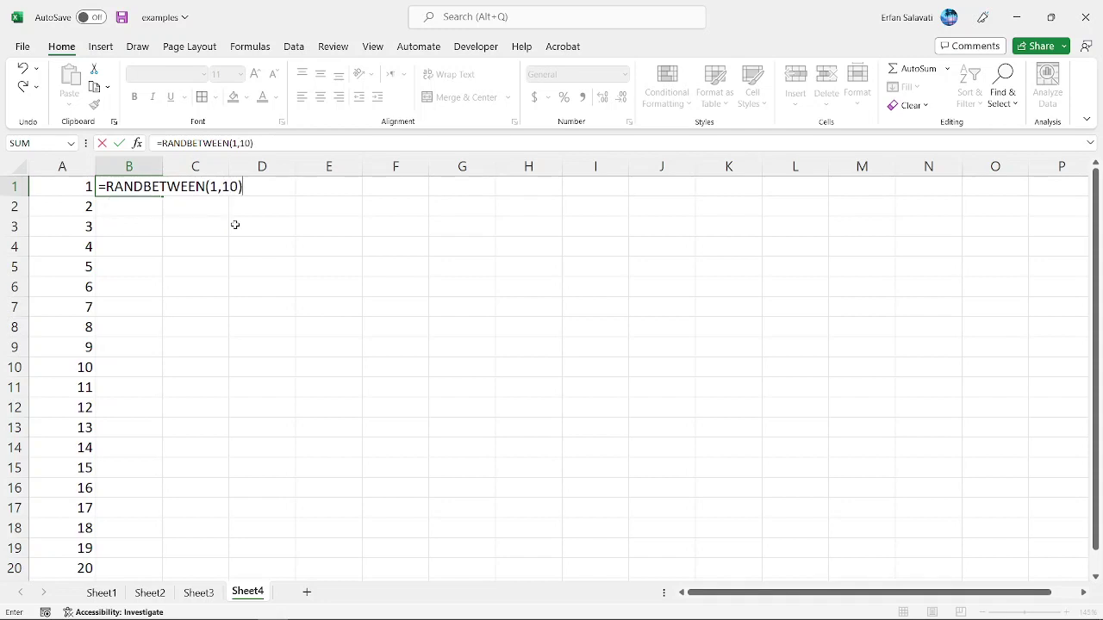
{"action": "key", "text": "Return"}
{"action": "key", "text": "Up"}
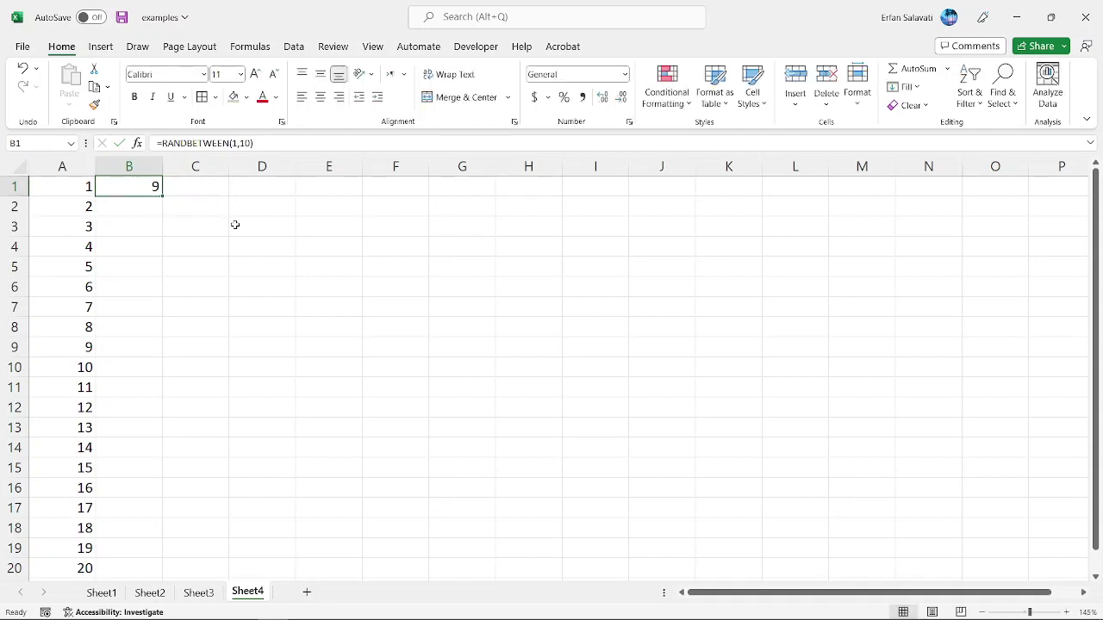
- Fill the B1 formula down to B20 and re-enter B1 to regenerate the random numbers
{"action": "double_click", "coordinate": [160, 198]}
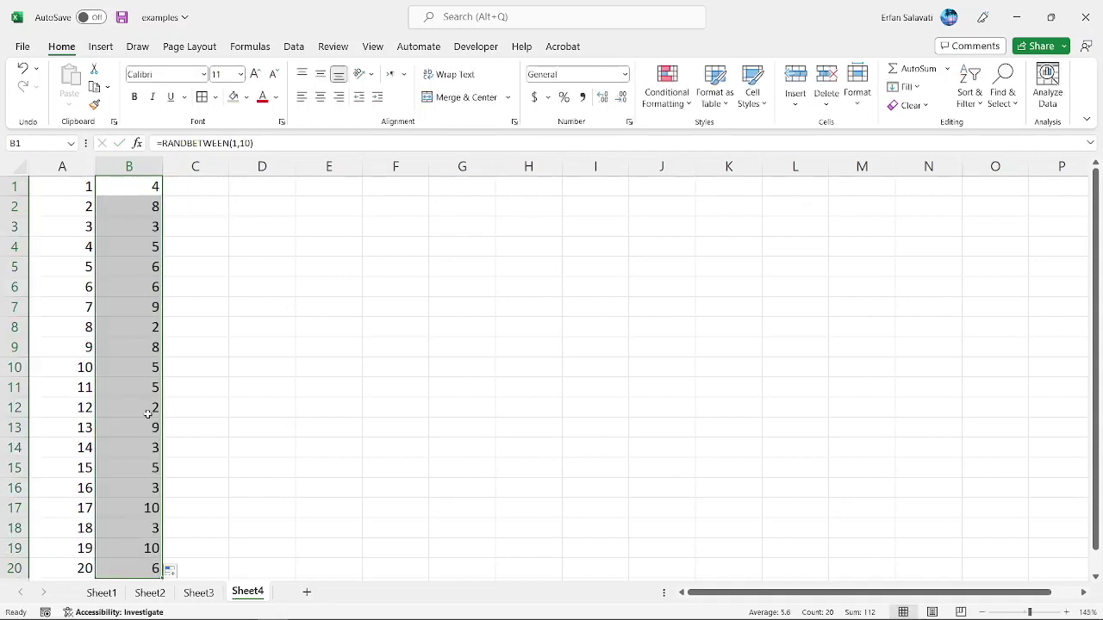
{"action": "left_click", "coordinate": [138, 225]}
{"action": "left_click", "coordinate": [139, 261]}
{"action": "left_click", "coordinate": [135, 310]}
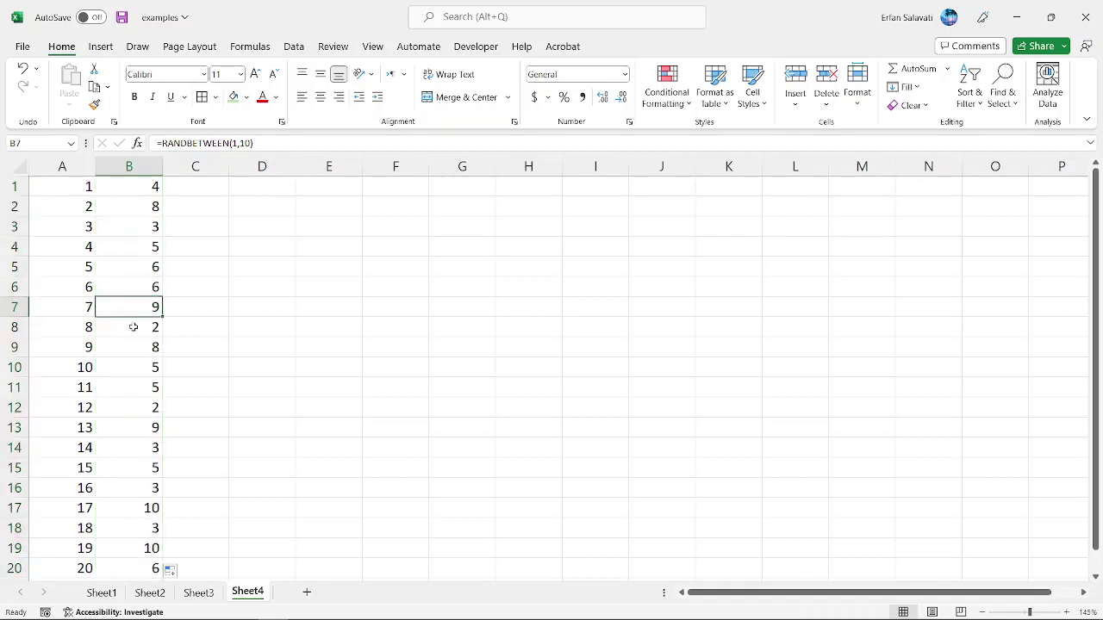
{"action": "left_click", "coordinate": [130, 346]}
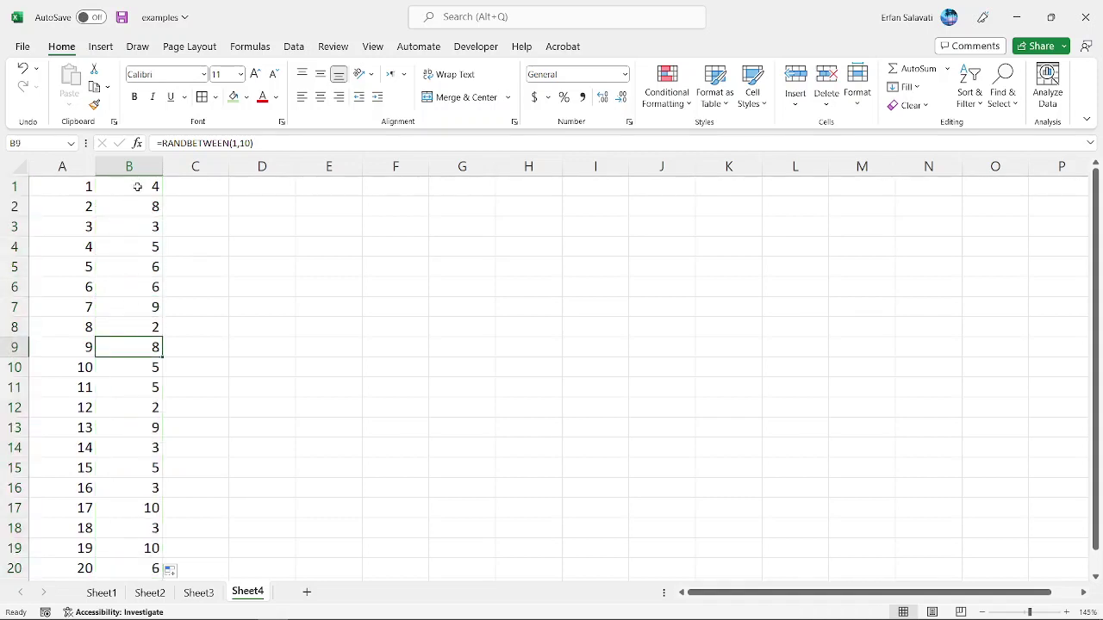
{"action": "double_click", "coordinate": [137, 187]}
{"action": "key", "text": "Return"}
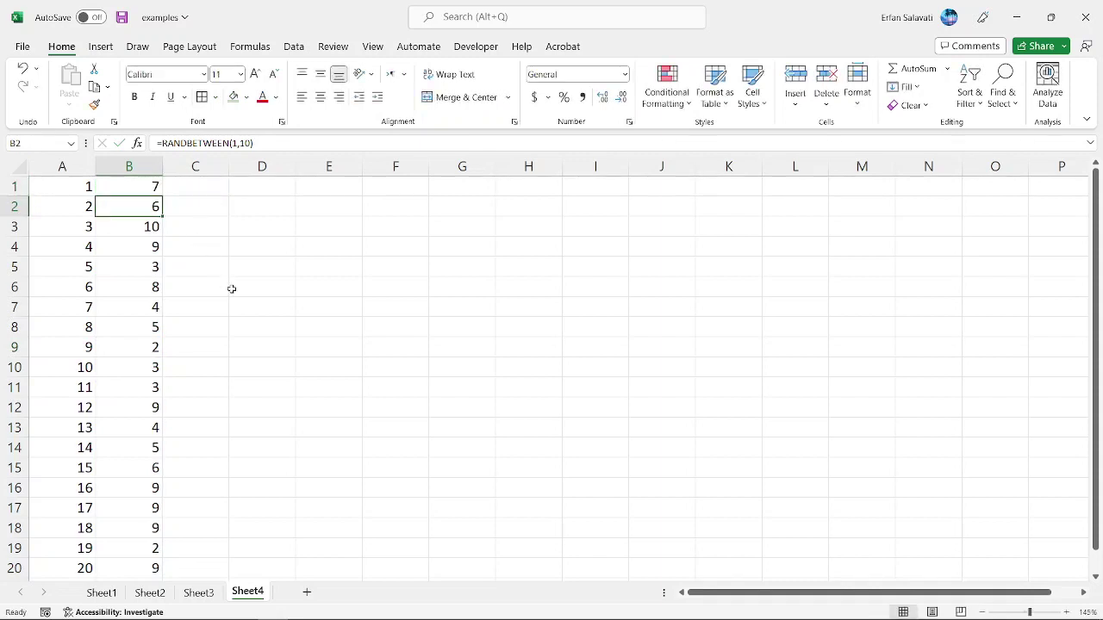
{"action": "left_click", "coordinate": [137, 186]}
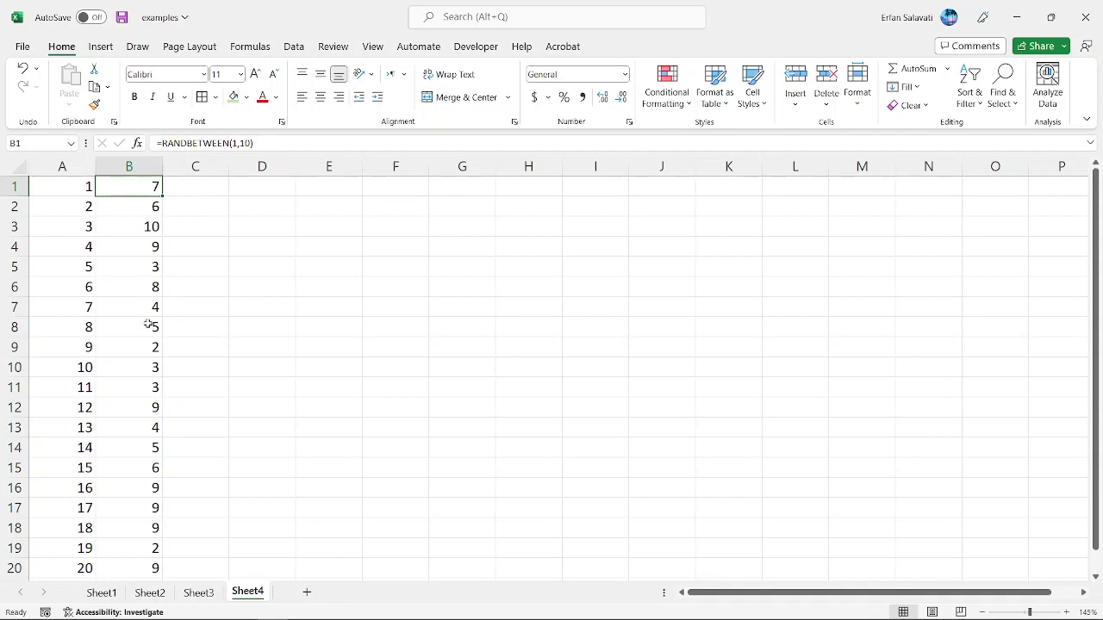
- Create a second numbered list from 1 to 10 in cells A22 to A31
{"action": "scroll", "coordinate": [148, 324], "scroll_direction": "down", "scroll_amount": 2}
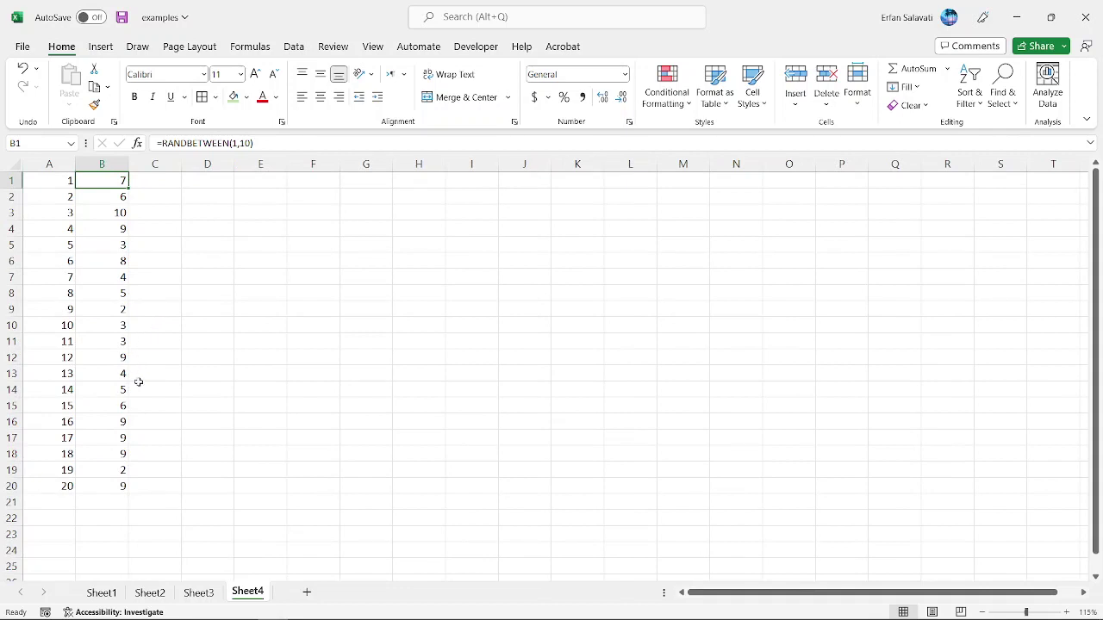
{"action": "scroll", "coordinate": [138, 381], "scroll_direction": "down", "scroll_amount": 1}
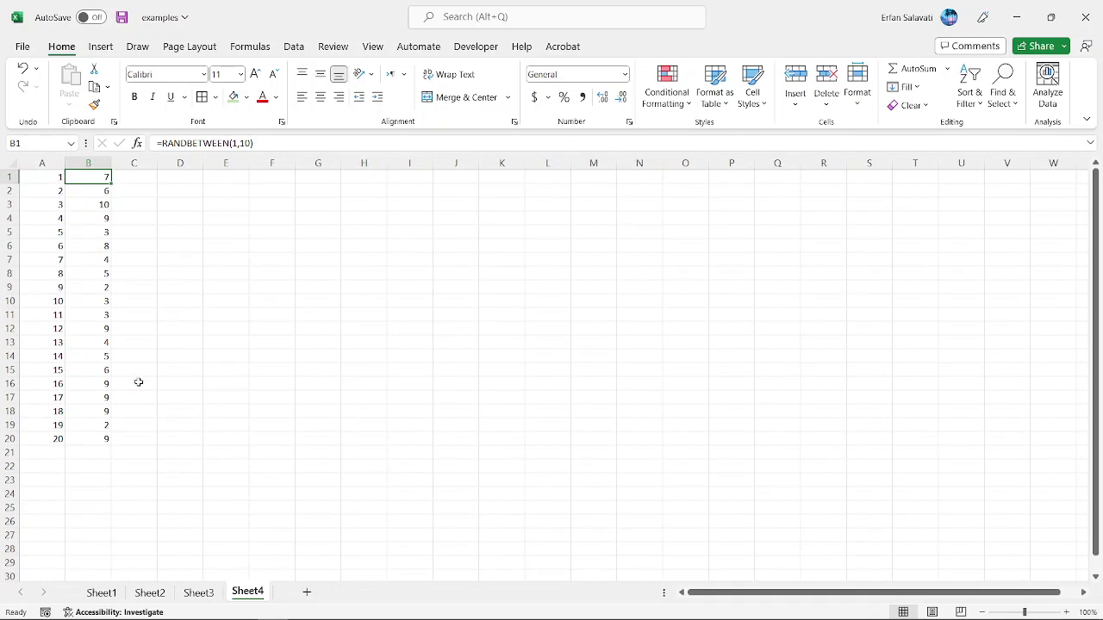
{"action": "scroll", "coordinate": [138, 382], "scroll_direction": "down", "scroll_amount": 1}
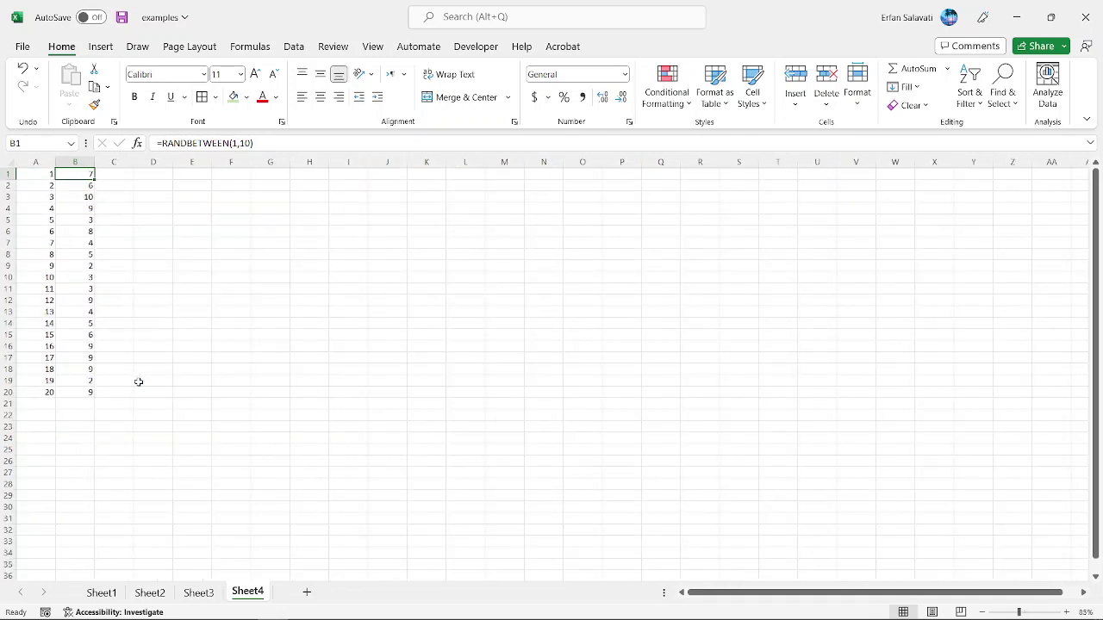
{"action": "left_click", "coordinate": [49, 415]}
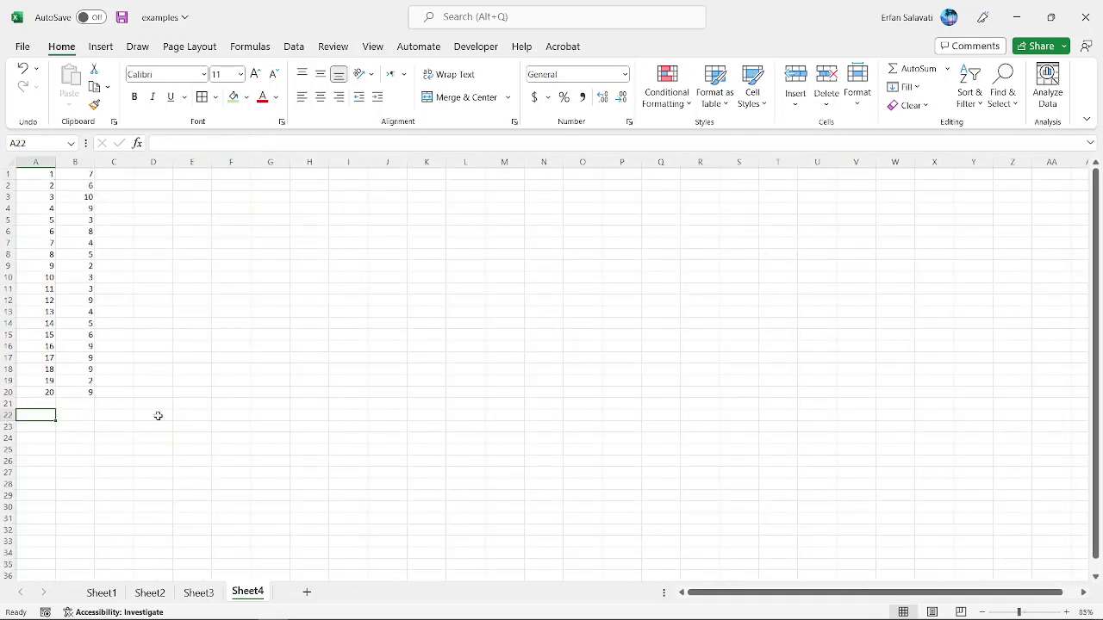
{"action": "type", "text": "1"}
{"action": "key", "text": "Return"}
{"action": "type", "text": "2"}
{"action": "key", "text": "Return"}
{"action": "key", "text": "Up"}
{"action": "key", "text": "Up"}
{"action": "key", "text": "shift+Down"}
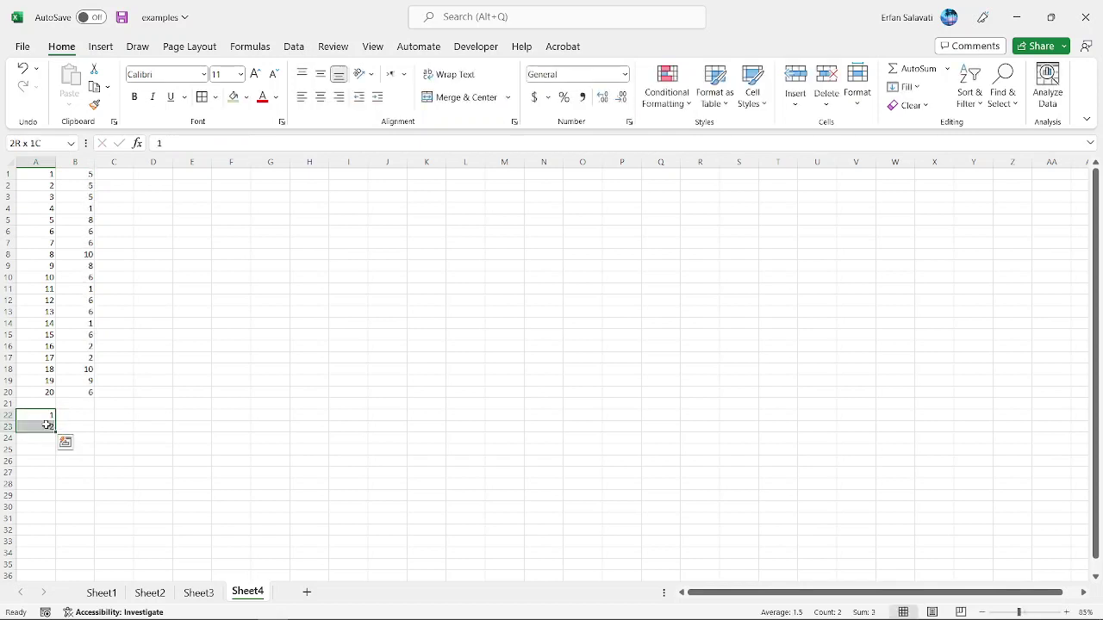
{"action": "left_click_drag", "start_coordinate": [56, 432], "coordinate": [56, 523]}
{"action": "scroll", "coordinate": [75, 480], "scroll_direction": "up", "scroll_amount": 1}
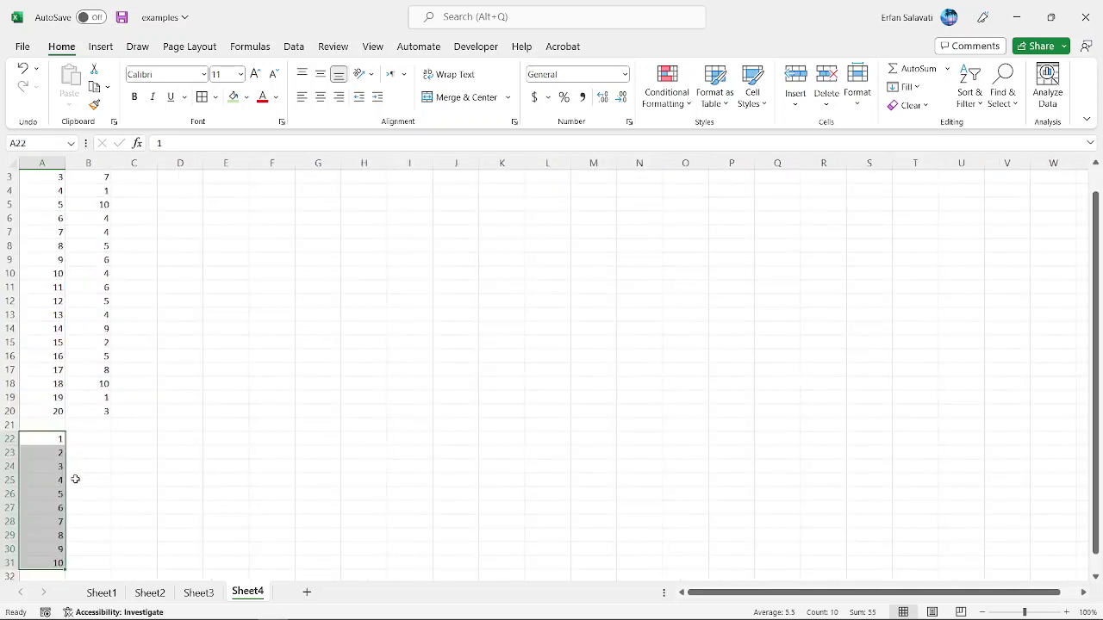
- Apply cell borders to the ranges A3:B20 and A22:B31
{"action": "left_click", "coordinate": [95, 438]}
{"action": "left_click", "coordinate": [56, 439]}
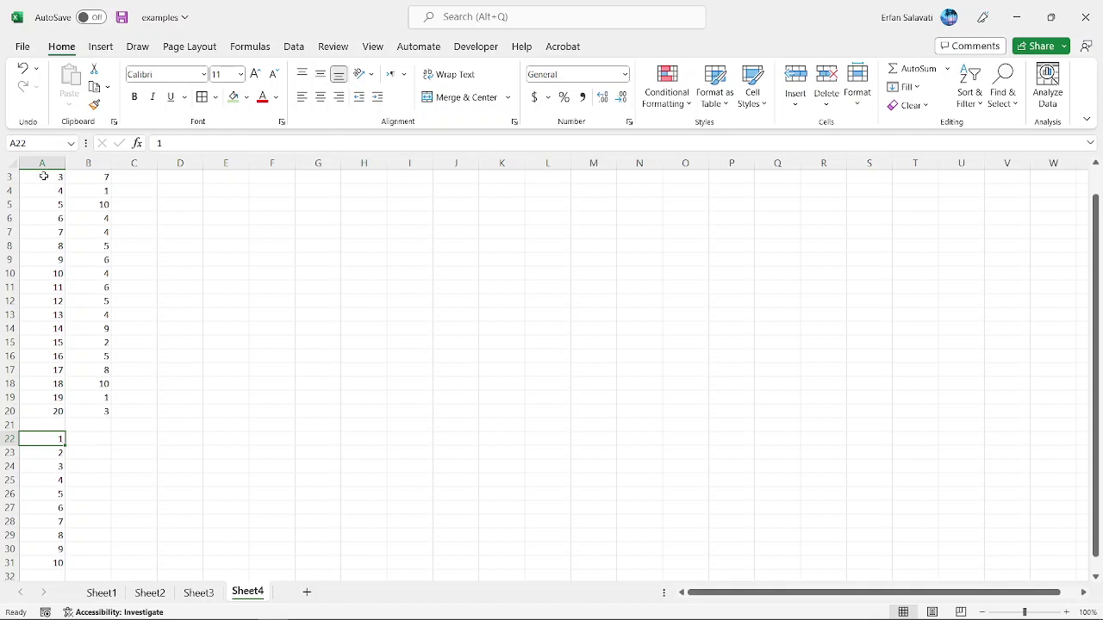
{"action": "left_click_drag", "start_coordinate": [43, 176], "coordinate": [109, 409]}
{"action": "left_click_drag", "start_coordinate": [57, 437], "coordinate": [106, 558]}
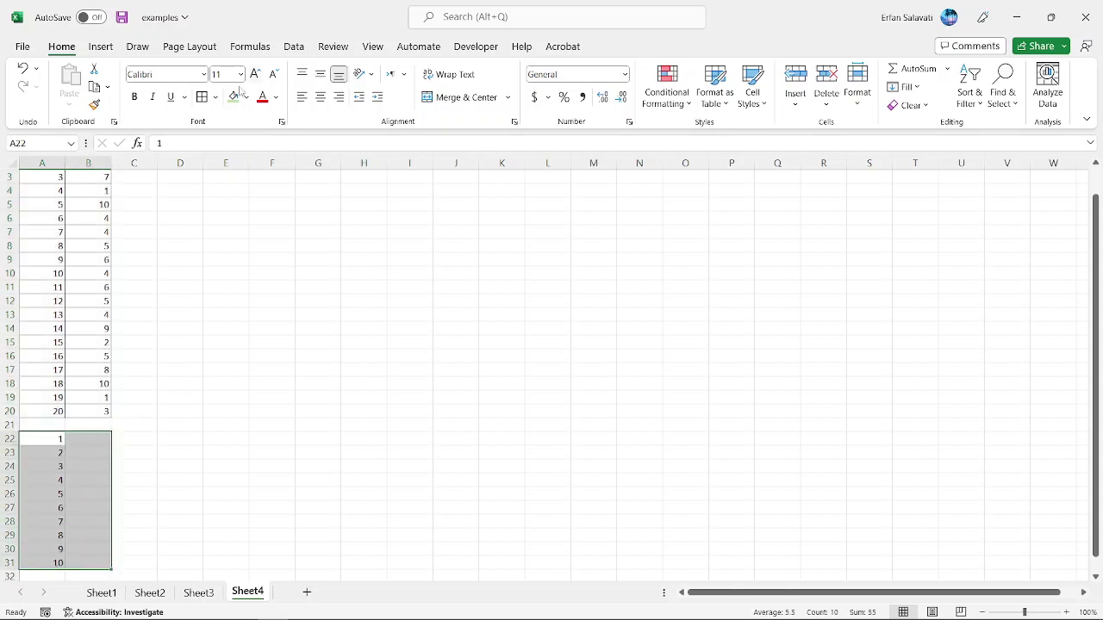
- Enter =COUNTIF(B3:B20,A22) in B22 to count how often the number in A22 occurs among the random numbers
{"action": "left_click", "coordinate": [93, 444]}
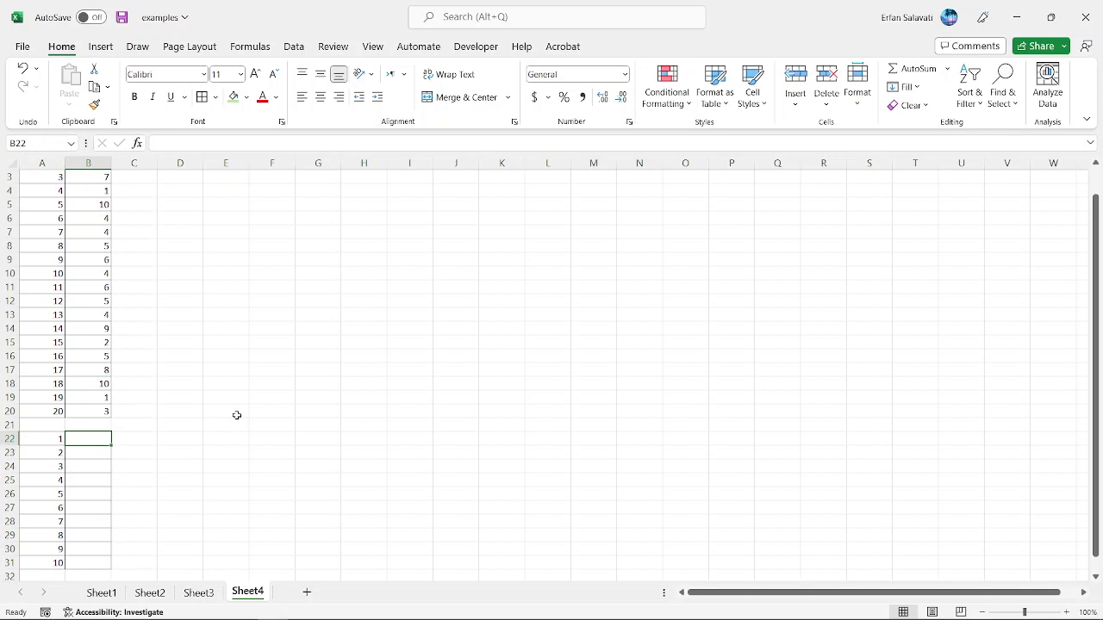
{"action": "type", "text": "=cou"}
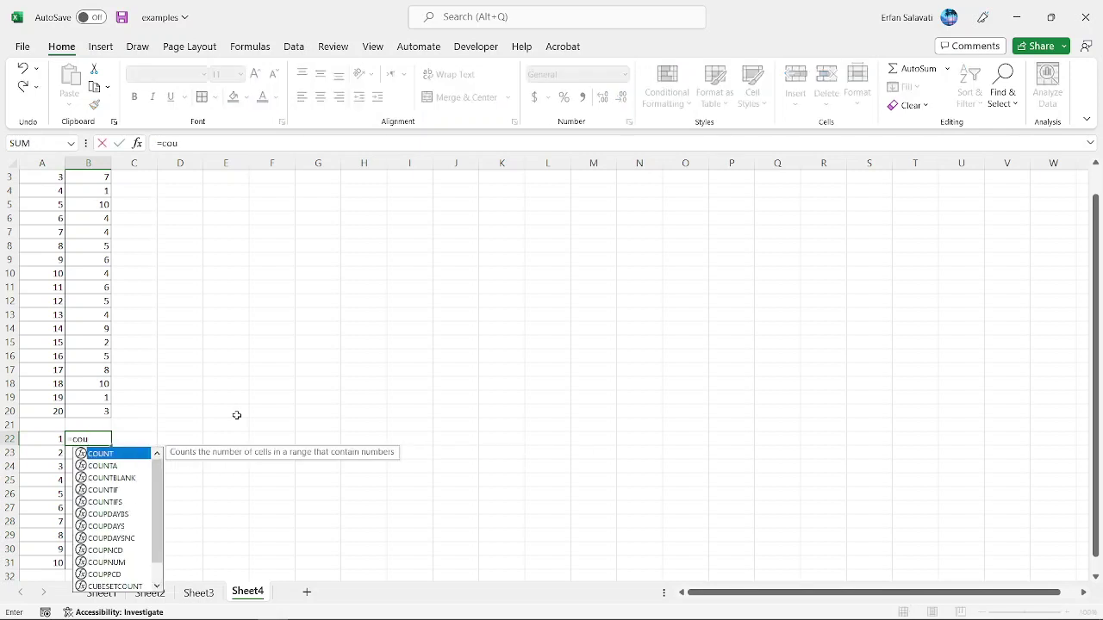
{"action": "type", "text": "ntif("}
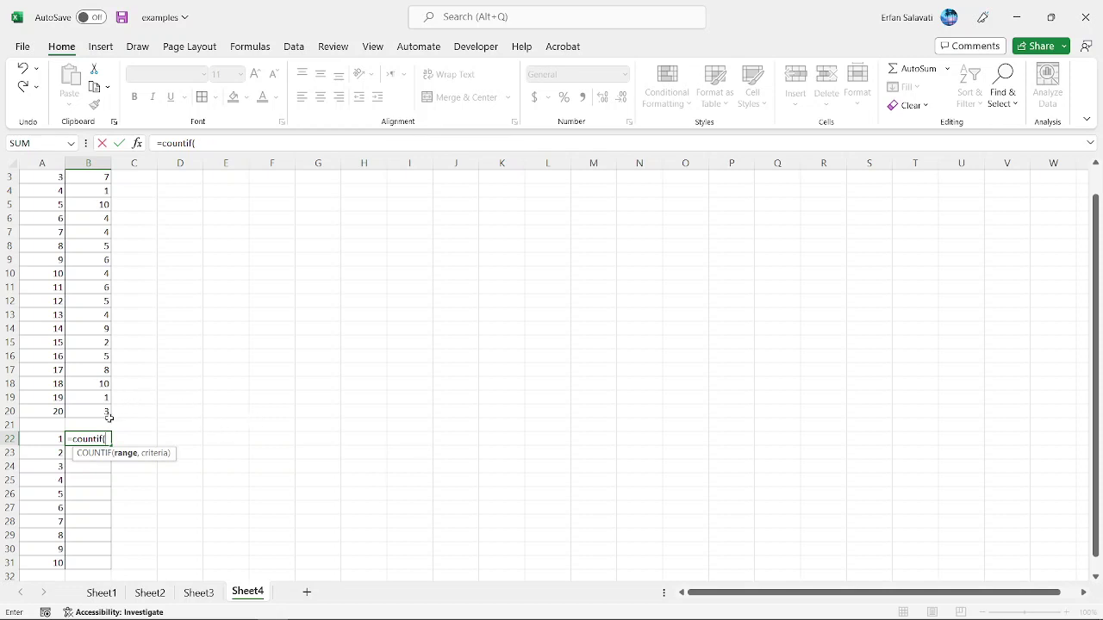
{"action": "left_click_drag", "start_coordinate": [93, 175], "coordinate": [101, 411]}
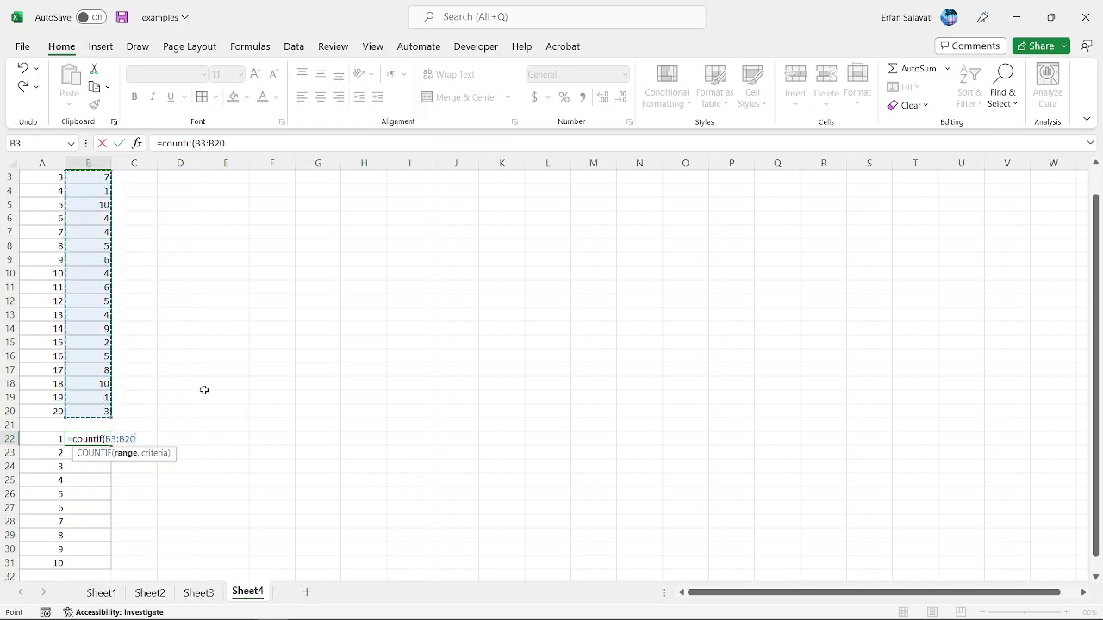
{"action": "type", "text": ","}
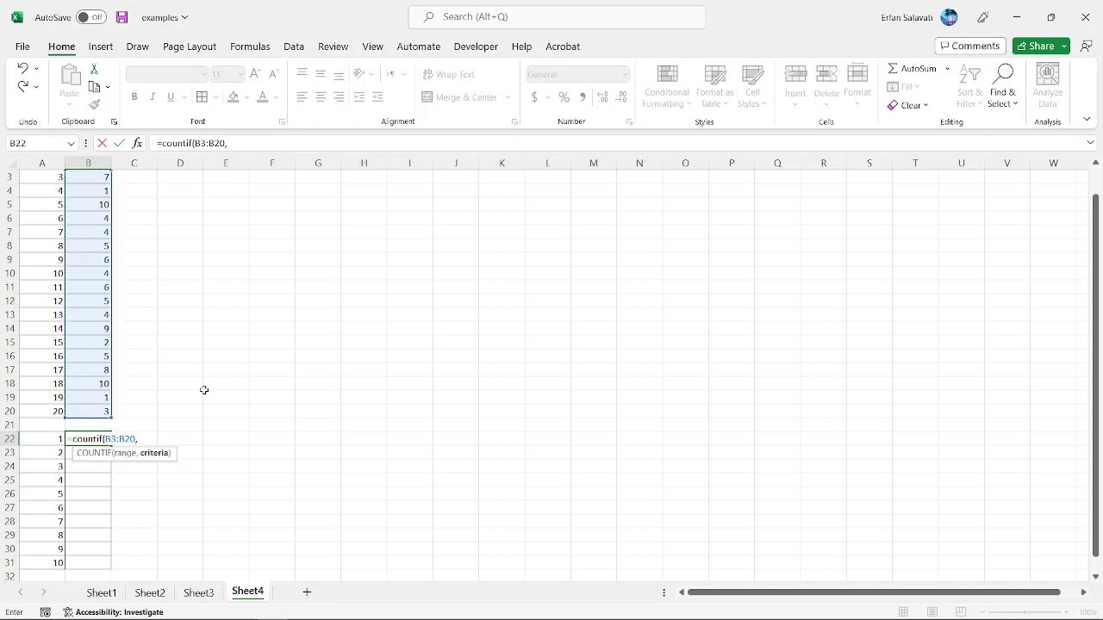
{"action": "left_click", "coordinate": [52, 441]}
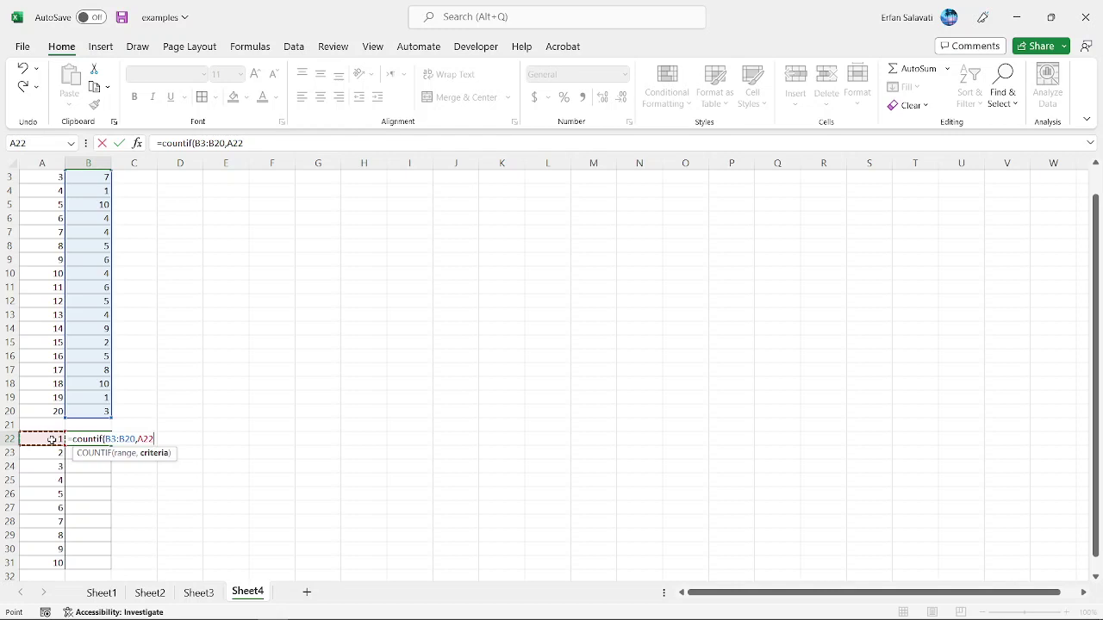
{"action": "type", "text": ")"}
{"action": "key", "text": "ctrl+Return"}
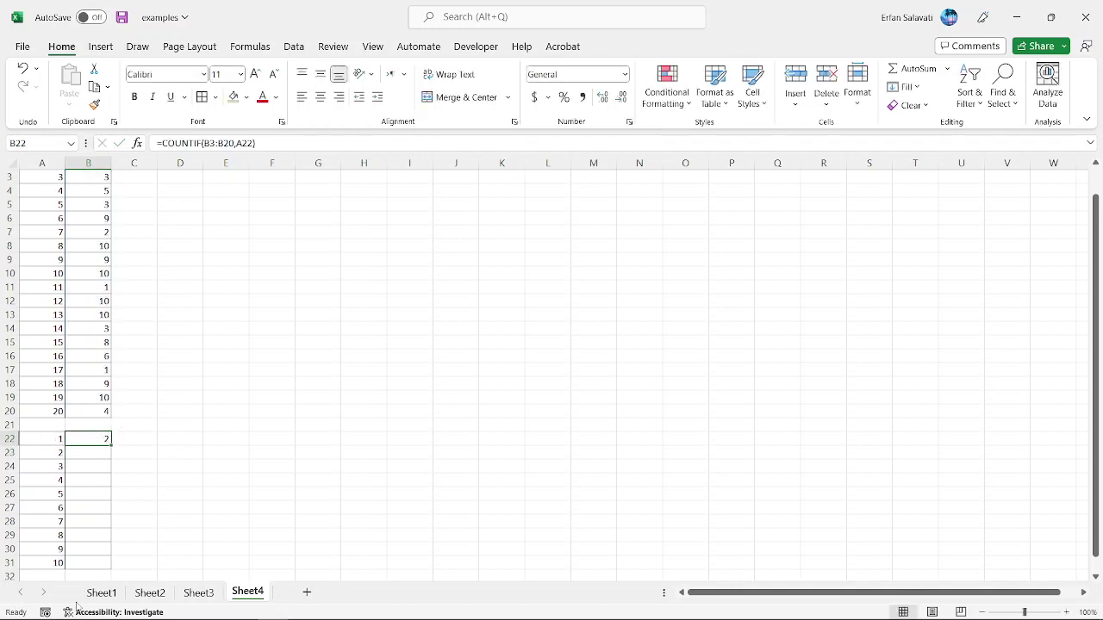
- Make the counted range in B22 absolute so the formula reads =COUNTIF($B$3:$B$20,A22)
{"action": "double_click", "coordinate": [93, 437]}
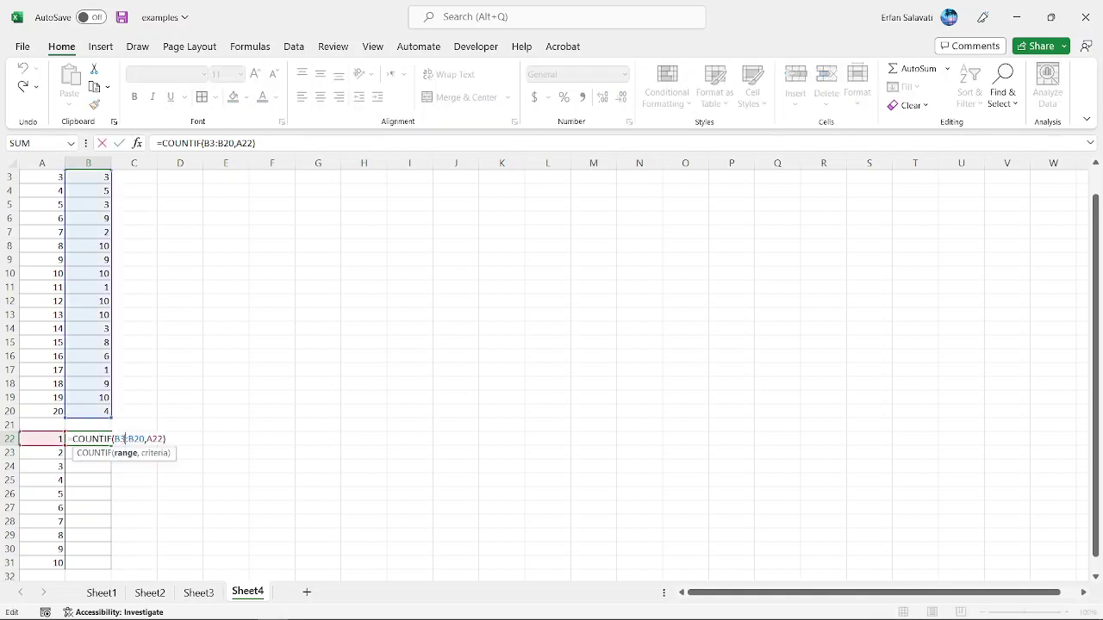
{"action": "key", "text": "F4"}
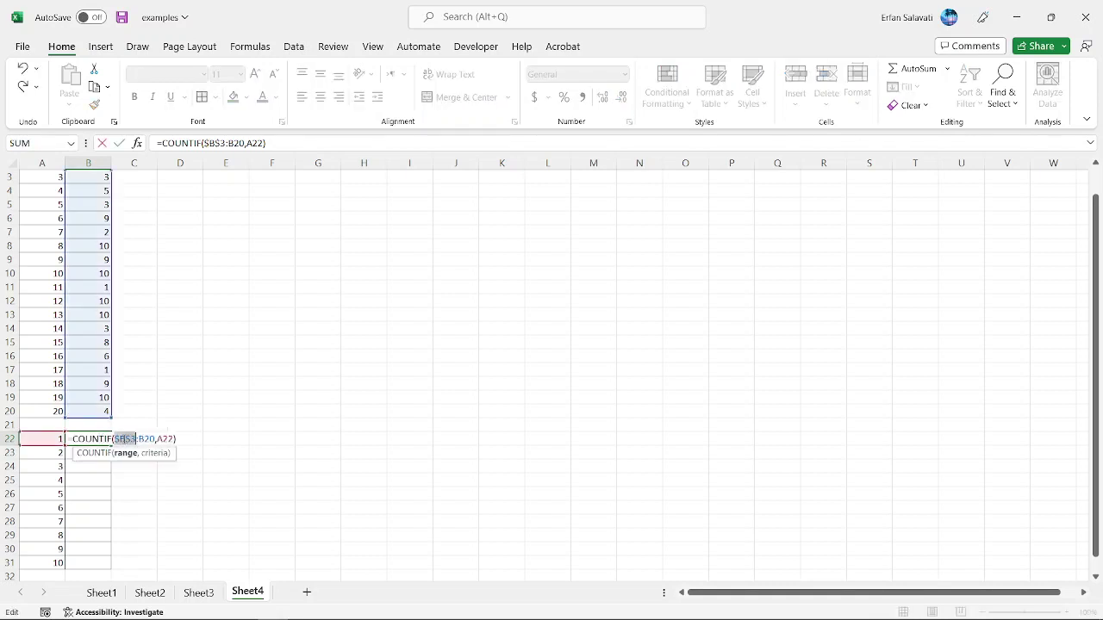
{"action": "left_click", "coordinate": [150, 440]}
{"action": "key", "text": "F4"}
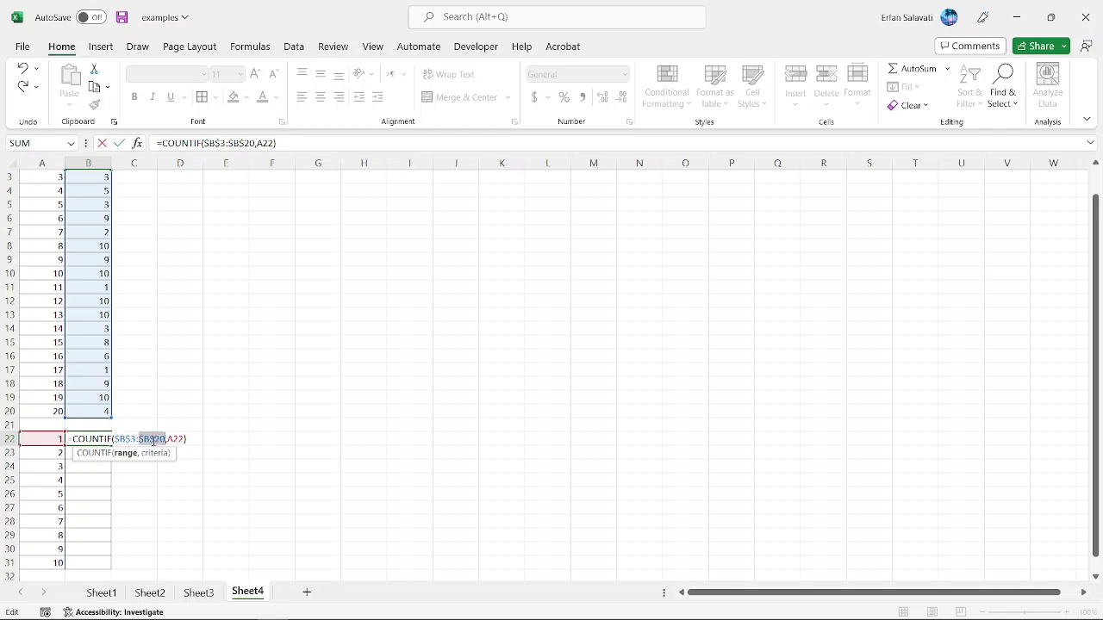
{"action": "key", "text": "Return"}
{"action": "key", "text": "Up"}
{"action": "key", "text": "Left"}
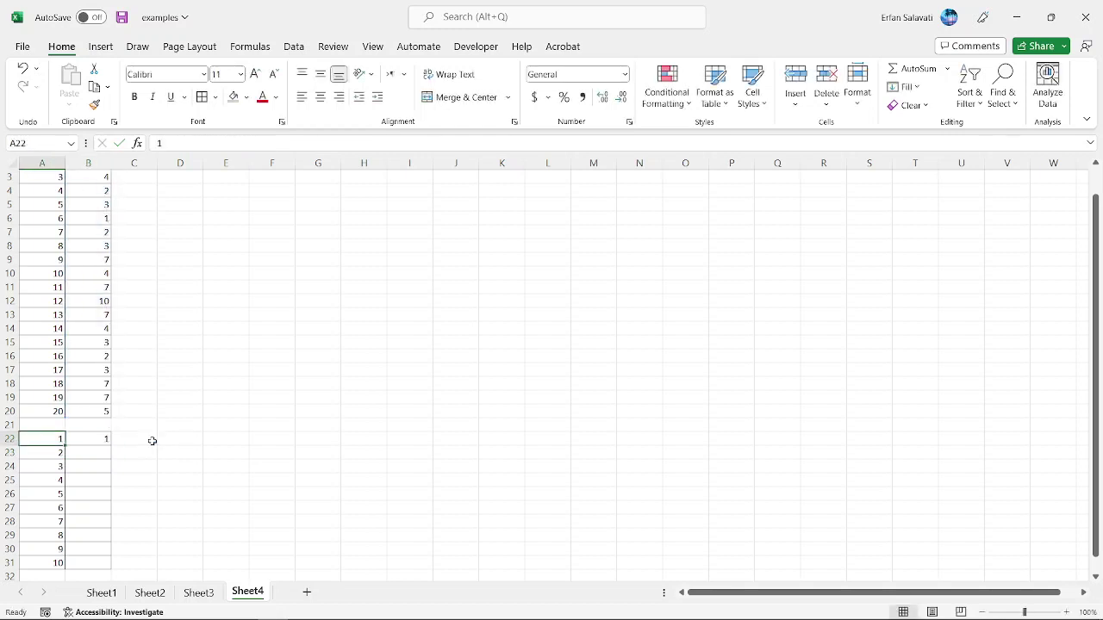
- Fill the B22 formula down to B31 and check the counts against the random numbers in column B
{"action": "key", "text": "Right"}
{"action": "left_click_drag", "start_coordinate": [109, 445], "coordinate": [110, 564]}
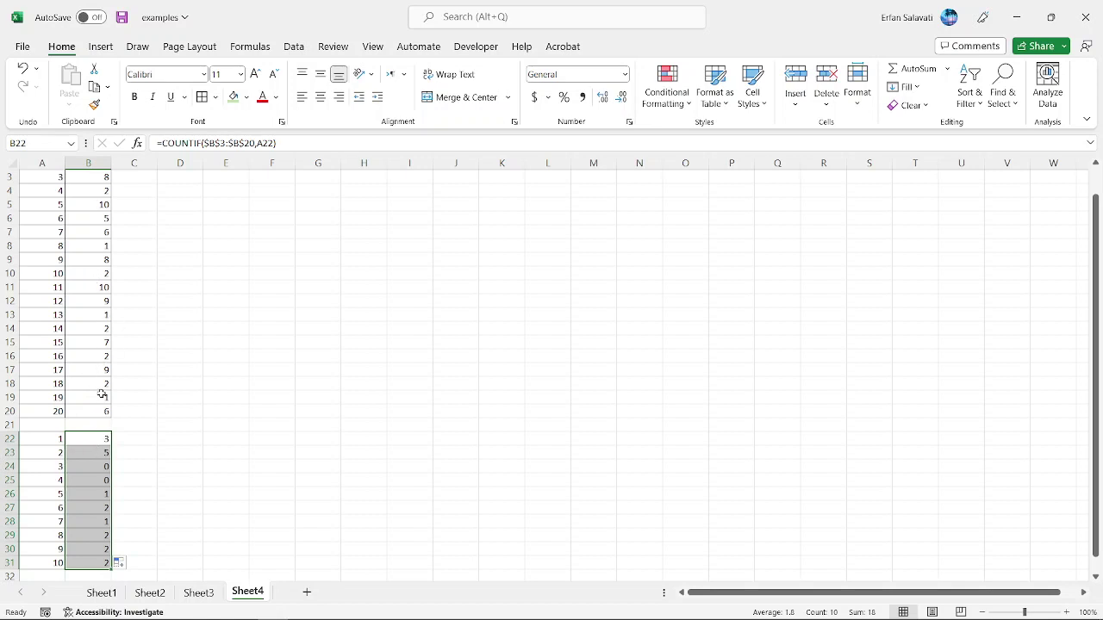
{"action": "left_click", "coordinate": [83, 466]}
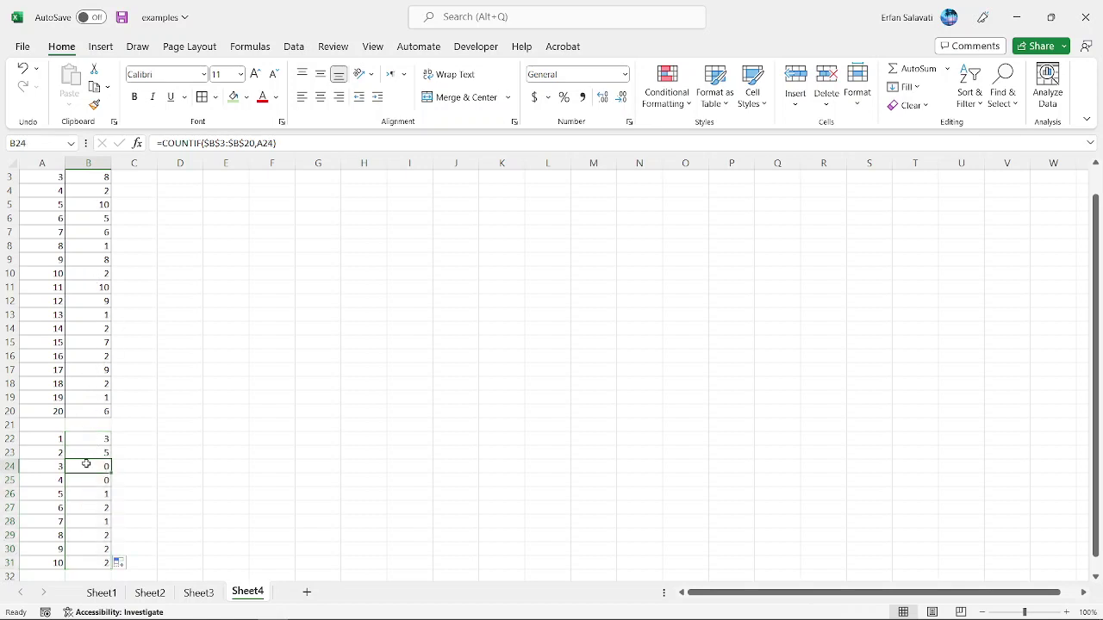
{"action": "left_click", "coordinate": [97, 181]}
{"action": "left_click_drag", "start_coordinate": [98, 200], "coordinate": [102, 412]}
{"action": "left_click", "coordinate": [90, 439]}
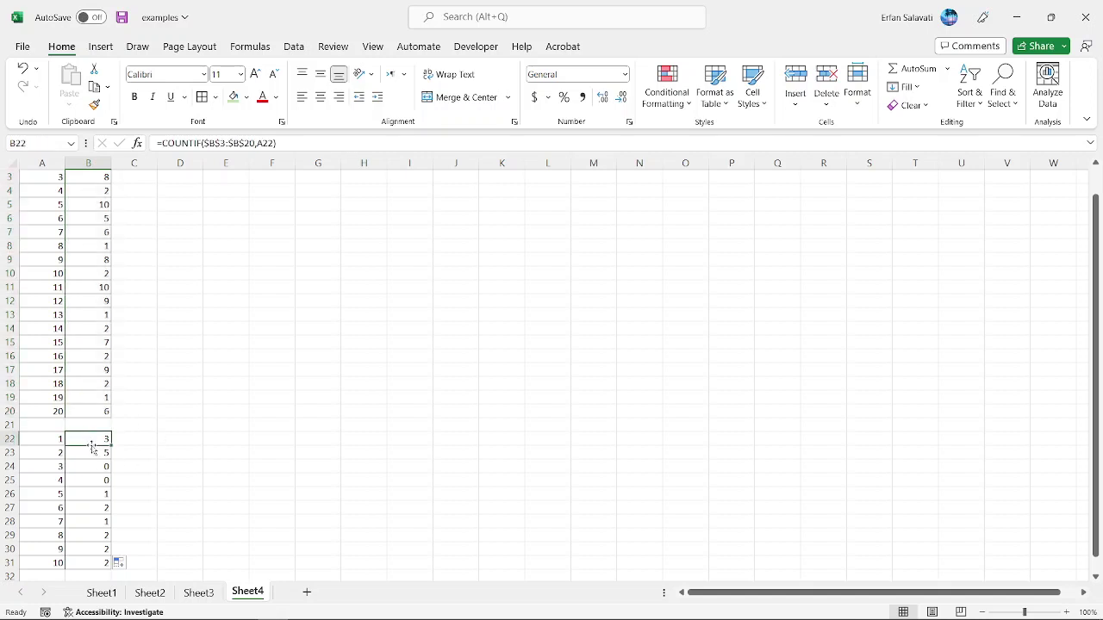
- Check the frequency counts in B22:B31 against the occurrences of each number in the random column B
{"action": "left_click", "coordinate": [102, 248]}
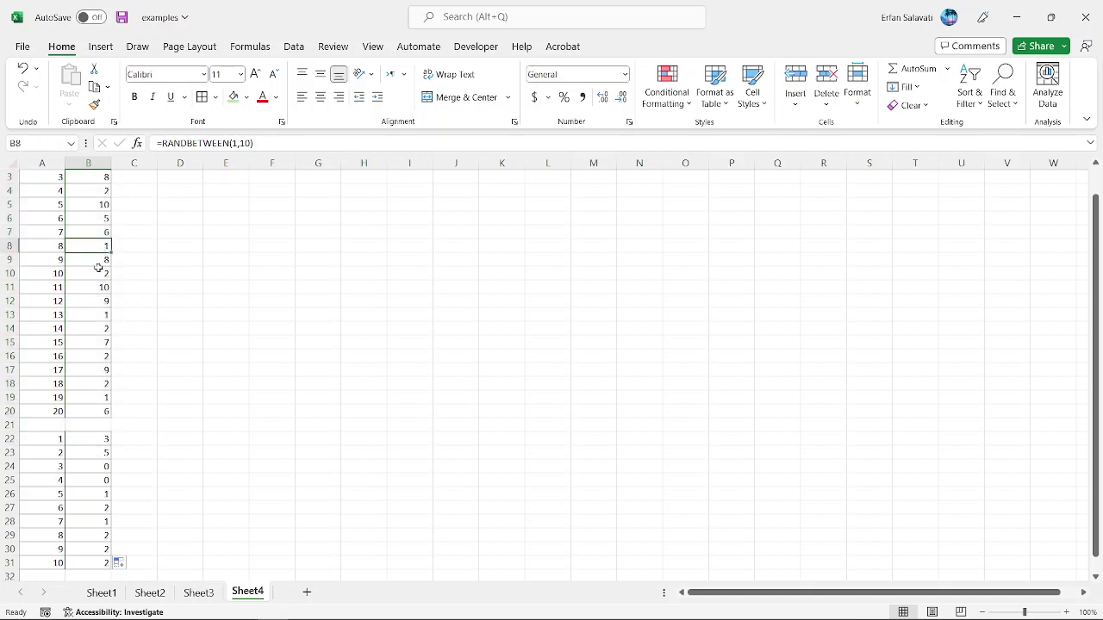
{"action": "left_click", "coordinate": [98, 316]}
{"action": "left_click", "coordinate": [96, 392]}
{"action": "left_click", "coordinate": [105, 455]}
{"action": "left_click", "coordinate": [104, 193]}
{"action": "left_click", "coordinate": [99, 270]}
{"action": "left_click", "coordinate": [101, 326]}
{"action": "left_click", "coordinate": [107, 353]}
{"action": "left_click", "coordinate": [107, 382]}
{"action": "left_click", "coordinate": [92, 465]}
{"action": "left_click", "coordinate": [93, 480]}
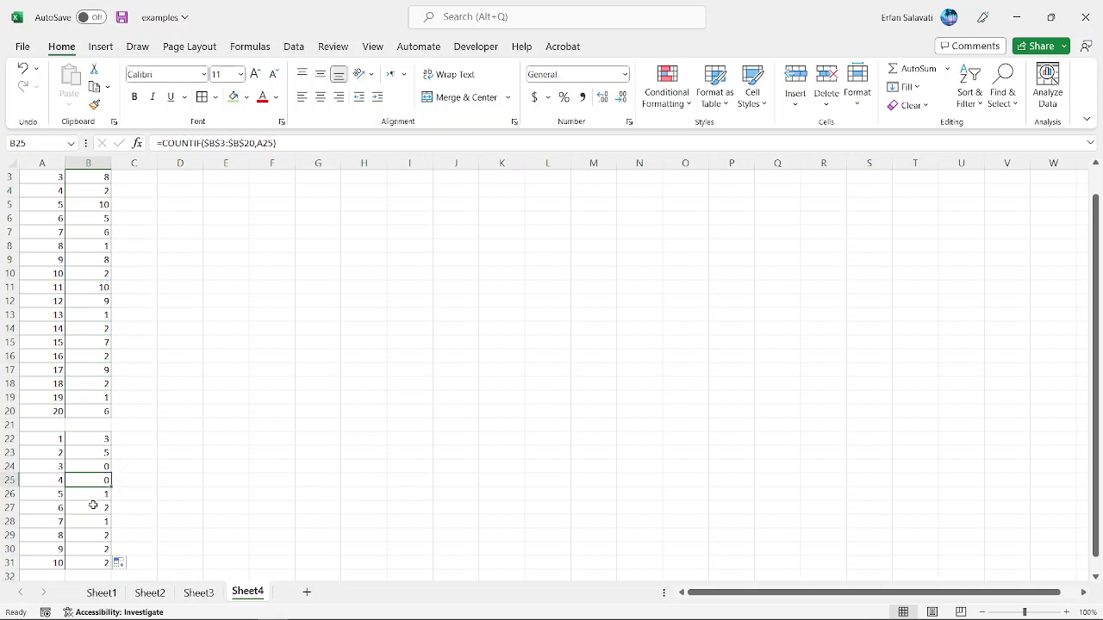
{"action": "left_click", "coordinate": [101, 495]}
{"action": "left_click", "coordinate": [98, 508]}
{"action": "left_click", "coordinate": [98, 522]}
{"action": "left_click", "coordinate": [97, 536]}
{"action": "left_click", "coordinate": [96, 550]}
{"action": "left_click", "coordinate": [87, 563]}
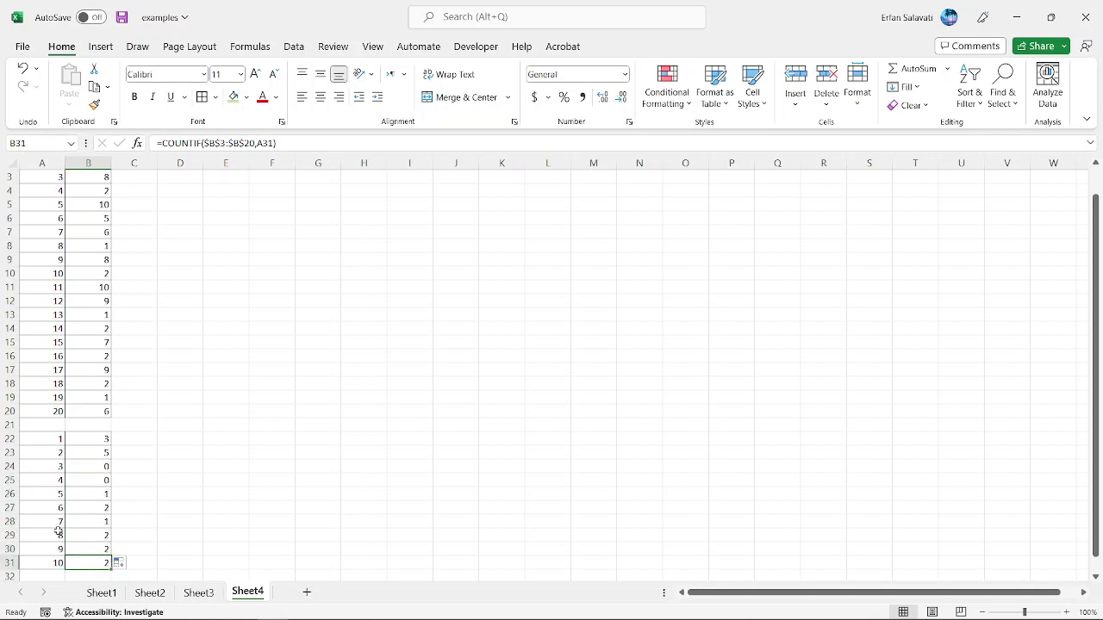
{"action": "left_click", "coordinate": [96, 439]}
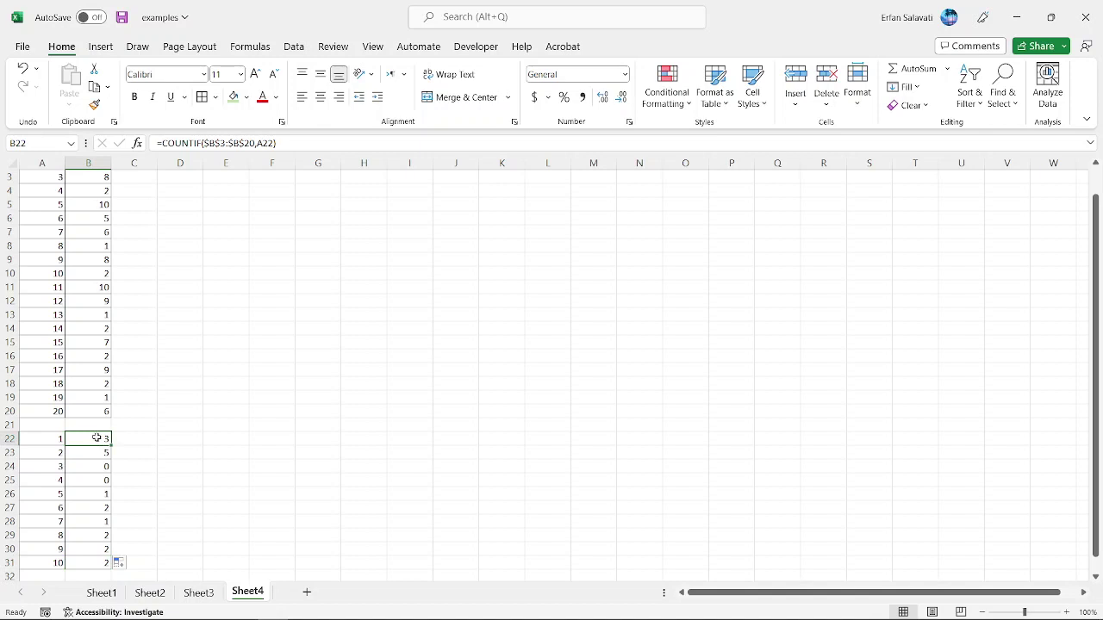
- Enter =COUNTIF(B22:B31,0) in B32 to count how many of the numbers never occur
{"action": "scroll", "coordinate": [169, 448], "scroll_direction": "down", "scroll_amount": 1}
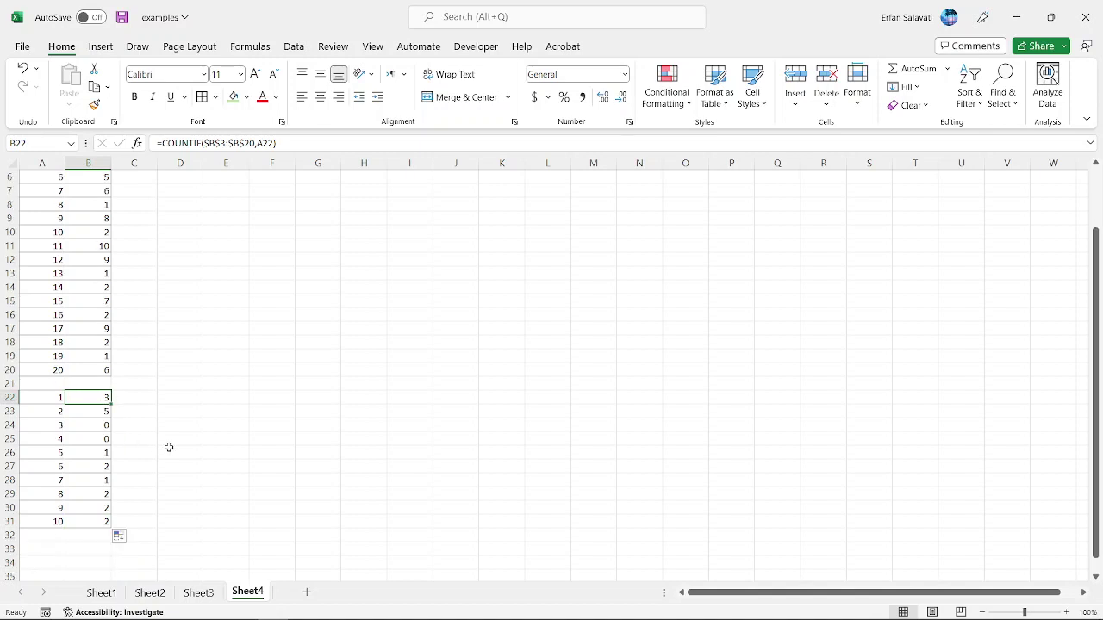
{"action": "left_click", "coordinate": [88, 535]}
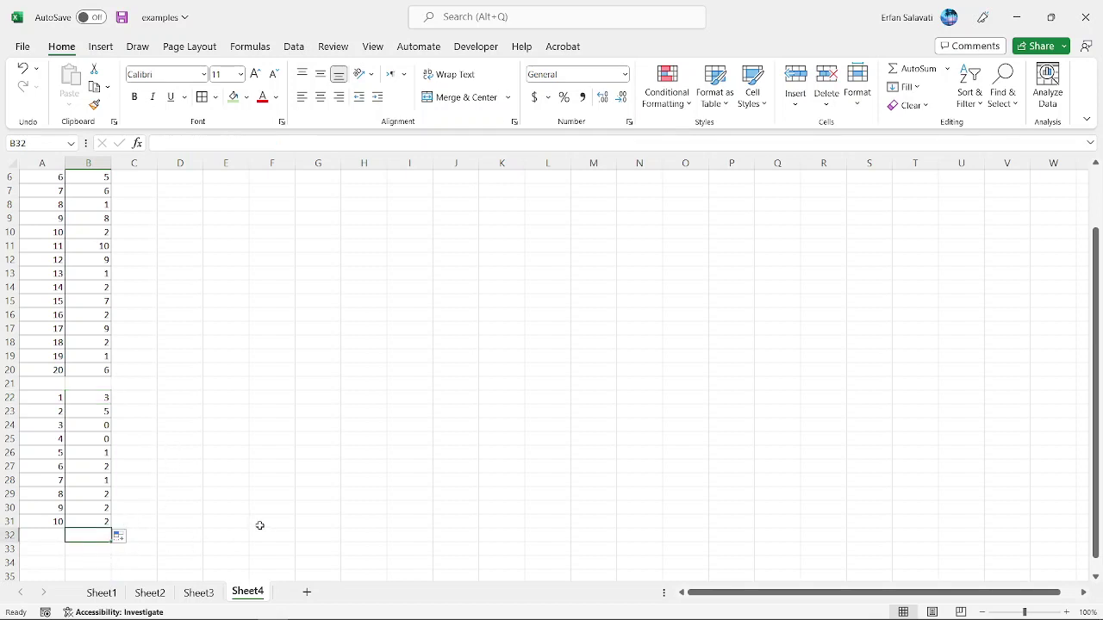
{"action": "type", "text": "=co"}
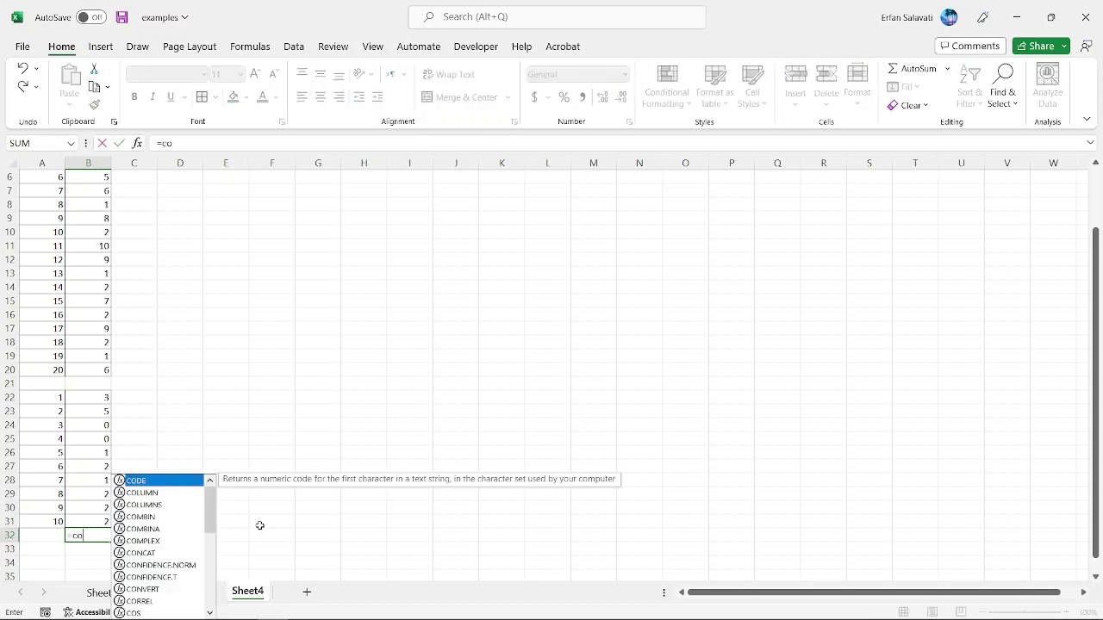
{"action": "type", "text": "unt"}
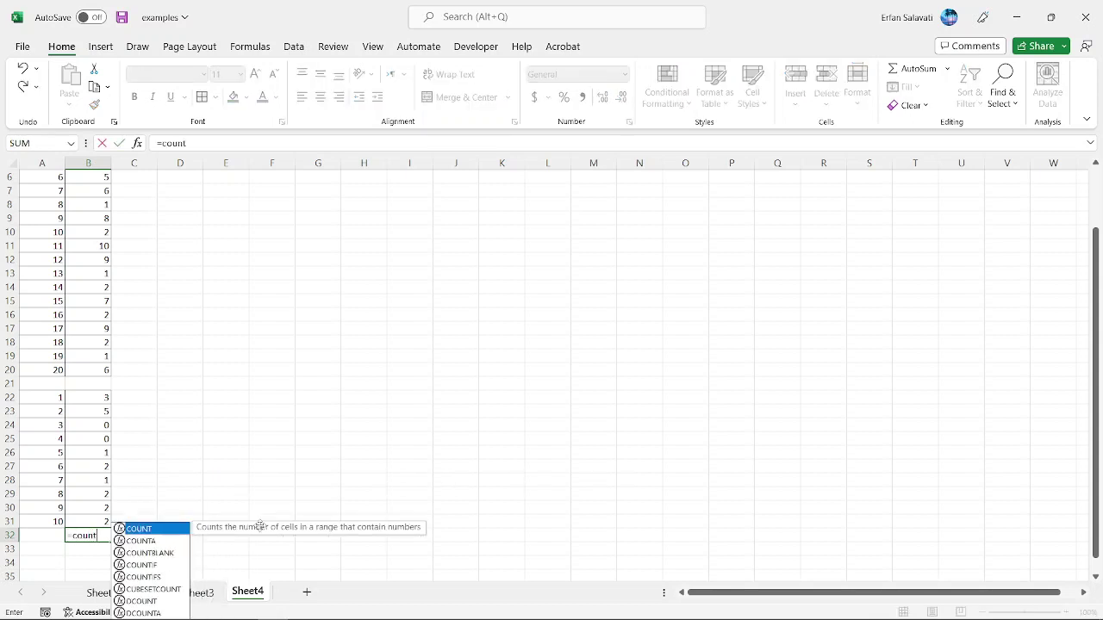
{"action": "double_click", "coordinate": [143, 565]}
{"action": "left_click_drag", "start_coordinate": [71, 397], "coordinate": [94, 522]}
{"action": "type", "text": ",0)"}
{"action": "key", "text": "Return"}
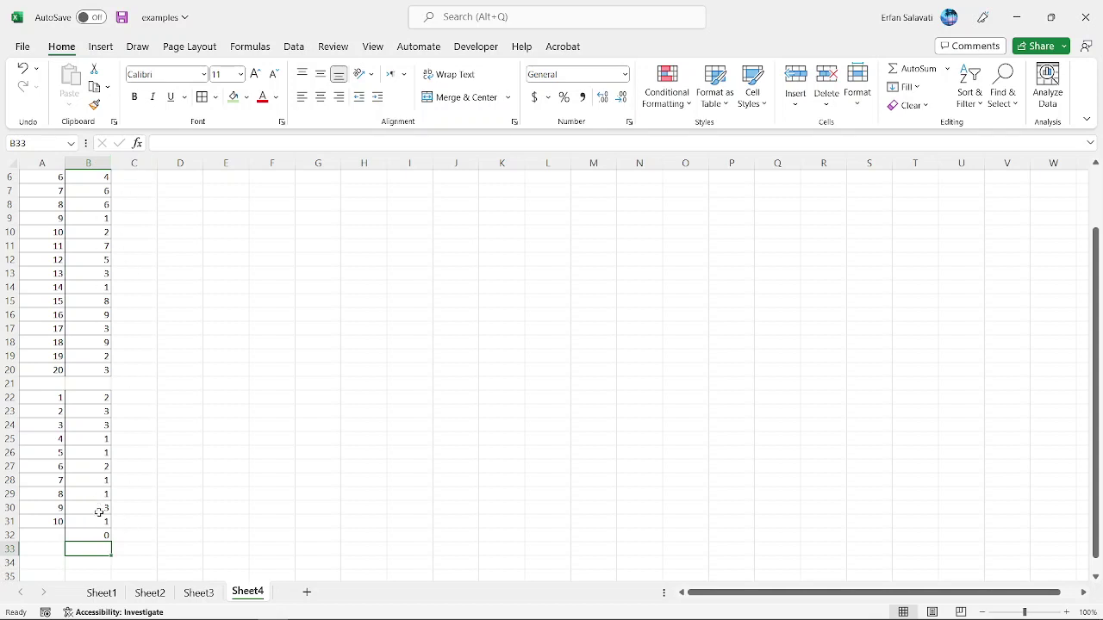
- Recalculate the random numbers by re-entering the B32 formula and compare its count with the zeros in B22:B31
{"action": "double_click", "coordinate": [103, 536]}
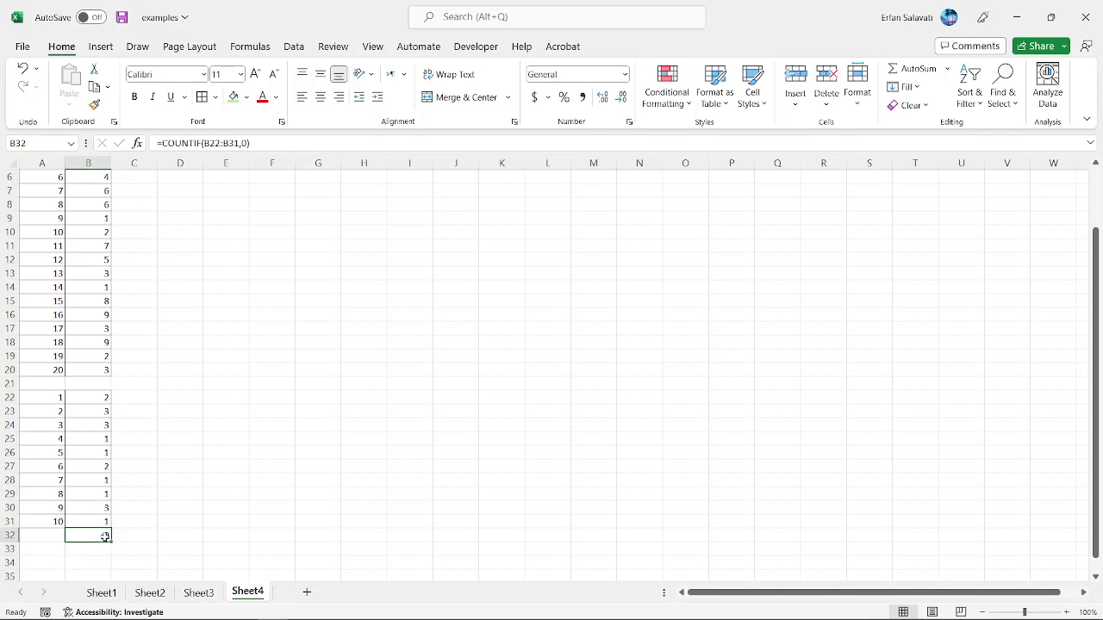
{"action": "key", "text": "ctrl+Return"}
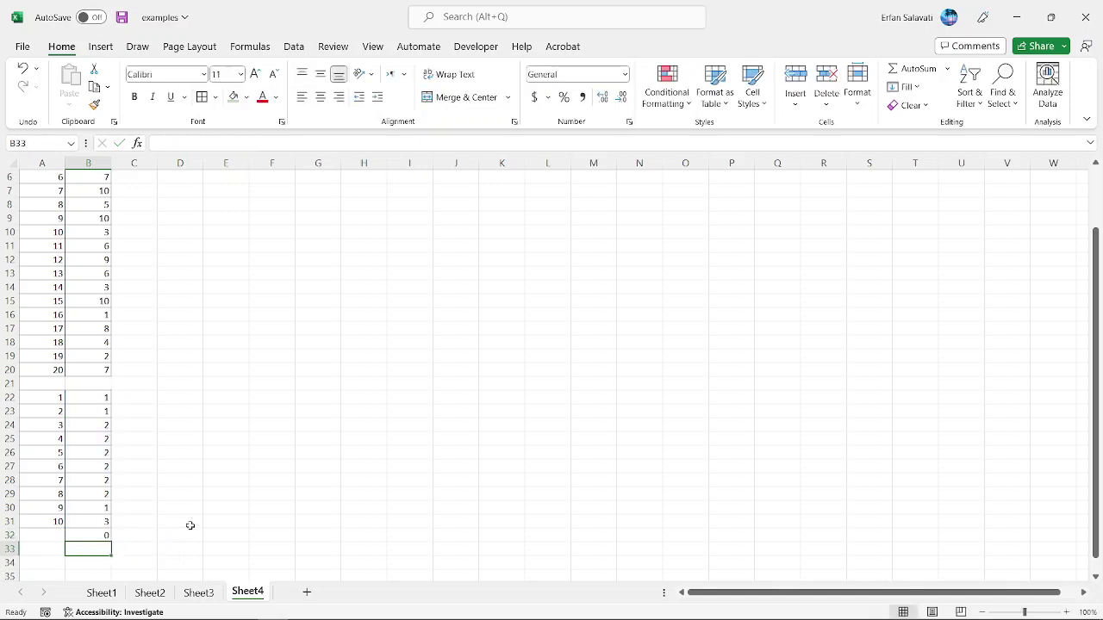
{"action": "double_click", "coordinate": [95, 535]}
{"action": "key", "text": "Return"}
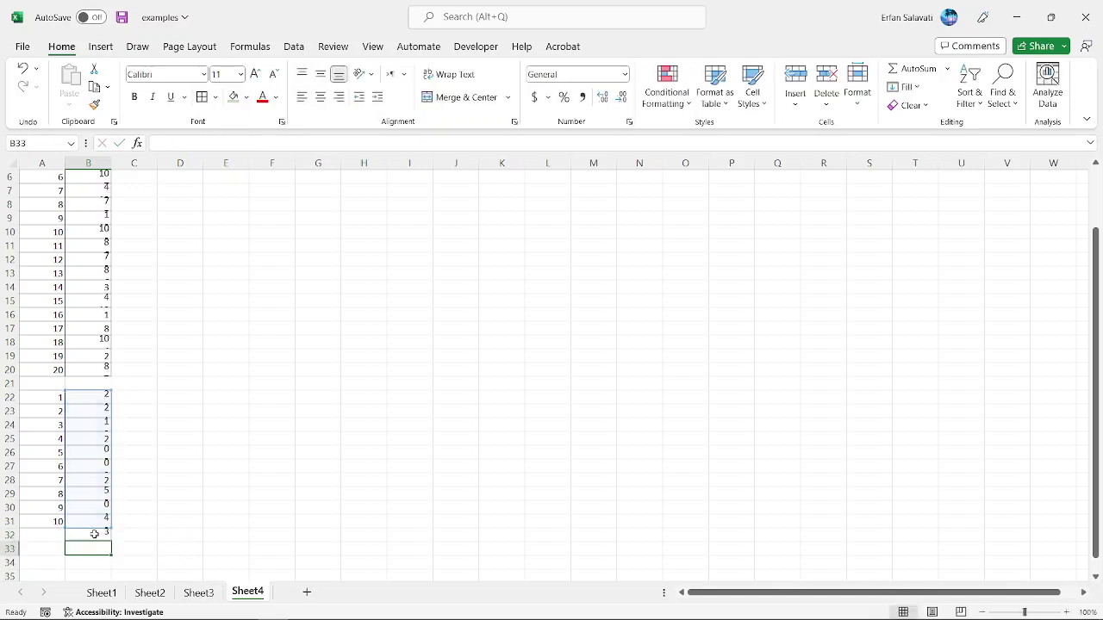
{"action": "left_click", "coordinate": [95, 535]}
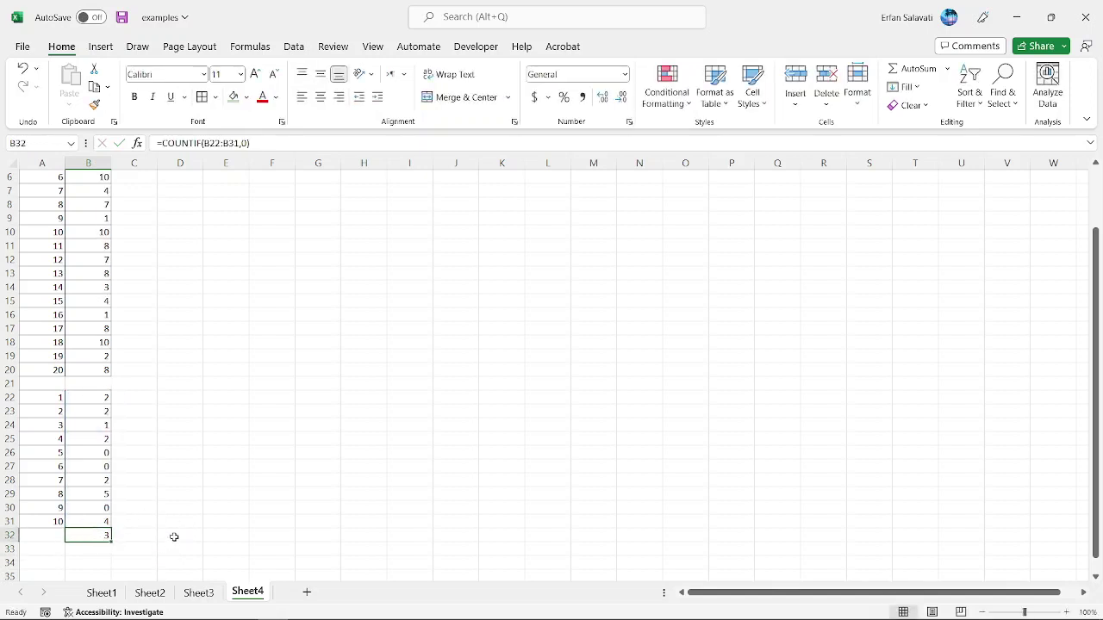
{"action": "left_click", "coordinate": [103, 451]}
{"action": "left_click", "coordinate": [105, 470]}
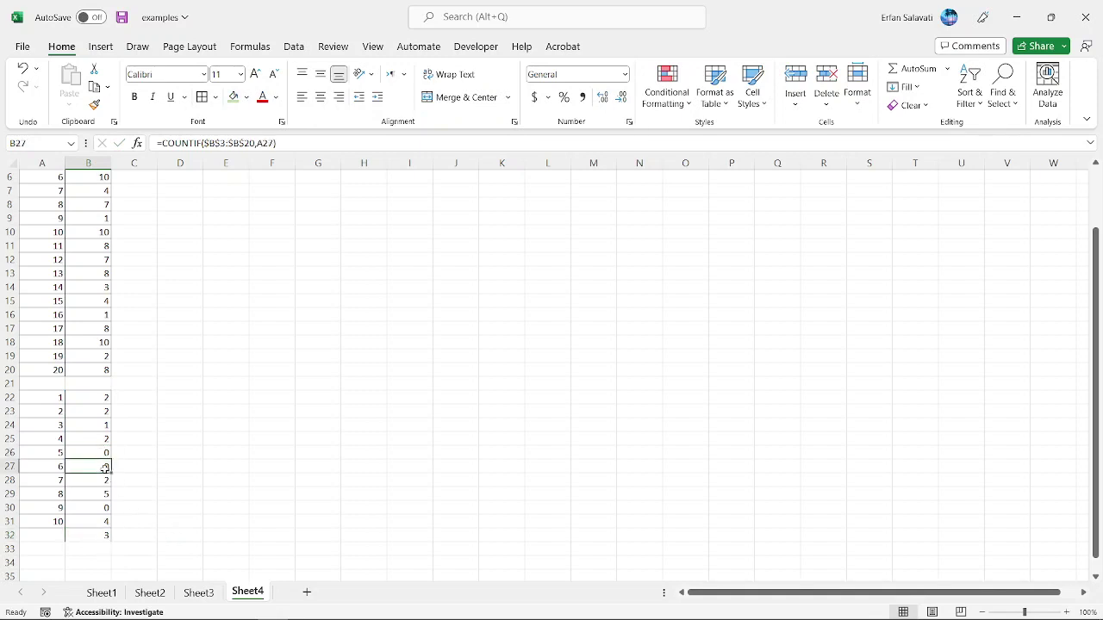
{"action": "left_click", "coordinate": [107, 509]}
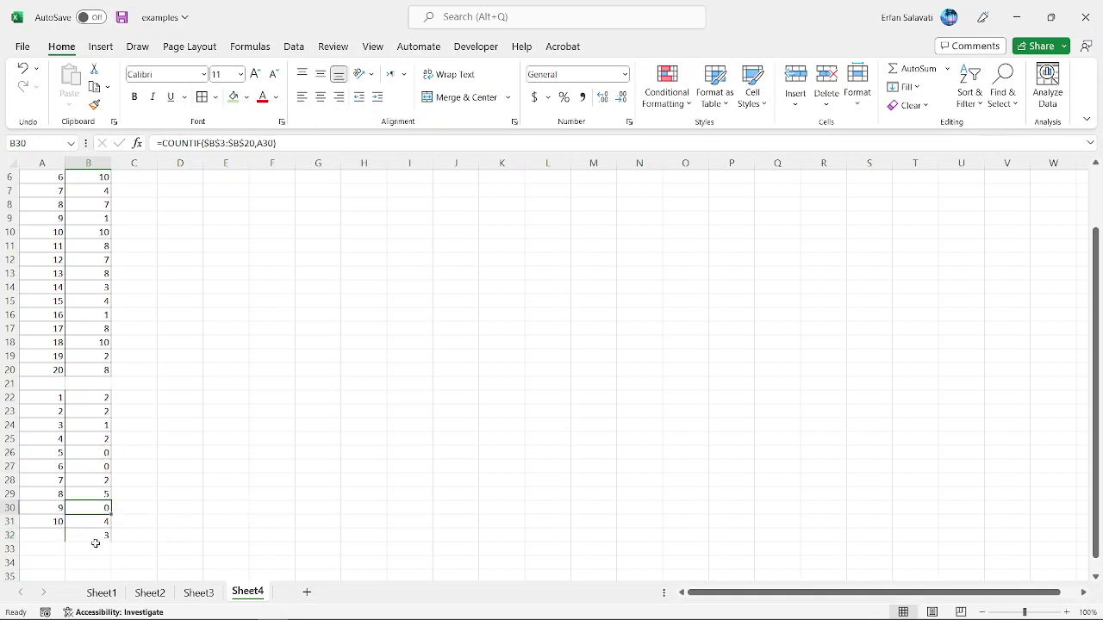
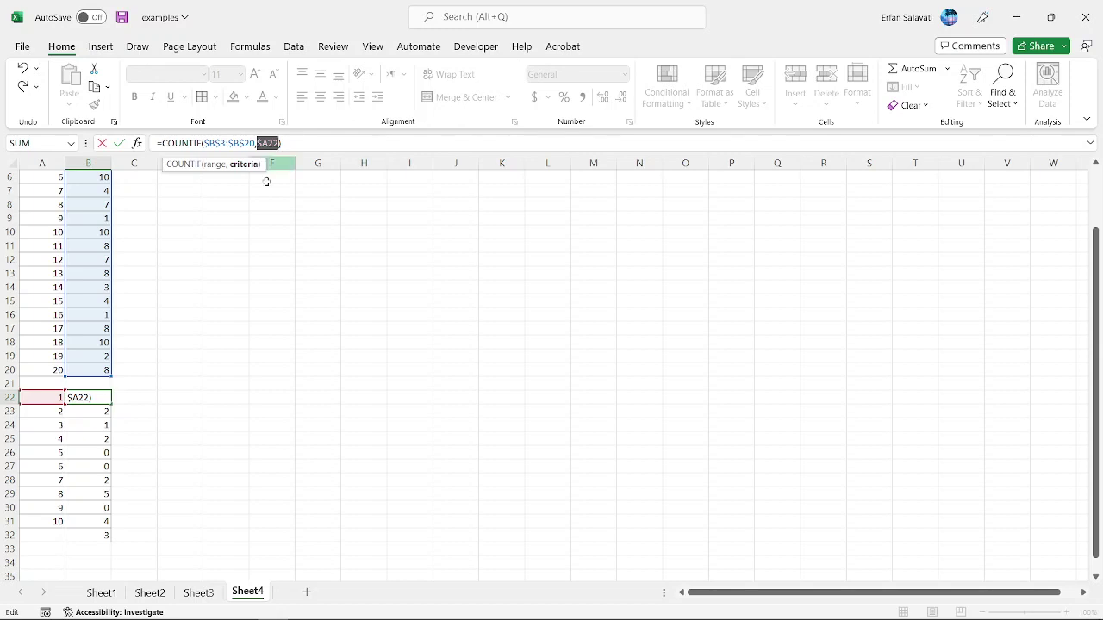
- Make the criteria column absolute so B22 reads =COUNTIF($B$3:$B$20,$A22), and fill the formula down to B31
{"action": "key", "text": "Return"}
{"action": "left_click", "coordinate": [102, 398]}
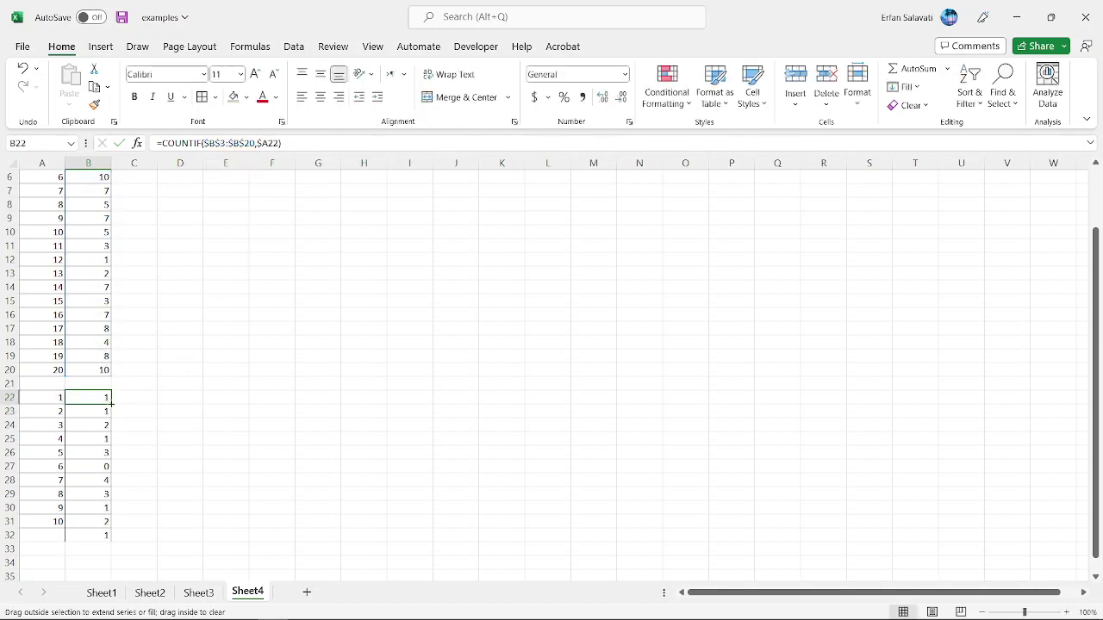
{"action": "left_click_drag", "start_coordinate": [113, 526], "coordinate": [113, 527]}
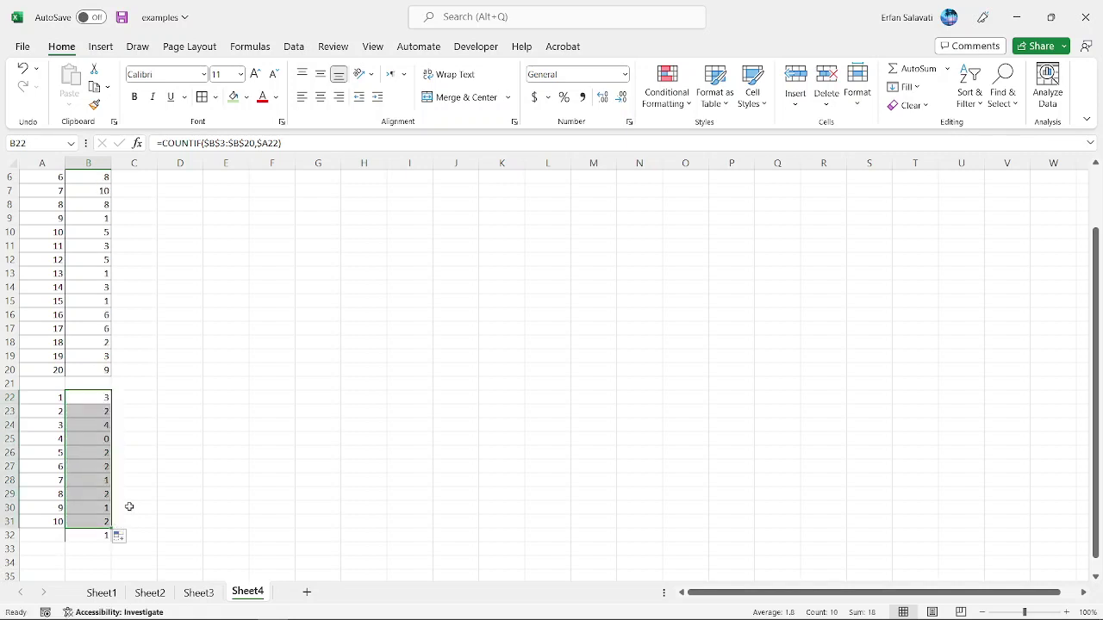
- Try to repeat the simulation by copying the whole of column B into columns C to R
{"action": "left_click", "coordinate": [88, 163]}
{"action": "key", "text": "ctrl+c"}
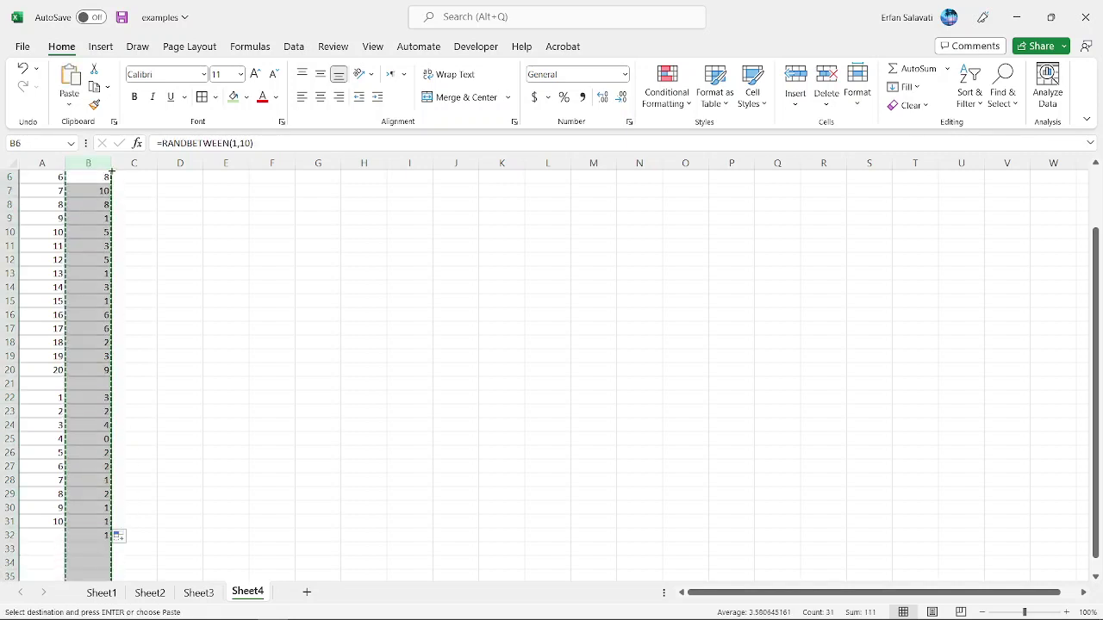
{"action": "left_click_drag", "start_coordinate": [131, 163], "coordinate": [872, 173]}
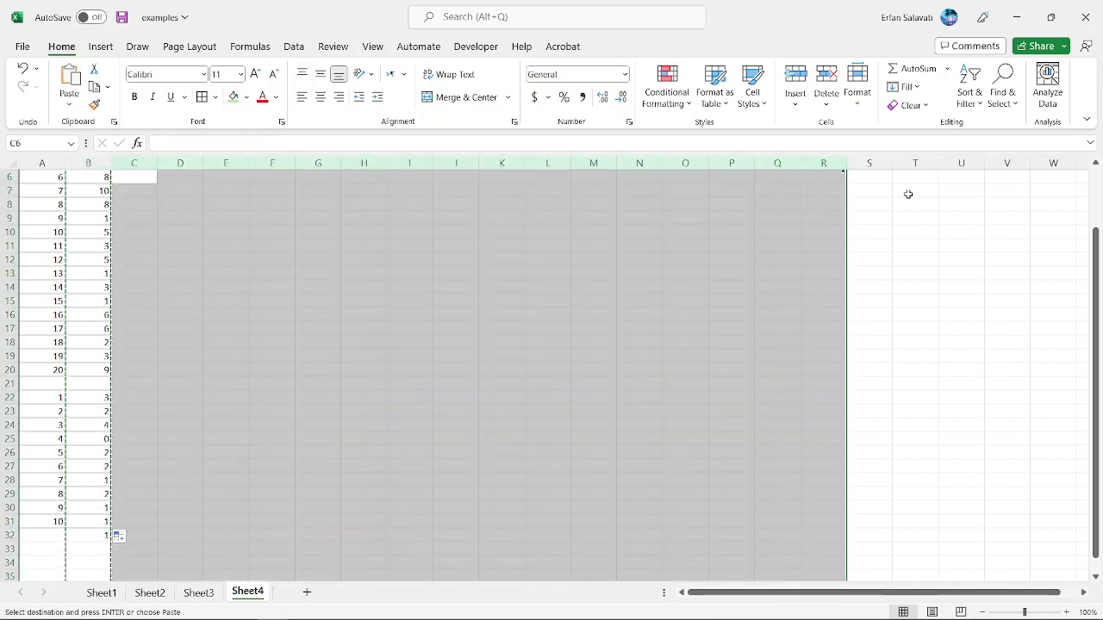
{"action": "key", "text": "ctrl+v"}
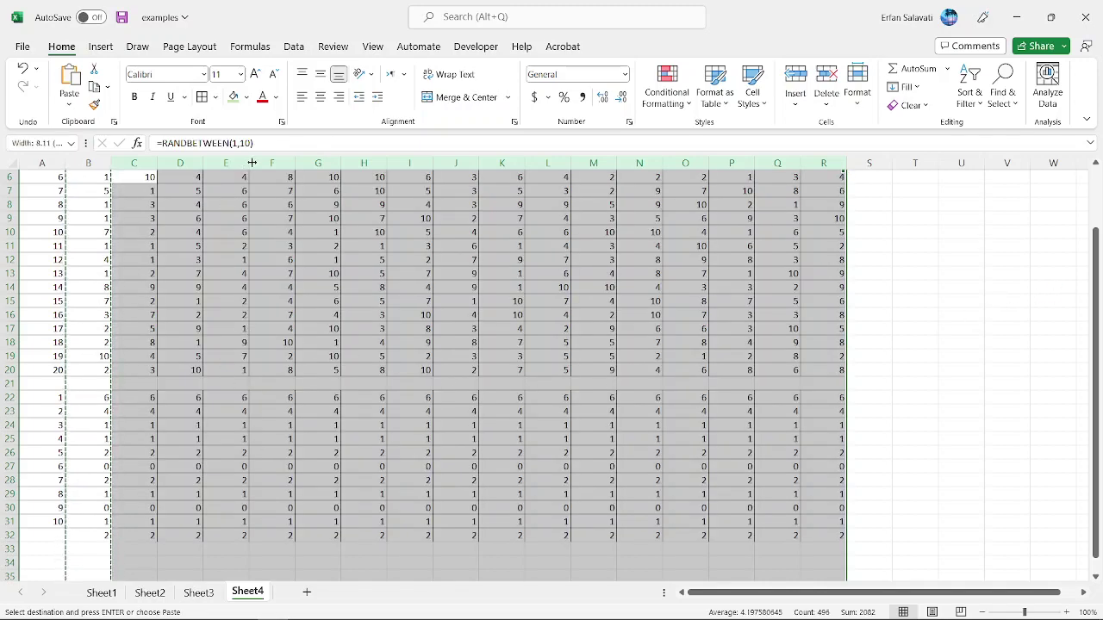
- Recalculate the sheet and examine whether the COUNTIF formulas in column H refer to that column's own random numbers
{"action": "key", "text": "F9"}
{"action": "left_click", "coordinate": [362, 163]}
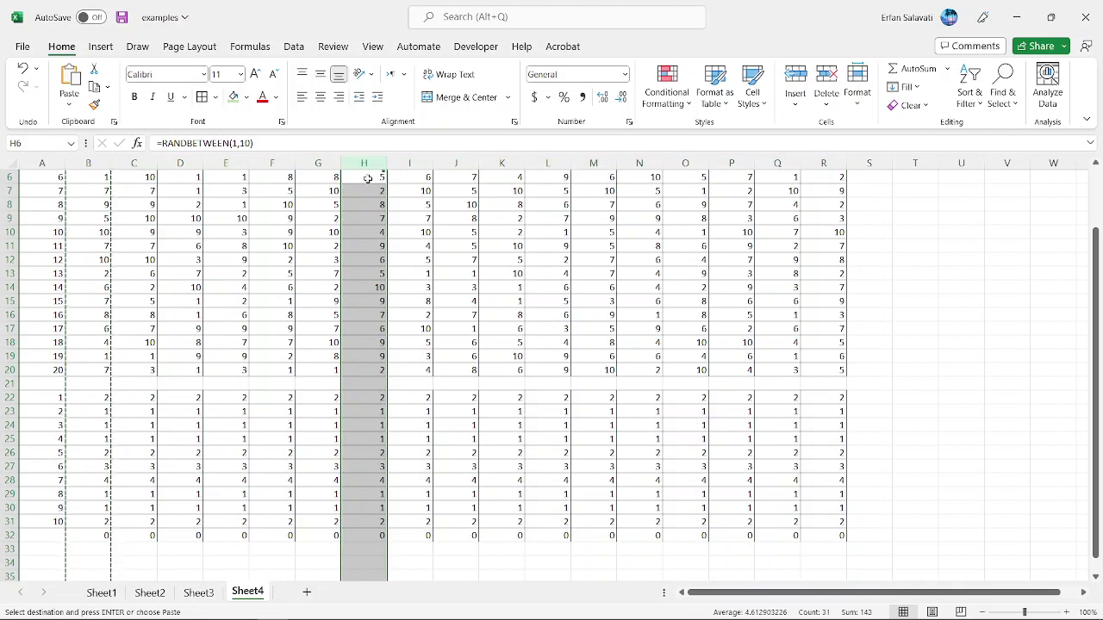
{"action": "left_click_drag", "start_coordinate": [367, 176], "coordinate": [356, 377]}
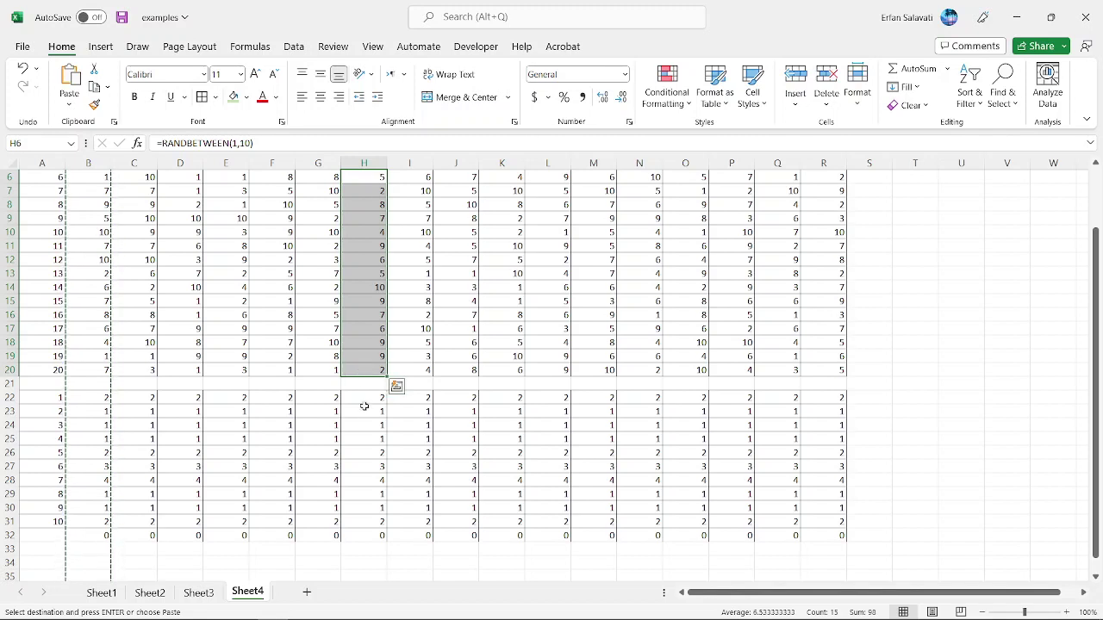
{"action": "left_click", "coordinate": [365, 401]}
{"action": "left_click_drag", "start_coordinate": [365, 401], "coordinate": [370, 523]}
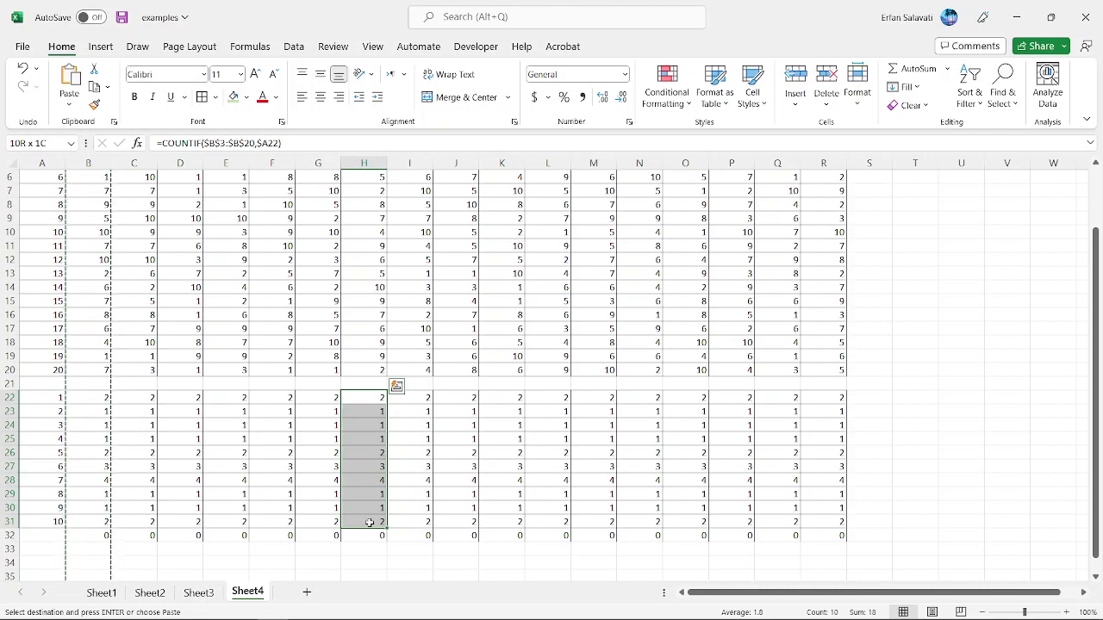
{"action": "left_click", "coordinate": [369, 523]}
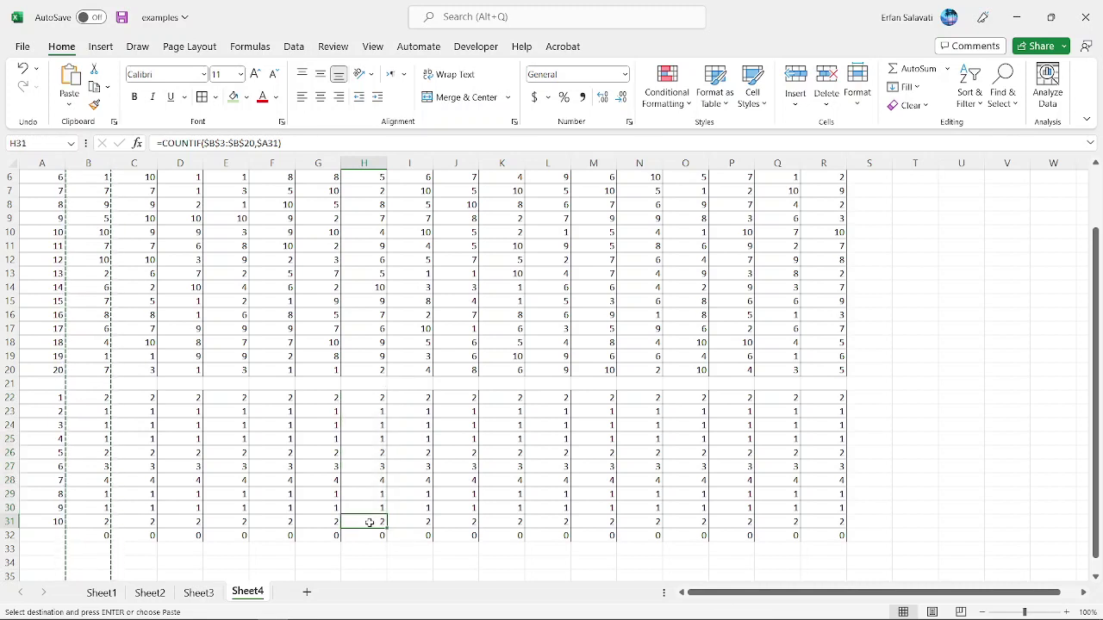
{"action": "left_click", "coordinate": [378, 398]}
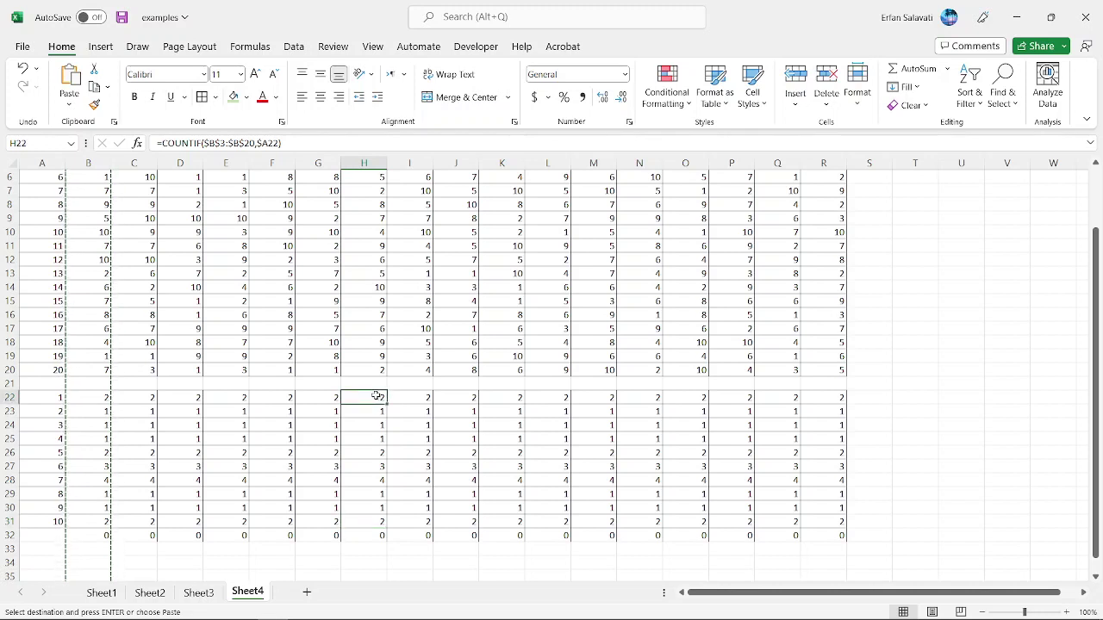
{"action": "left_click", "coordinate": [79, 177]}
{"action": "scroll", "coordinate": [86, 180], "scroll_direction": "up", "scroll_amount": 2}
{"action": "left_click", "coordinate": [99, 177]}
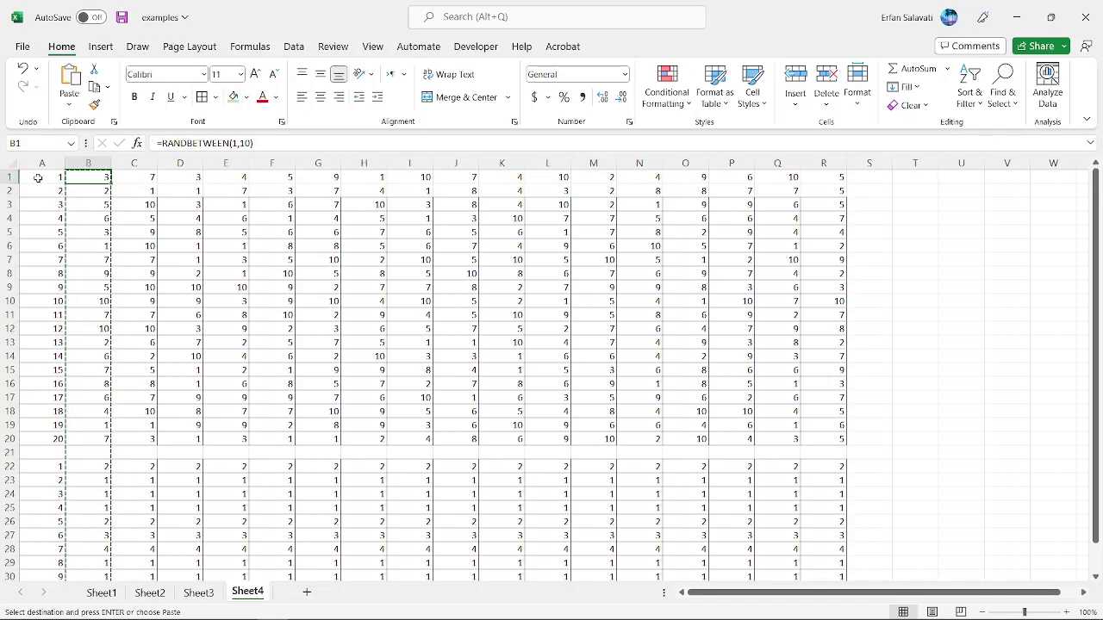
- Clear the copied simulation from columns C to R and cancel the pending copy of column B
{"action": "left_click_drag", "start_coordinate": [133, 162], "coordinate": [823, 163]}
{"action": "key", "text": "Delete"}
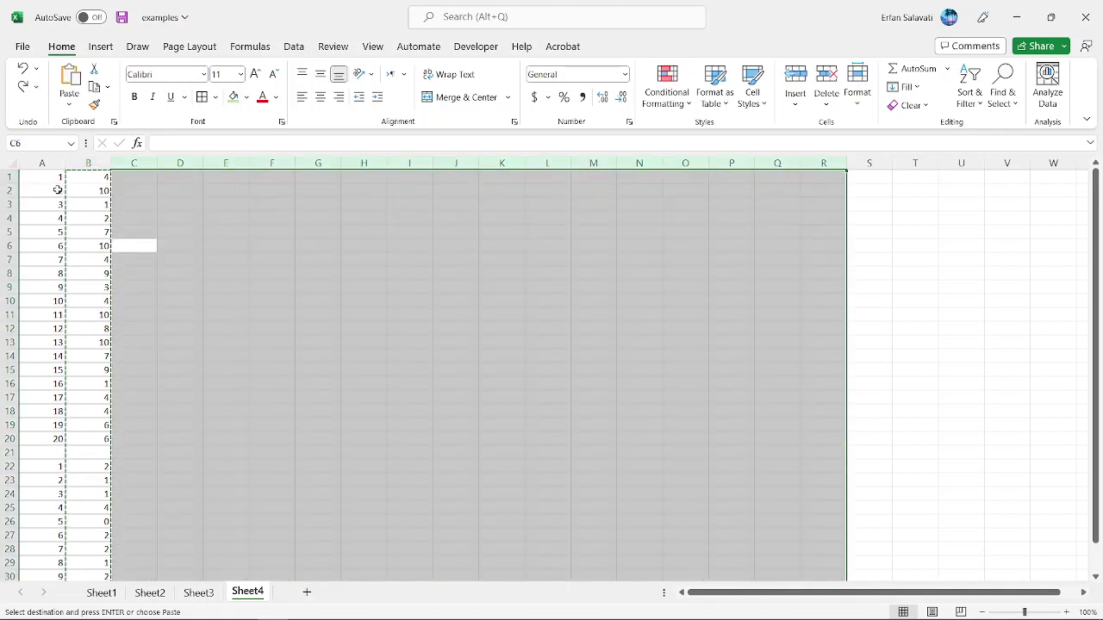
{"action": "left_click", "coordinate": [89, 198]}
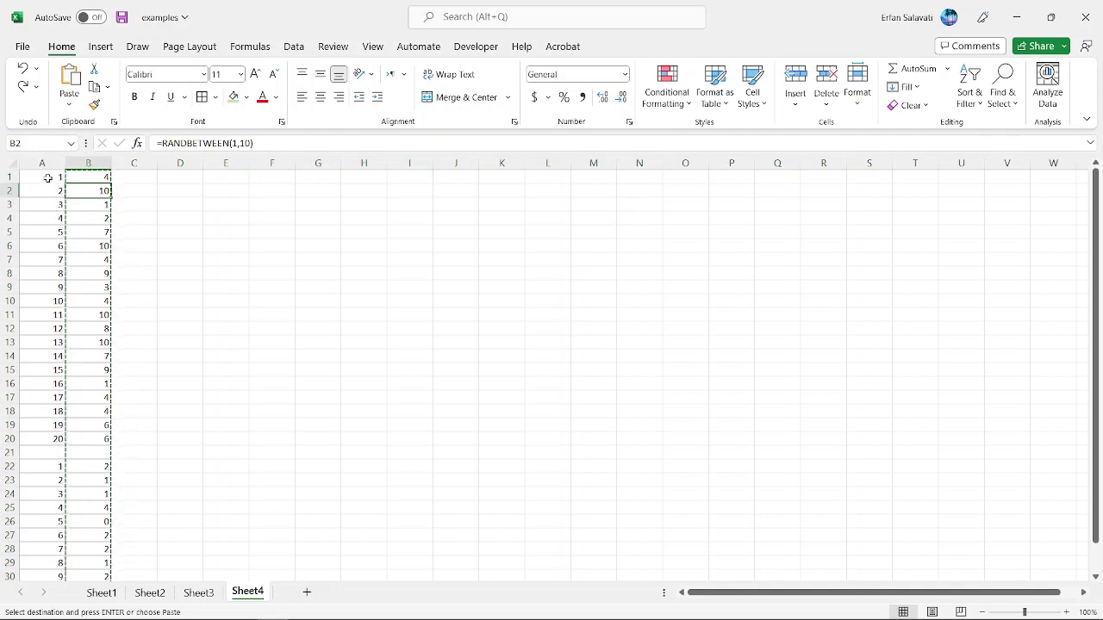
{"action": "left_click_drag", "start_coordinate": [47, 178], "coordinate": [93, 204]}
{"action": "key", "text": "Escape"}
{"action": "left_click", "coordinate": [180, 244]}
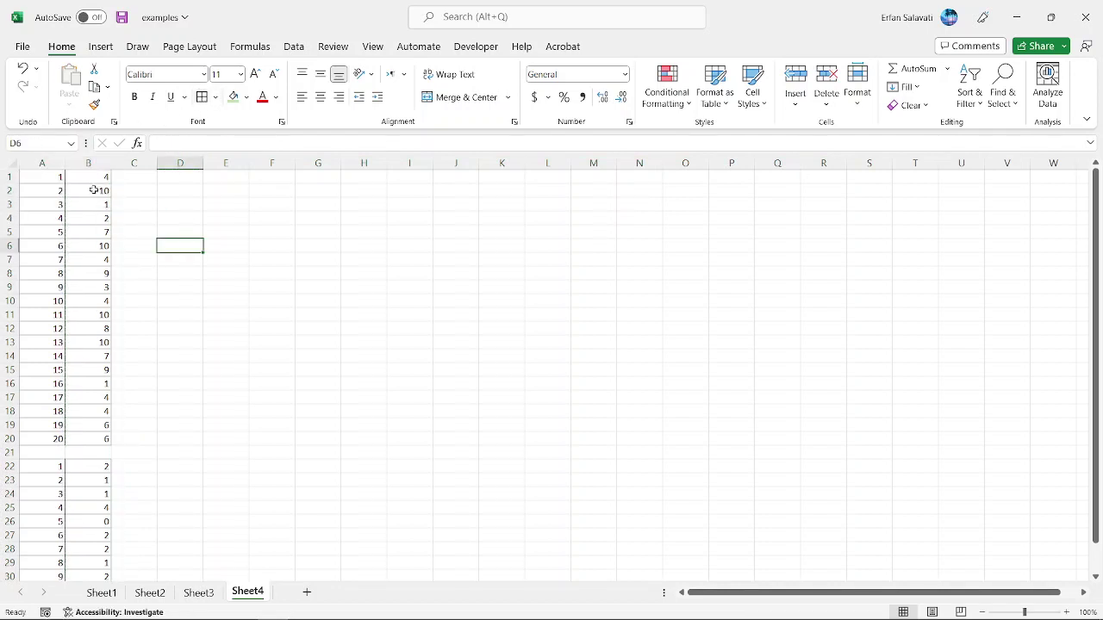
- Start the counted range in B22 at row 1 so the formula reads =COUNTIF($B$1:$B$20,$A22)
{"action": "left_click", "coordinate": [99, 179]}
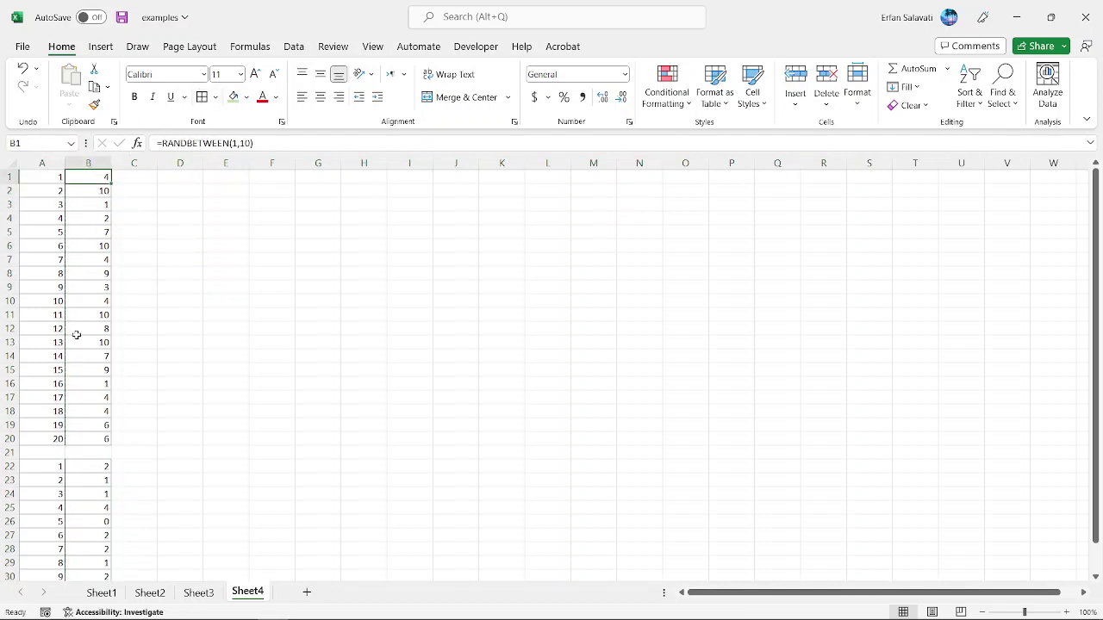
{"action": "left_click", "coordinate": [96, 466]}
{"action": "left_click", "coordinate": [217, 142]}
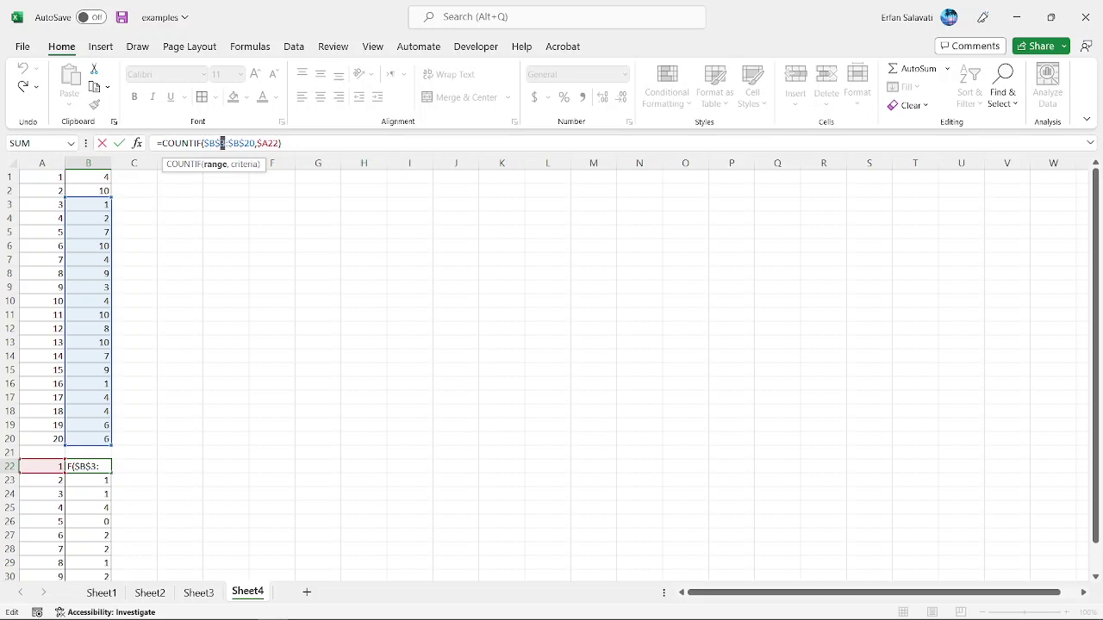
{"action": "type", "text": "1"}
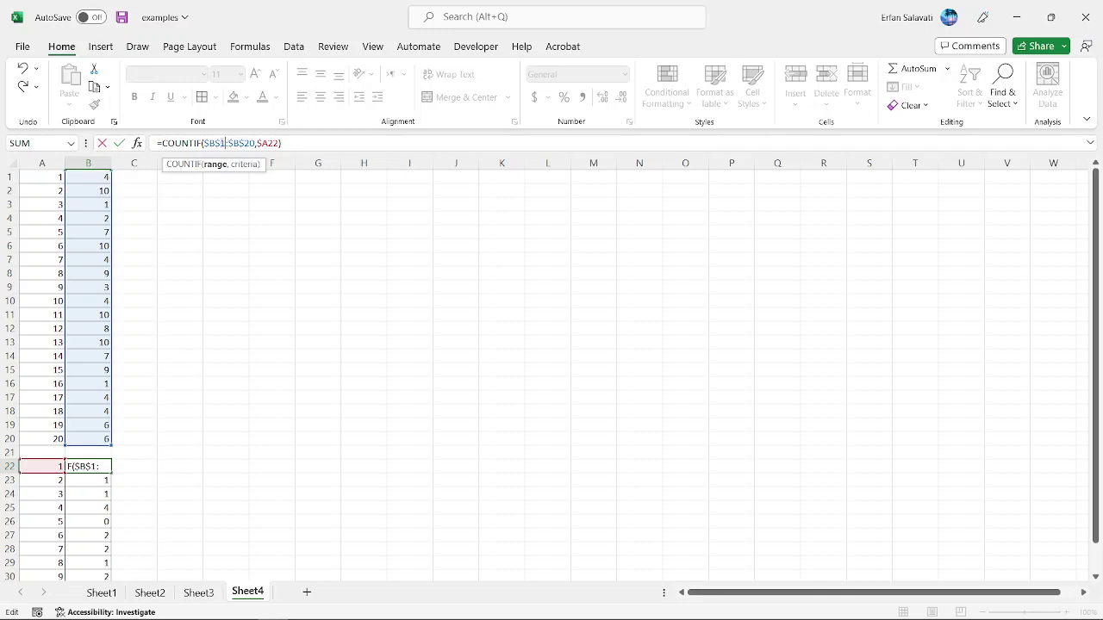
{"action": "key", "text": "ctrl+Return"}
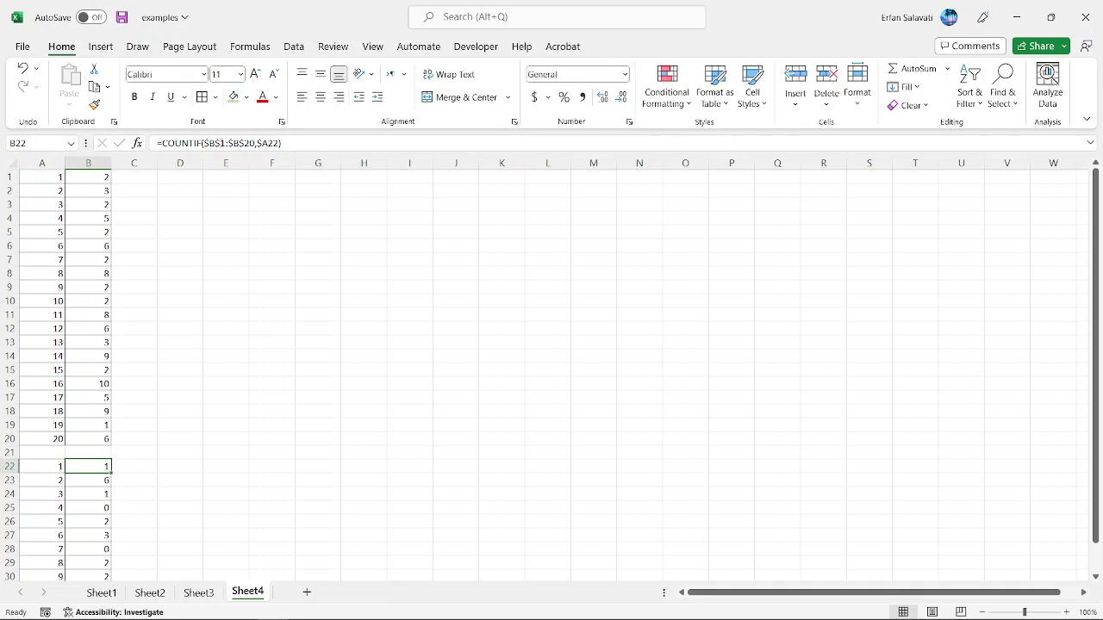
- Fix only the rows of the counted range in B22 so the formula reads =COUNTIF(B$1:B$20,$A22)
{"action": "left_click", "coordinate": [222, 143]}
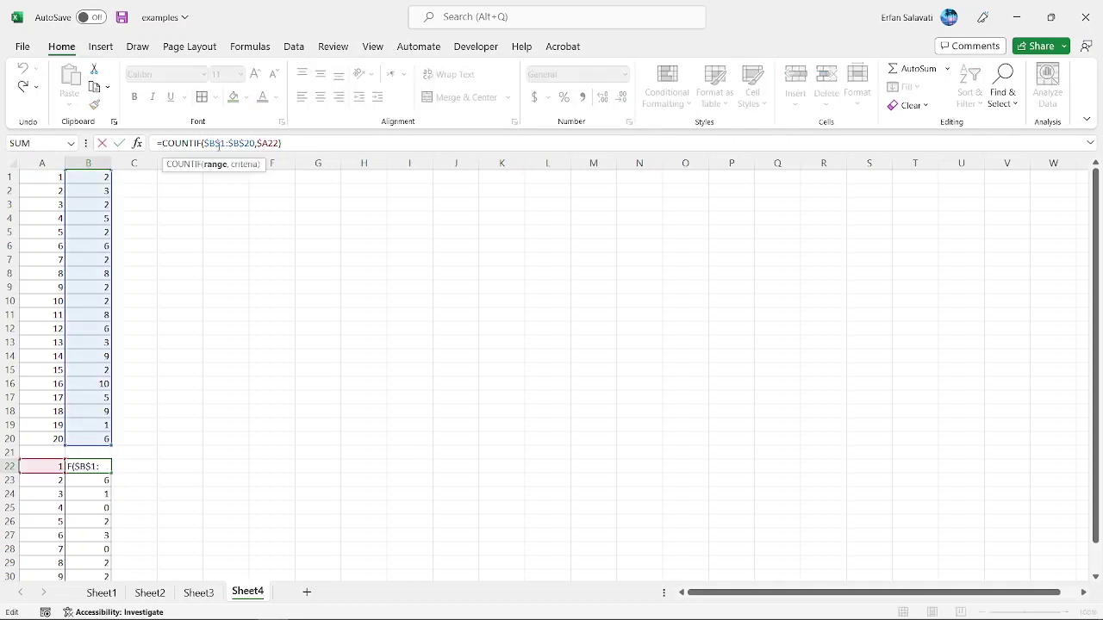
{"action": "key", "text": "F4"}
{"action": "left_click_drag", "start_coordinate": [222, 143], "coordinate": [250, 172]}
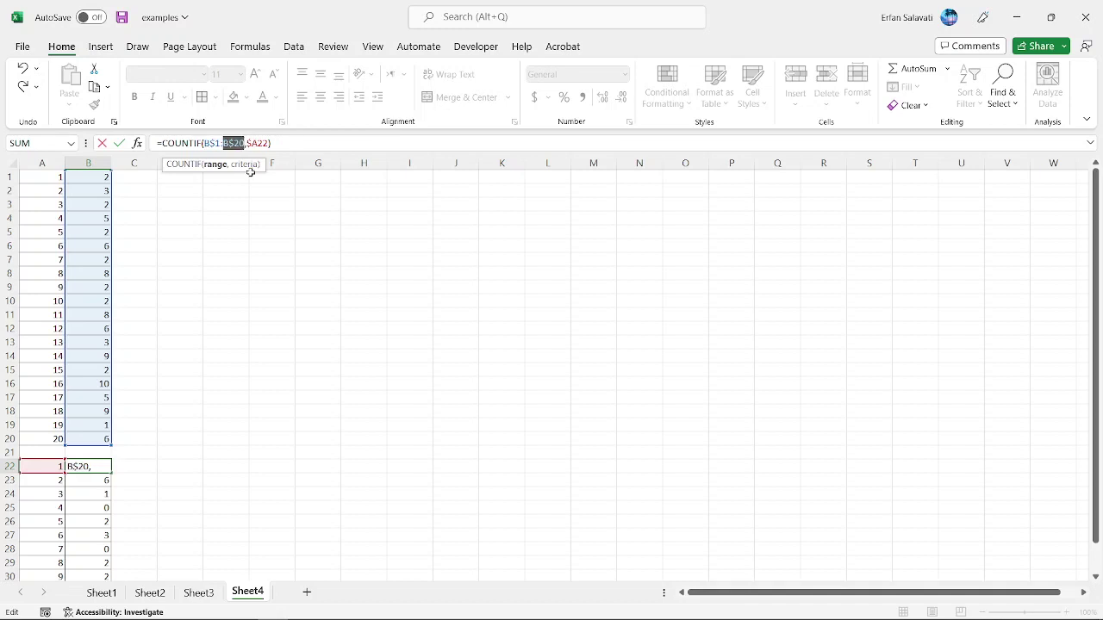
{"action": "key", "text": "ctrl+Return"}
- Copy the corrected COUNTIF formula from B22 down through B31
{"action": "key", "text": "ctrl+c"}
{"action": "key", "text": "ctrl+shift+Down"}
{"action": "key", "text": "ctrl+v"}
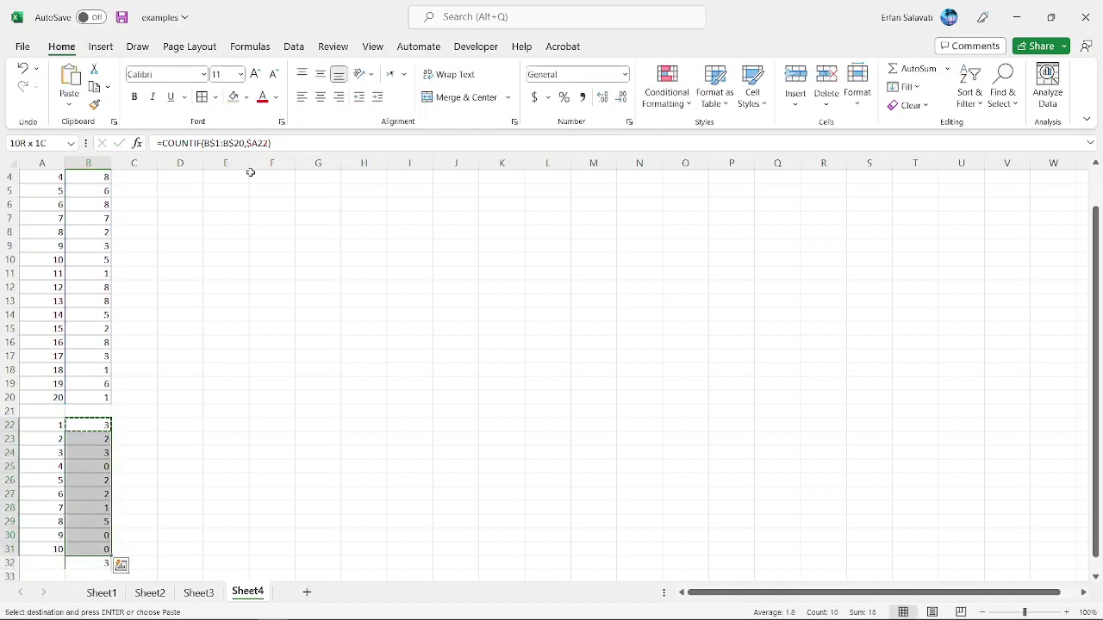
{"action": "key", "text": "Down"}
{"action": "key", "text": "ctrl+Down"}
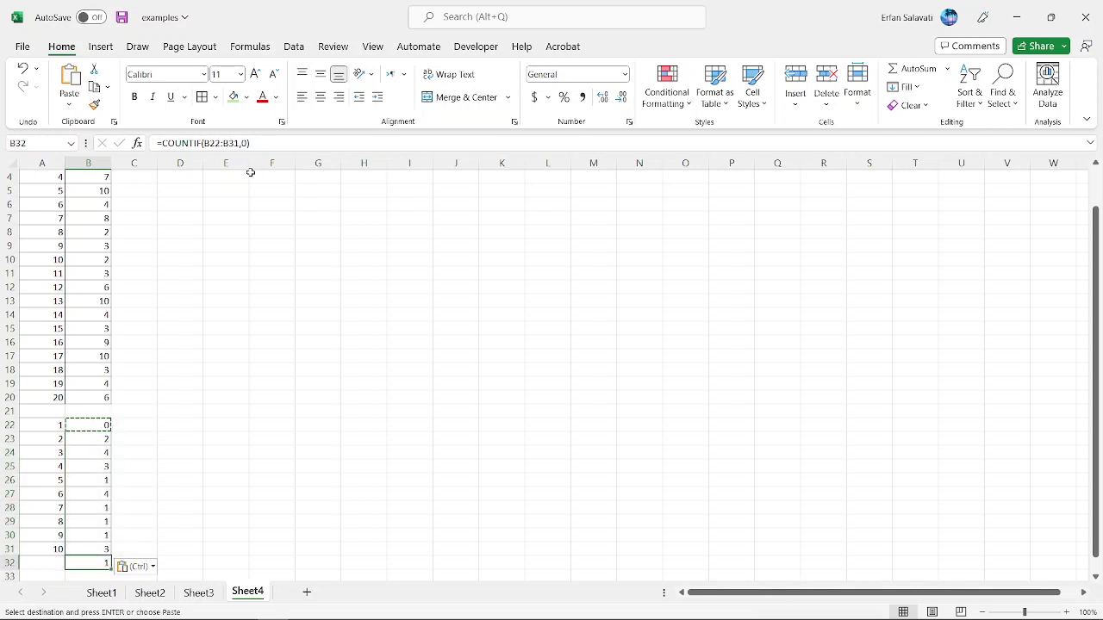
- Copy the whole of column B into columns C to Q to repeat the simulation
{"action": "key", "text": "Up"}
{"action": "key", "text": "Up"}
{"action": "key", "text": "ctrl+Up"}
{"action": "key", "text": "ctrl+Up"}
{"action": "key", "text": "ctrl+Up"}
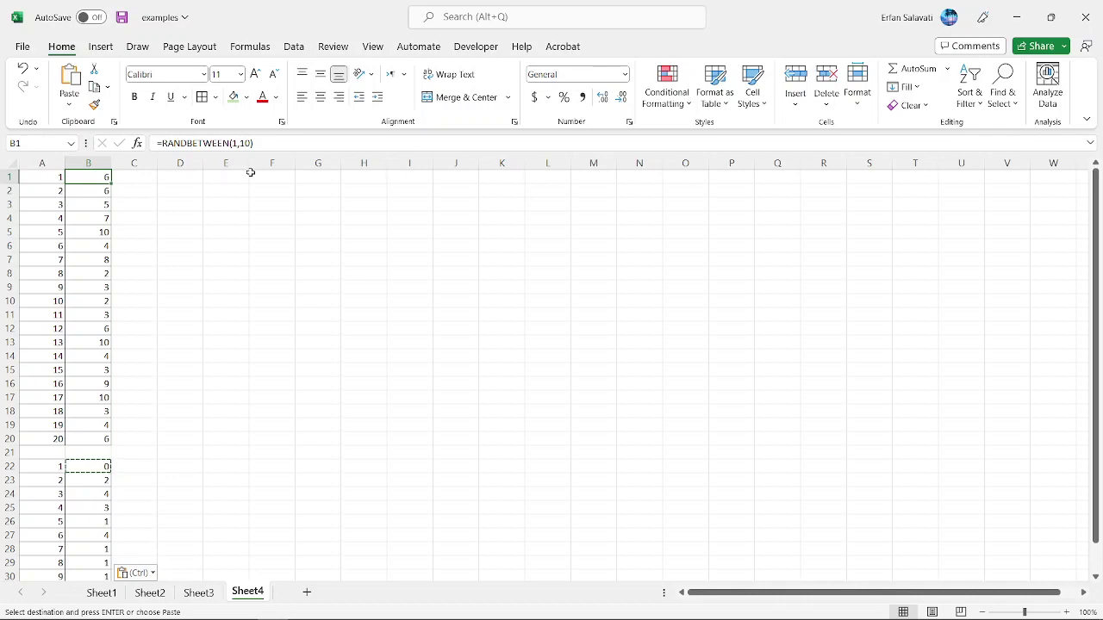
{"action": "left_click", "coordinate": [87, 162]}
{"action": "left_click_drag", "start_coordinate": [131, 163], "coordinate": [796, 168]}
{"action": "key", "text": "ctrl+v"}
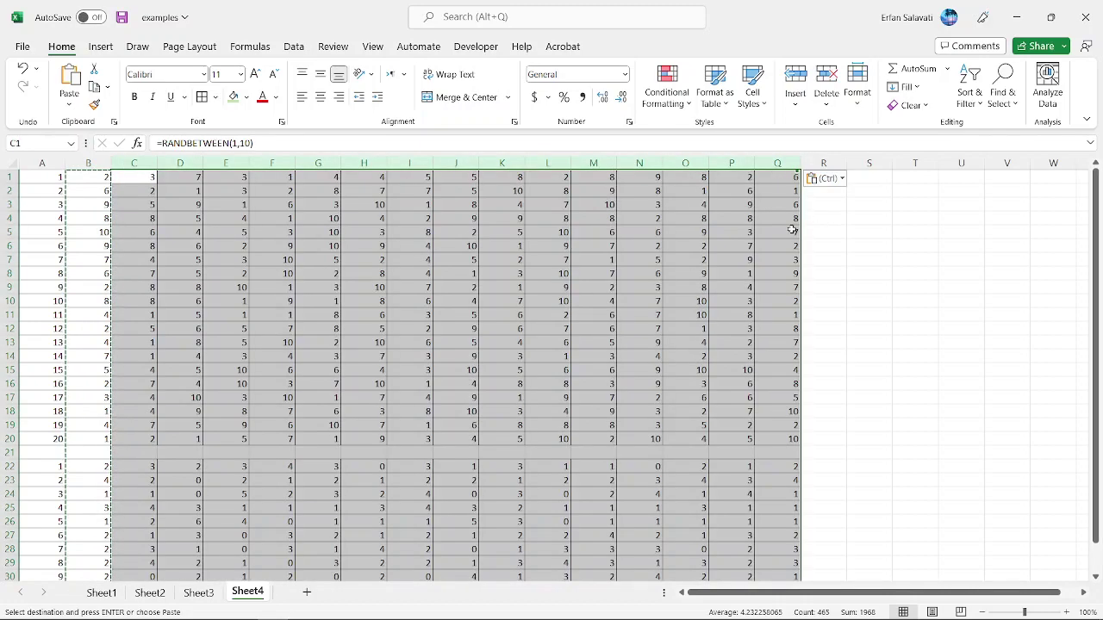
- Examine whether the COUNTIF formula in K22 counts the random numbers of column K and matches its ones
{"action": "scroll", "coordinate": [549, 350], "scroll_direction": "down", "scroll_amount": 2}
{"action": "scroll", "coordinate": [549, 350], "scroll_direction": "up", "scroll_amount": 2}
{"action": "left_click", "coordinate": [460, 202]}
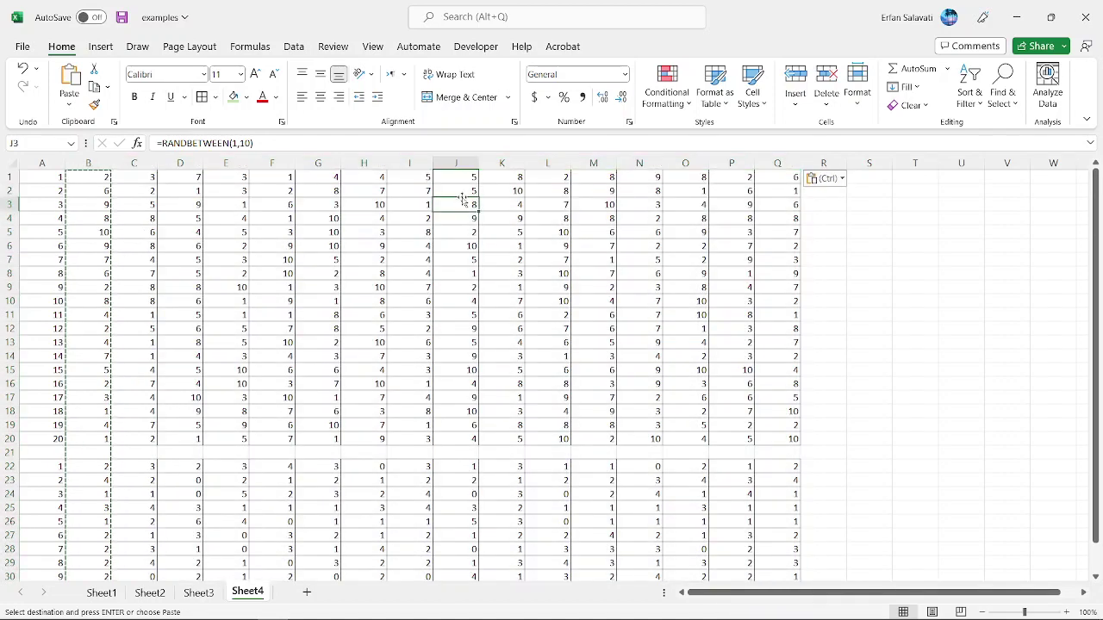
{"action": "left_click", "coordinate": [472, 178]}
{"action": "left_click_drag", "start_coordinate": [500, 178], "coordinate": [519, 440]}
{"action": "scroll", "coordinate": [542, 472], "scroll_direction": "down", "scroll_amount": 2}
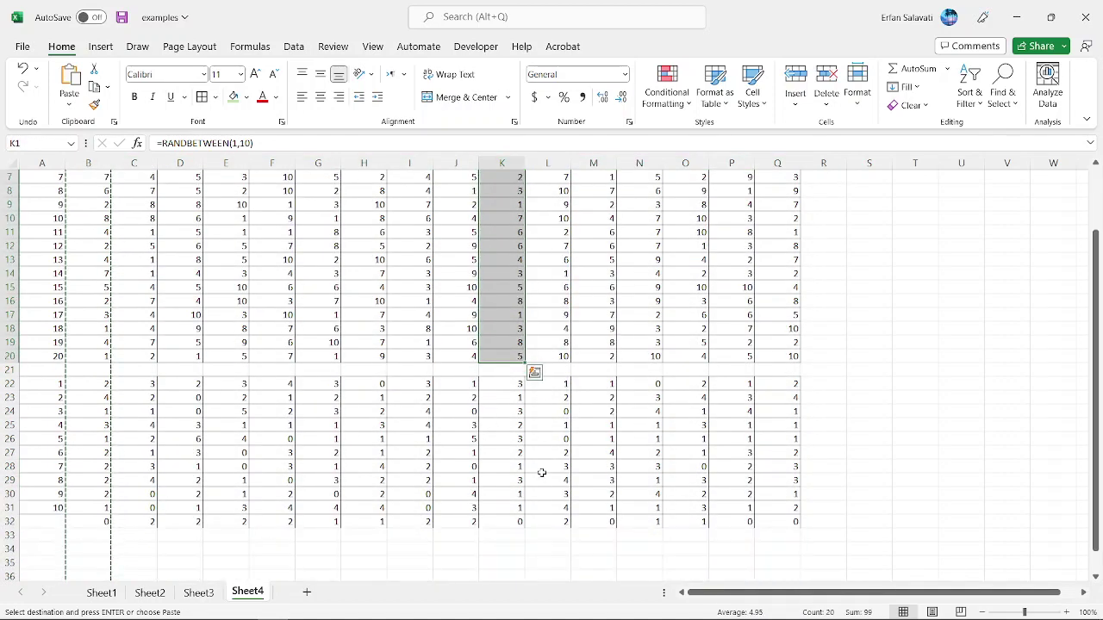
{"action": "left_click", "coordinate": [503, 386]}
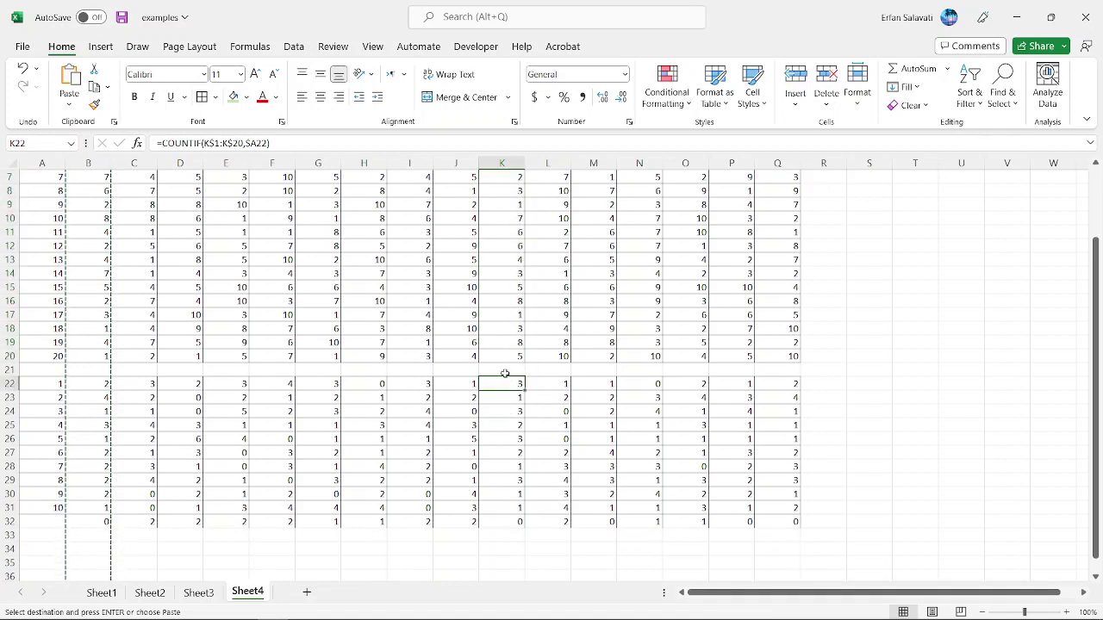
{"action": "scroll", "coordinate": [504, 384], "scroll_direction": "up", "scroll_amount": 2}
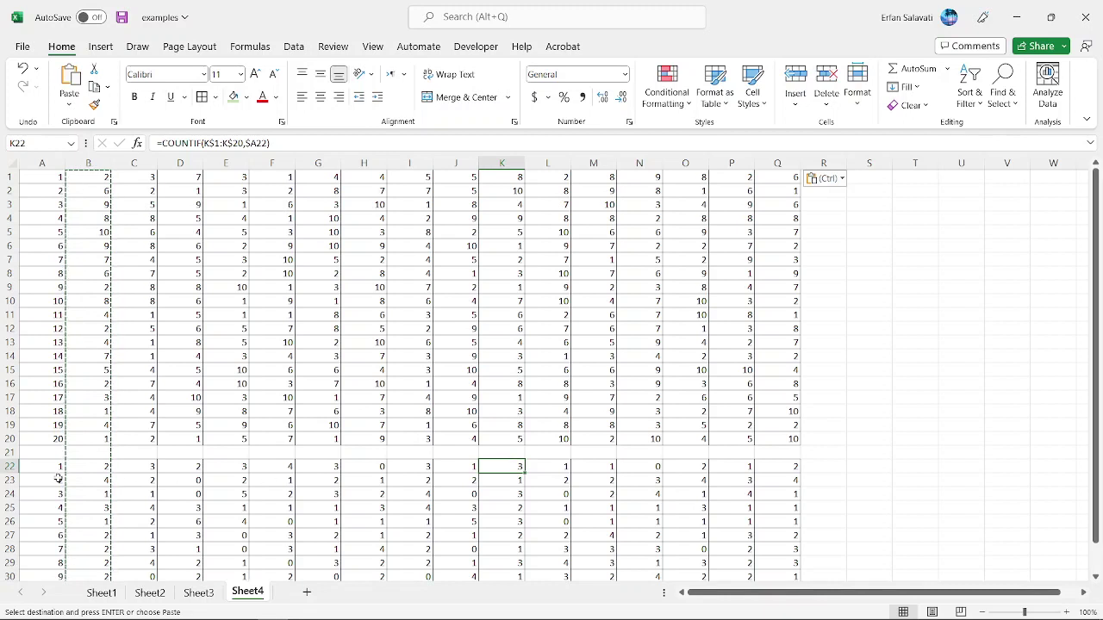
{"action": "left_click", "coordinate": [17, 468]}
{"action": "left_click", "coordinate": [517, 466]}
{"action": "left_click", "coordinate": [515, 246]}
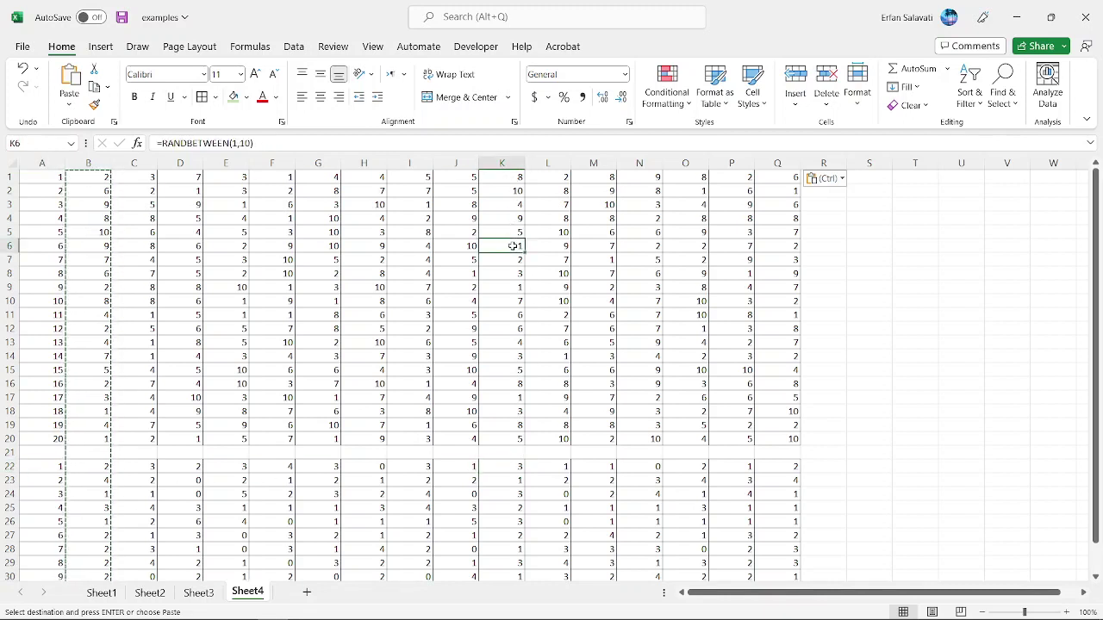
{"action": "left_click", "coordinate": [515, 288]}
{"action": "left_click", "coordinate": [507, 399]}
{"action": "scroll", "coordinate": [515, 468], "scroll_direction": "down", "scroll_amount": 3}
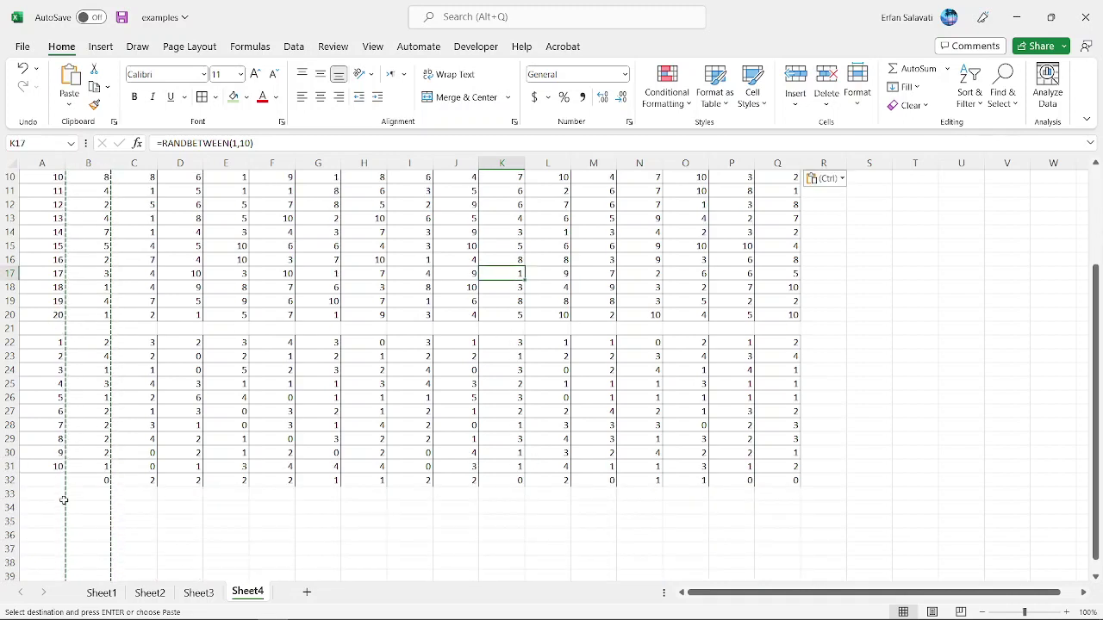
- Fill the whole of row 32, which holds the missing-number counts, with light green
{"action": "left_click", "coordinate": [9, 480]}
{"action": "left_click", "coordinate": [233, 96]}
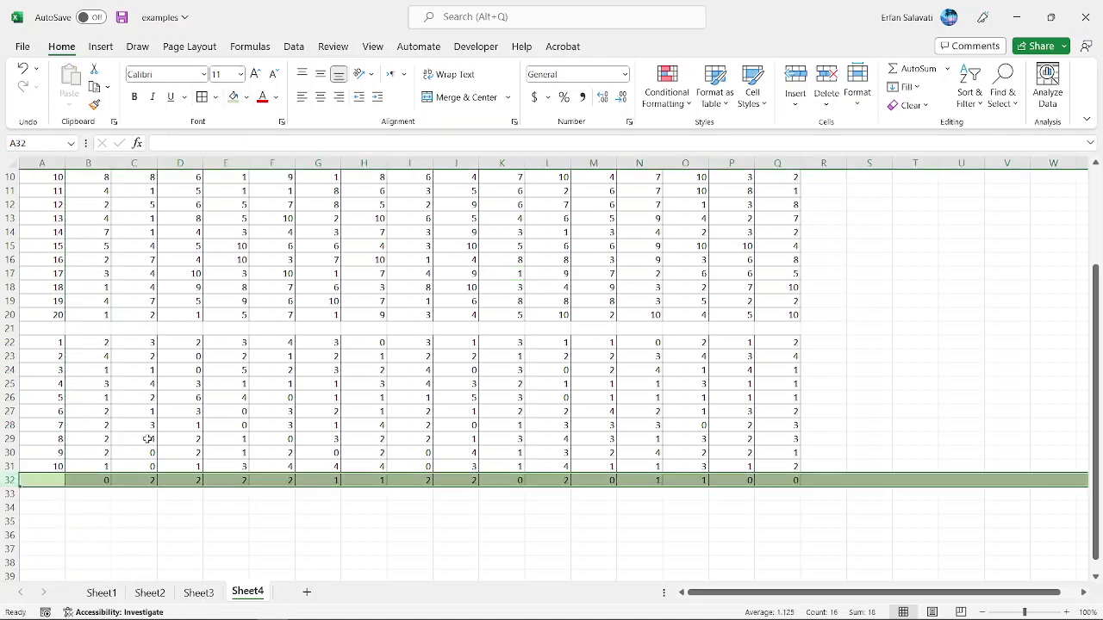
{"action": "left_click", "coordinate": [364, 507]}
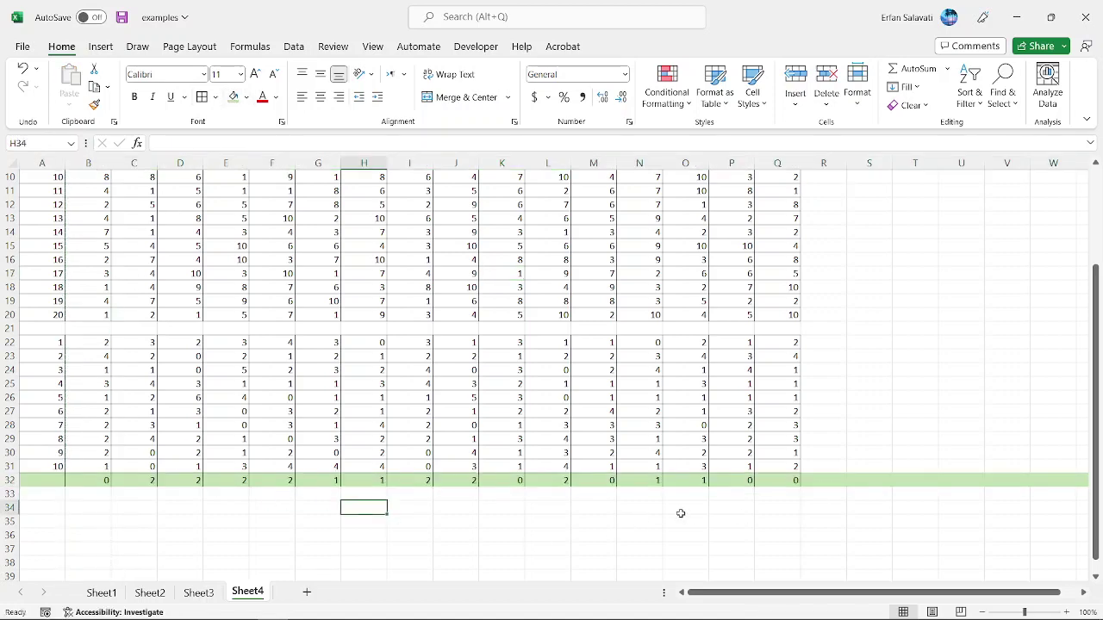
- Auto-fit the widths of all columns from A to far beyond the filled simulation columns
{"action": "scroll", "coordinate": [692, 512], "scroll_direction": "up", "scroll_amount": 1}
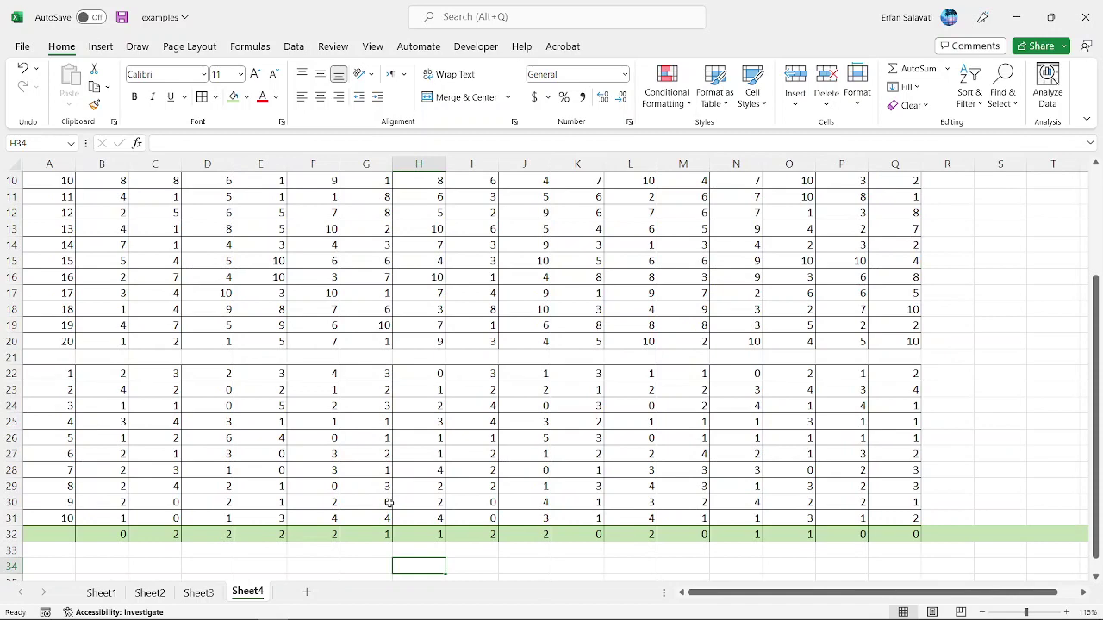
{"action": "scroll", "coordinate": [390, 503], "scroll_direction": "down", "scroll_amount": 1}
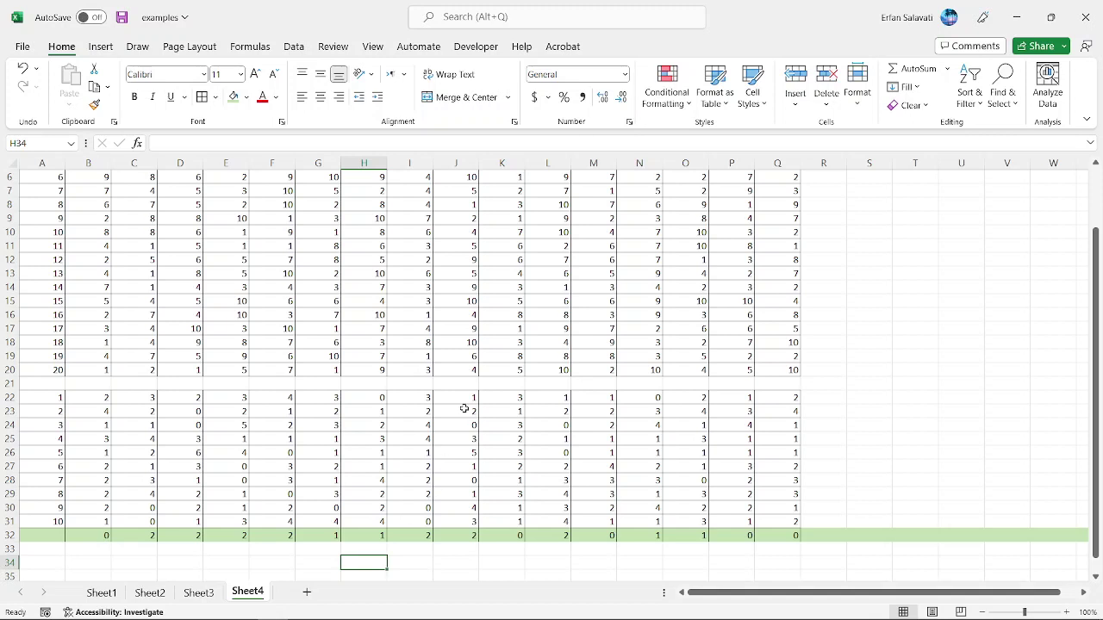
{"action": "scroll", "coordinate": [464, 409], "scroll_direction": "down", "scroll_amount": 1}
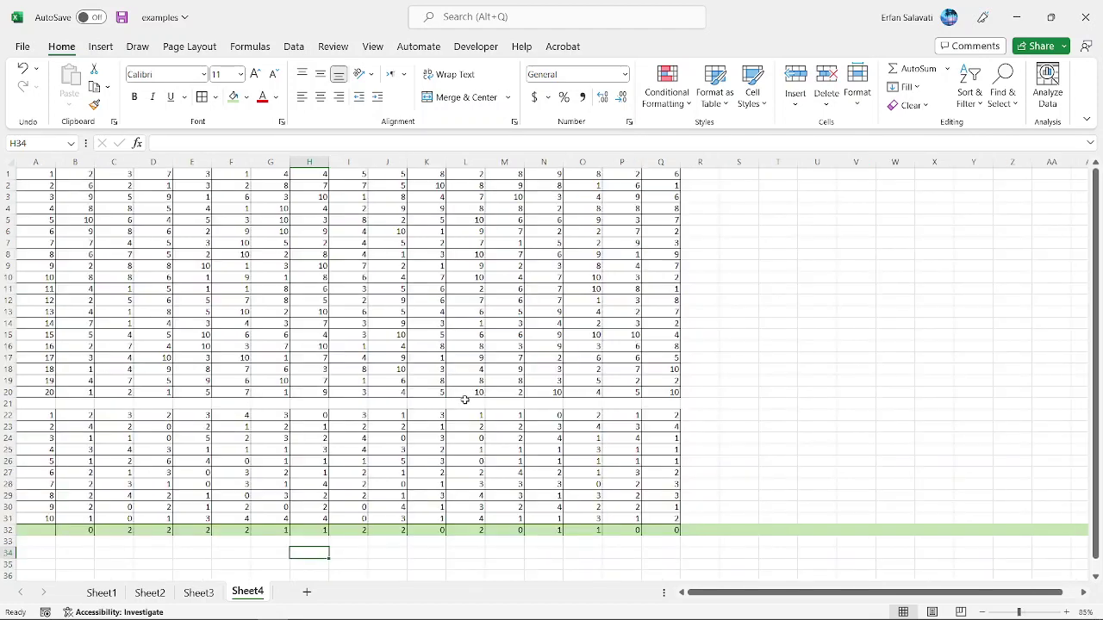
{"action": "left_click", "coordinate": [41, 162]}
{"action": "left_click_drag", "start_coordinate": [85, 163], "coordinate": [651, 162]}
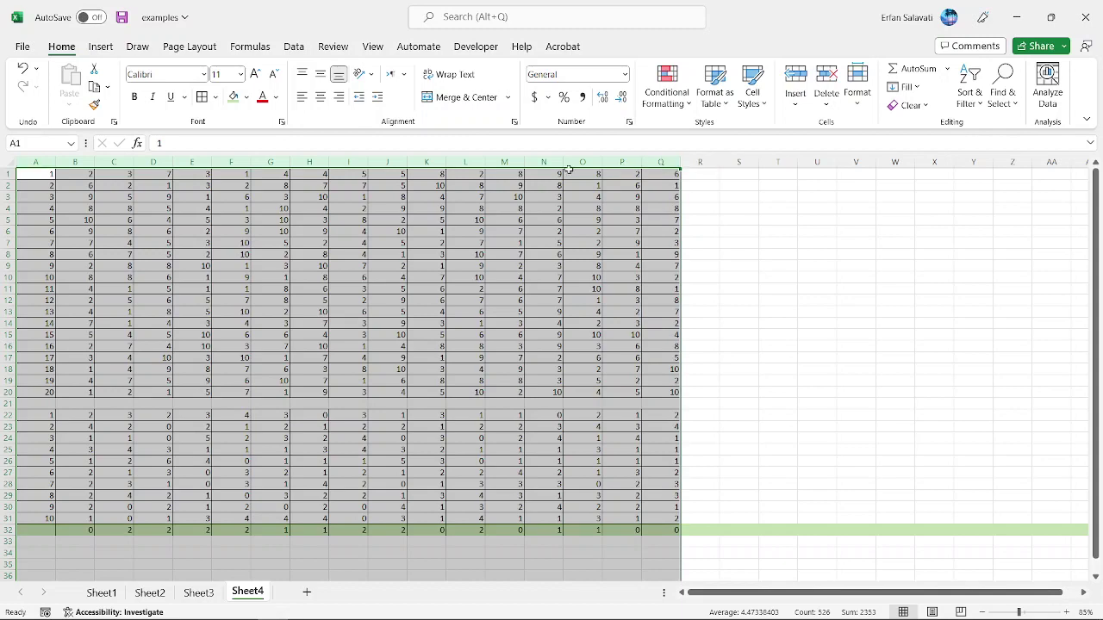
{"action": "scroll", "coordinate": [759, 253], "scroll_direction": "down", "scroll_amount": 1}
{"action": "scroll", "coordinate": [759, 252], "scroll_direction": "down", "scroll_amount": 3}
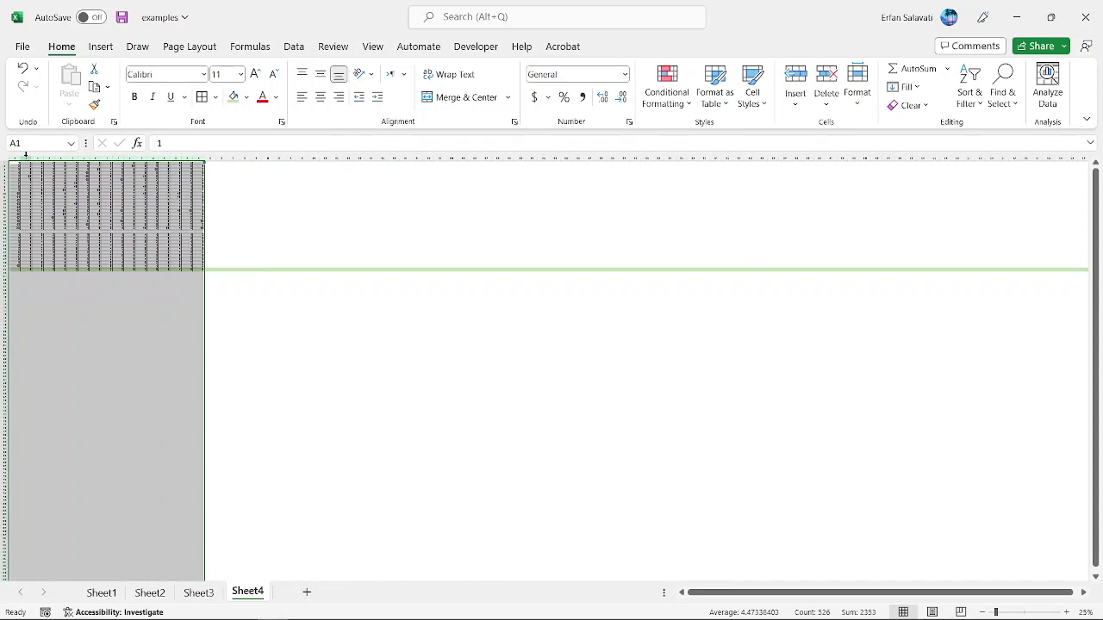
{"action": "left_click", "coordinate": [26, 165]}
{"action": "left_click", "coordinate": [25, 157]}
{"action": "key", "text": "ctrl+c"}
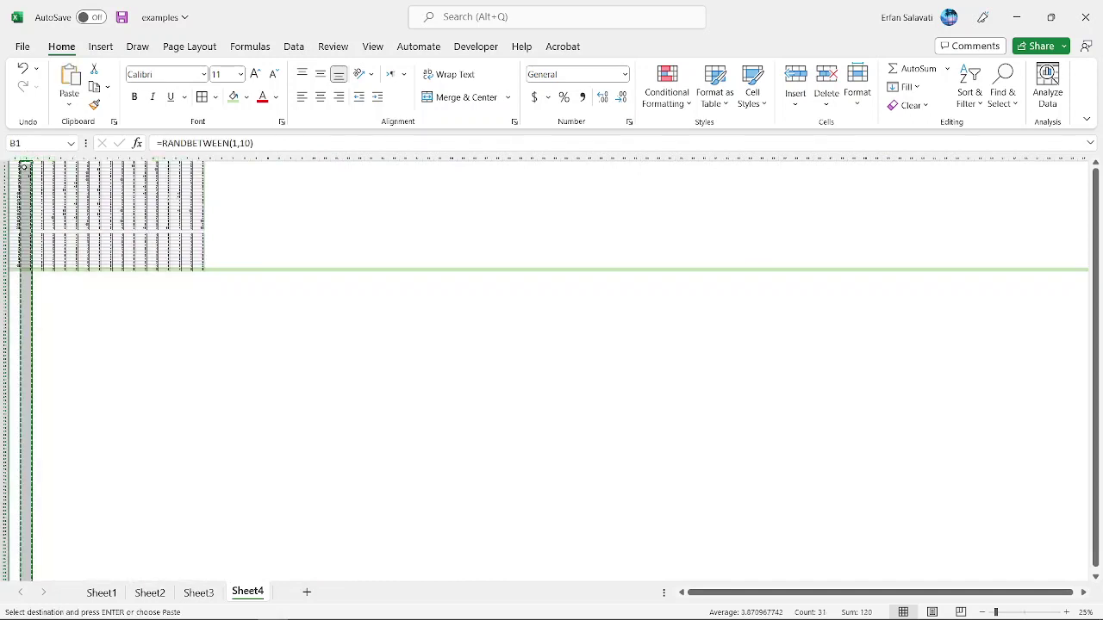
{"action": "left_click_drag", "start_coordinate": [14, 158], "coordinate": [1053, 168]}
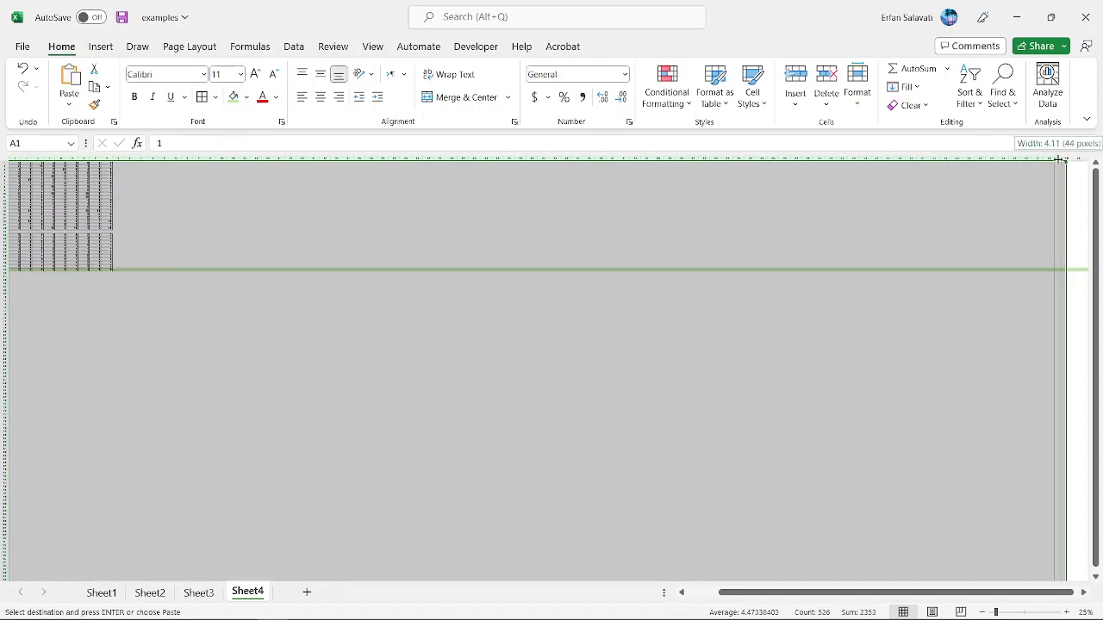
{"action": "double_click", "coordinate": [1061, 158]}
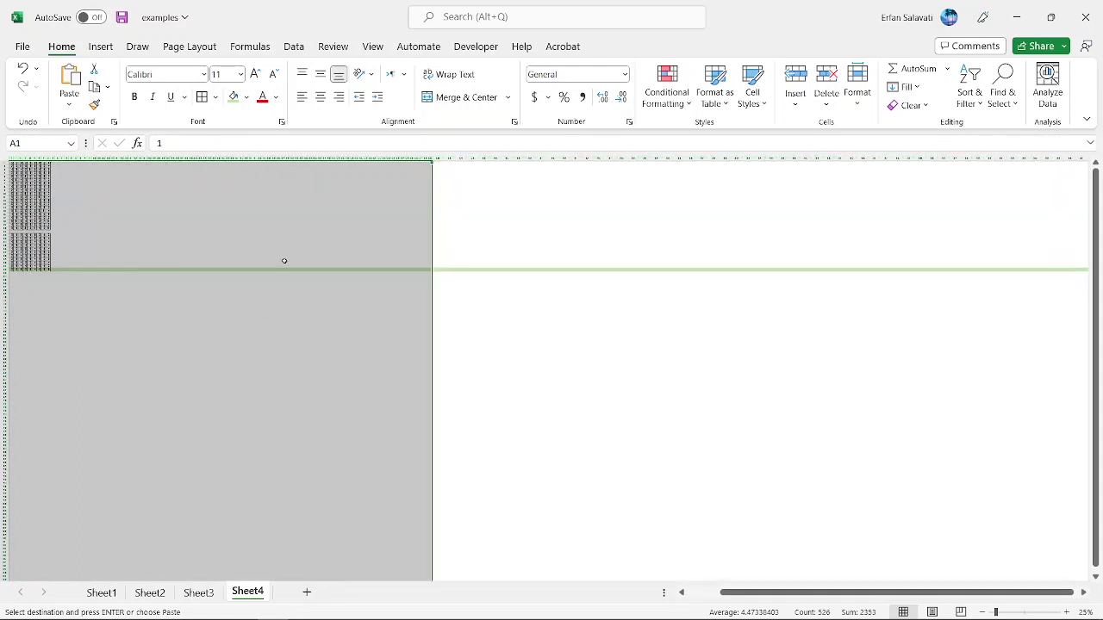
- Copy the whole of column J into columns R to EU to add many more simulation runs
{"action": "left_click", "coordinate": [16, 158]}
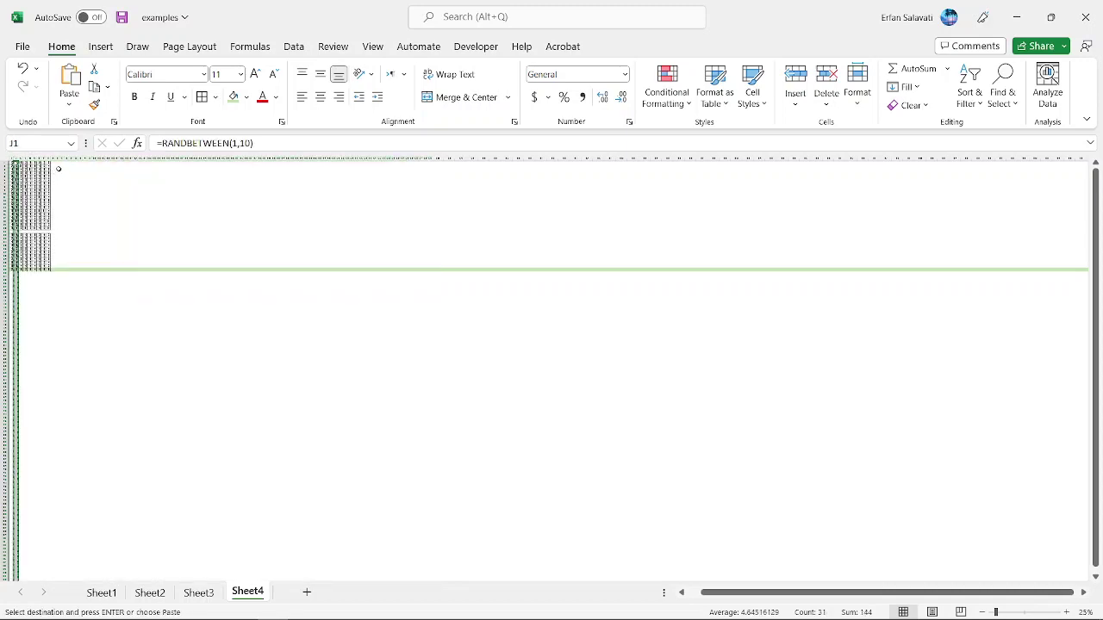
{"action": "scroll", "coordinate": [48, 172], "scroll_direction": "up", "scroll_amount": 3}
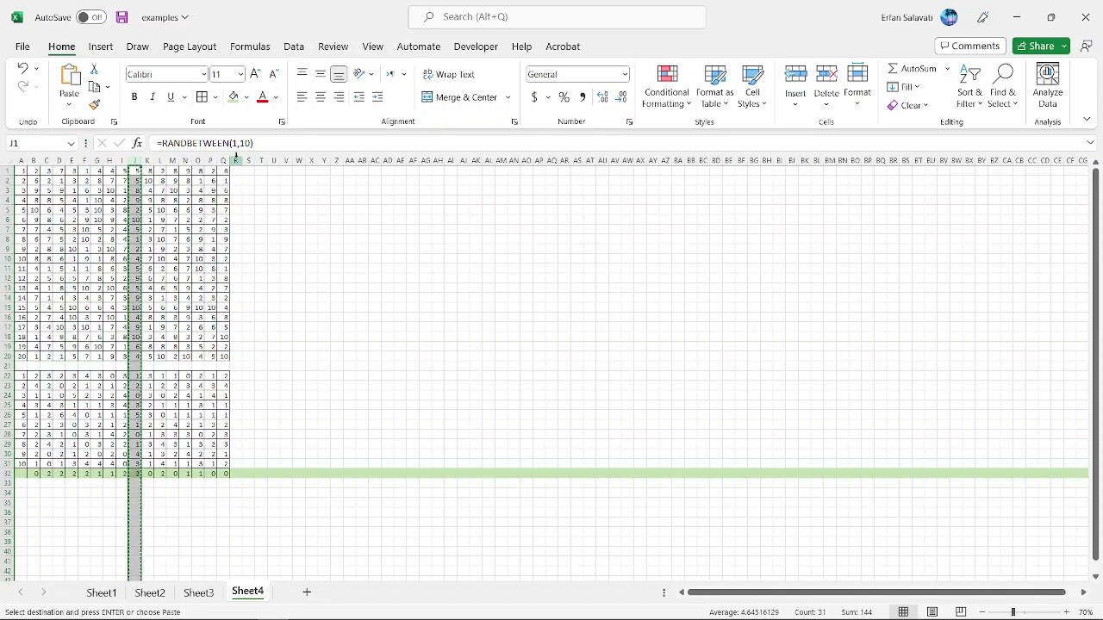
{"action": "left_click_drag", "start_coordinate": [235, 161], "coordinate": [1099, 168]}
{"action": "key", "text": "ctrl+v"}
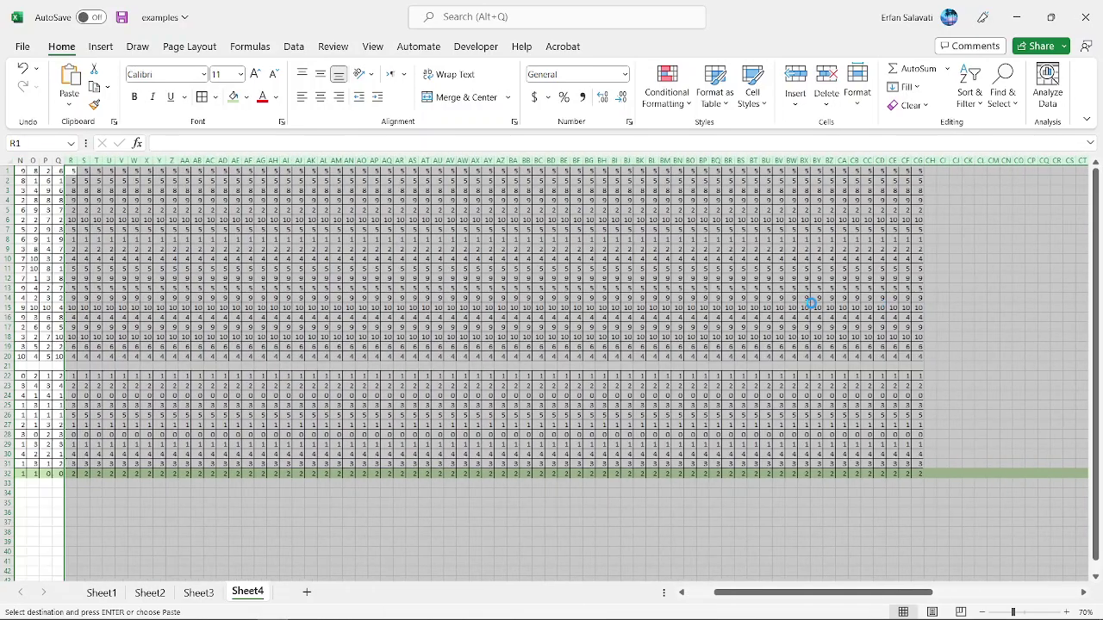
- Check how many columns are filled by selecting row 6, and cancel the pending copy
{"action": "scroll", "coordinate": [689, 343], "scroll_direction": "down", "scroll_amount": 2}
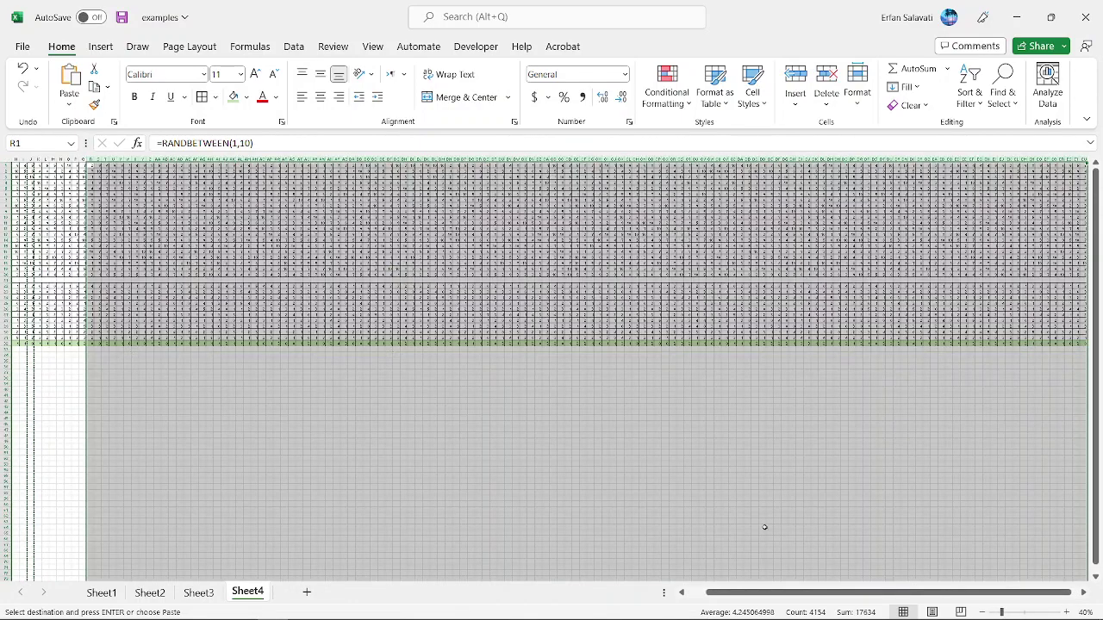
{"action": "left_click_drag", "start_coordinate": [741, 592], "coordinate": [748, 592]}
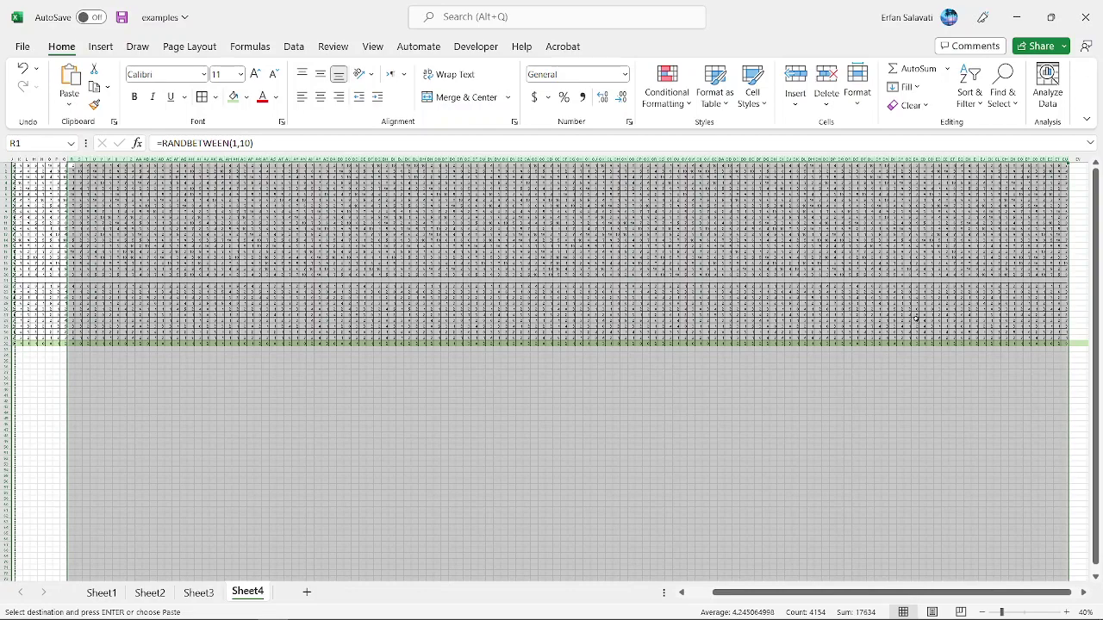
{"action": "left_click", "coordinate": [742, 193]}
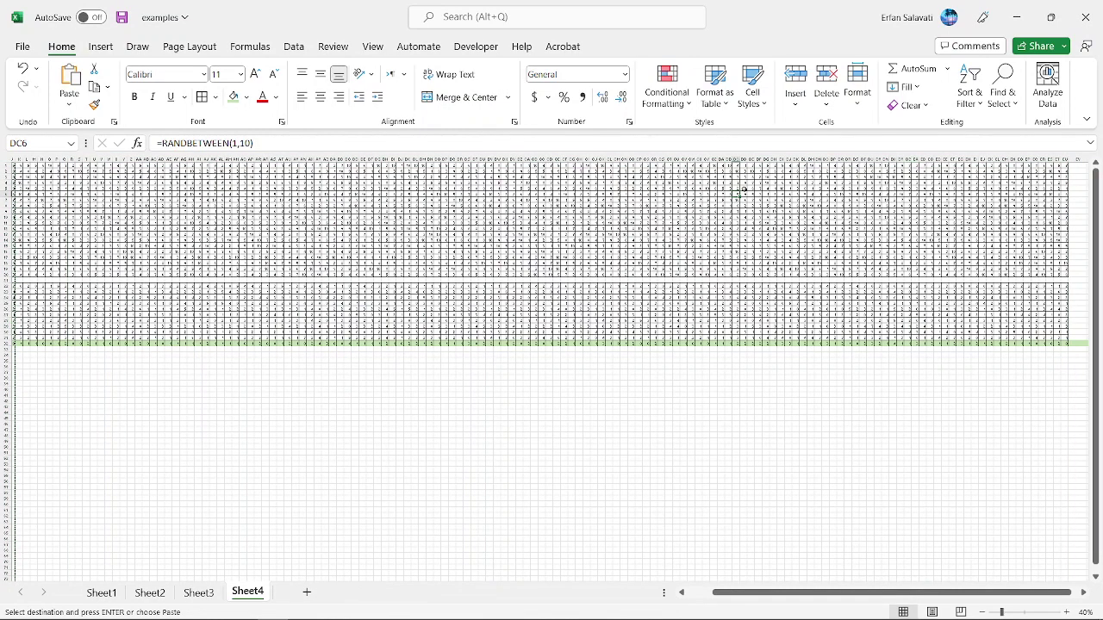
{"action": "key", "text": "shift+space"}
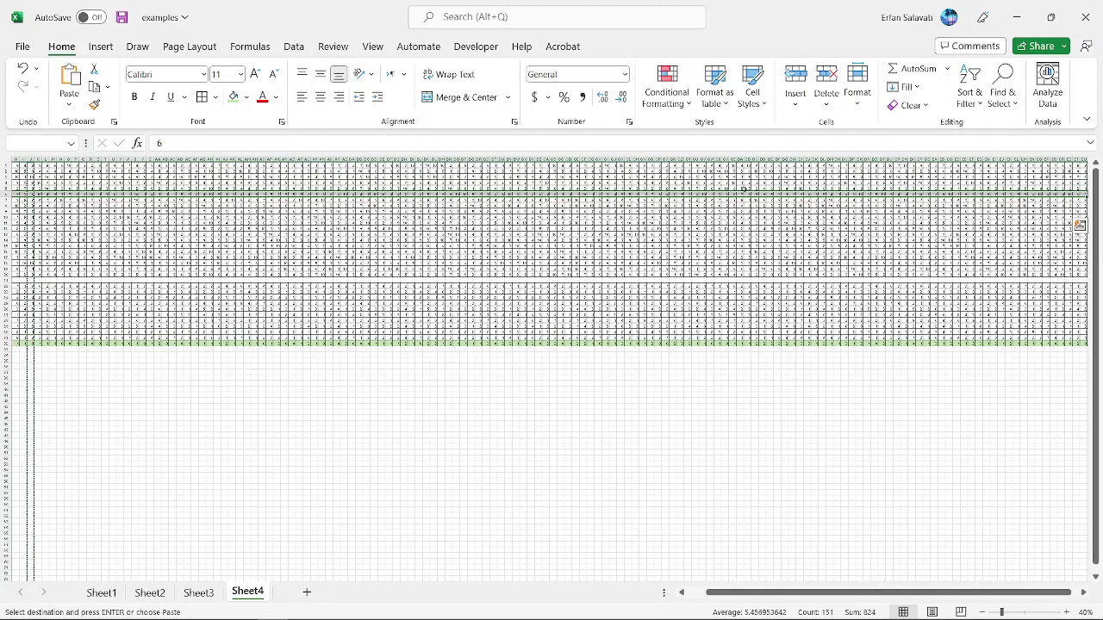
{"action": "key", "text": "Home"}
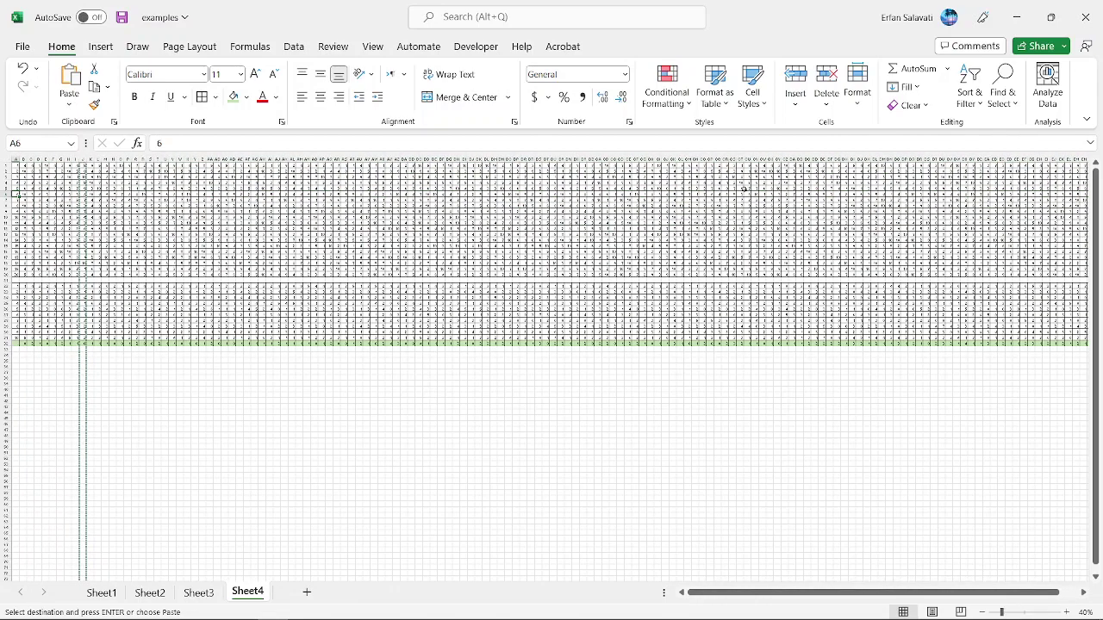
{"action": "left_click", "coordinate": [411, 412]}
{"action": "key", "text": "Escape"}
- Review the missing-number counts in row 32 against the probability question on the slide, and inspect the formula in B32
{"action": "scroll", "coordinate": [266, 382], "scroll_direction": "up", "scroll_amount": 6}
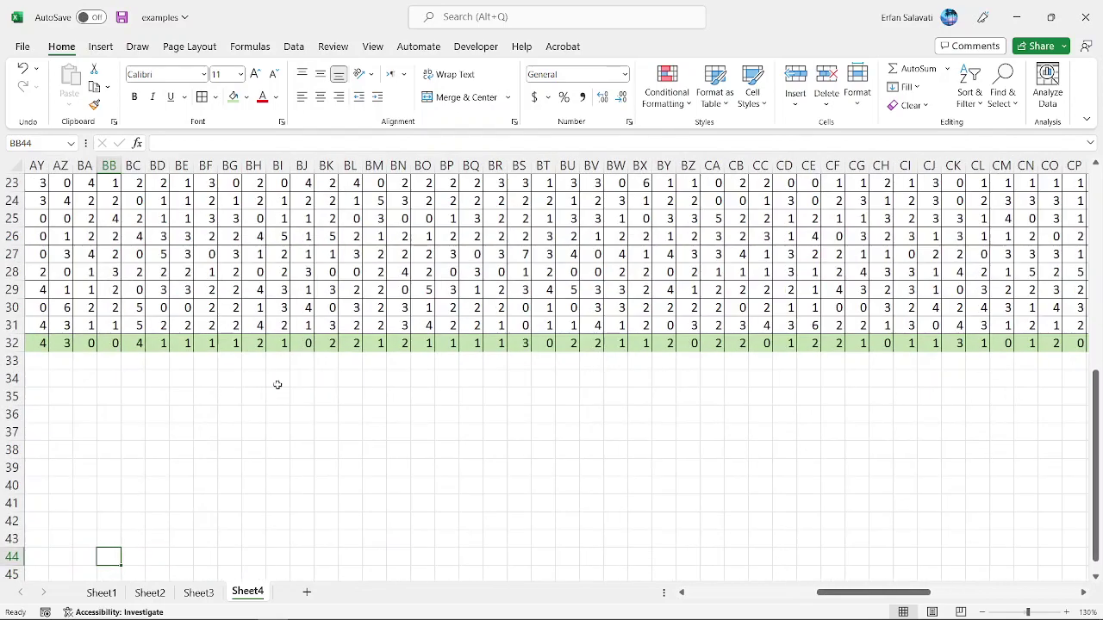
{"action": "left_click_drag", "start_coordinate": [838, 593], "coordinate": [663, 592]}
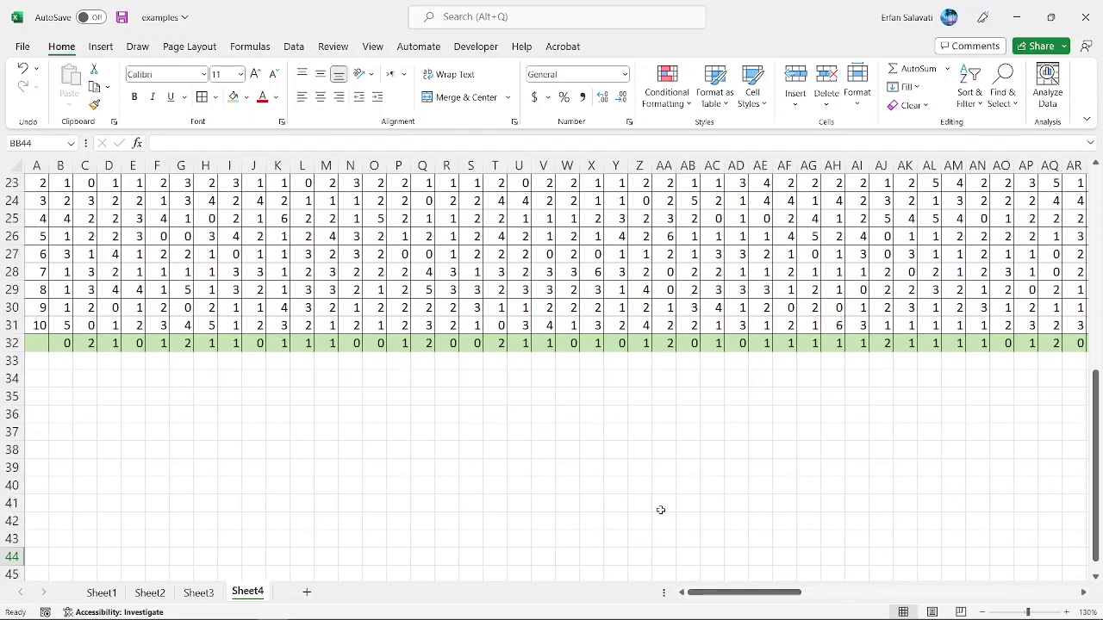
{"action": "key", "text": "alt+Tab"}
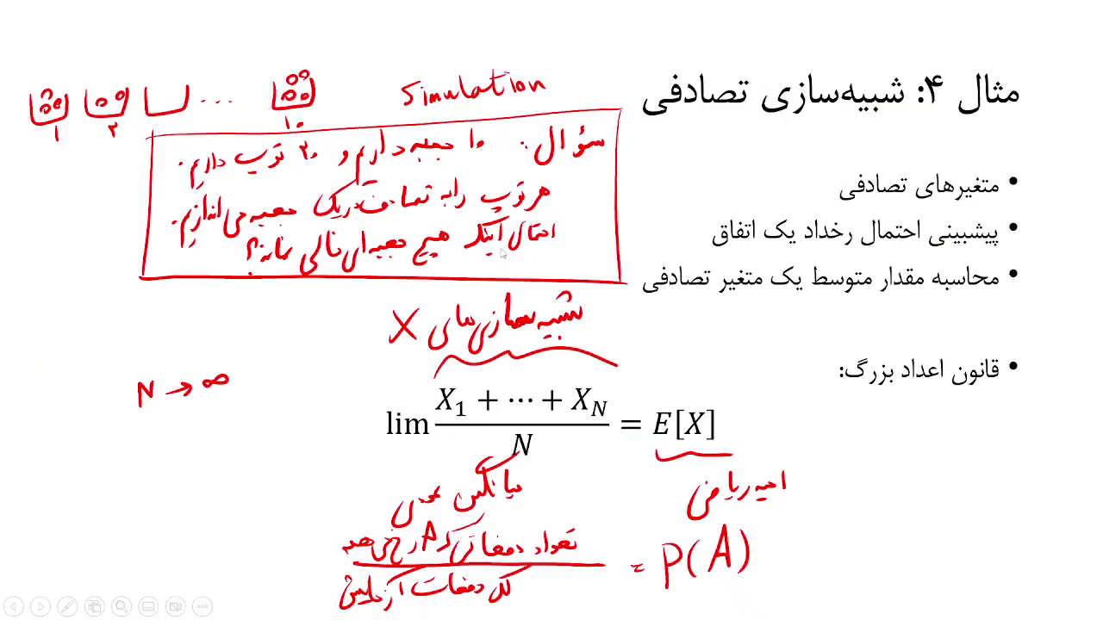
{"action": "key", "text": "alt+Tab"}
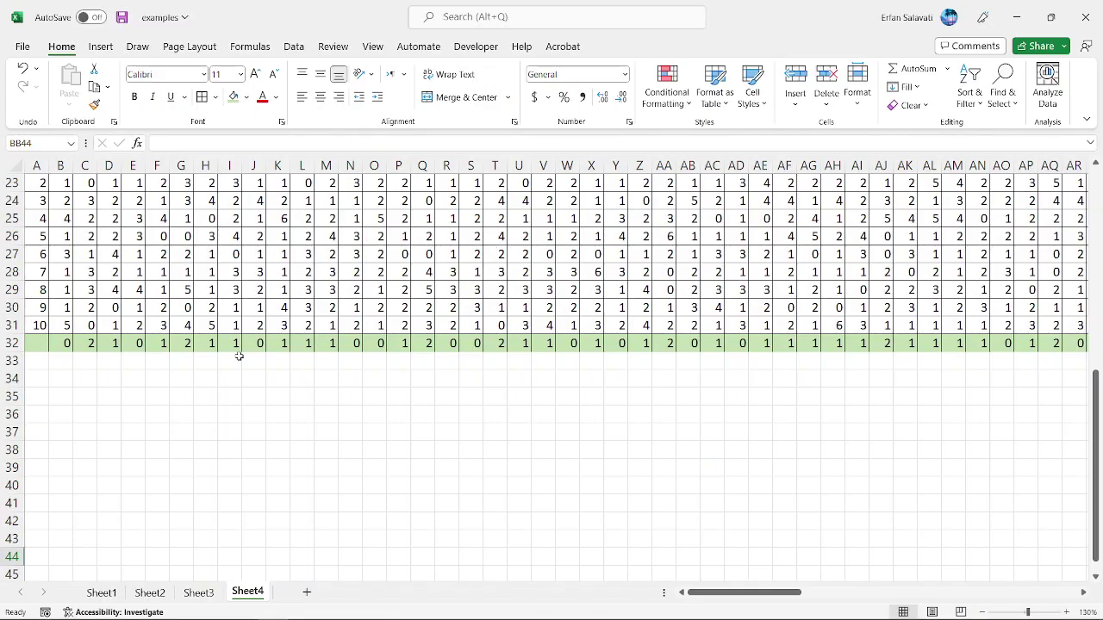
{"action": "left_click", "coordinate": [57, 344]}
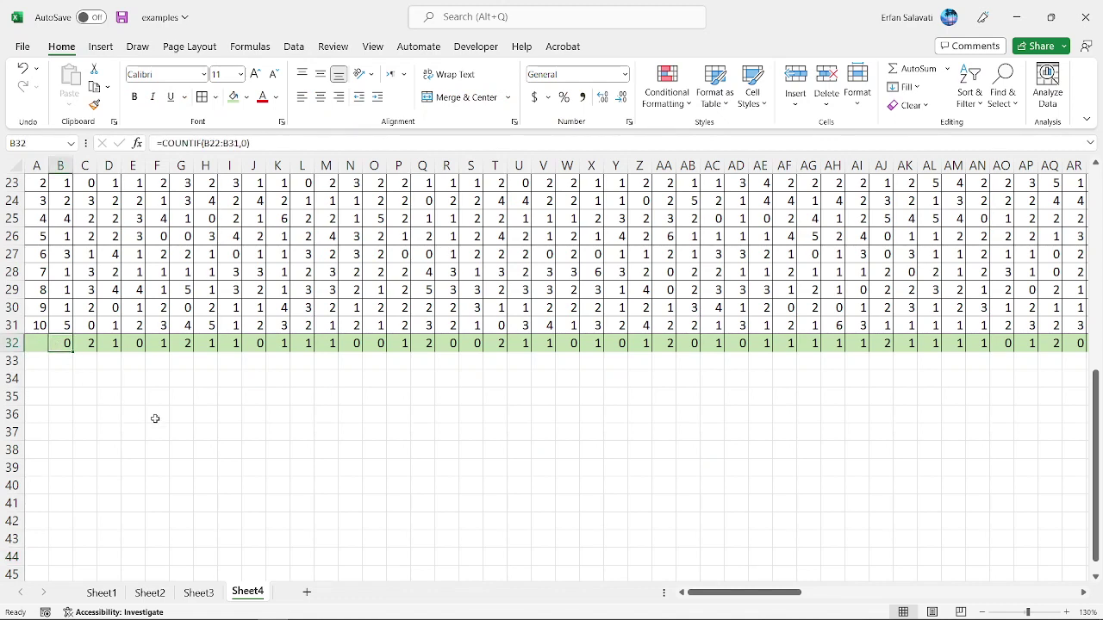
- Give cell B34, two rows below the first missing-number count, an orange fill
{"action": "key", "text": "Down"}
{"action": "key", "text": "Down"}
{"action": "left_click", "coordinate": [248, 96]}
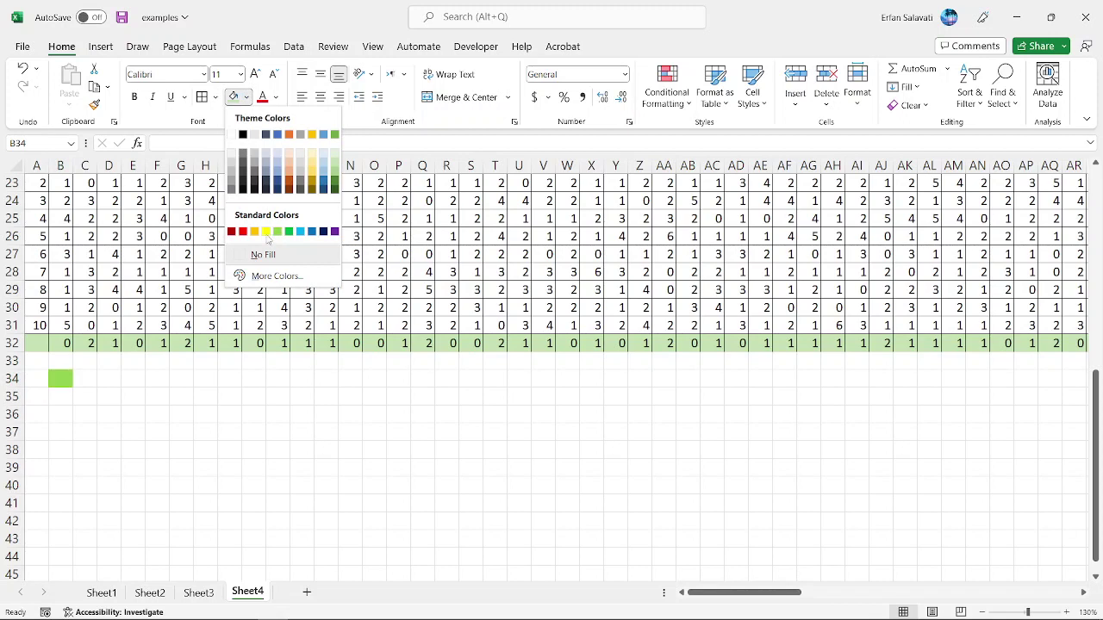
{"action": "left_click", "coordinate": [265, 232]}
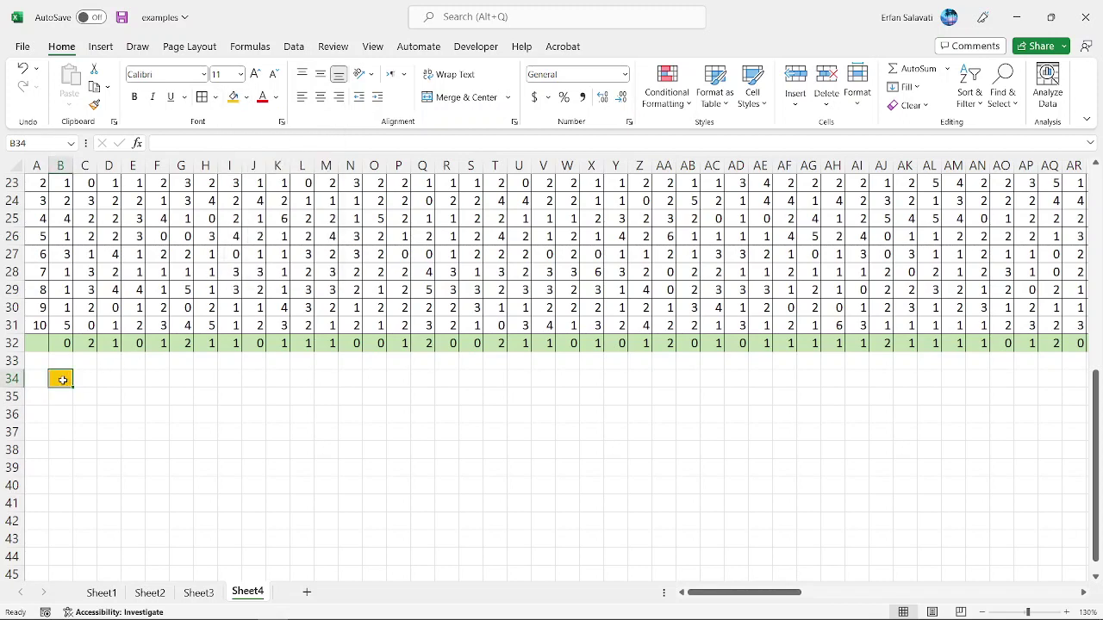
- Enter =COUNTIF(B32:EU32,0)/COUNT(B32:EU32) in B34 to get the share of simulation runs with no missing number
{"action": "type", "text": "=cou"}
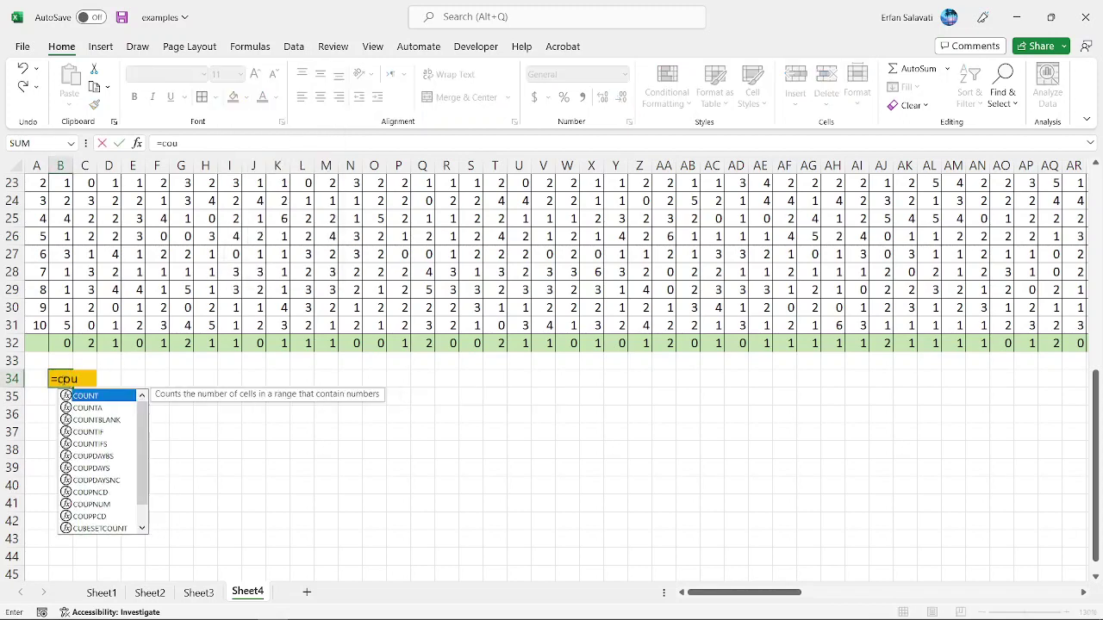
{"action": "type", "text": "ntif("}
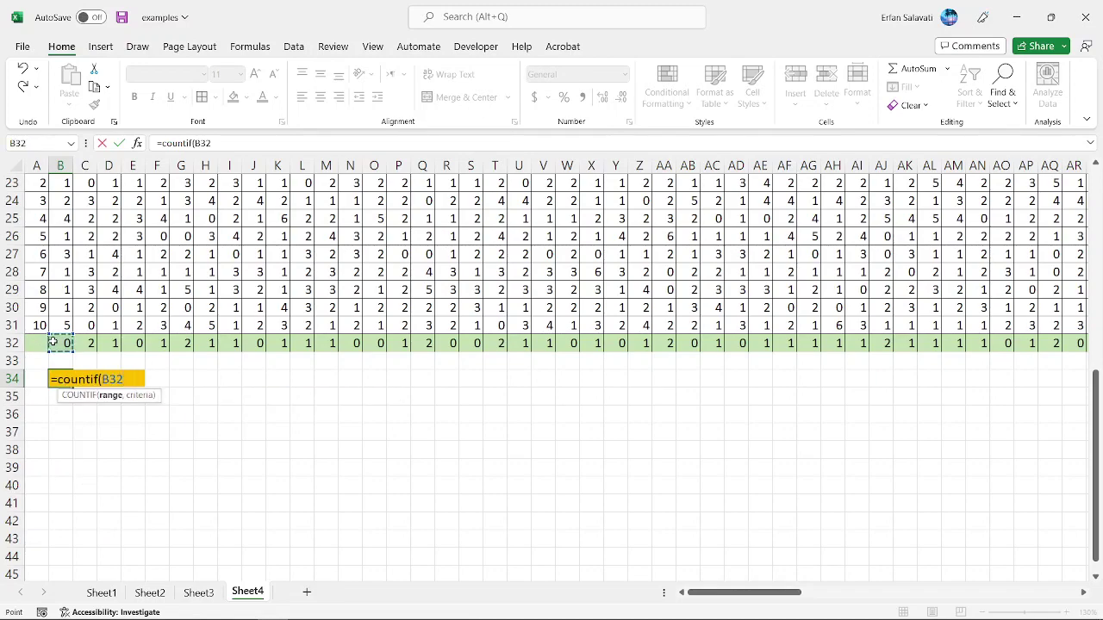
{"action": "key", "text": "ctrl+shift+Right"}
{"action": "type", "text": ",0"}
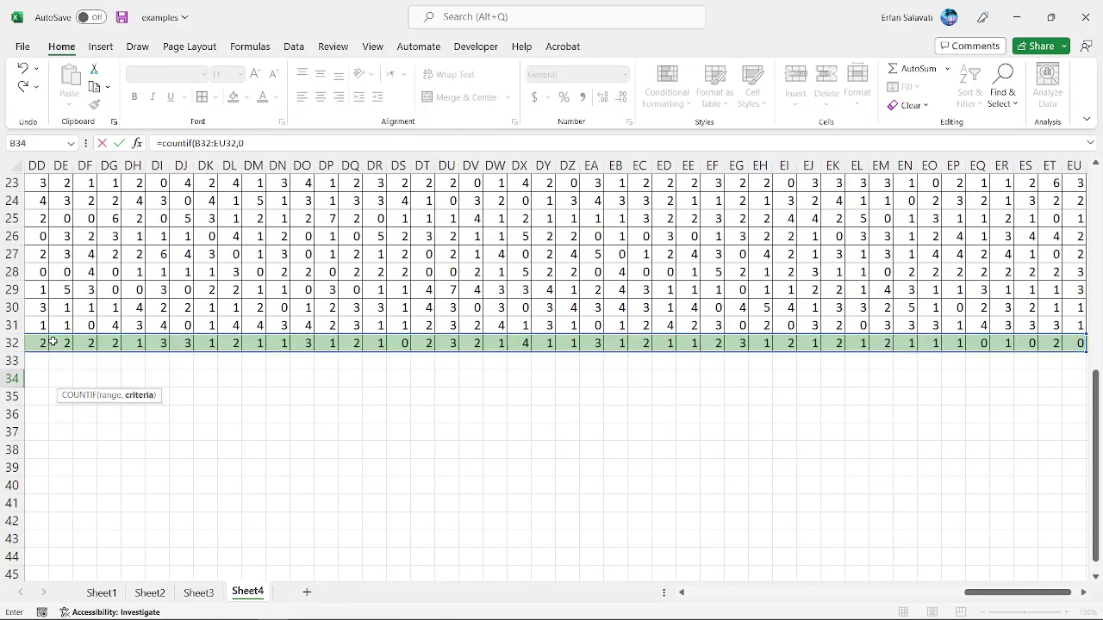
{"action": "type", "text": ")/"}
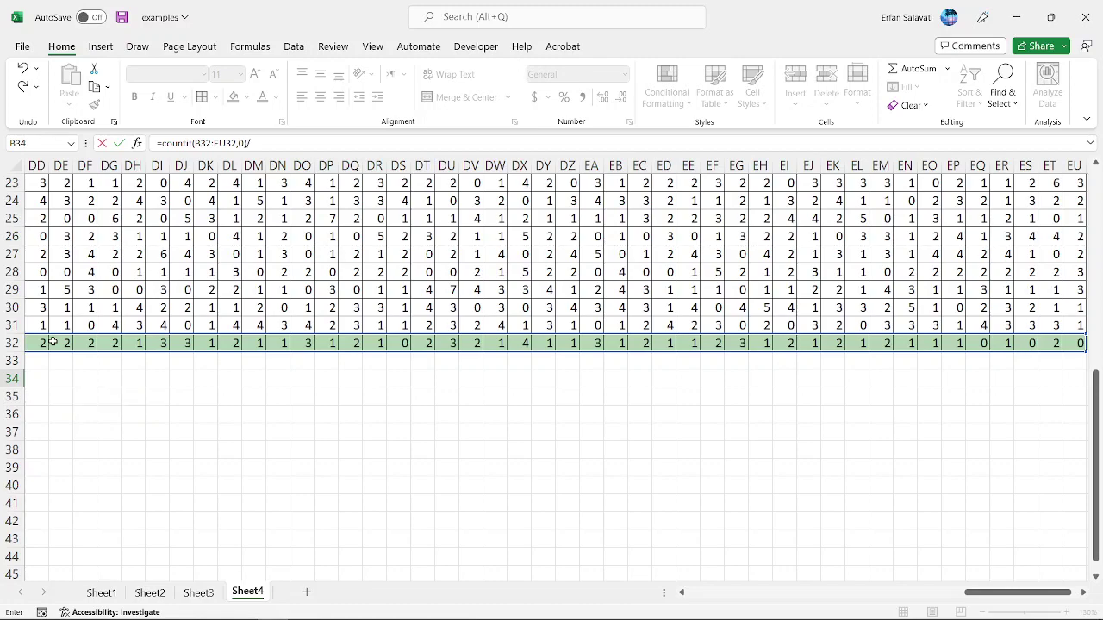
{"action": "left_click", "coordinate": [703, 593]}
{"action": "left_click", "coordinate": [703, 593]}
{"action": "left_click", "coordinate": [704, 593]}
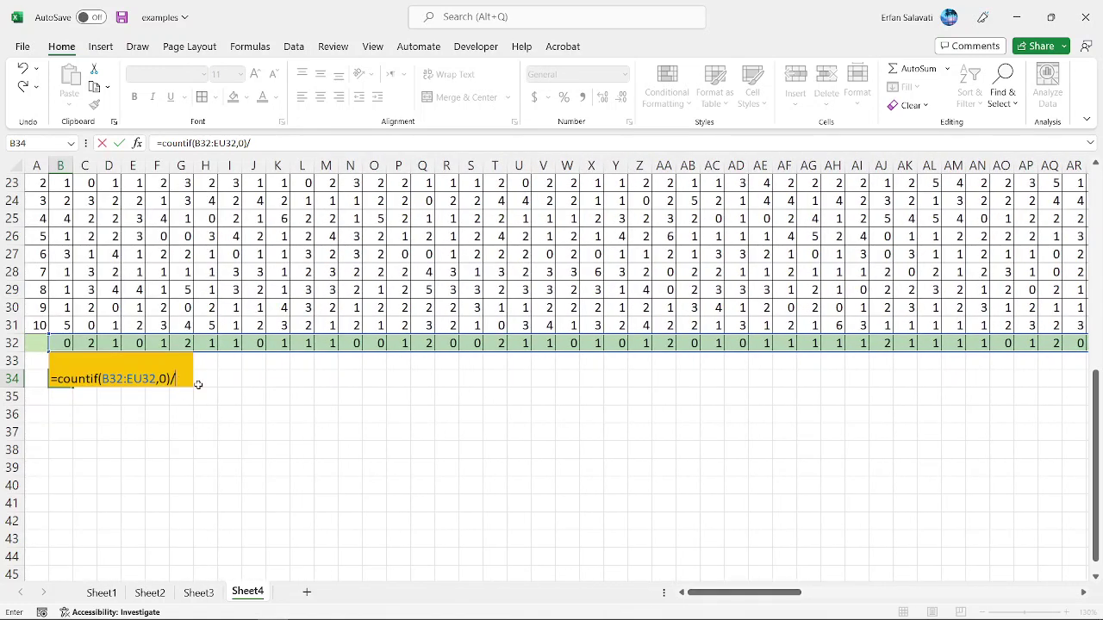
{"action": "type", "text": "count("}
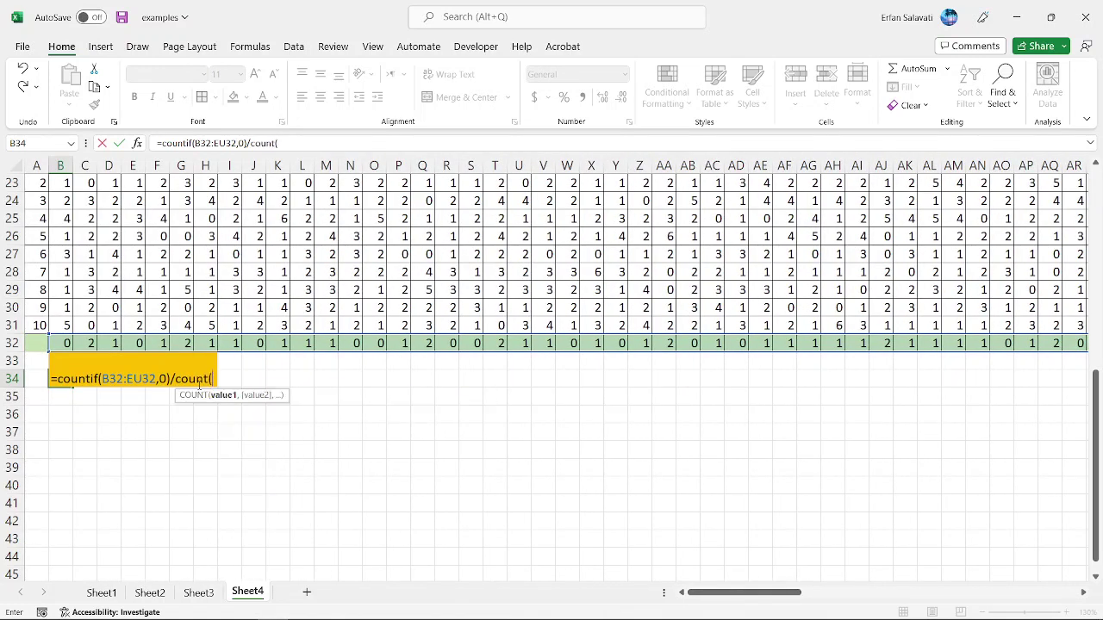
{"action": "left_click", "coordinate": [64, 343]}
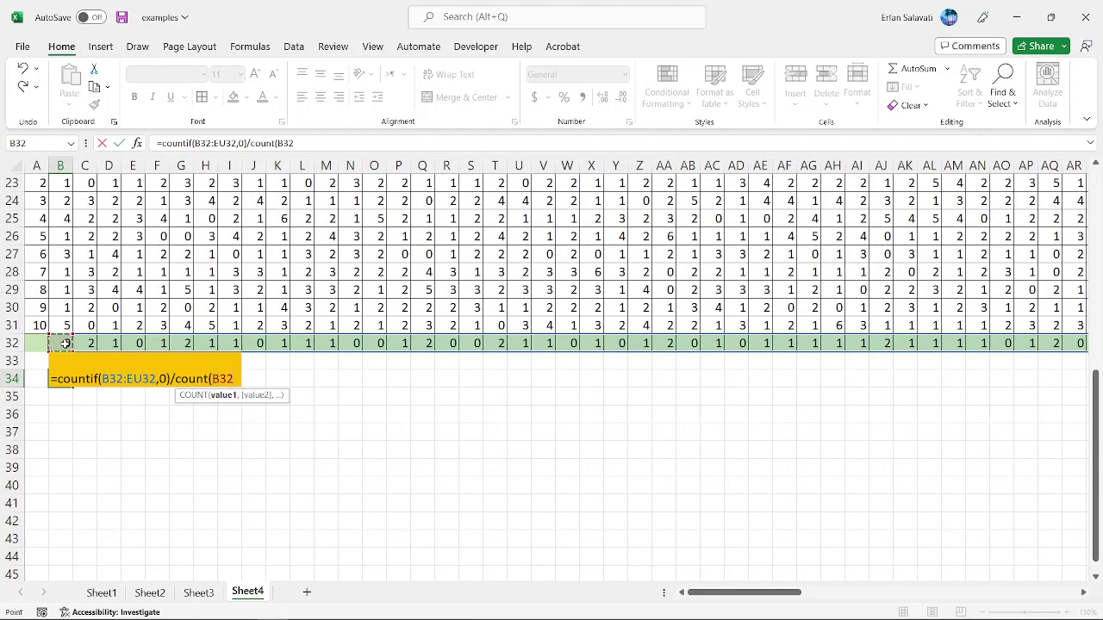
{"action": "key", "text": "ctrl+shift+Right"}
{"action": "type", "text": ")"}
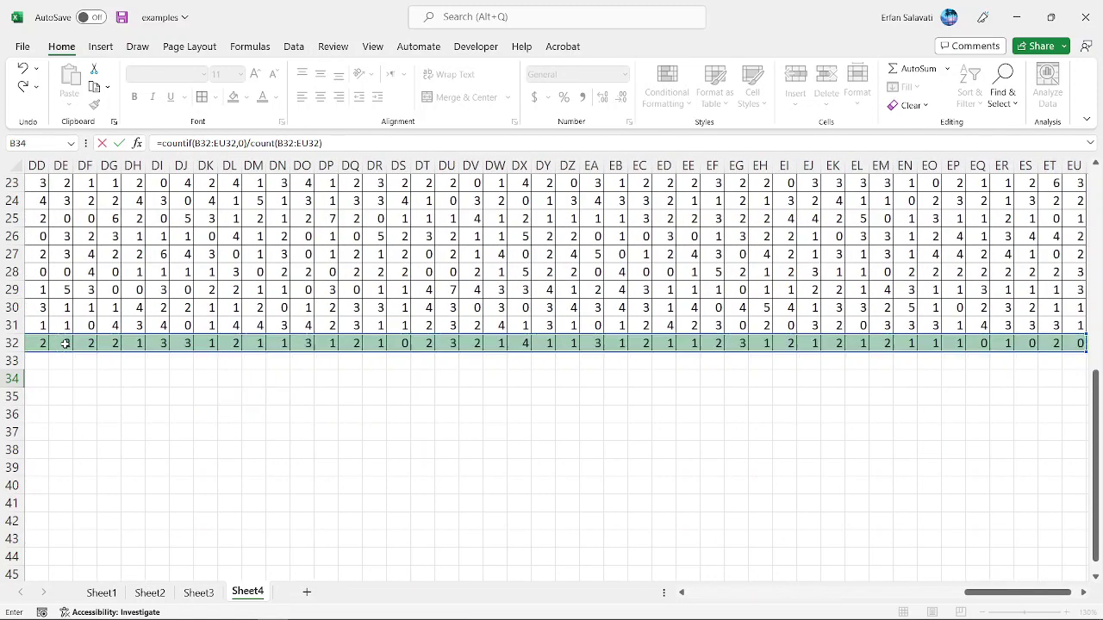
{"action": "key", "text": "Return"}
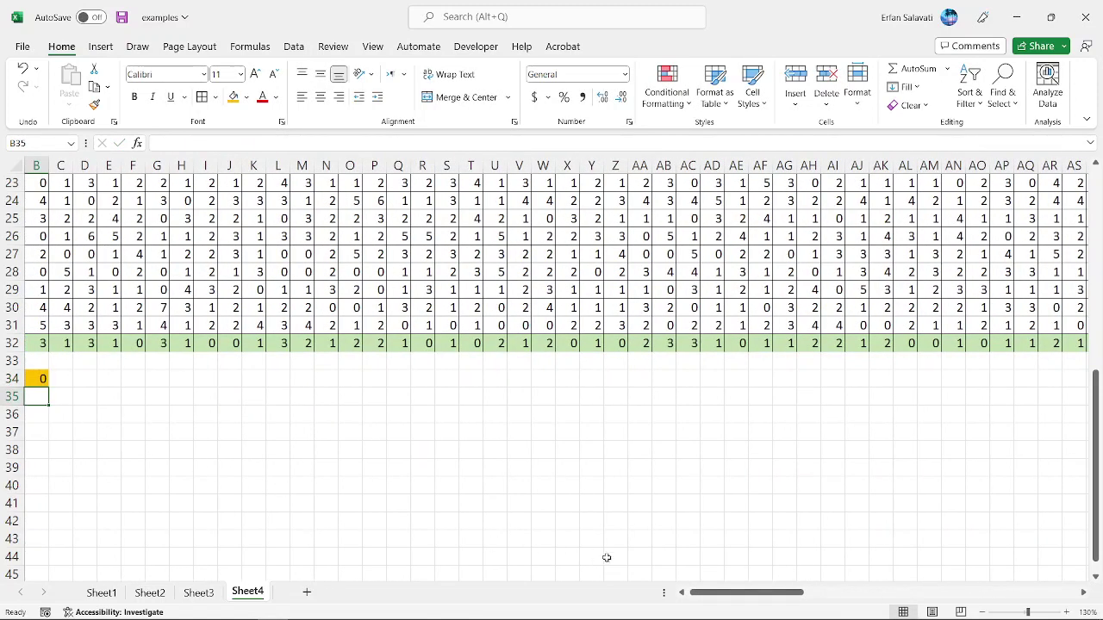
- Widen column B to make room for the decimals of the B34 result
{"action": "left_click_drag", "start_coordinate": [746, 592], "coordinate": [743, 593]}
{"action": "left_click", "coordinate": [62, 378]}
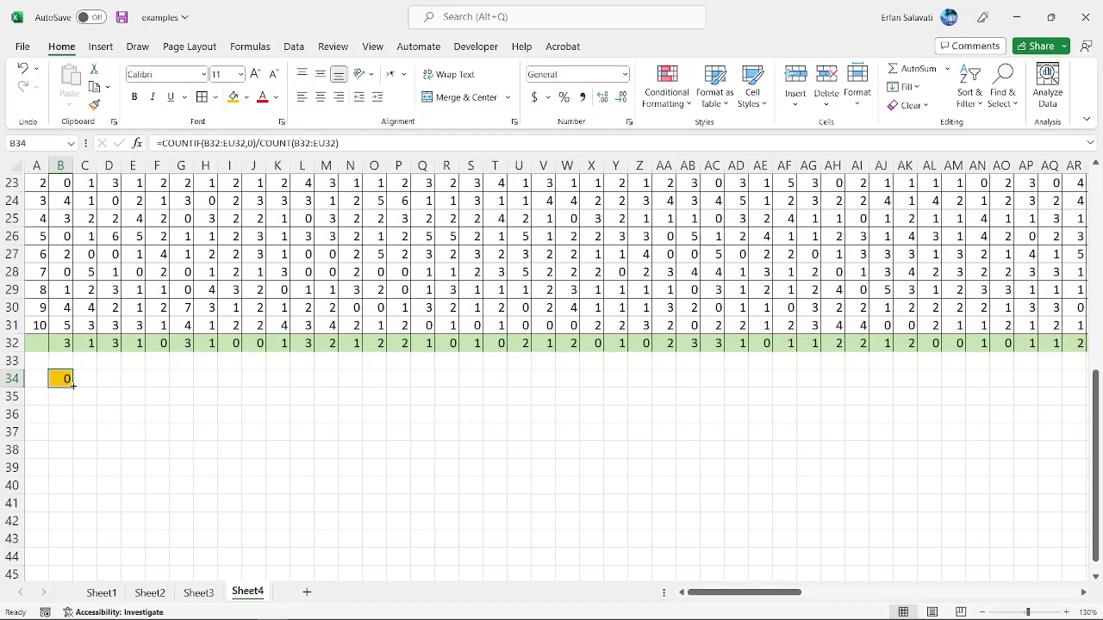
{"action": "left_click_drag", "start_coordinate": [72, 165], "coordinate": [102, 164]}
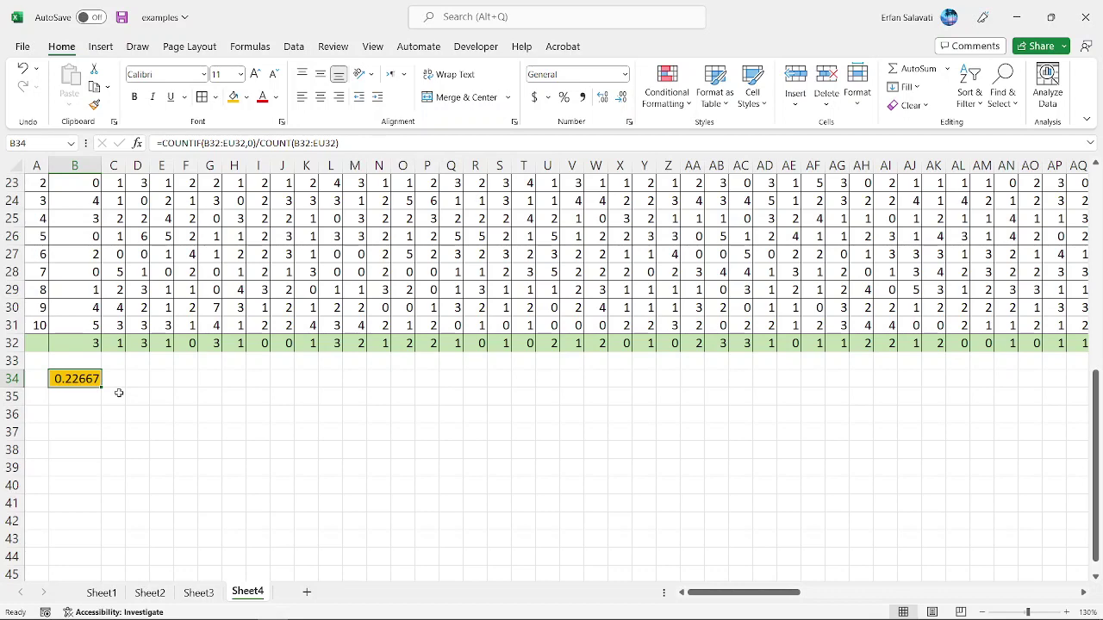
- Re-enter the unchanged COUNTIF formula in B32 repeatedly to redraw the random numbers and compare the B34 probability estimates
{"action": "left_click", "coordinate": [92, 343]}
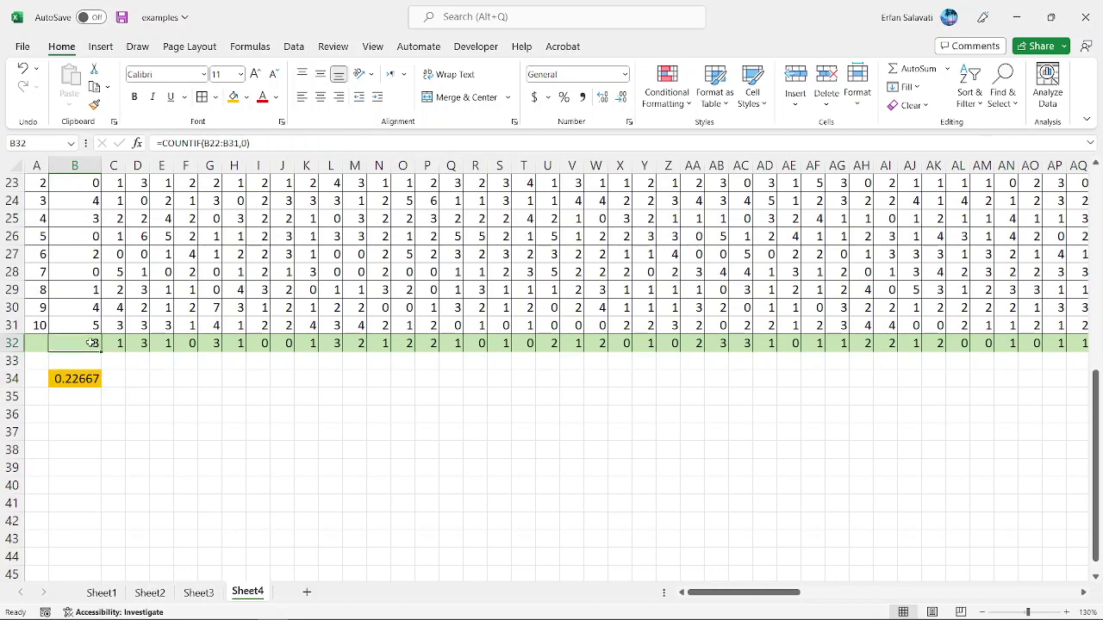
{"action": "double_click", "coordinate": [93, 343]}
{"action": "key", "text": "Return"}
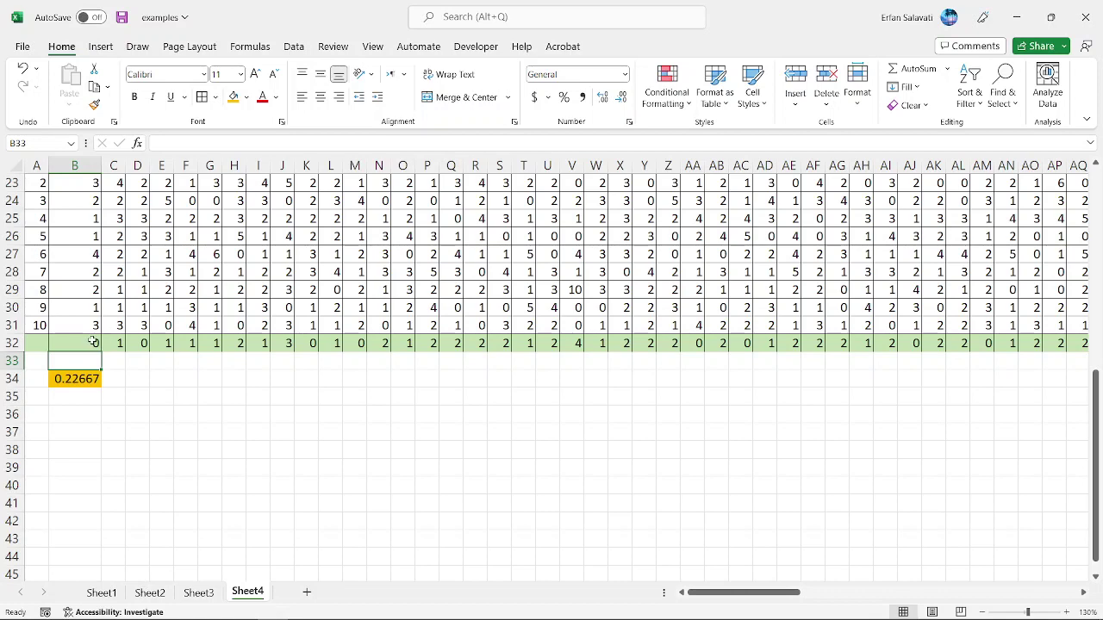
{"action": "double_click", "coordinate": [93, 343]}
{"action": "key", "text": "Return"}
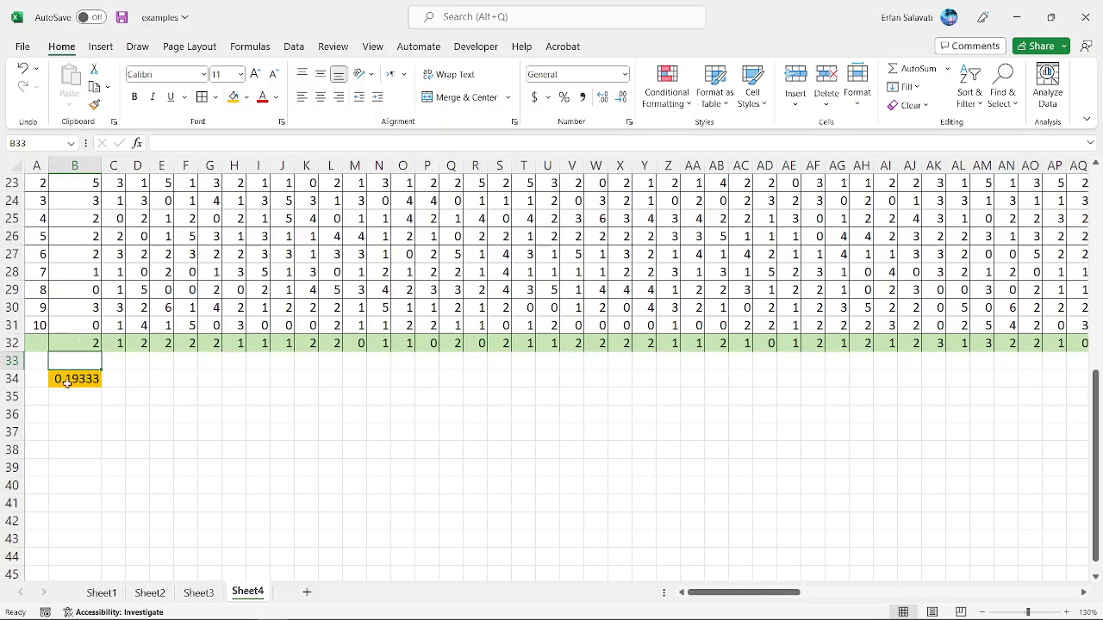
{"action": "double_click", "coordinate": [92, 343]}
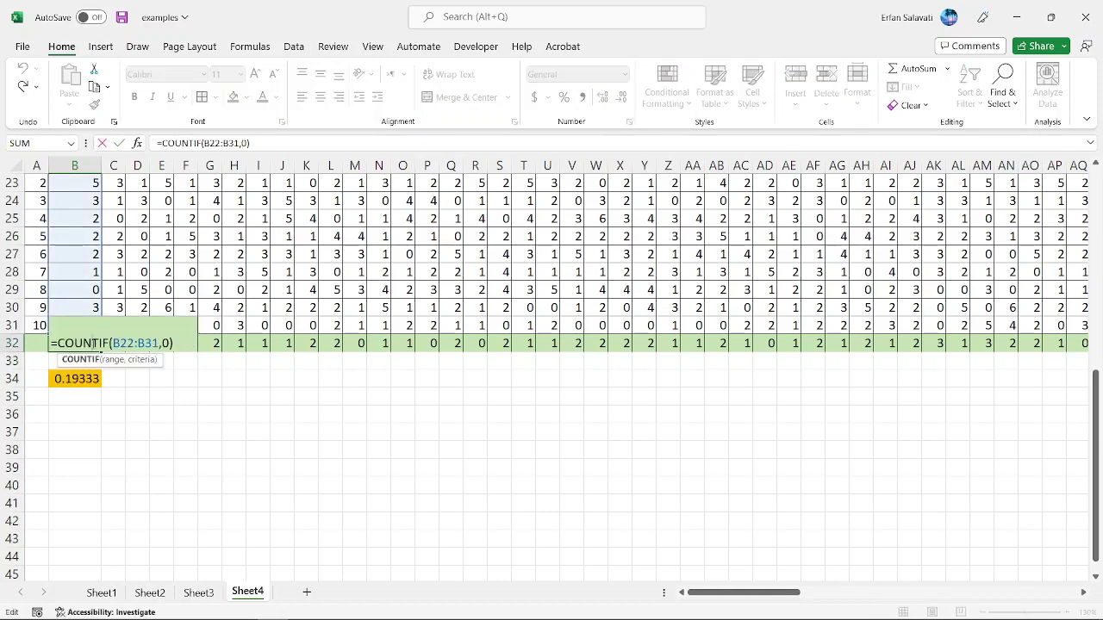
{"action": "key", "text": "Return"}
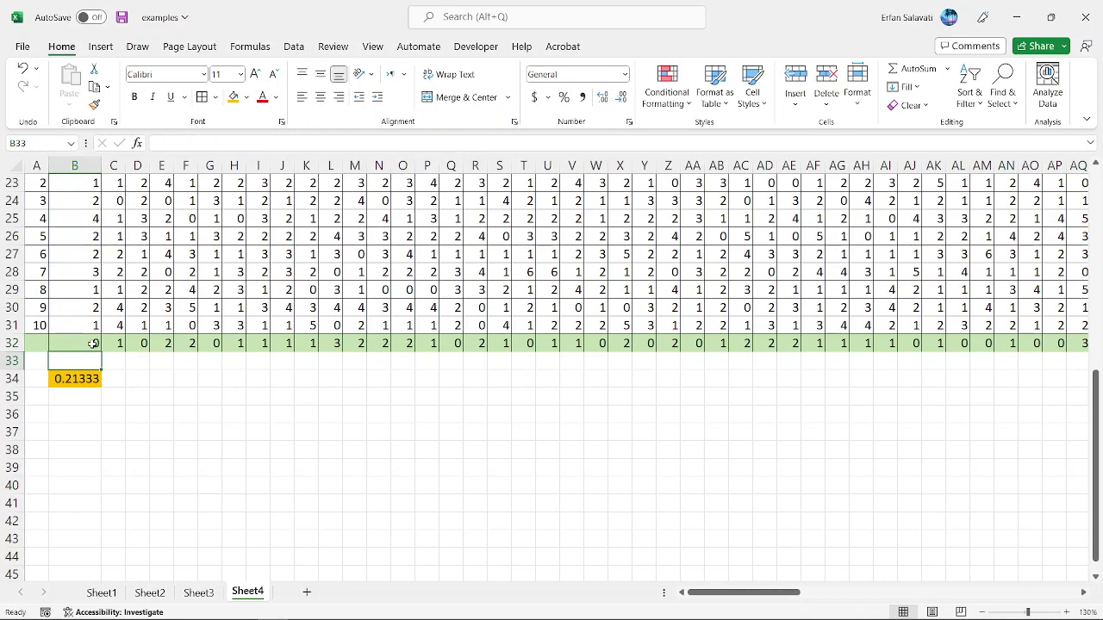
{"action": "double_click", "coordinate": [92, 343]}
{"action": "key", "text": "Return"}
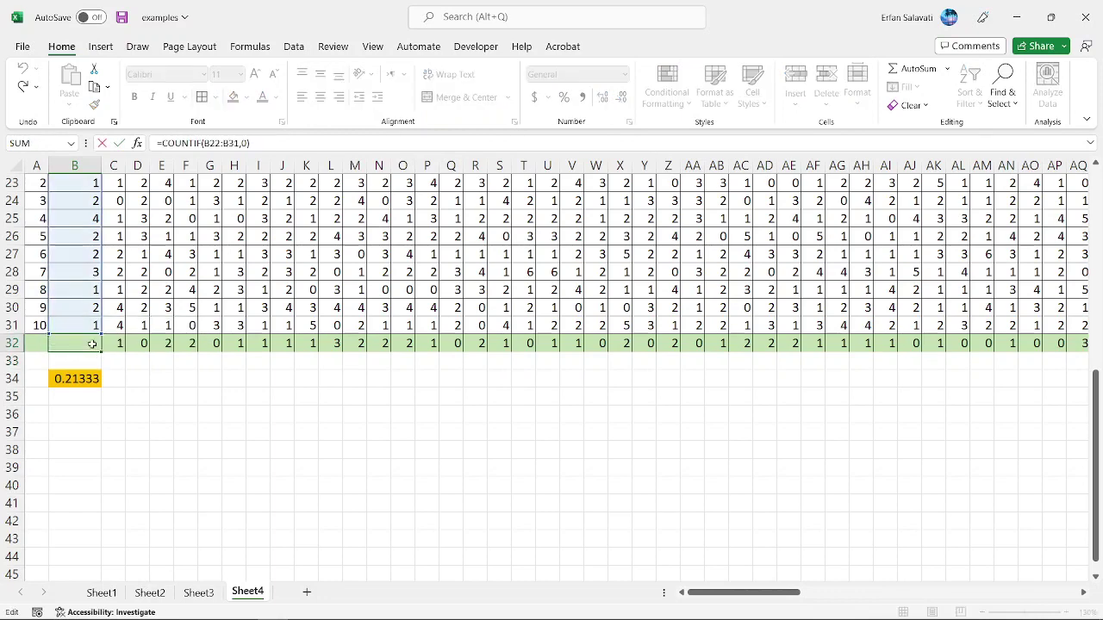
{"action": "double_click", "coordinate": [92, 343]}
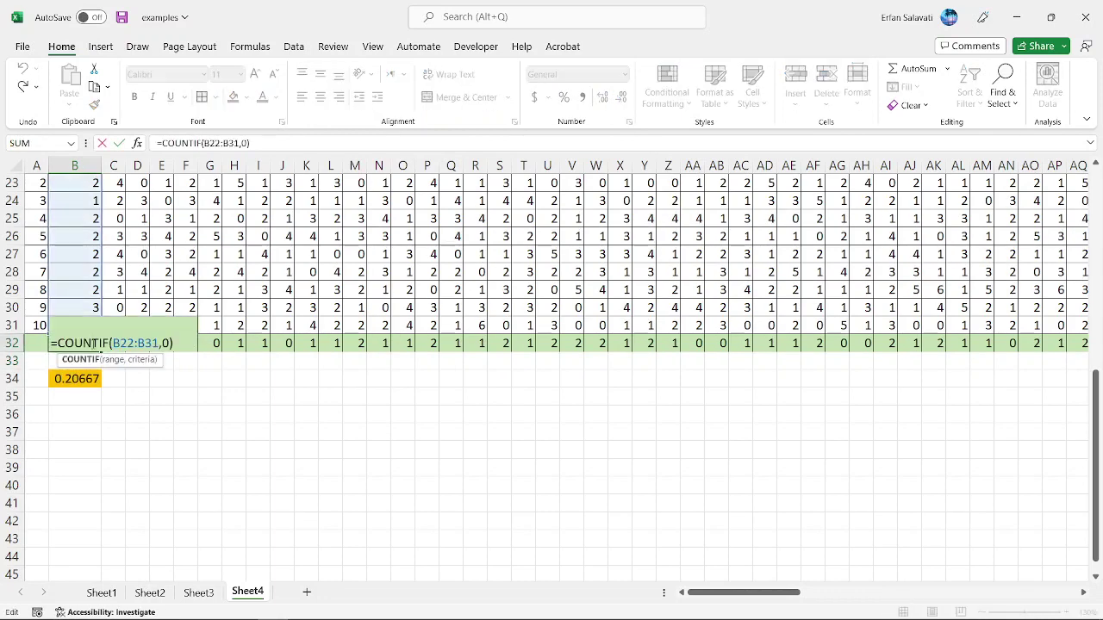
{"action": "key", "text": "Return"}
{"action": "double_click", "coordinate": [93, 343]}
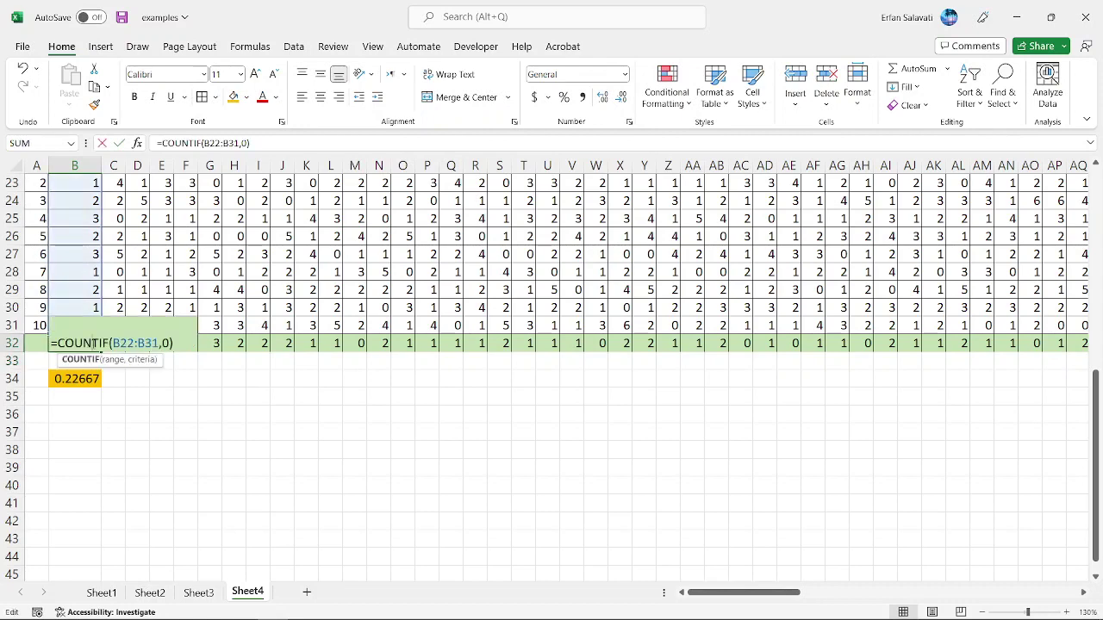
{"action": "key", "text": "Return"}
{"action": "left_click", "coordinate": [93, 343]}
{"action": "double_click", "coordinate": [93, 343]}
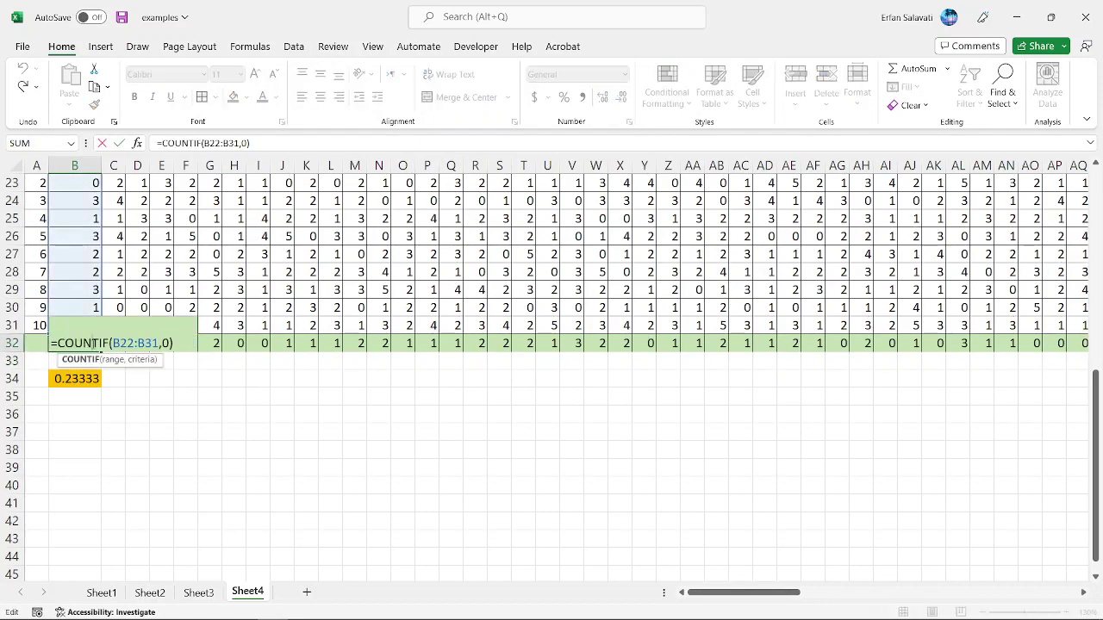
{"action": "key", "text": "Return"}
{"action": "left_click", "coordinate": [92, 343]}
{"action": "double_click", "coordinate": [92, 343]}
{"action": "key", "text": "Return"}
{"action": "double_click", "coordinate": [92, 343]}
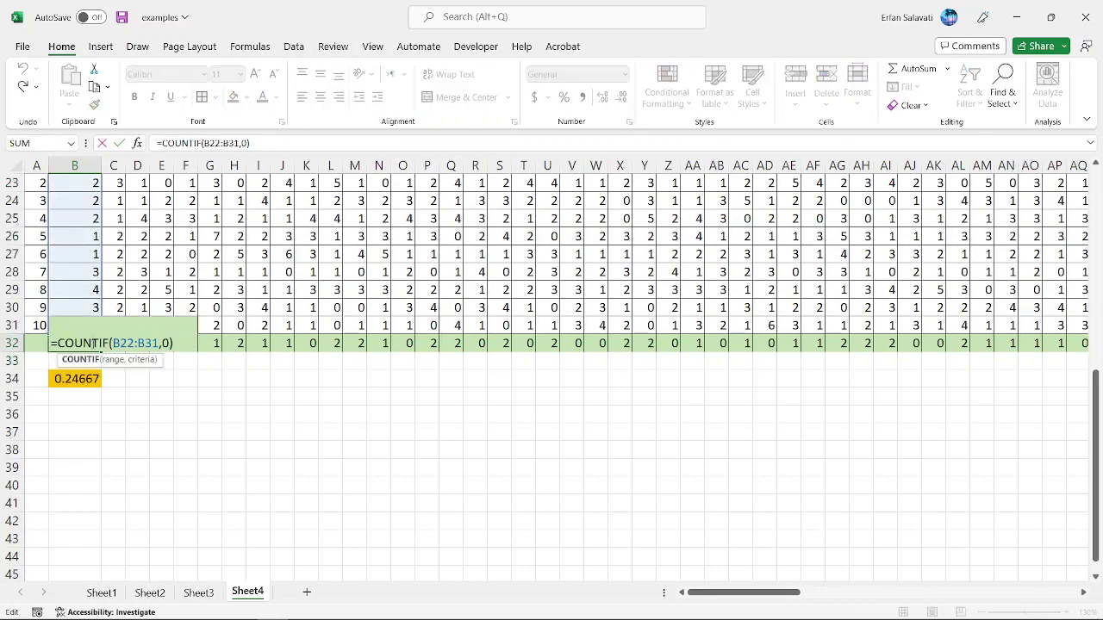
{"action": "key", "text": "Return"}
{"action": "double_click", "coordinate": [92, 343]}
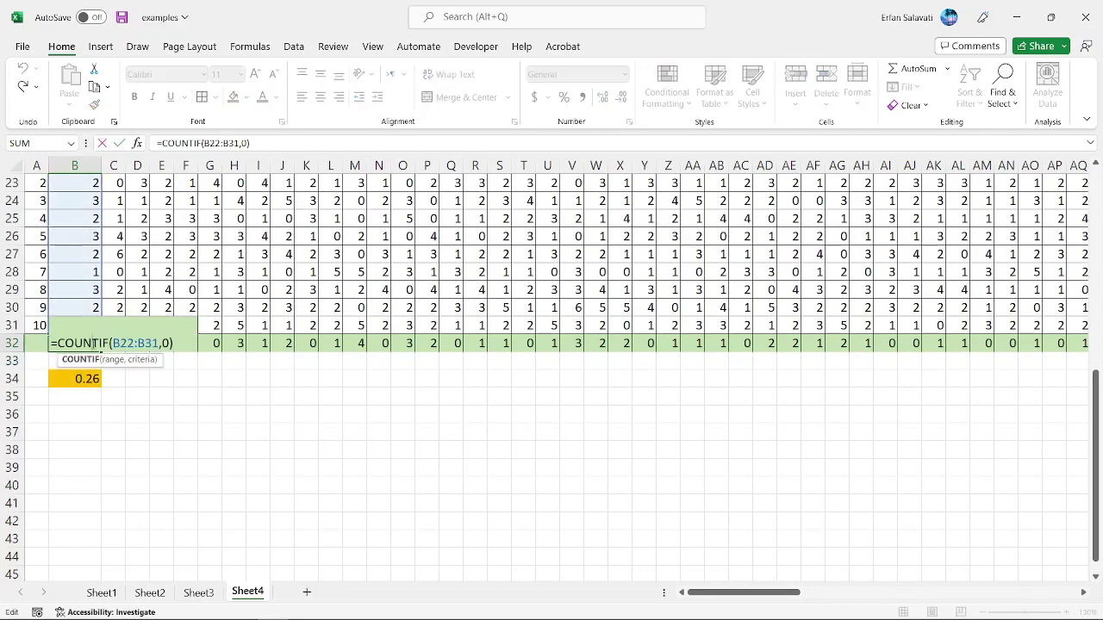
{"action": "key", "text": "Return"}
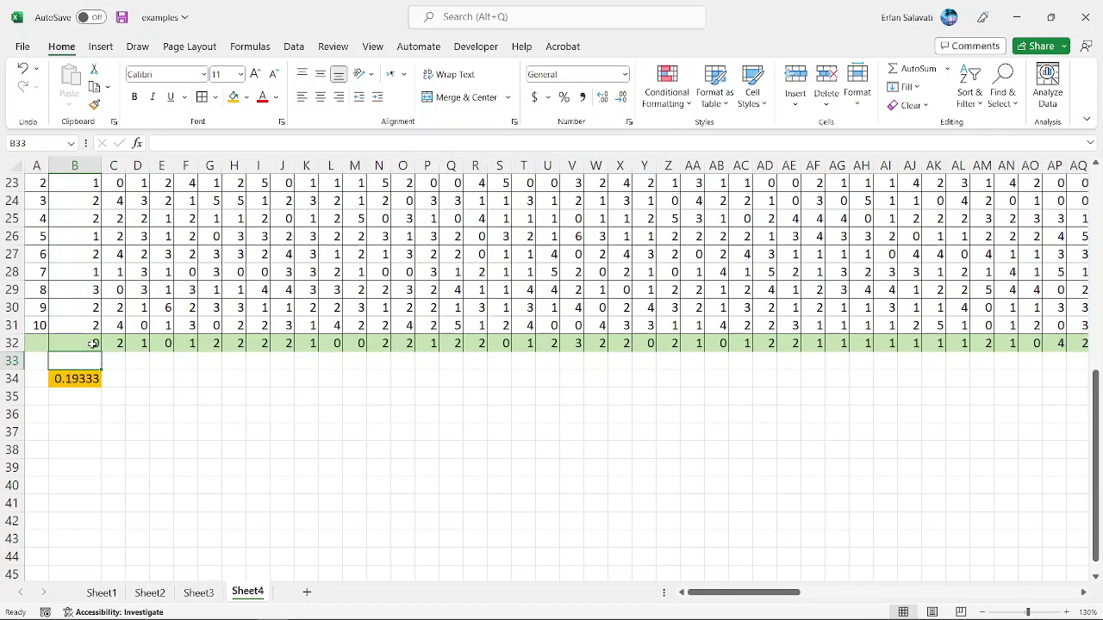
{"action": "double_click", "coordinate": [92, 343]}
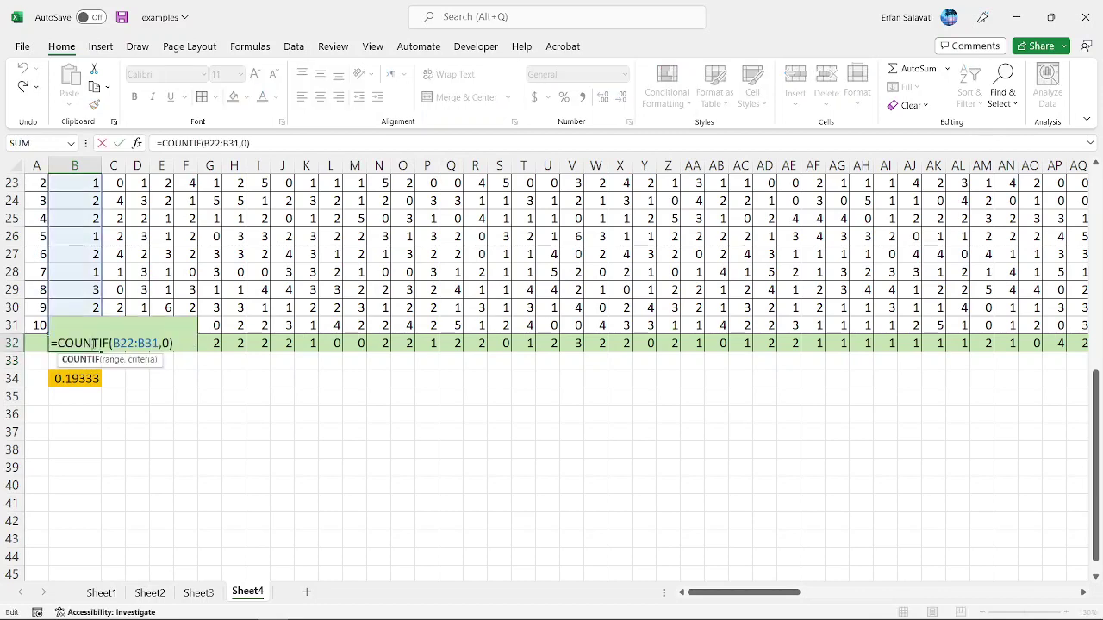
{"action": "key", "text": "Return"}
{"action": "double_click", "coordinate": [92, 343]}
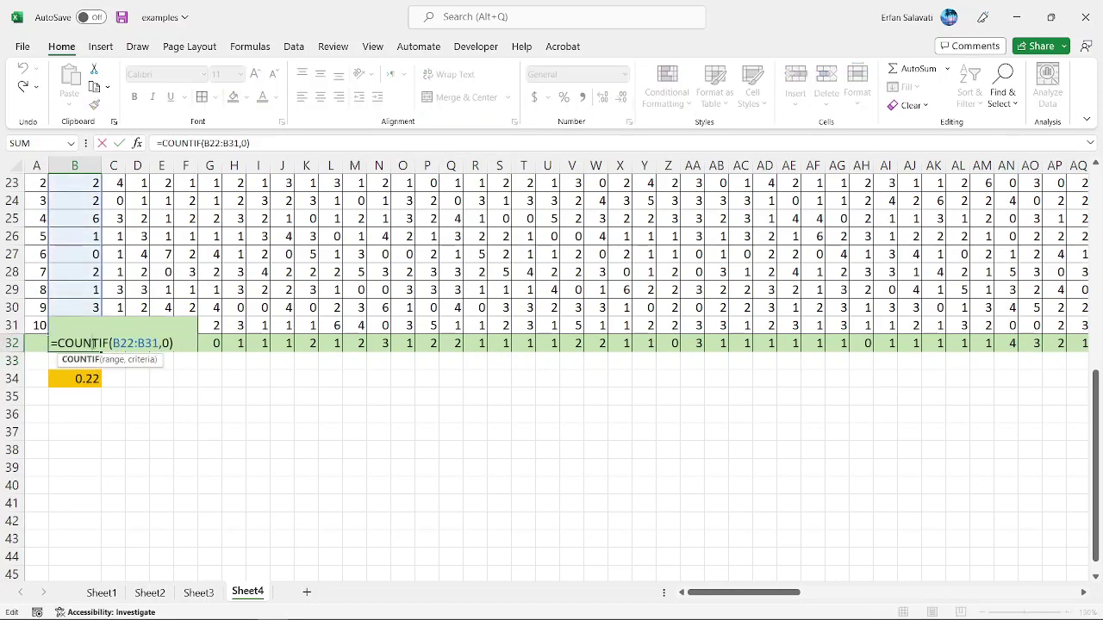
{"action": "key", "text": "Return"}
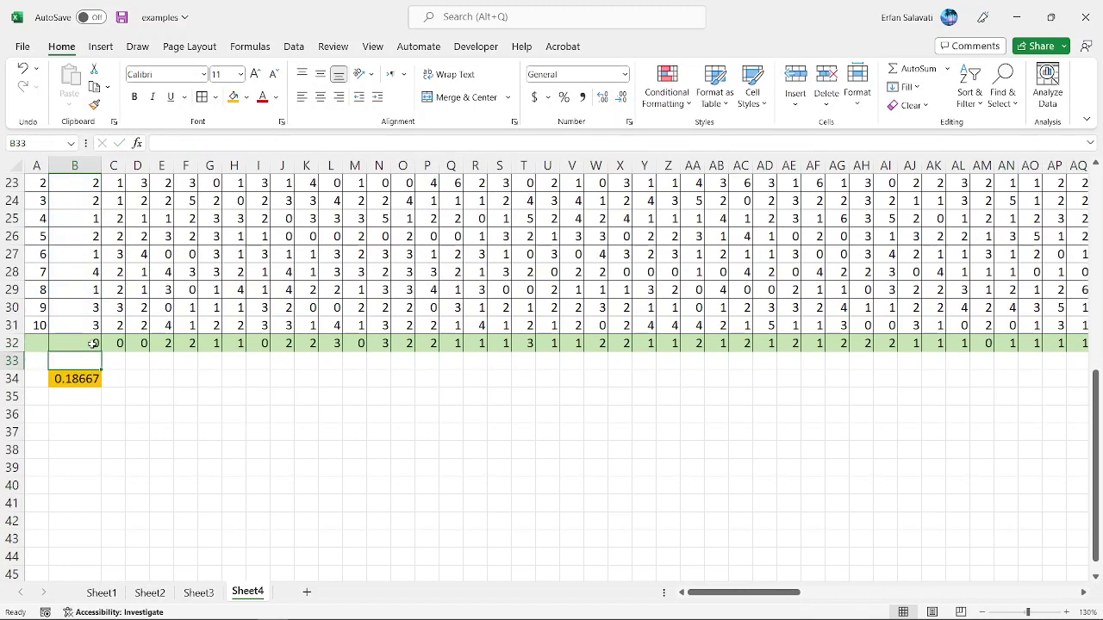
- Examine the probability formula in B34 and the full extent of the simulation columns it is based on
{"action": "left_click", "coordinate": [92, 343]}
{"action": "left_click", "coordinate": [83, 377]}
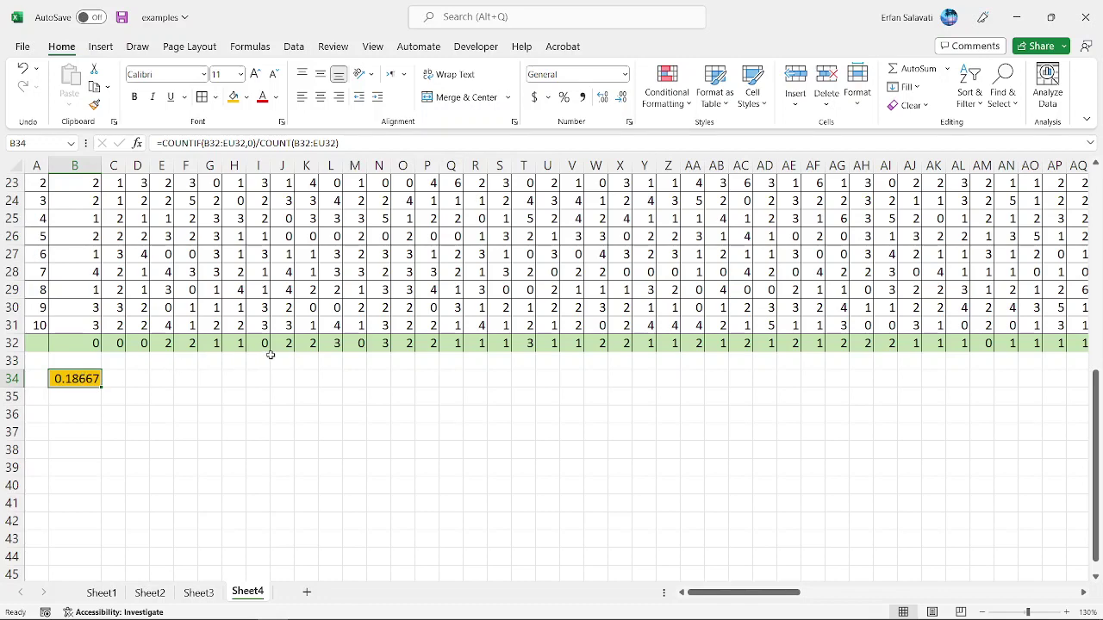
{"action": "scroll", "coordinate": [550, 343], "scroll_direction": "down", "scroll_amount": 5, "text": "ctrl"}
{"action": "scroll", "coordinate": [551, 347], "scroll_direction": "down", "scroll_amount": 3, "text": "ctrl"}
{"action": "scroll", "coordinate": [553, 351], "scroll_direction": "up", "scroll_amount": 1, "text": "ctrl"}
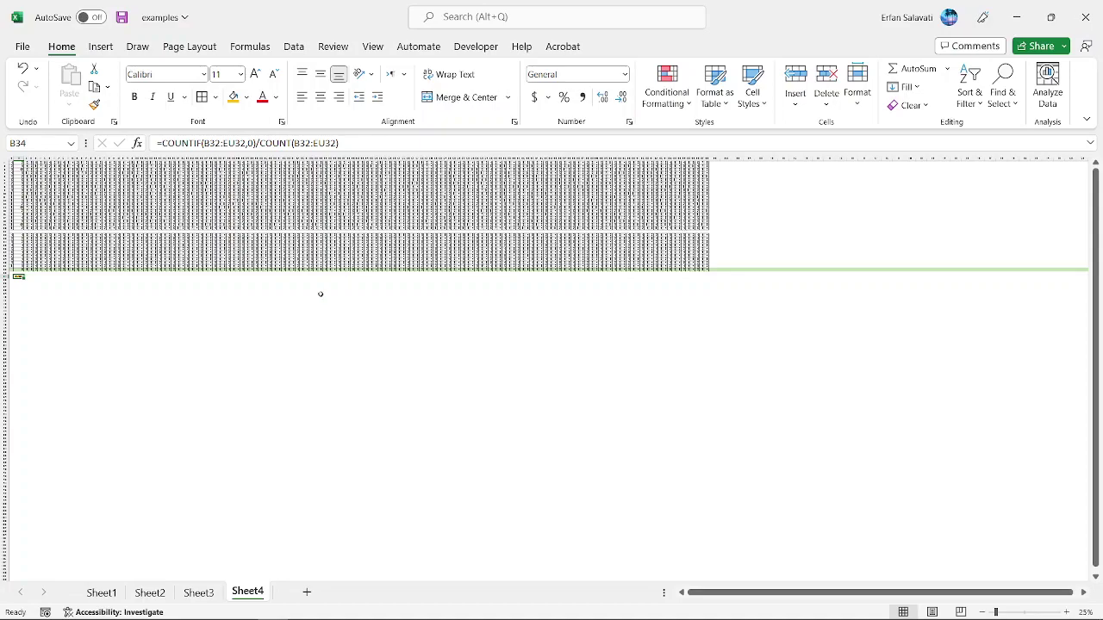
{"action": "scroll", "coordinate": [111, 299], "scroll_direction": "up", "scroll_amount": 6, "text": "ctrl"}
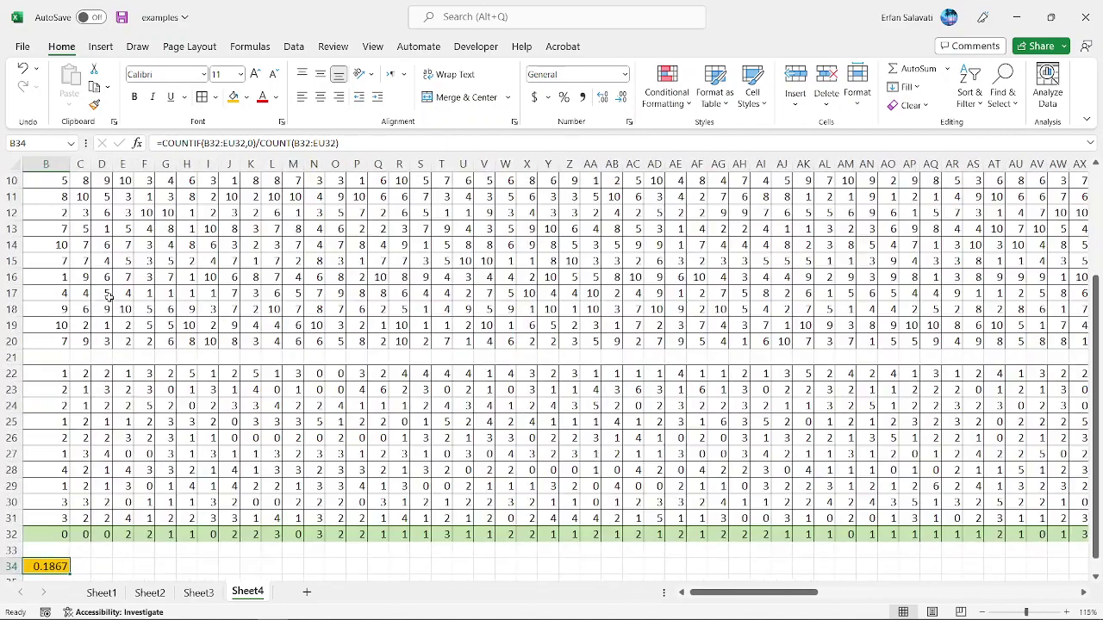
{"action": "left_click_drag", "start_coordinate": [713, 593], "coordinate": [711, 593]}
{"action": "scroll", "coordinate": [147, 476], "scroll_direction": "down", "scroll_amount": 1}
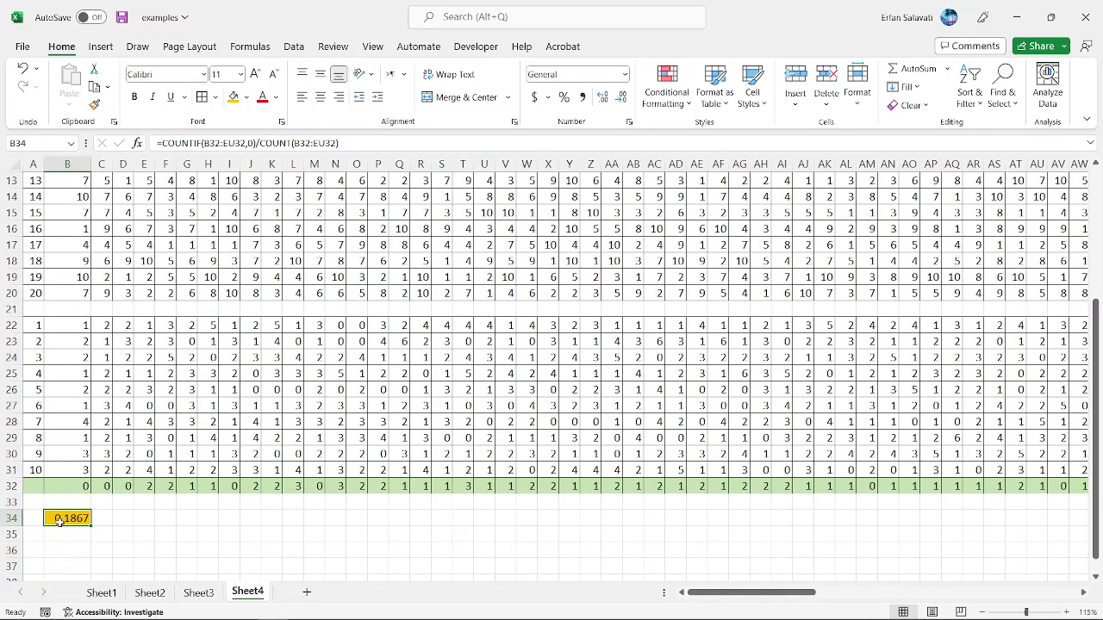